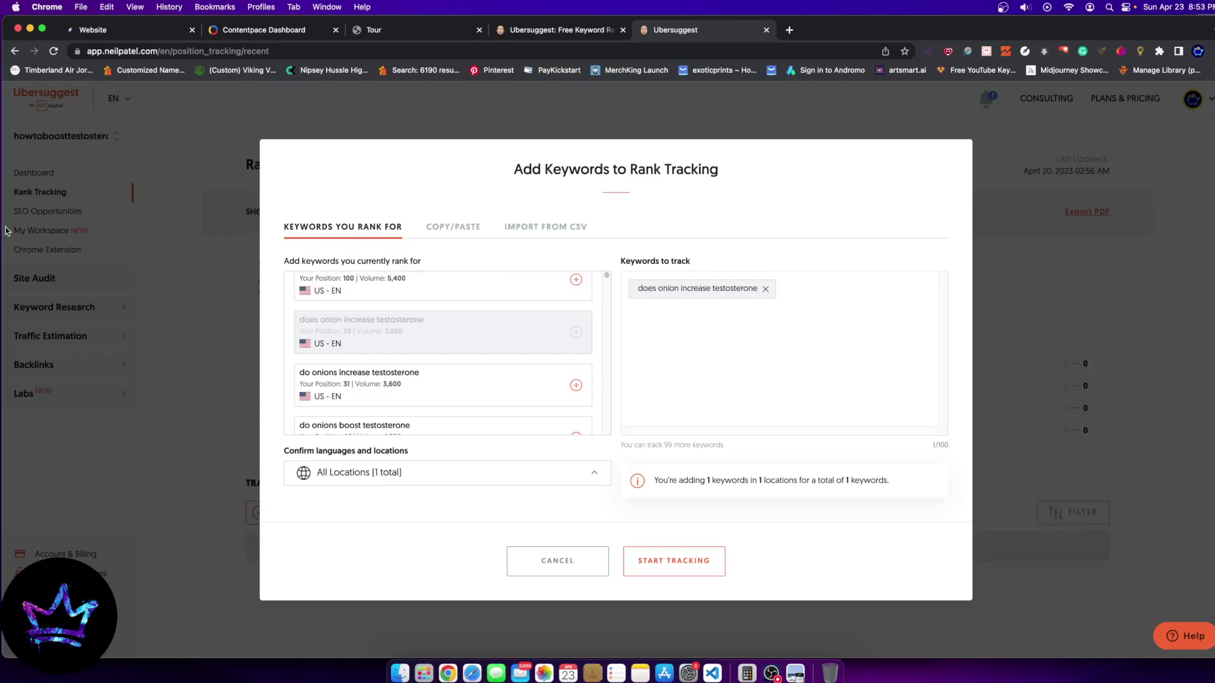
Look over the already open Cash Cow Niche Sites store, Contentpace dashboard and Ubersuggest start page
click(398, 35)
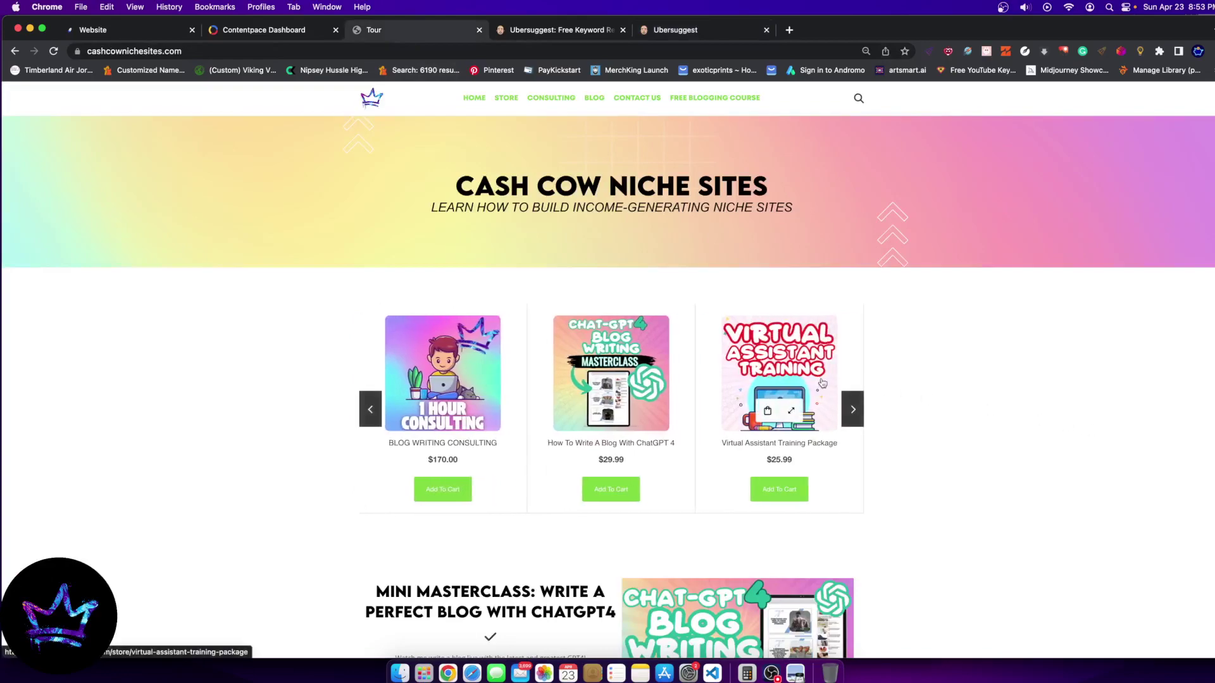
scroll(1089, 500, down, 4)
scroll(450, 342, up, 5)
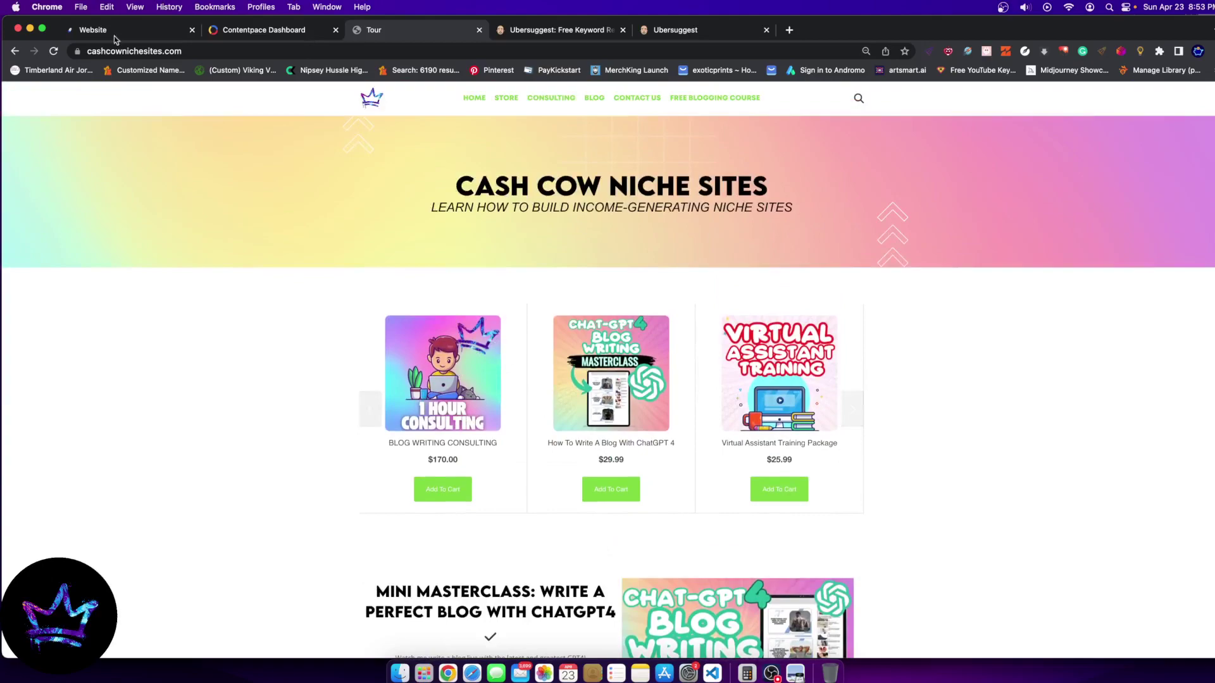
click(249, 33)
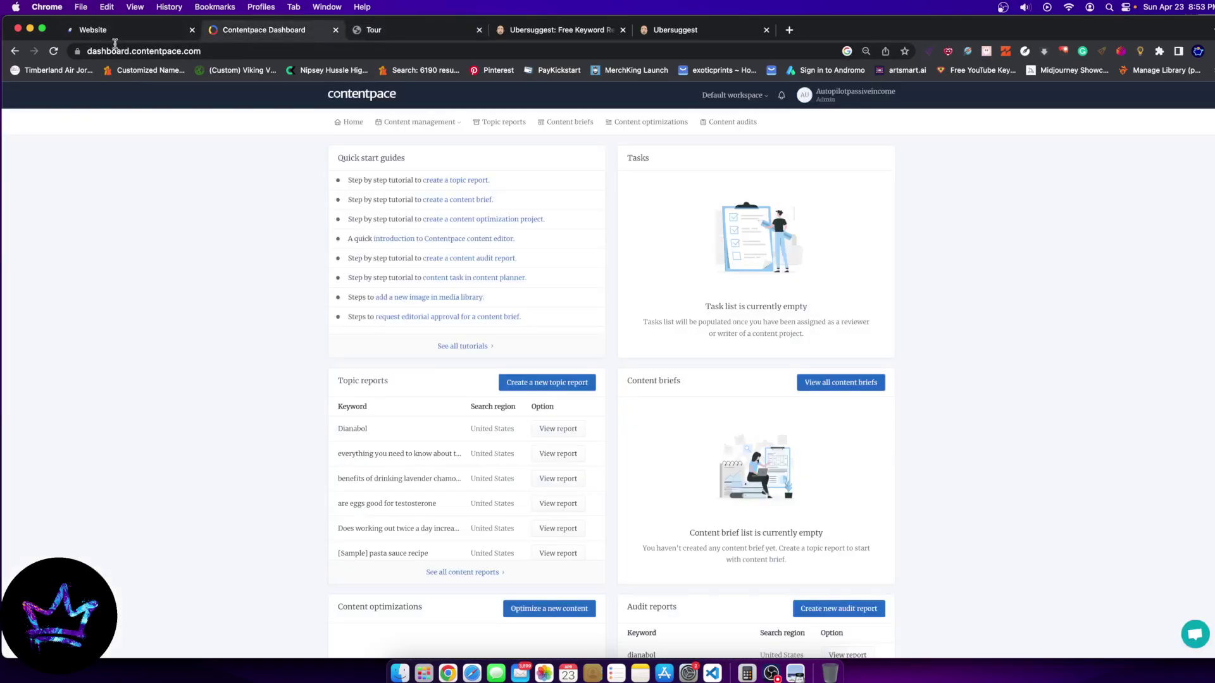
click(557, 30)
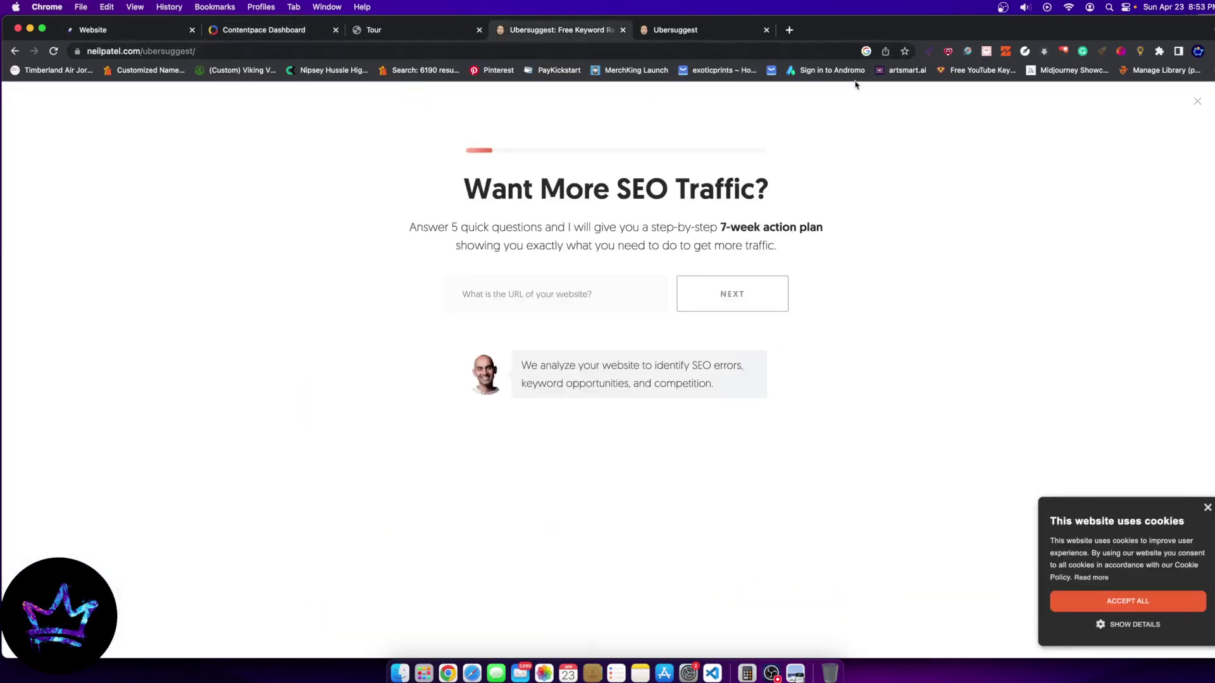
Open the howtoboosttestosterone.org blog in a new browser tab
click(790, 30)
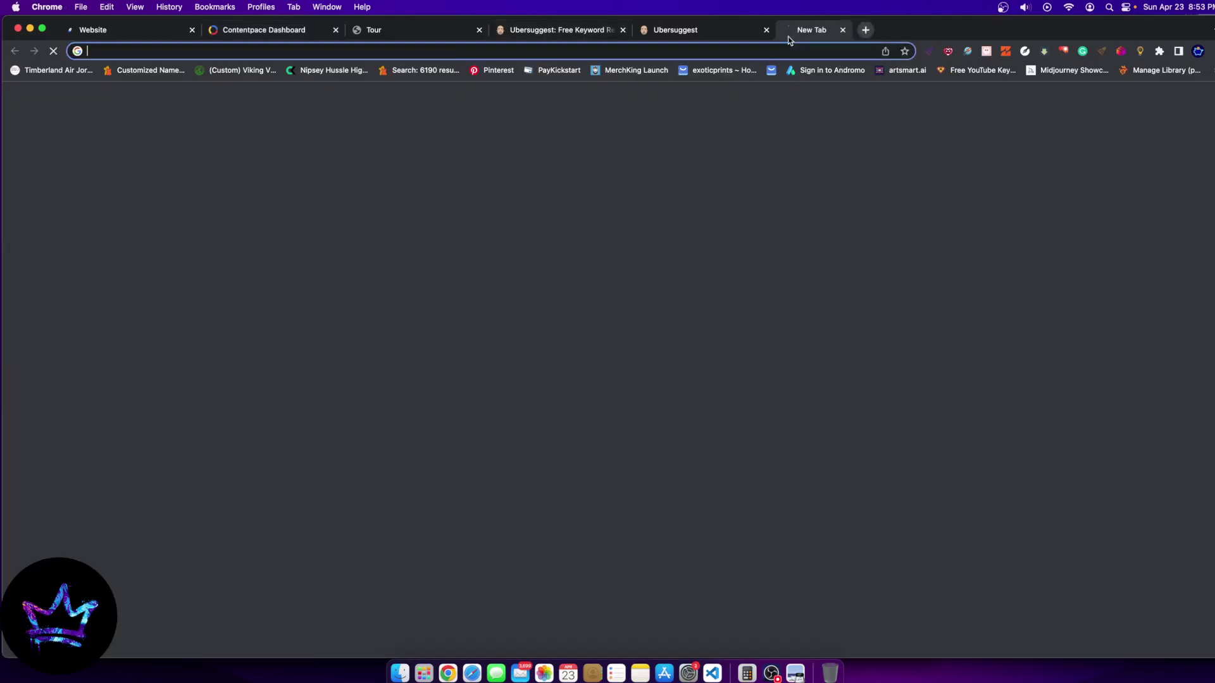
text(howto)
key(Return)
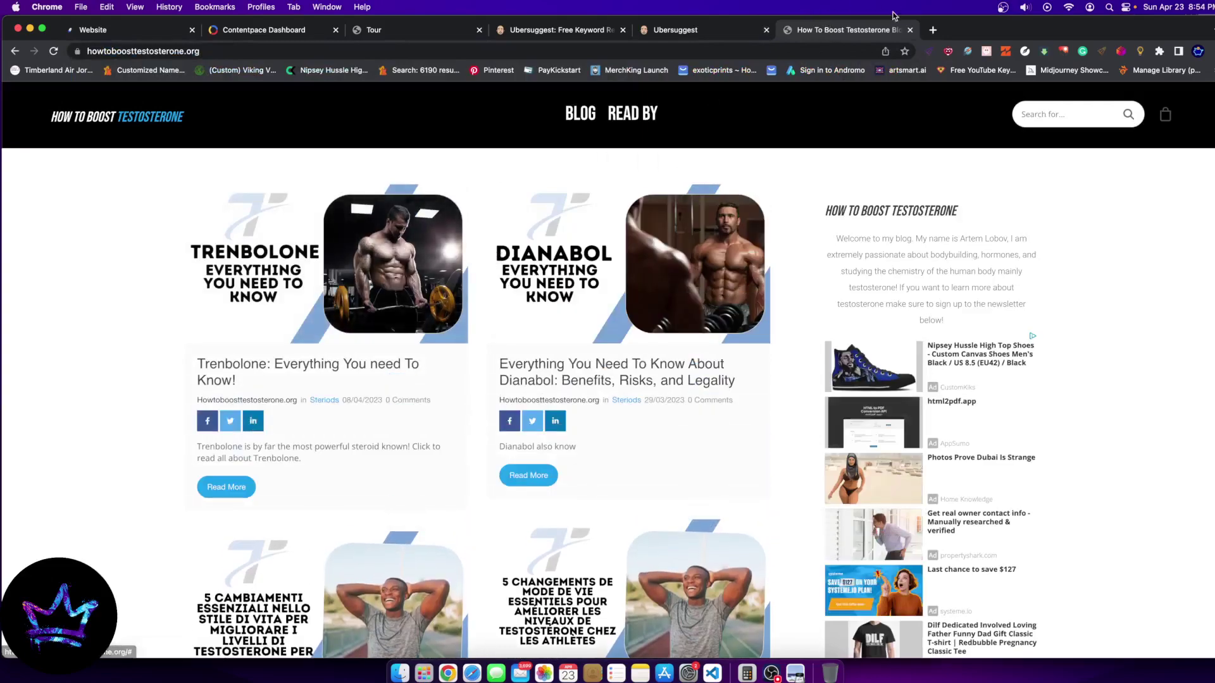
Open rocketwebbuilder.com in another new browser tab
click(933, 30)
text(rocket)
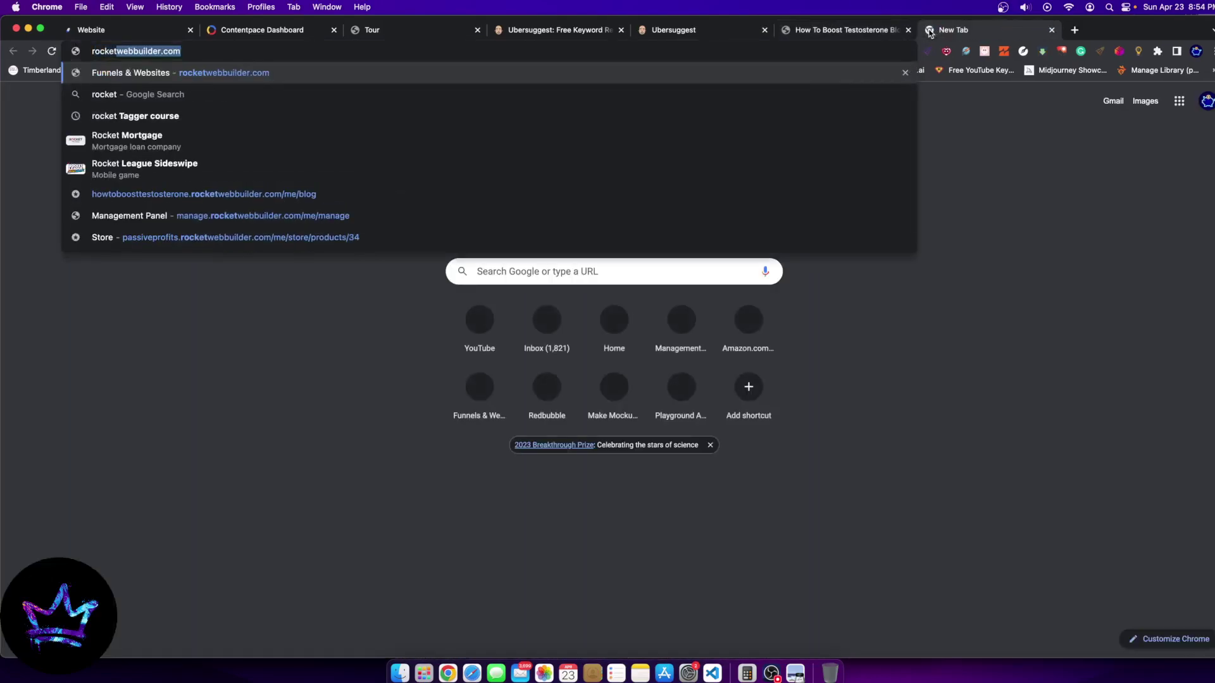
key(Return)
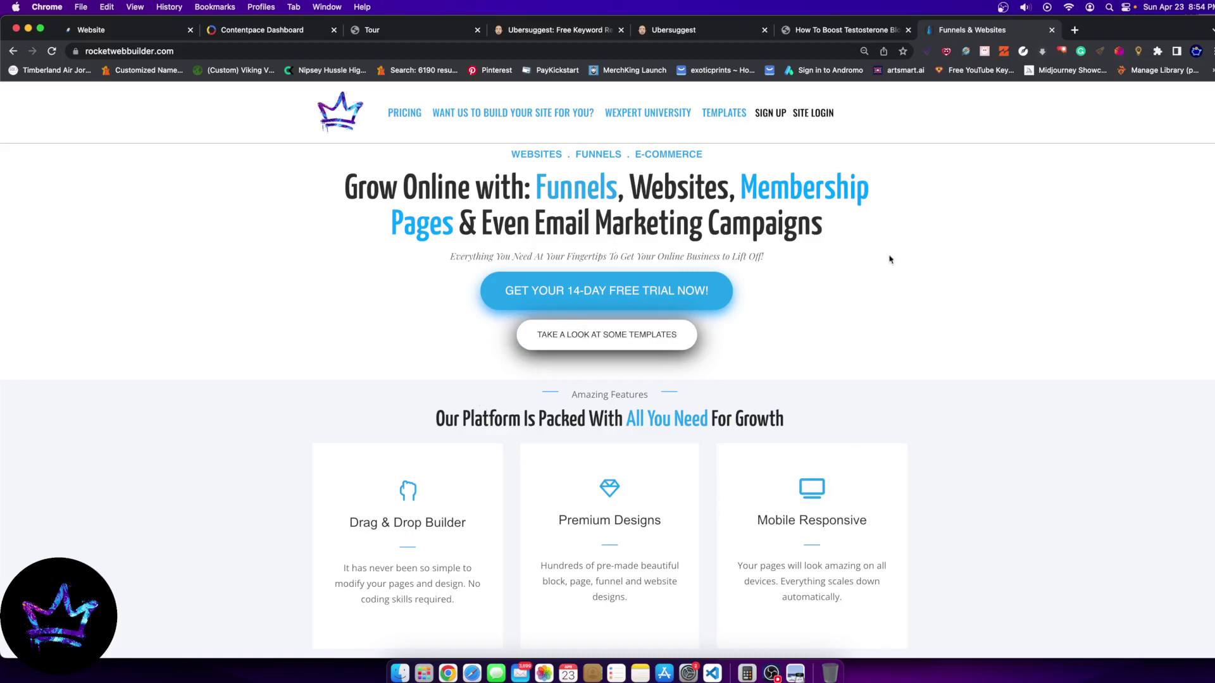
Return to the How To Boost Testosterone blog and browse its list of published posts
click(830, 32)
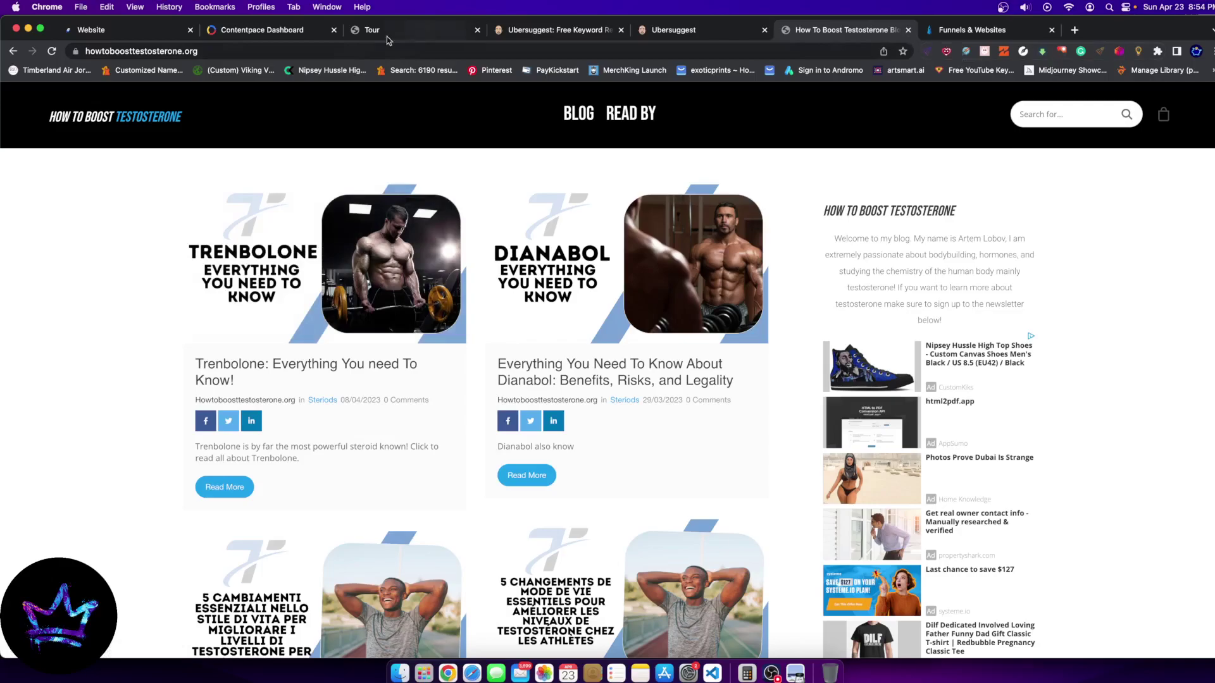
scroll(786, 393, down, 20)
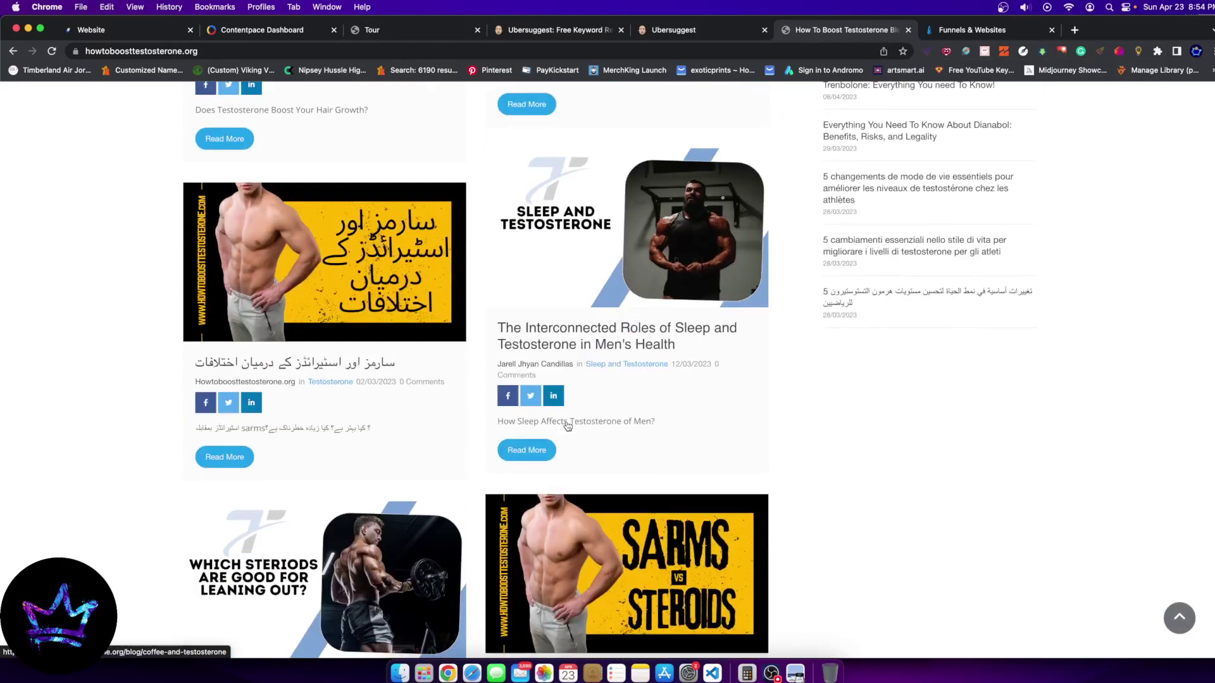
scroll(568, 426, down, 8)
scroll(568, 426, up, 15)
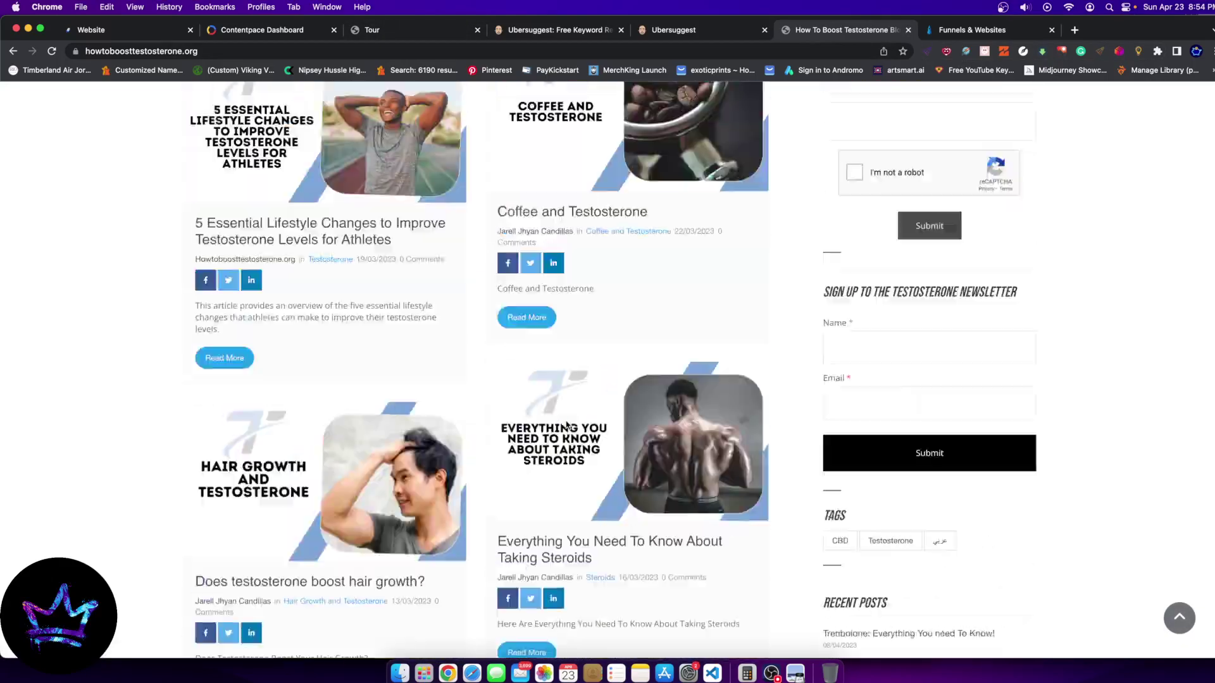
scroll(568, 426, up, 10)
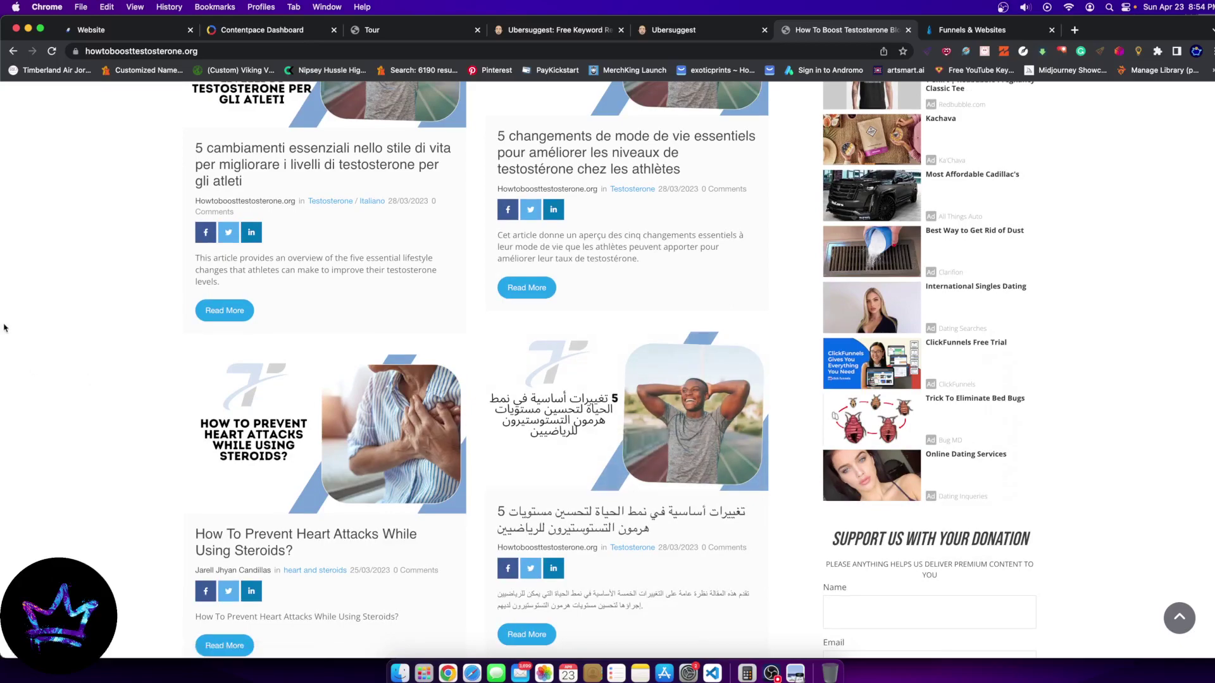
scroll(4, 327, up, 10)
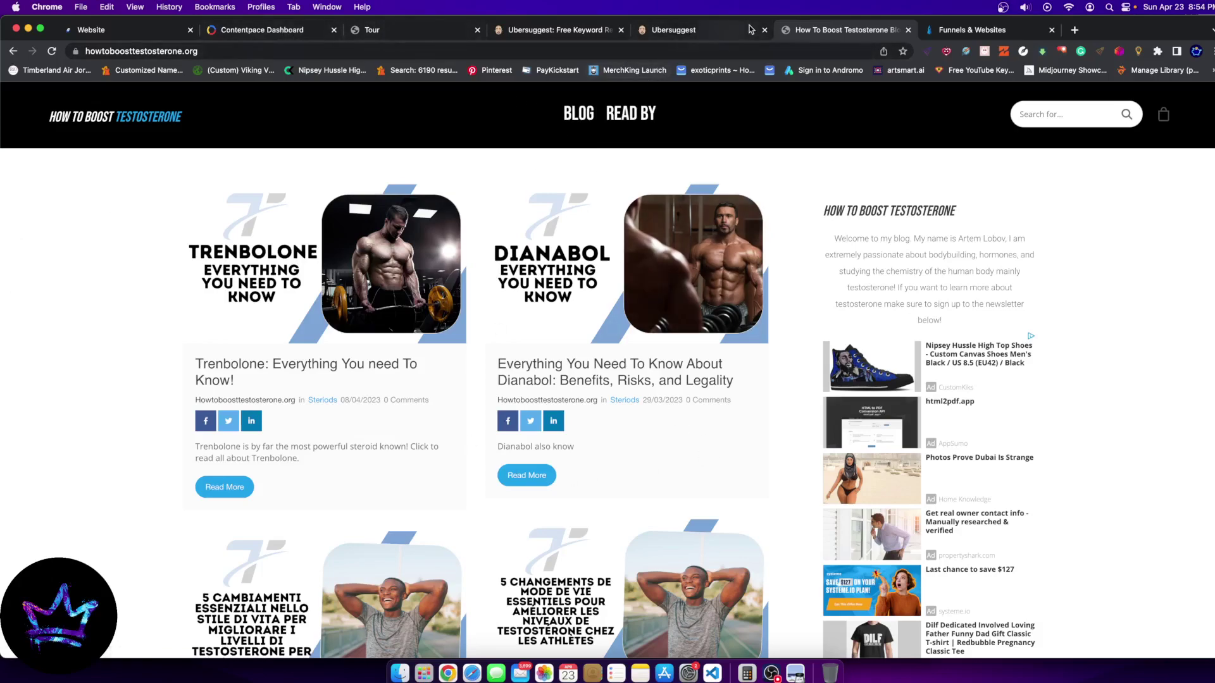
Switch to Ubersuggest's rank tracking dialog and examine the positions and volumes of the keywords the site ranks for
click(706, 29)
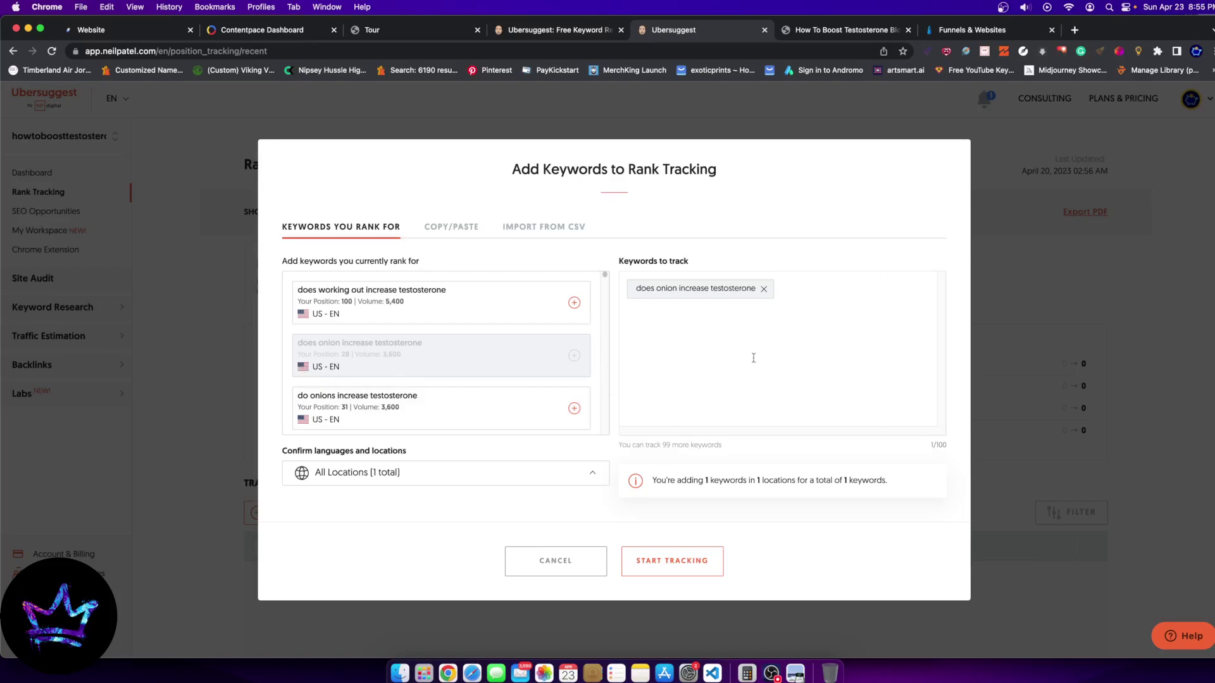
scroll(501, 361, down, 10)
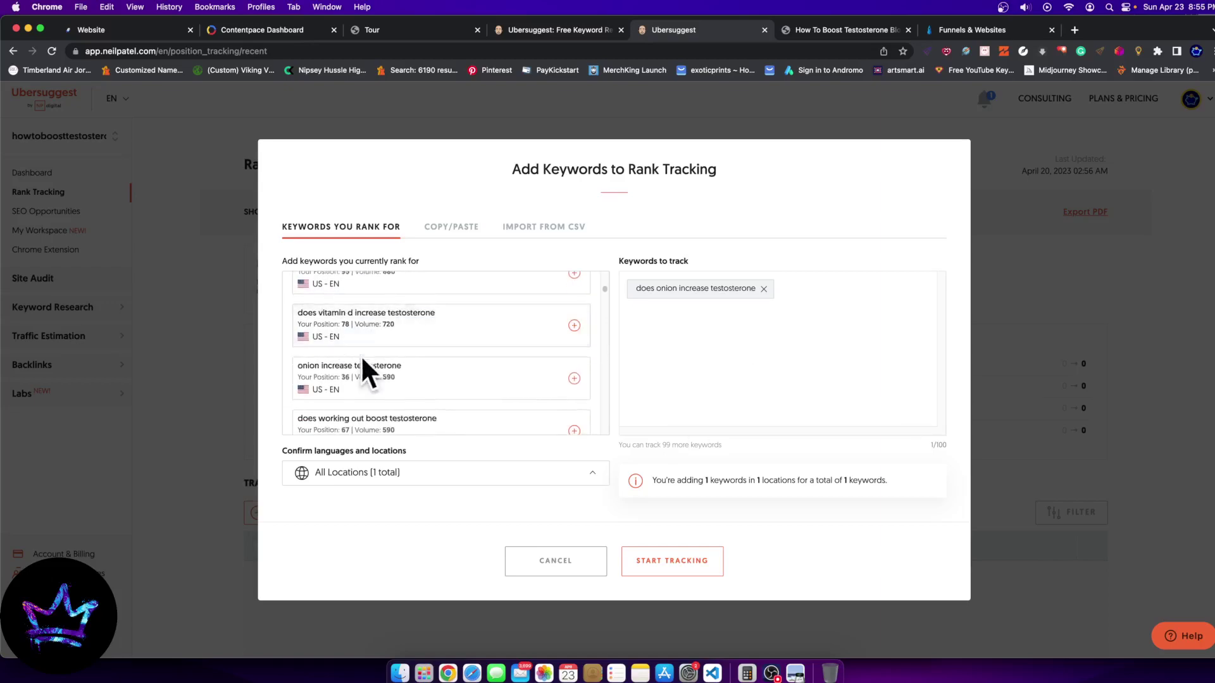
scroll(436, 358, down, 5)
scroll(443, 380, up, 2)
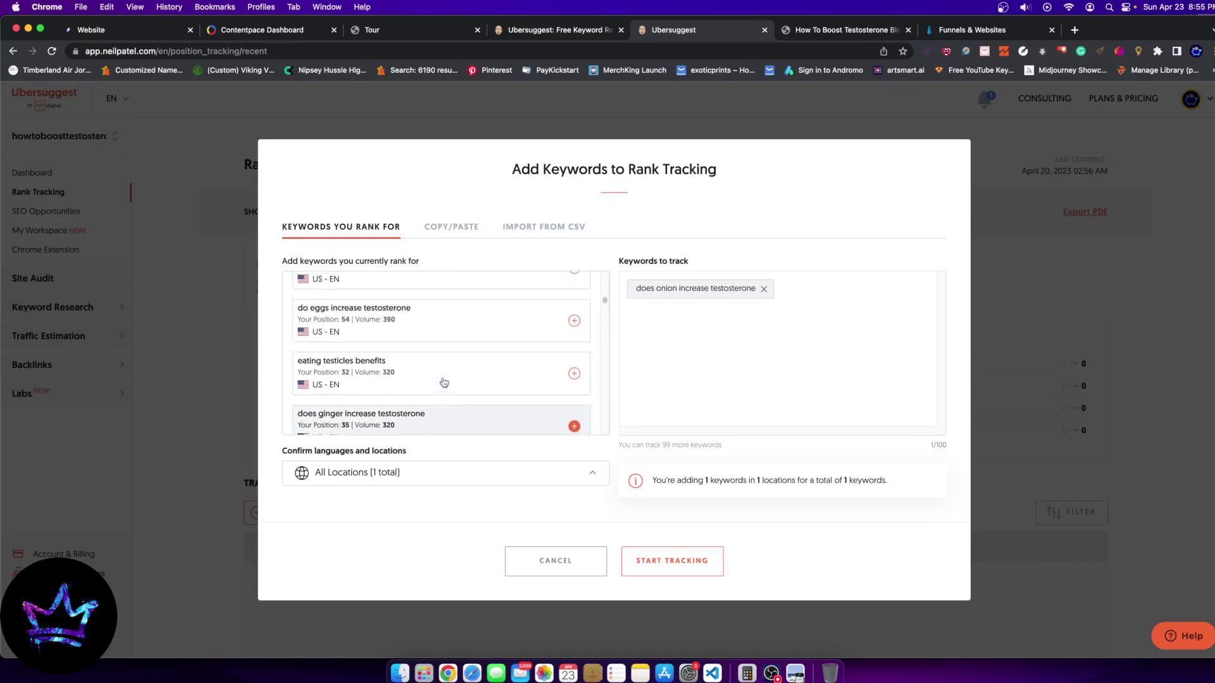
scroll(441, 379, up, 5)
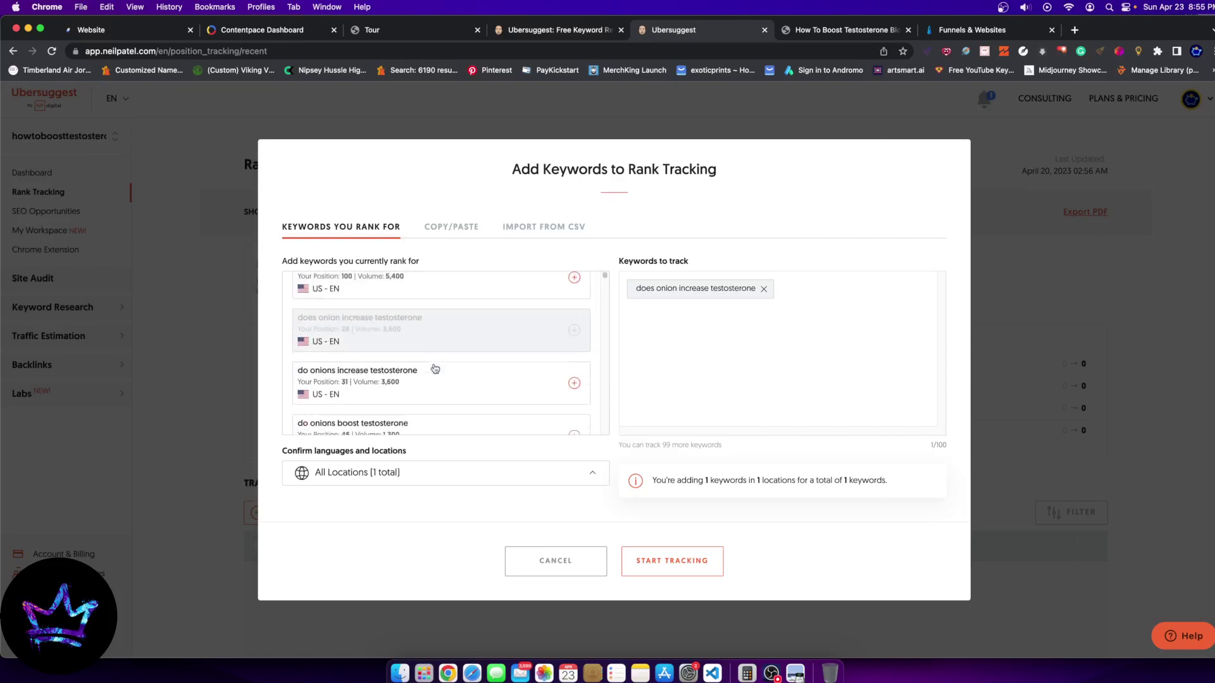
scroll(435, 368, up, 1)
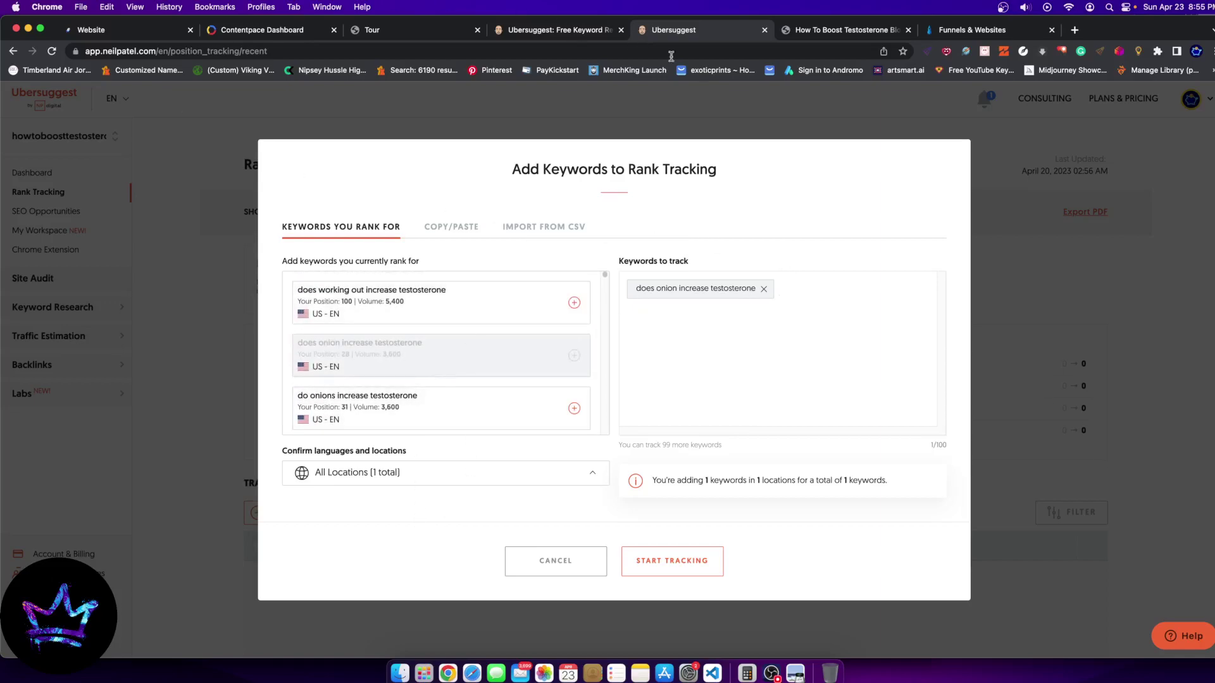
Search the How To Boost Testosterone blog for "onion"
click(972, 30)
click(847, 30)
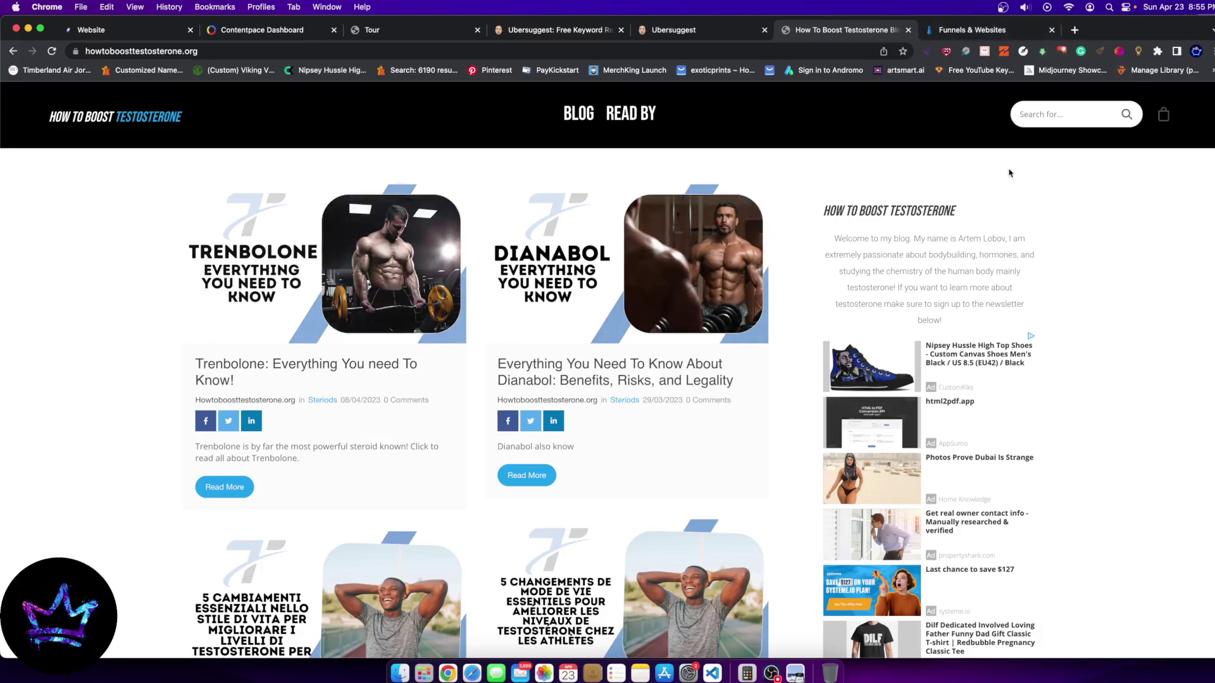
click(1079, 115)
text(d)
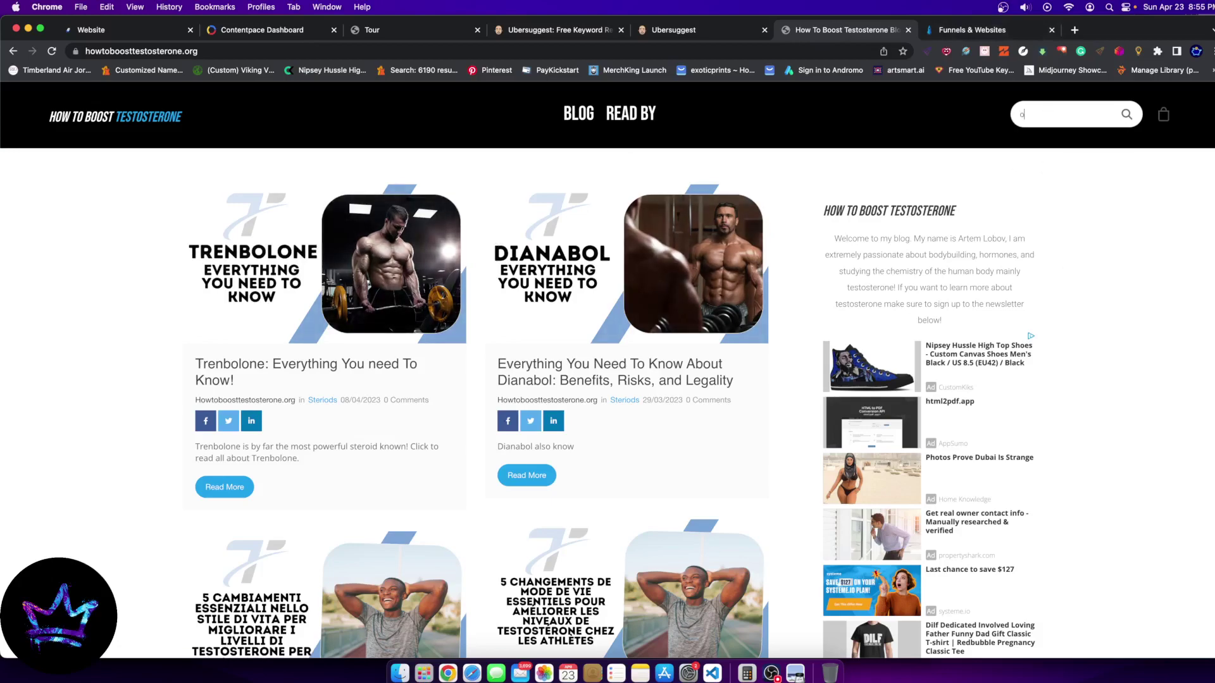
text(nion)
key(Return)
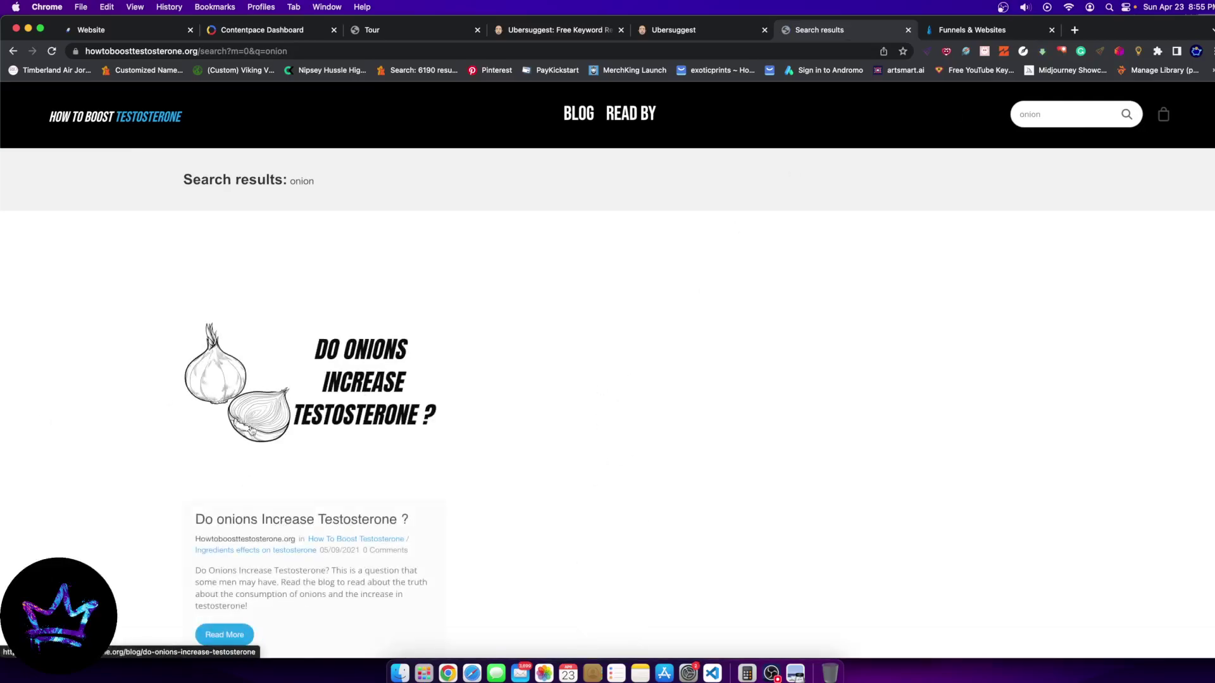
Open the article "Do onions Increase Testosterone ?" and skim its contents
click(367, 392)
scroll(530, 421, down, 20)
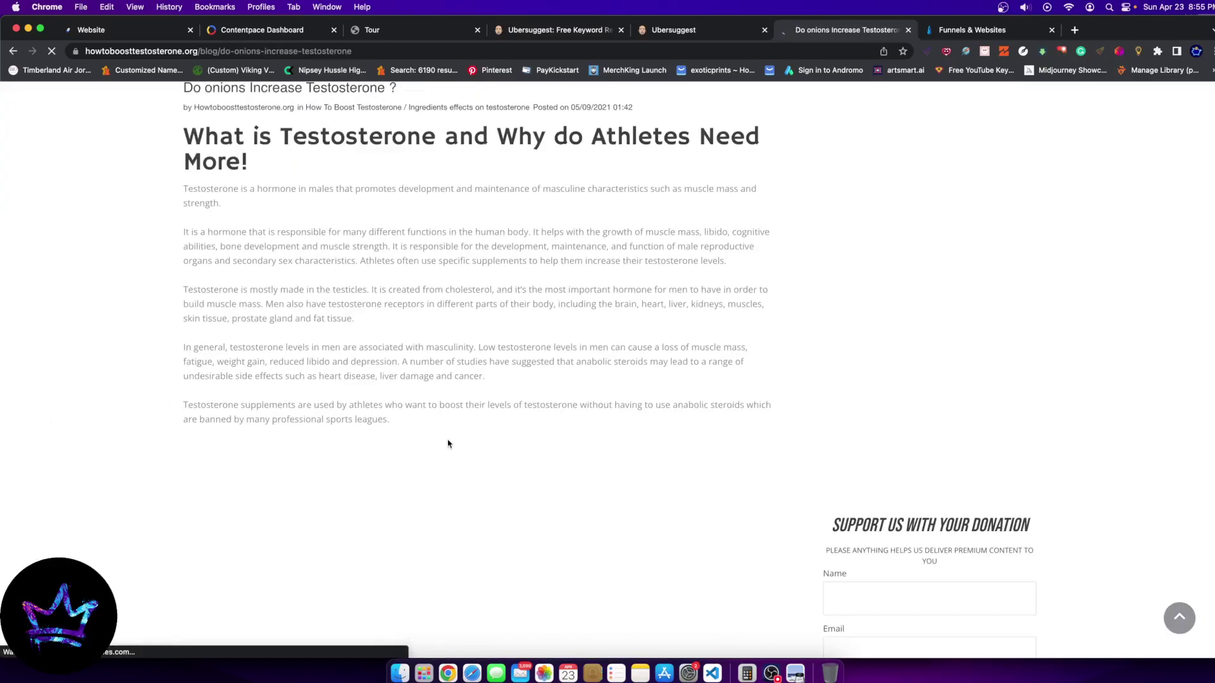
scroll(349, 372, down, 20)
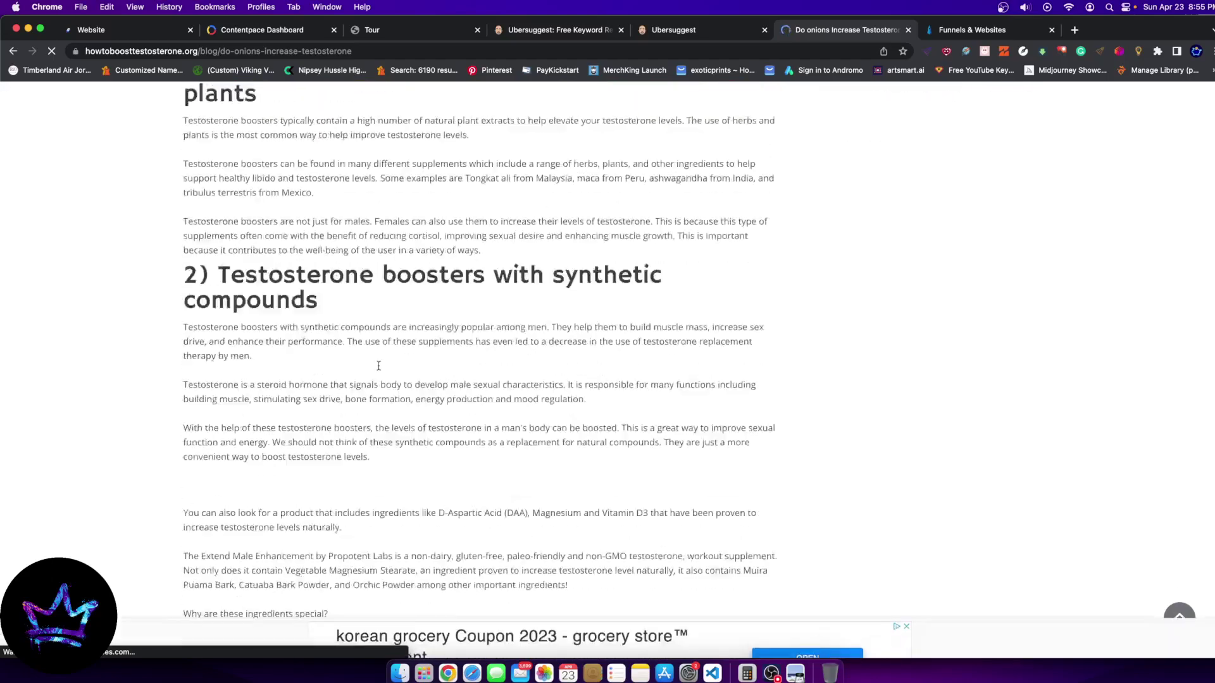
scroll(425, 350, up, 15)
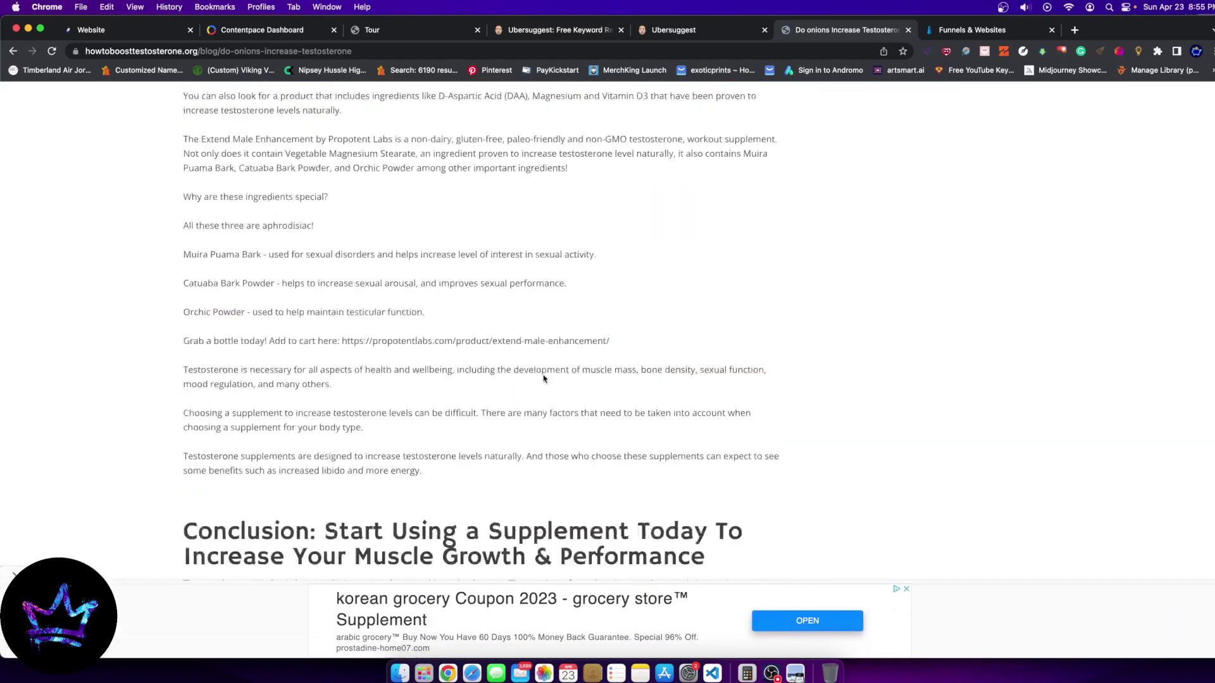
In Ubersuggest, add "do onions increase testosterone", "do onions boost testosterone" and "onions testosterone" to the keywords to track
click(696, 29)
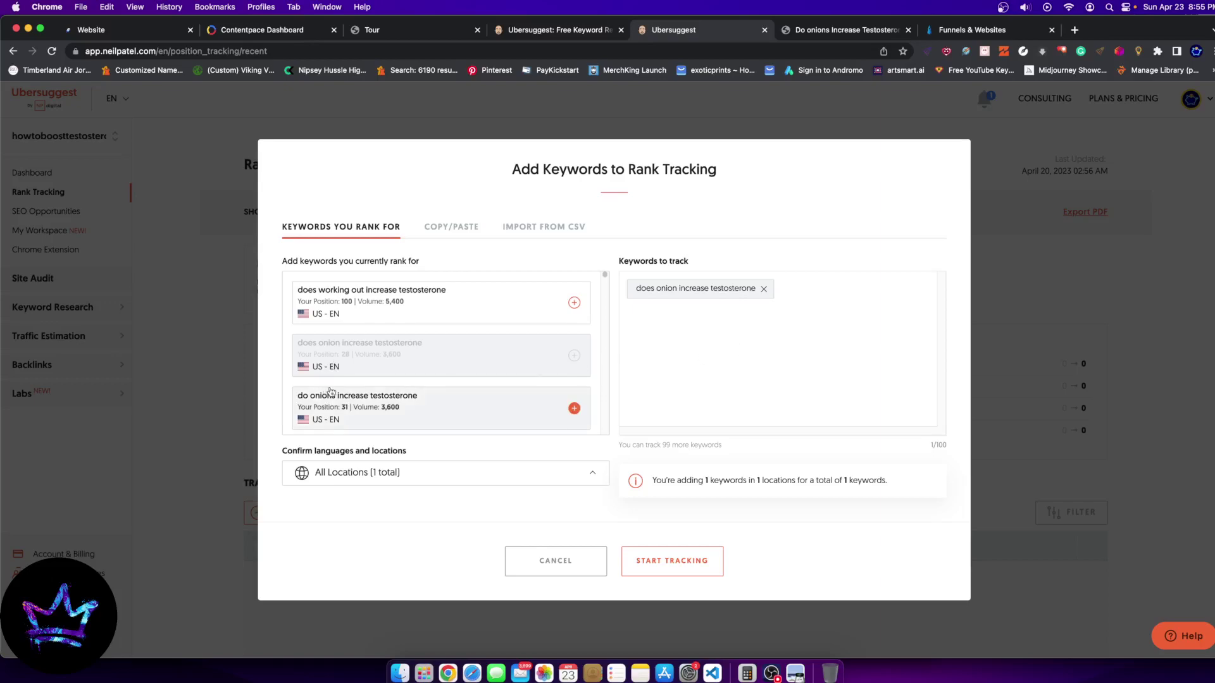
scroll(378, 395, down, 1)
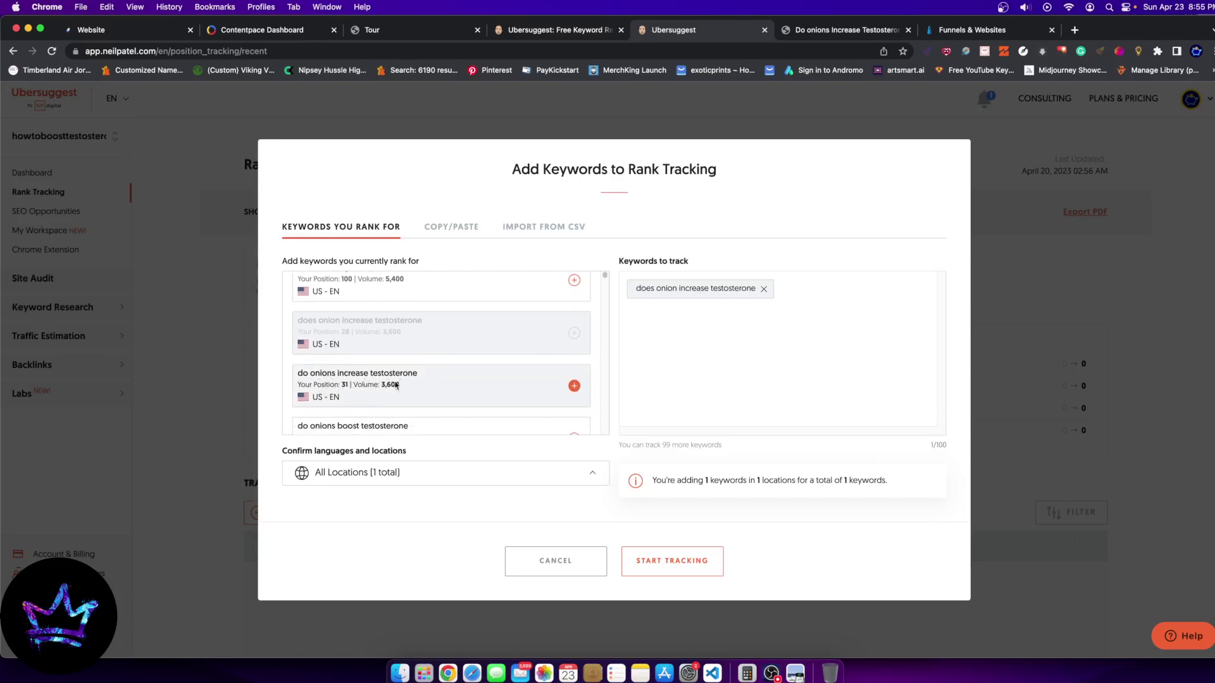
click(573, 386)
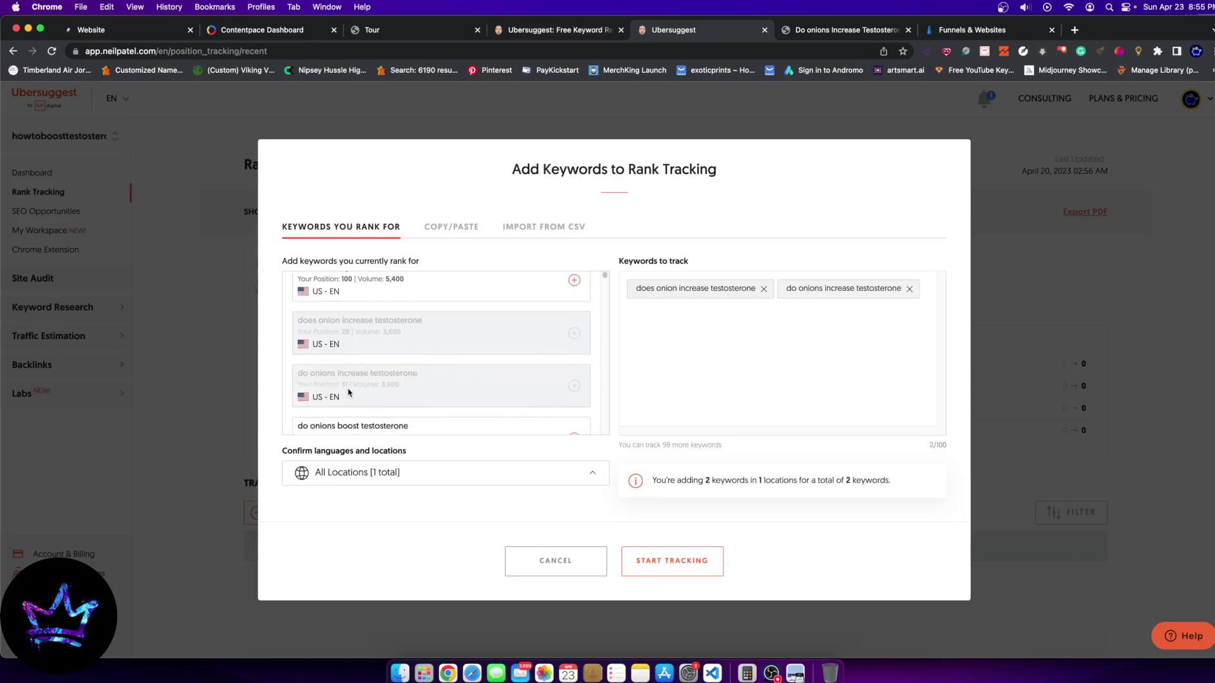
scroll(355, 395, down, 5)
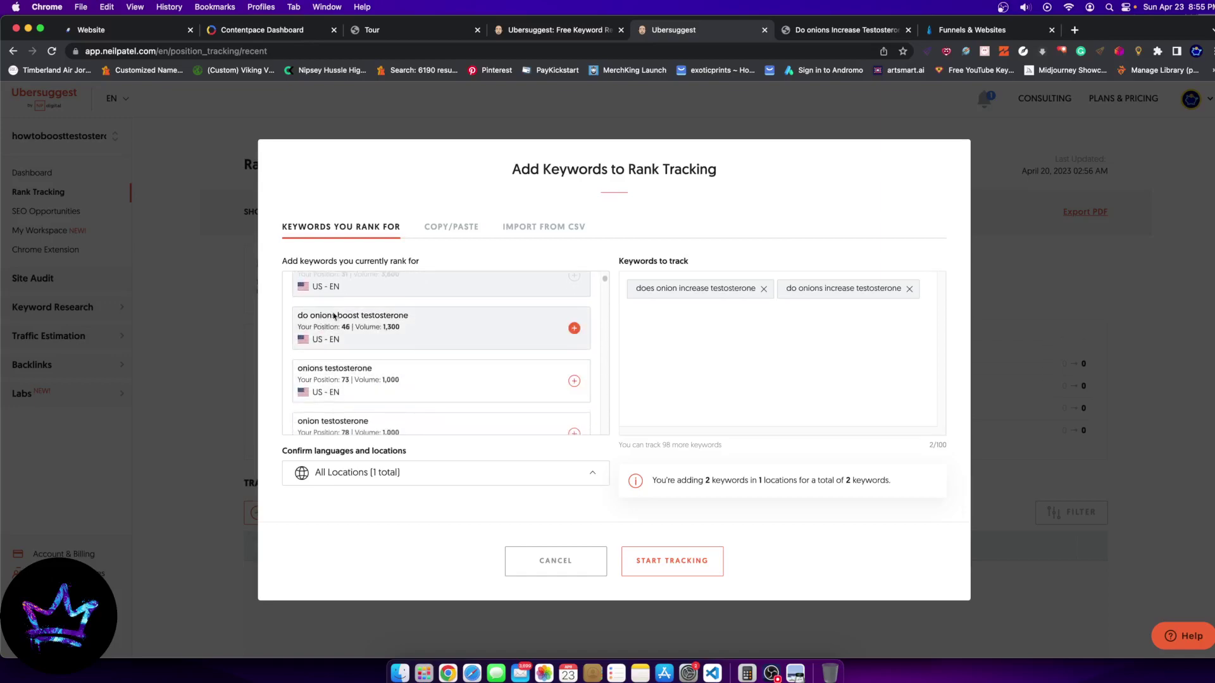
click(574, 328)
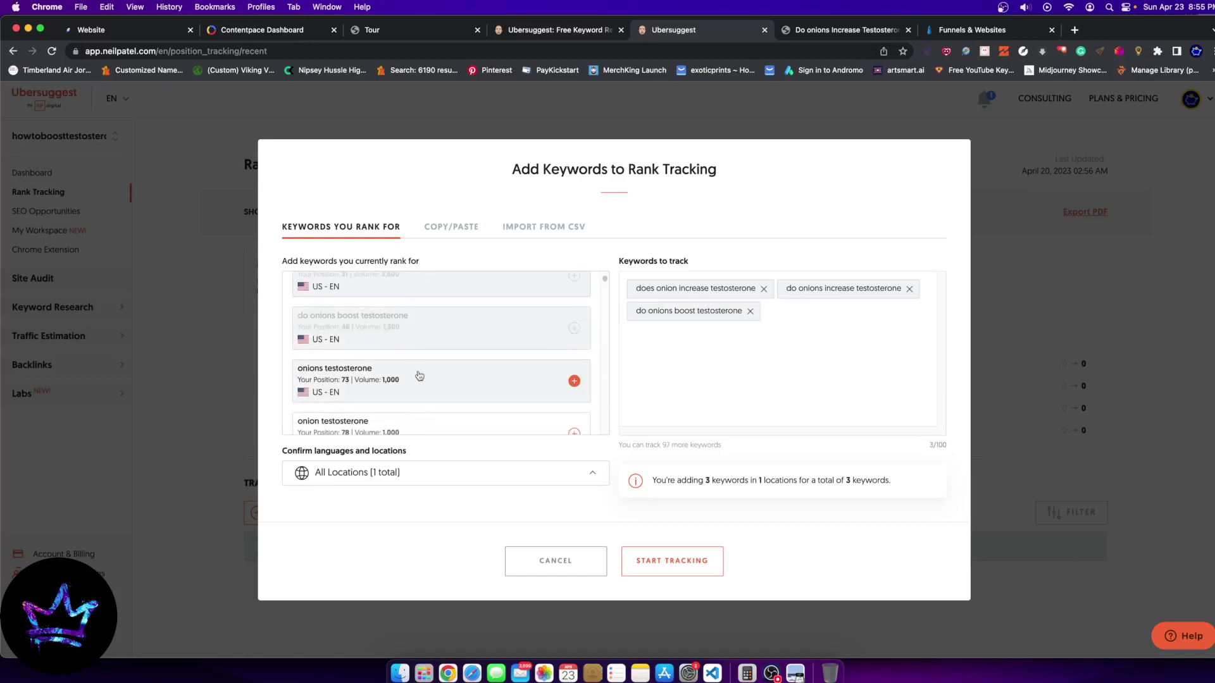
scroll(382, 381, down, 1)
click(517, 382)
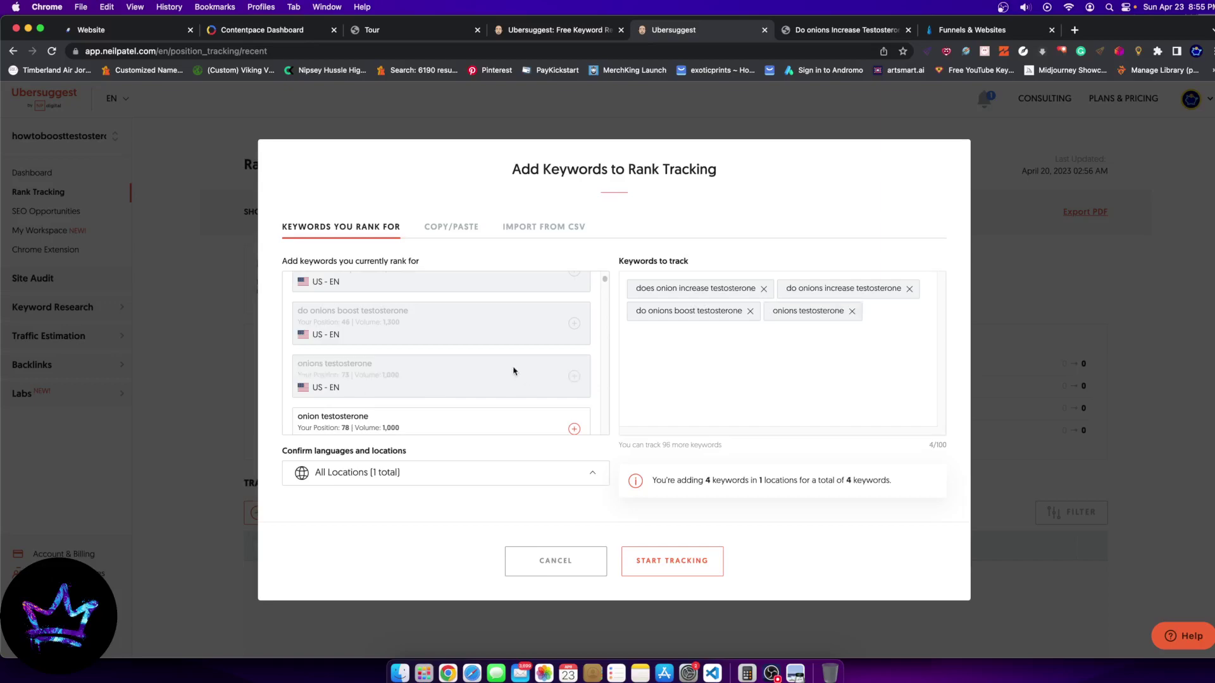
Add "onion testosterone", "onions and testosterone" and "onion and testosterone" to the keywords to track
scroll(388, 360, down, 1)
scroll(332, 374, down, 1)
click(393, 388)
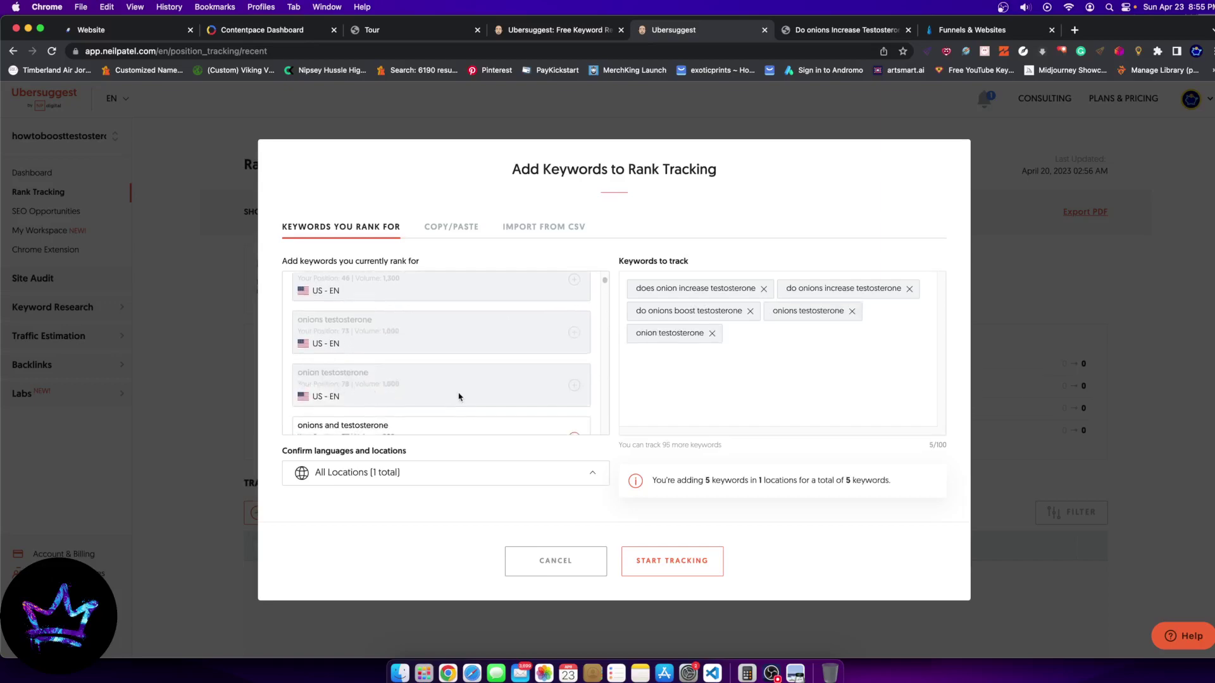
scroll(360, 388, down, 2)
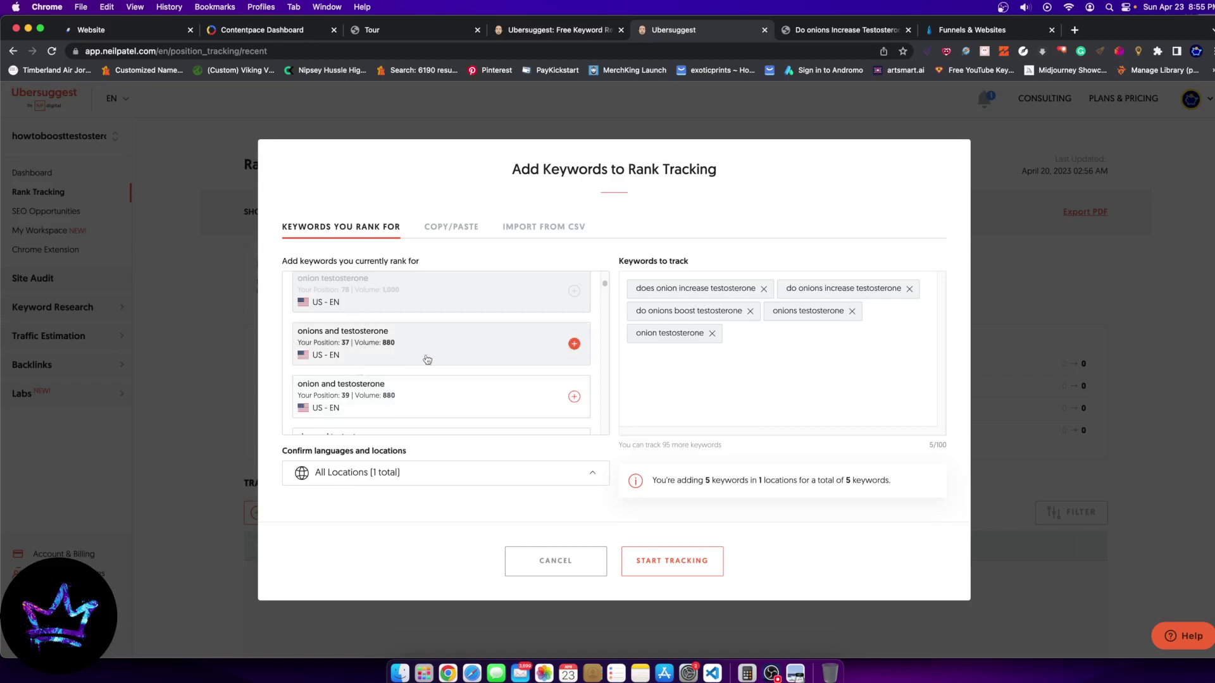
click(466, 350)
scroll(354, 361, down, 2)
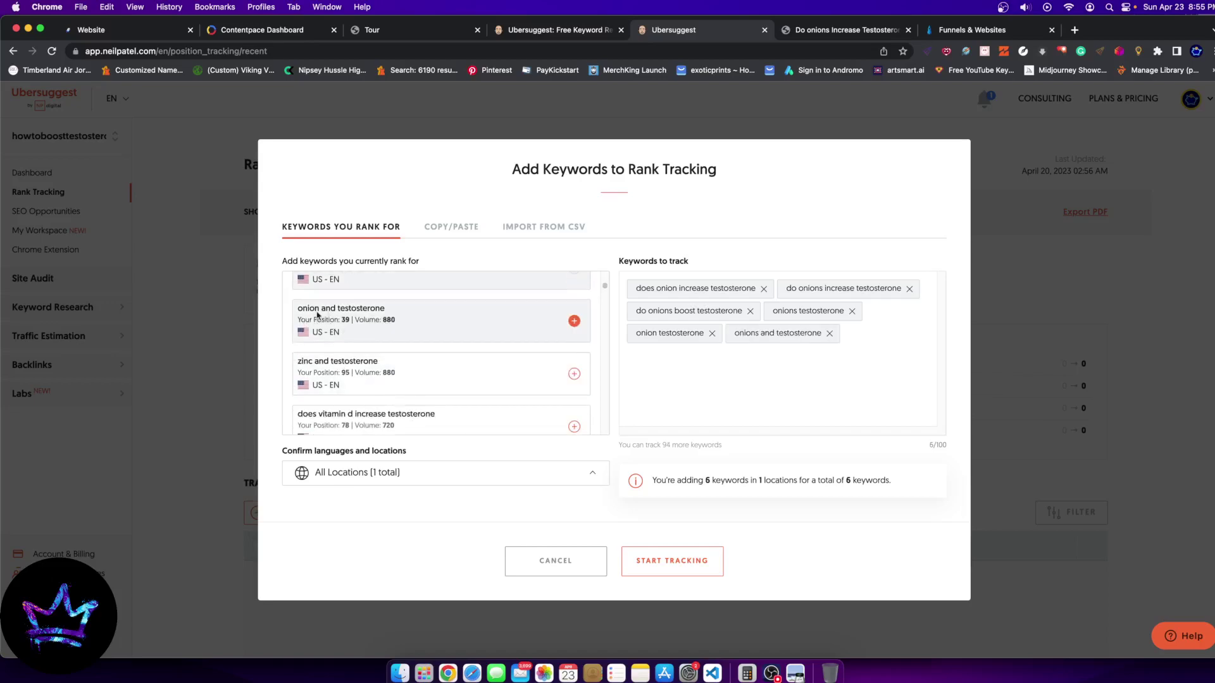
click(414, 332)
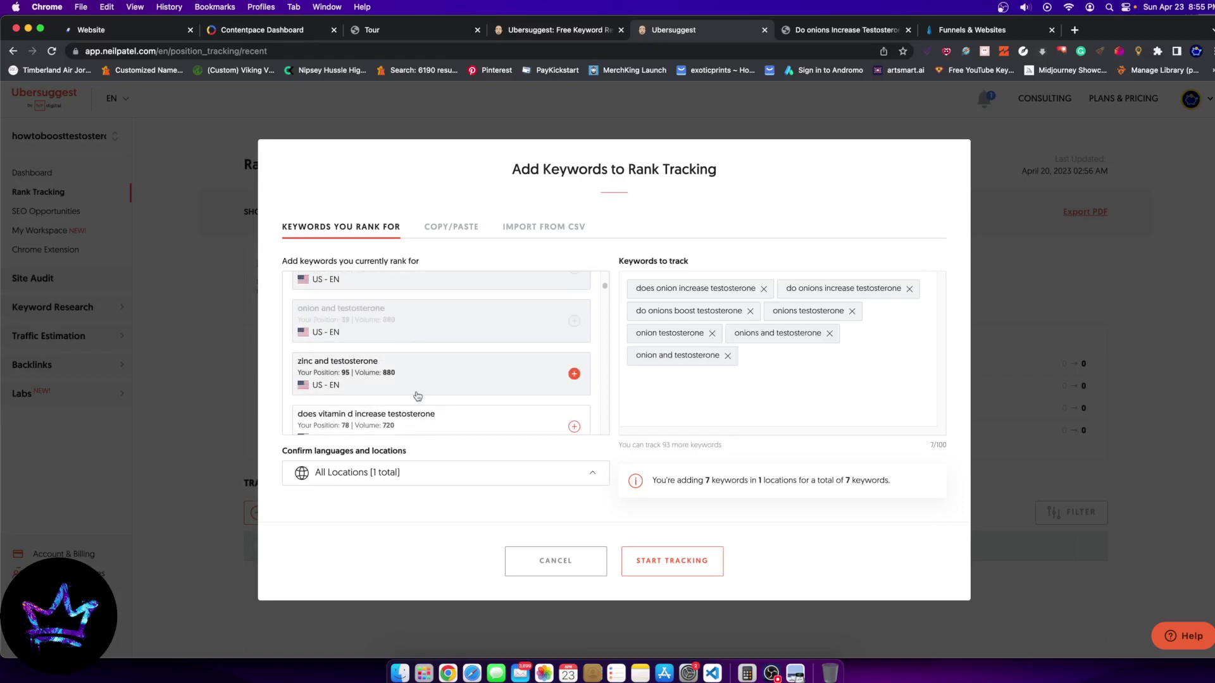
scroll(375, 393, down, 1)
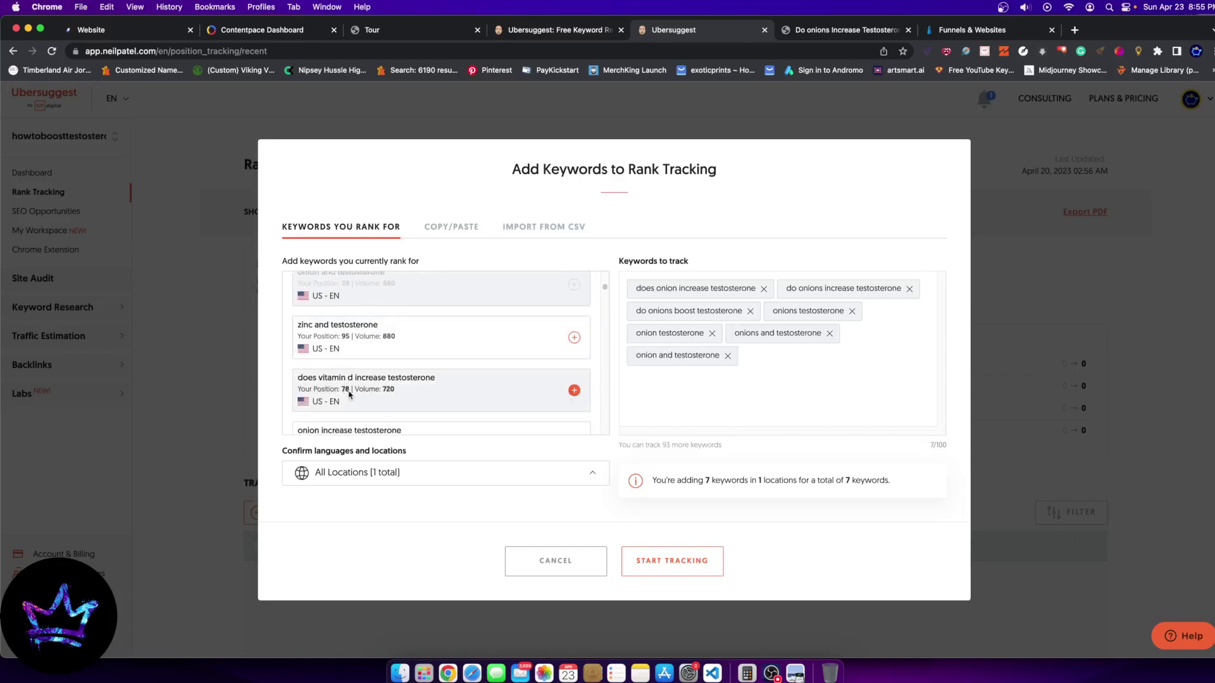
Add "onion increase testosterone" and "does eating onions increase testosterone" to the keywords to track and start tracking the selection
scroll(375, 351, down, 2)
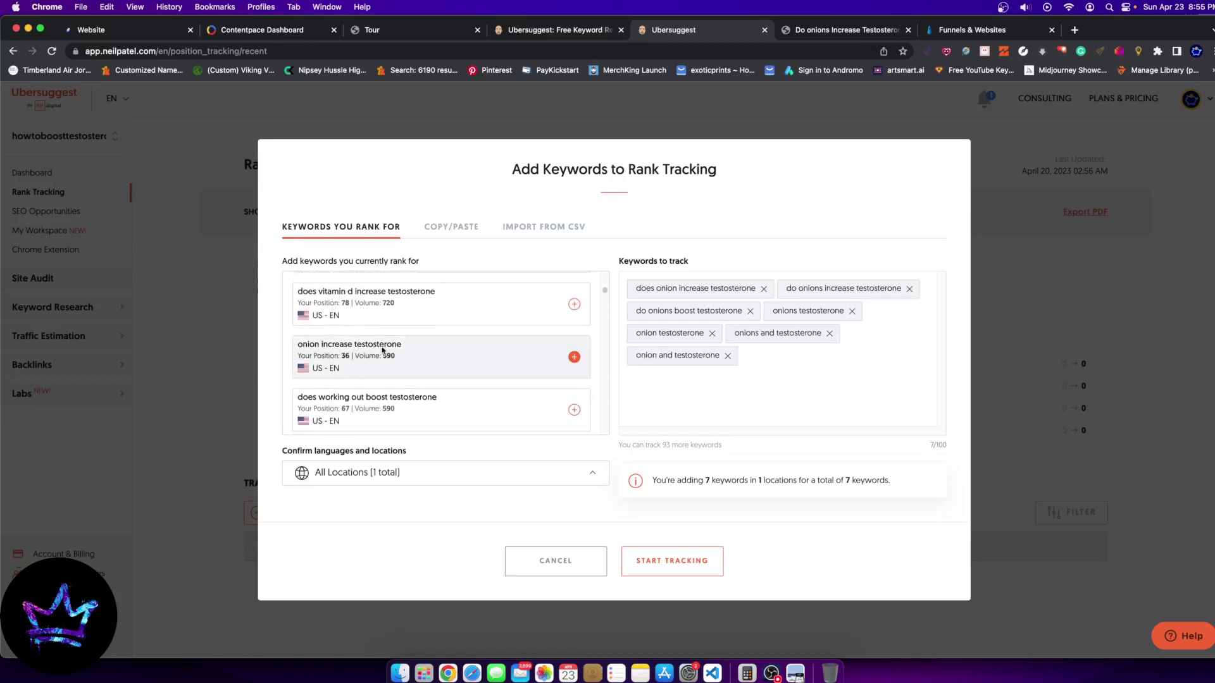
click(342, 360)
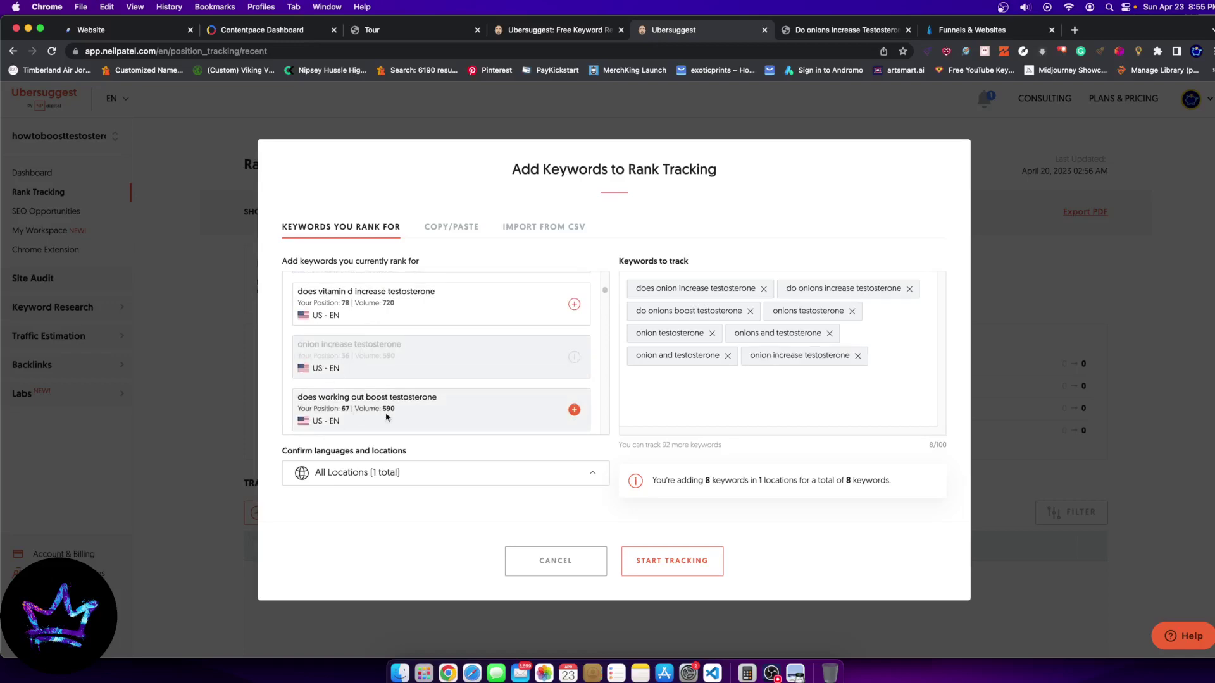
scroll(450, 423, down, 1)
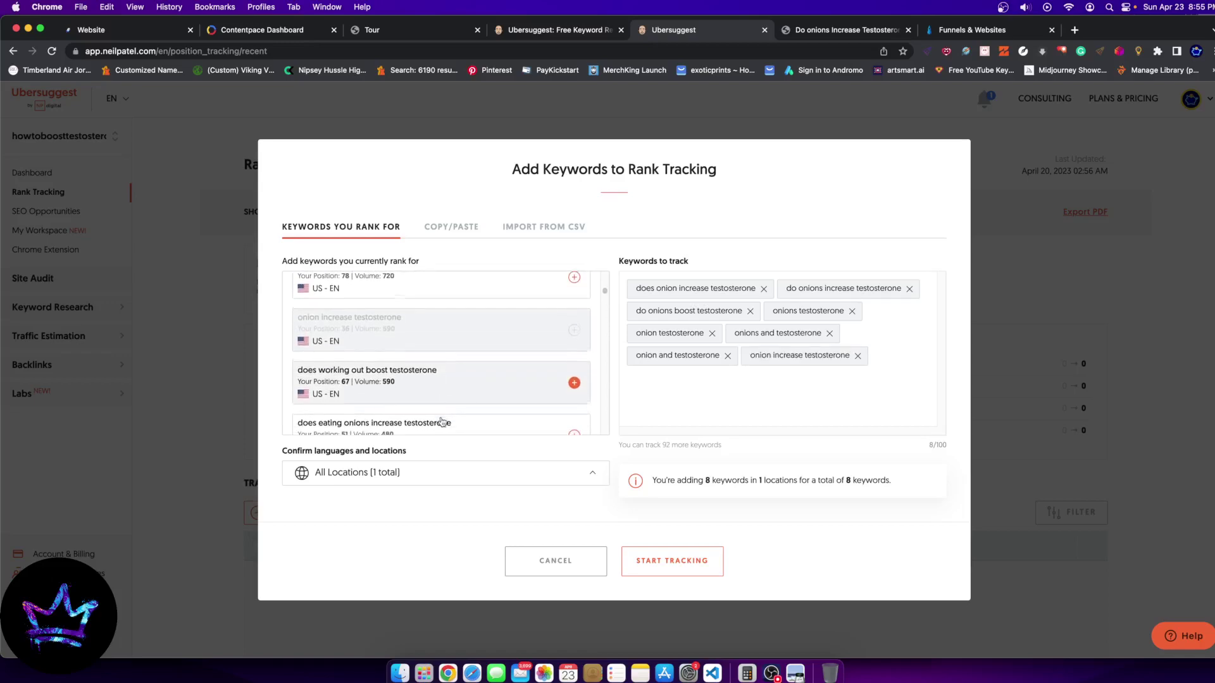
scroll(442, 422, down, 1)
click(354, 364)
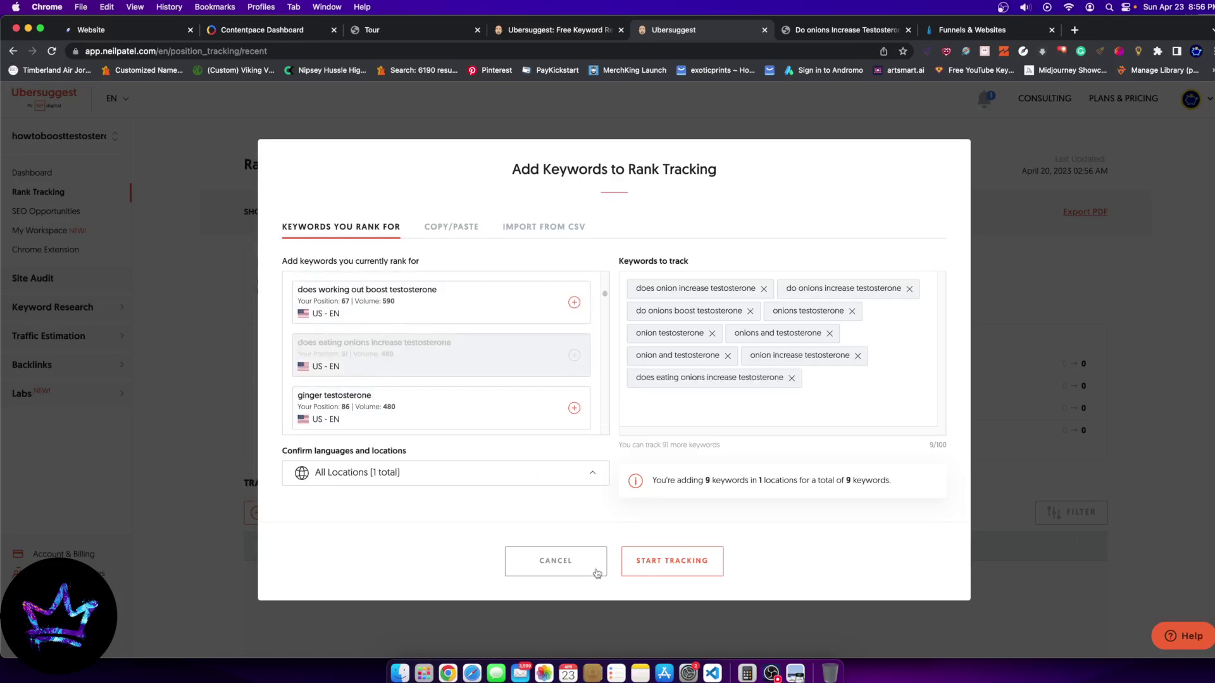
click(698, 571)
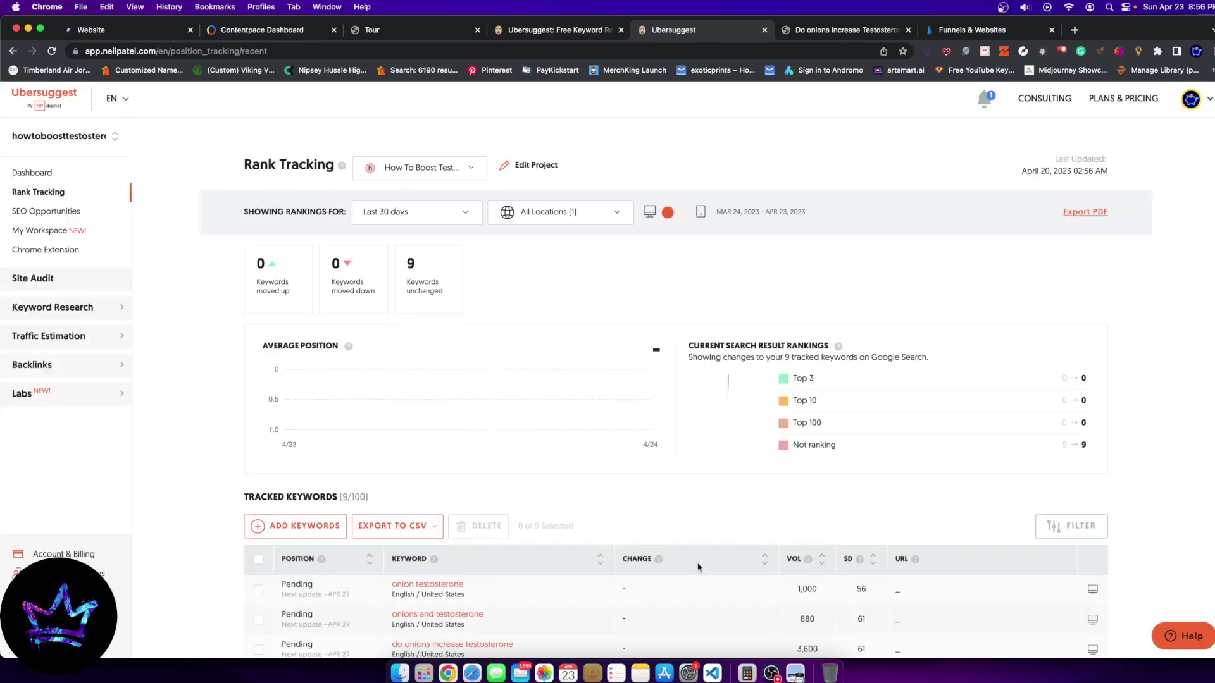
scroll(497, 435, down, 4)
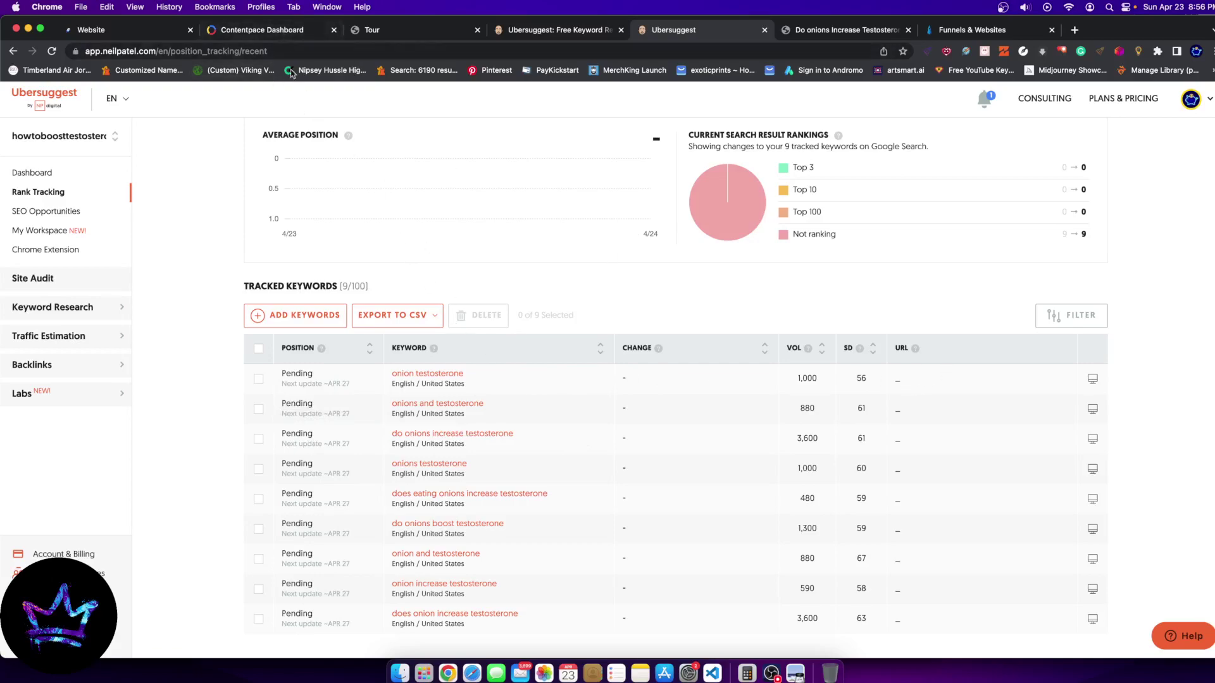
Switch to Contentpace and open the topic reports page, ready to enter the keyword for a new report
click(283, 27)
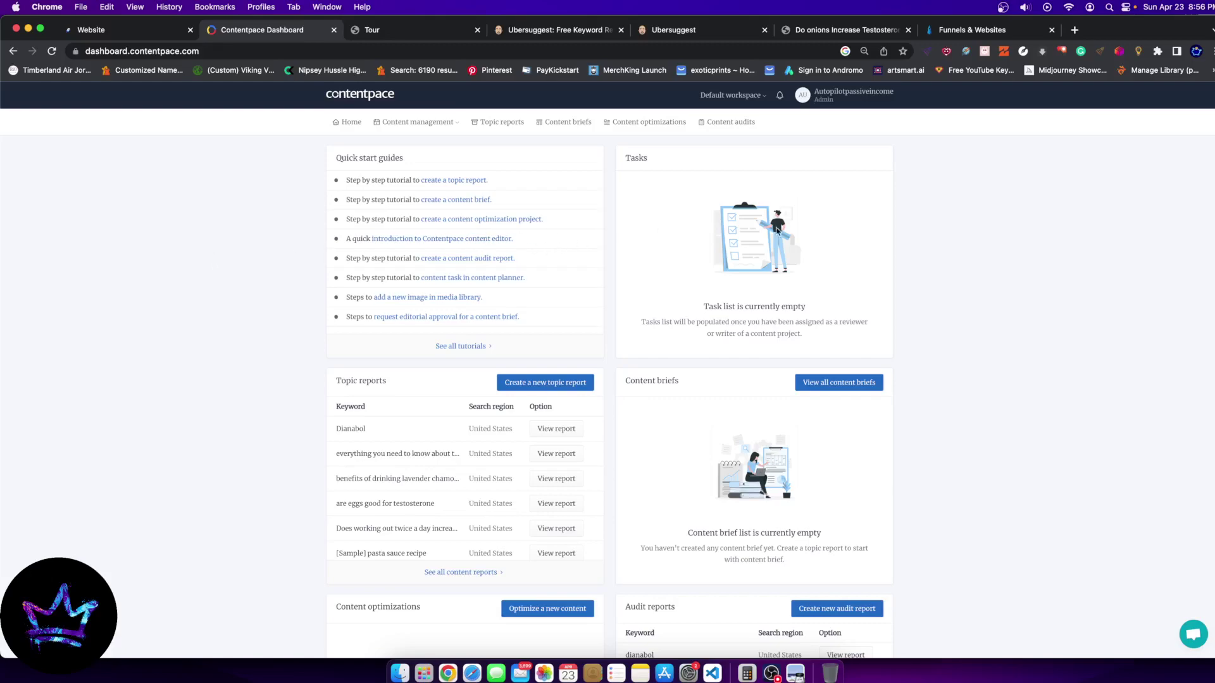
click(715, 122)
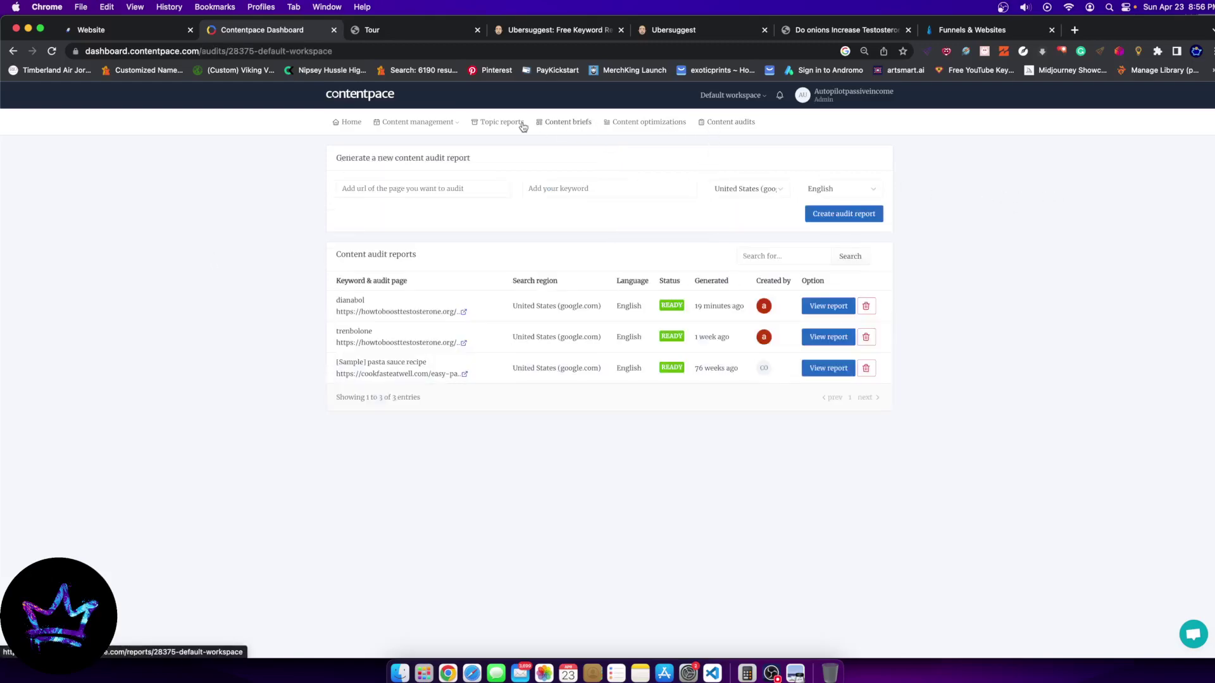
click(493, 122)
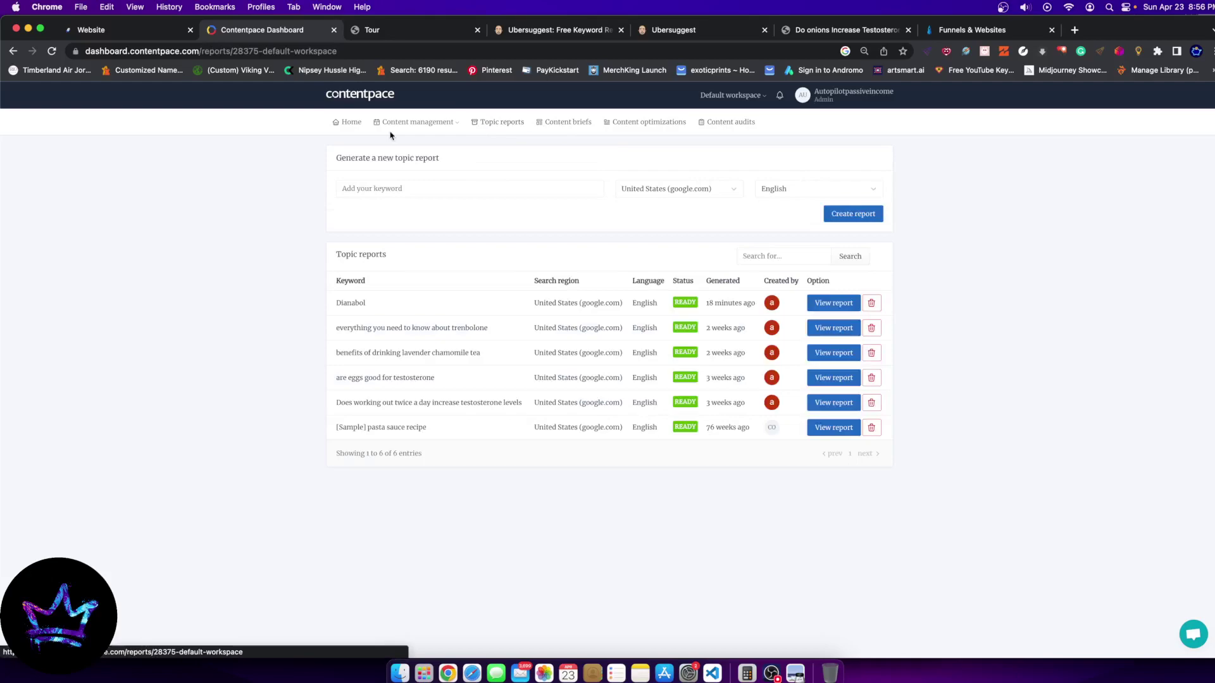
click(559, 127)
click(493, 122)
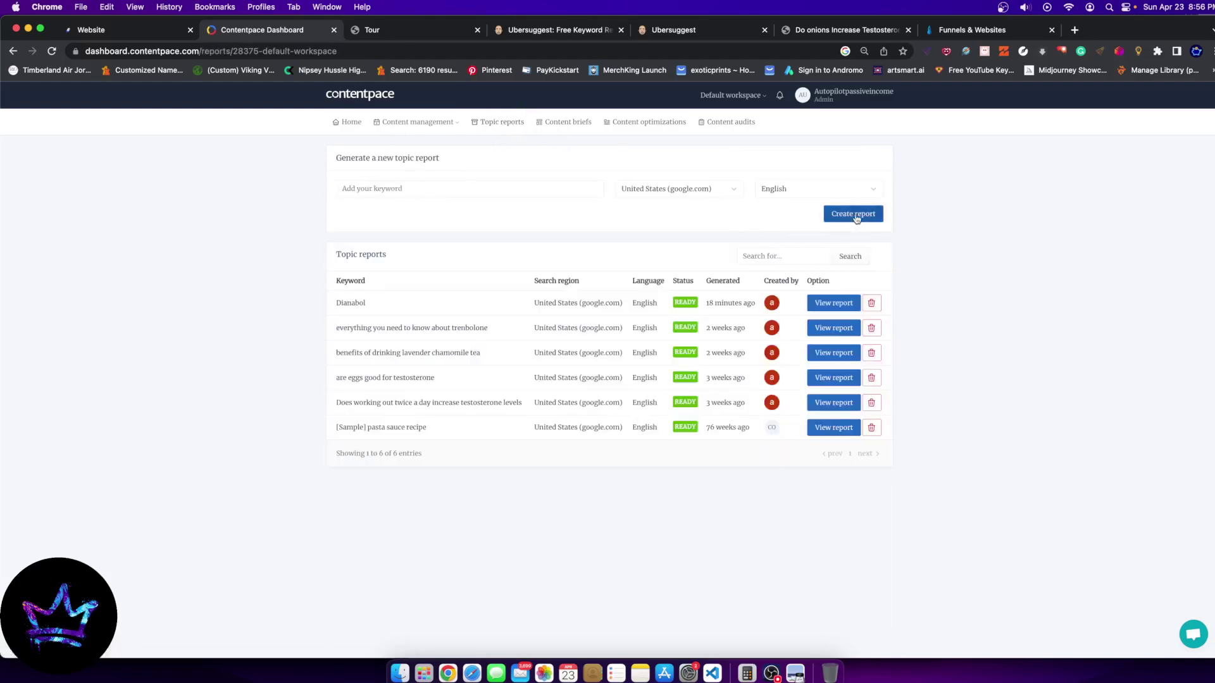
click(853, 215)
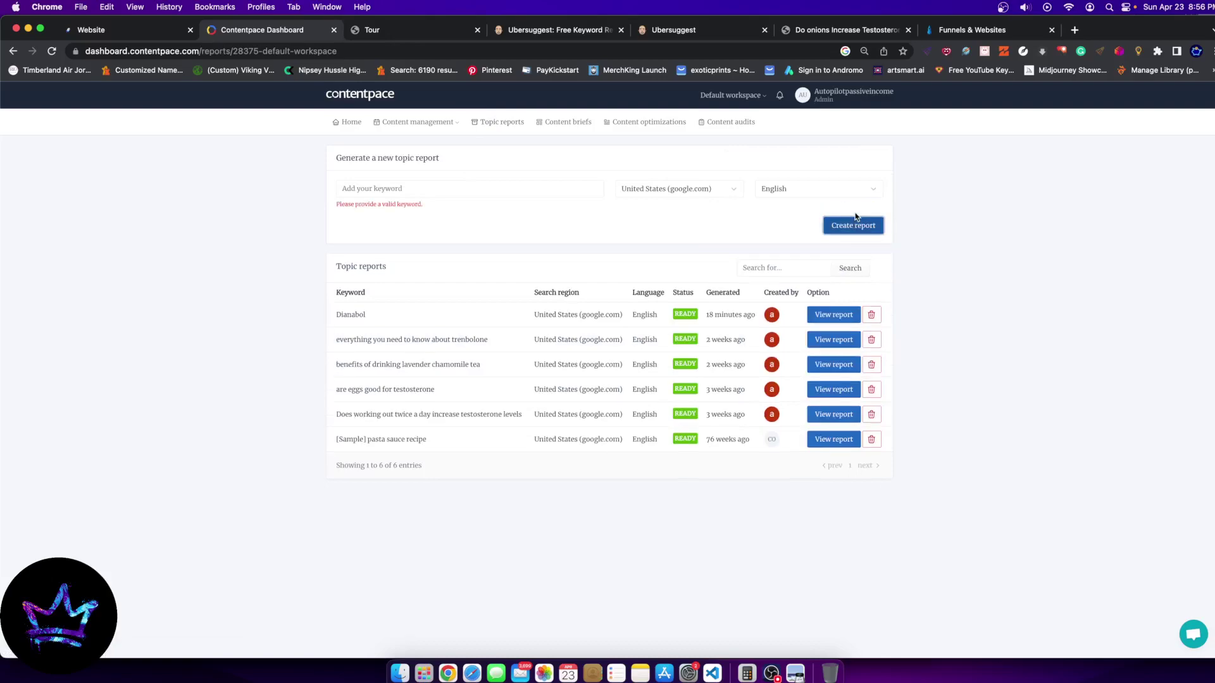
click(424, 192)
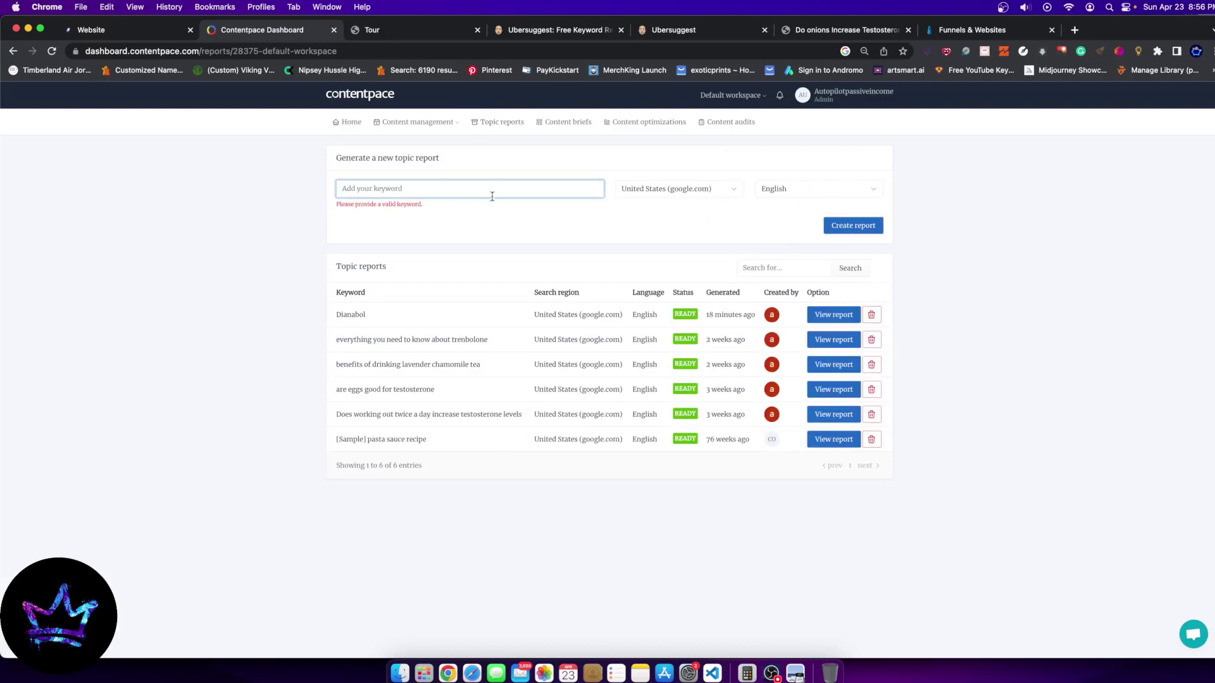
Copy the title text "Do onions Increase Testosterone" from the onion article on the How To Boost Testosterone blog
click(957, 35)
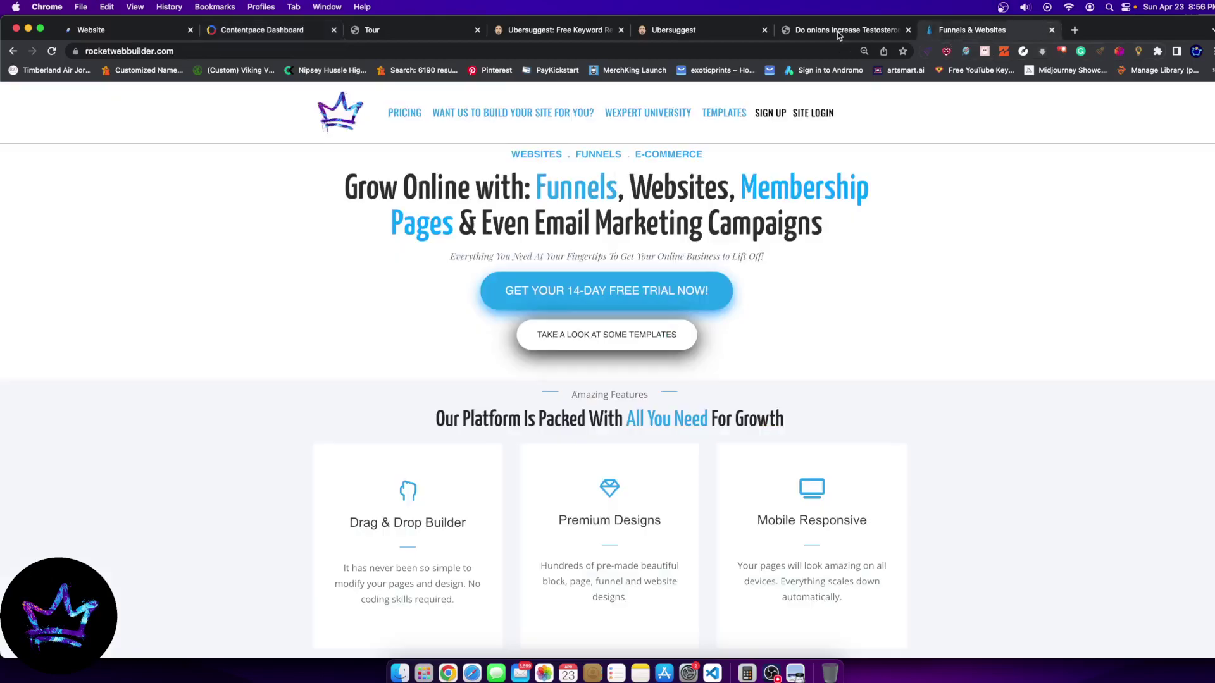
click(837, 32)
scroll(481, 241, up, 15)
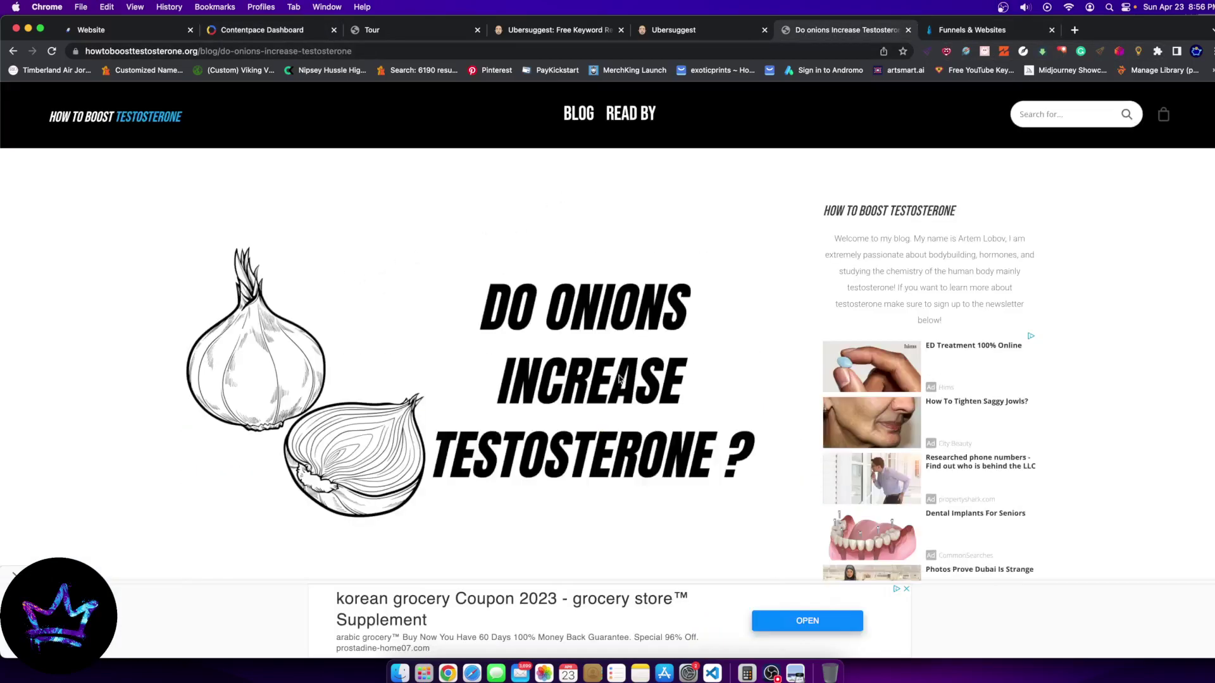
scroll(293, 315, down, 5)
scroll(510, 153, up, 3)
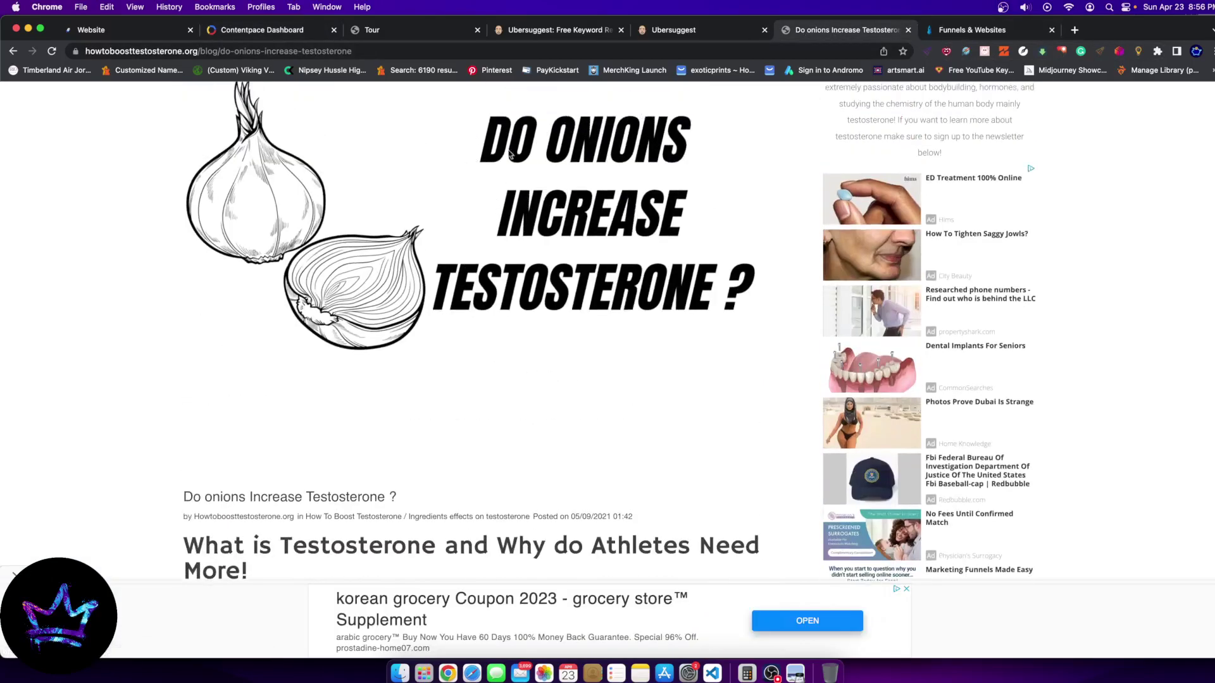
scroll(242, 479, down, 2)
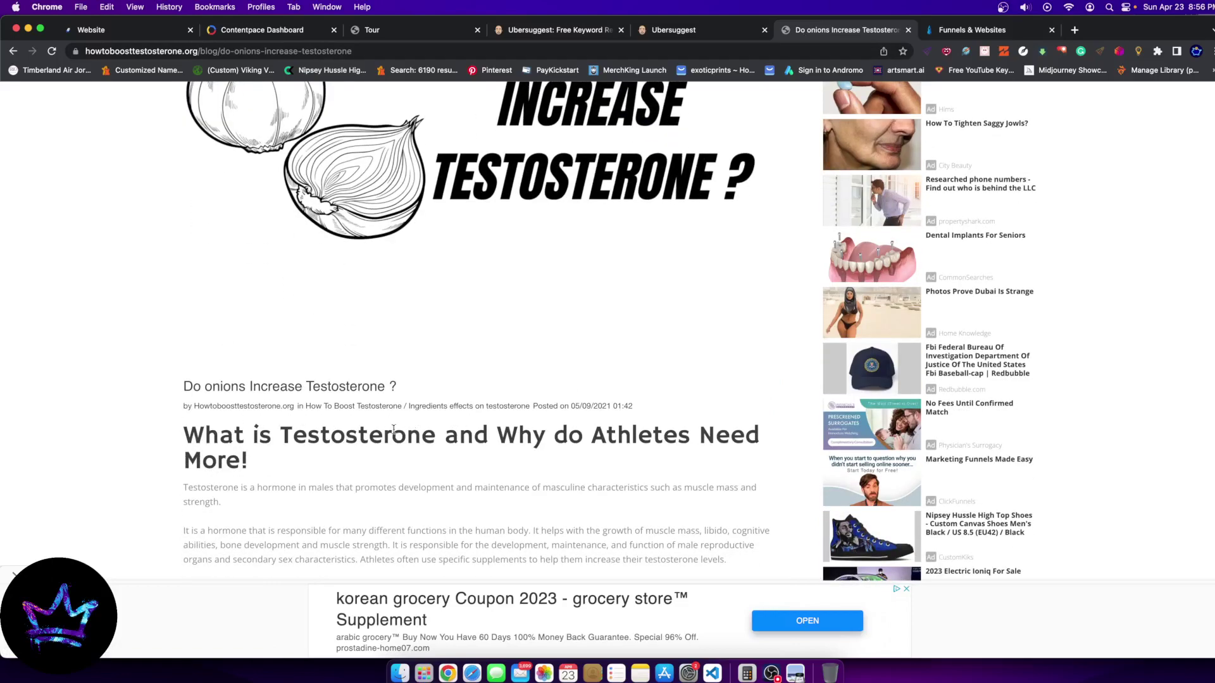
mouse_move(193, 381)
mouse_down()
mouse_move(382, 387)
mouse_move(188, 388)
mouse_up()
key(super+c)
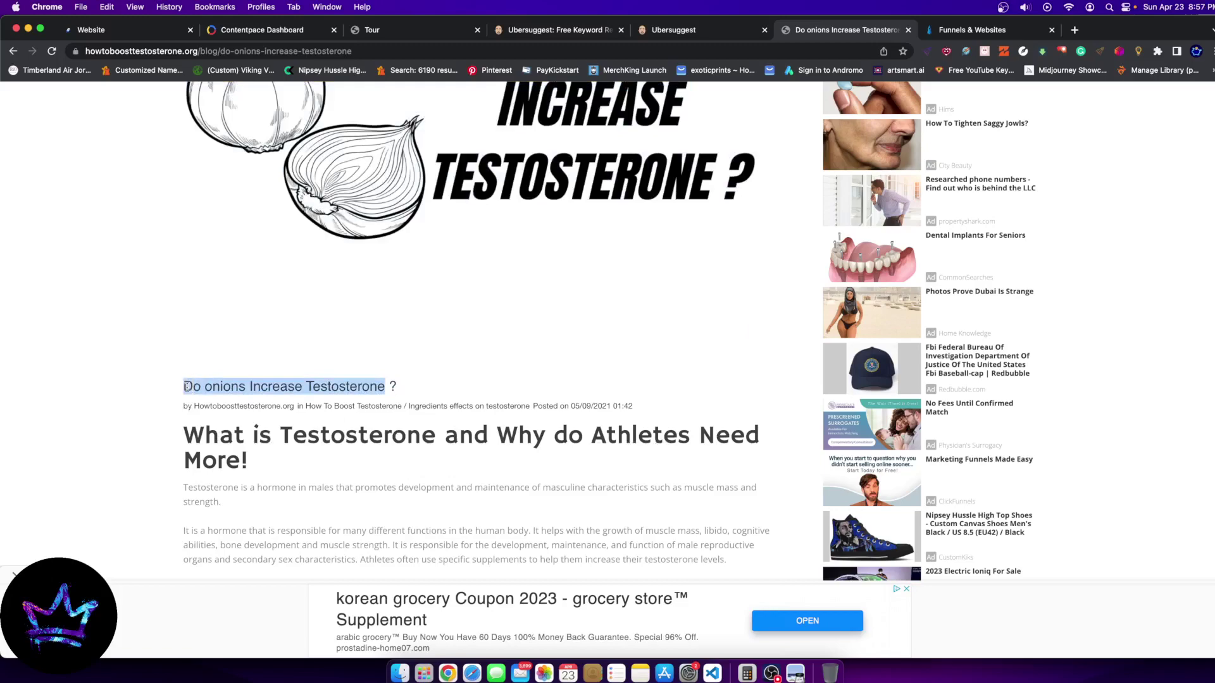
Switch to Ubersuggest's rank tracking page and export all tracked keywords to CSV
click(651, 29)
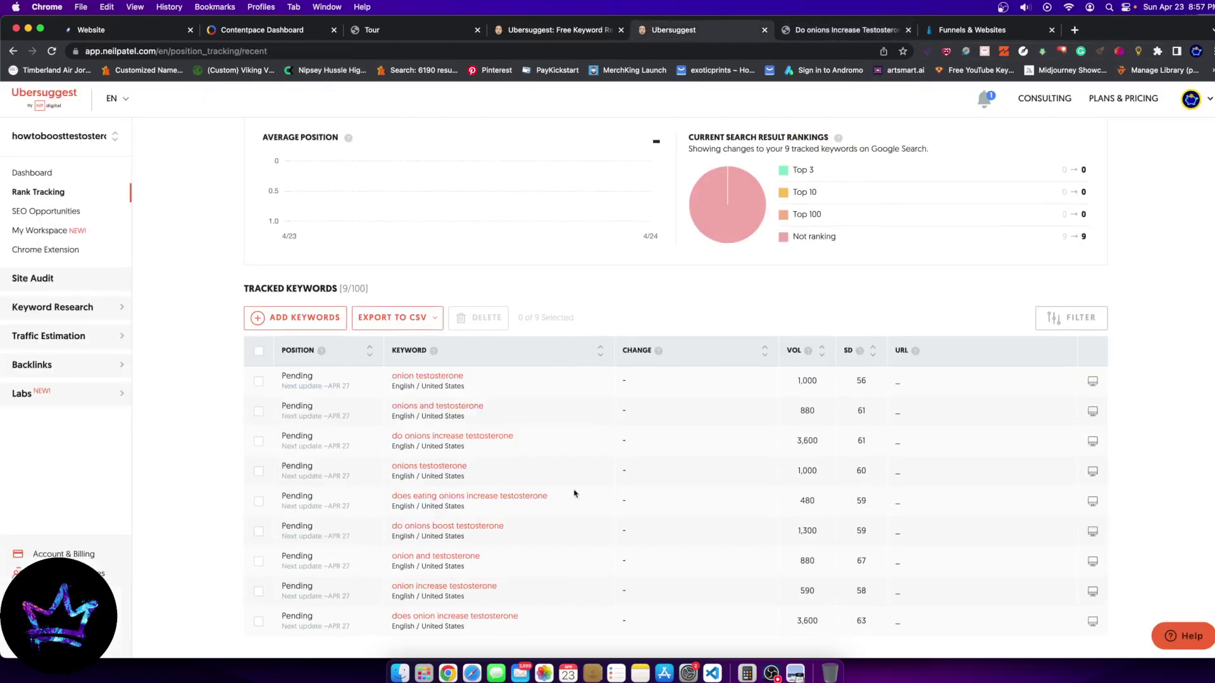
scroll(523, 448, up, 3)
scroll(523, 447, up, 4)
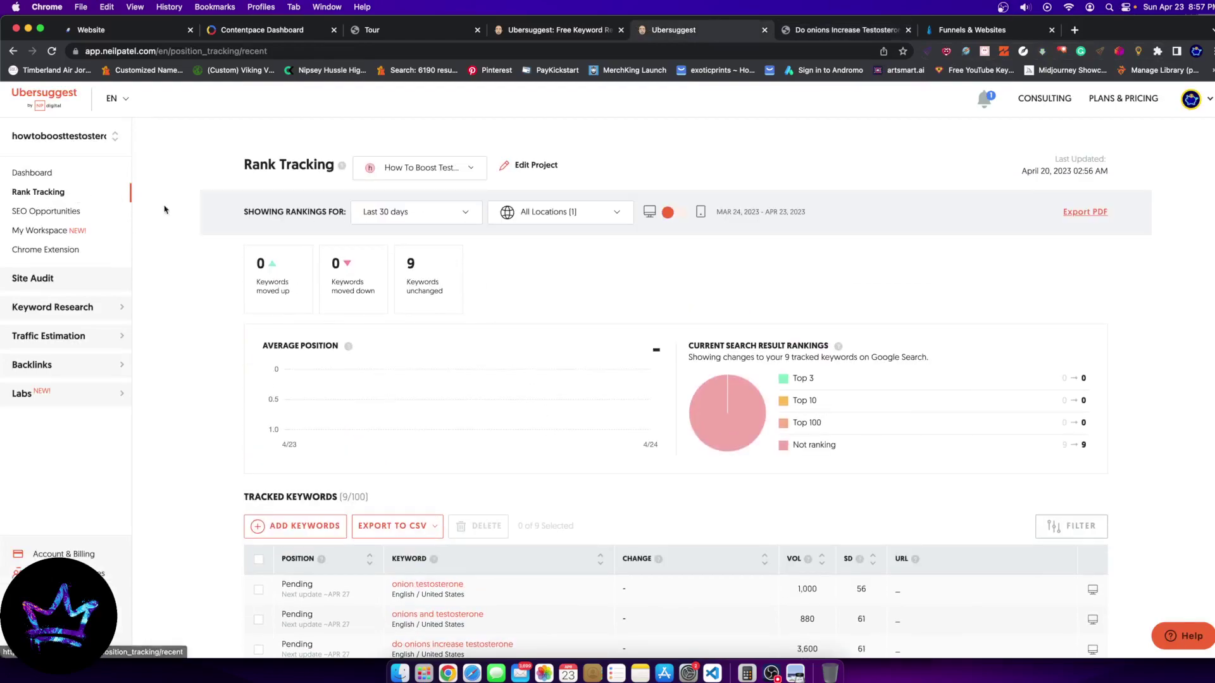
scroll(567, 449, down, 5)
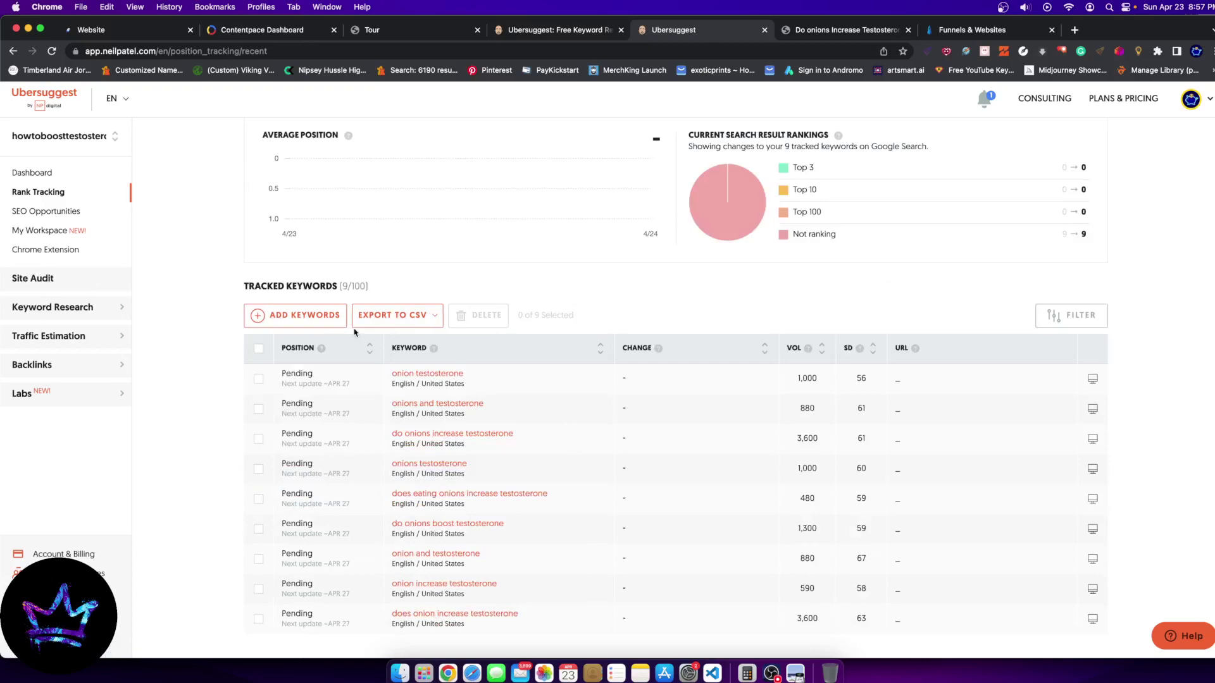
click(258, 349)
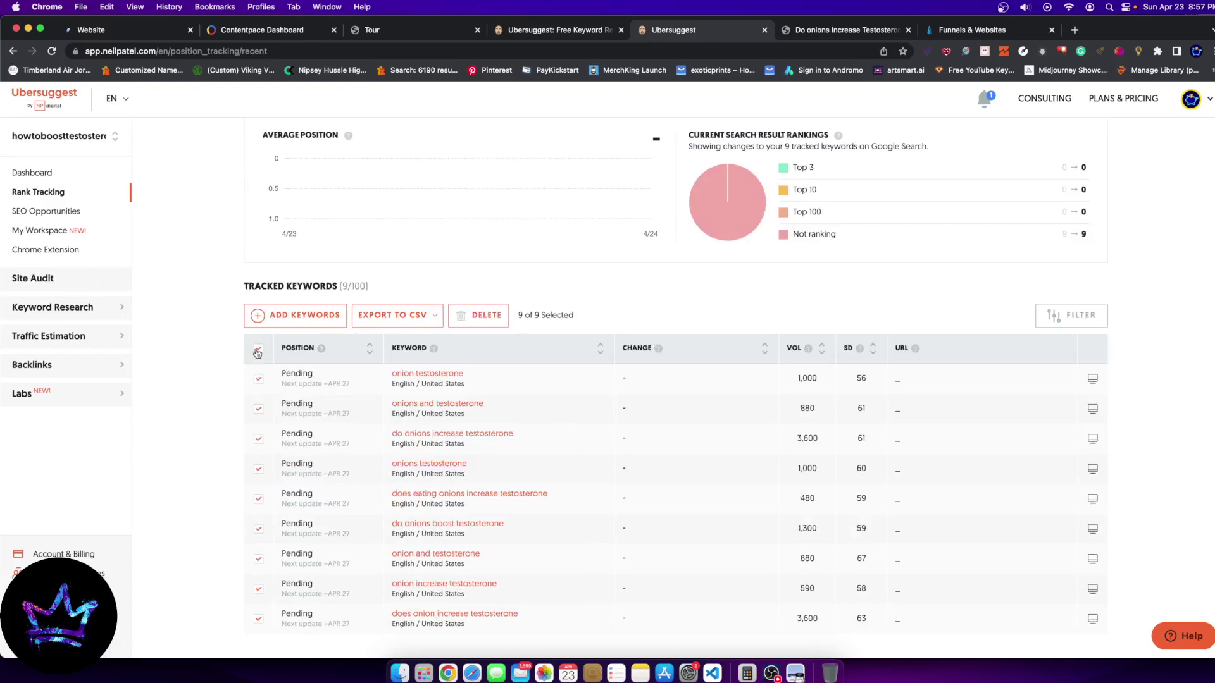
click(404, 322)
click(415, 346)
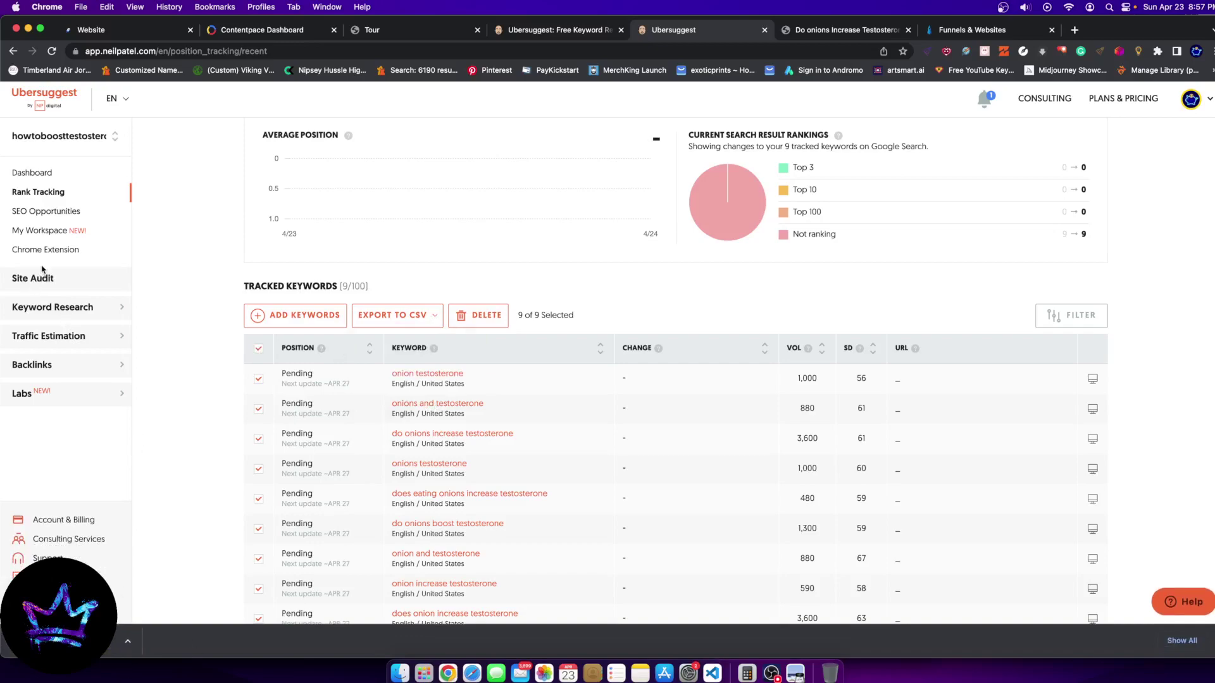
Look up the keyword overview for "Do onions Increase Testosterone" in English for the United States
click(41, 313)
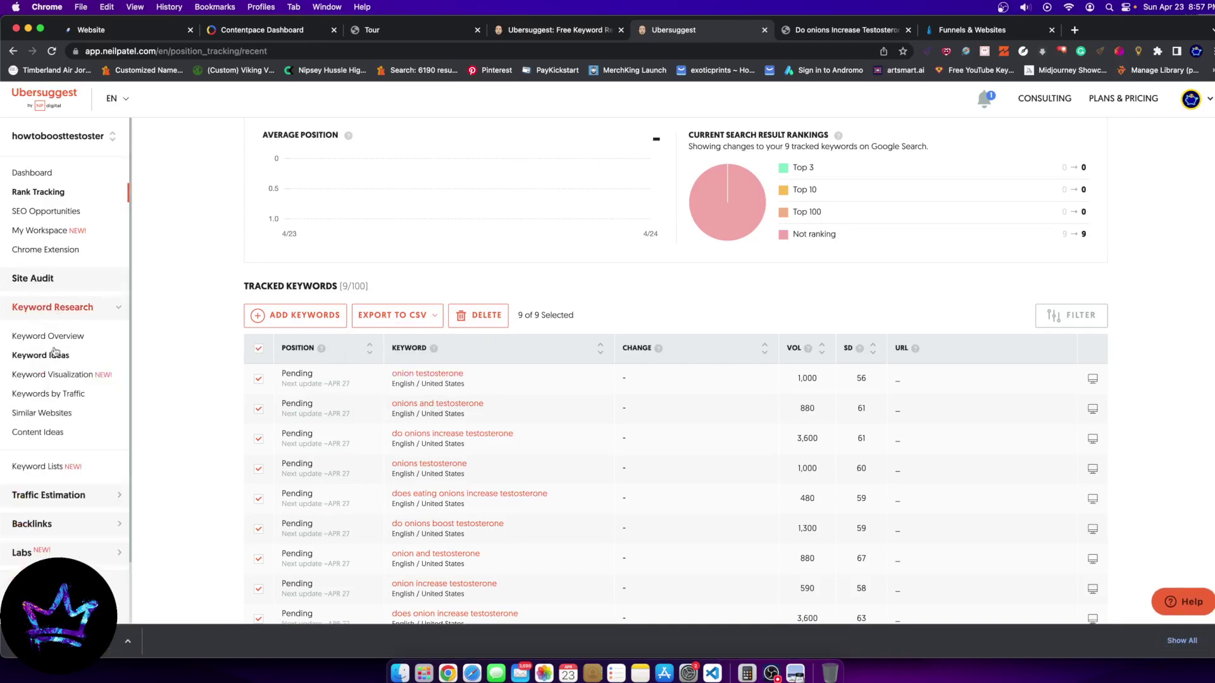
click(54, 344)
click(342, 226)
key(super+v)
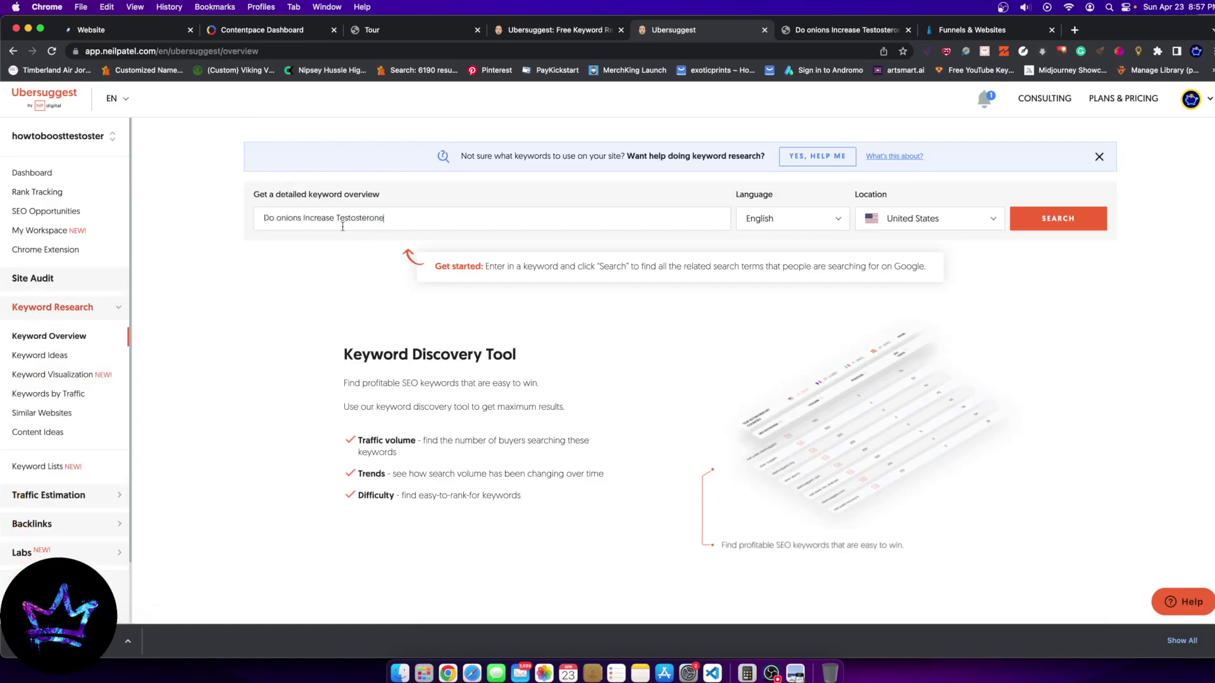
click(1058, 221)
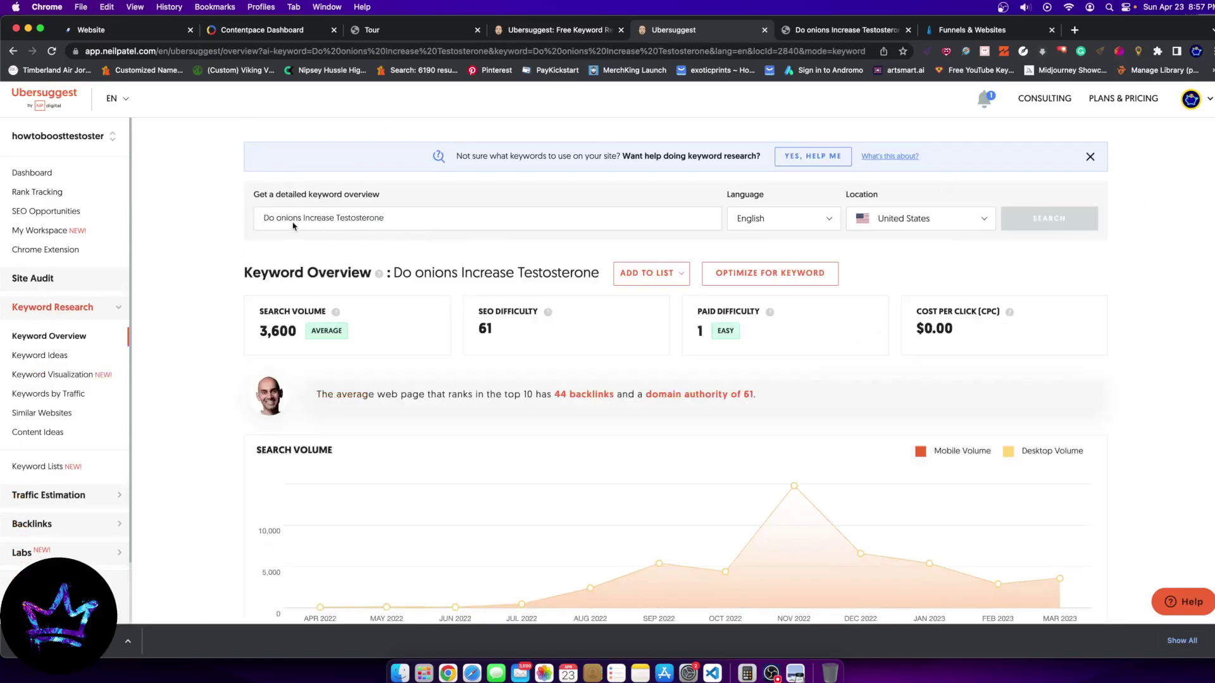
Examine the keyword's monthly search volume chart, difficulty figures and suggested keyword ideas
scroll(293, 226, down, 3)
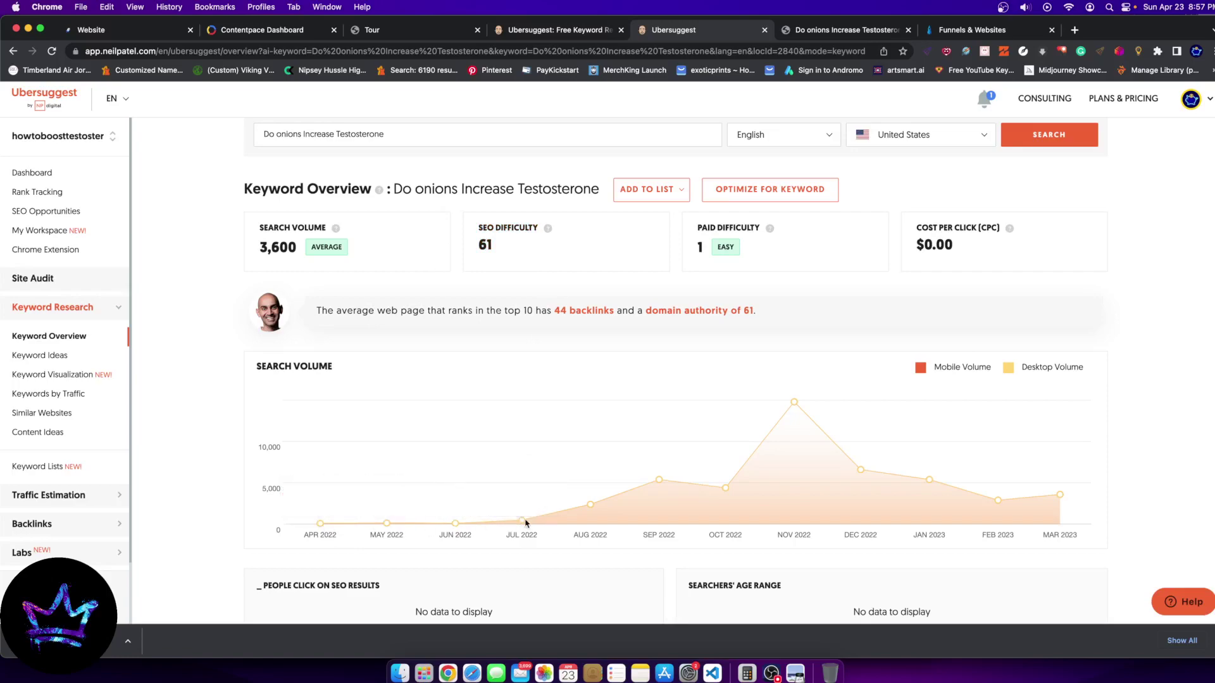
mouse_move(527, 523)
scroll(569, 481, down, 5)
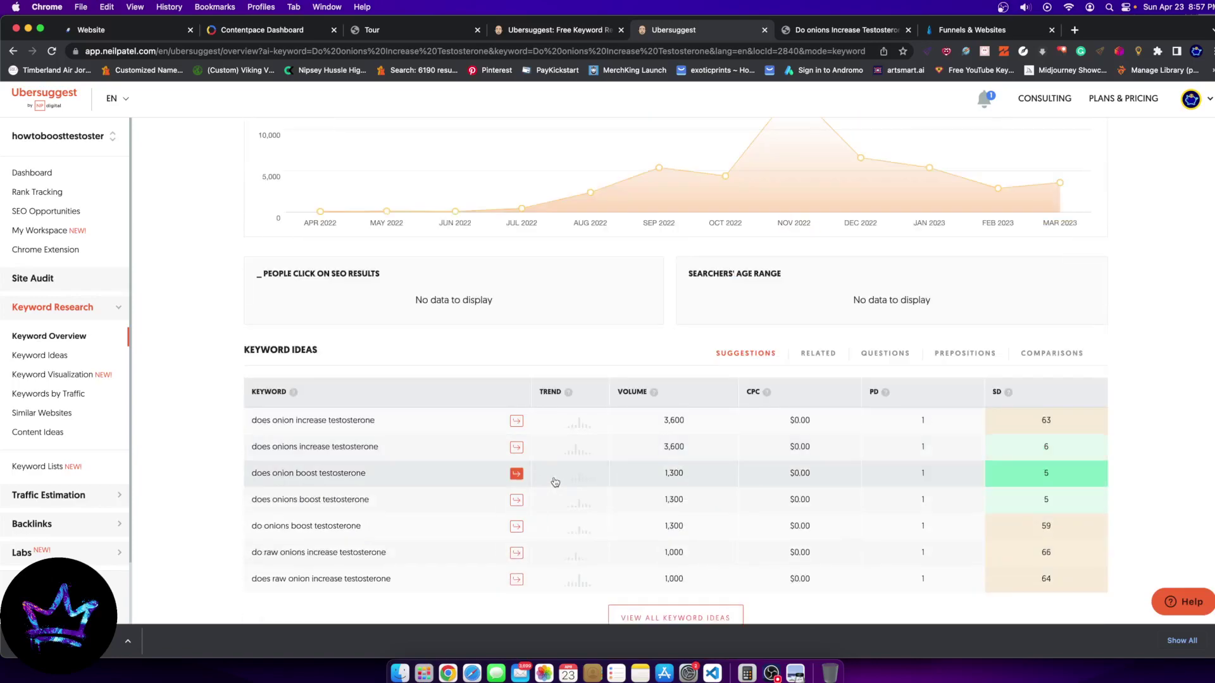
scroll(506, 443, up, 6)
scroll(677, 494, down, 1)
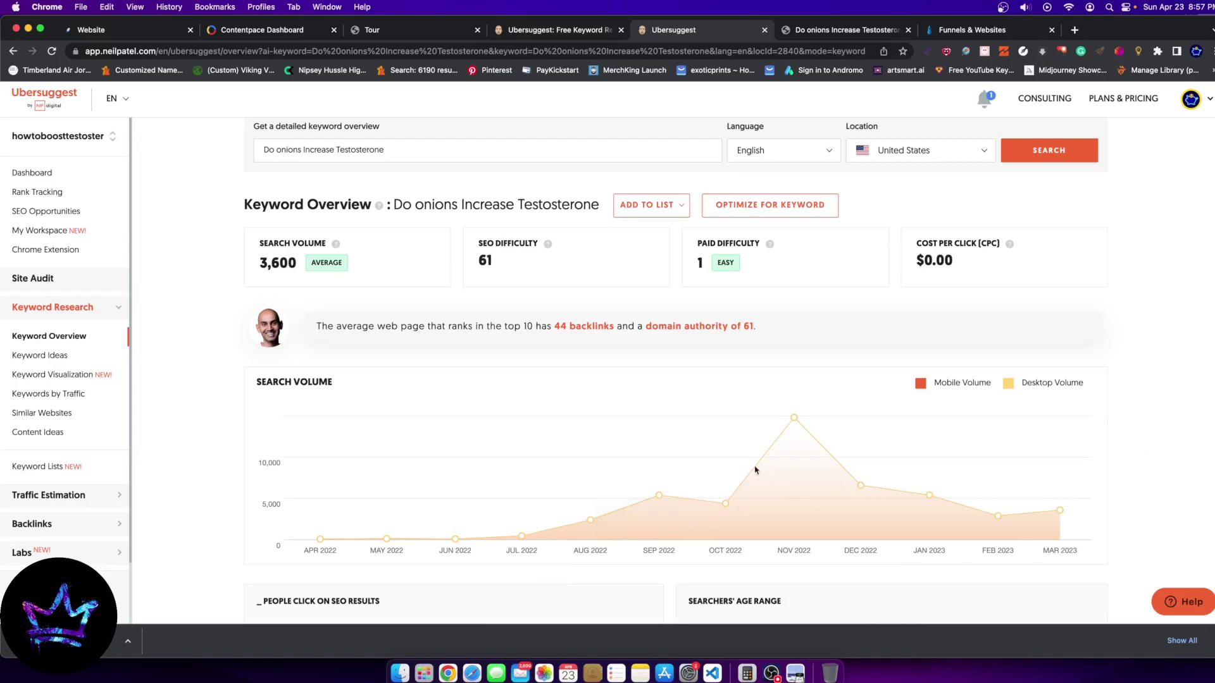
mouse_move(796, 424)
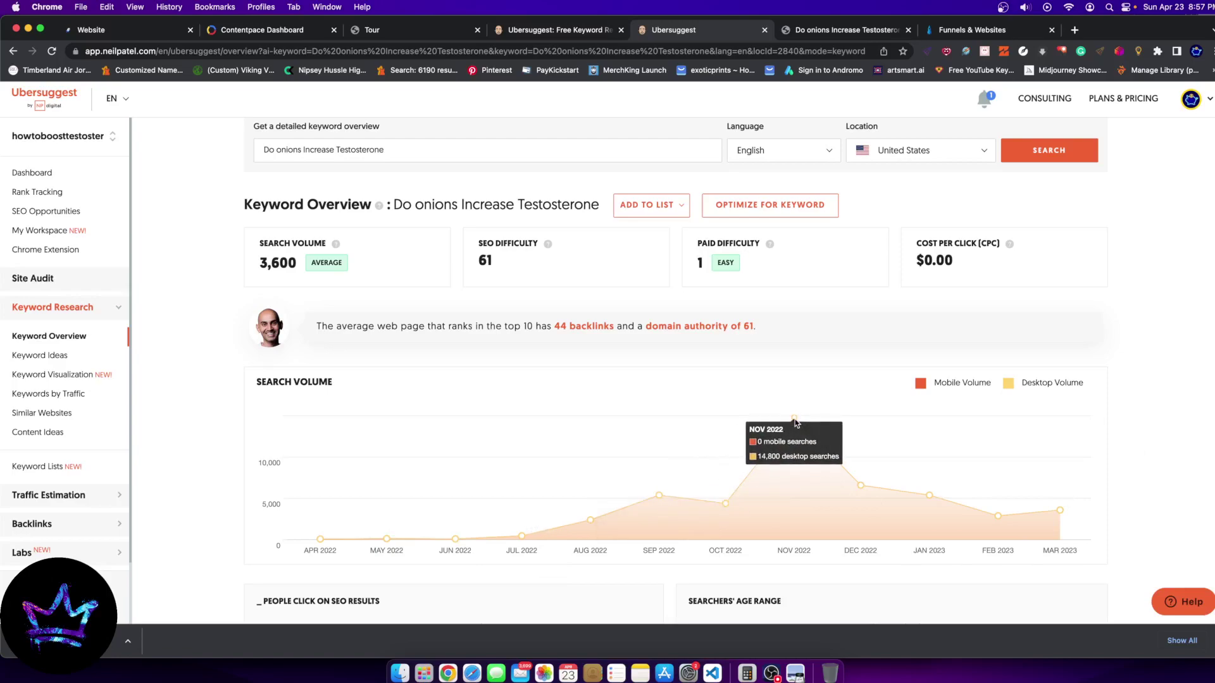
mouse_move(1056, 511)
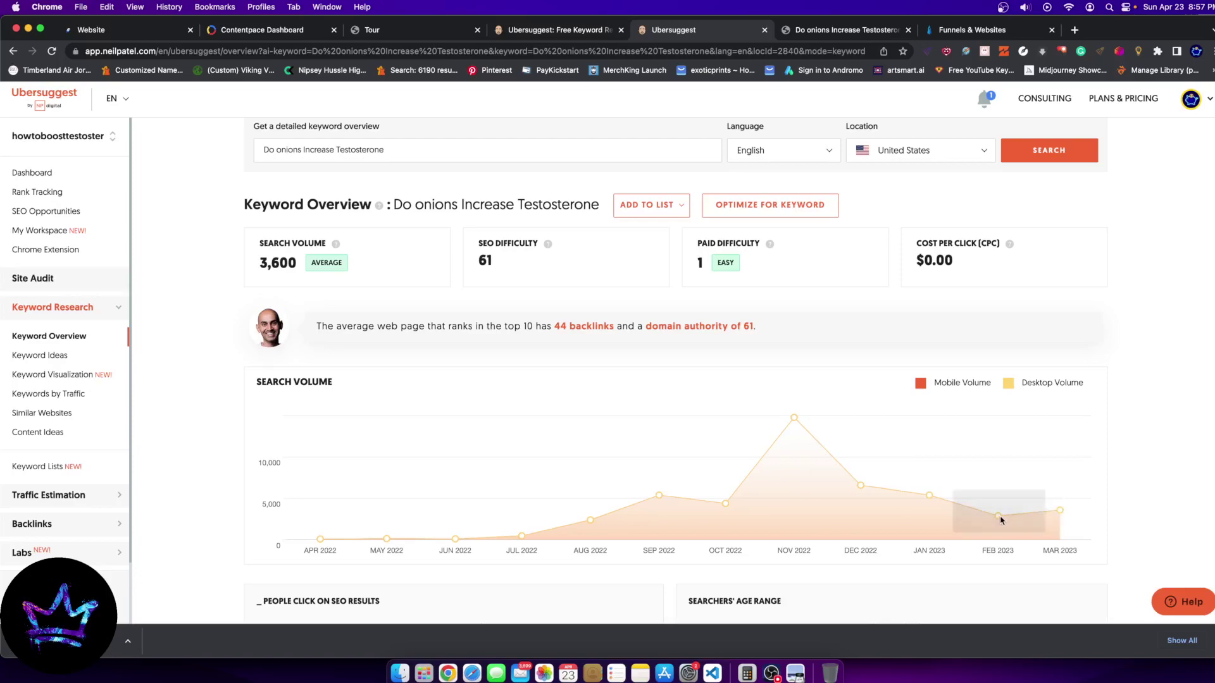
mouse_move(1001, 520)
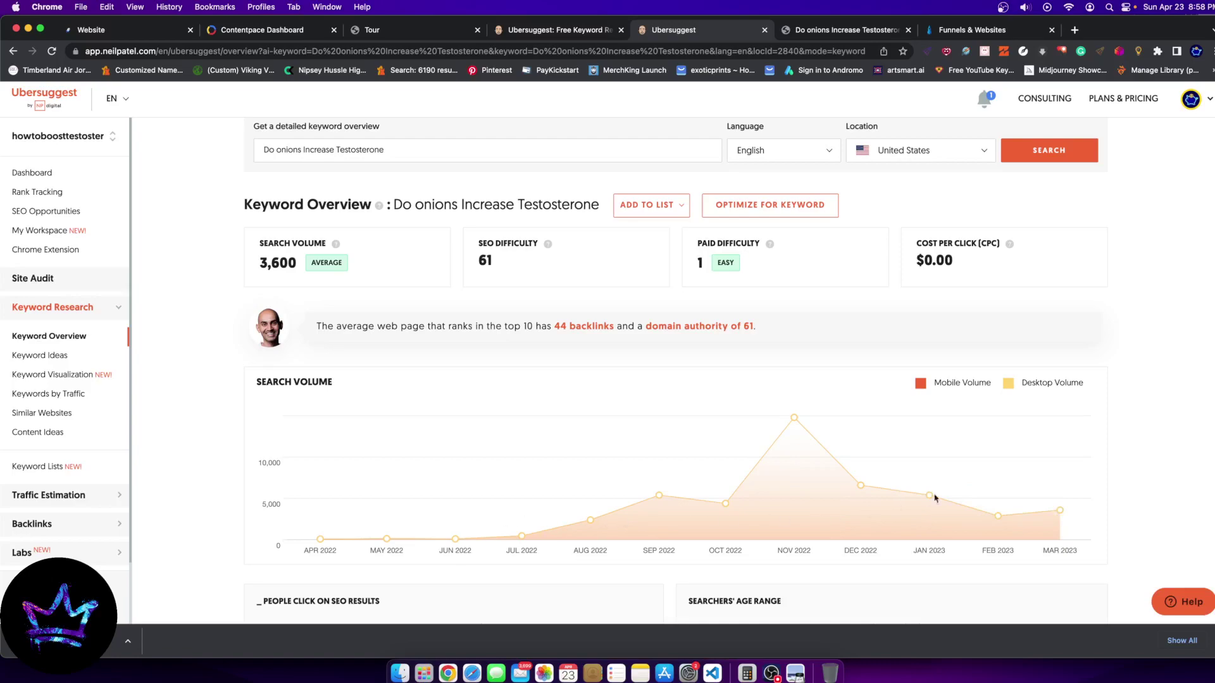
scroll(936, 498, down, 3)
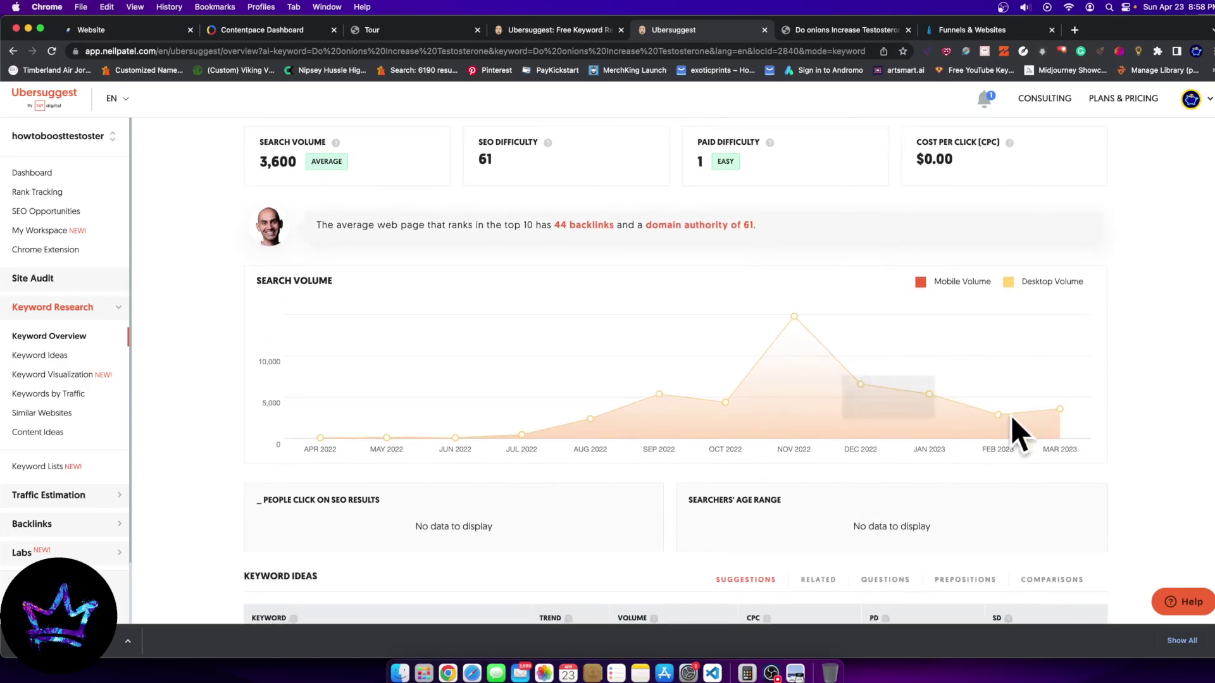
scroll(275, 263, up, 3)
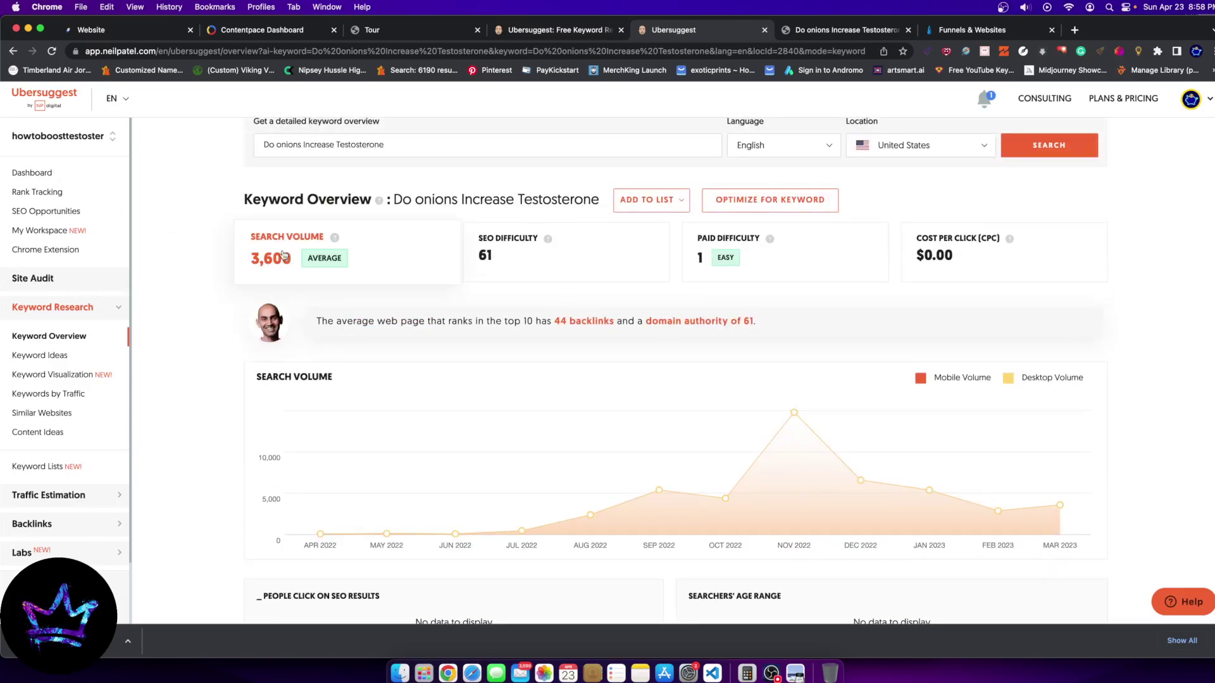
Show the related keyword ideas for "Do onions Increase Testosterone"
scroll(283, 256, down, 10)
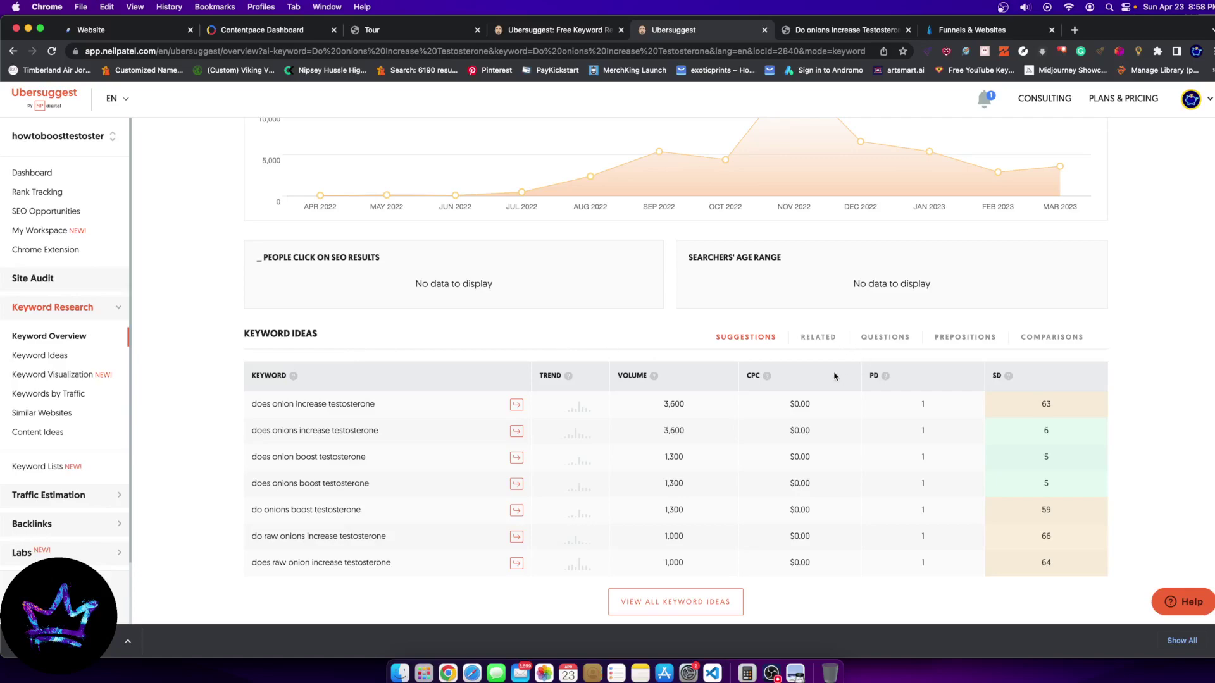
click(817, 338)
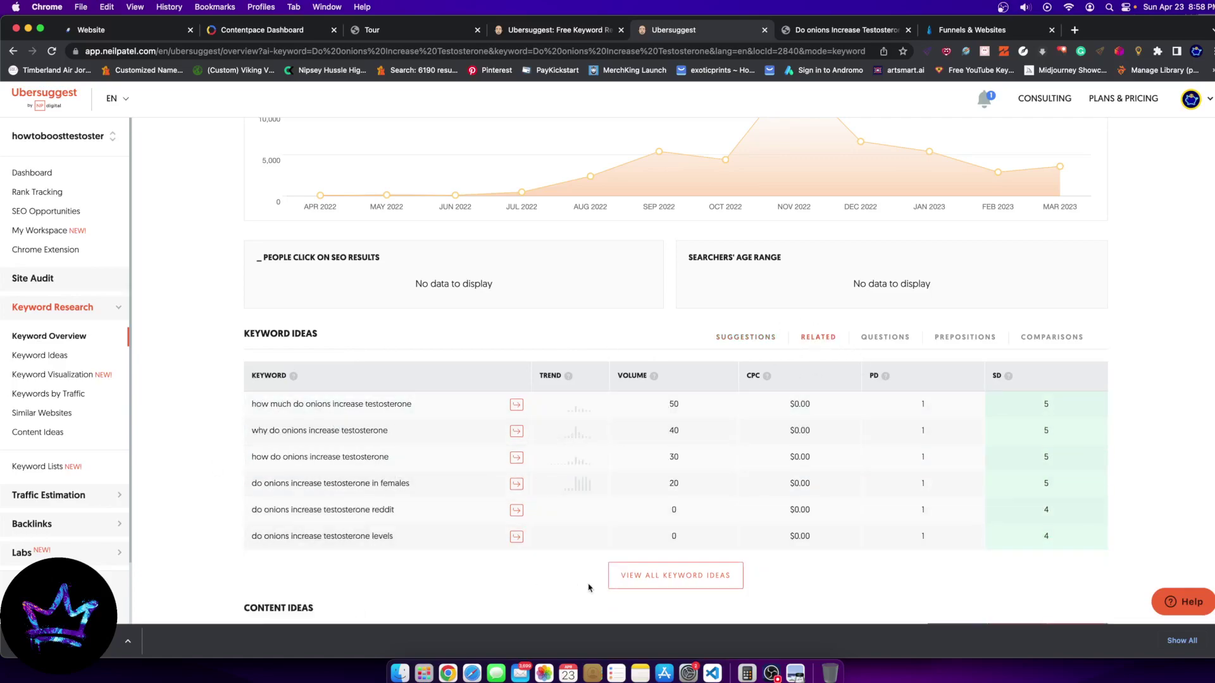
Open the full keyword ideas list for "do onions increase testosterone", select every suggestion and export all of them to CSV
click(651, 584)
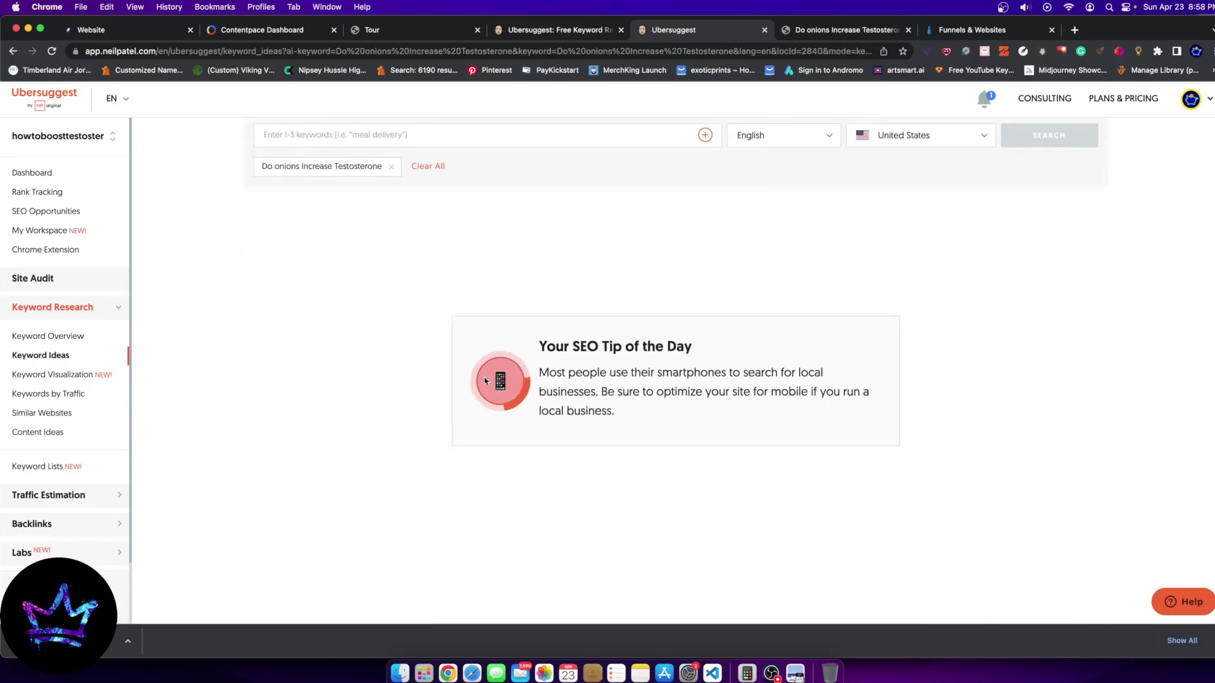
scroll(263, 382, down, 15)
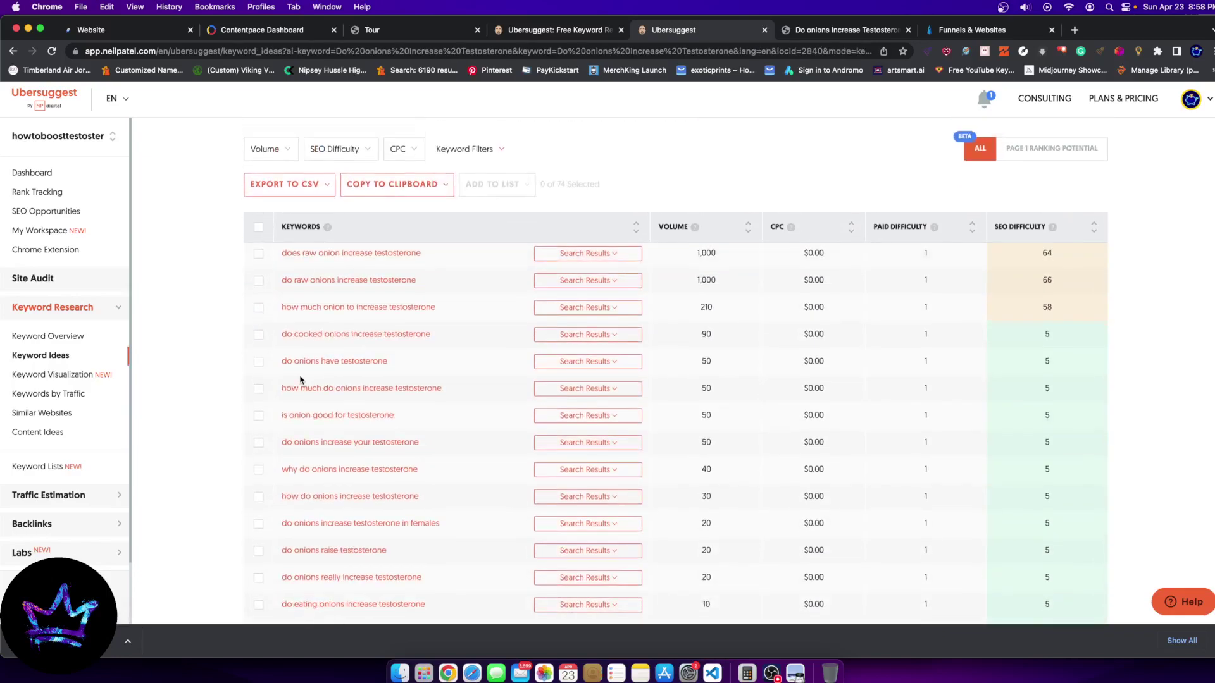
scroll(299, 379, up, 15)
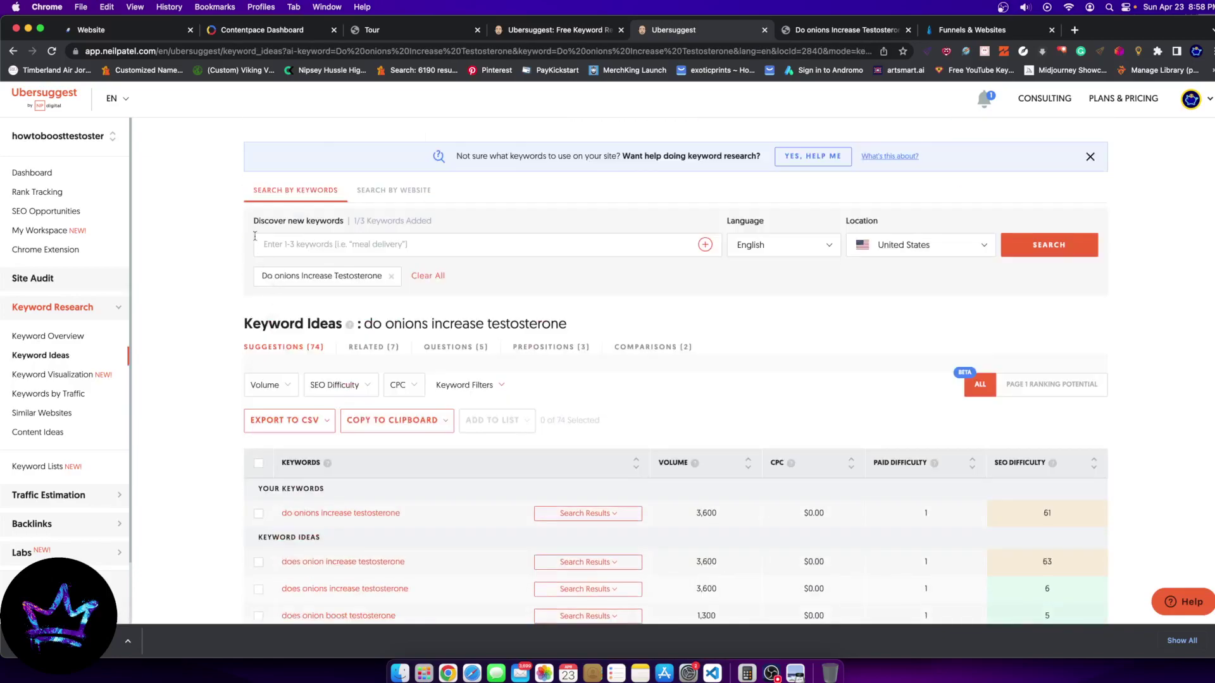
click(258, 462)
click(323, 426)
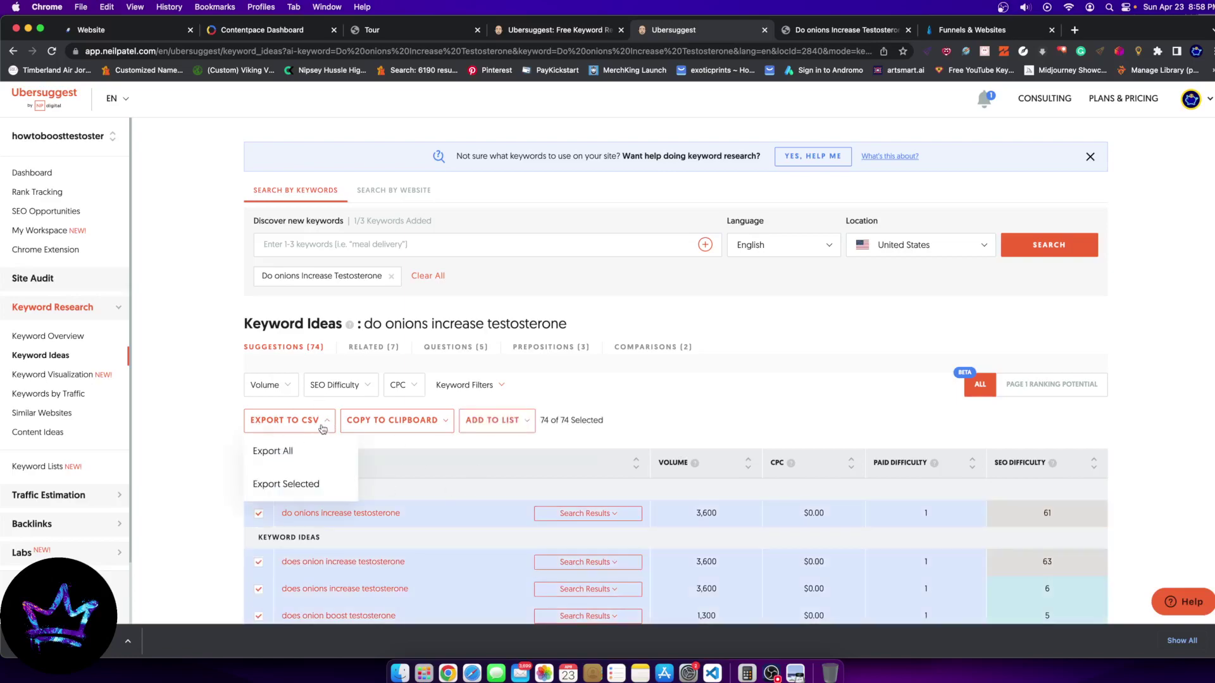
click(273, 451)
Review the suggested keywords with their search volume and SEO difficulty figures
scroll(654, 437, down, 10)
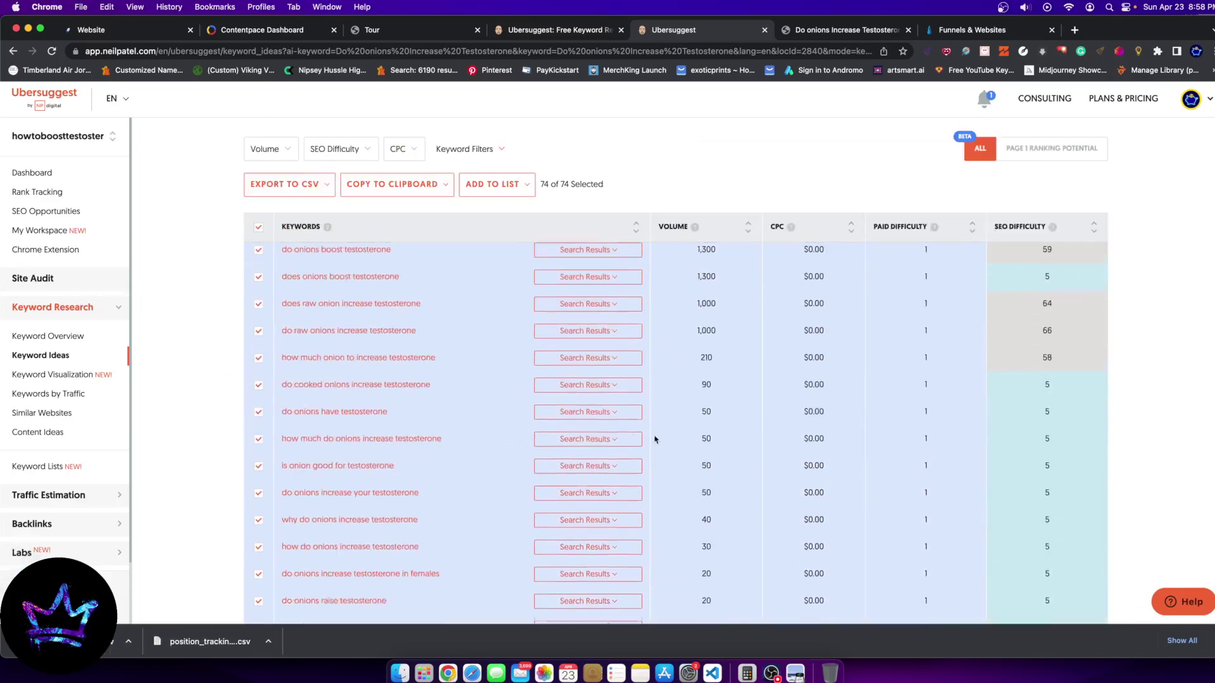
scroll(468, 412, up, 10)
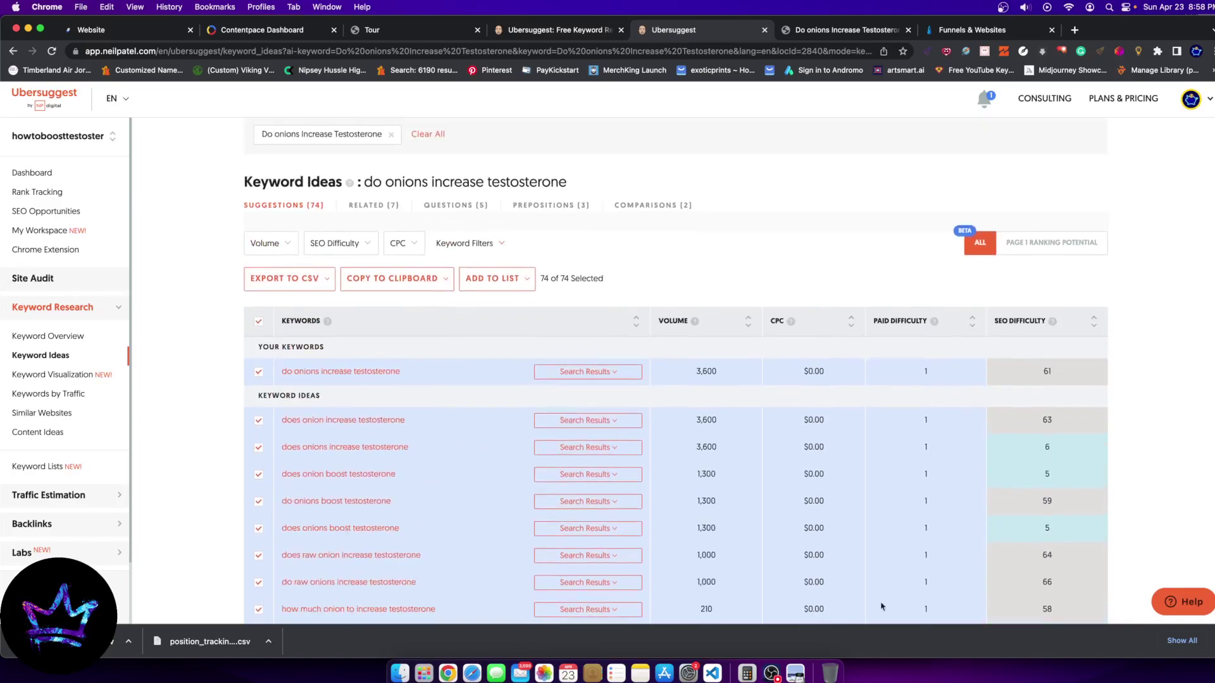
scroll(365, 522, down, 1)
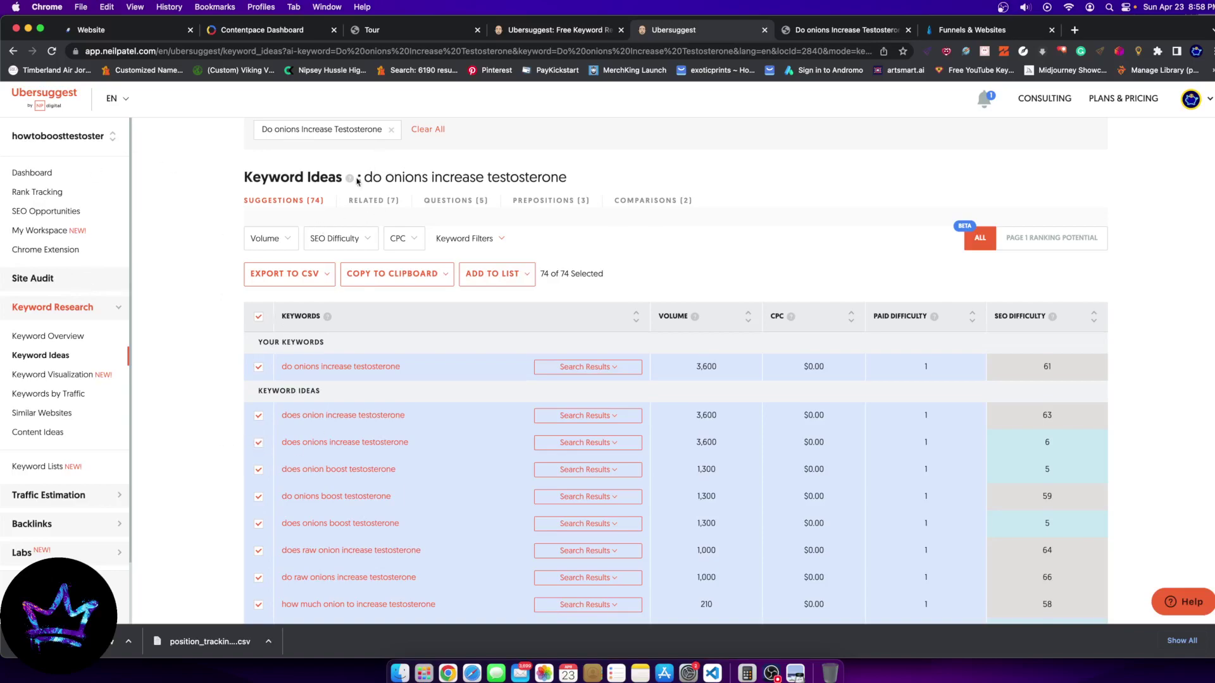
drag(358, 182, 565, 182)
click(388, 178)
click(212, 450)
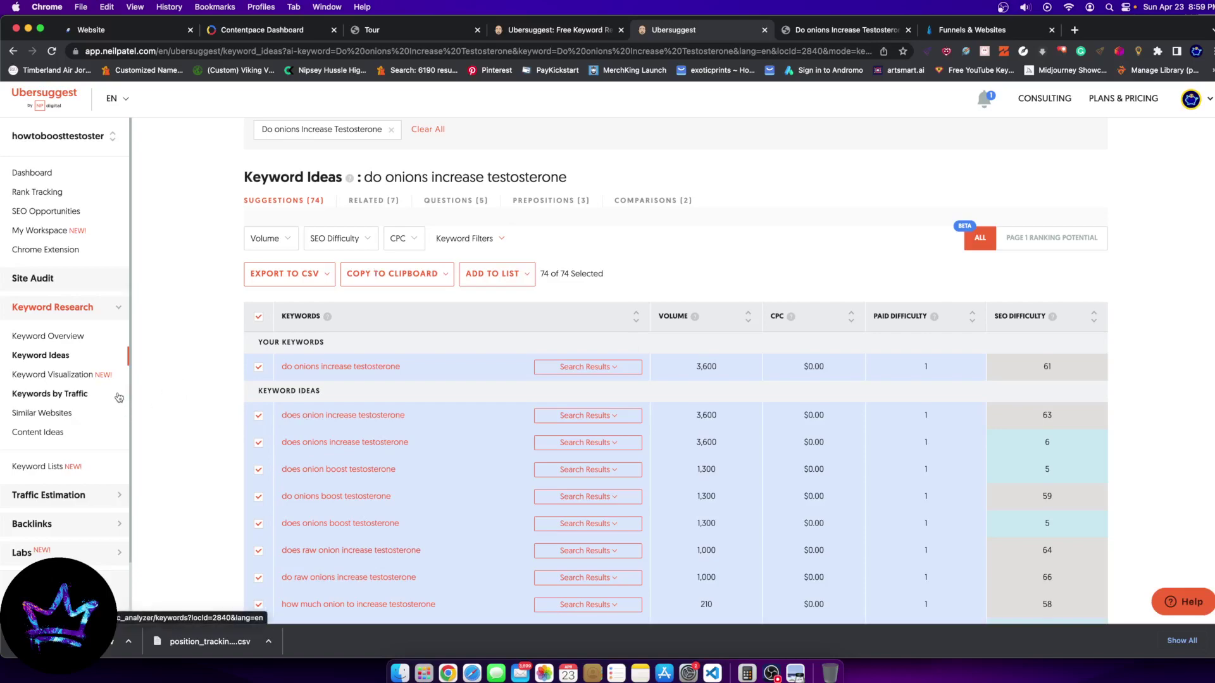
Clear the selection of all keywords and read through the suggestions, down to the zero-volume variations
click(259, 318)
scroll(326, 556, down, 3)
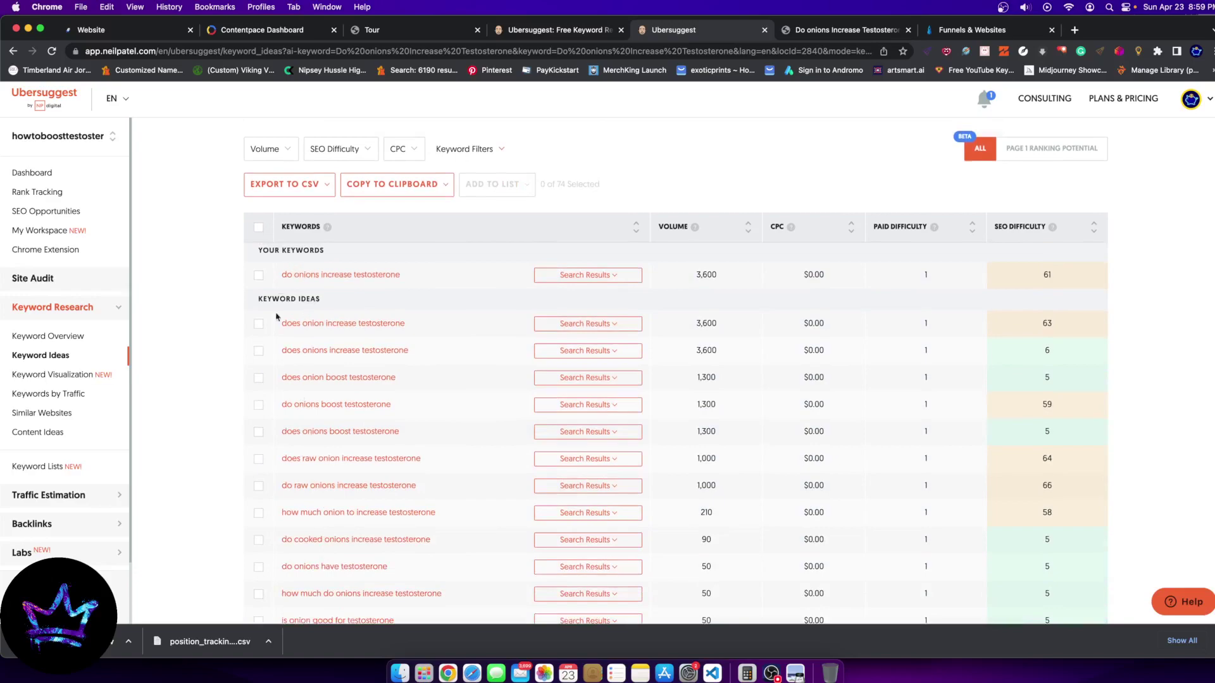
scroll(301, 453, down, 3)
scroll(704, 534, up, 5)
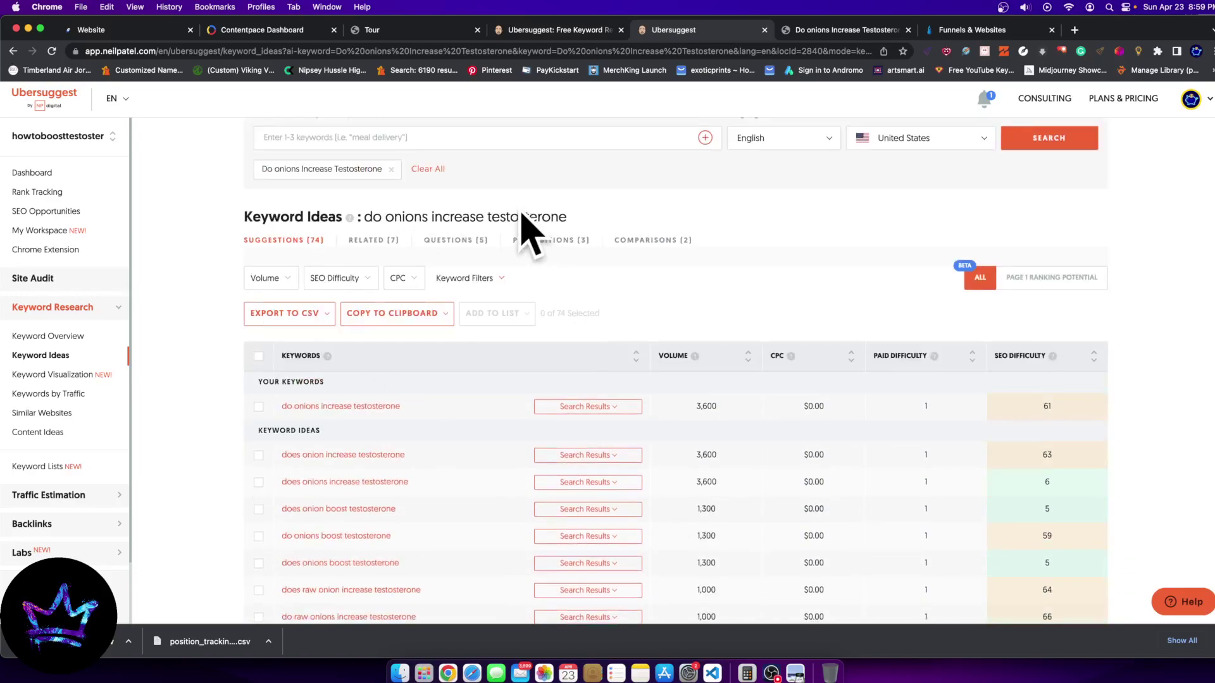
drag(370, 211, 595, 225)
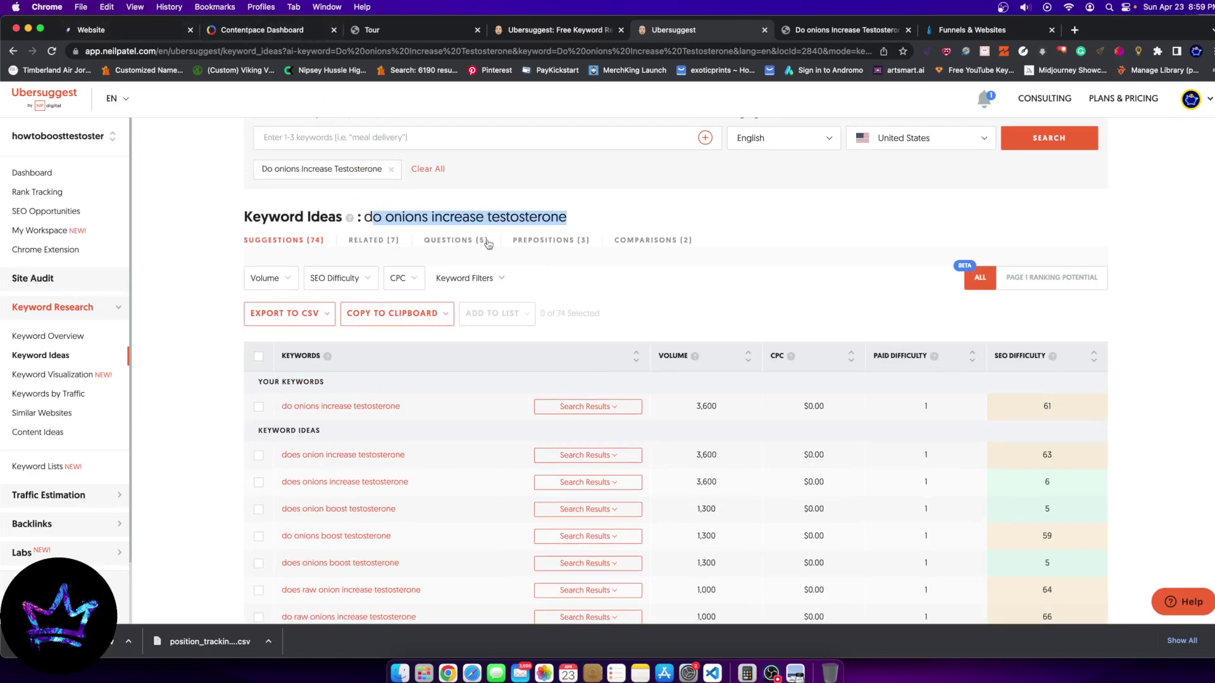
click(592, 216)
drag(591, 215, 365, 218)
scroll(354, 379, down, 2)
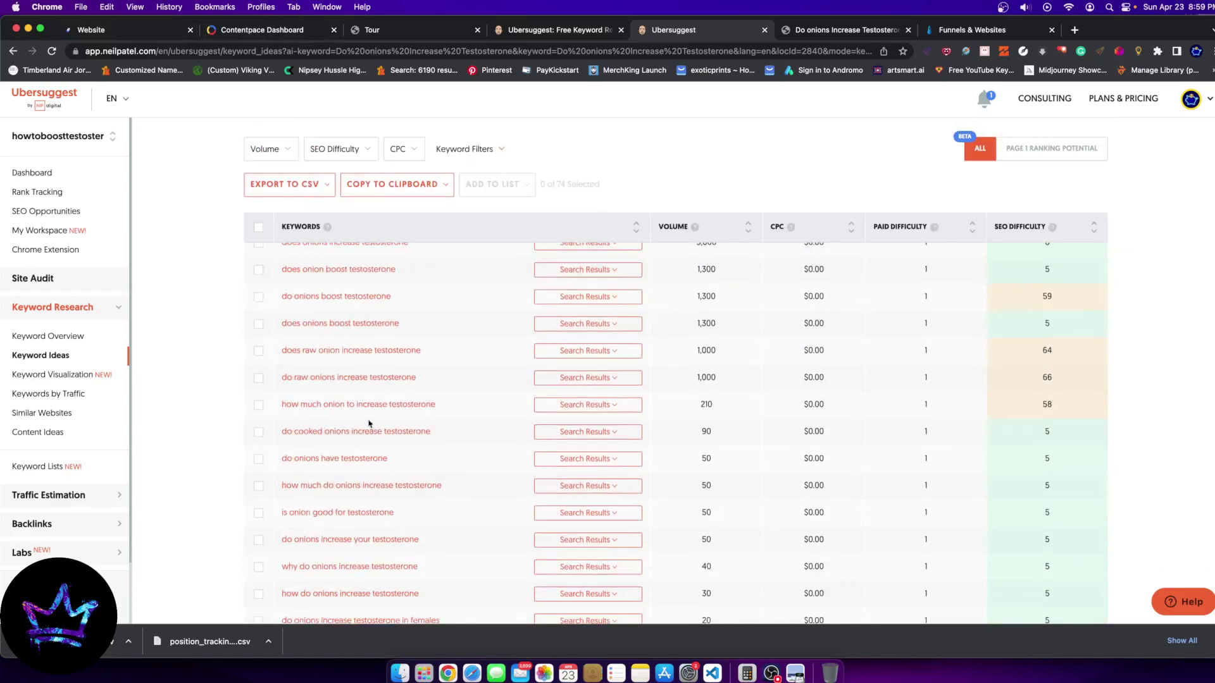
scroll(288, 493, down, 5)
scroll(393, 503, up, 2)
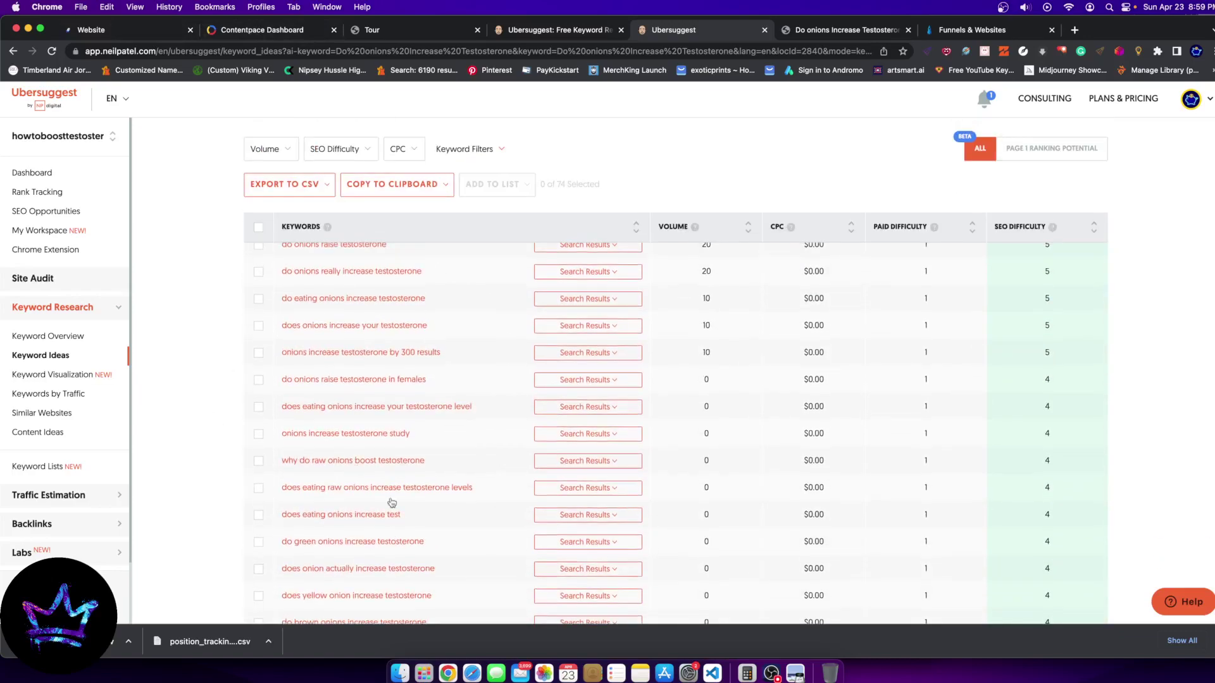
scroll(418, 396, up, 10)
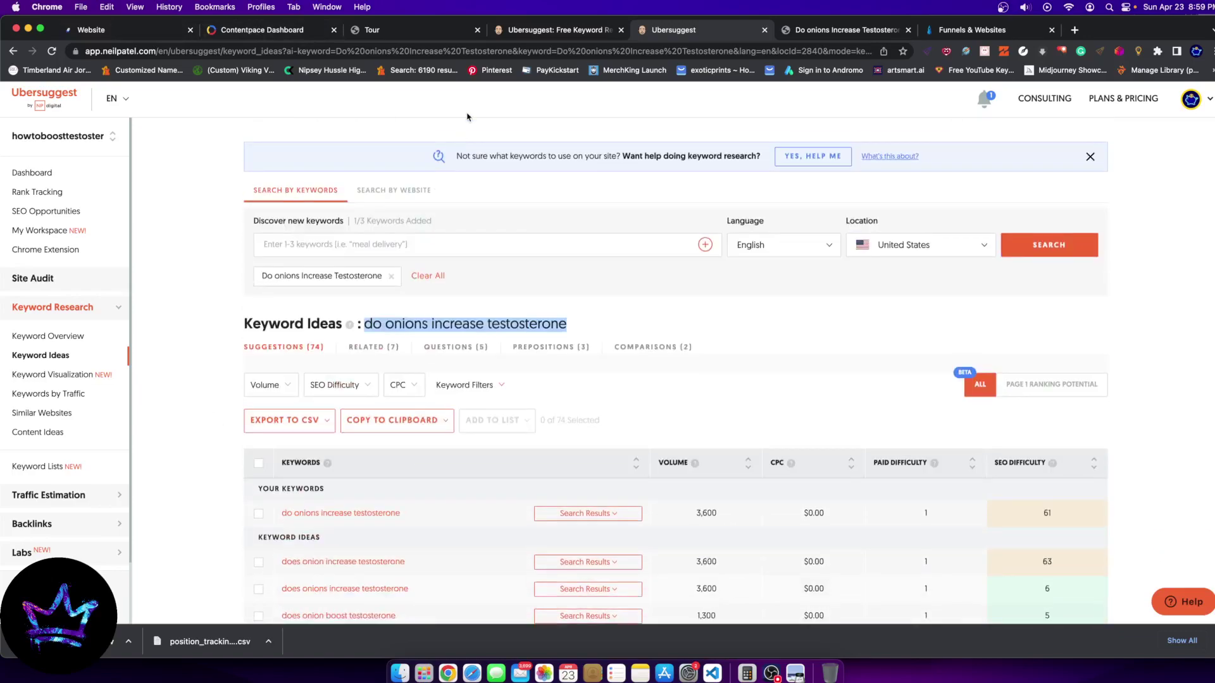
Switch to Contentpace and create a topic report for "Do onions Increase Testosterone" for United States (google.com) in English
click(234, 30)
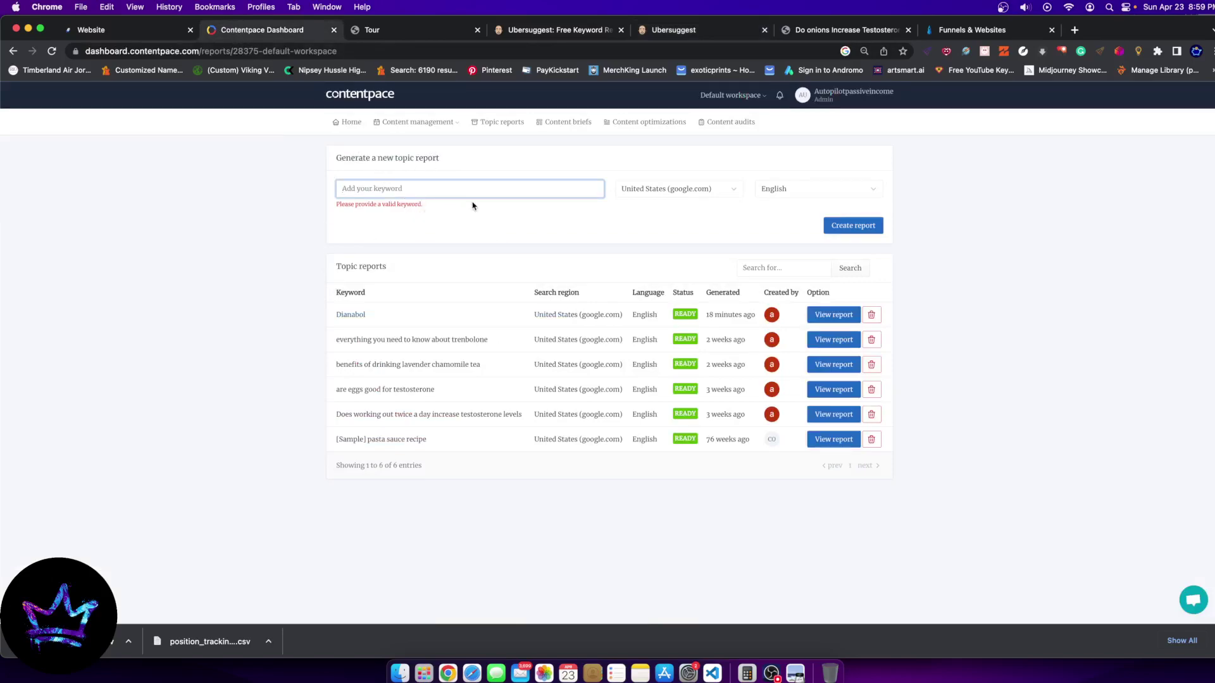
text(Do onions Increase Testosterone)
click(841, 226)
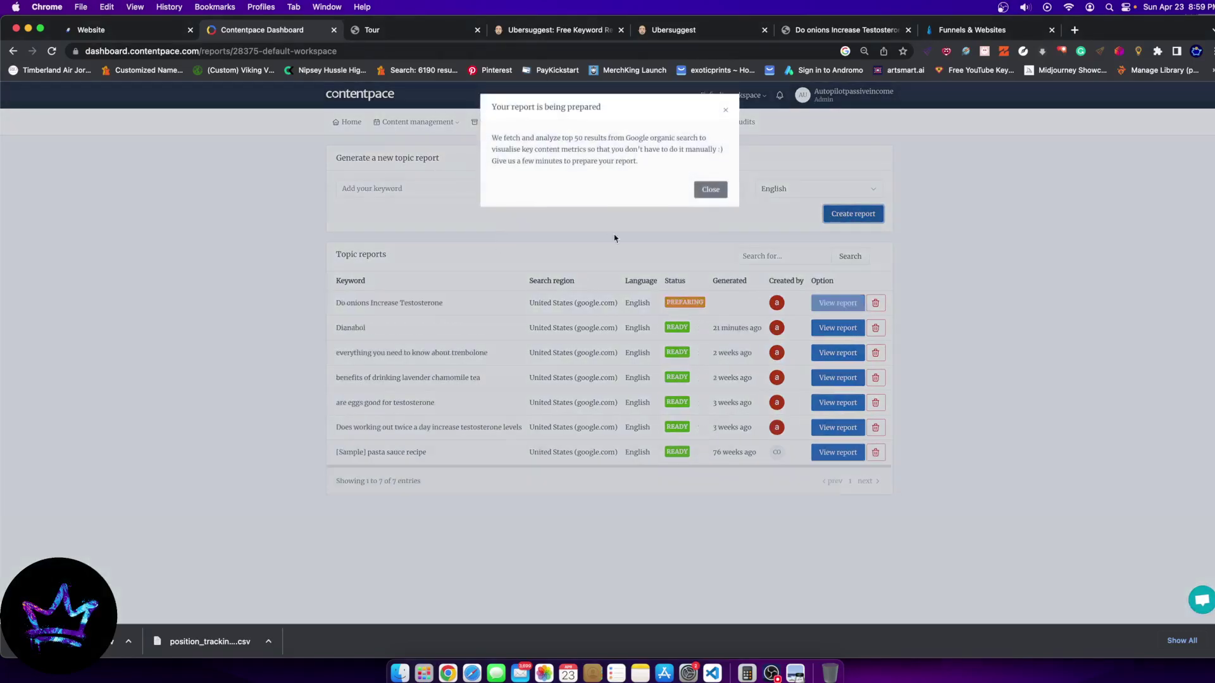
click(698, 193)
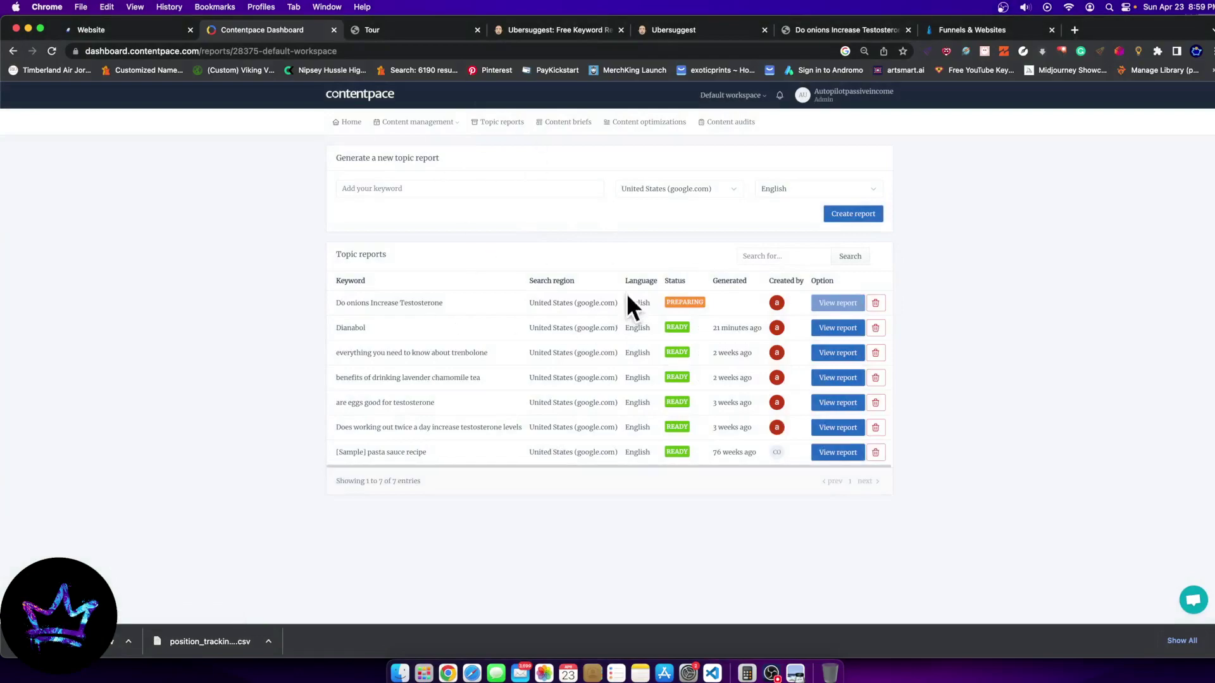
Delete the "[Sample] pasta sauce recipe" content brief from the content briefs
click(565, 122)
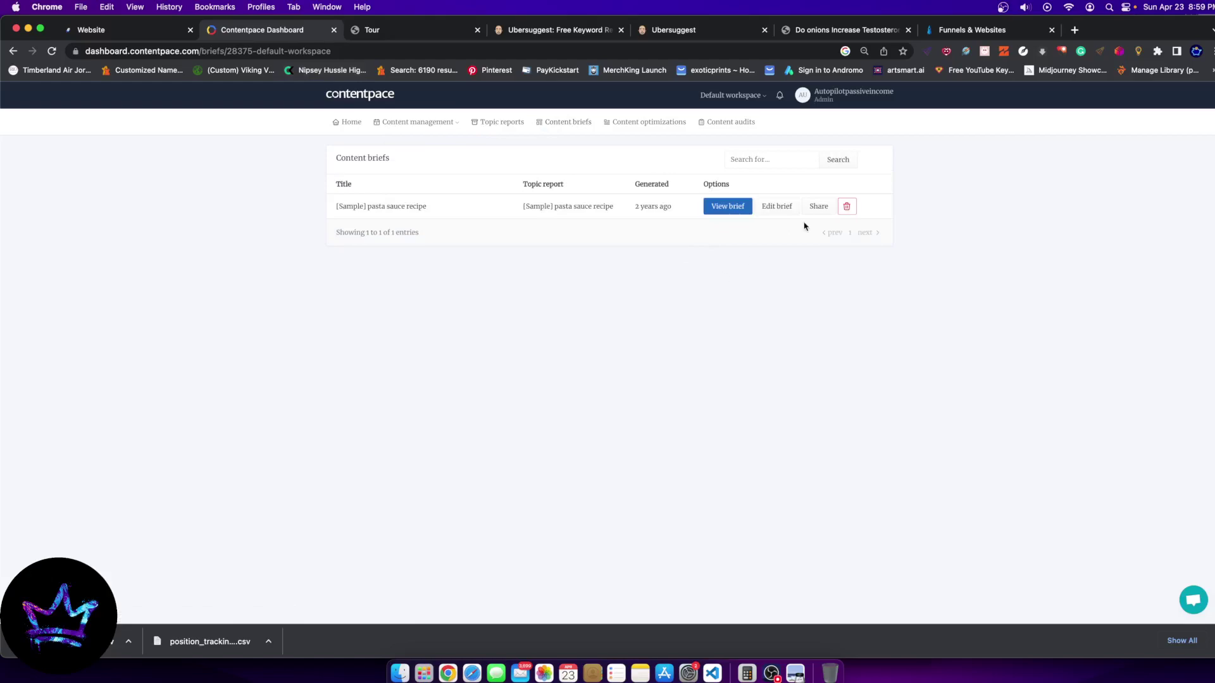
click(847, 206)
click(707, 184)
Start a new content optimization project with the keyword "Do onions Increase Testosterone"
click(655, 124)
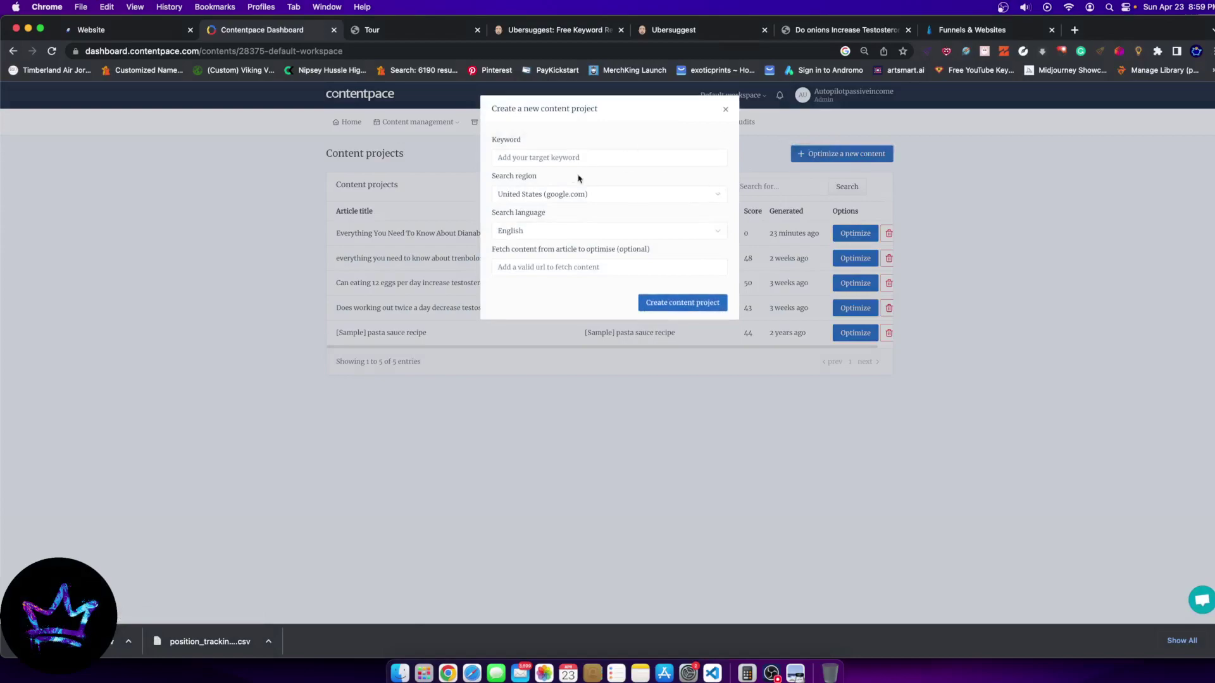
click(560, 162)
text(Do onions Increase Testosterone)
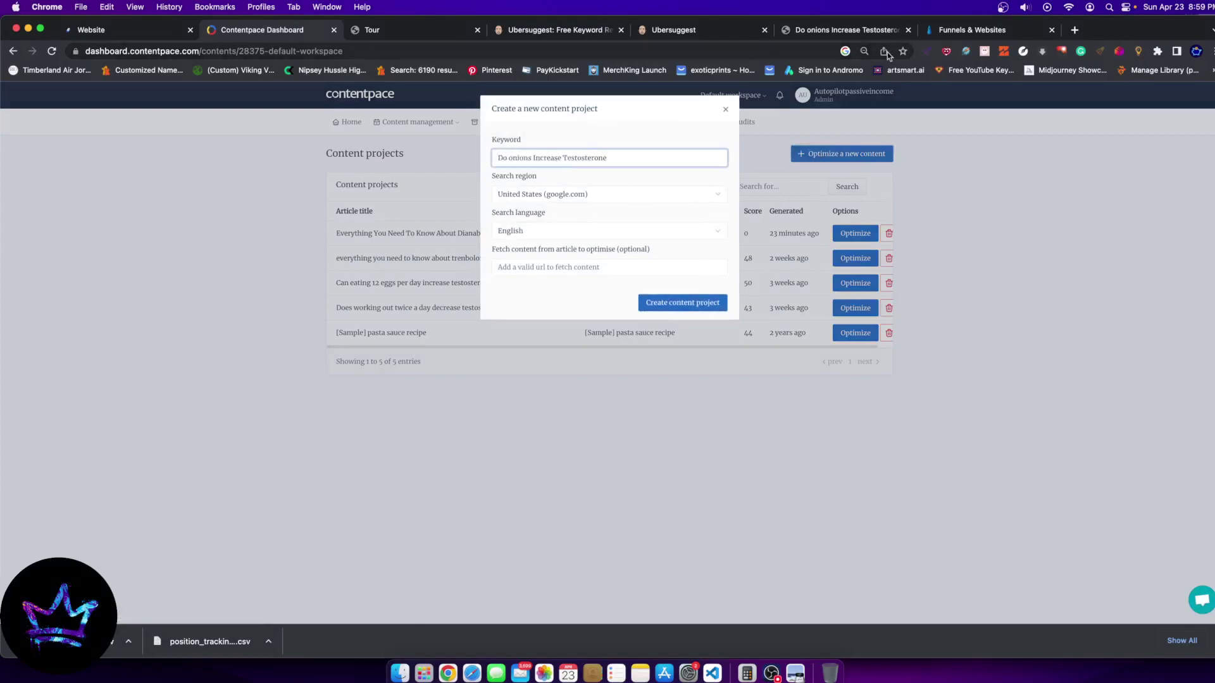
Copy the web address of the published onion article on howtoboosttestosterone.org
click(860, 36)
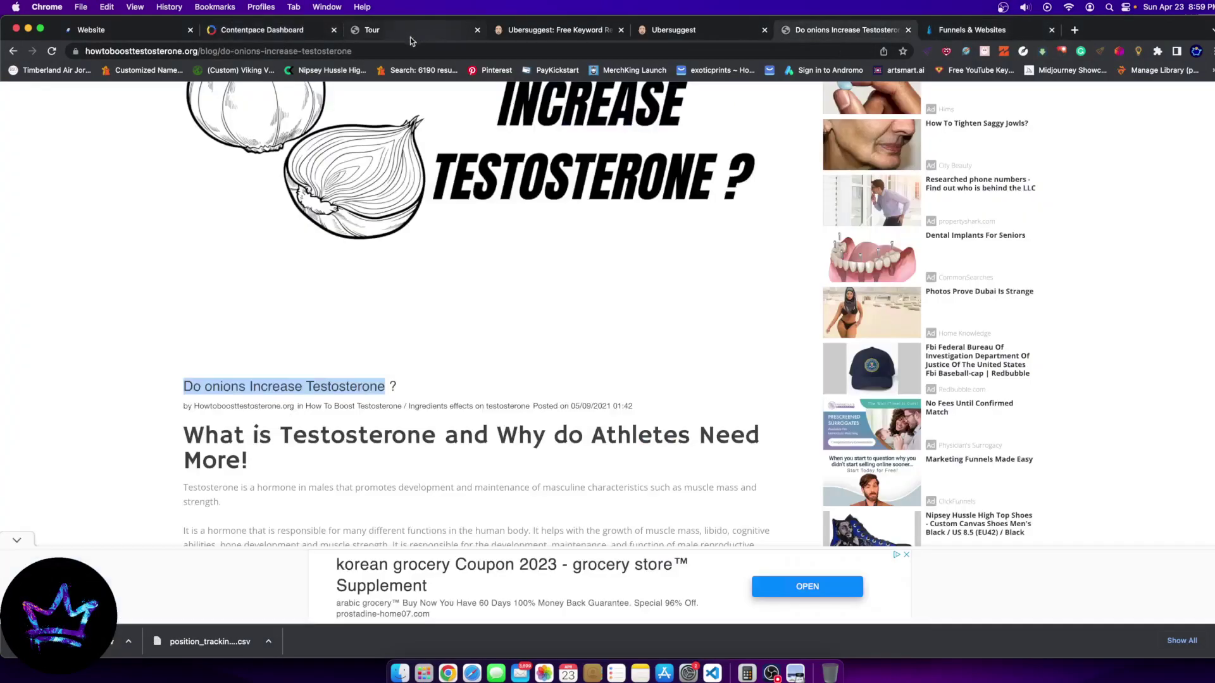
click(348, 52)
key(cmd+c)
key(BackSpace)
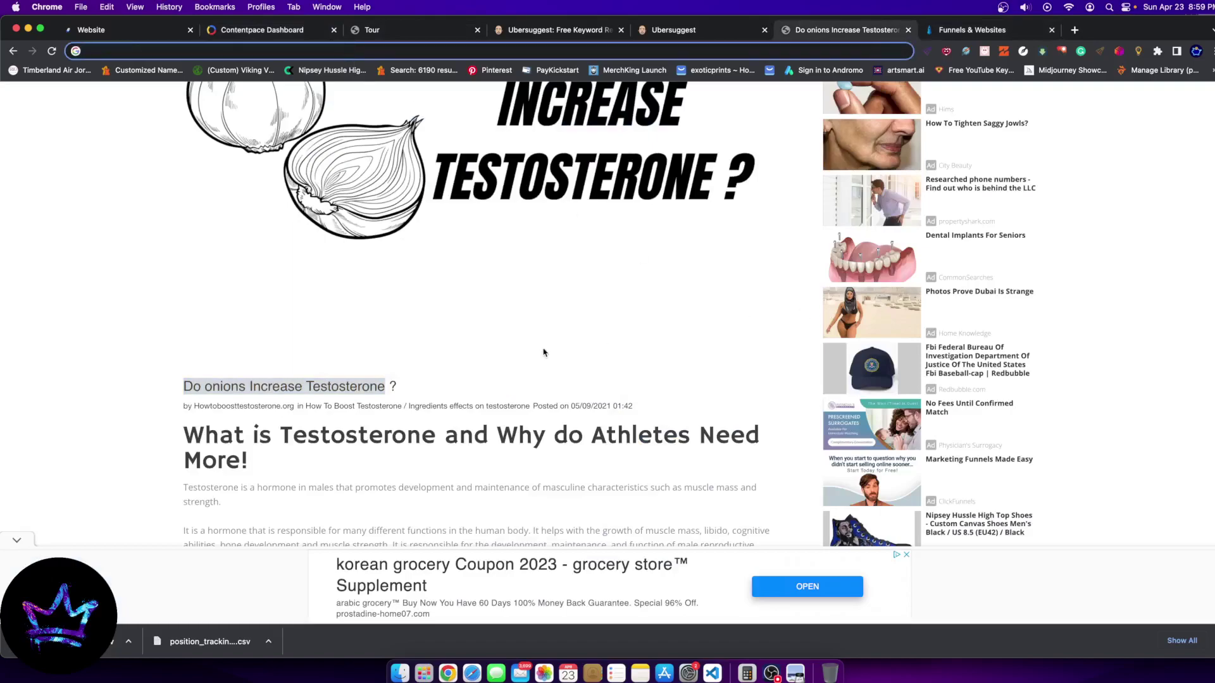
Look through the onion article's headings and text from beginning to end
scroll(543, 352, down, 20)
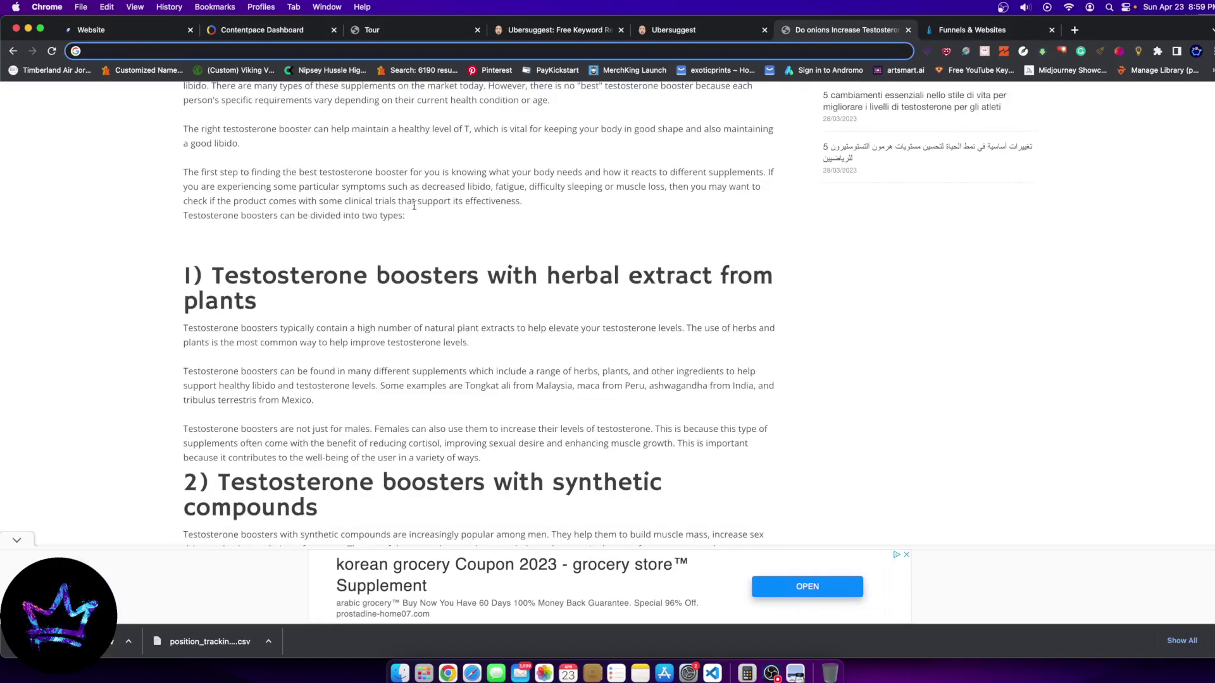
scroll(414, 206, down, 15)
scroll(285, 266, down, 5)
scroll(515, 380, up, 20)
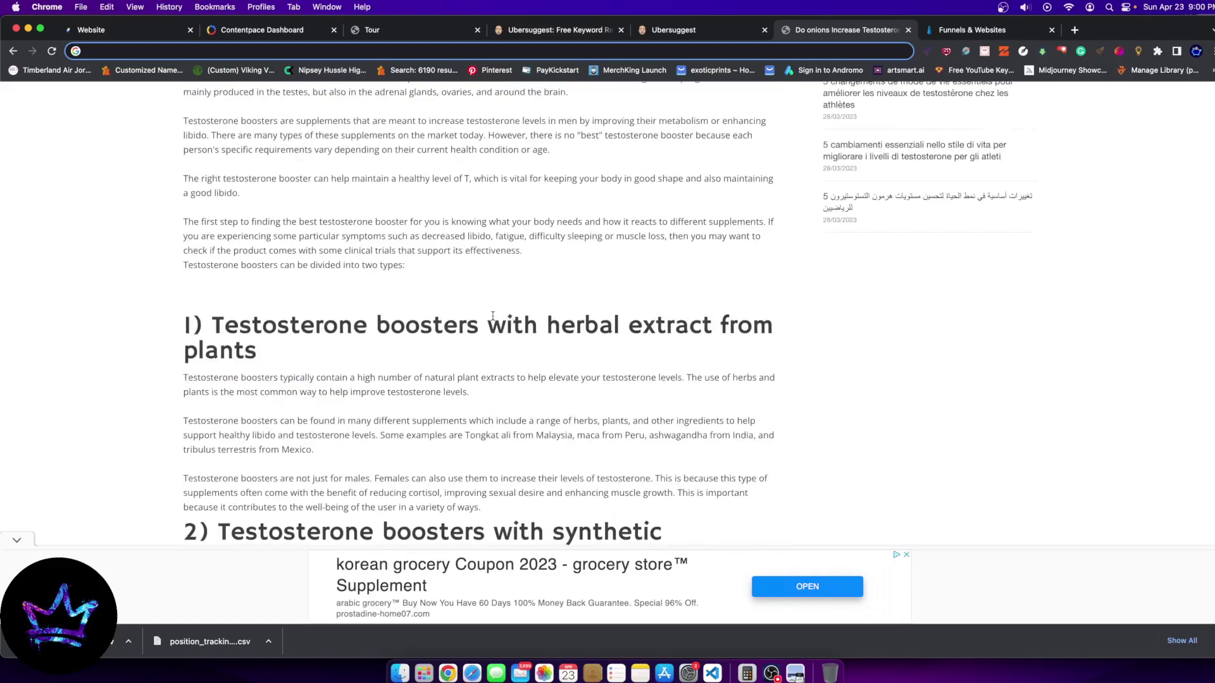
scroll(493, 316, up, 20)
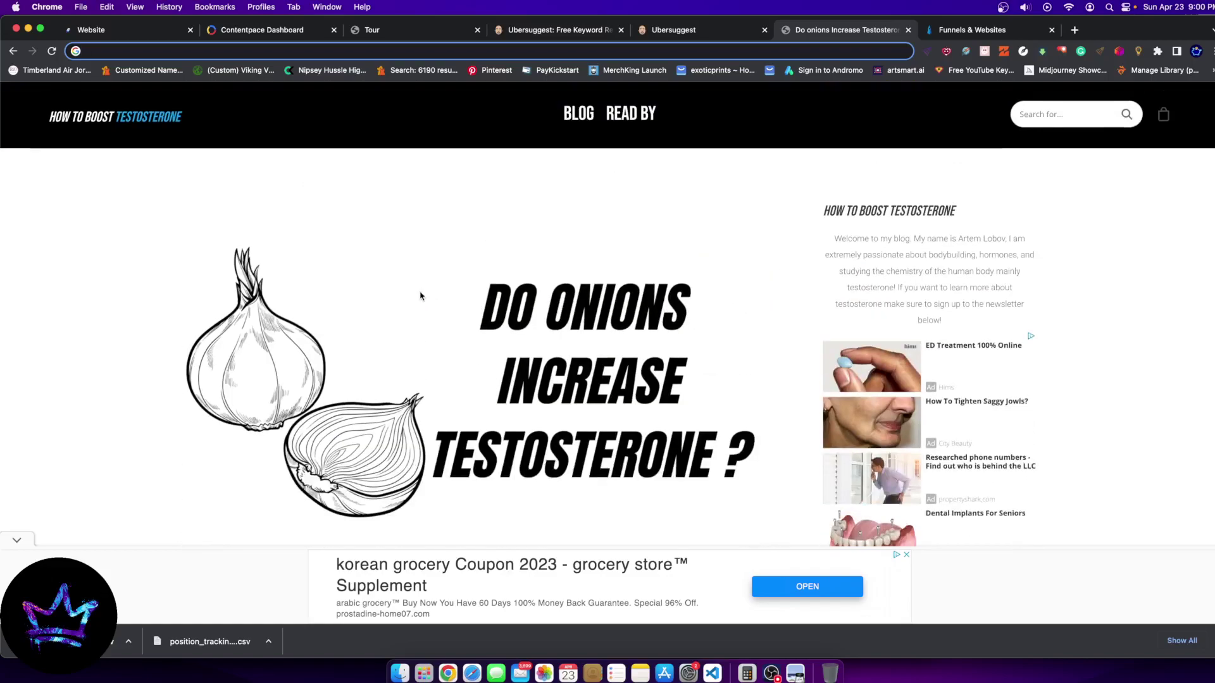
scroll(420, 296, down, 10)
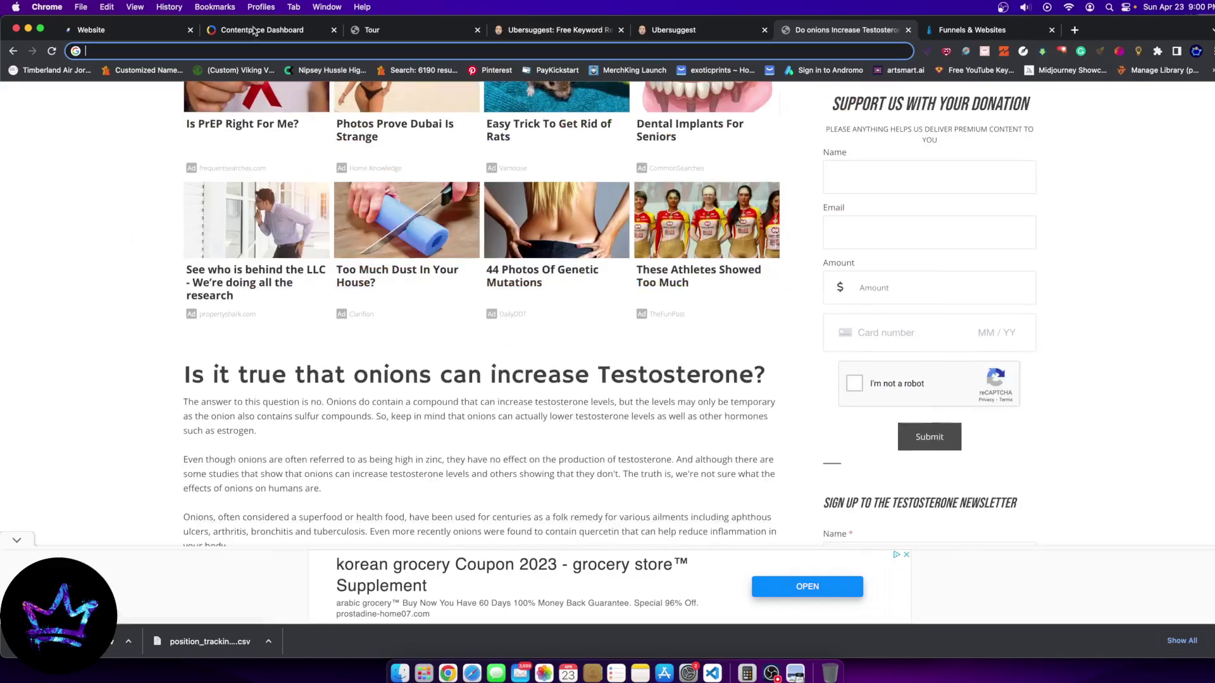
click(386, 30)
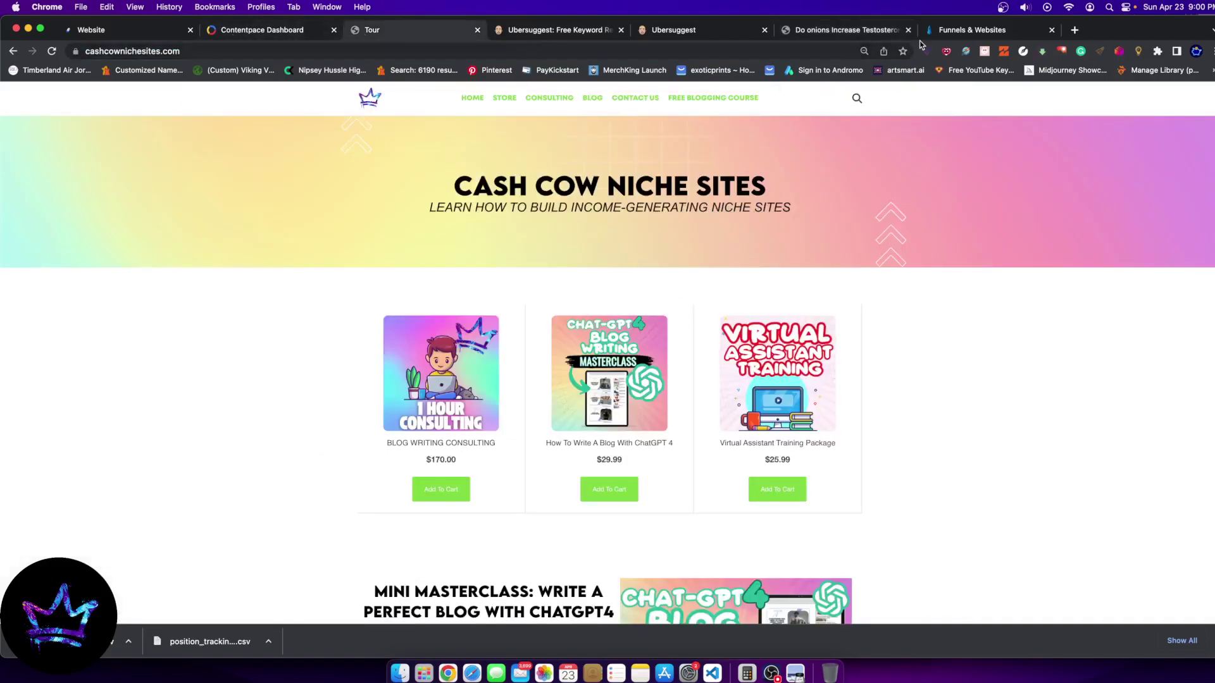
click(842, 30)
click(259, 30)
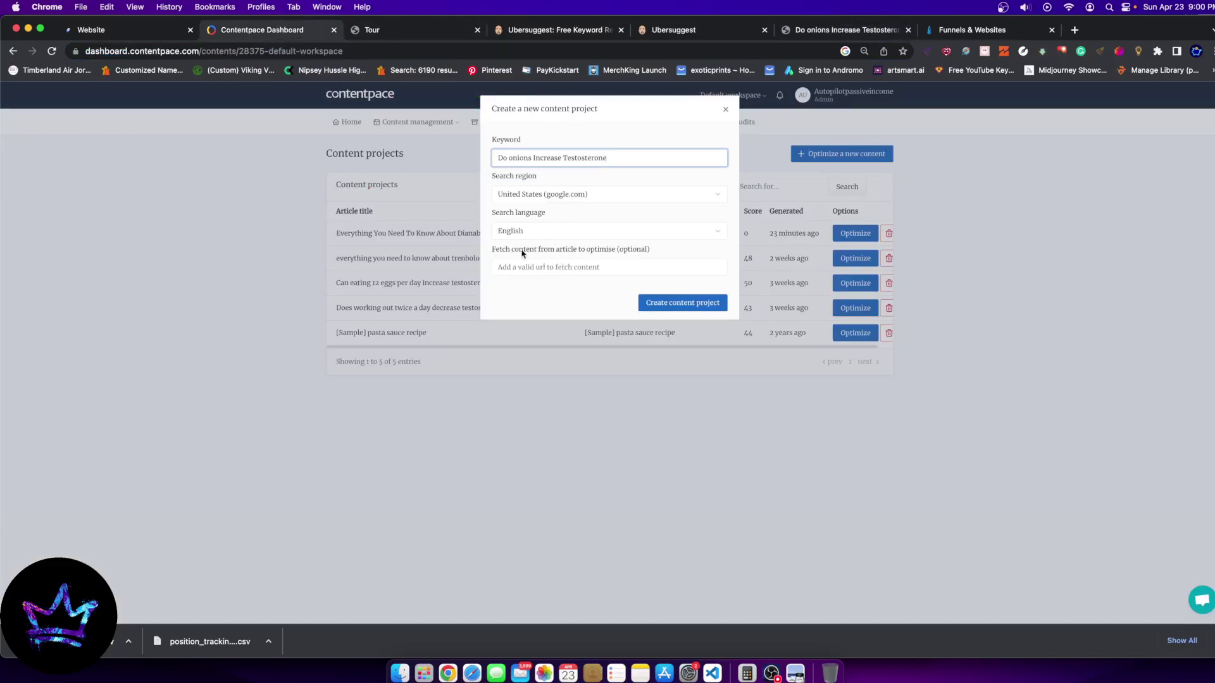
click(582, 268)
key(cmd+v)
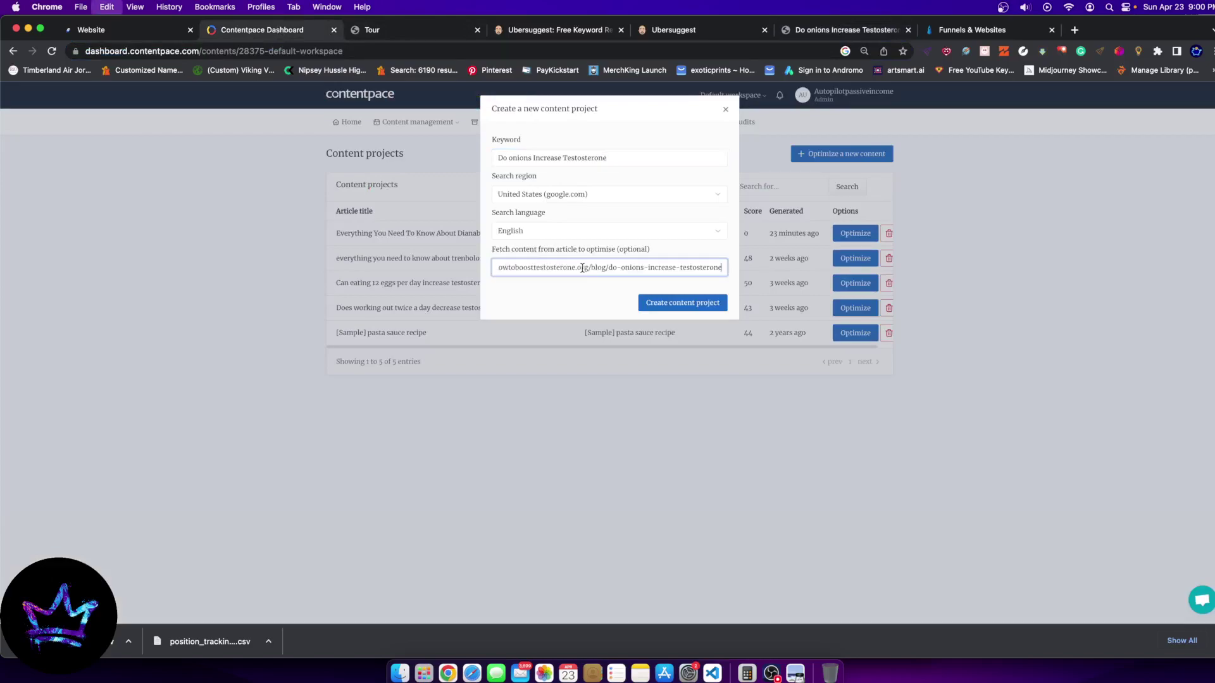
key(super+a)
key(super+c)
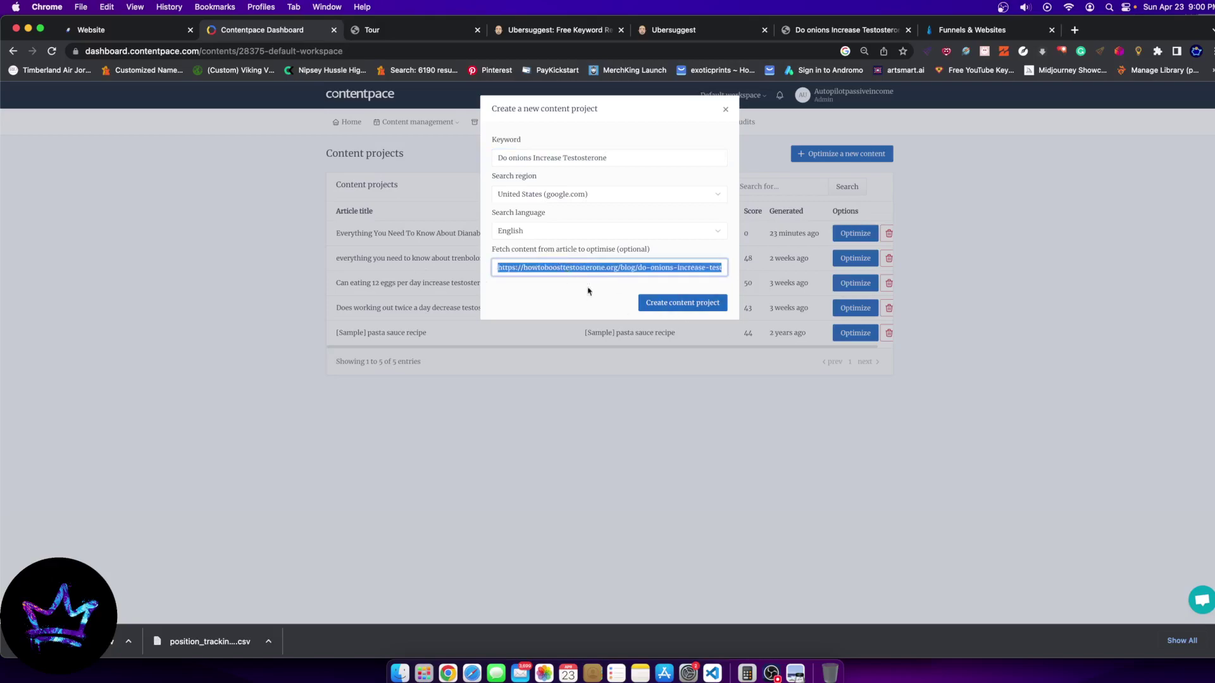
click(689, 306)
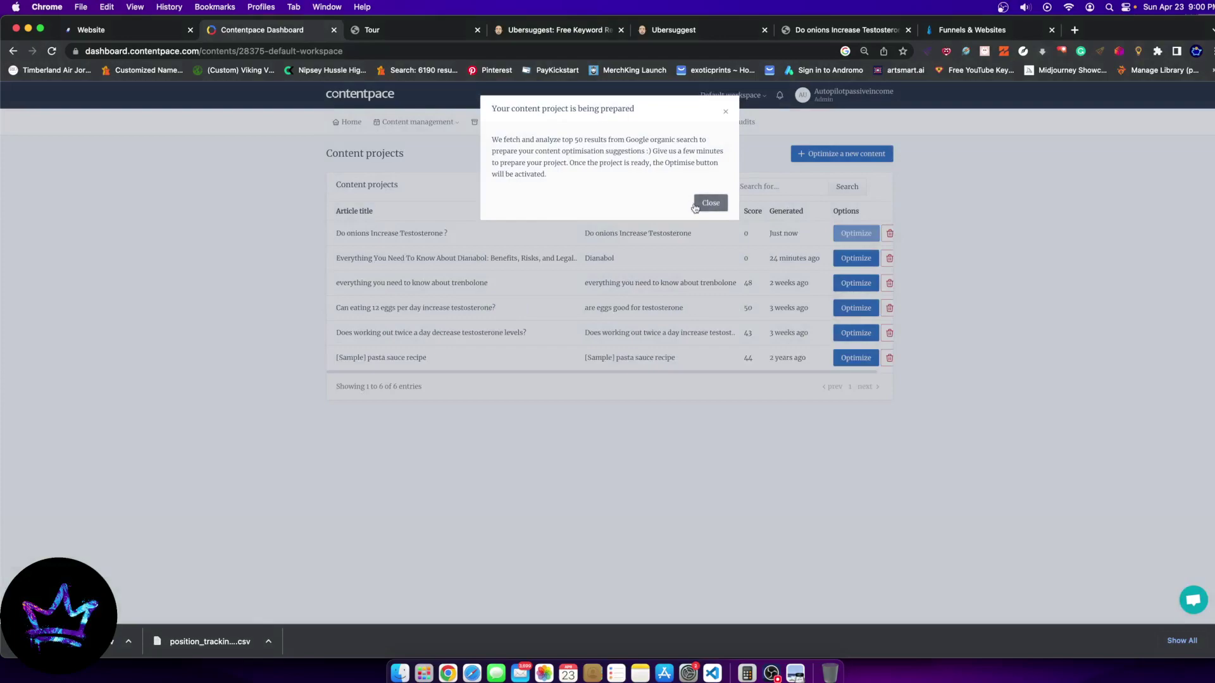
click(709, 201)
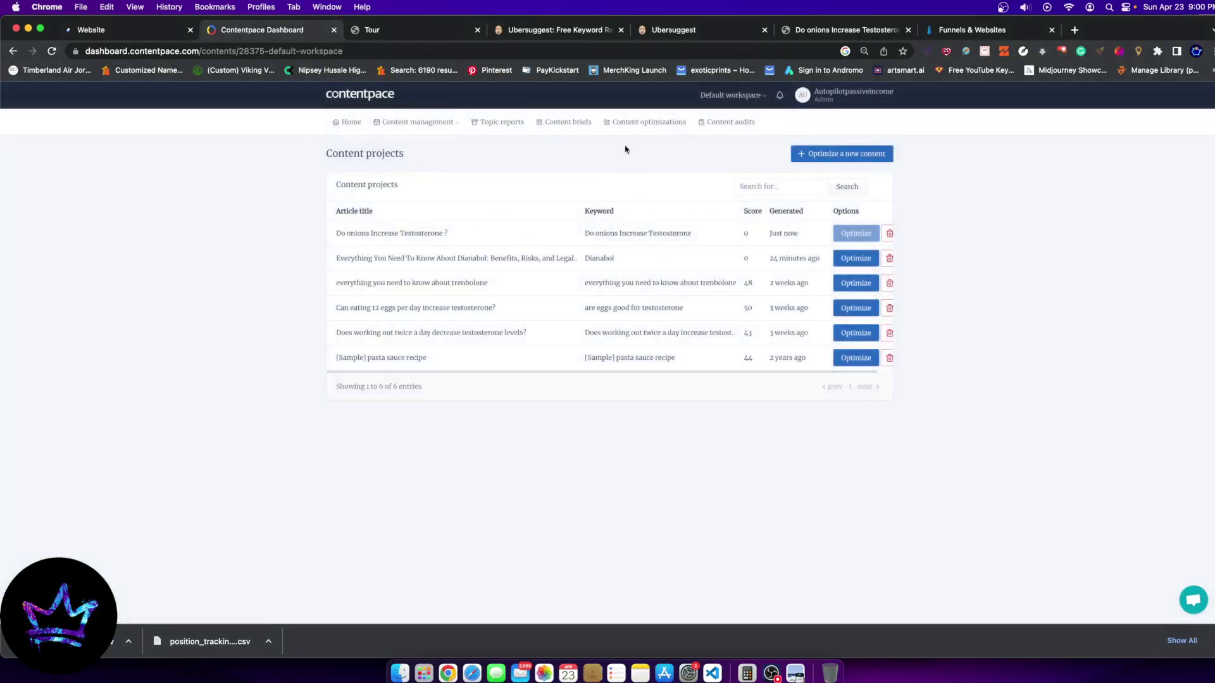
click(720, 126)
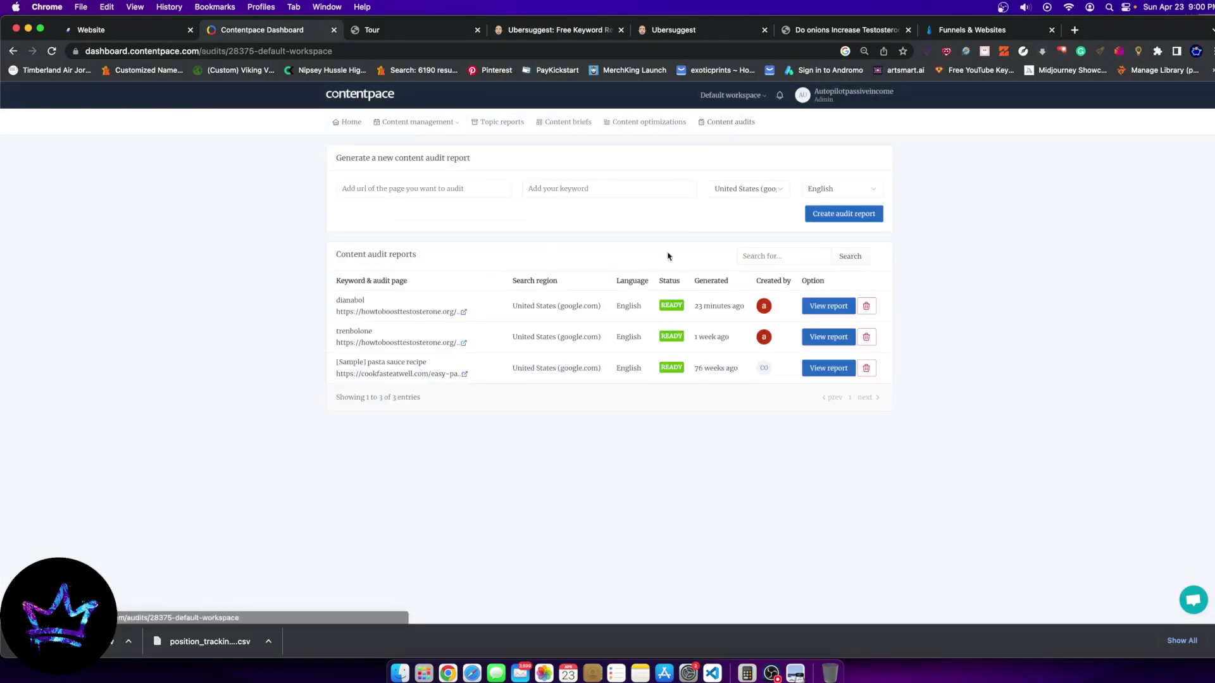
click(396, 191)
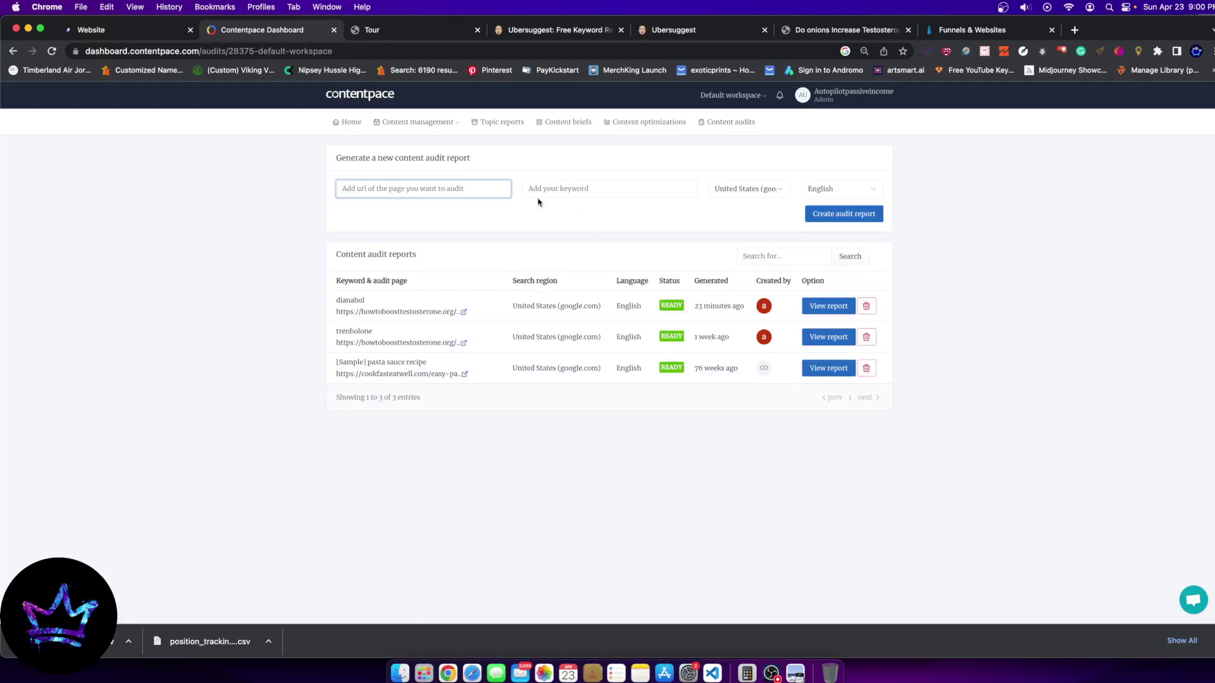
key(super+v)
click(569, 194)
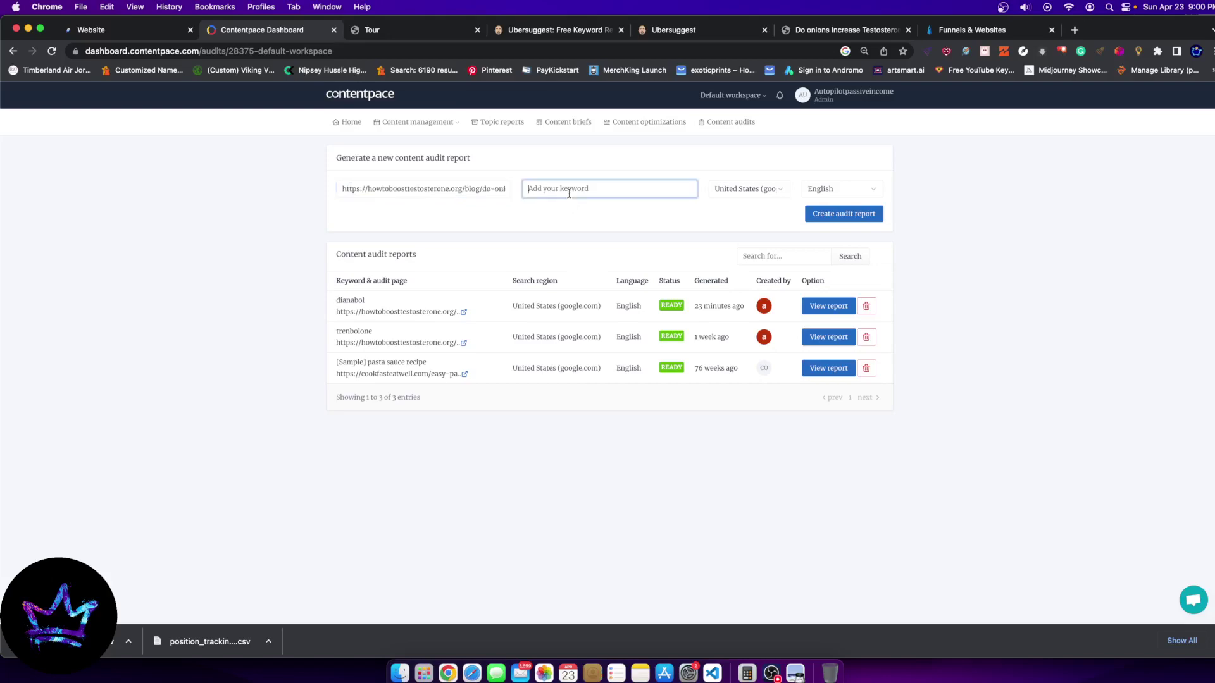
Check the published onion article's title and the Ubersuggest keyword ideas for the audit keyword, and return to the Contentpace audit form
click(848, 29)
scroll(405, 361, up, 10)
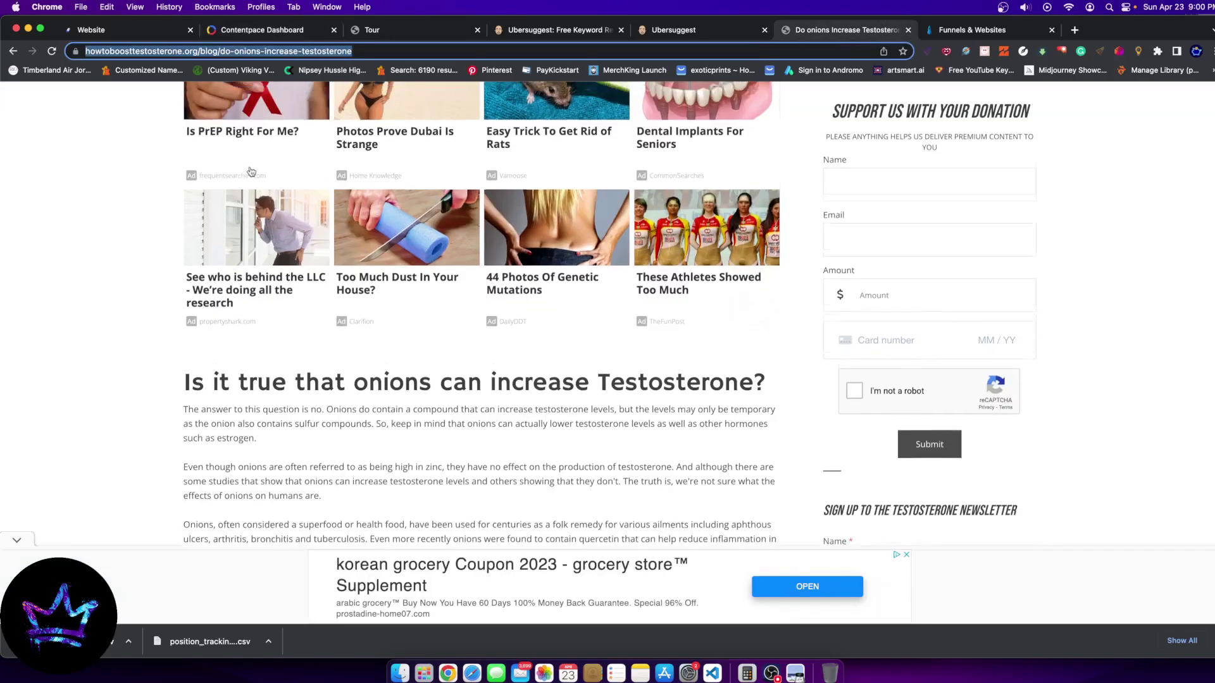
scroll(405, 362, down, 3)
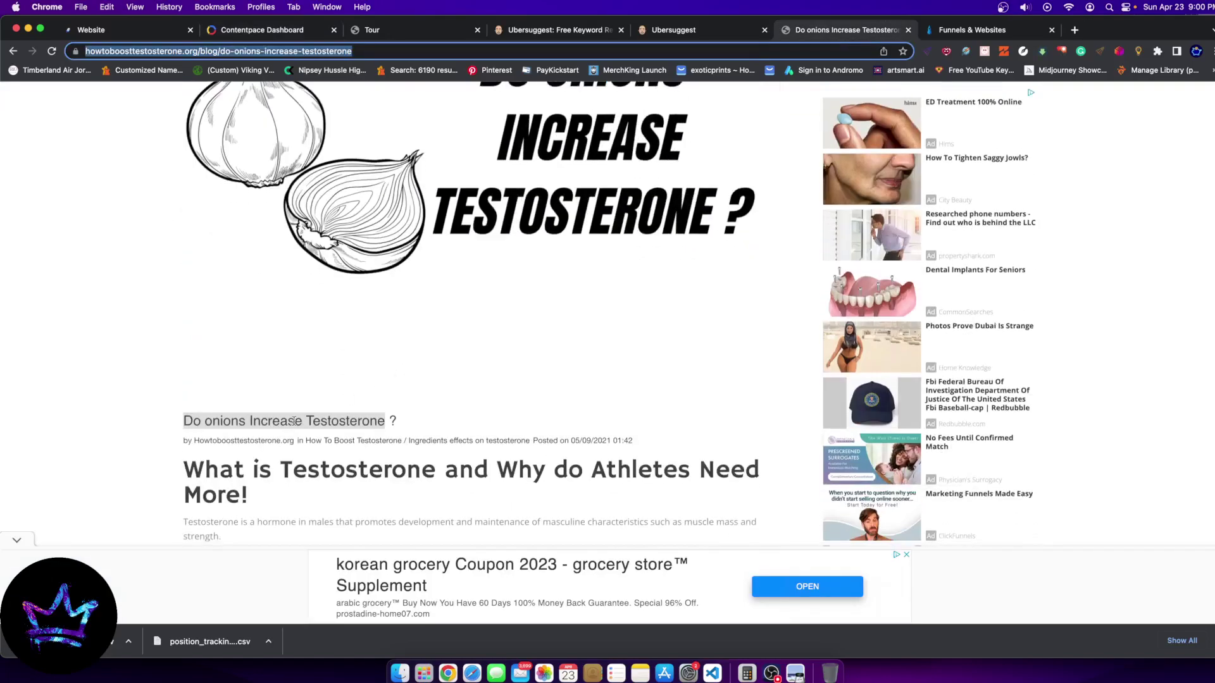
click(670, 31)
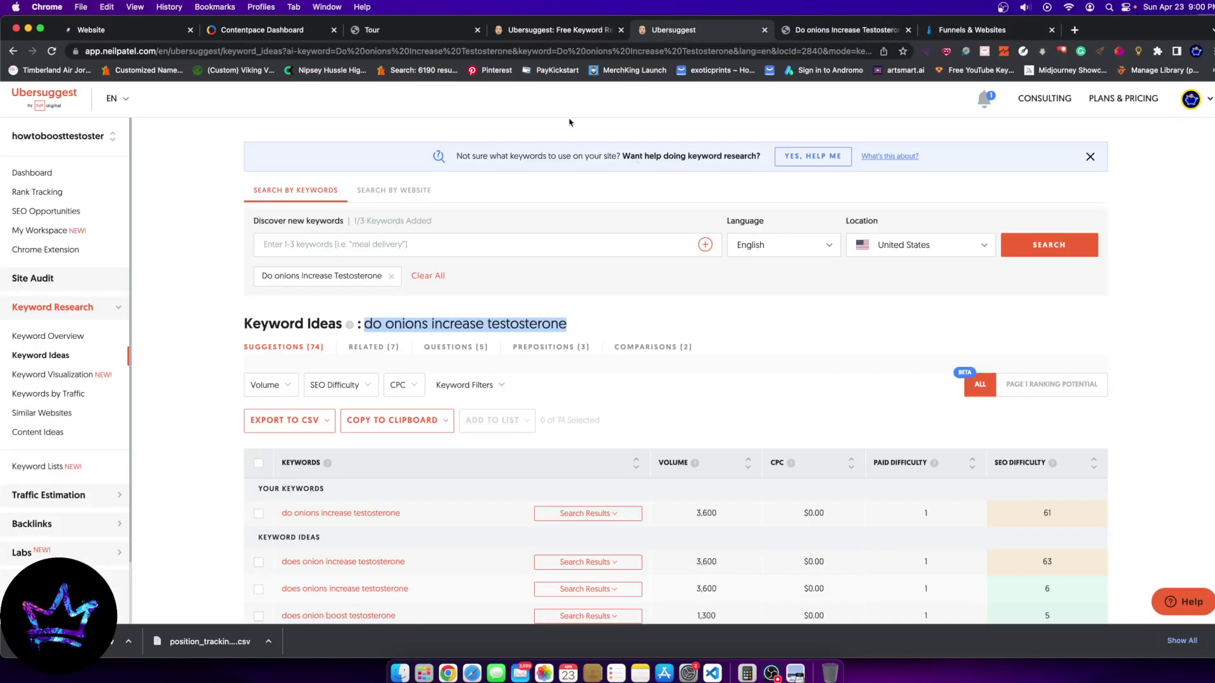
click(426, 30)
click(262, 30)
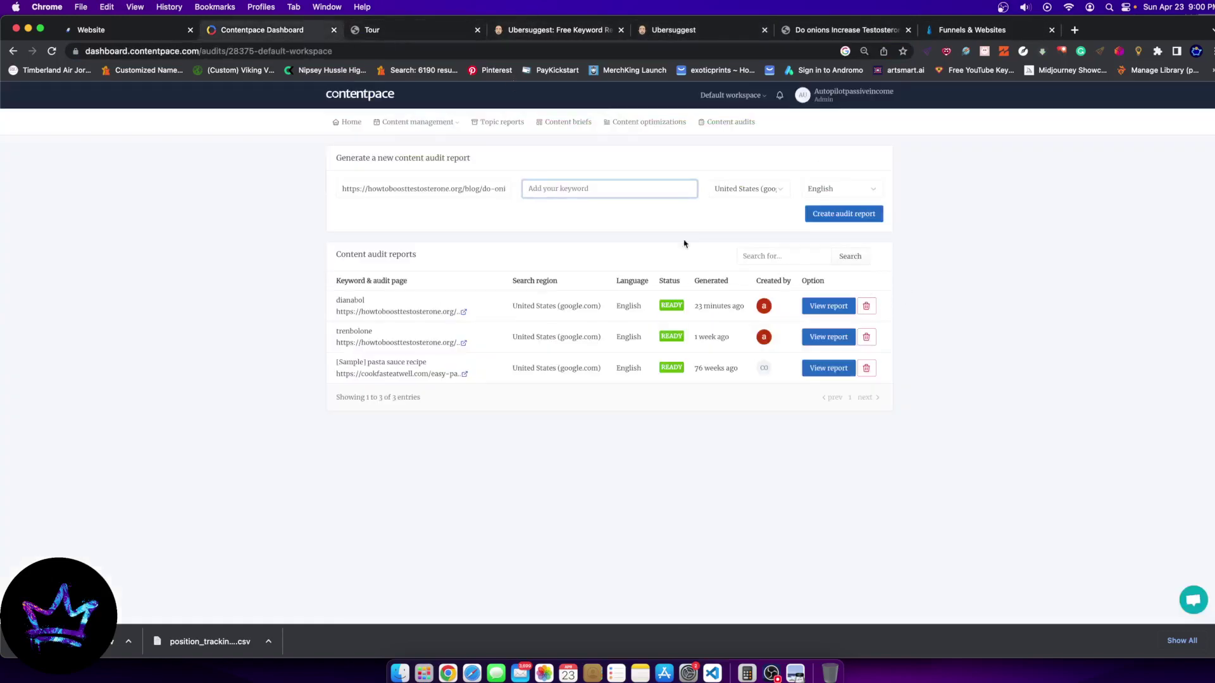
Fill the audit keyword with the copied article URL and create the audit report for United States (google.com) in English
click(639, 191)
key(super+v)
click(843, 214)
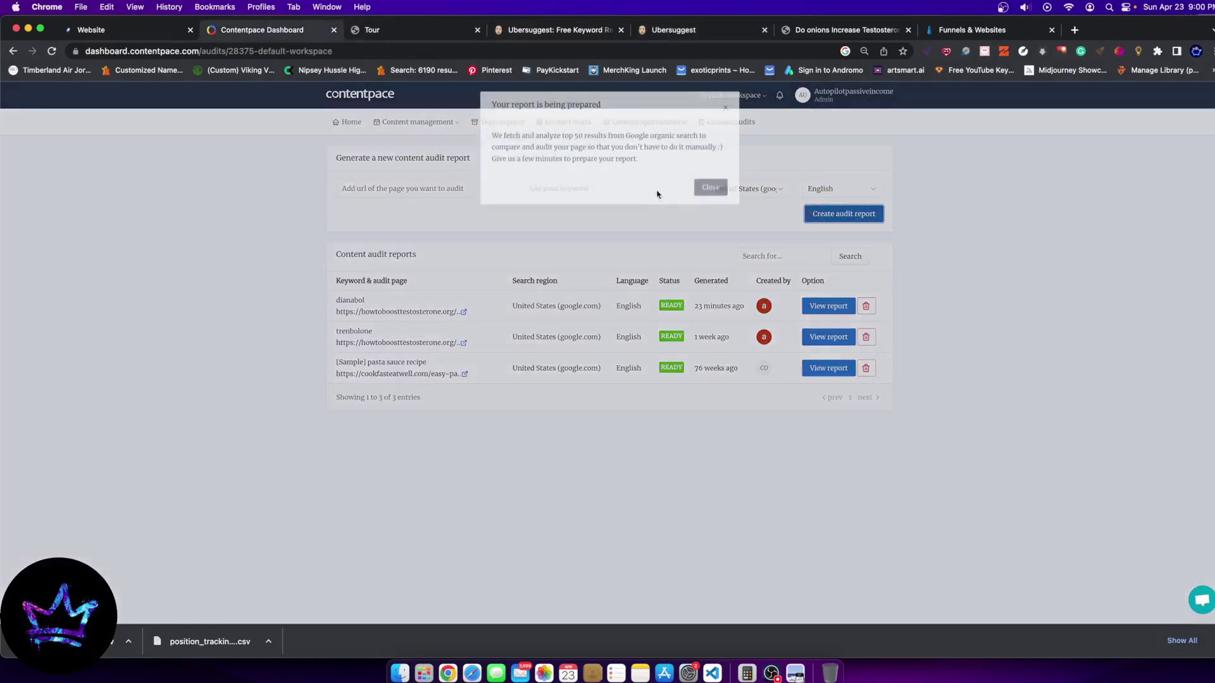
click(707, 191)
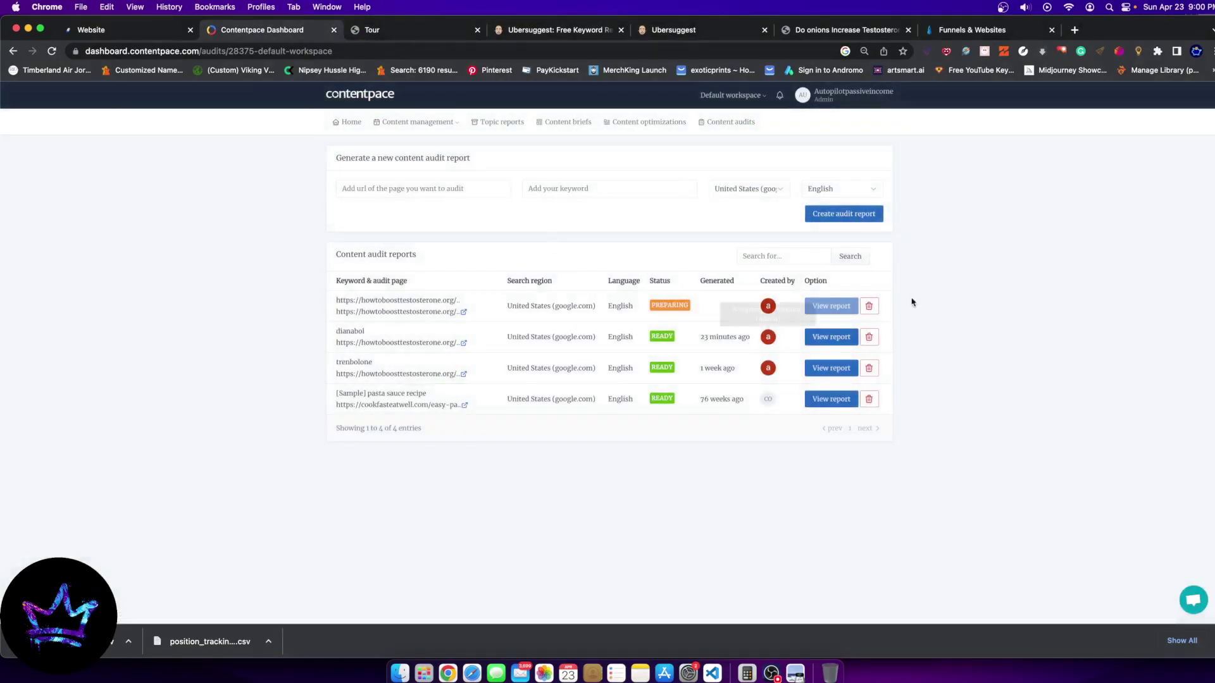
Check the Contentpace topic reports list and revisit the published onion article
click(497, 122)
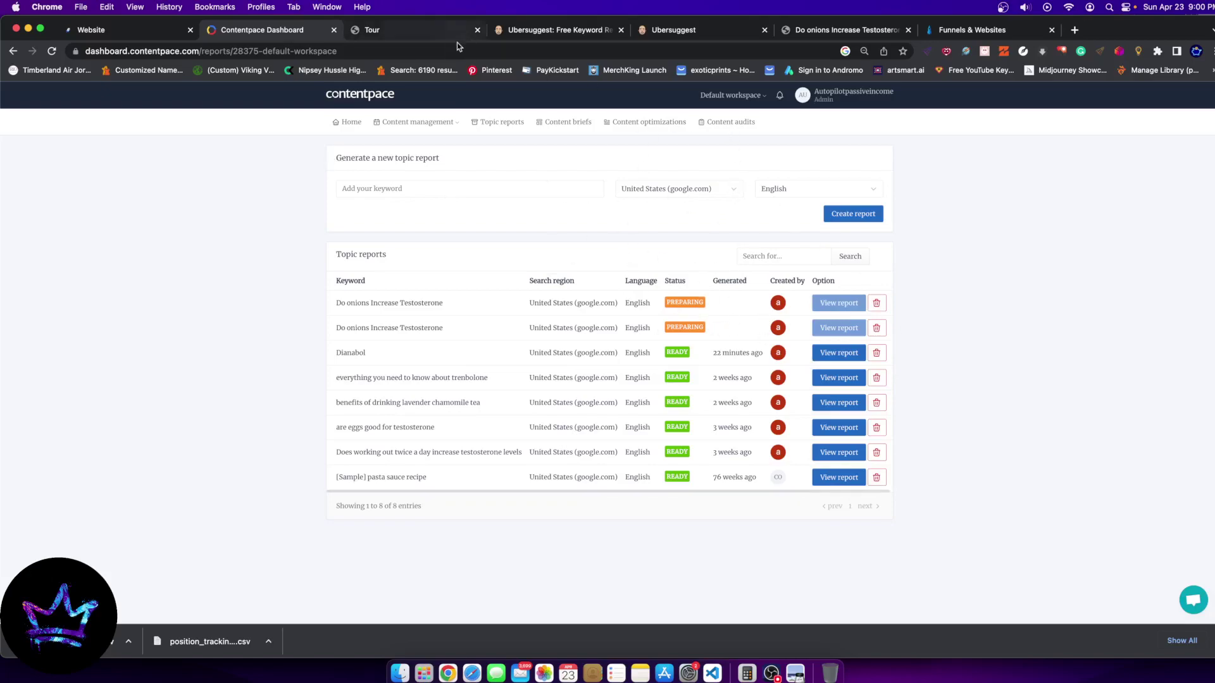
key(ctrl+Tab)
key(ctrl+Tab)
key(ctrl+Tab)
key(ctrl+Tab)
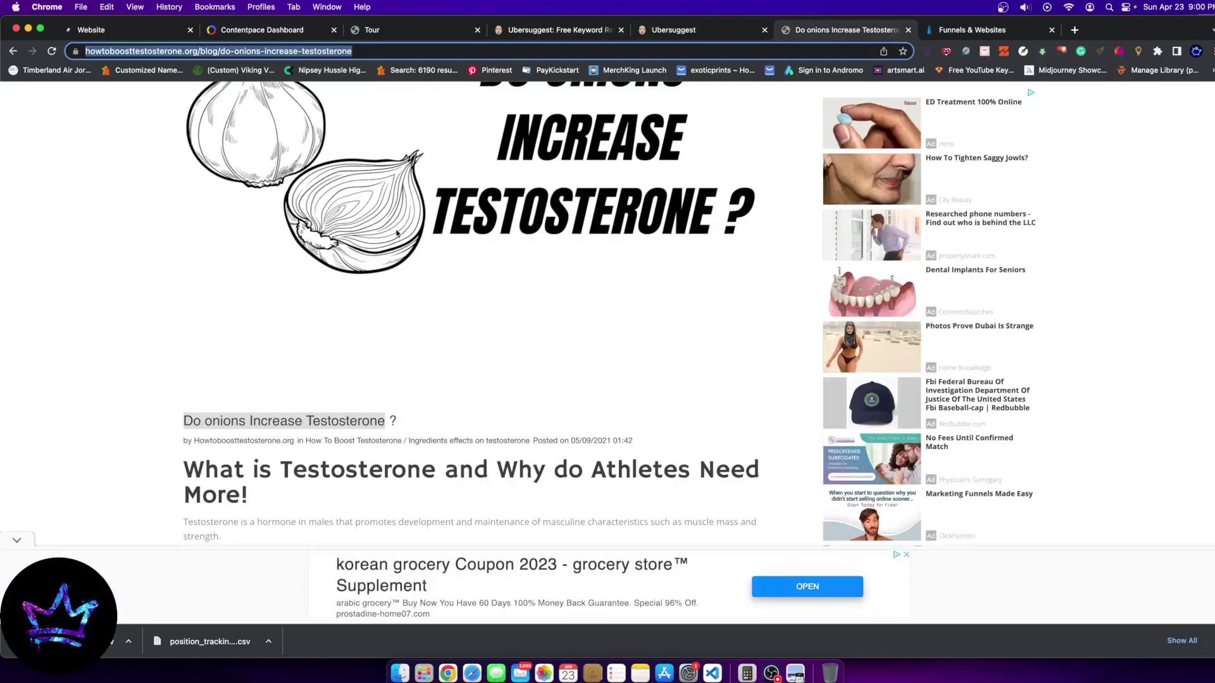
scroll(396, 233, down, 2)
Search the website builder's blog list for "onion" and open the post "Do onions Increase Testosterone ?" for editing
key(ctrl+1)
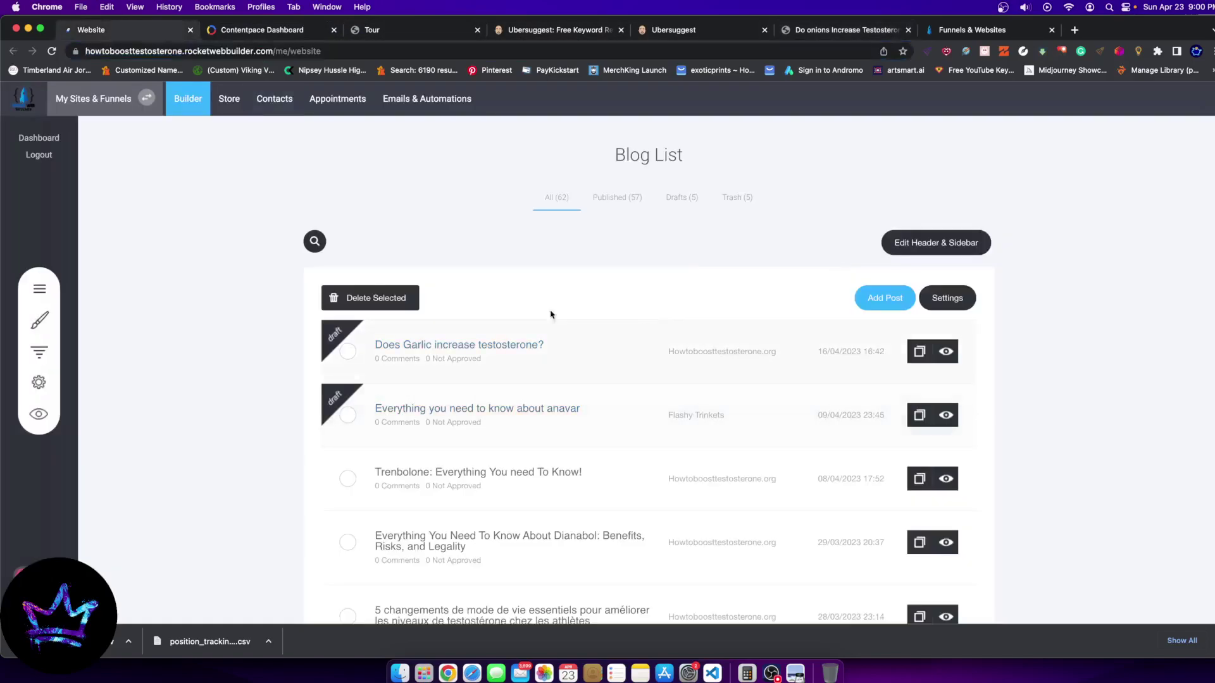
scroll(667, 412, down, 15)
scroll(540, 393, up, 15)
click(1210, 642)
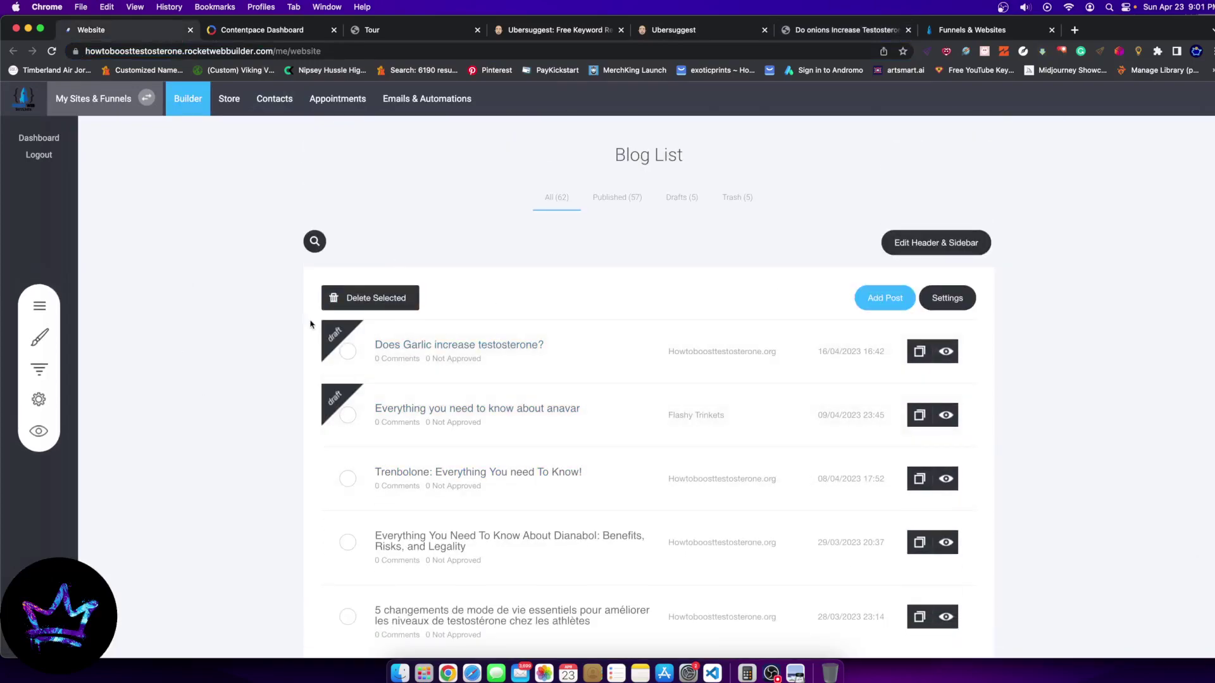
click(315, 242)
text(onion)
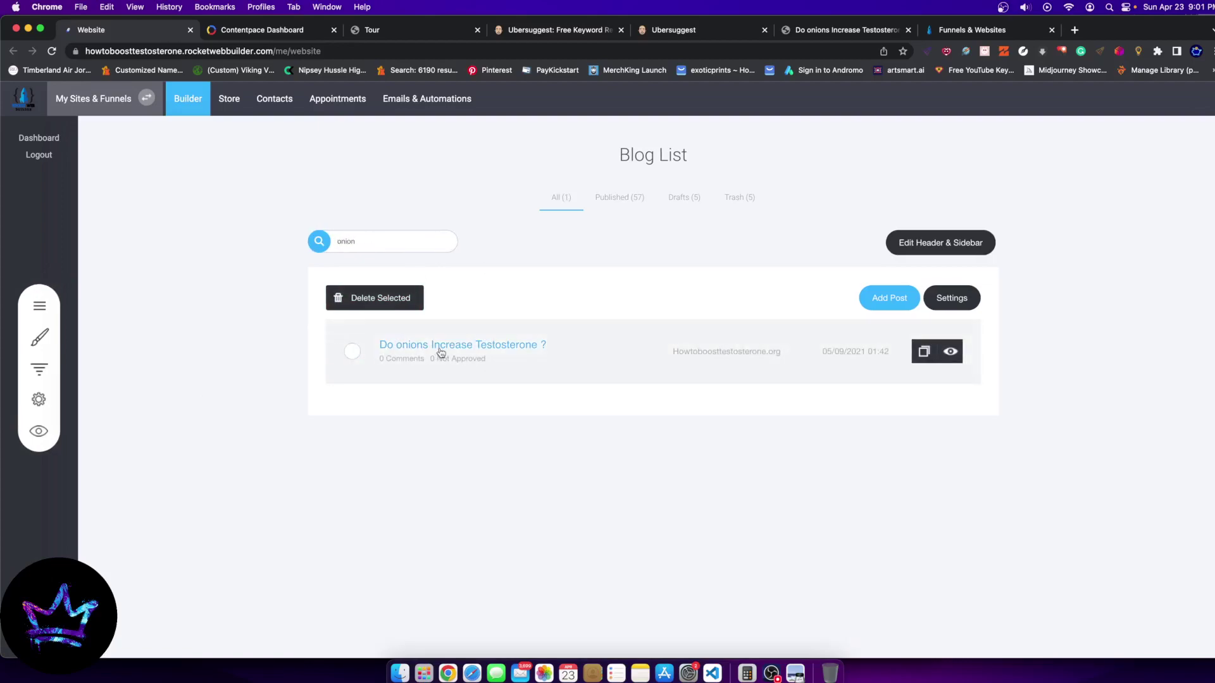
click(441, 350)
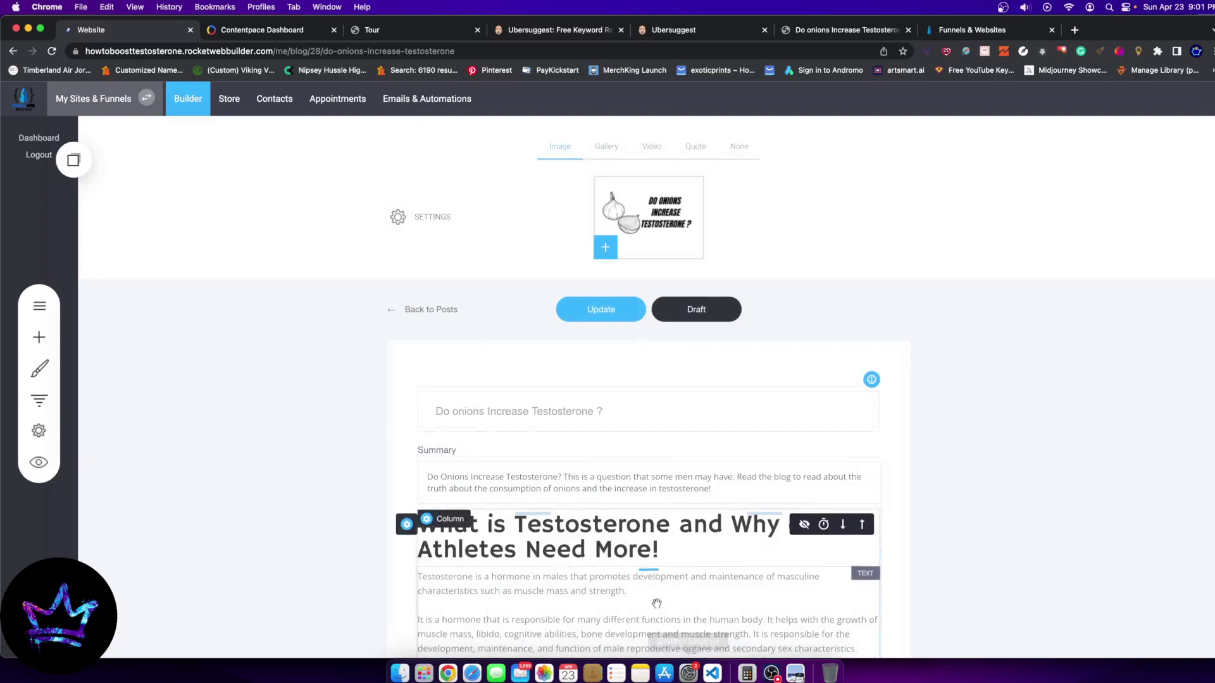
Look through the onion post in the editor and check the status of its topic reports in Contentpace
scroll(651, 443, down, 10)
scroll(650, 430, down, 15)
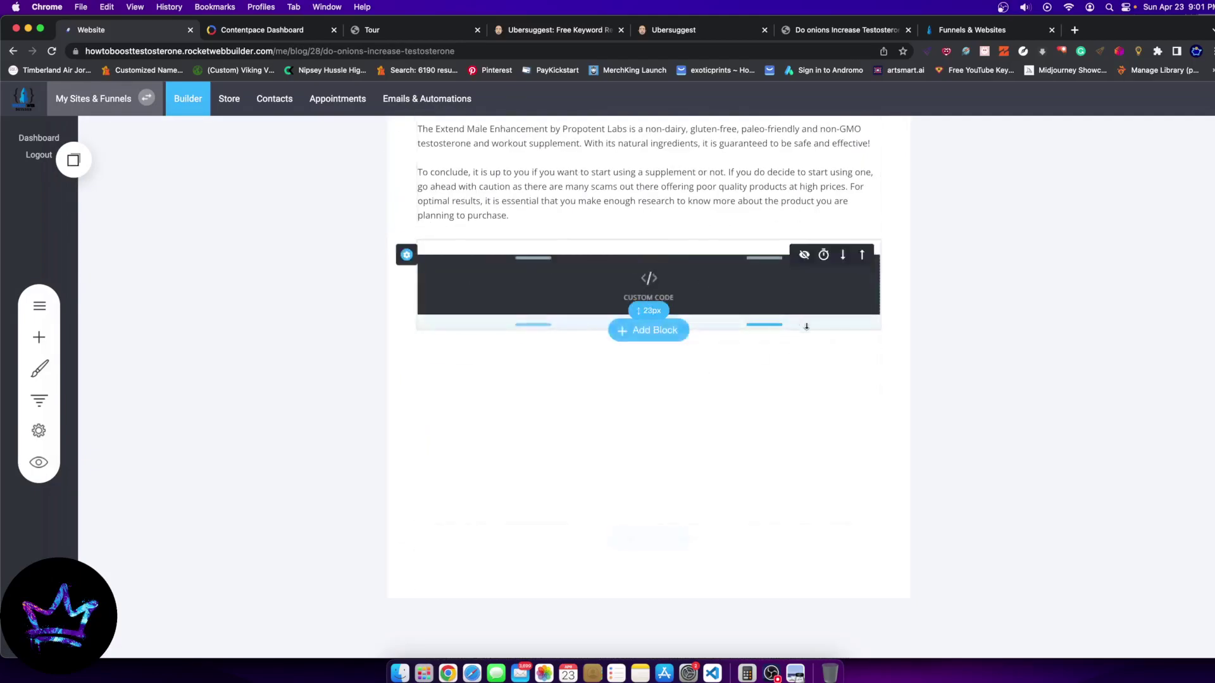
scroll(804, 323, up, 15)
scroll(805, 323, up, 15)
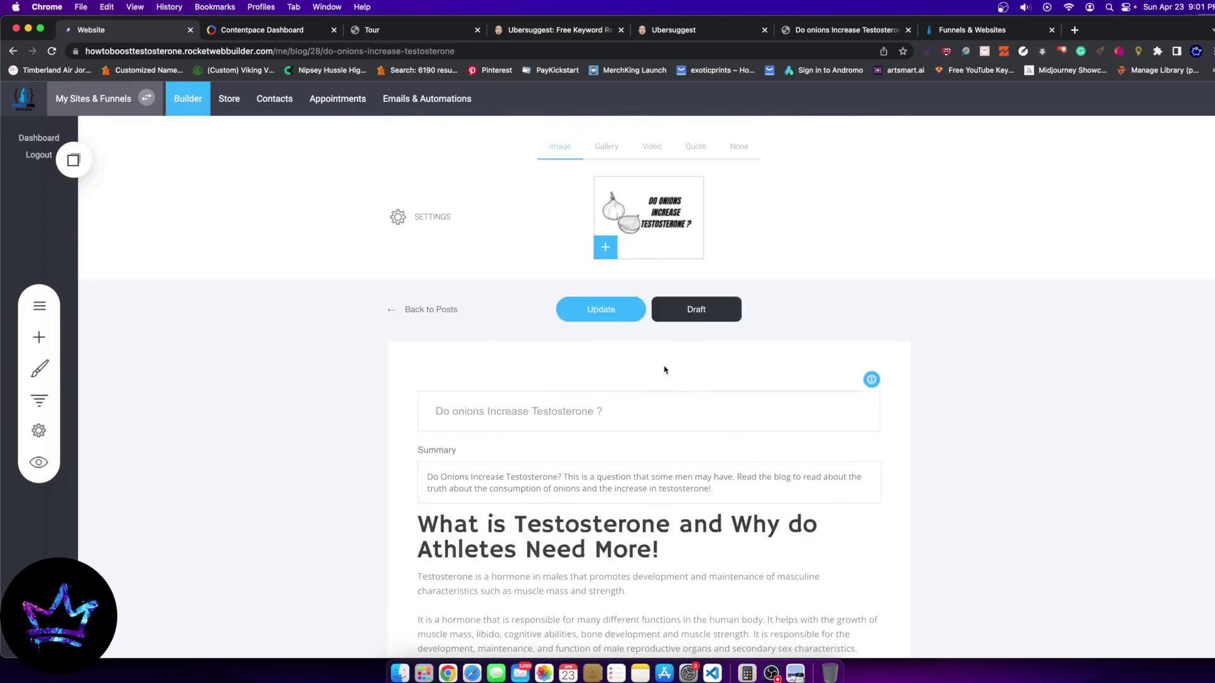
click(286, 31)
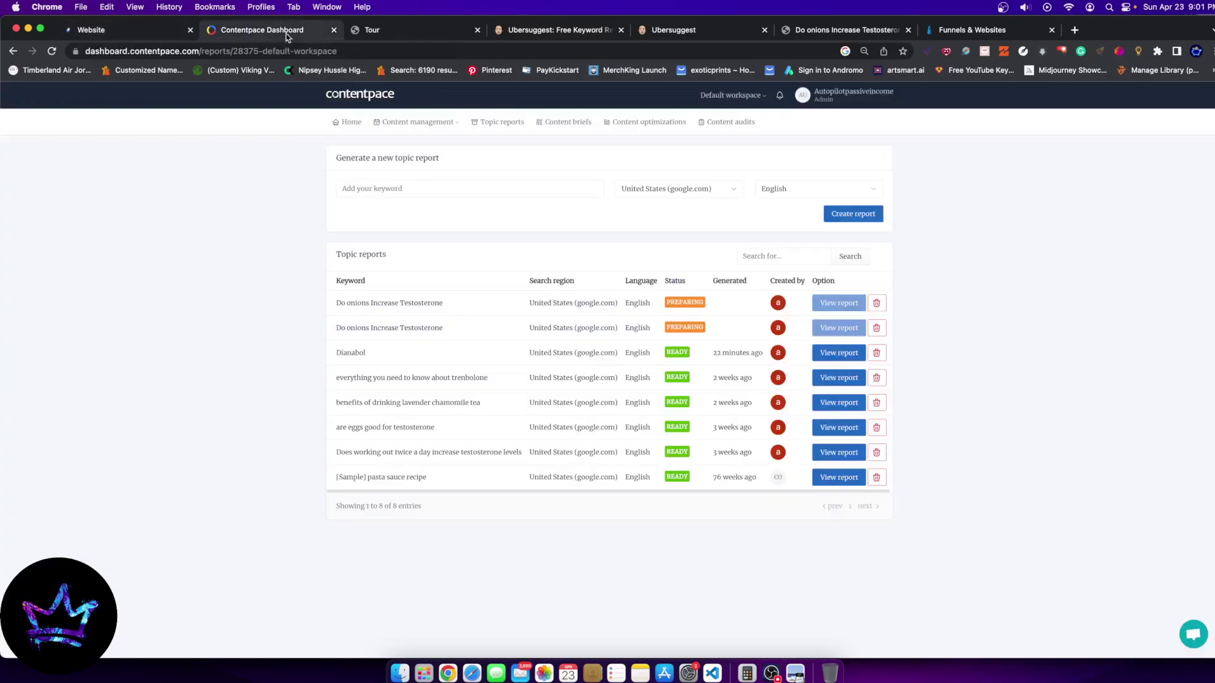
drag(373, 303, 477, 331)
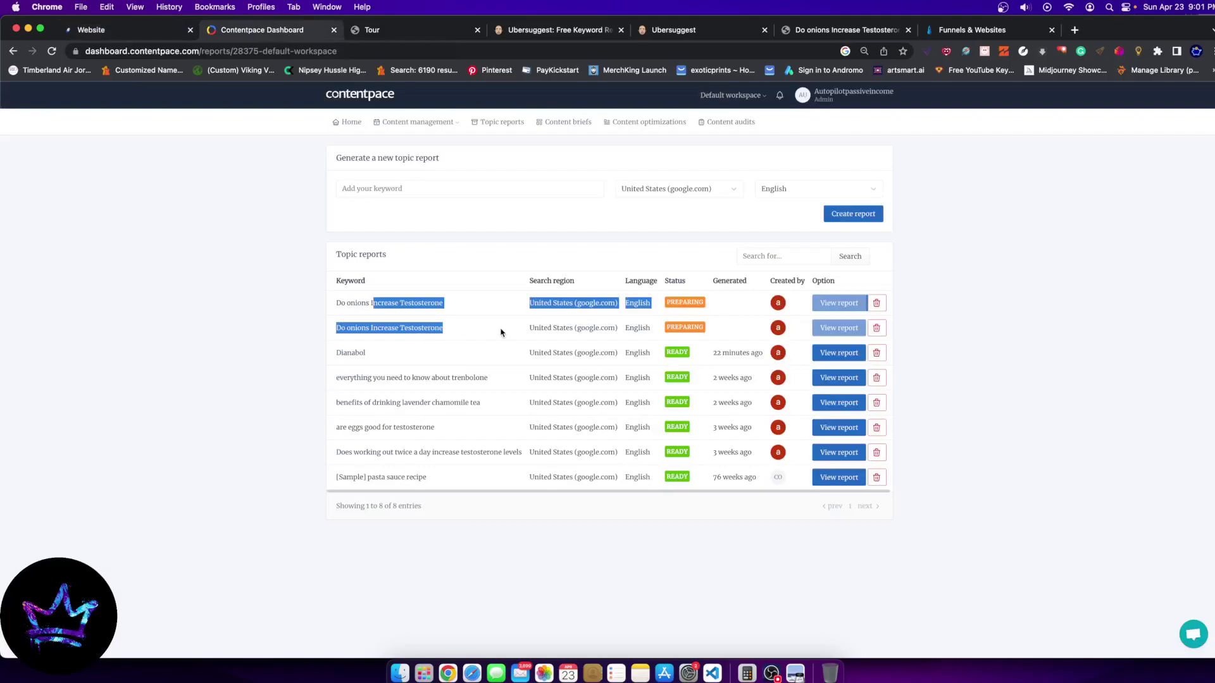
Review the onion post's sections in the website builder, from the title and summary to the empty area below the conclusion
click(177, 32)
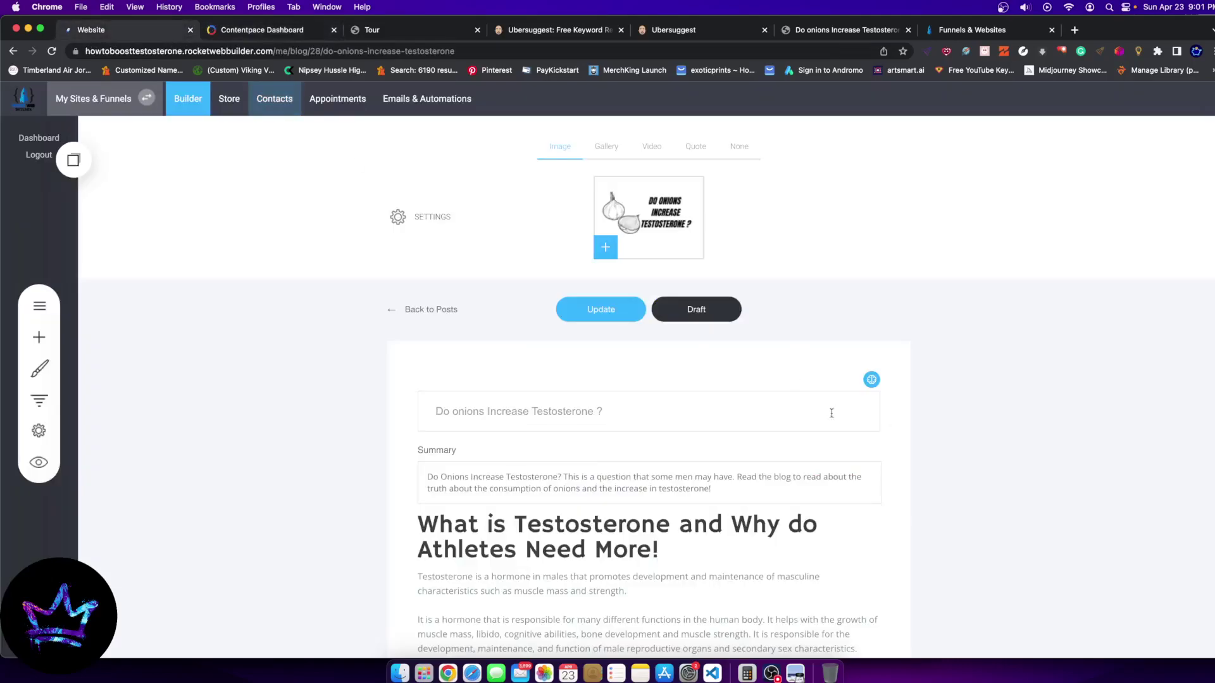
scroll(831, 413, down, 20)
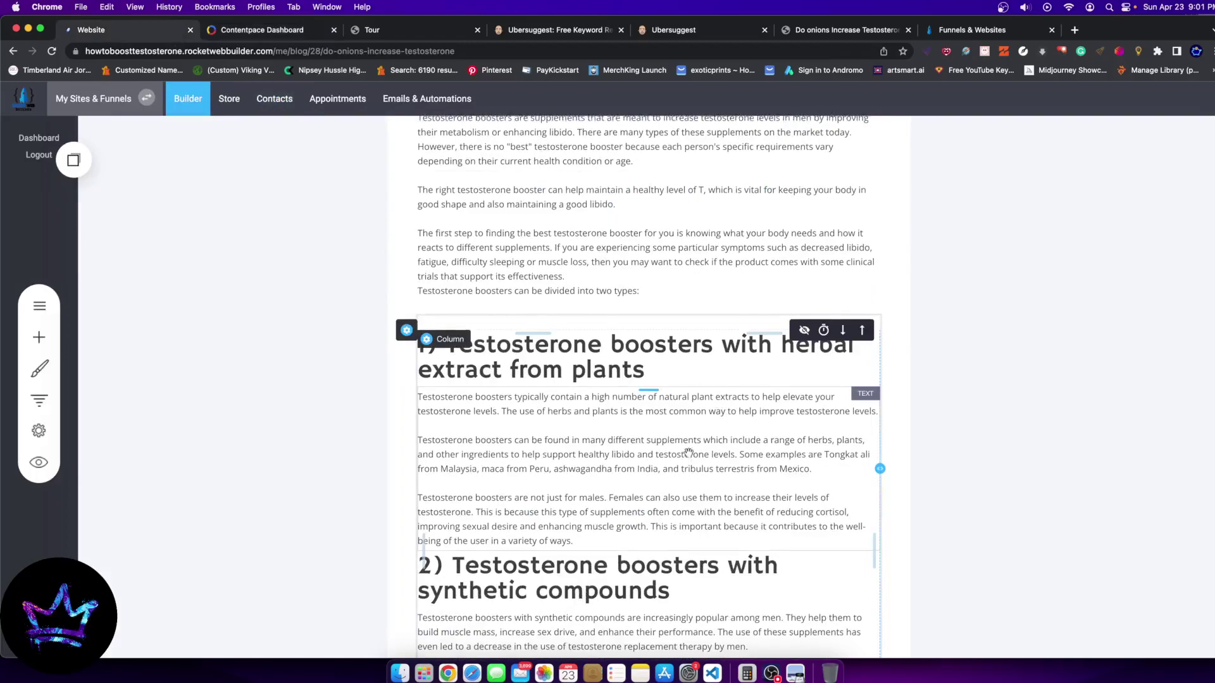
scroll(847, 443, up, 20)
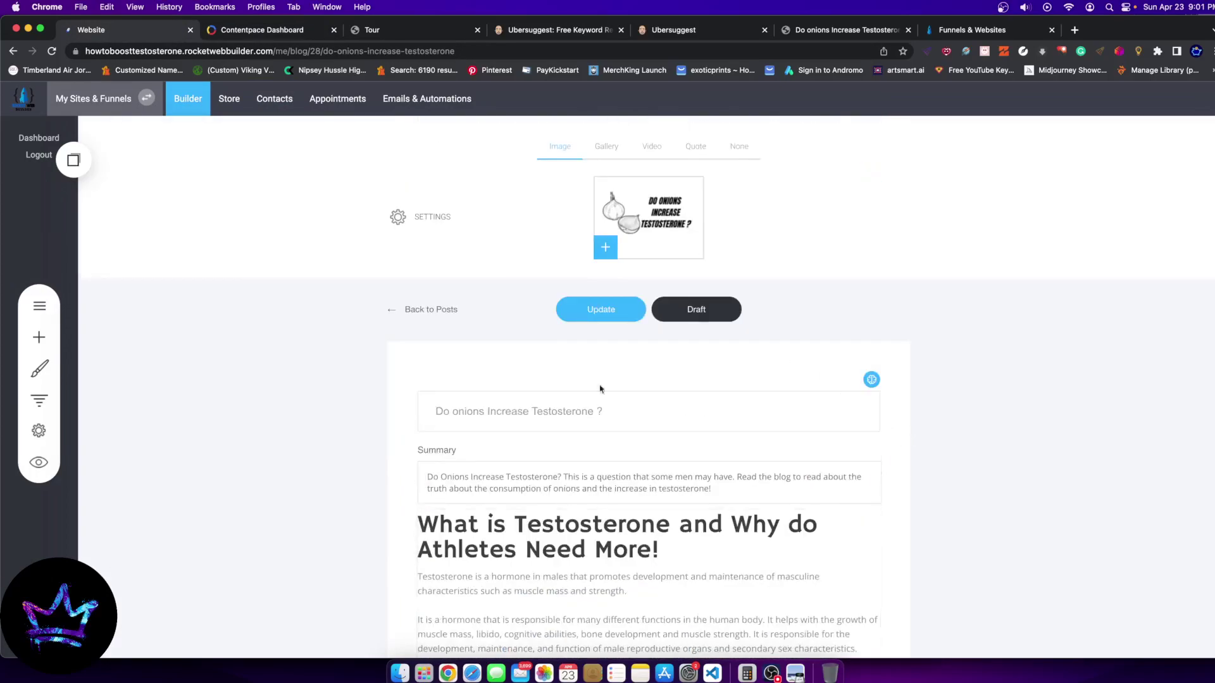
scroll(777, 420, down, 20)
scroll(777, 421, down, 20)
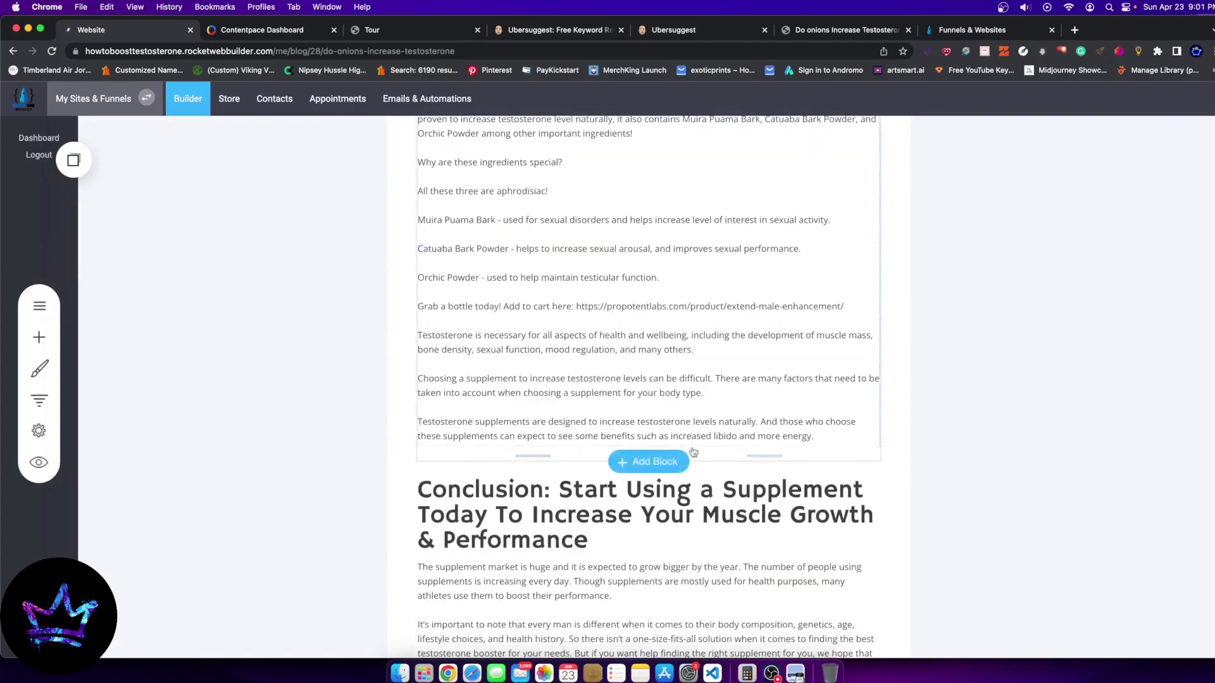
scroll(775, 429, up, 20)
scroll(729, 420, up, 20)
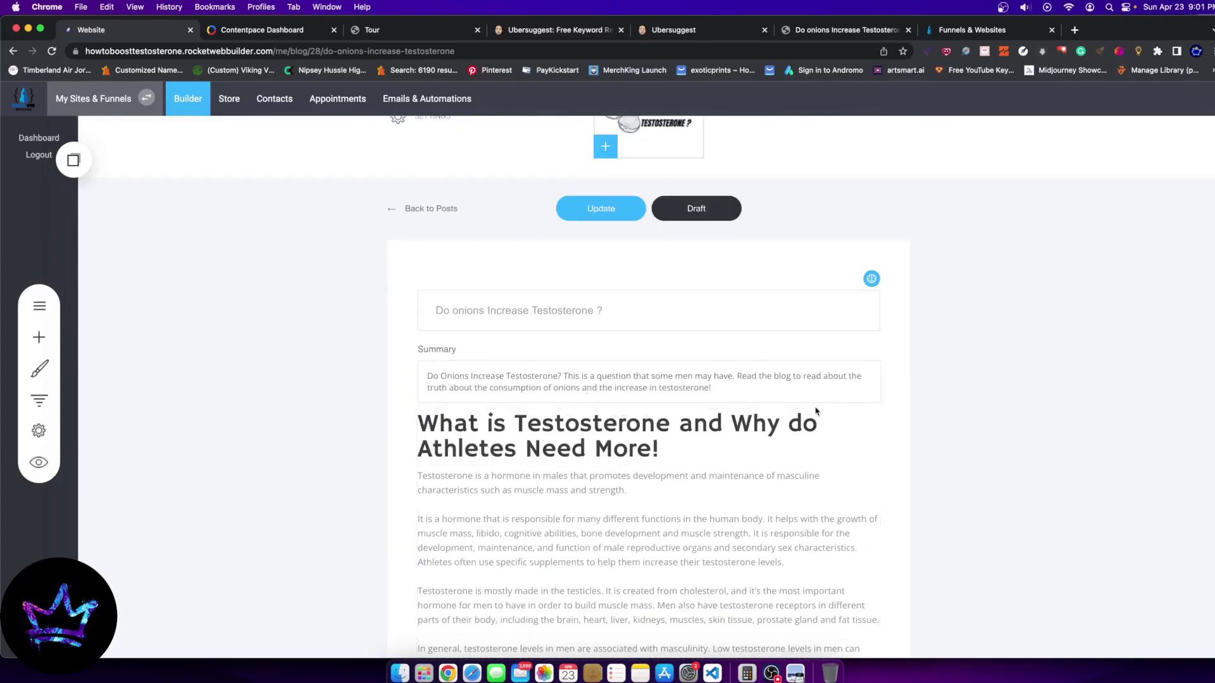
scroll(816, 412, down, 20)
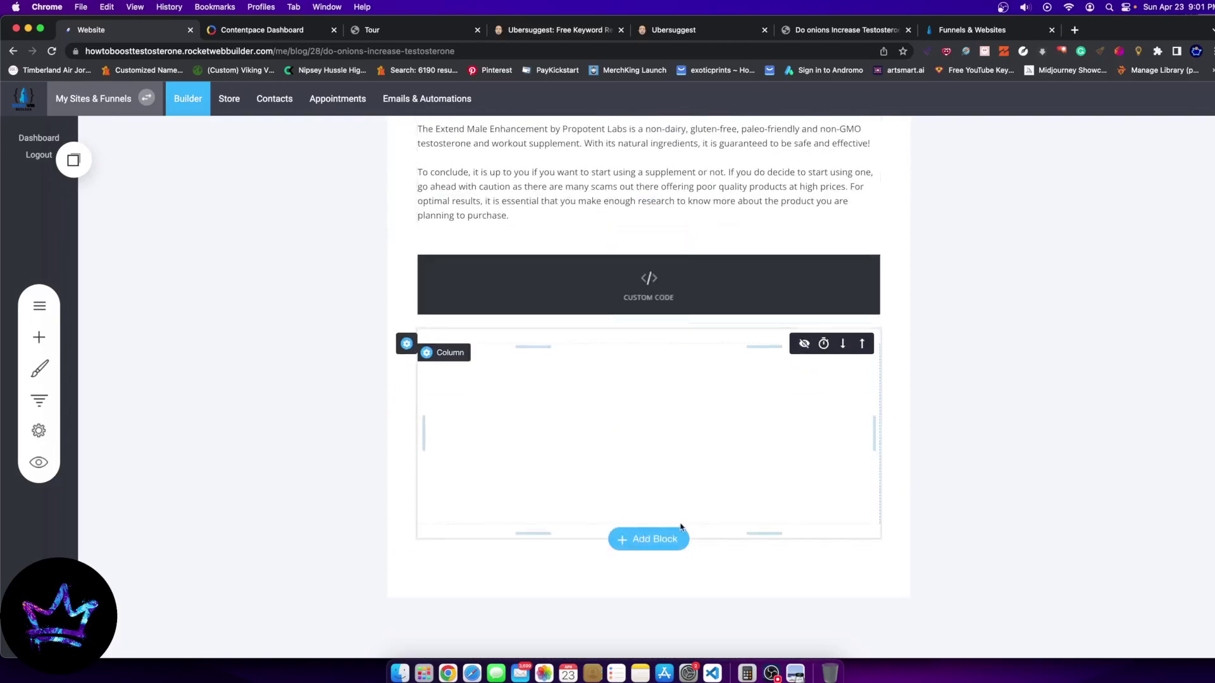
Add a Text widget below the custom code block at the end of the onion post
click(38, 337)
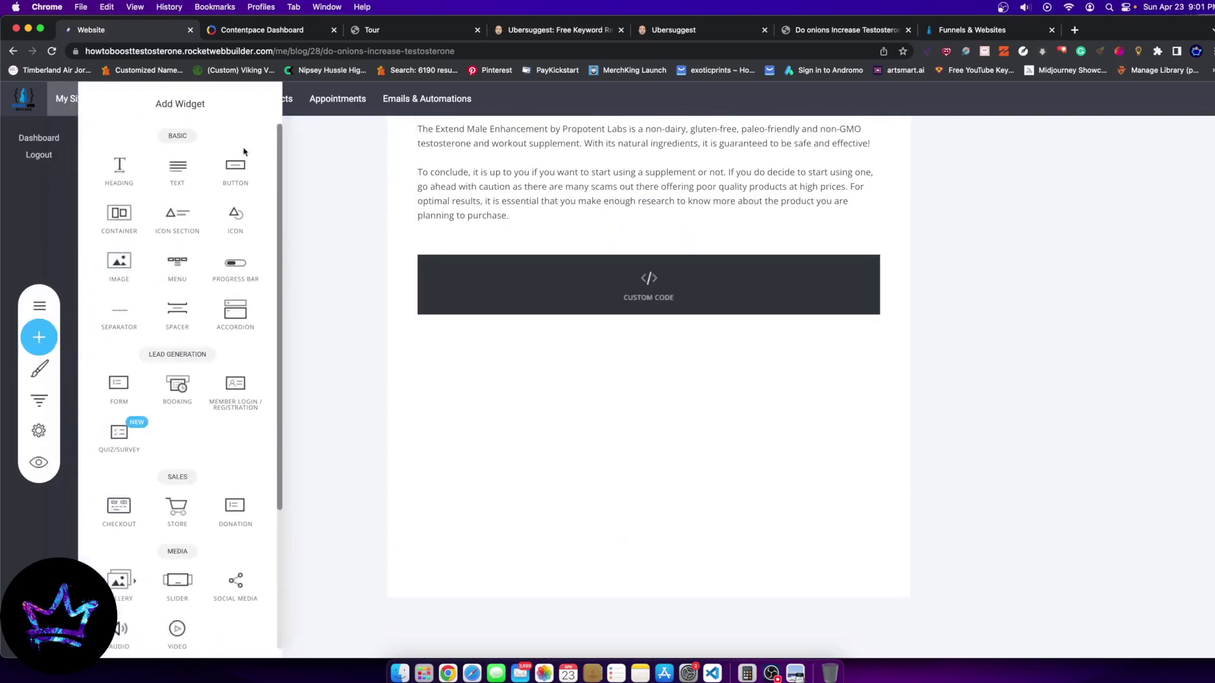
click(548, 344)
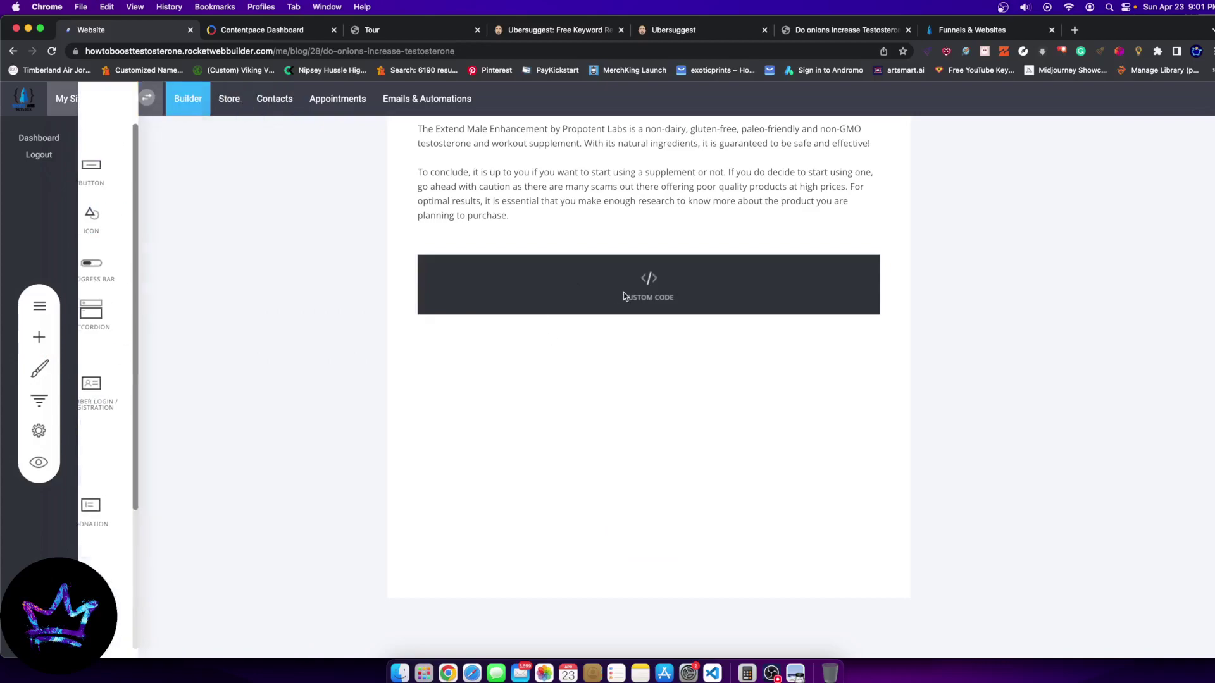
click(37, 326)
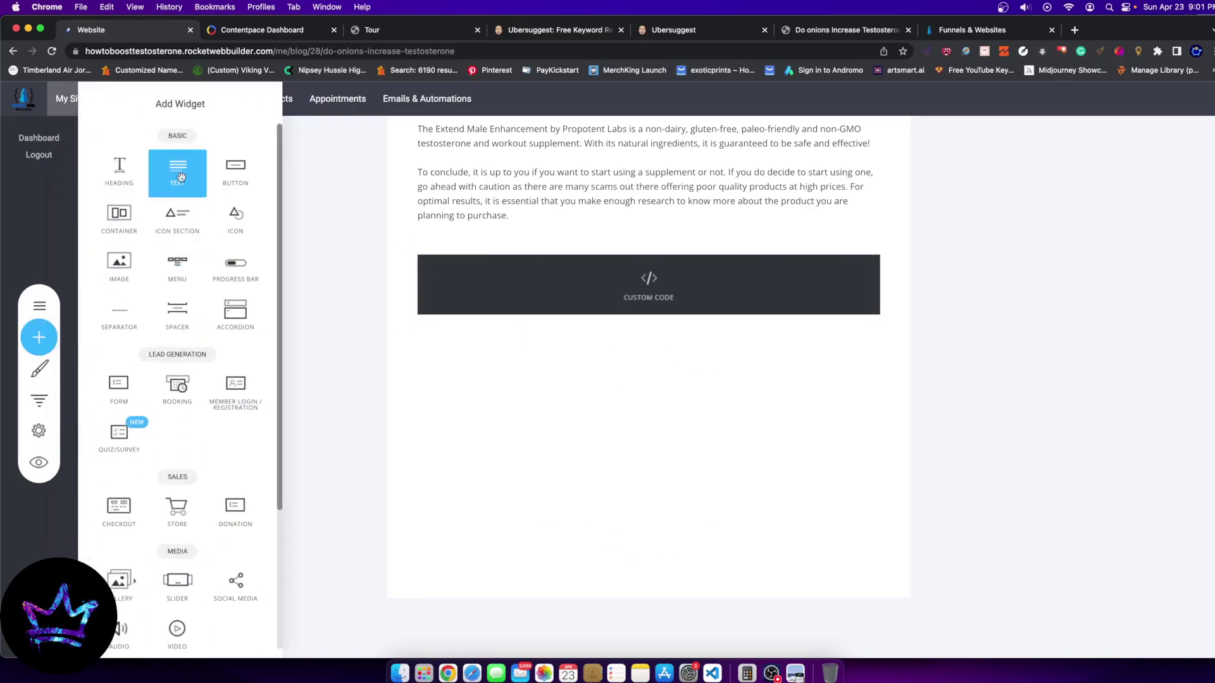
drag(176, 177, 636, 384)
click(722, 516)
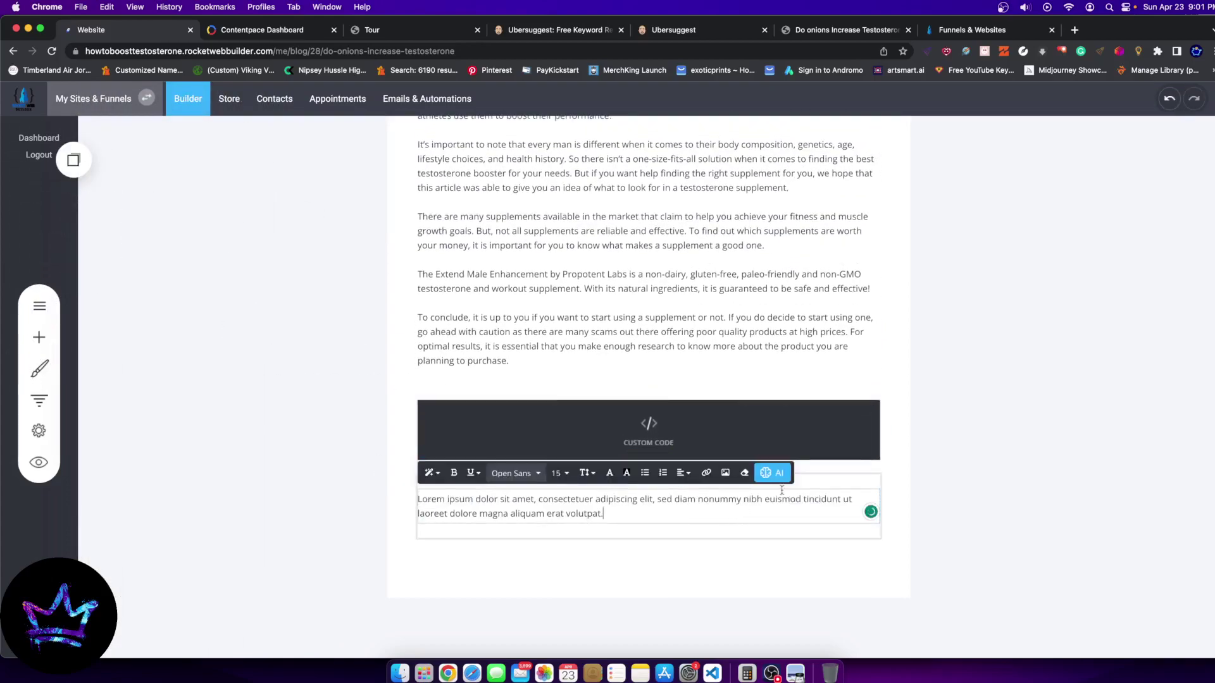
Enter the AI text-generation prompt "write an outline for the article on: do onions increase testosterone, keep in mind this outline is for a testosterone improvement website/blog"
drag(711, 524, 340, 477)
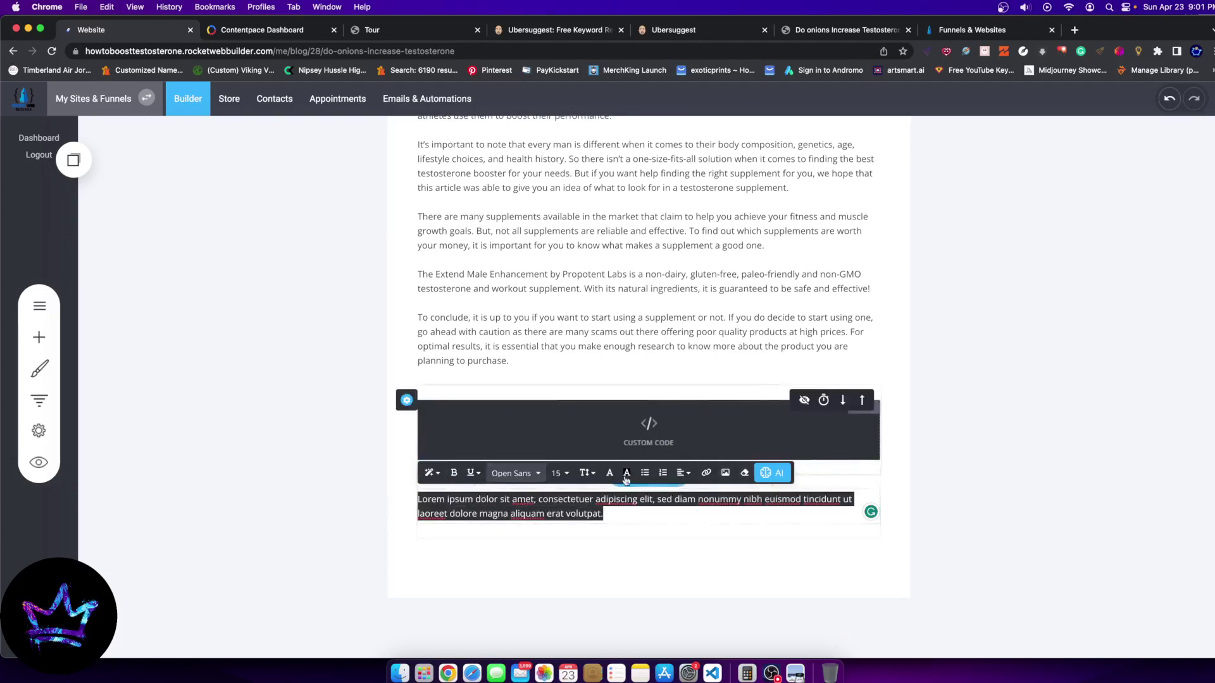
click(777, 475)
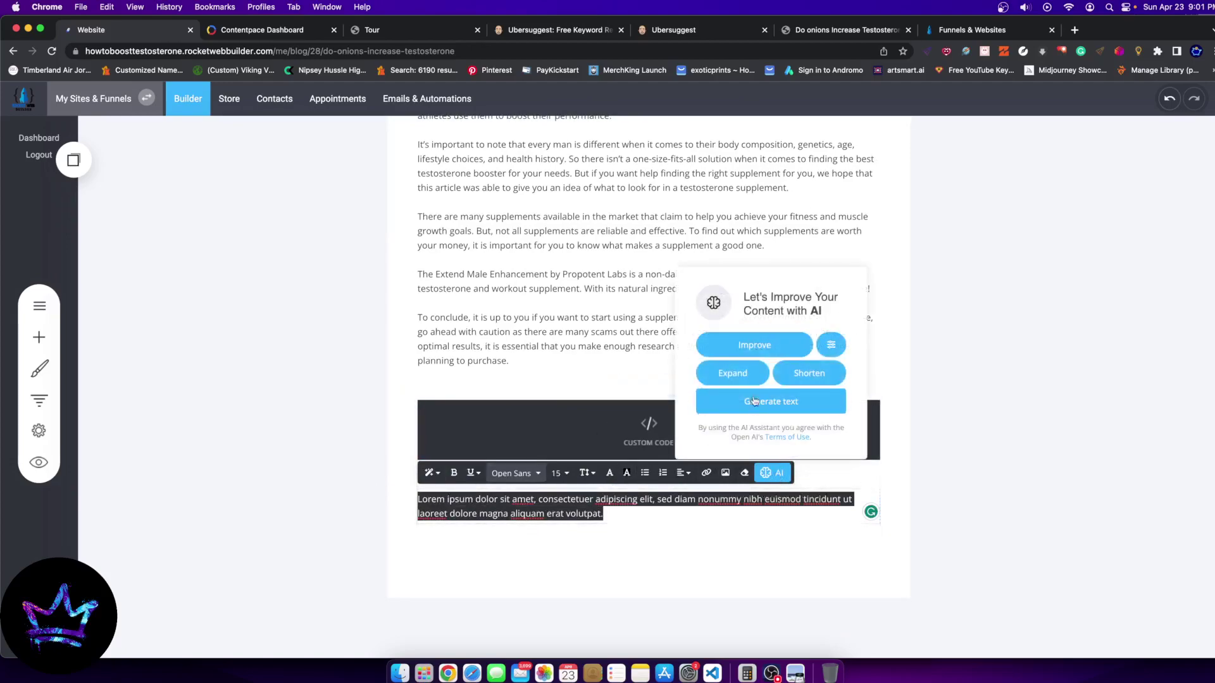
click(800, 405)
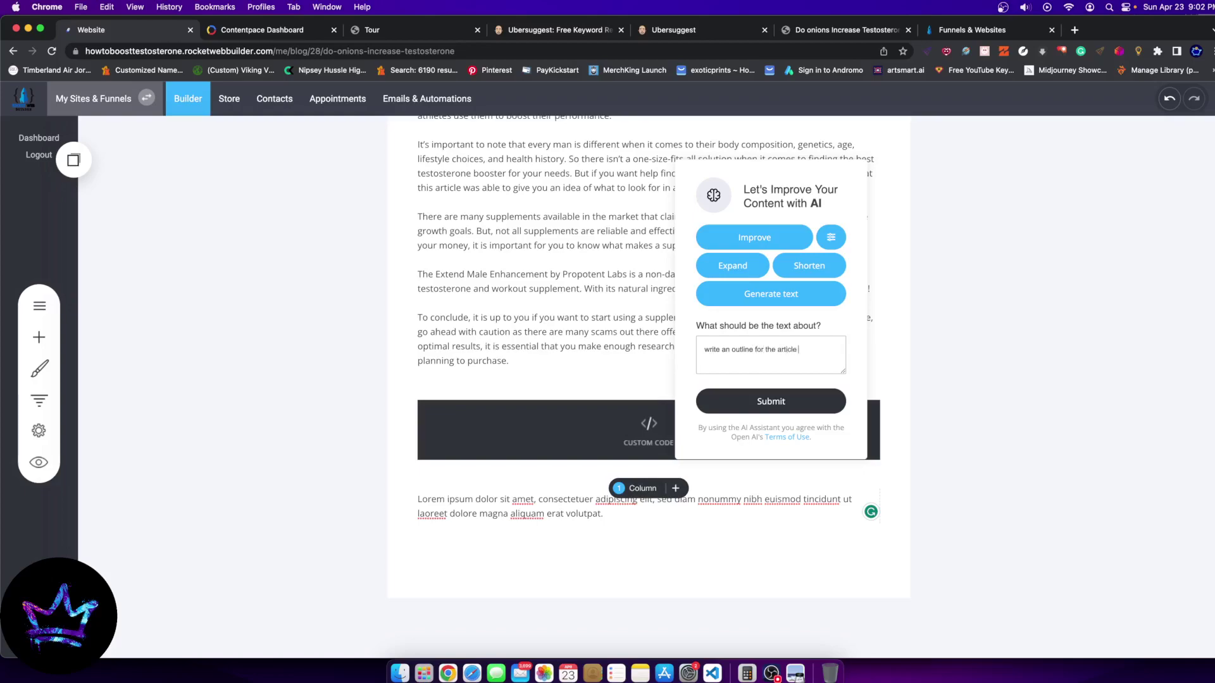
scroll(477, 256, up, 15)
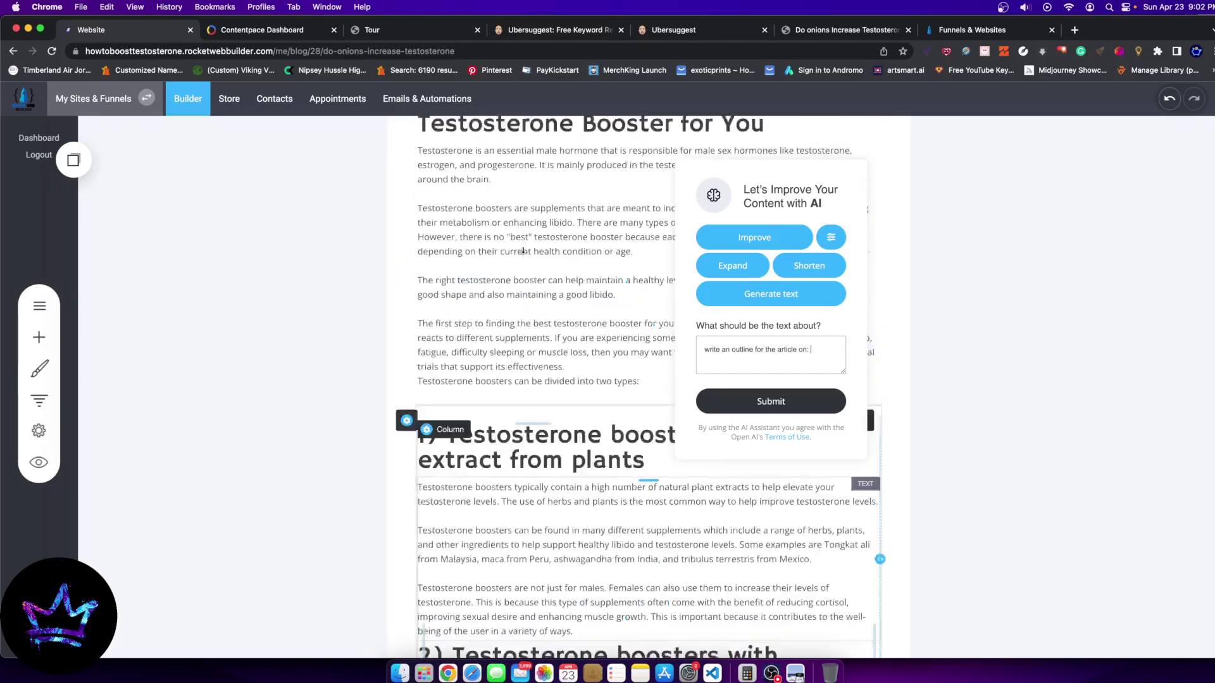
scroll(481, 258, up, 5)
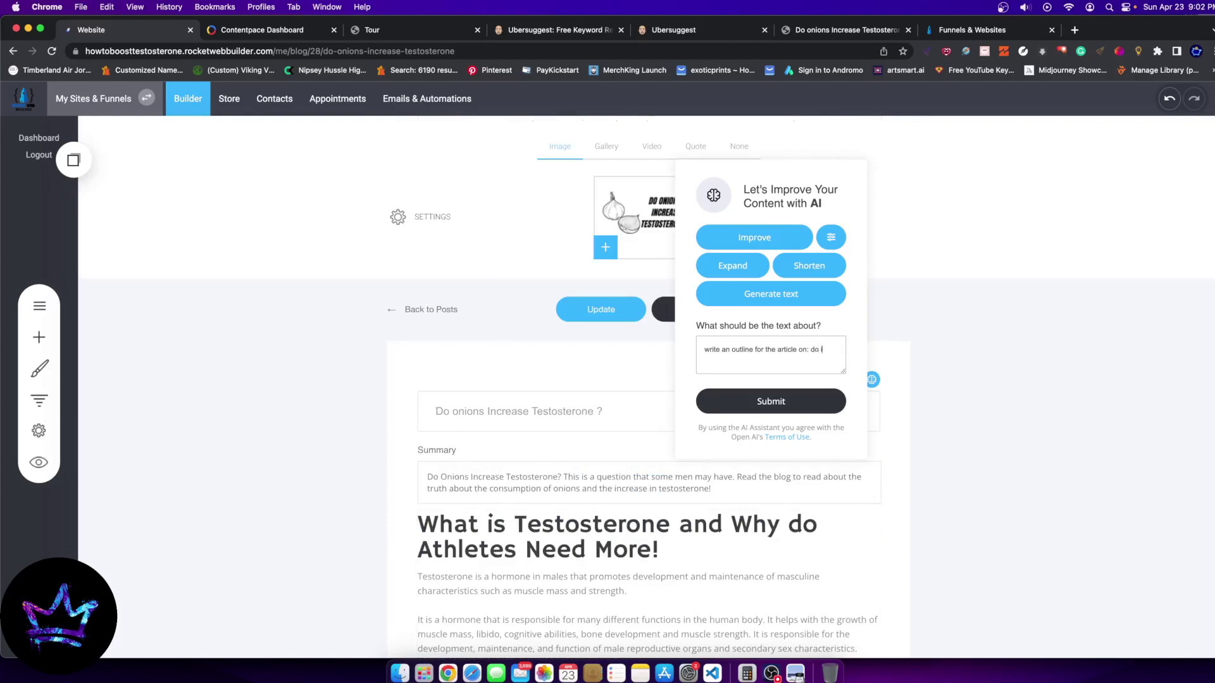
text(ns)
text(nd this outline is for a testost)
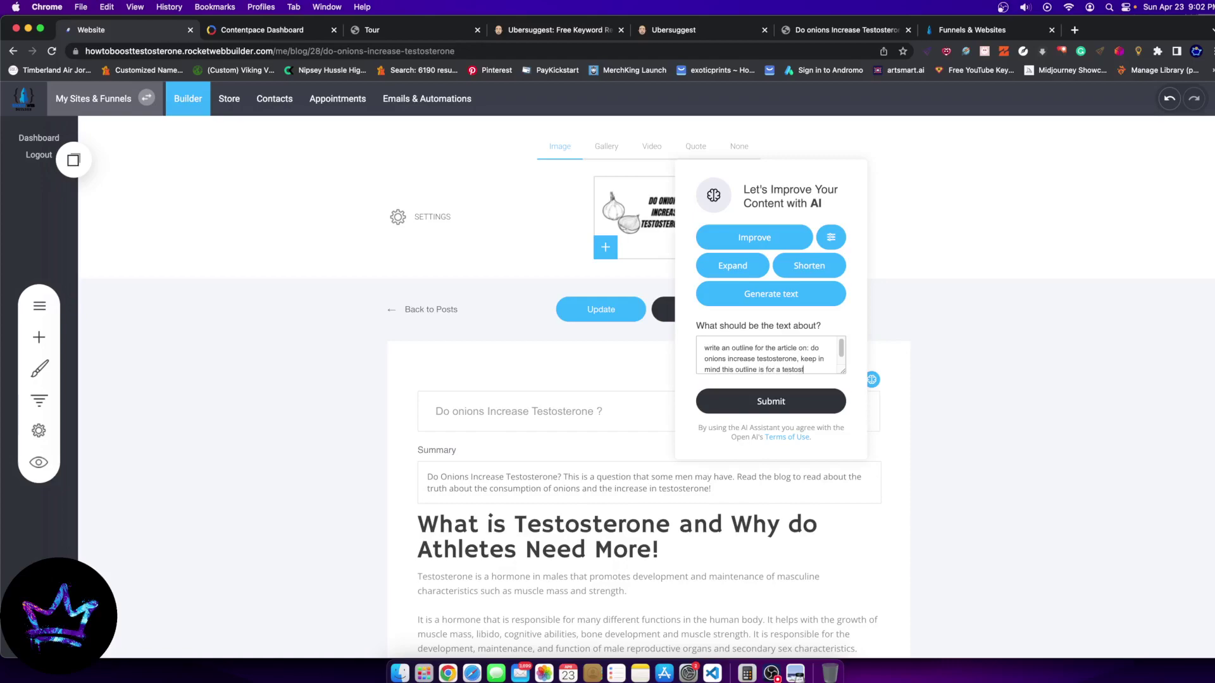
text(mprovement website/blog)
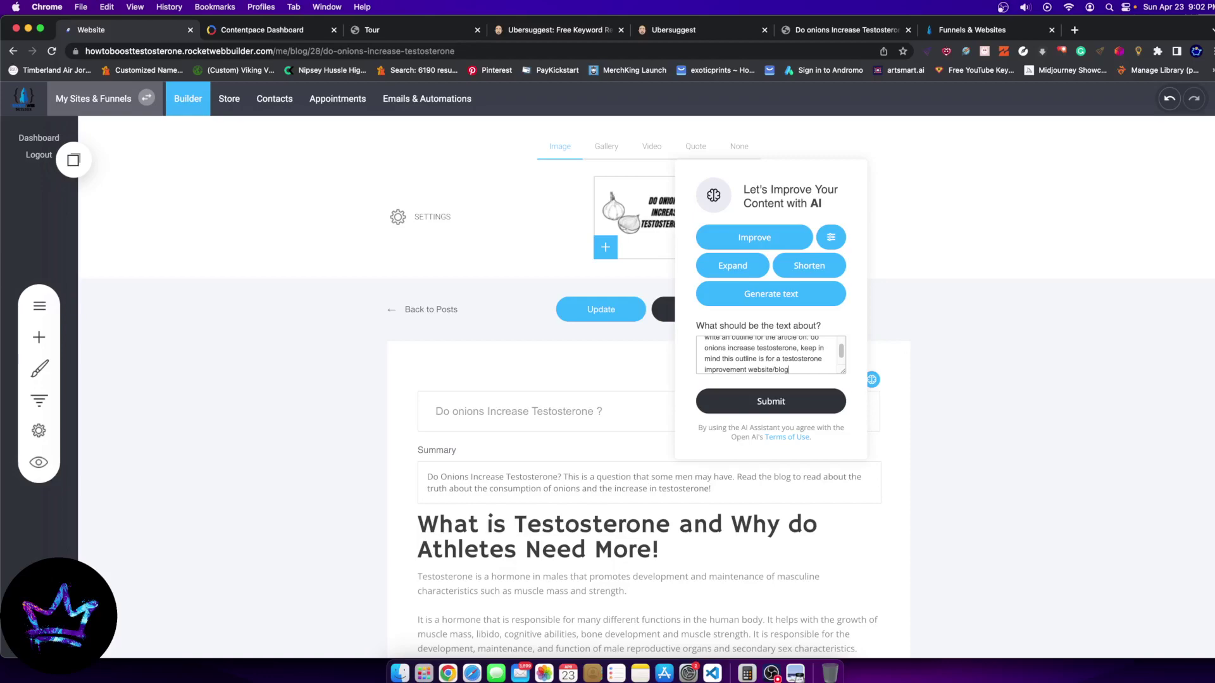
Enlarge the AI prompt box to check the full request and submit it to replace the placeholder text with an outline
scroll(306, 450, down, 20)
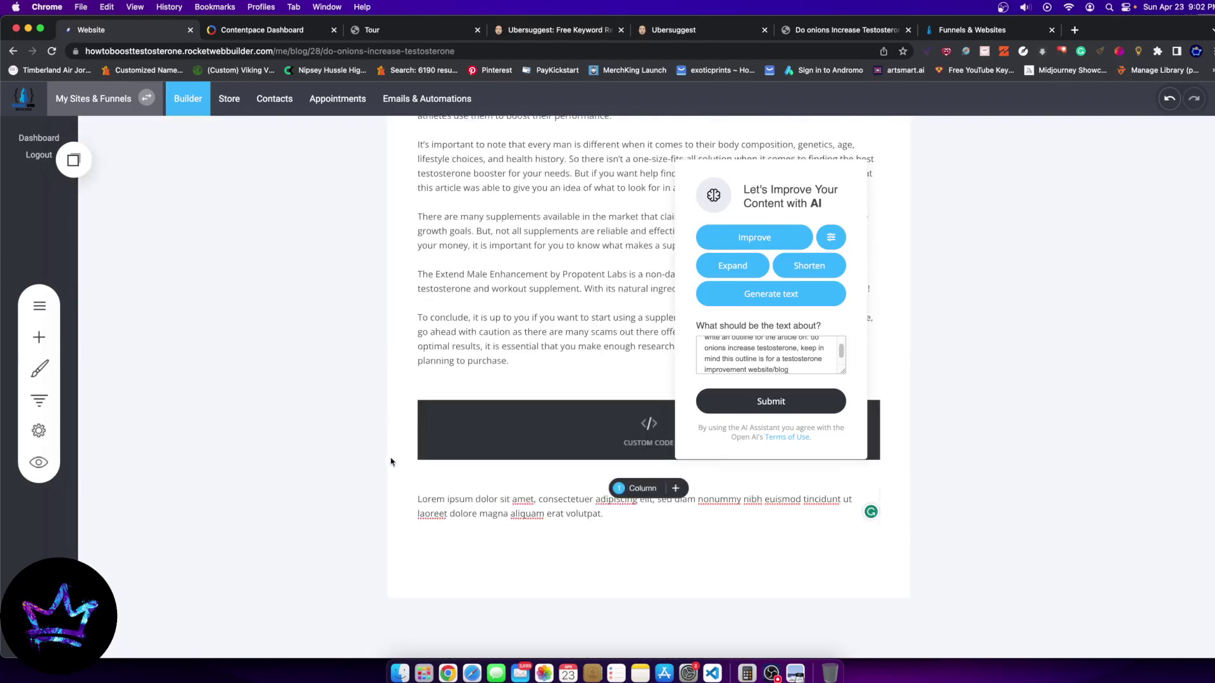
scroll(724, 372, up, 2)
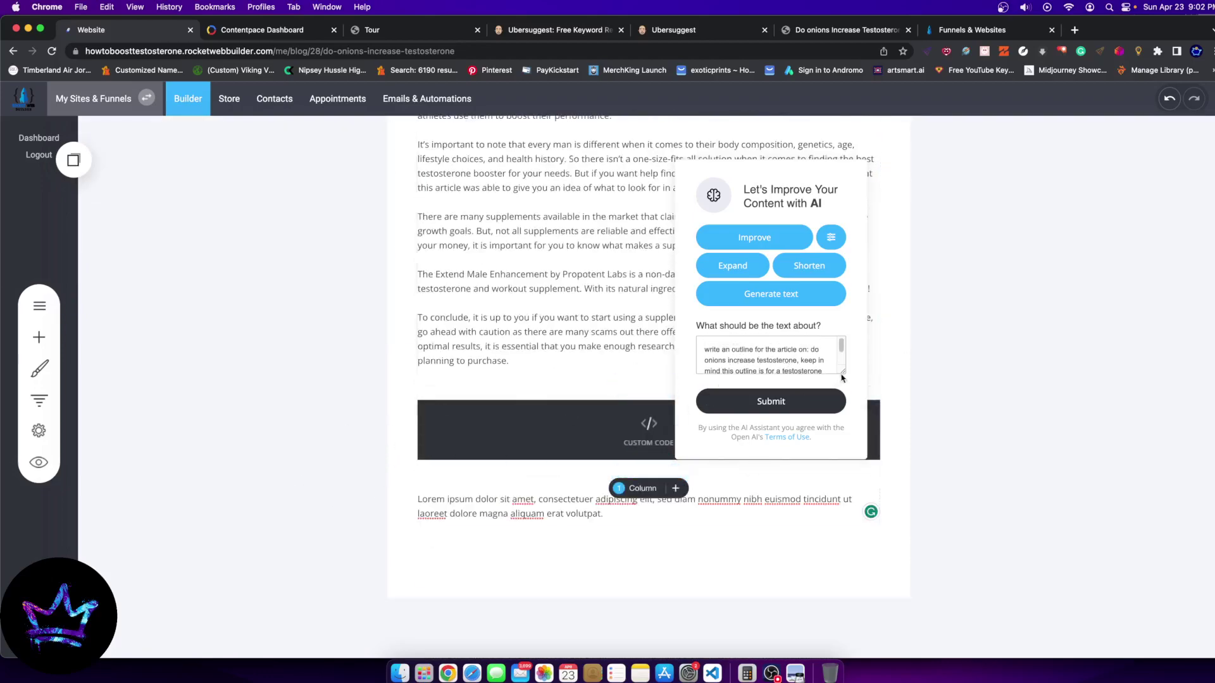
mouse_move(843, 374)
mouse_down()
mouse_move(841, 352)
mouse_move(844, 378)
mouse_up()
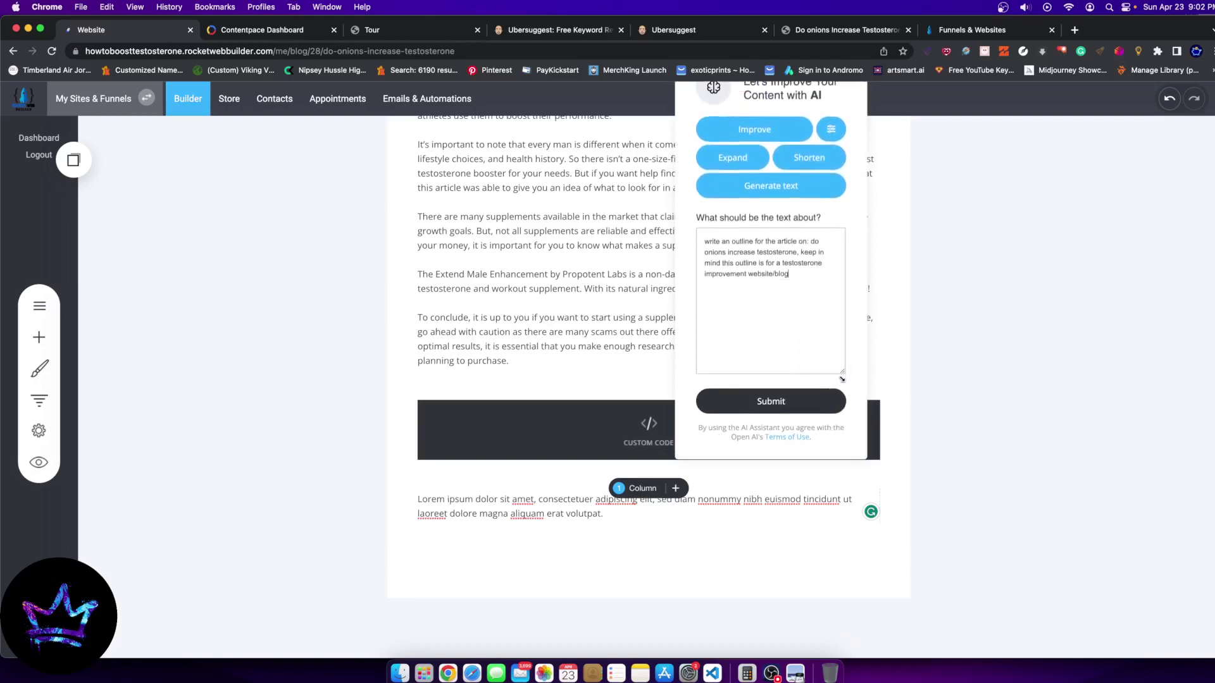
click(783, 402)
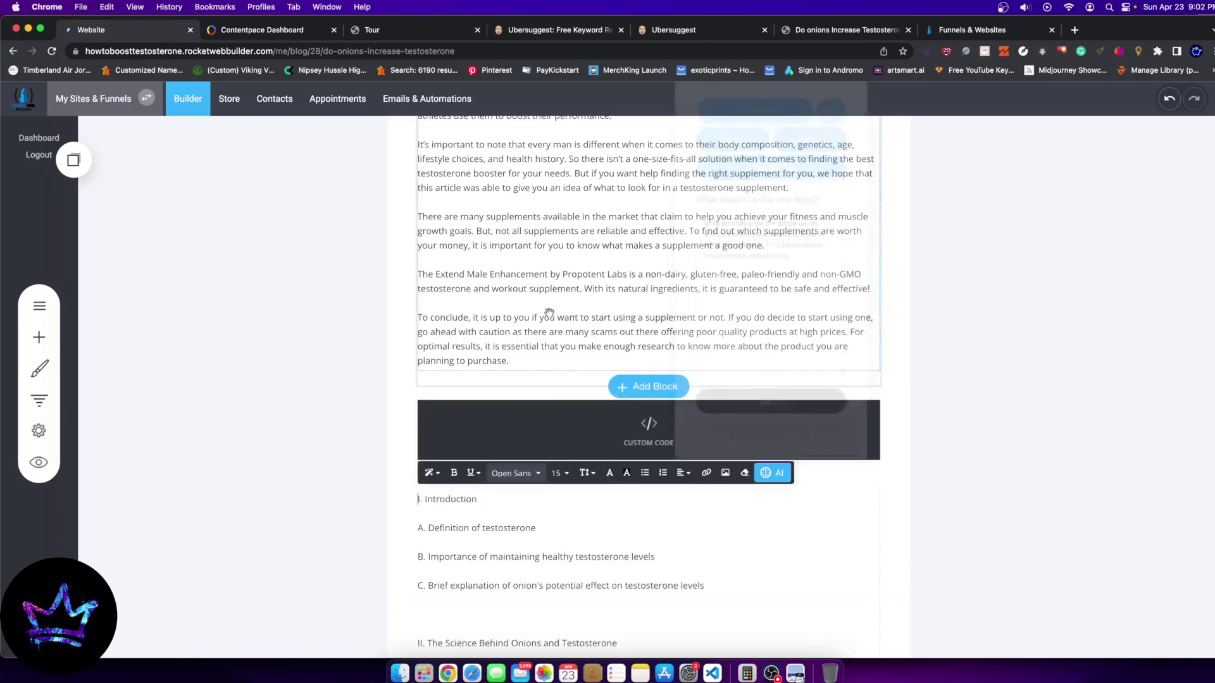
Look through the whole AI-generated outline, from the Introduction down to the Conclusion section
scroll(532, 469, down, 7)
scroll(532, 469, down, 3)
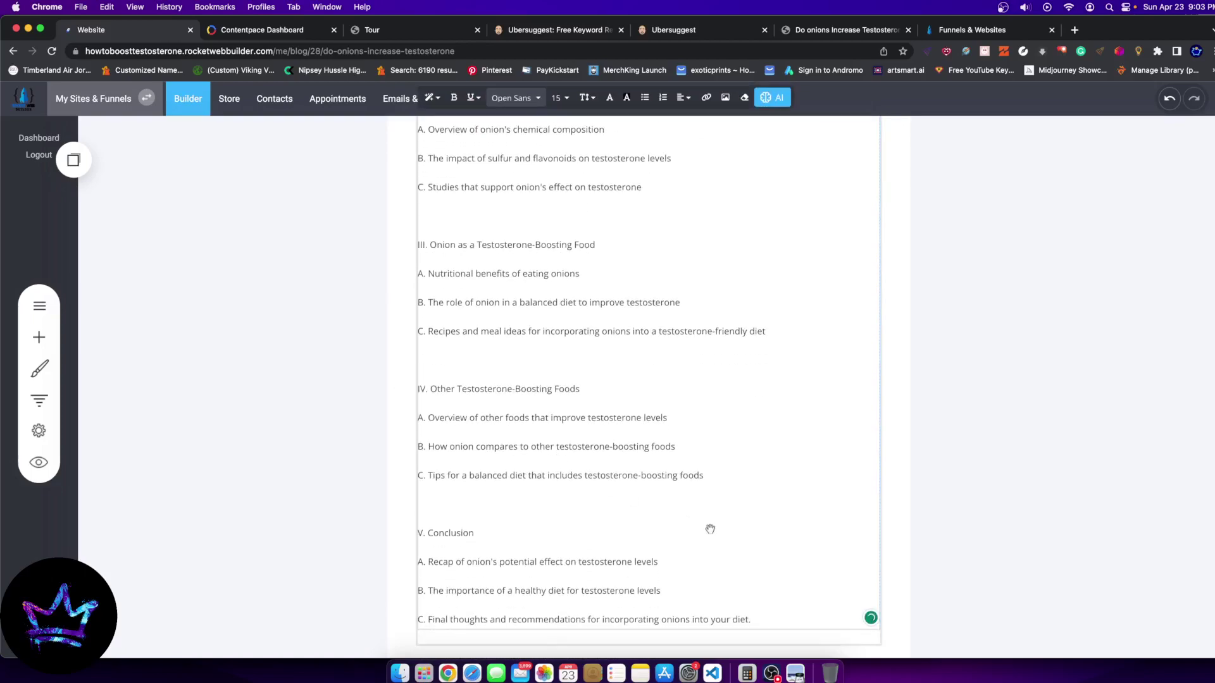
scroll(535, 420, up, 6)
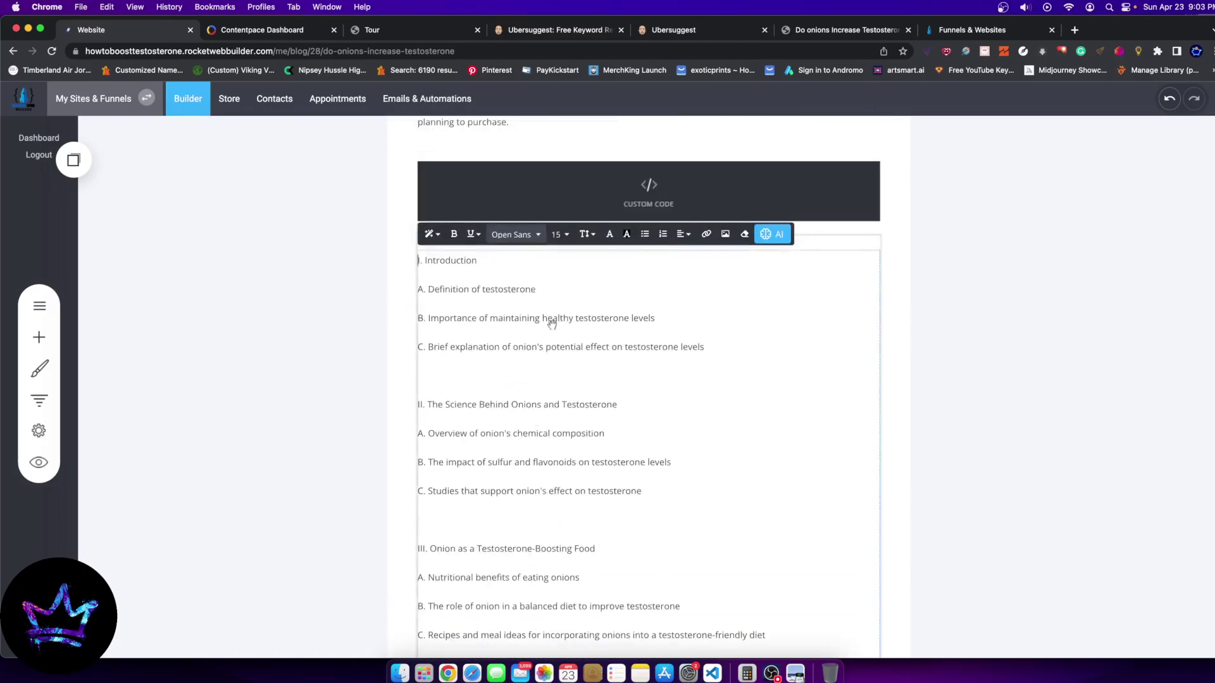
scroll(481, 441, down, 1)
scroll(494, 436, down, 4)
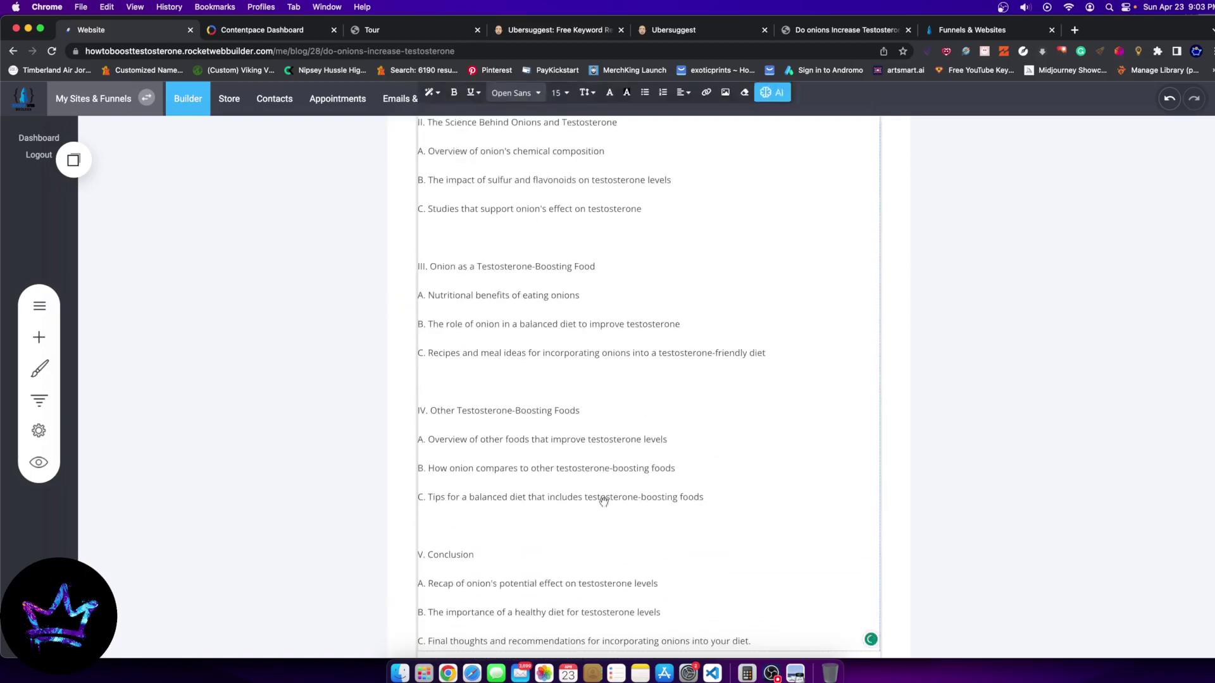
scroll(513, 424, up, 9)
scroll(513, 415, down, 5)
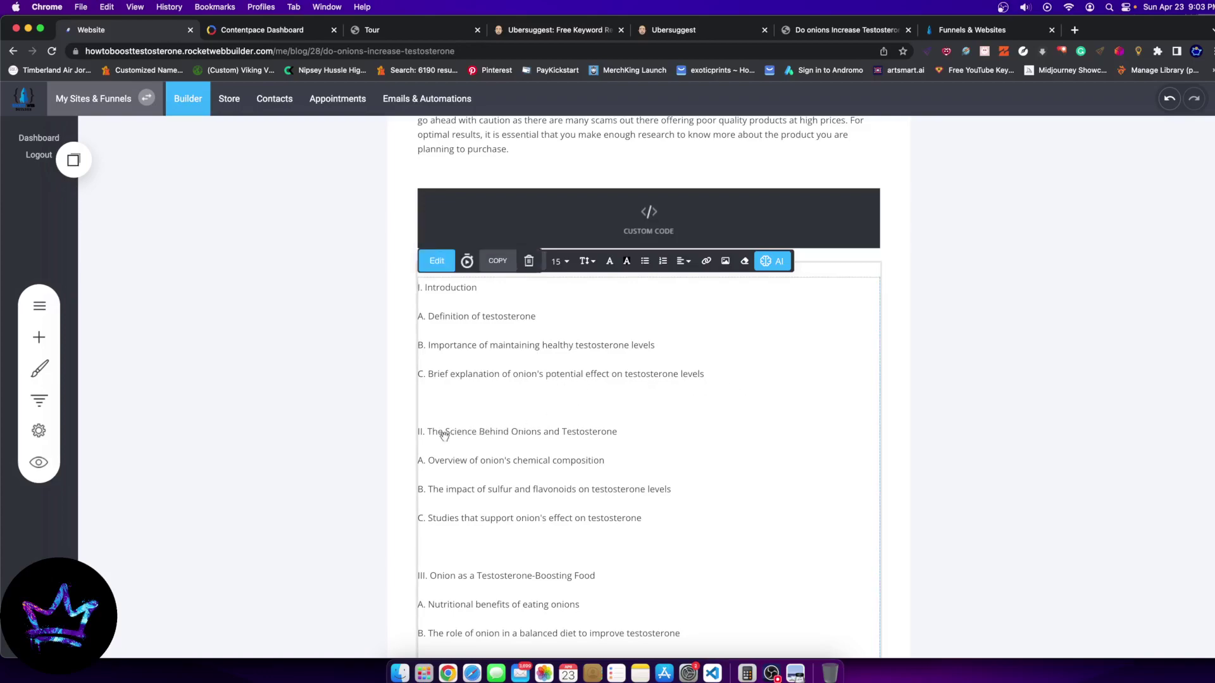
Read the outline's section "The Science Behind Onions and Testosterone" point by point, including its composition, sulfur and flavonoid, and studies items
drag(445, 432, 619, 434)
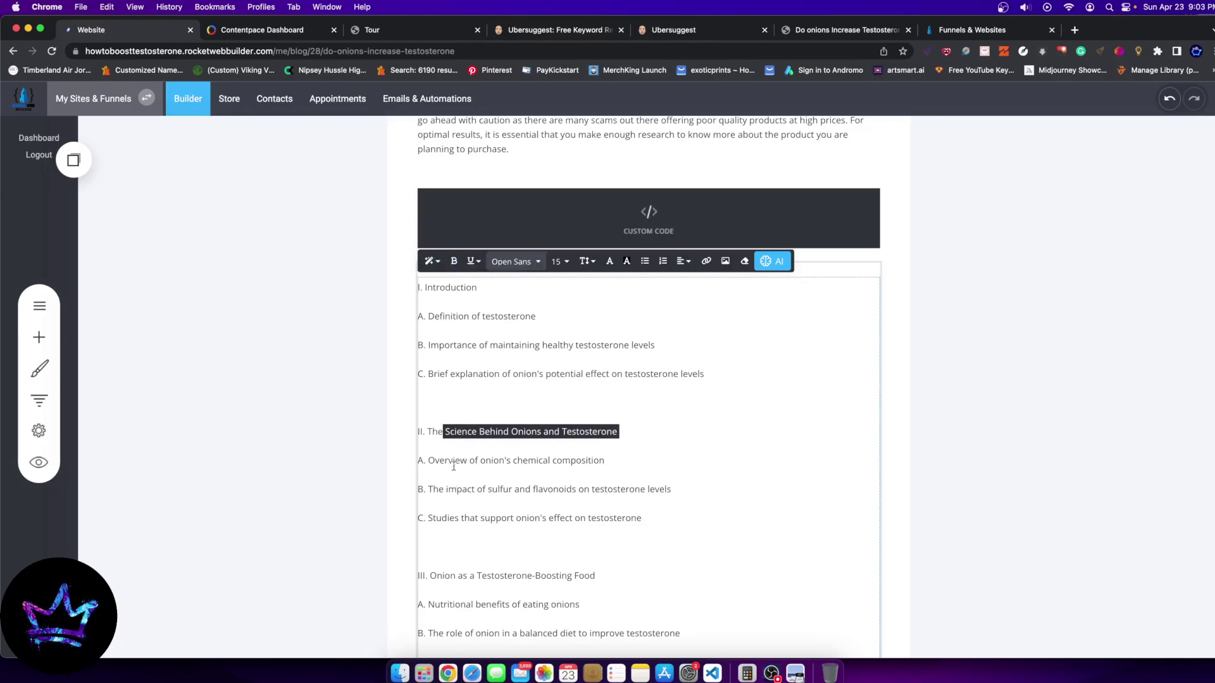
drag(435, 461, 535, 461)
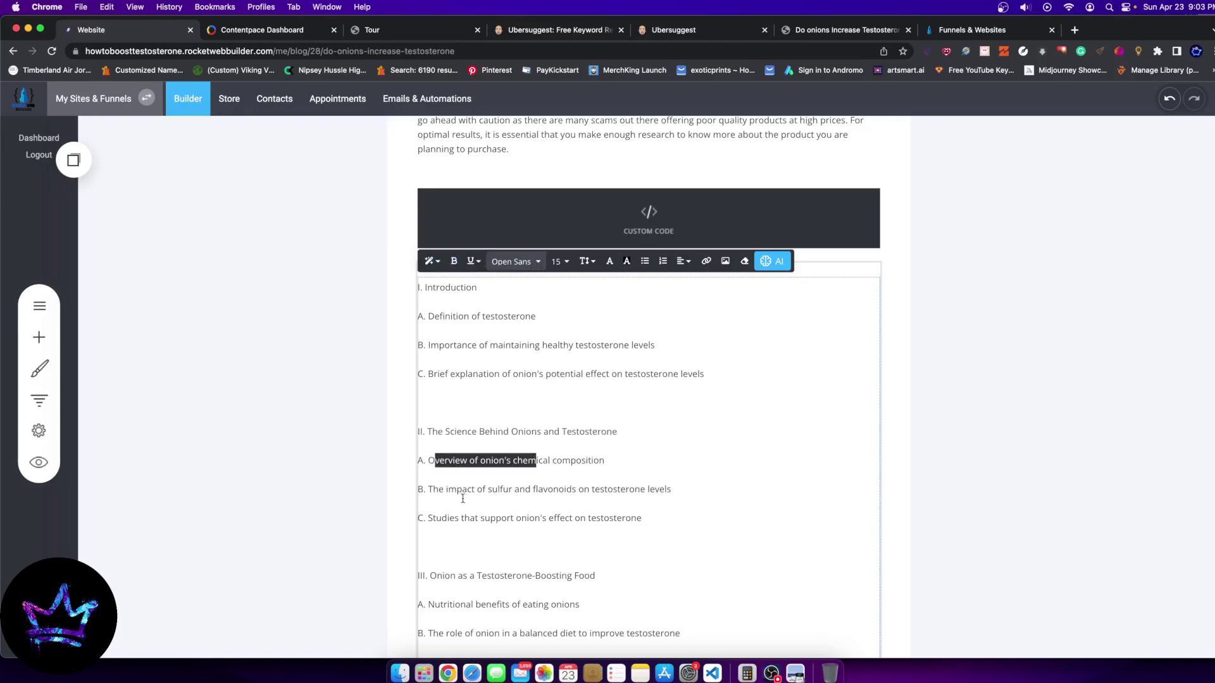
drag(435, 491, 549, 490)
click(582, 491)
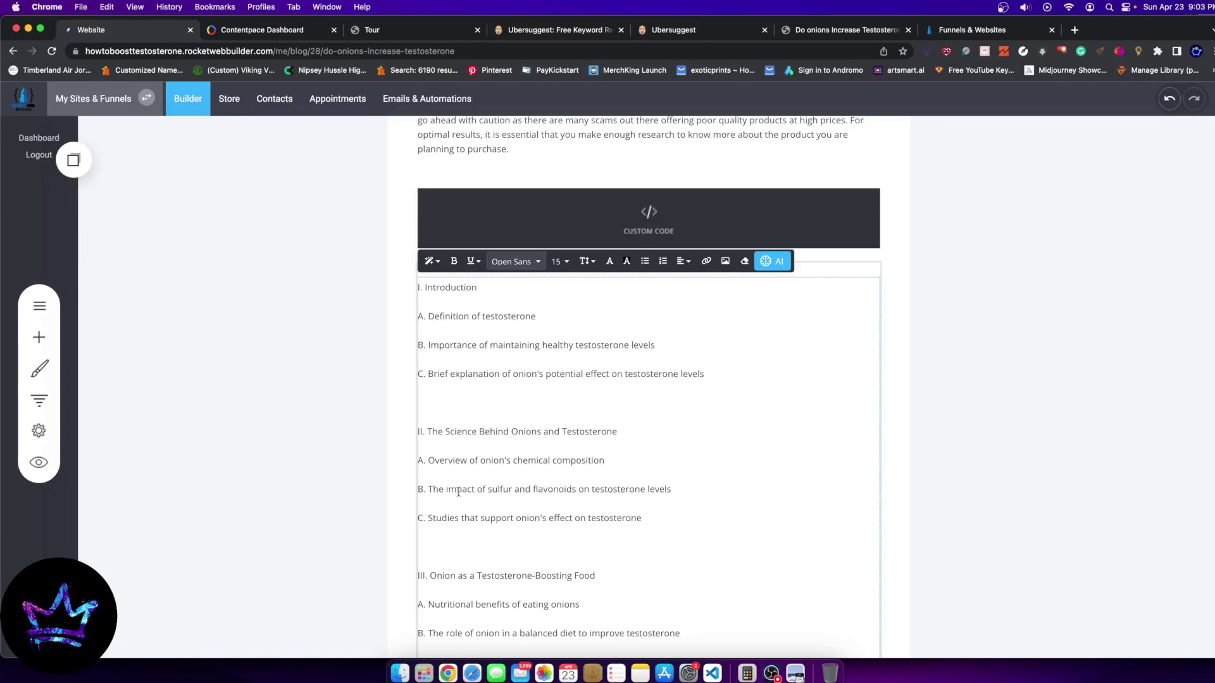
drag(457, 491, 565, 488)
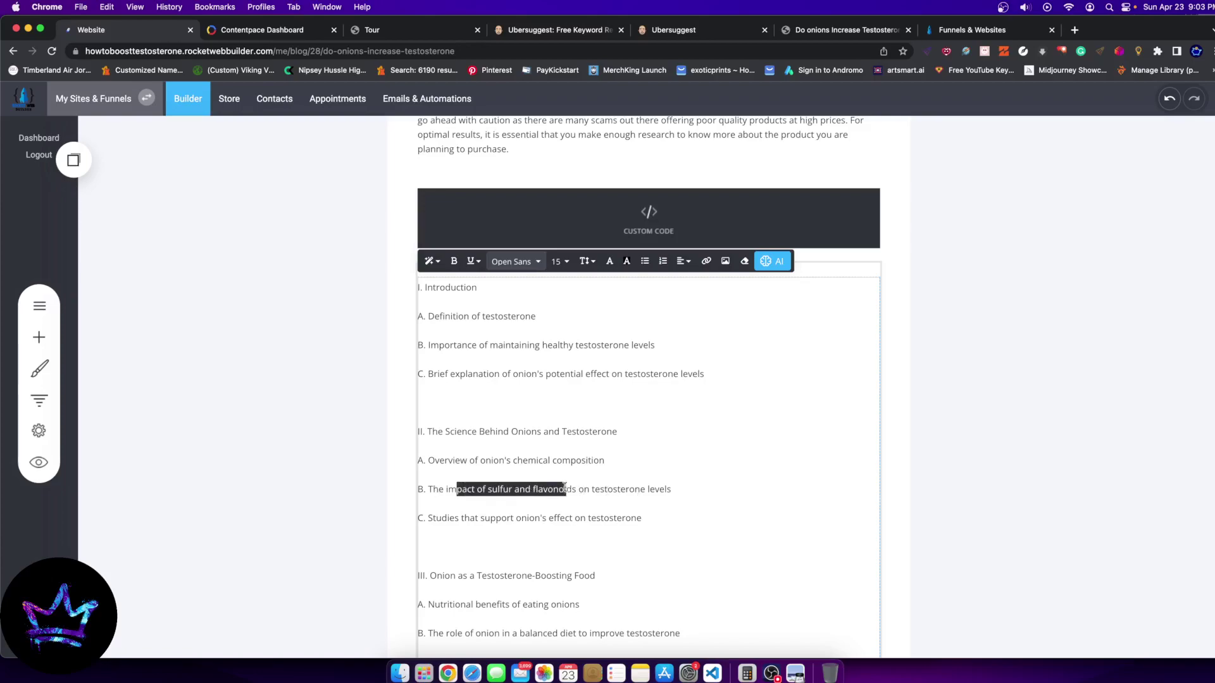
click(452, 496)
drag(436, 490, 520, 490)
click(527, 491)
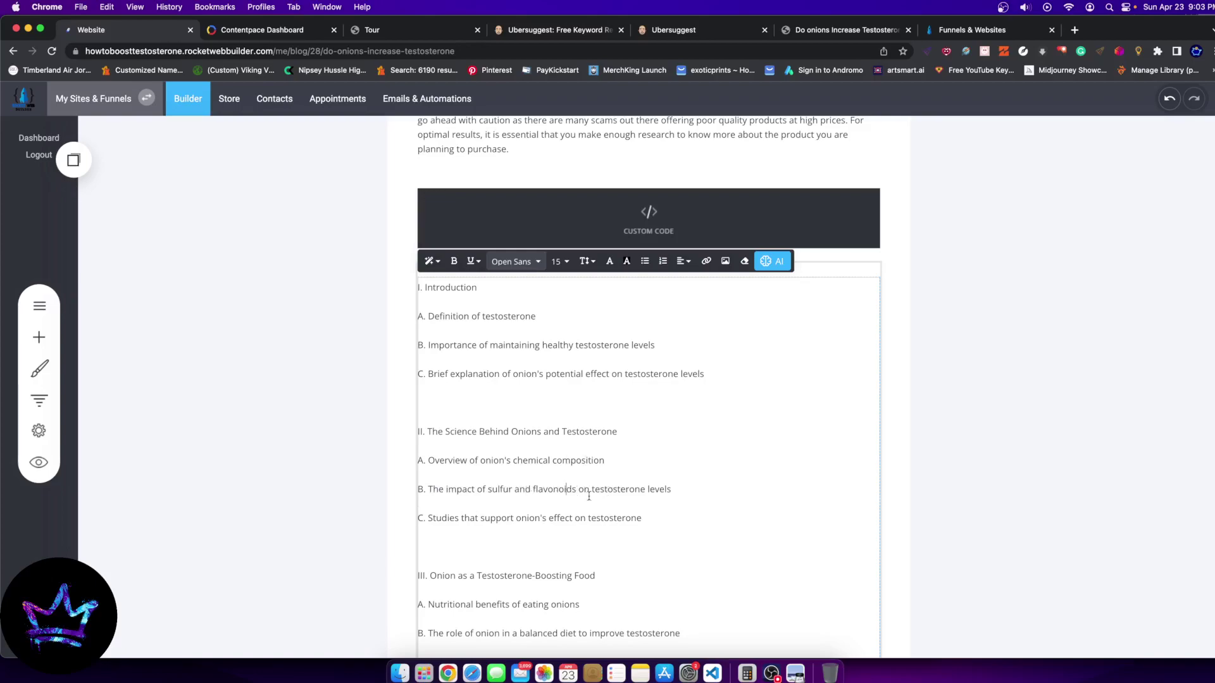
drag(430, 461, 604, 459)
click(462, 461)
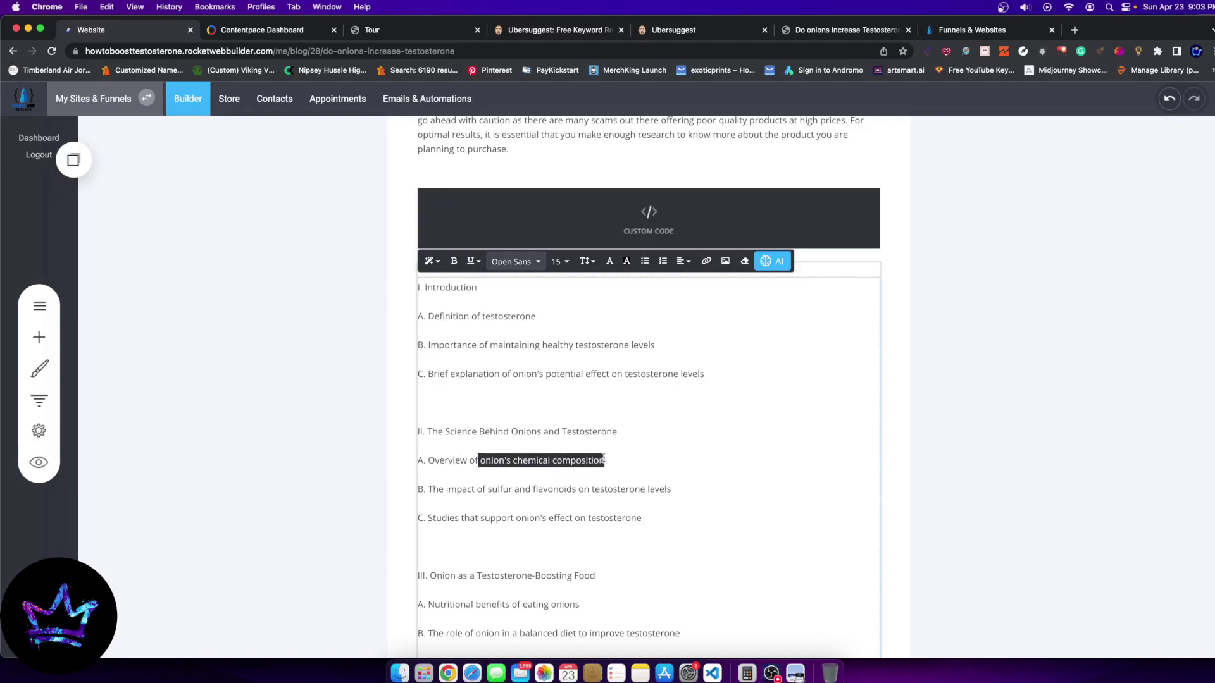
drag(485, 490, 483, 462)
drag(671, 520, 417, 527)
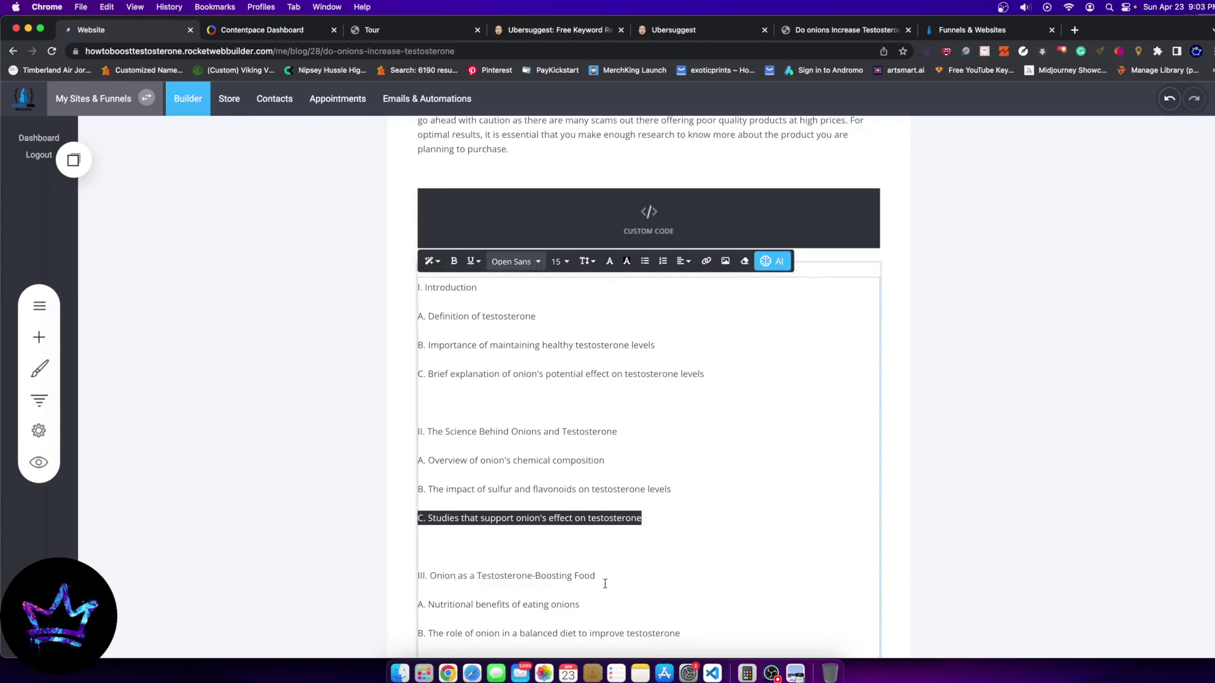
Review the outline from "Onion as a Testosterone-Boosting Food" through the remaining sections to the Conclusion
drag(605, 582, 416, 578)
scroll(538, 526, down, 3)
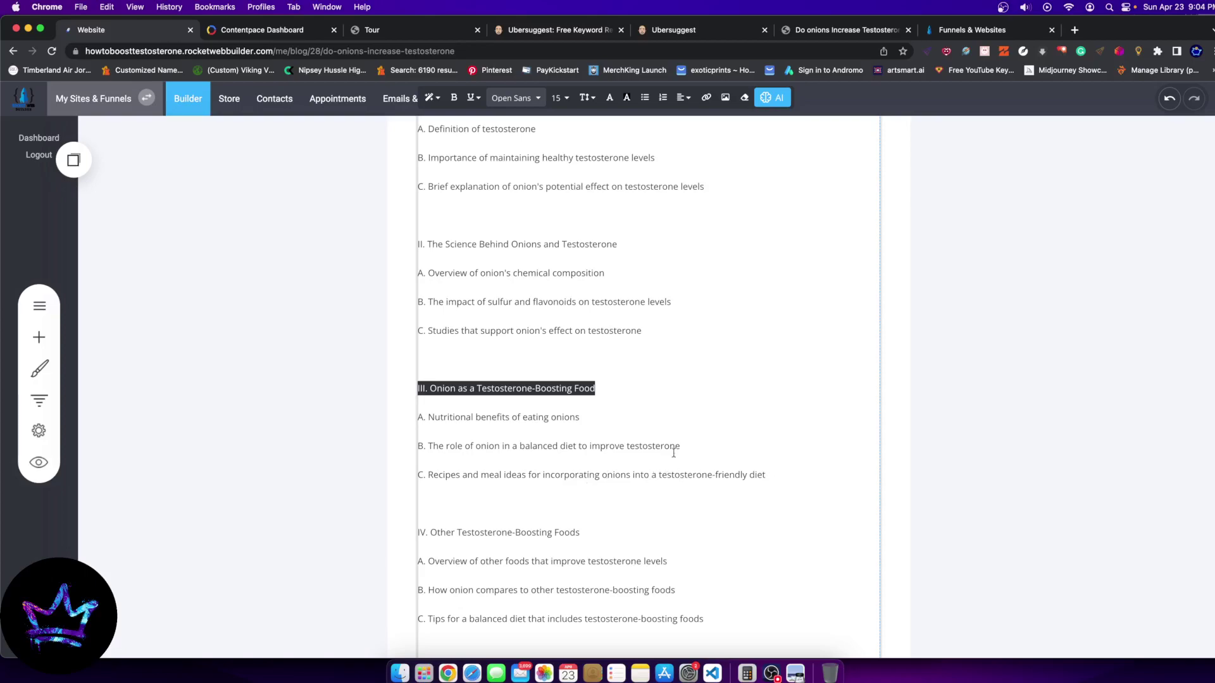
scroll(538, 532, up, 1)
scroll(526, 480, down, 4)
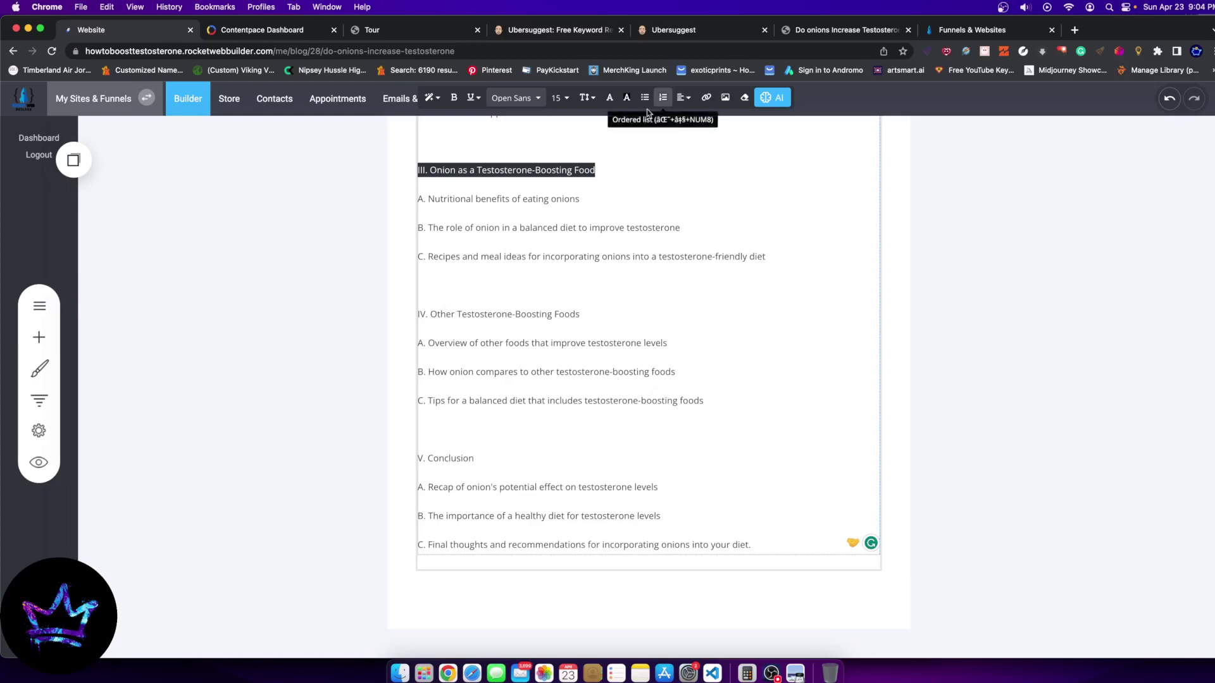
key(super+3)
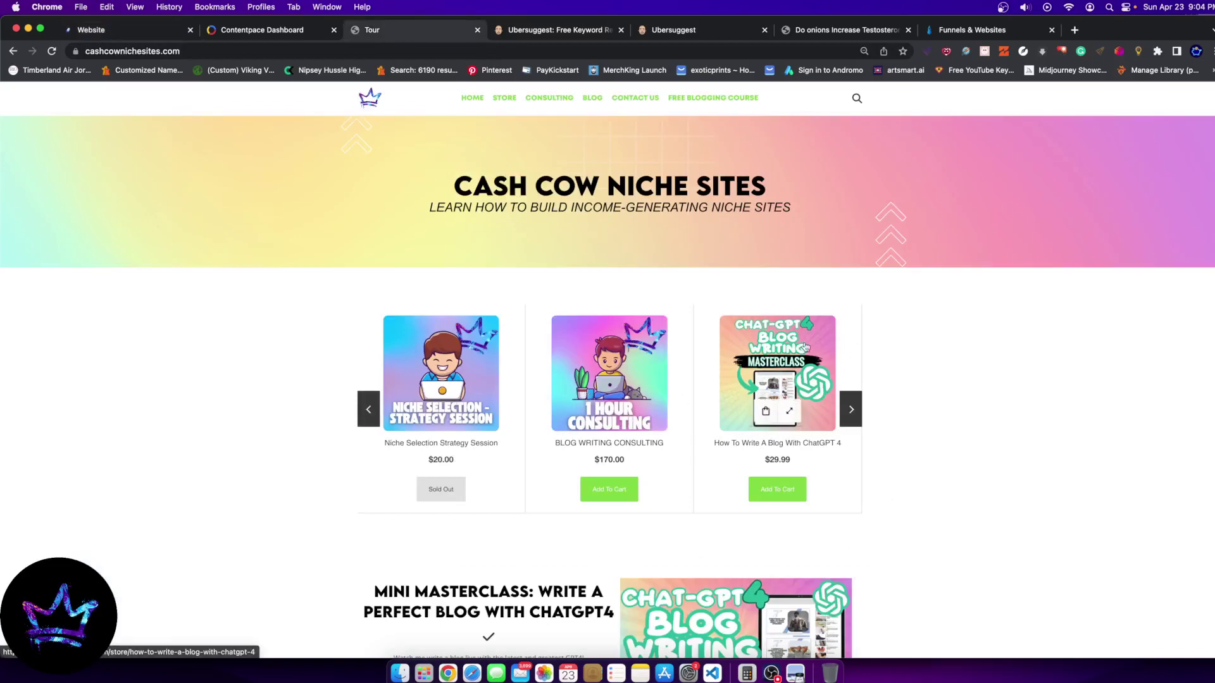
click(272, 28)
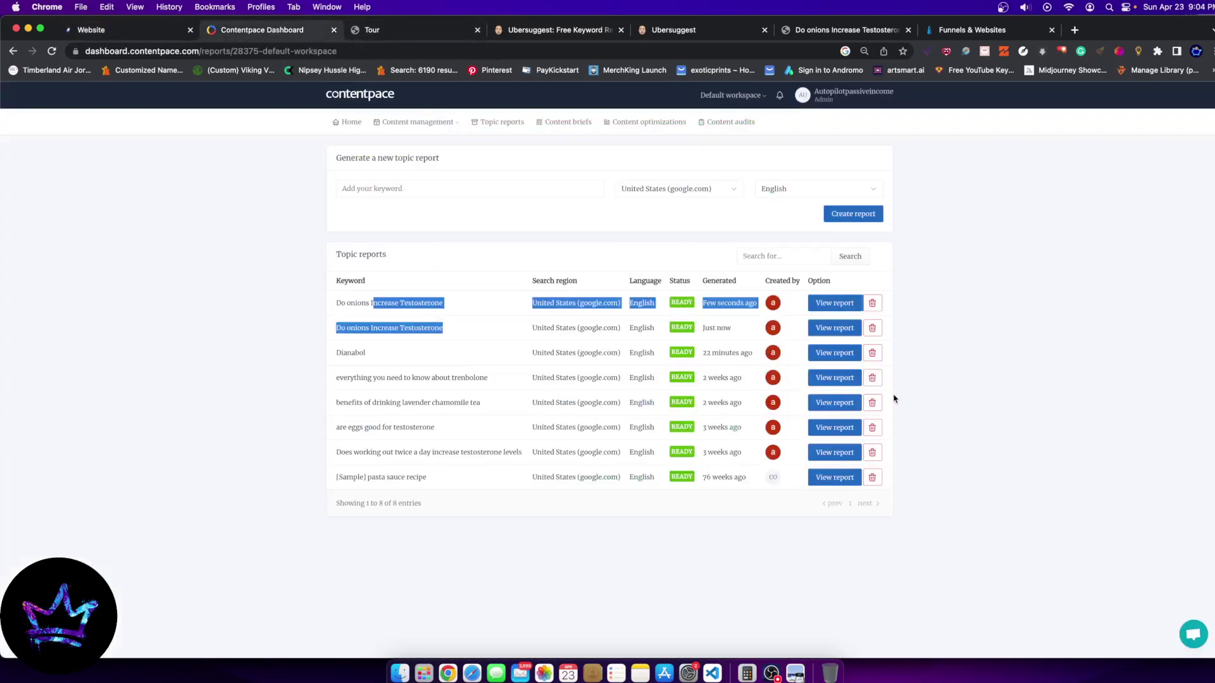
click(423, 31)
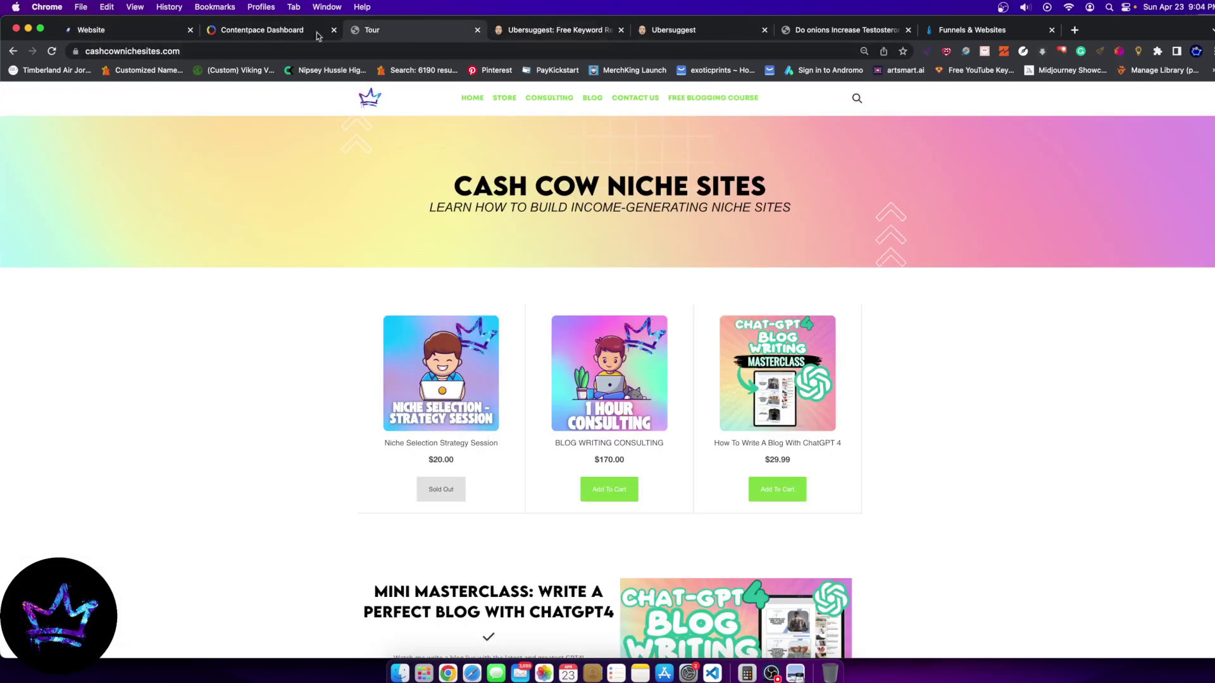
click(138, 36)
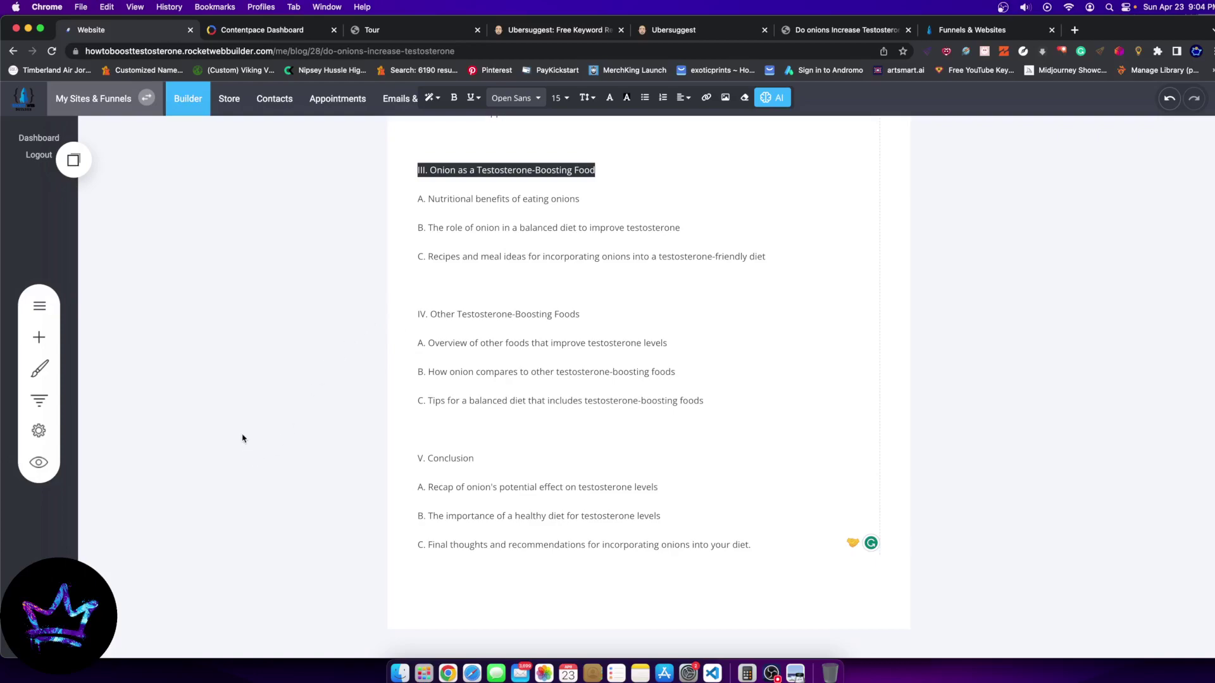
Compare the existing article content, from the opening testosterone section to the conclusion, with the outline at the end of the post
scroll(814, 426, up, 20)
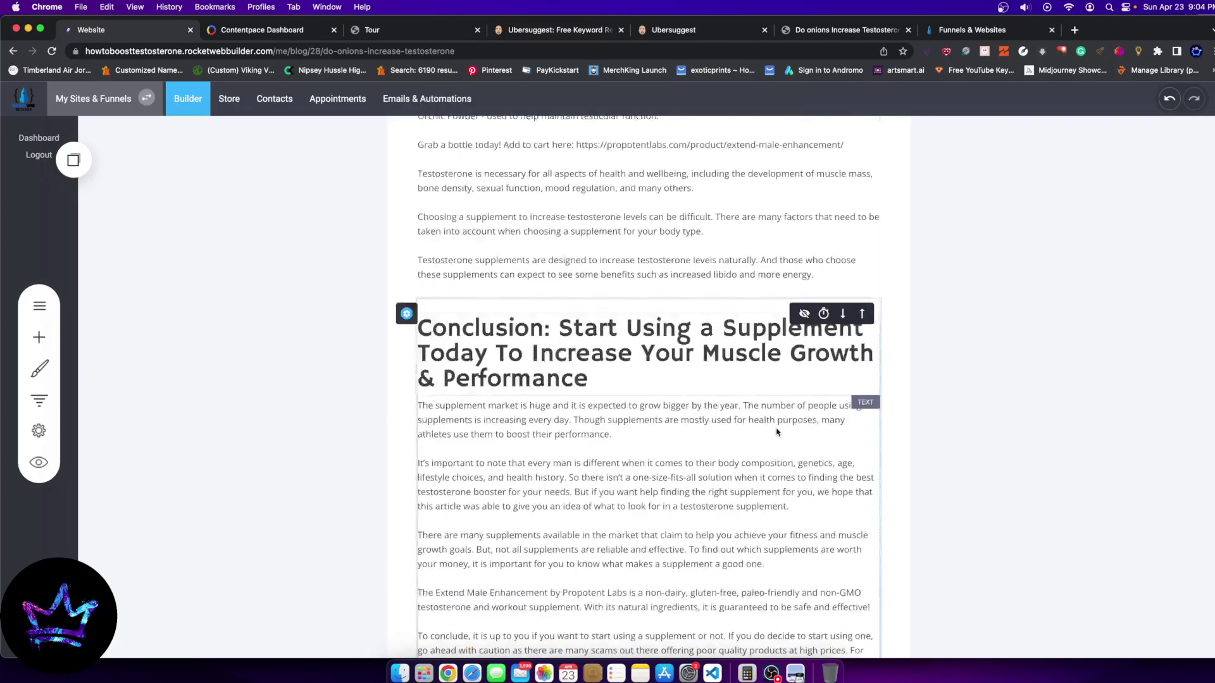
scroll(465, 299, up, 10)
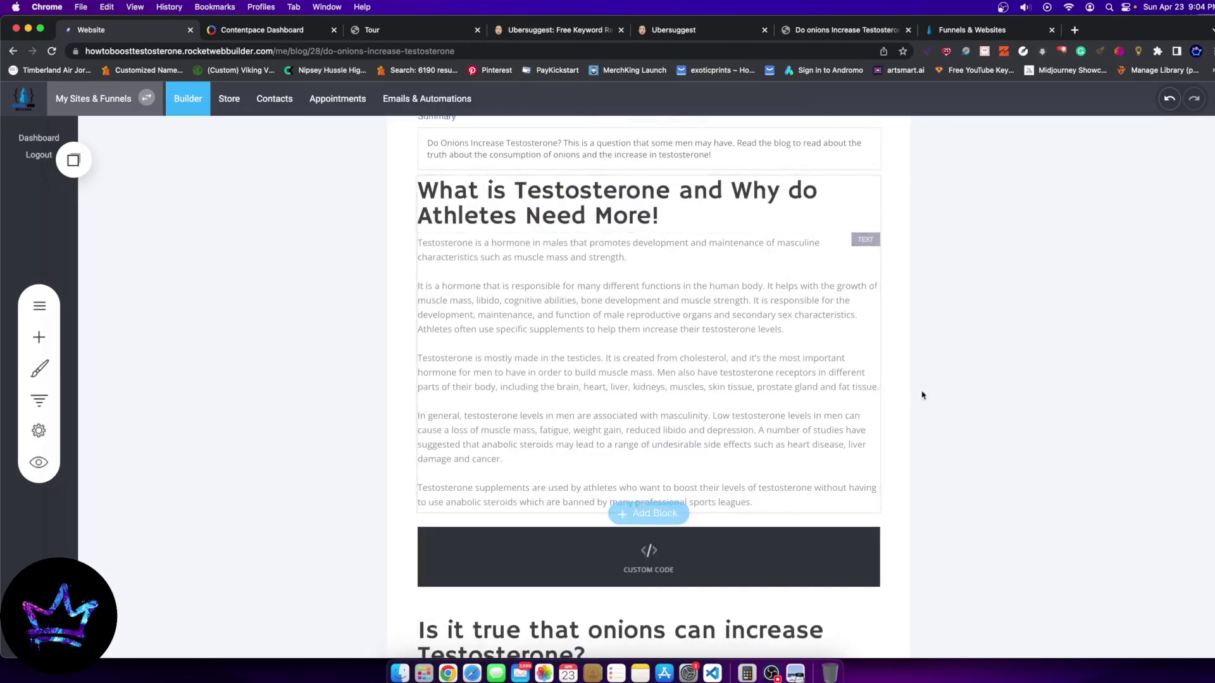
scroll(672, 403, down, 15)
scroll(672, 403, down, 10)
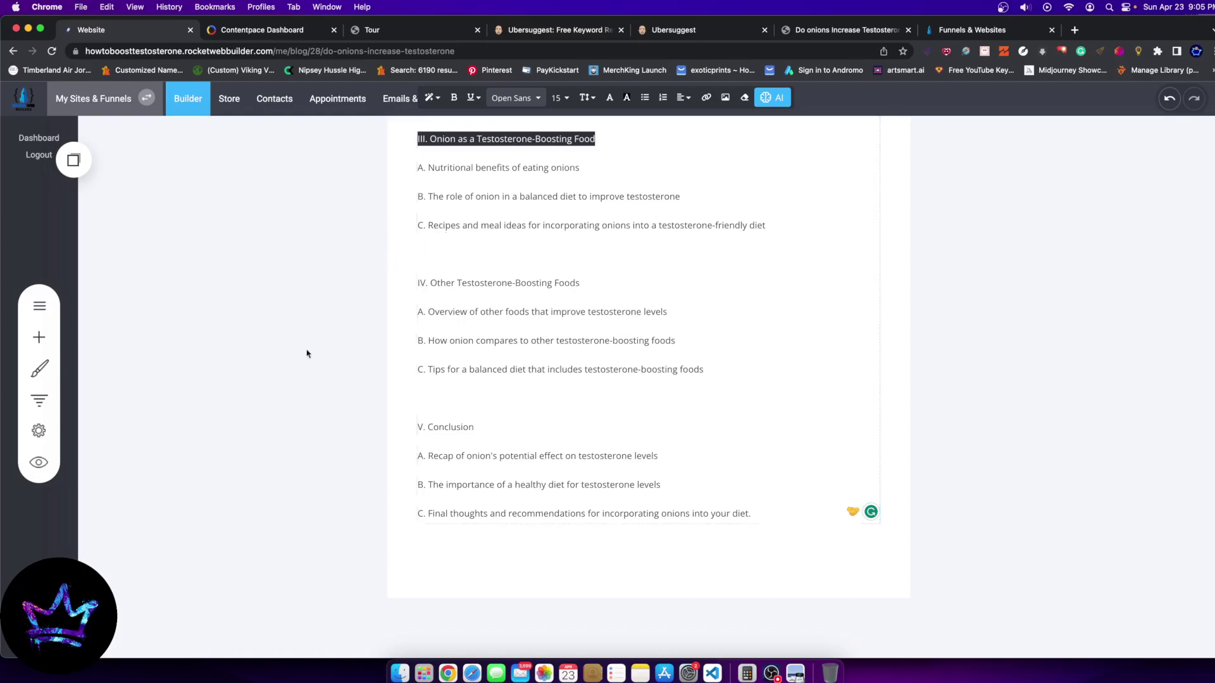
Read the outline's "Other Testosterone-Boosting Foods" items on how onion compares to other foods and on balanced diet tips
drag(430, 341, 629, 345)
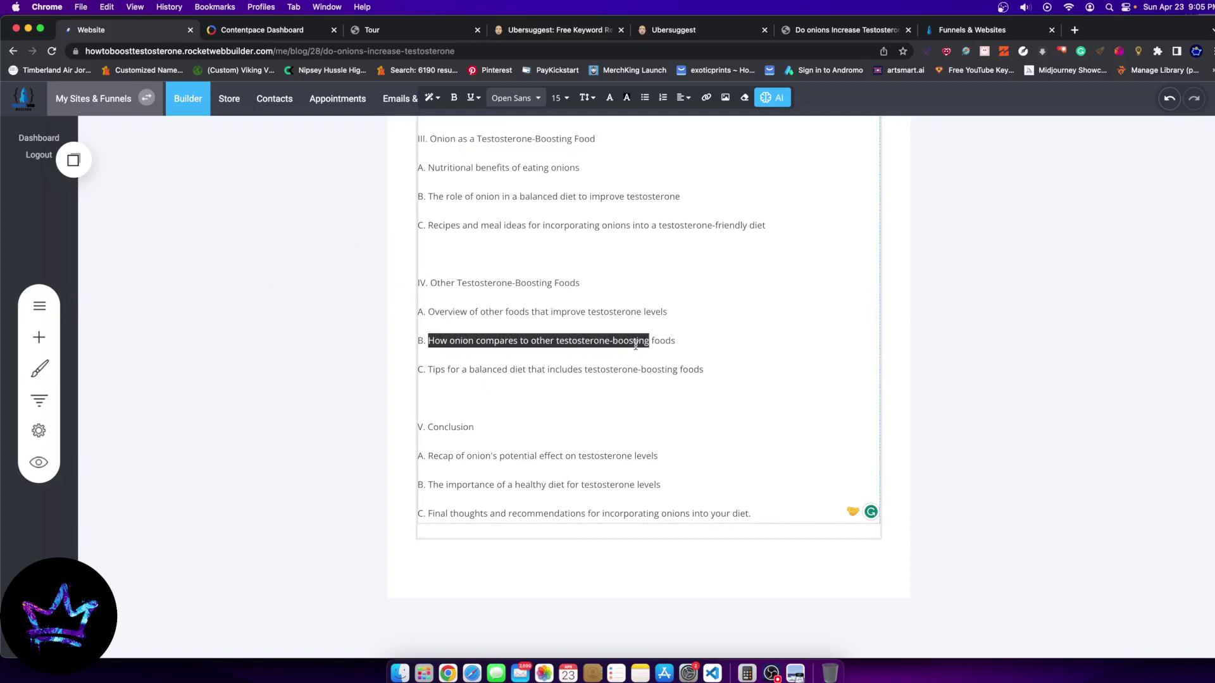
drag(435, 371, 495, 373)
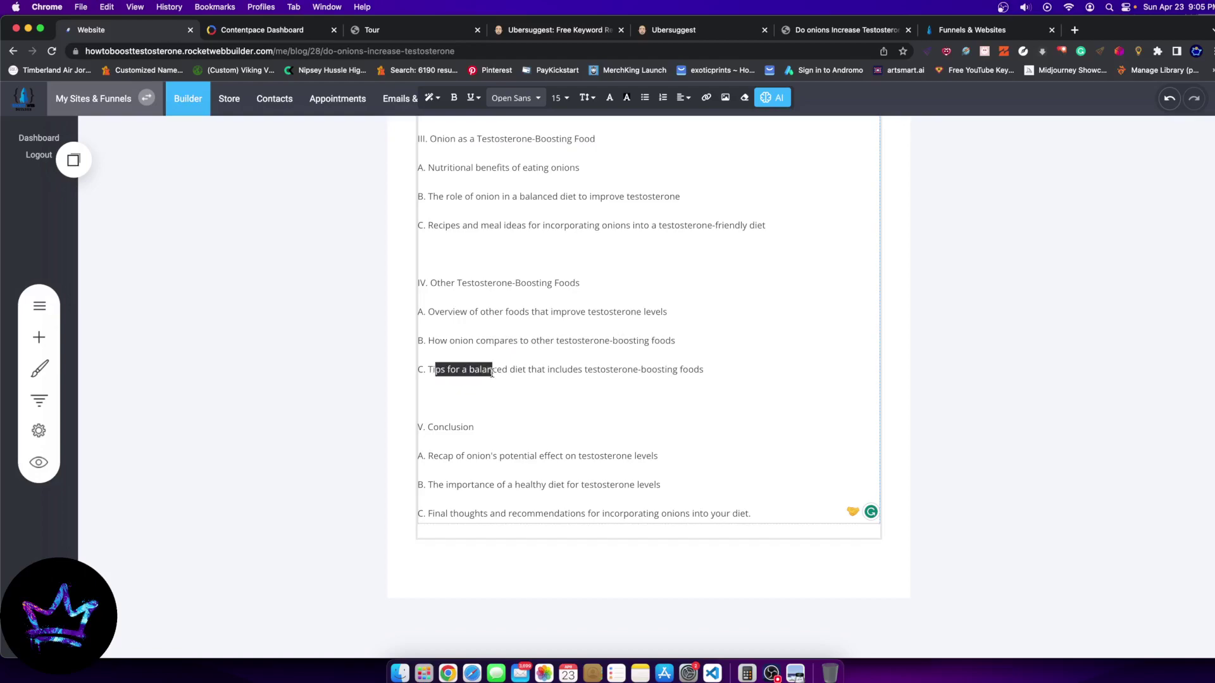
click(495, 374)
click(429, 340)
drag(430, 340, 633, 346)
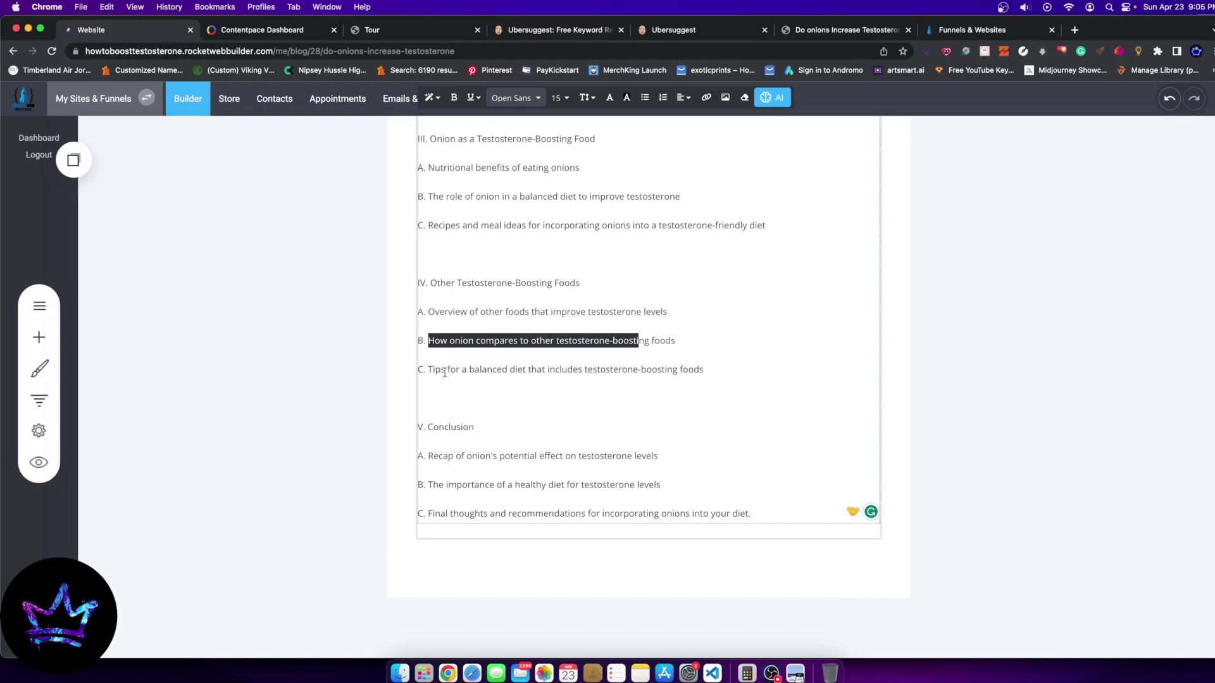
drag(672, 344, 428, 343)
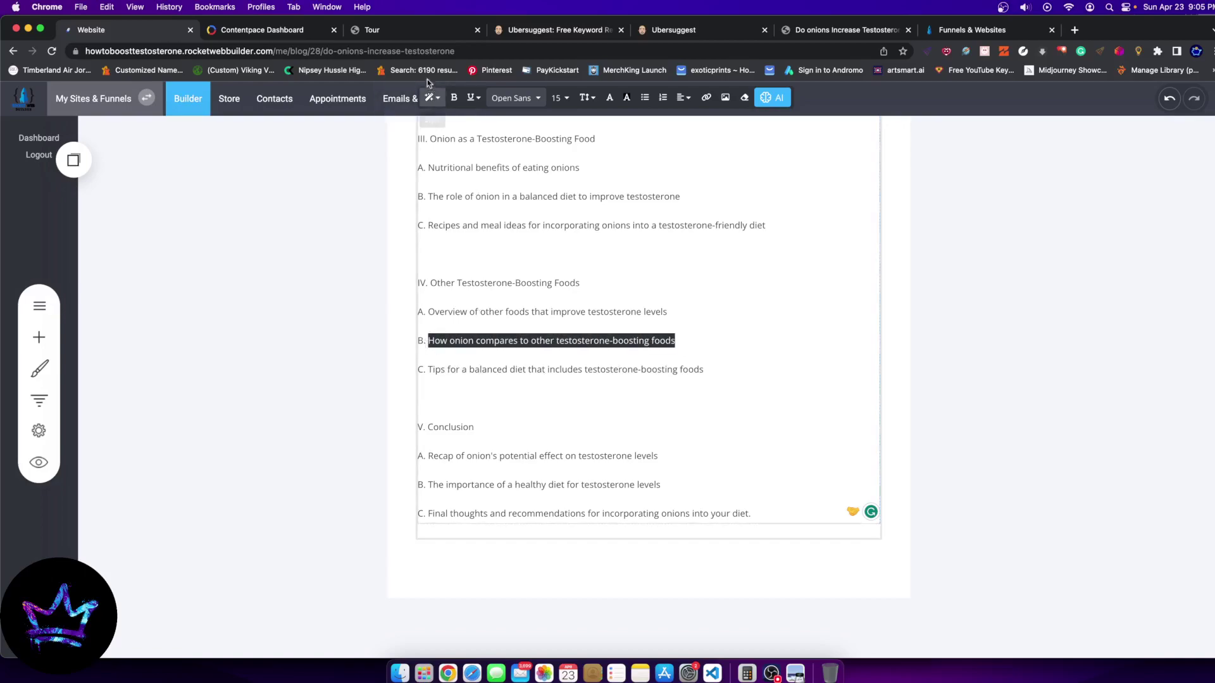
Switch to the published "Do onions Increase Testosterone" post and skim it from the header image to the comment form
click(418, 30)
key(ctrl+Tab)
key(ctrl+Tab)
key(ctrl+Tab)
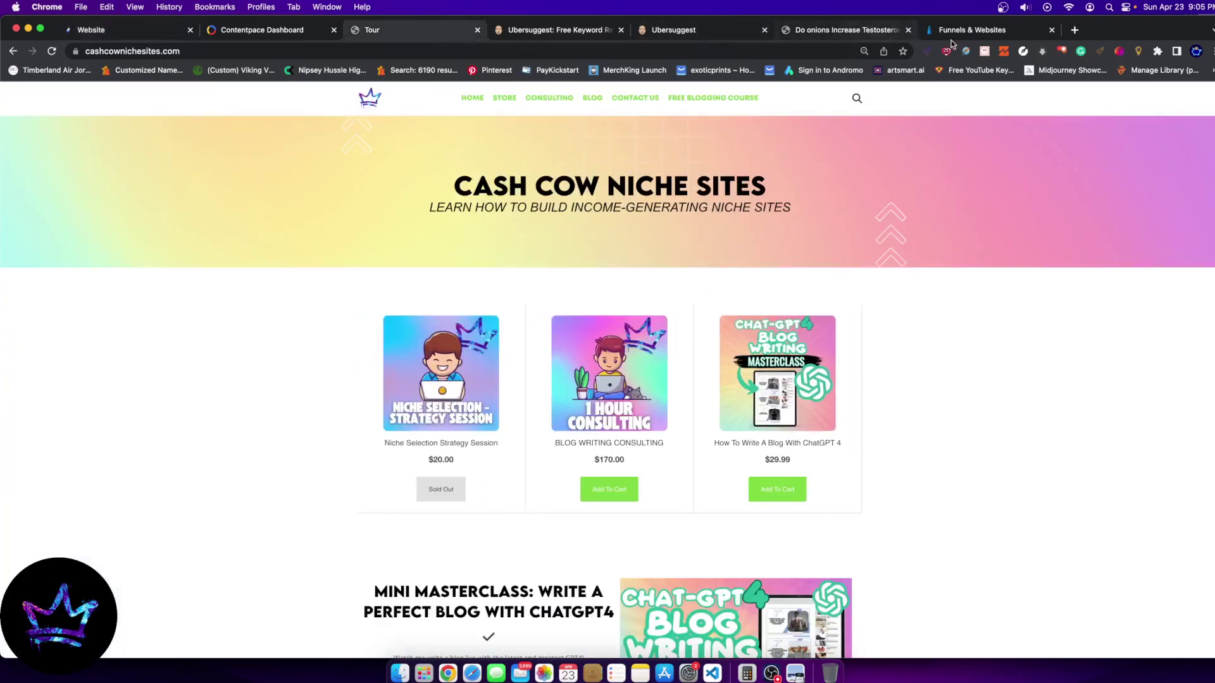
scroll(689, 214, up, 5)
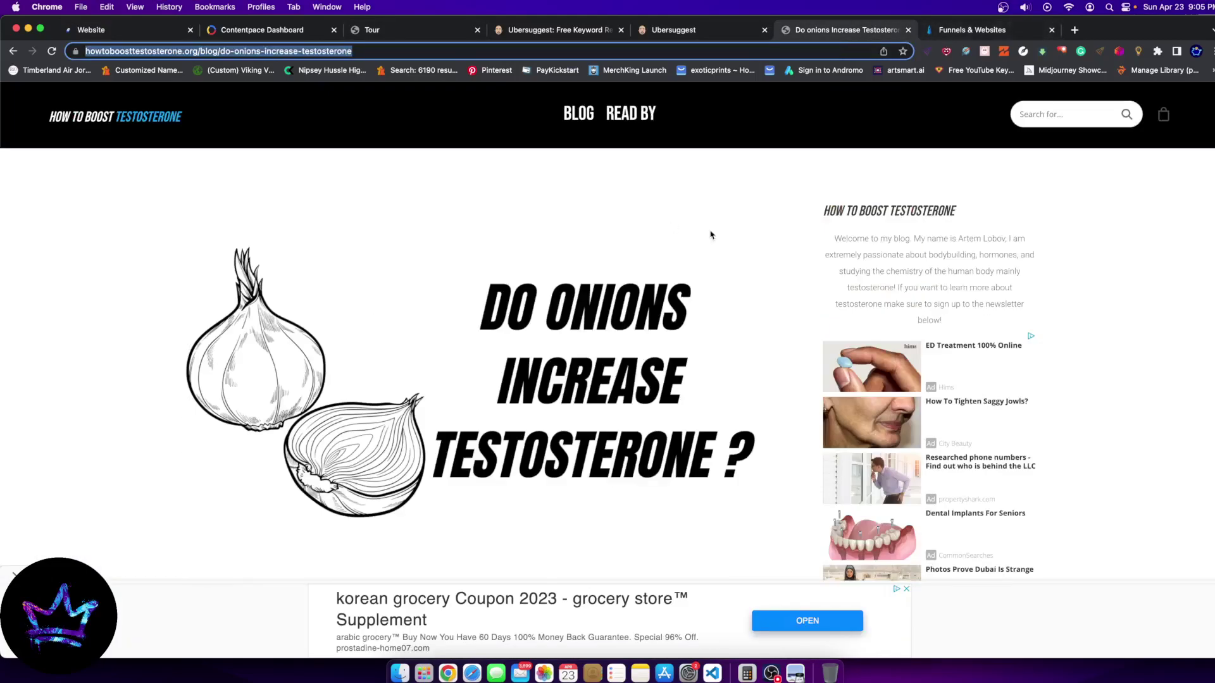
scroll(572, 315, down, 20)
scroll(571, 314, down, 10)
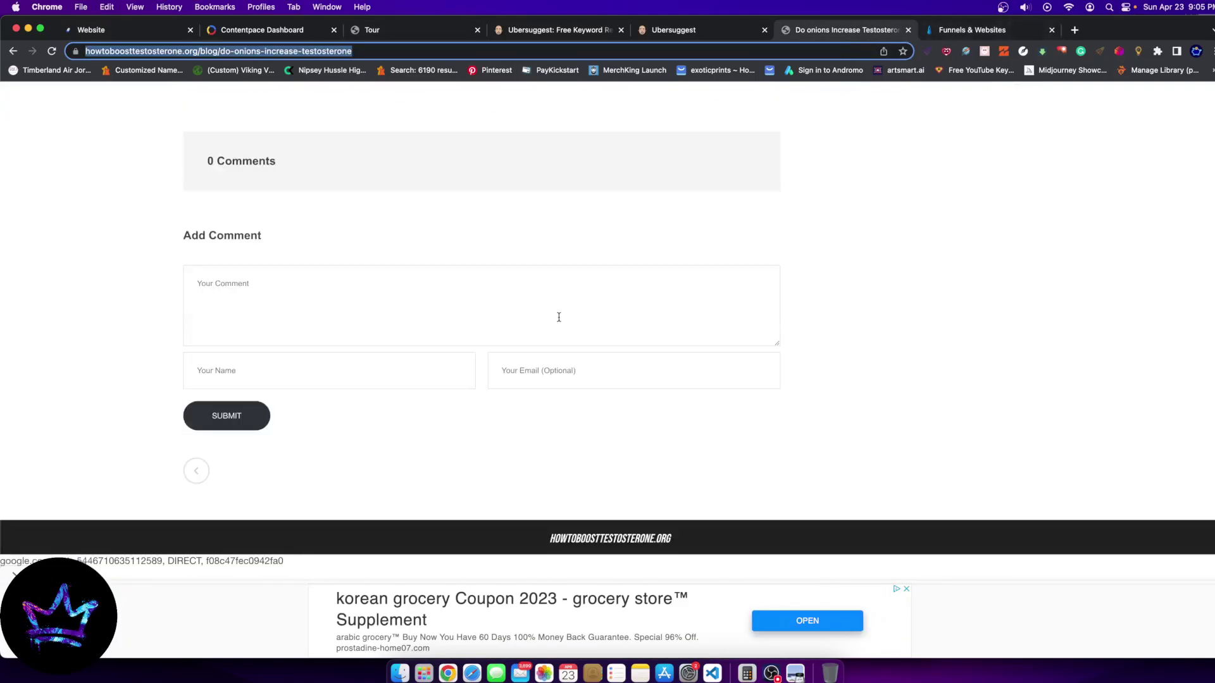
scroll(347, 284, up, 20)
scroll(888, 215, up, 10)
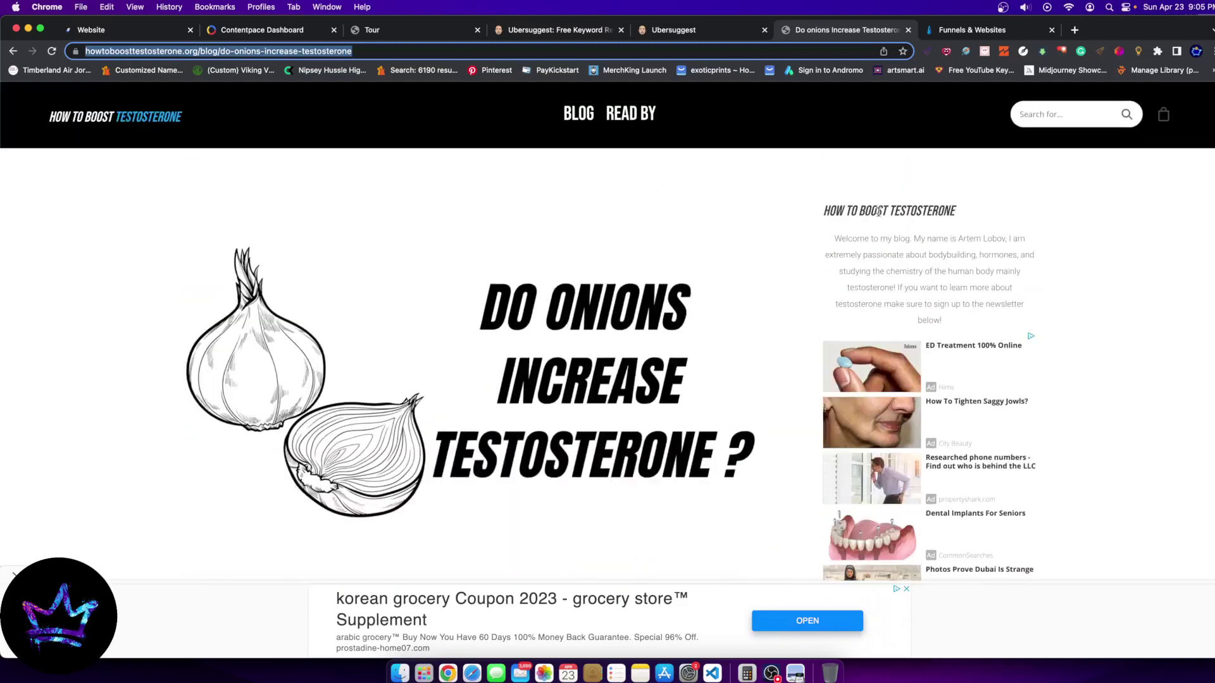
Search the published blog for "clove" and open the post "Does clove increase testosterone?"
click(1068, 114)
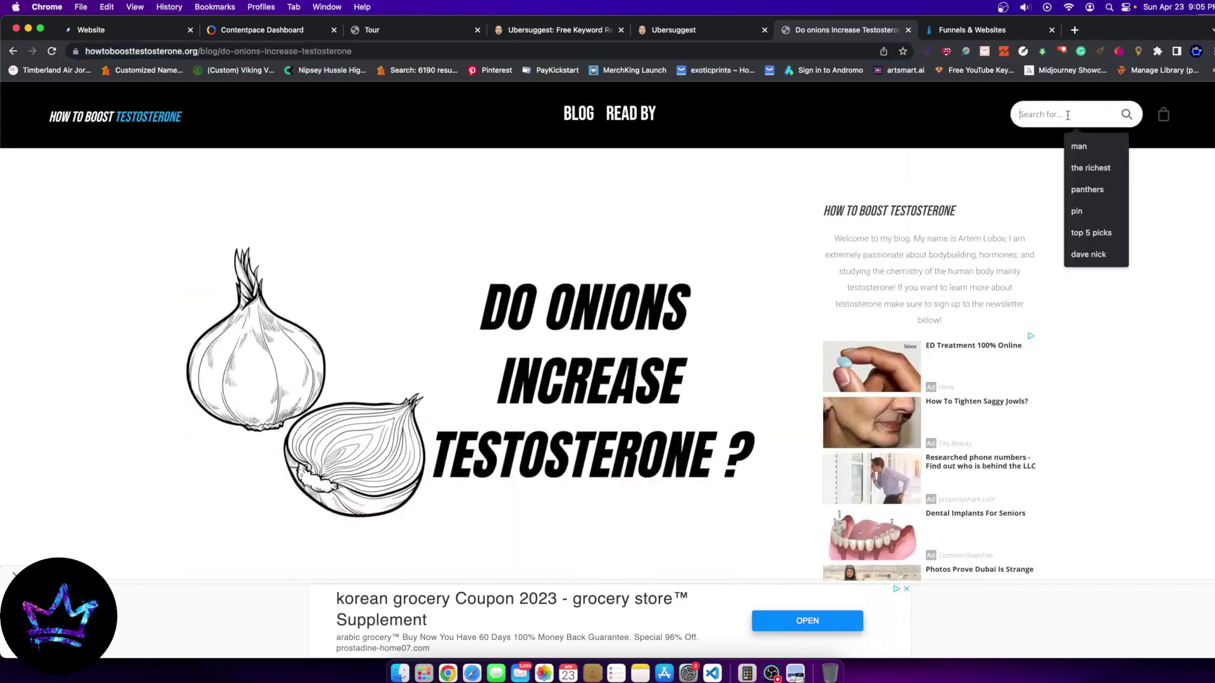
text(clove)
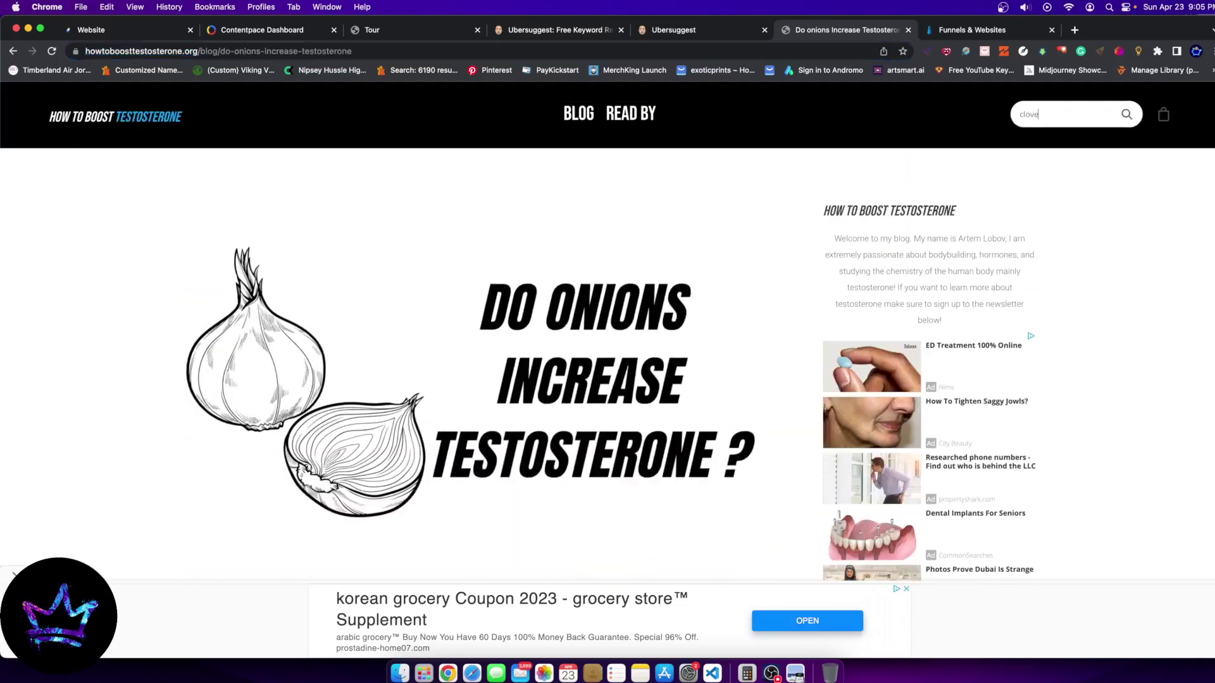
key(Return)
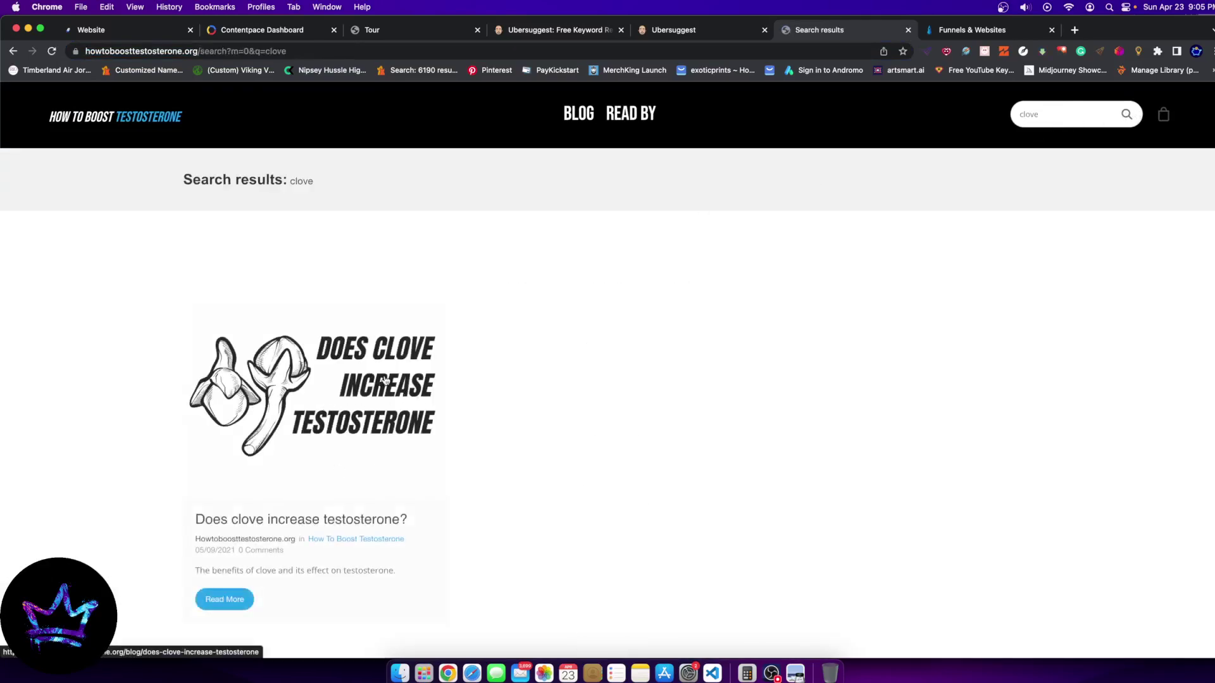
click(380, 381)
scroll(454, 308, down, 10)
scroll(448, 298, up, 10)
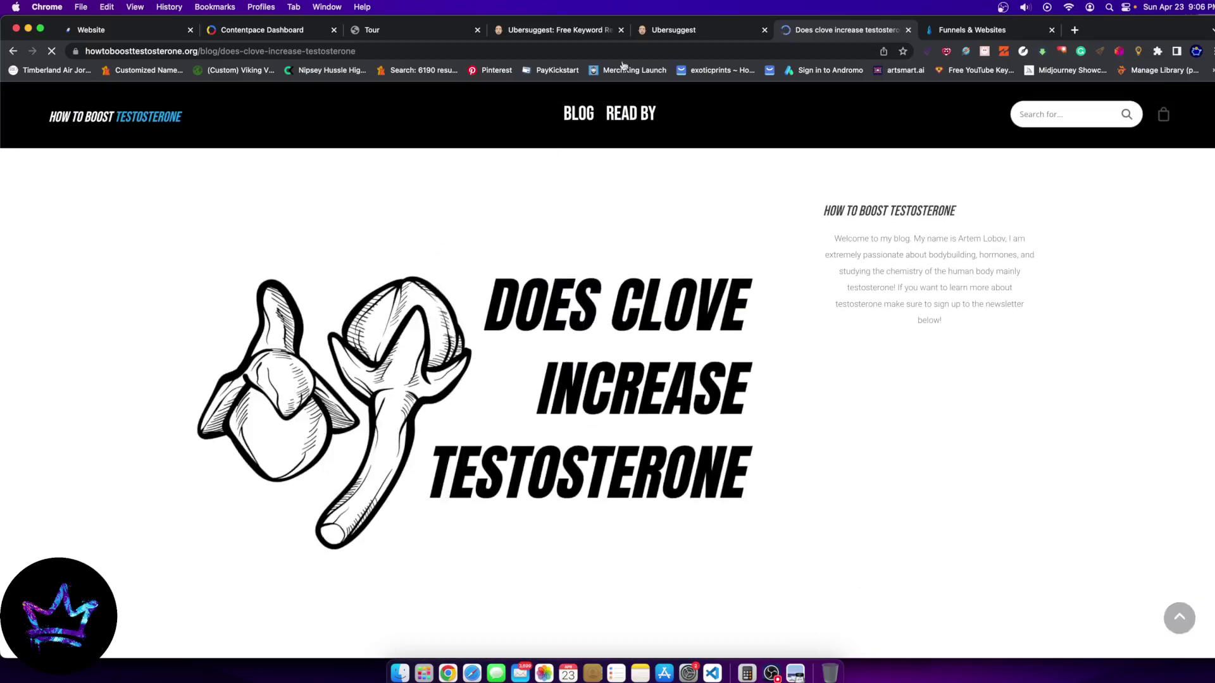
Check the Ubersuggest keyword ideas and the Contentpace topic reports list, and return to the post in the website builder
click(728, 30)
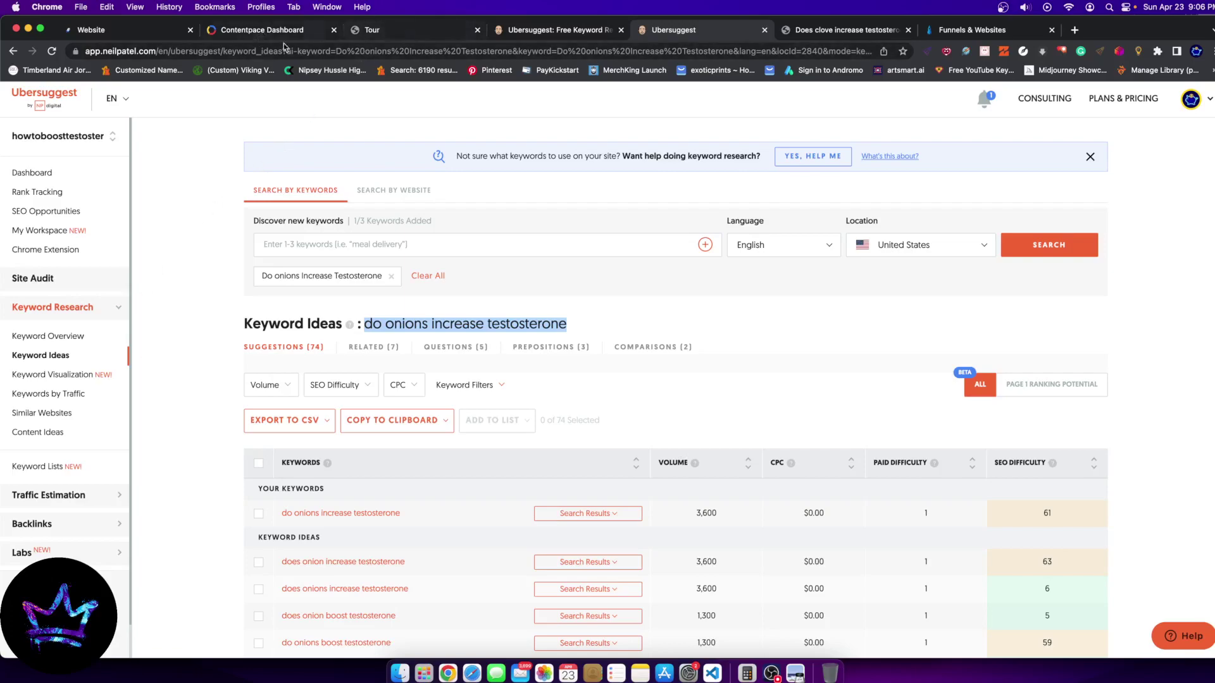
click(245, 29)
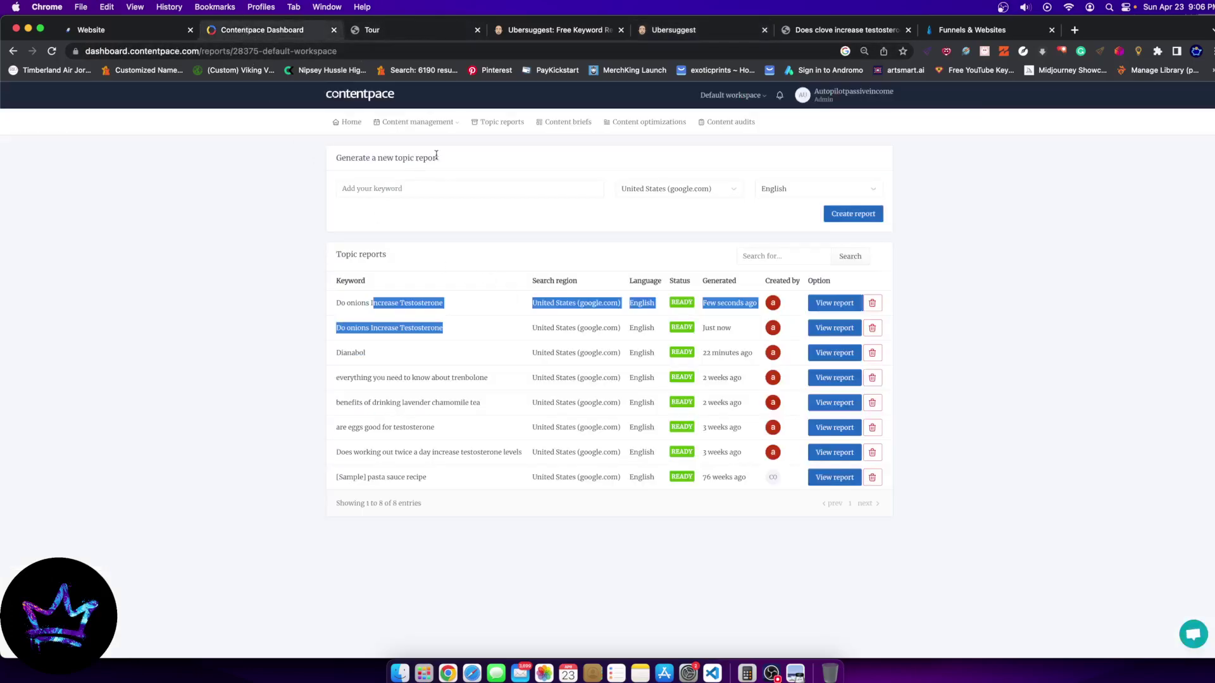
click(377, 33)
click(245, 32)
click(174, 33)
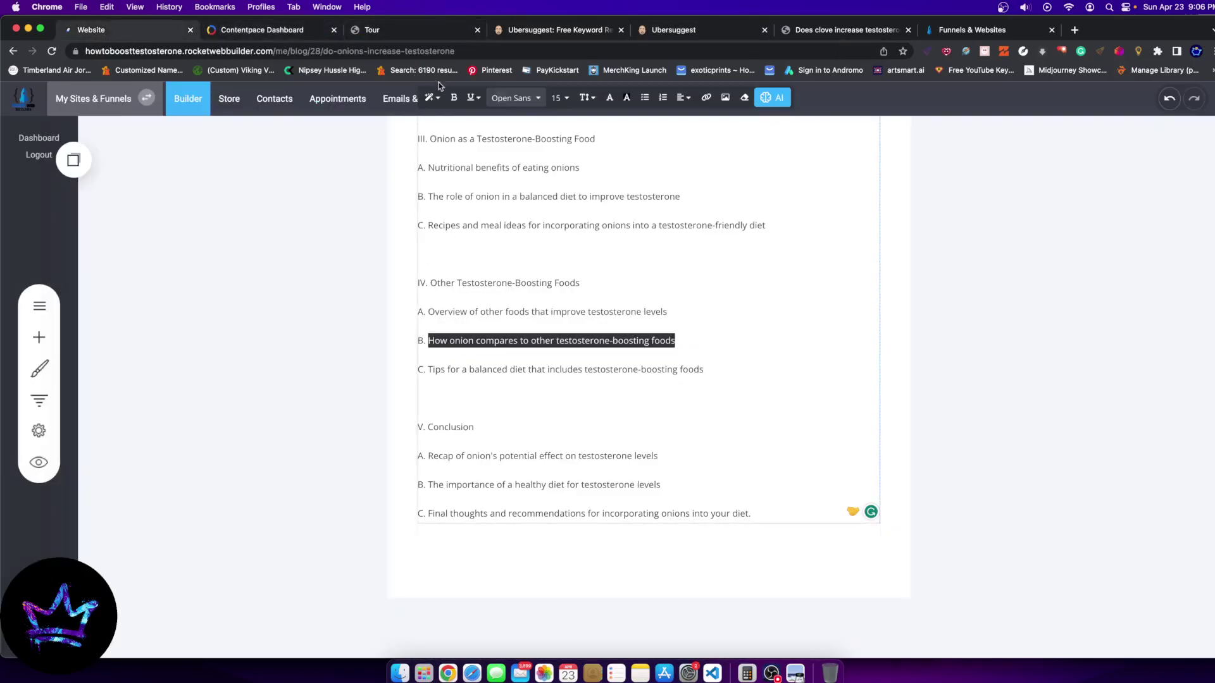
Review the outline's balanced diet tips and Conclusion items, and glance back at the end of the existing article
click(469, 408)
drag(546, 371, 692, 371)
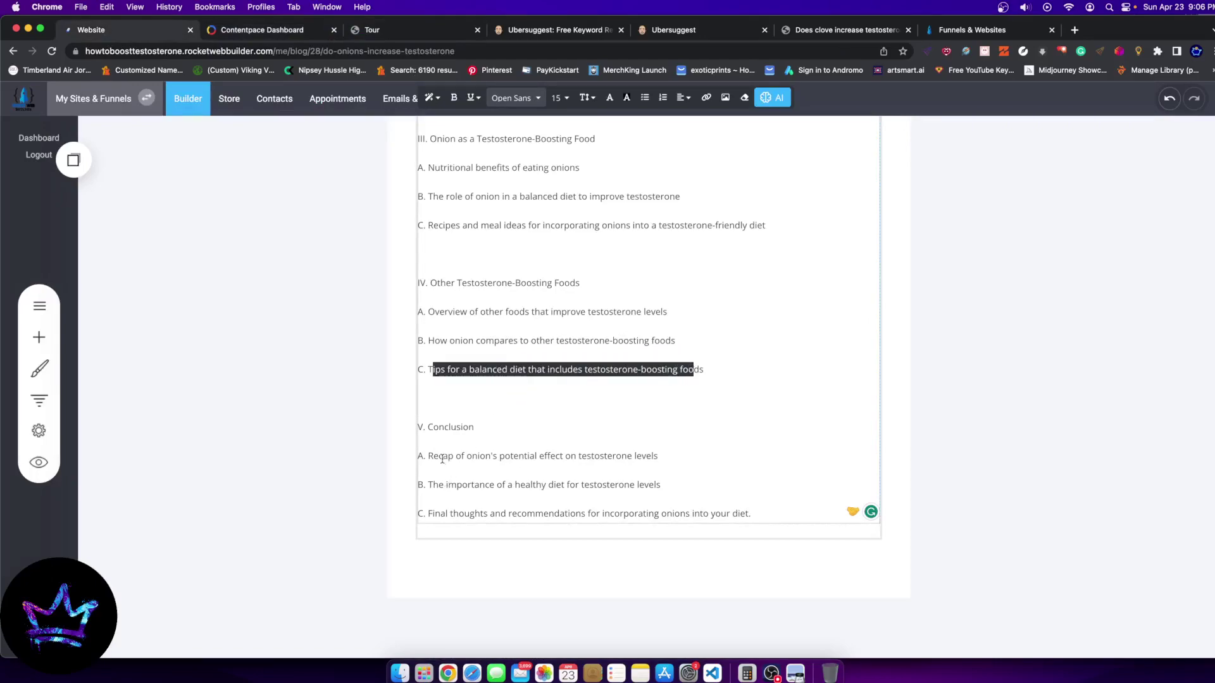
drag(436, 435, 751, 514)
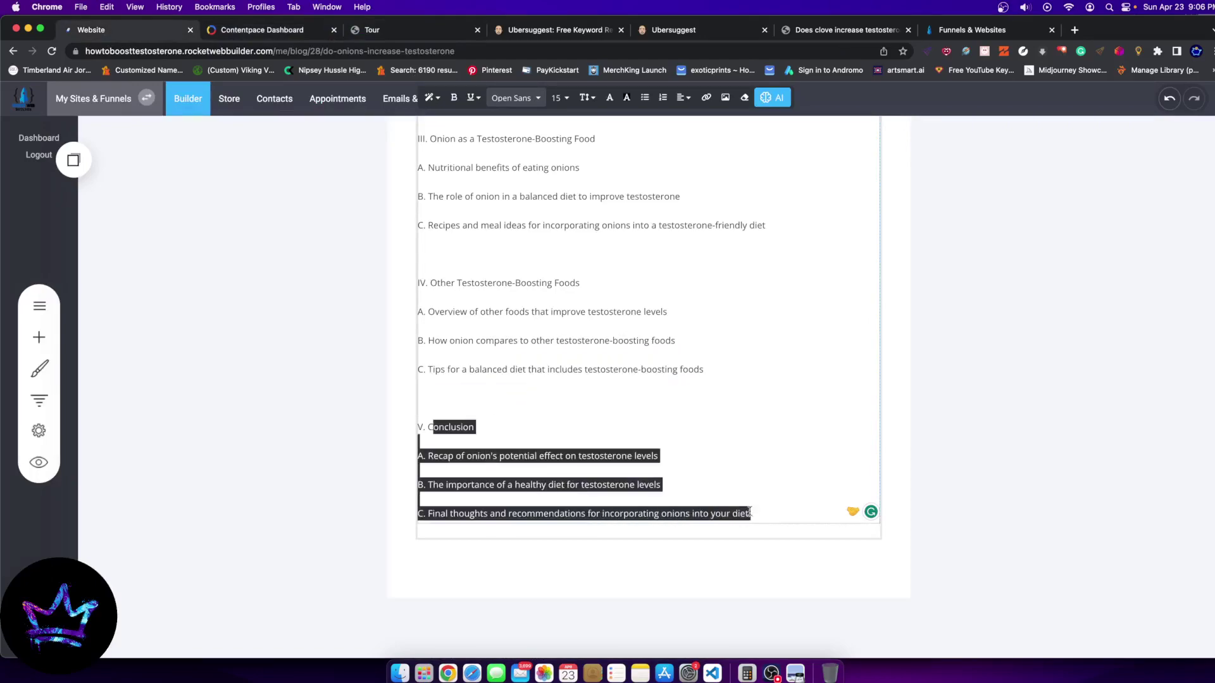
click(690, 457)
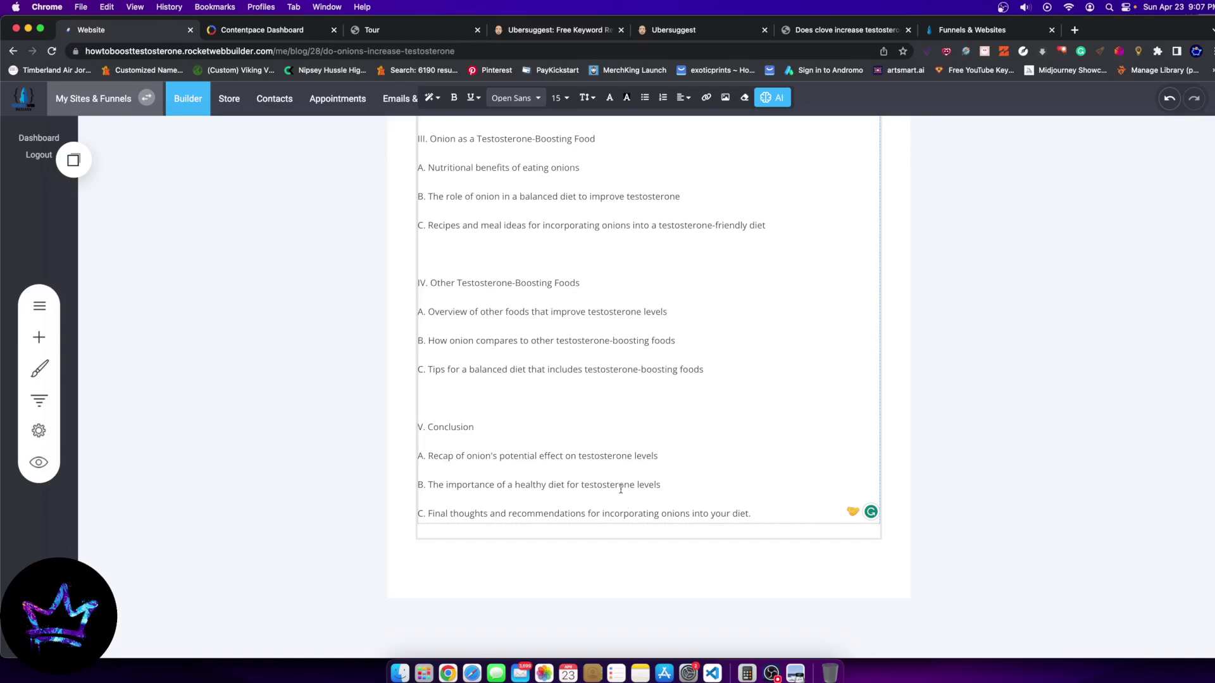
scroll(597, 379, up, 4)
scroll(597, 378, up, 6)
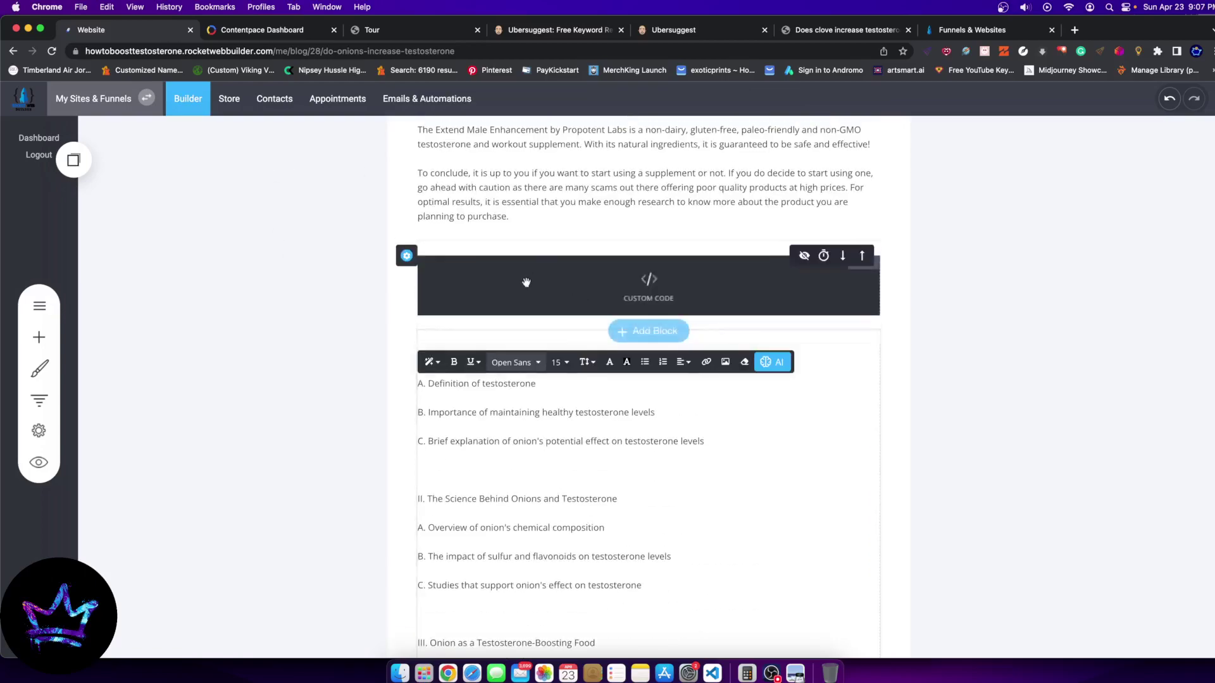
scroll(389, 414, down, 8)
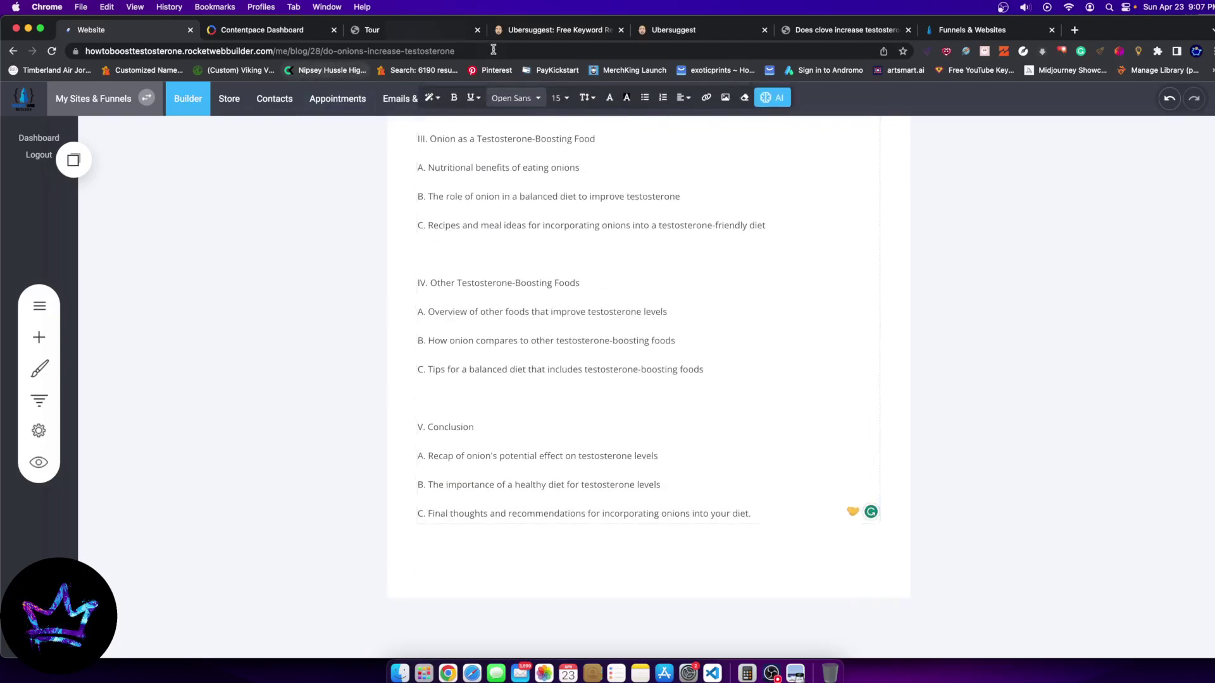
Open the most recent Contentpace topic report for "Do onions Increase Testosterone" and look through its competitive analysis
click(304, 31)
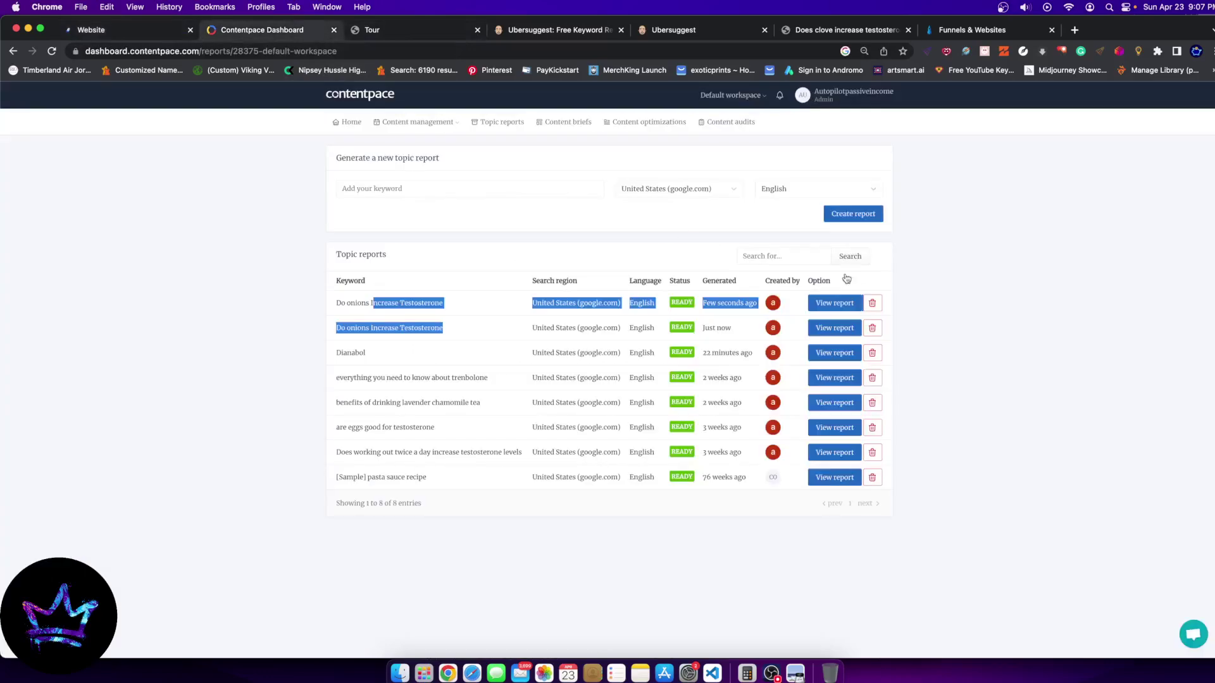
click(475, 304)
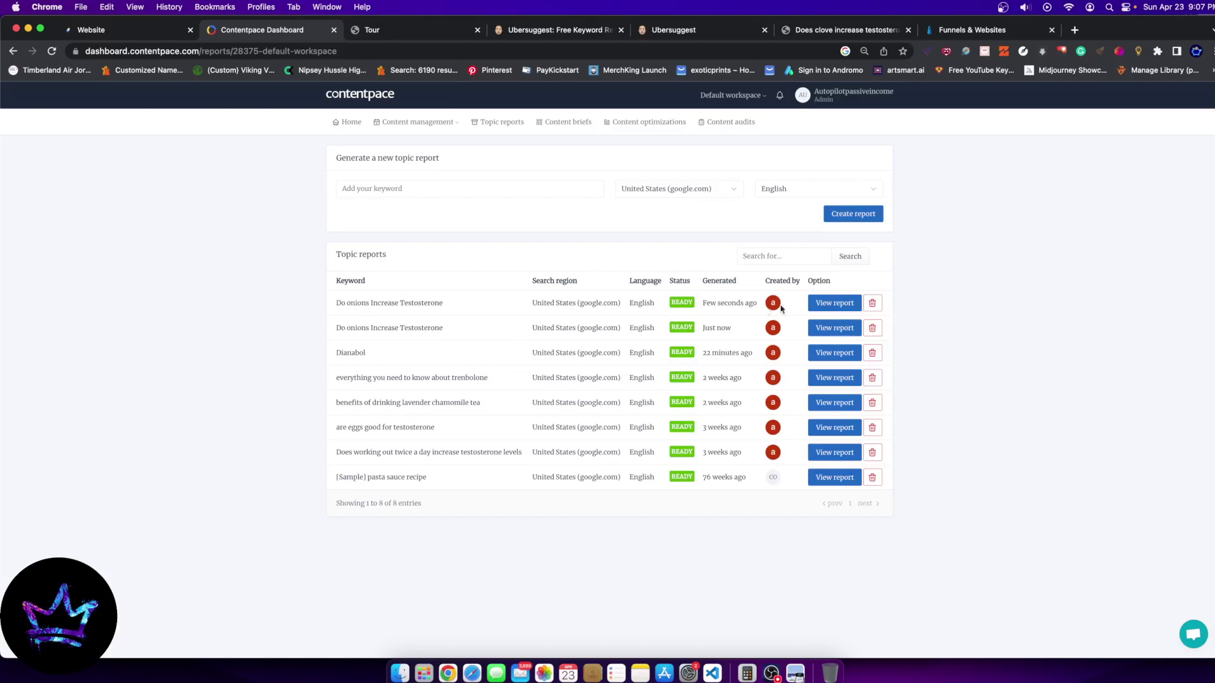
click(835, 304)
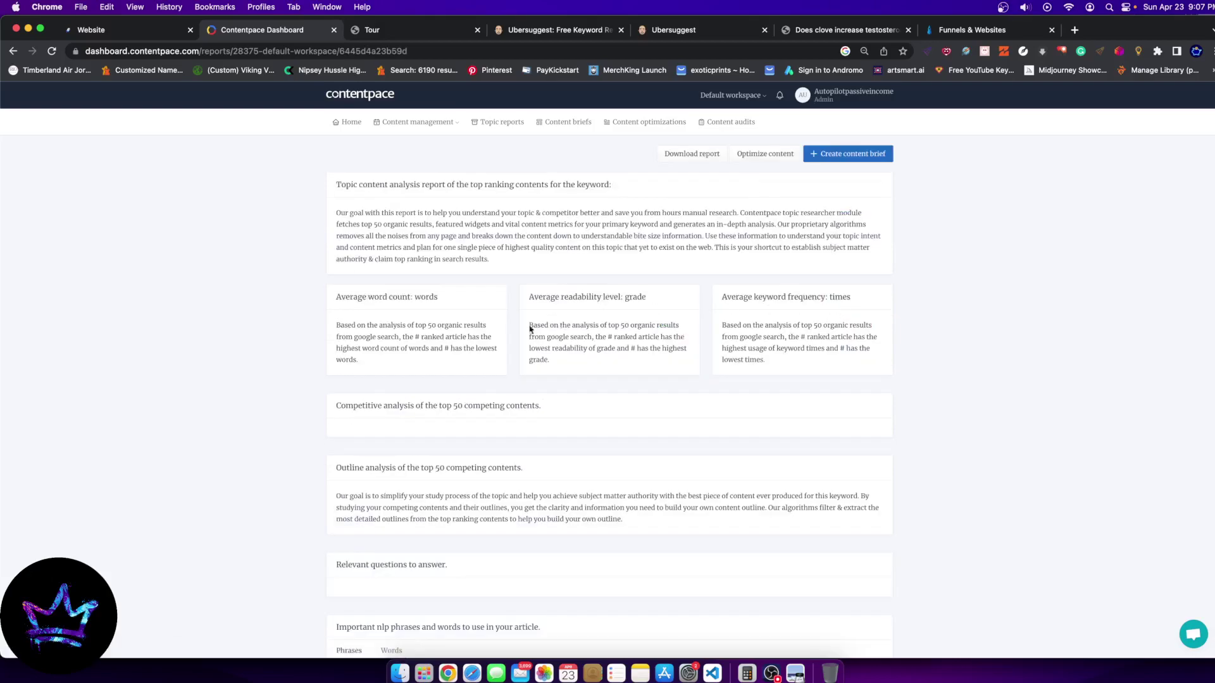
scroll(602, 397, down, 15)
scroll(602, 392, up, 10)
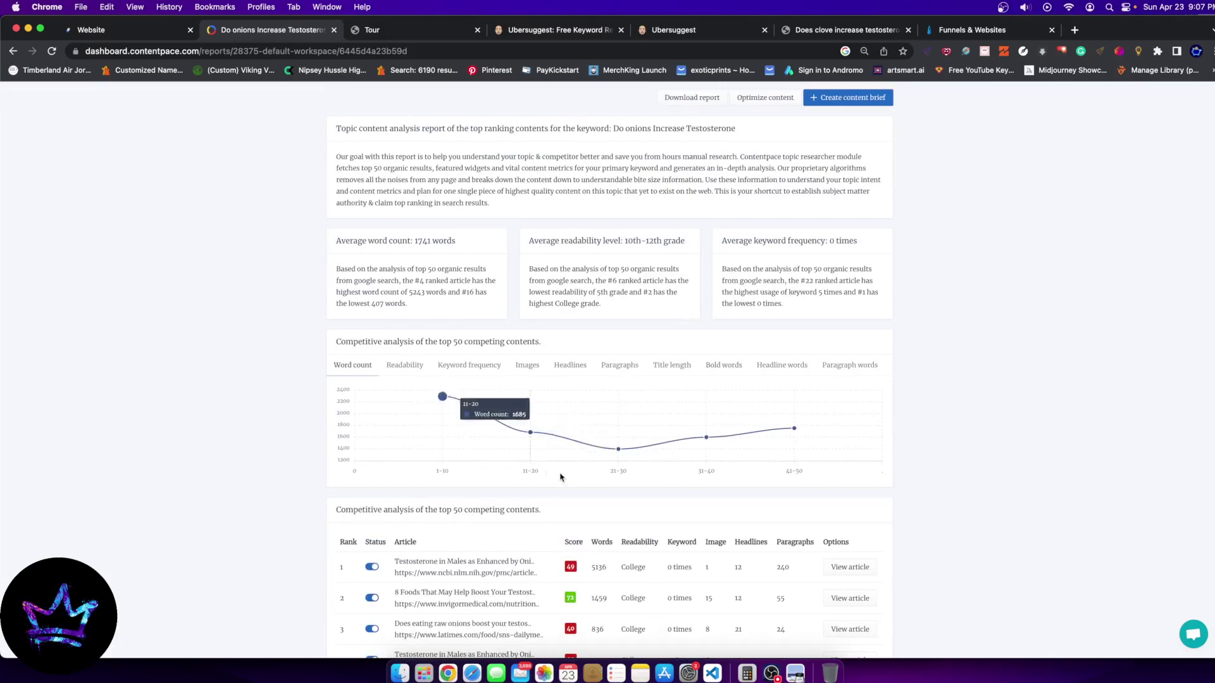
scroll(477, 554, down, 5)
scroll(478, 554, down, 11)
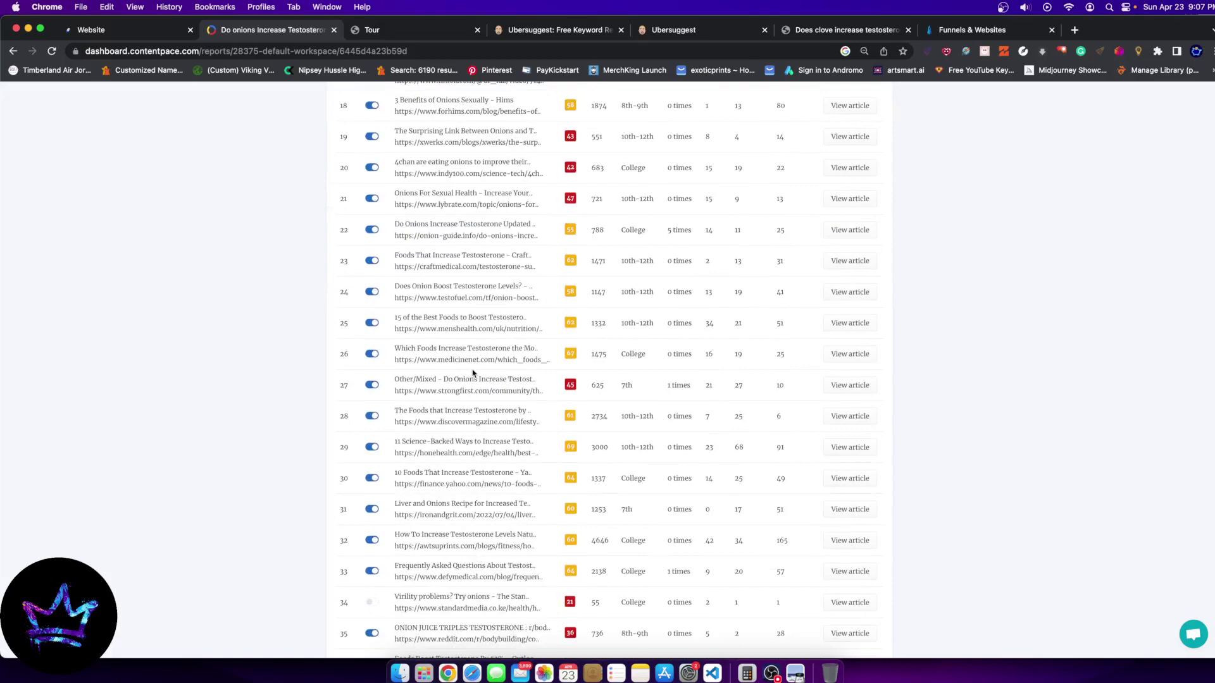
Find "howto" in the report and highlight the howtoboosttestosterone.org article's row in the competing contents table
key(super+f)
text(how)
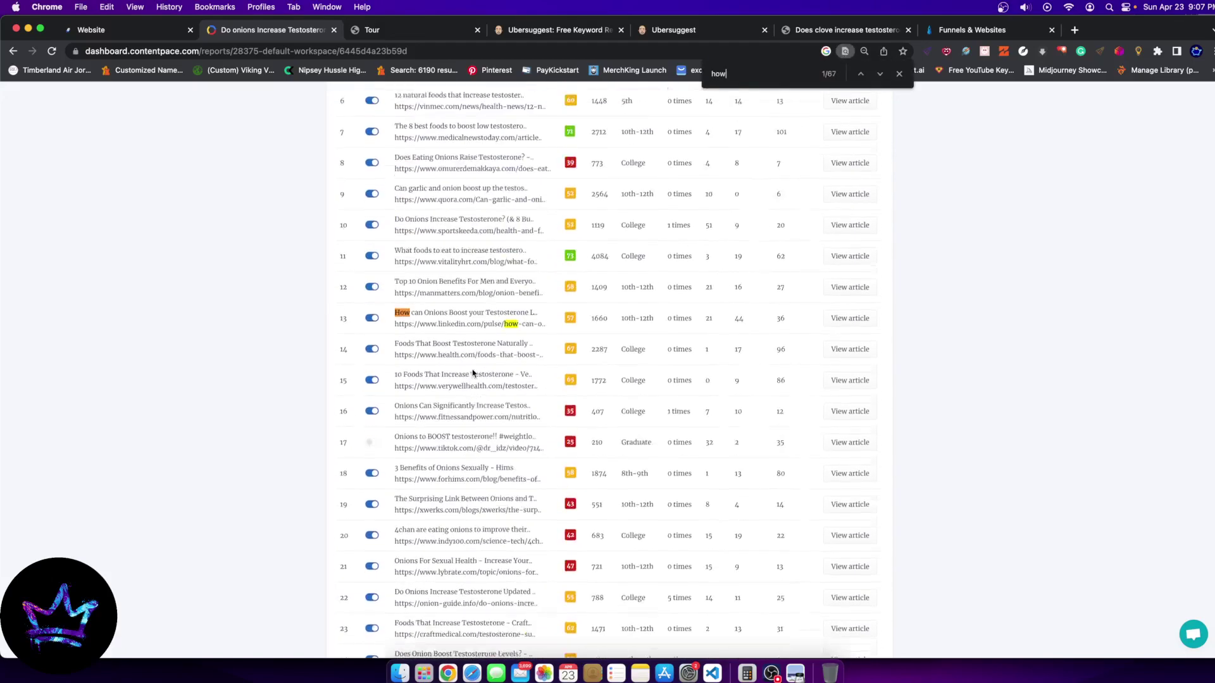
text(to)
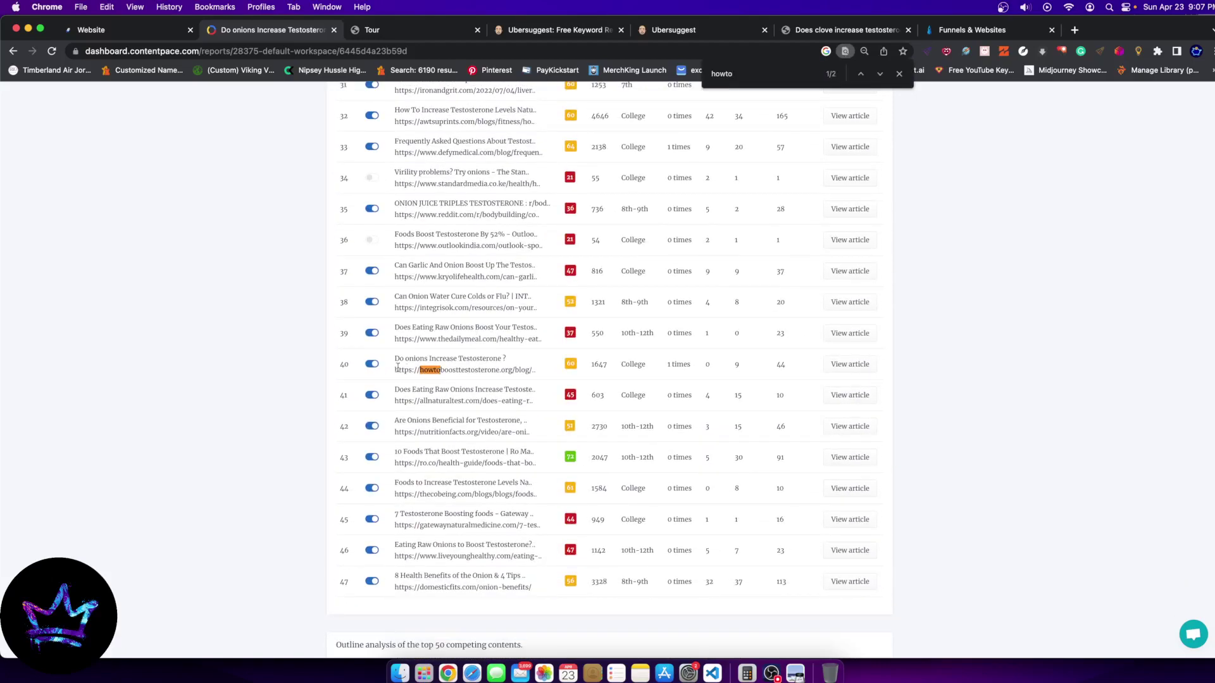
drag(409, 359, 611, 373)
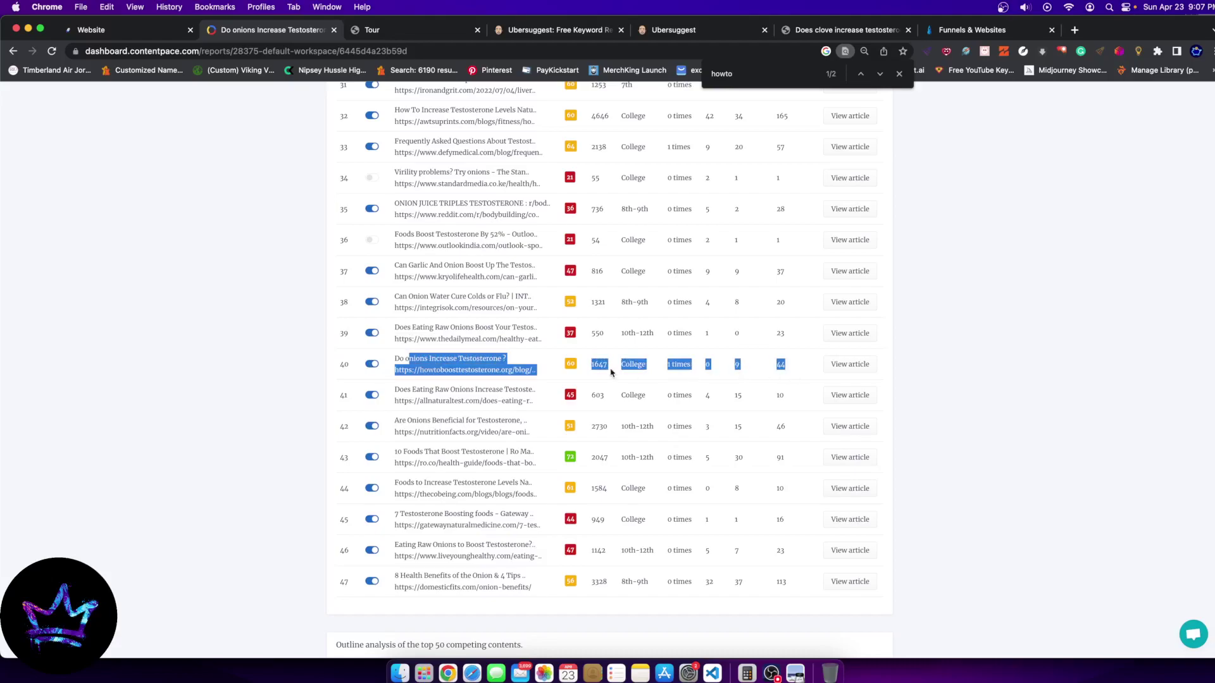
Compare the howtoboosttestosterone.org row's word, keyword, image and headline figures with the report averages and the competing articles
scroll(306, 374, up, 1)
scroll(535, 317, up, 15)
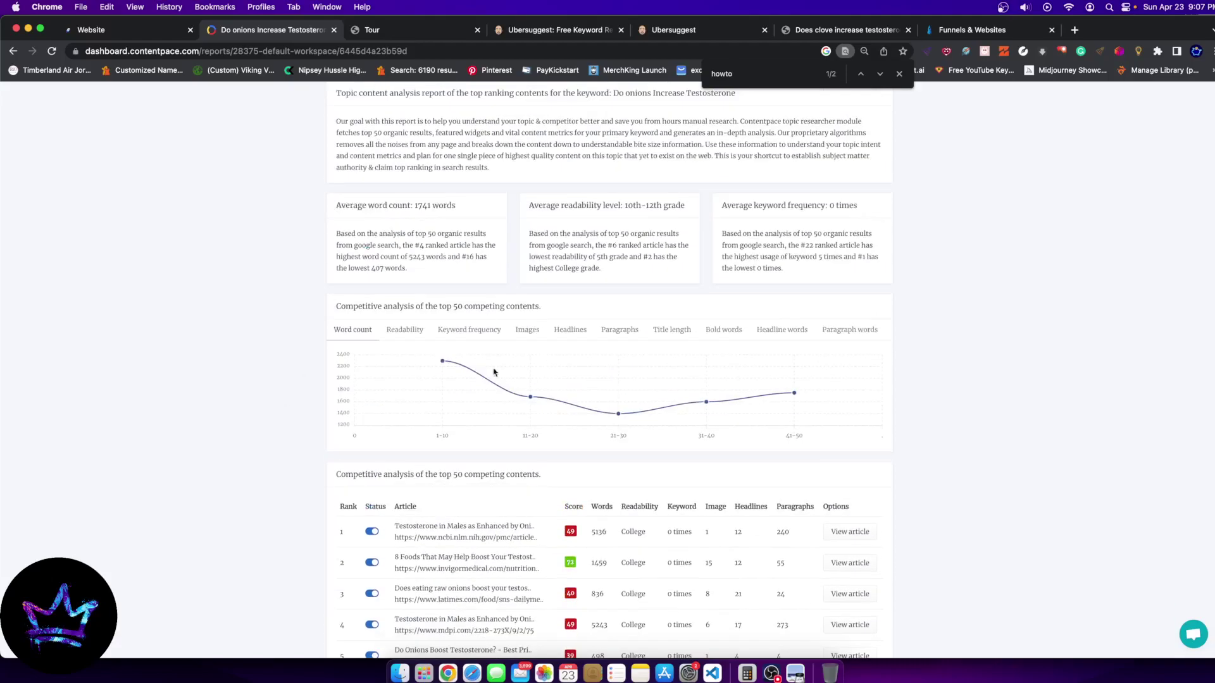
scroll(581, 428, down, 18)
scroll(582, 429, down, 10)
scroll(654, 296, up, 20)
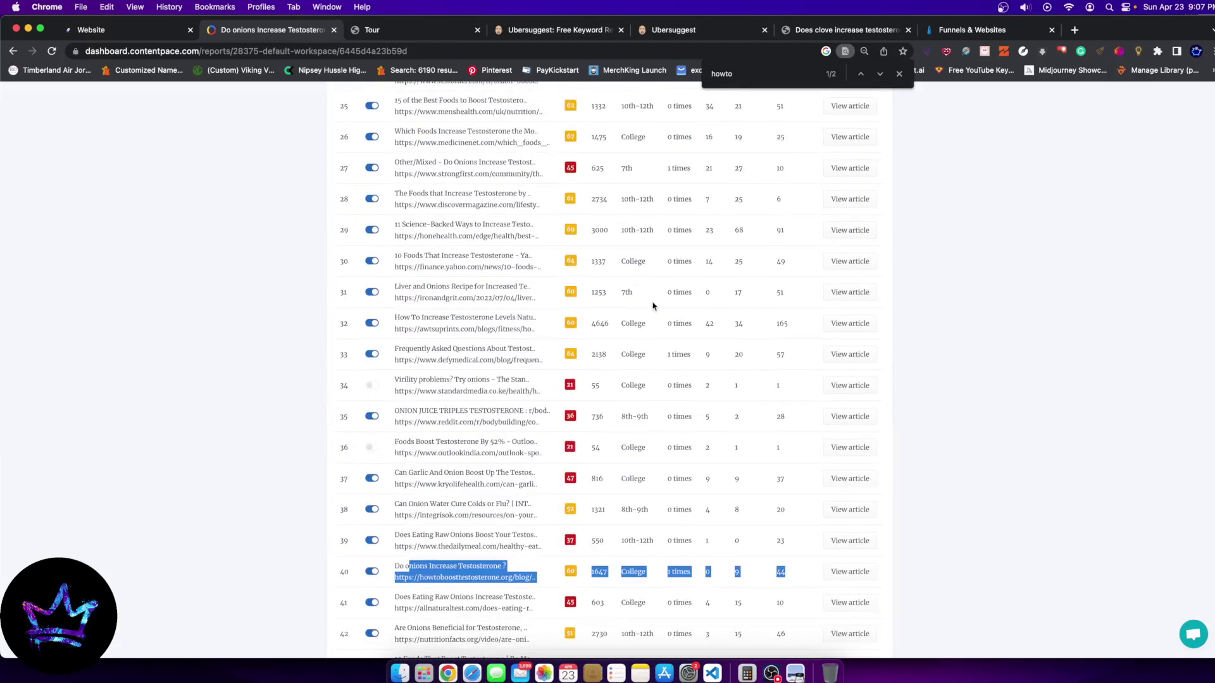
scroll(654, 306, down, 11)
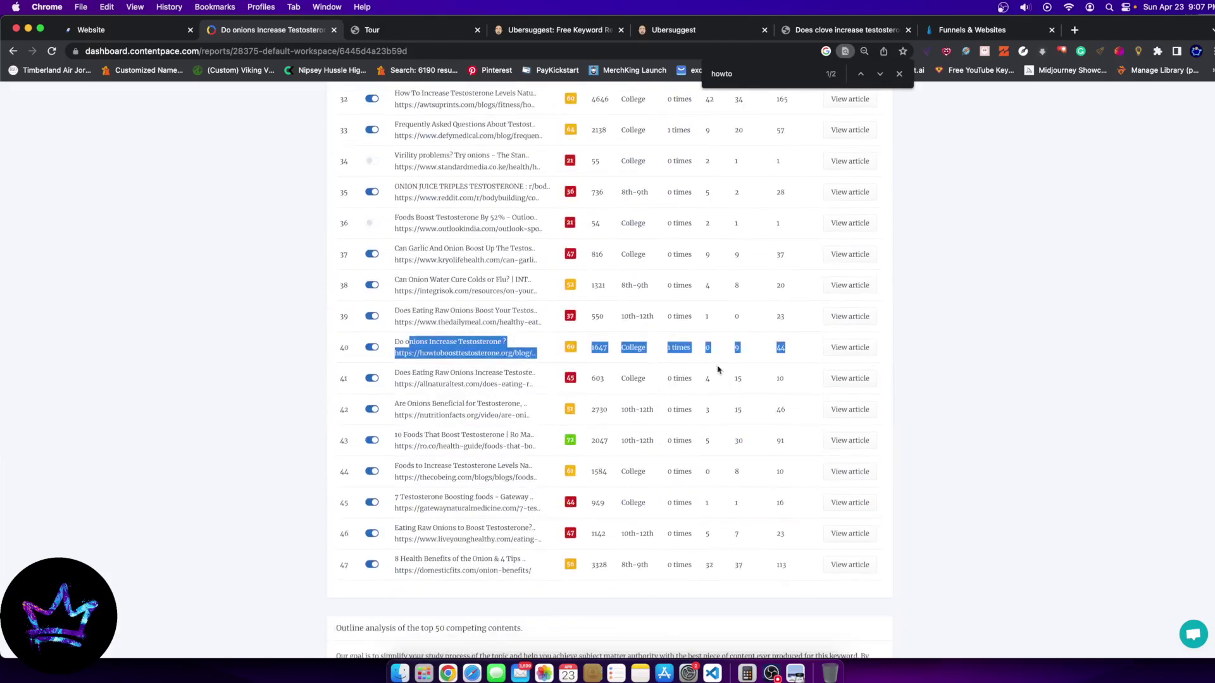
scroll(716, 352, up, 20)
scroll(717, 352, up, 6)
scroll(717, 352, down, 14)
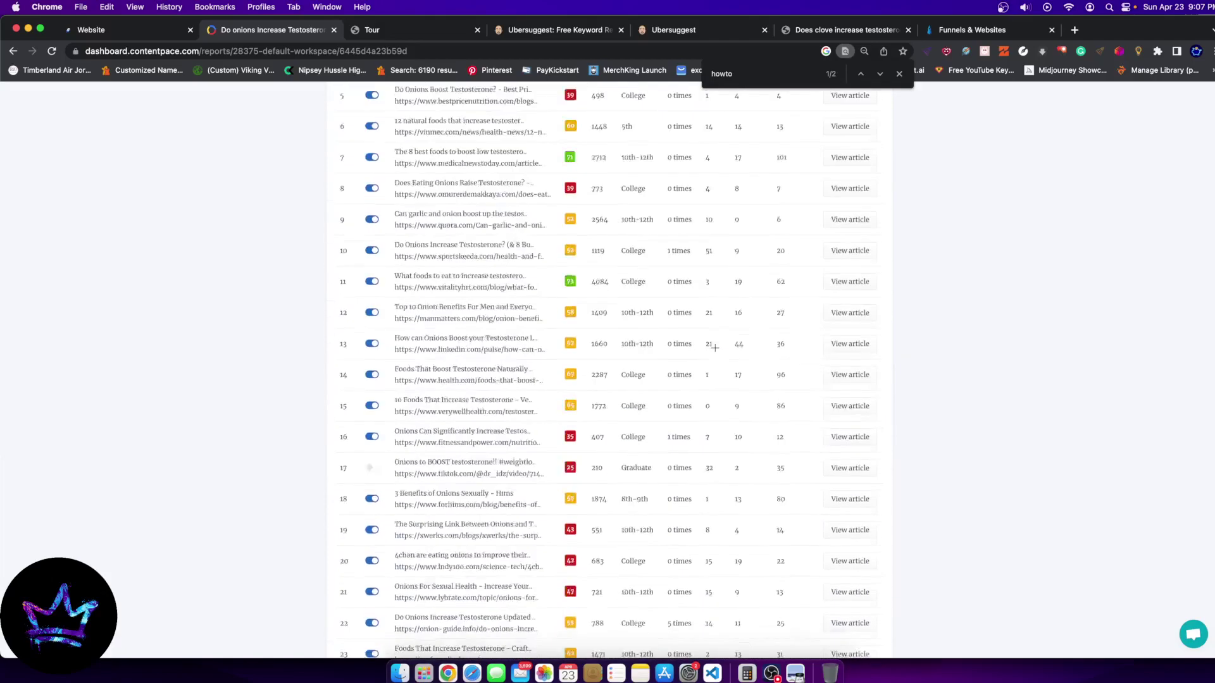
Examine the report's average metrics, word count chart and the scores of the top-ranked competing articles
scroll(715, 350, up, 20)
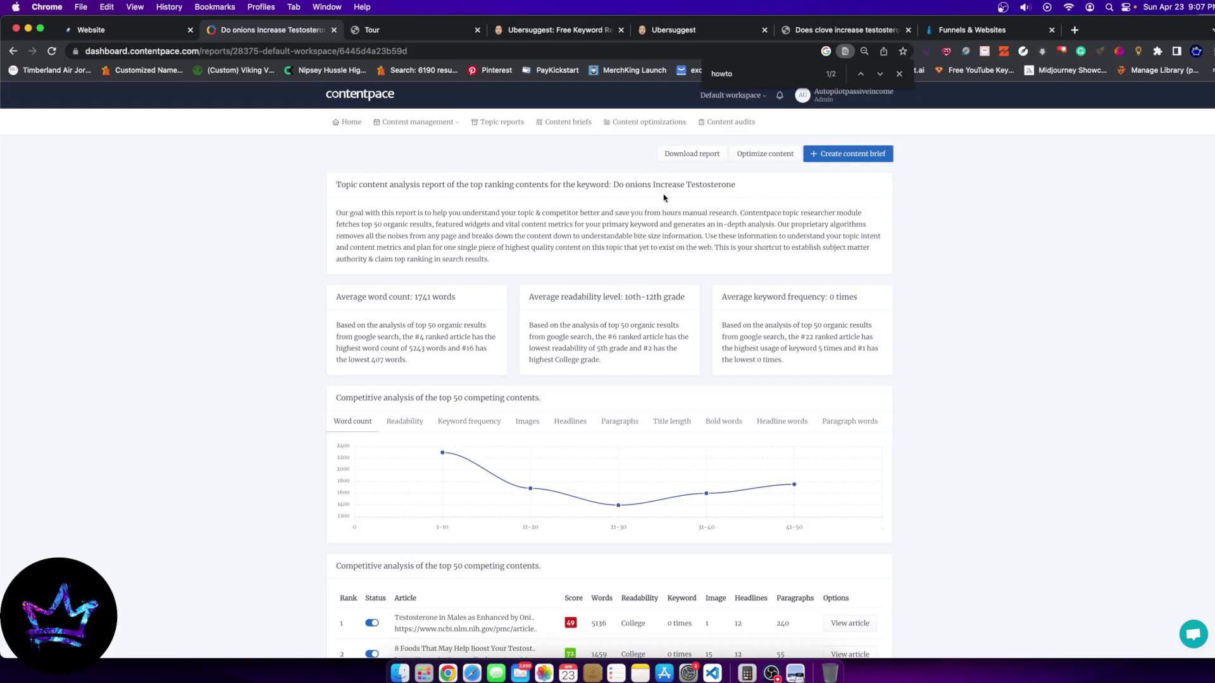
scroll(911, 293, down, 4)
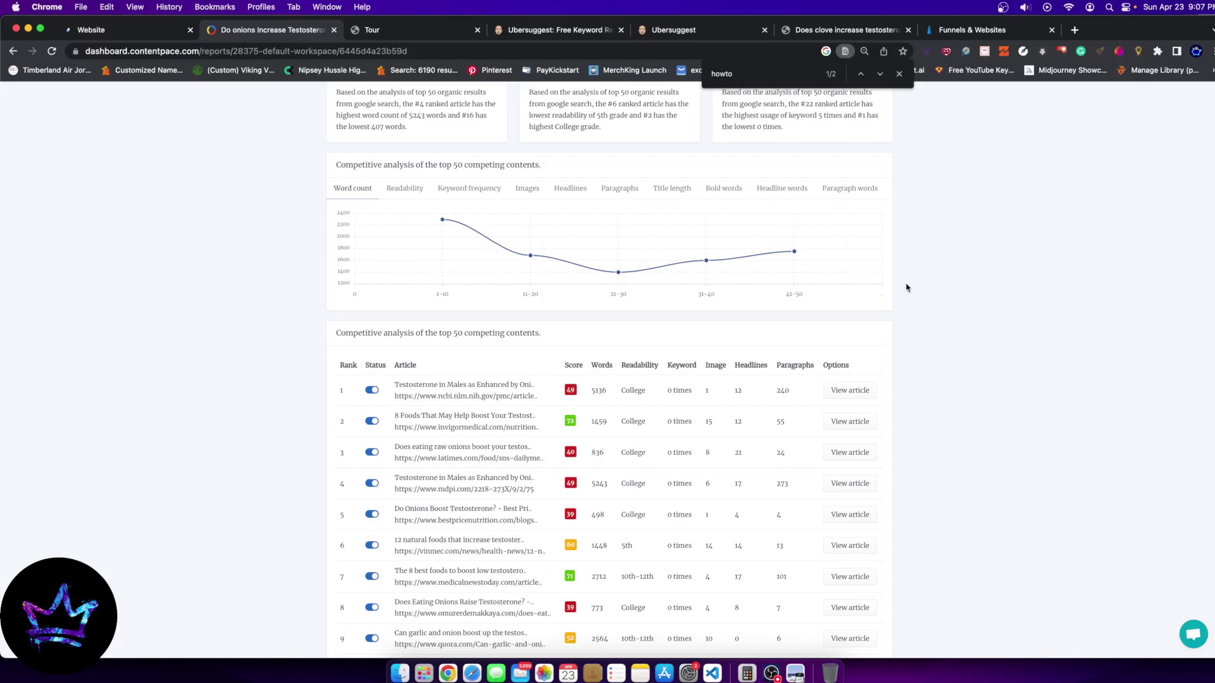
scroll(612, 456, up, 2)
scroll(672, 347, down, 4)
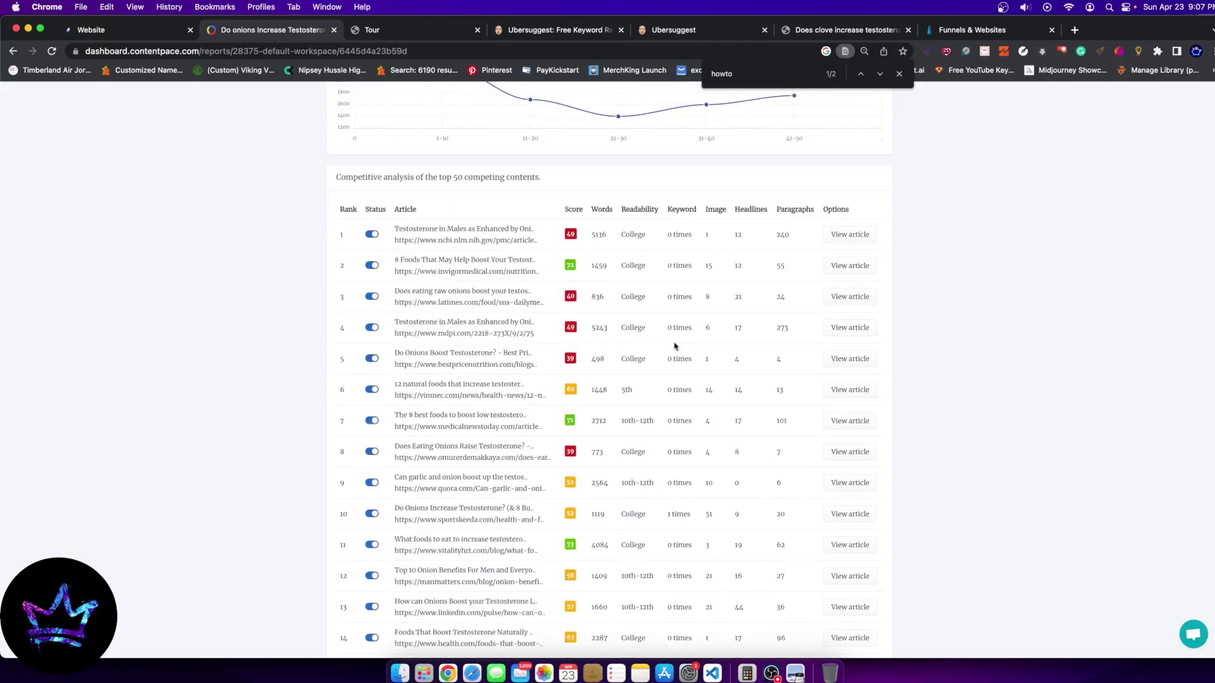
Review the keyword usage column across the competing articles and highlight the title of the howtoboosttestosterone.org article
drag(667, 222, 711, 361)
click(672, 202)
scroll(667, 415, down, 2)
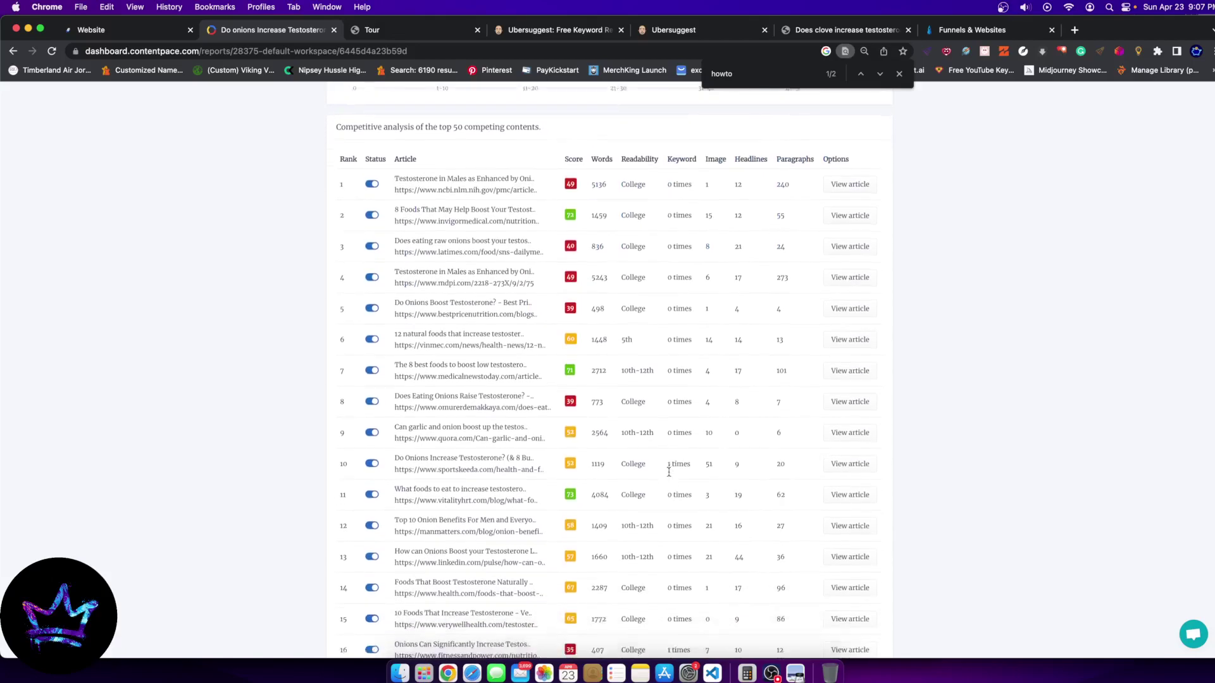
scroll(669, 472, up, 4)
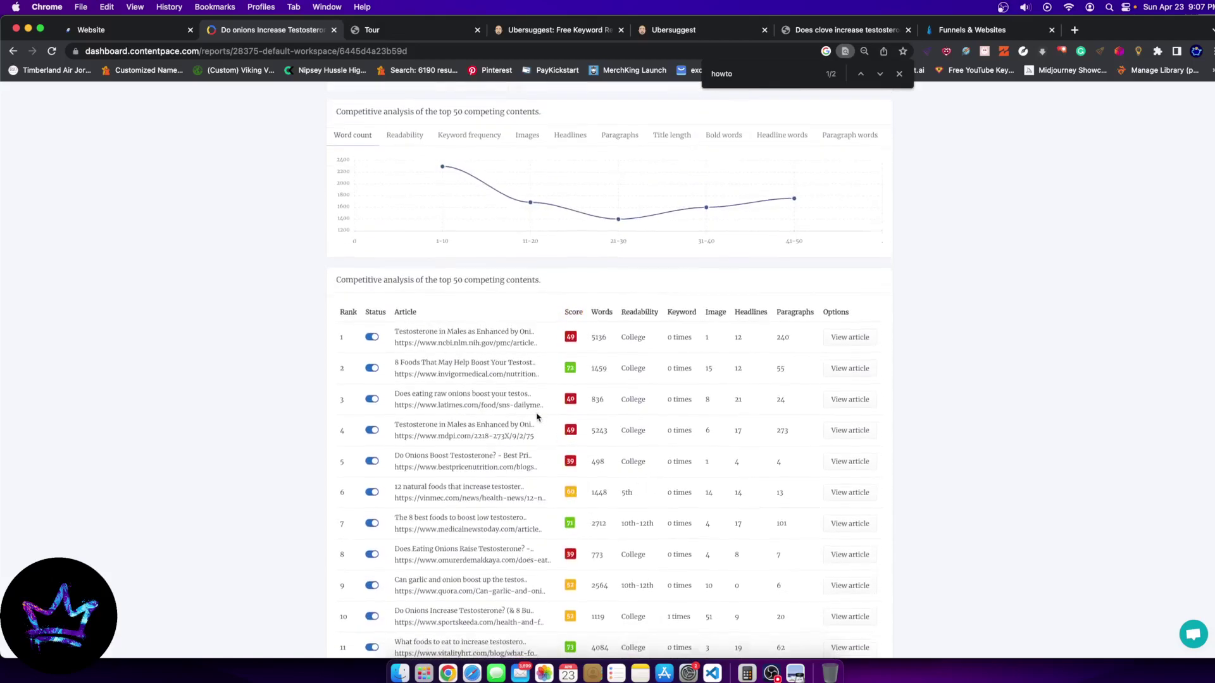
scroll(534, 412, down, 4)
scroll(591, 434, down, 4)
scroll(543, 412, down, 10)
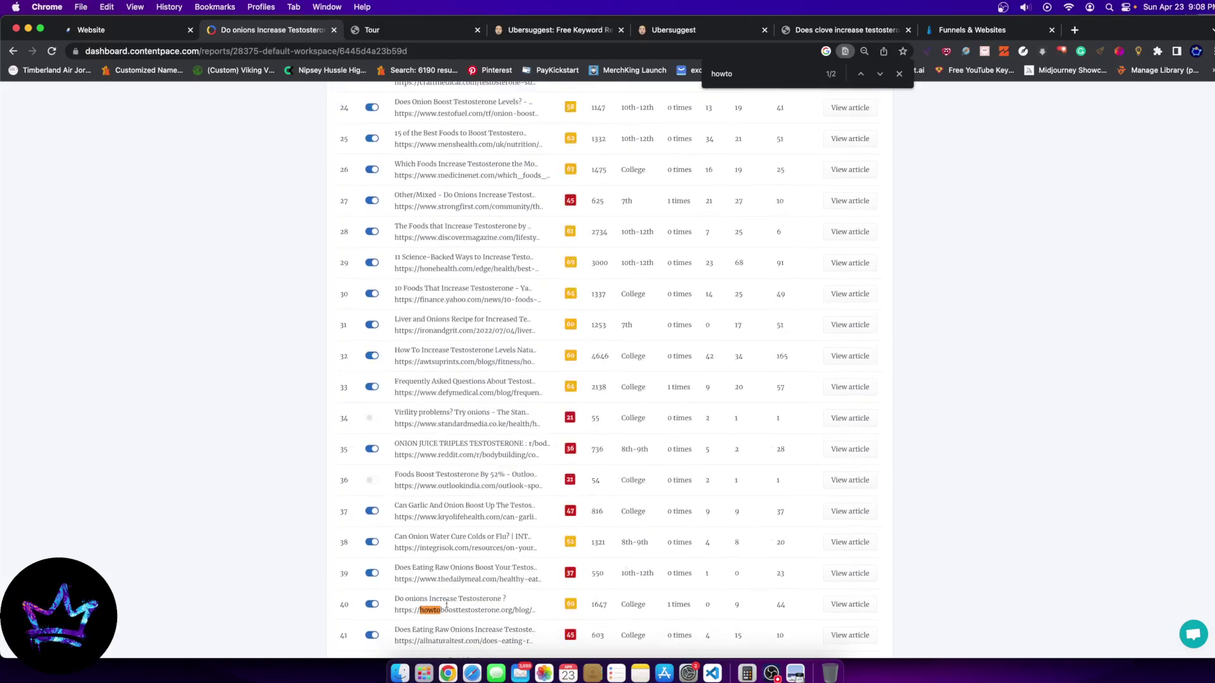
drag(408, 599, 507, 600)
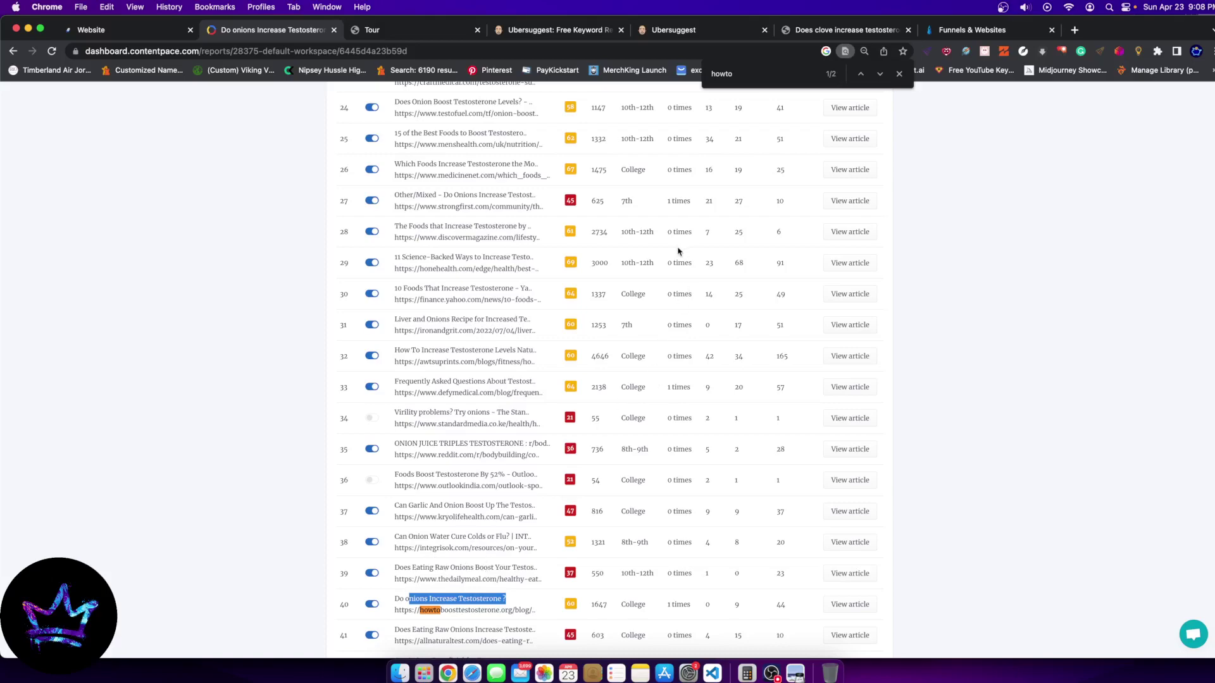
Quit the Mail app and clear the text highlight in the report
right_click(520, 673)
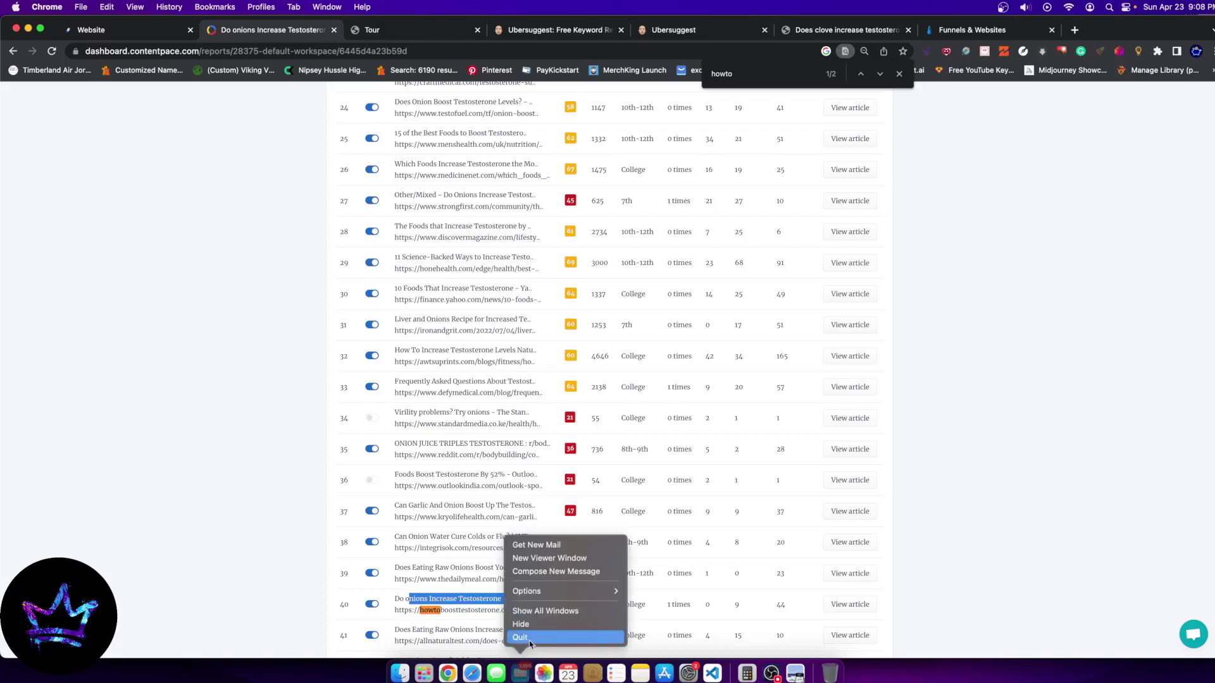
click(529, 640)
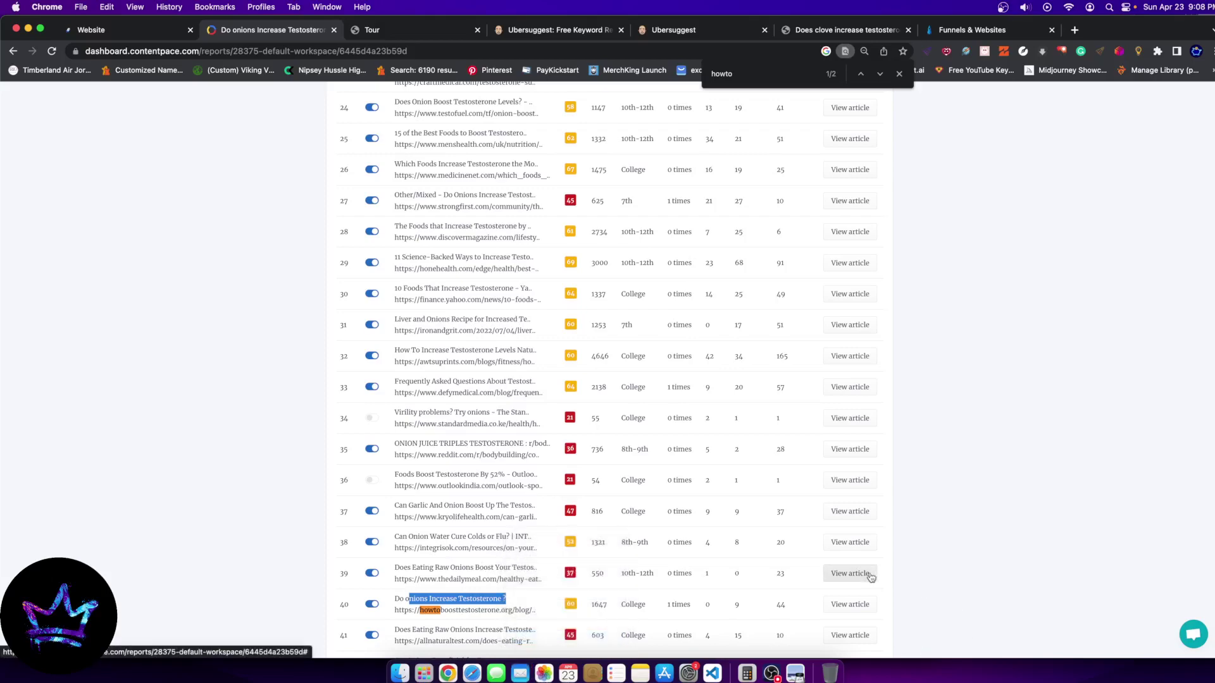
click(988, 528)
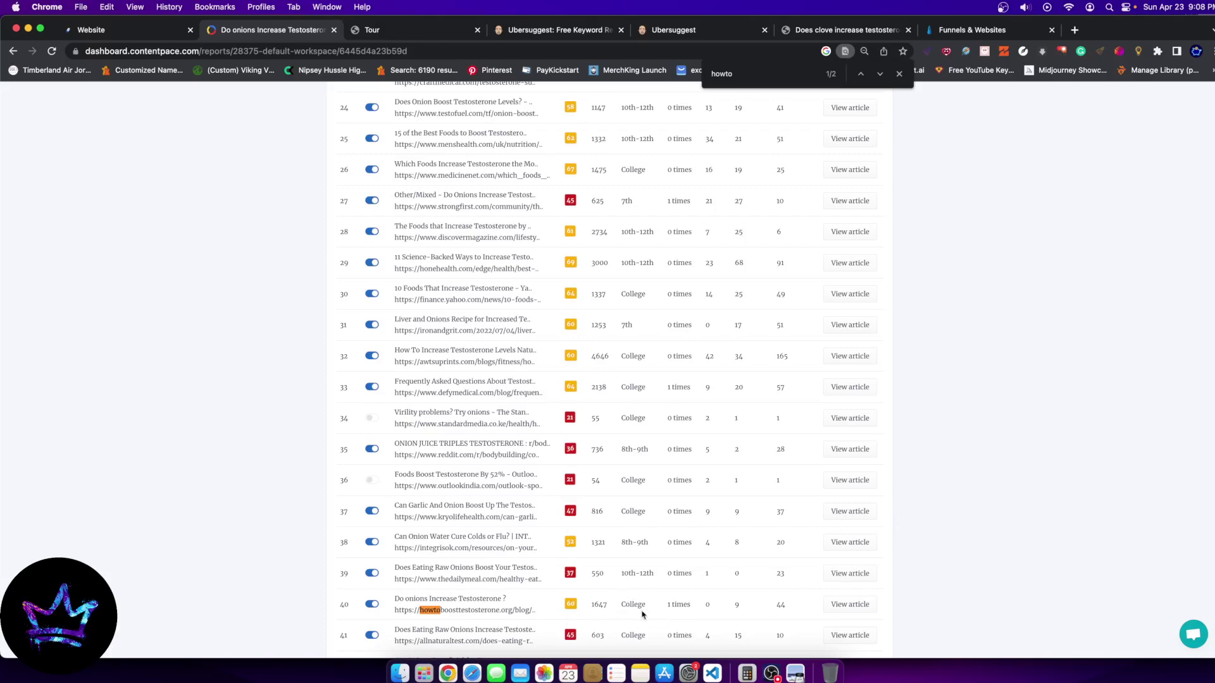
Highlight the howtoboosttestosterone.org article's word count and compare it with the report's average metrics and the other articles
scroll(643, 615, down, 2)
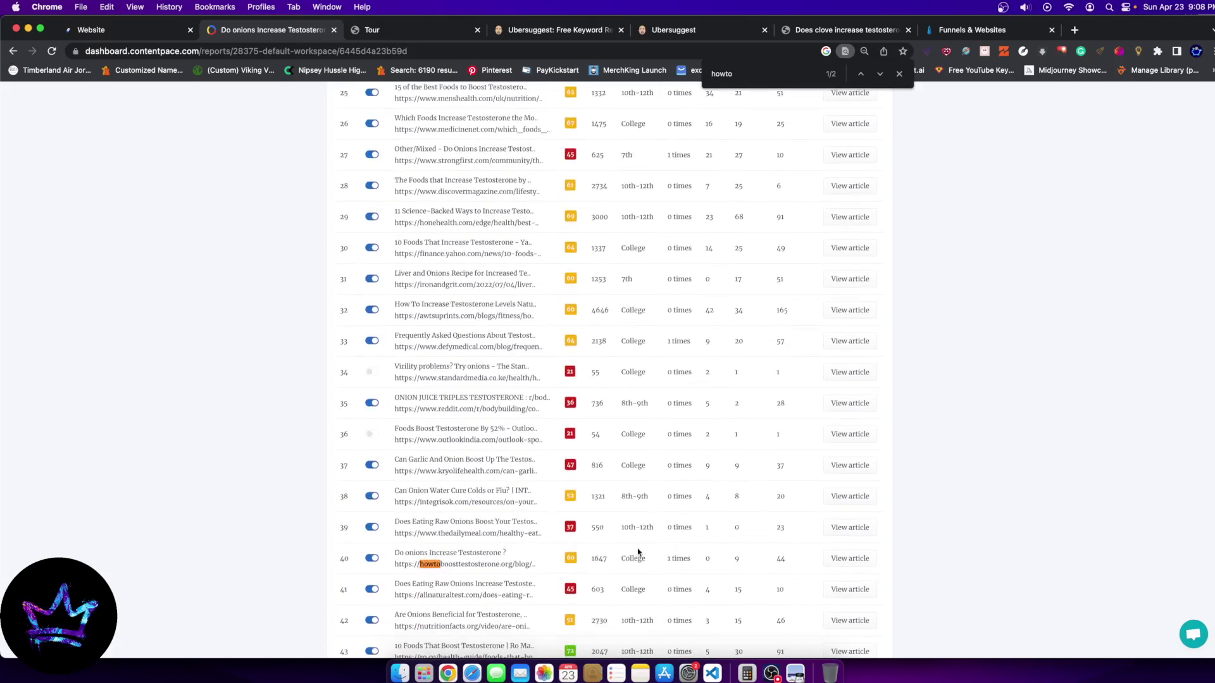
drag(617, 585, 642, 558)
drag(590, 559, 607, 558)
scroll(585, 486, down, 1)
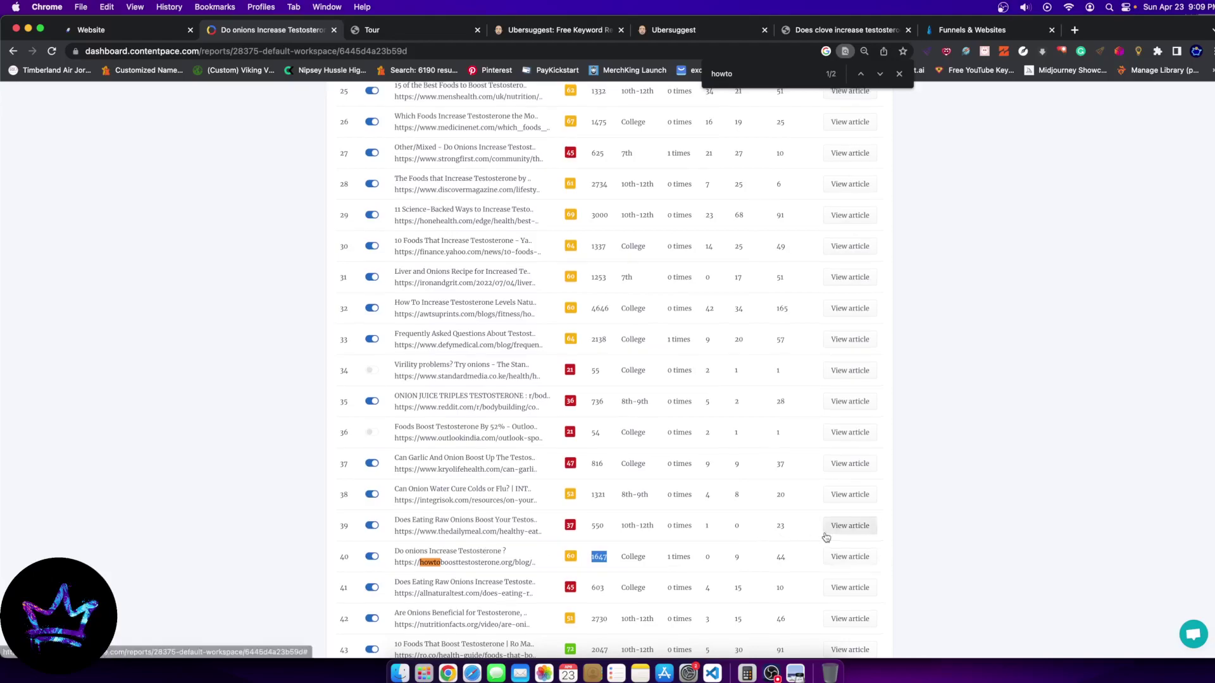
scroll(791, 531, up, 20)
scroll(794, 526, down, 3)
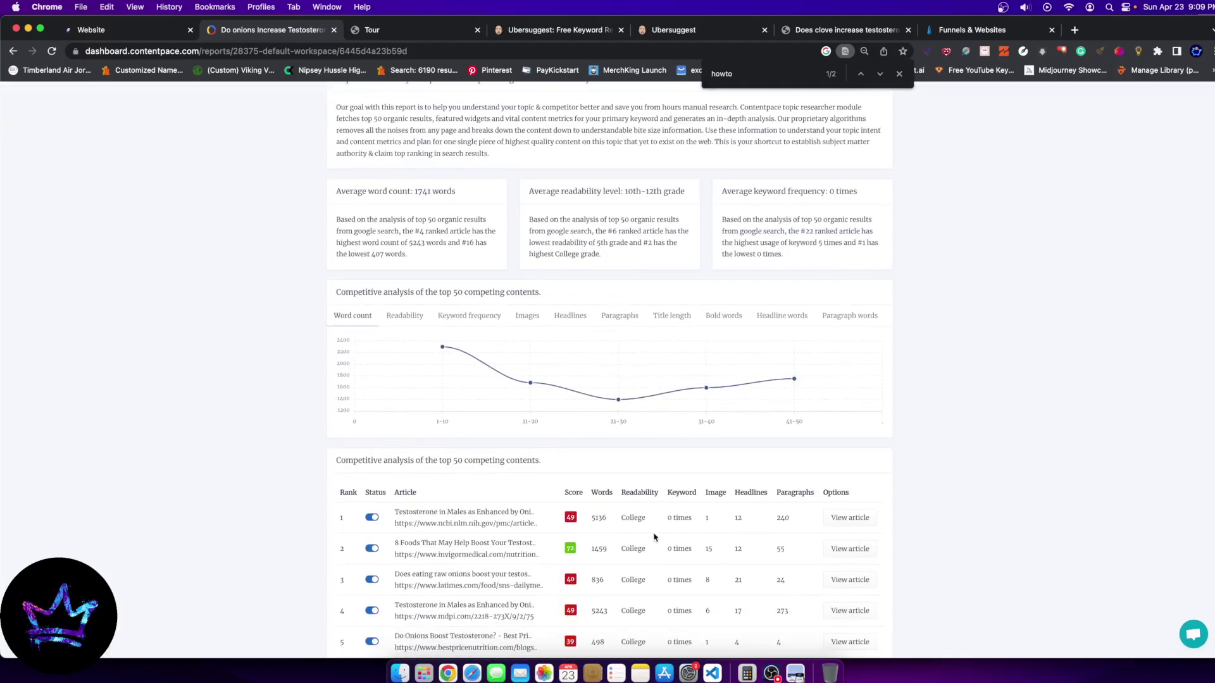
scroll(721, 503, down, 20)
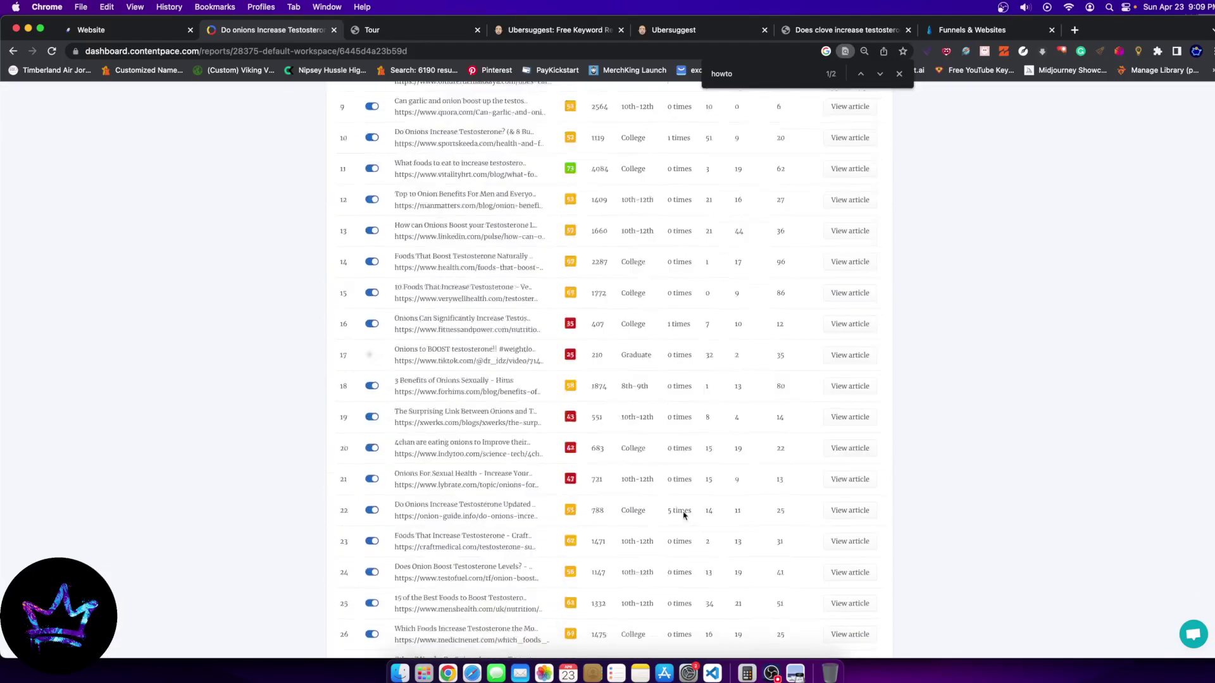
scroll(665, 485, down, 9)
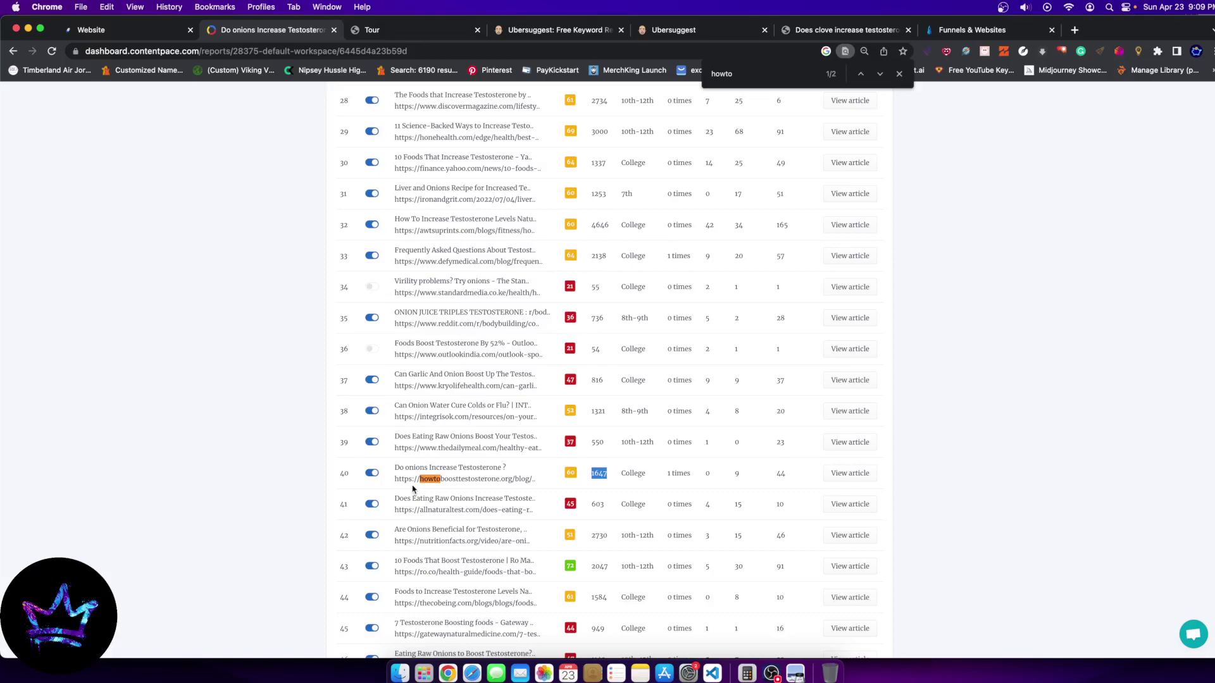
Show the Cash Cow Niche Sites home page and return to the Contentpace report
click(415, 30)
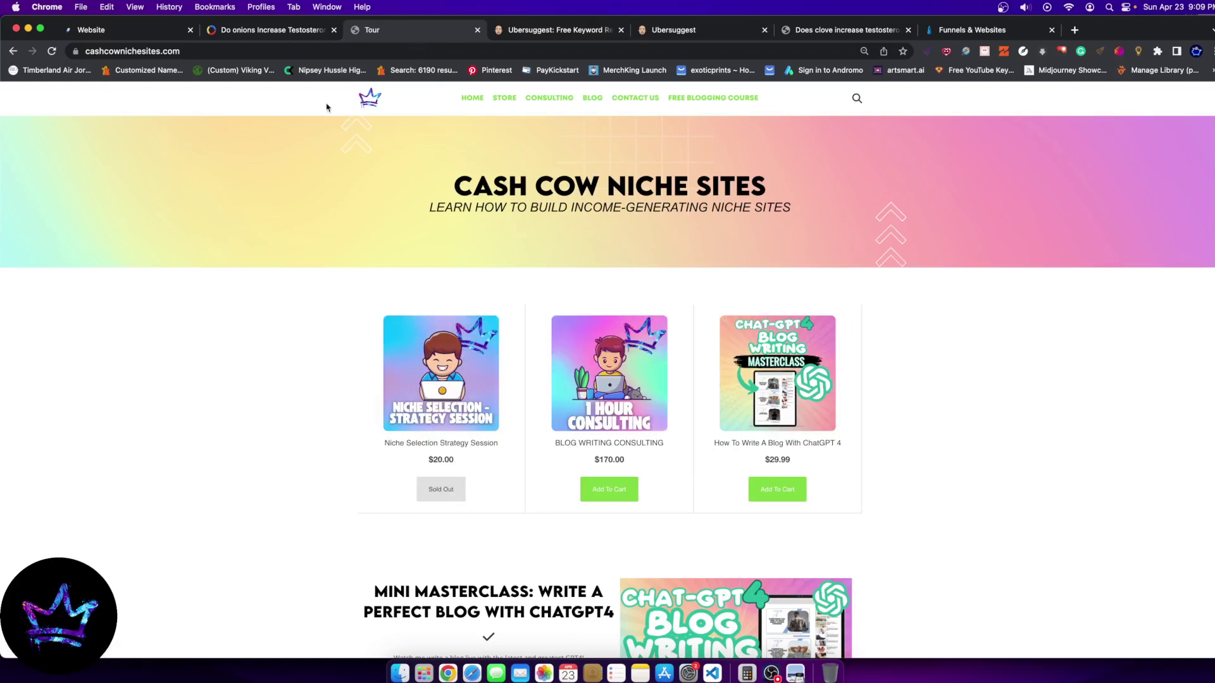
click(233, 27)
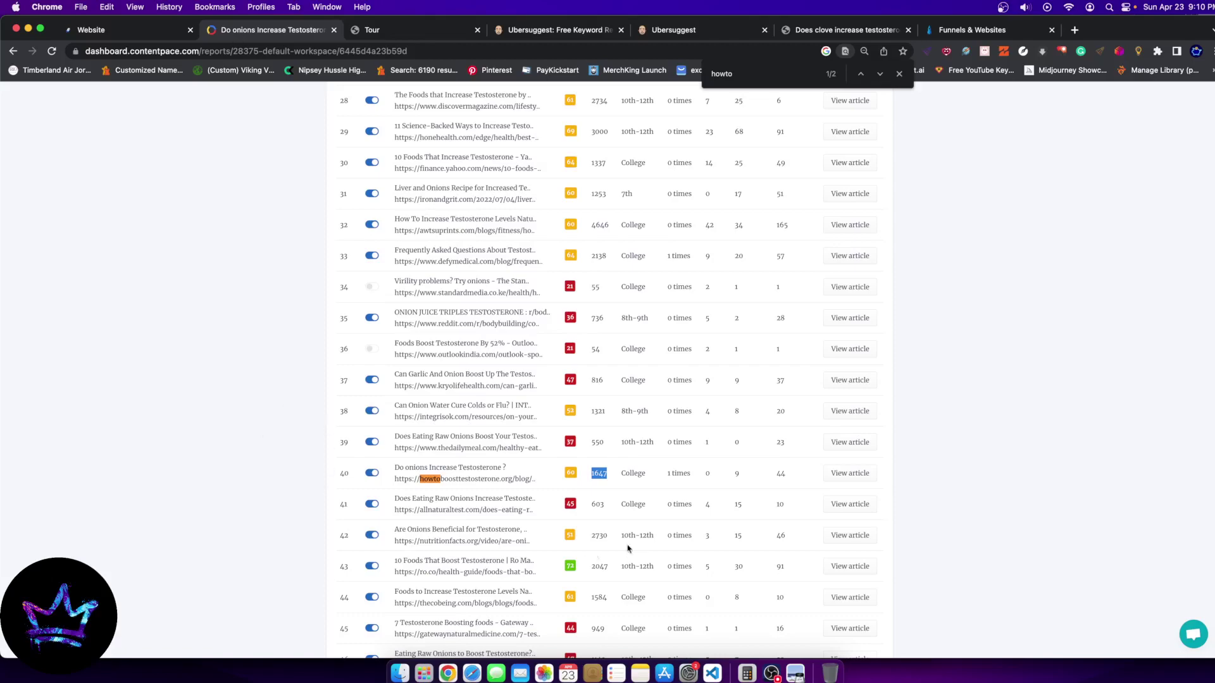
Open the article links of the competing contents ranked 4, 3, 2 and 1 in separate new tabs
scroll(598, 498, up, 15)
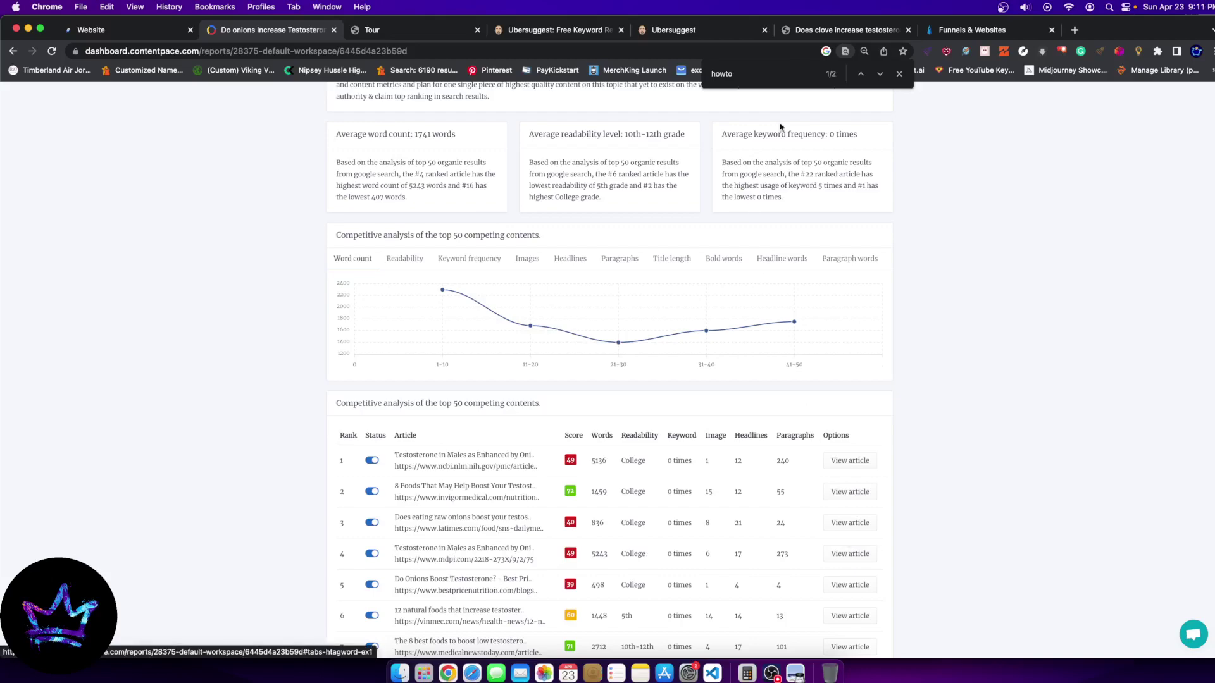
right_click(854, 554)
click(887, 552)
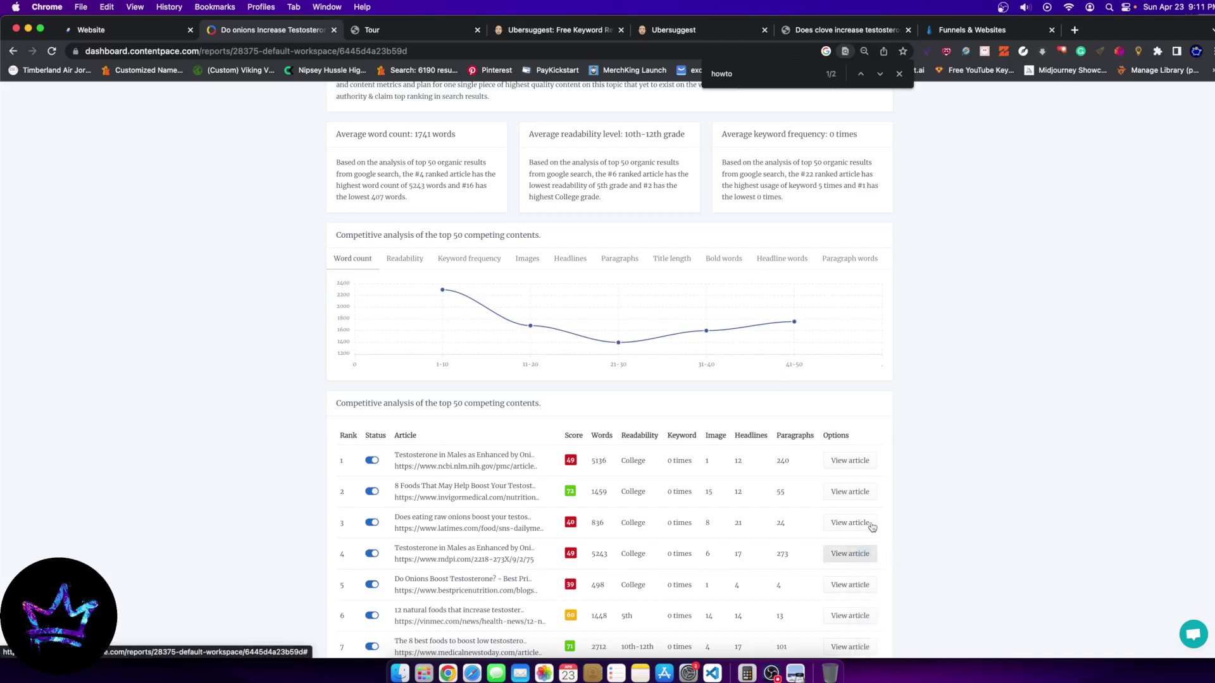
right_click(849, 522)
click(883, 533)
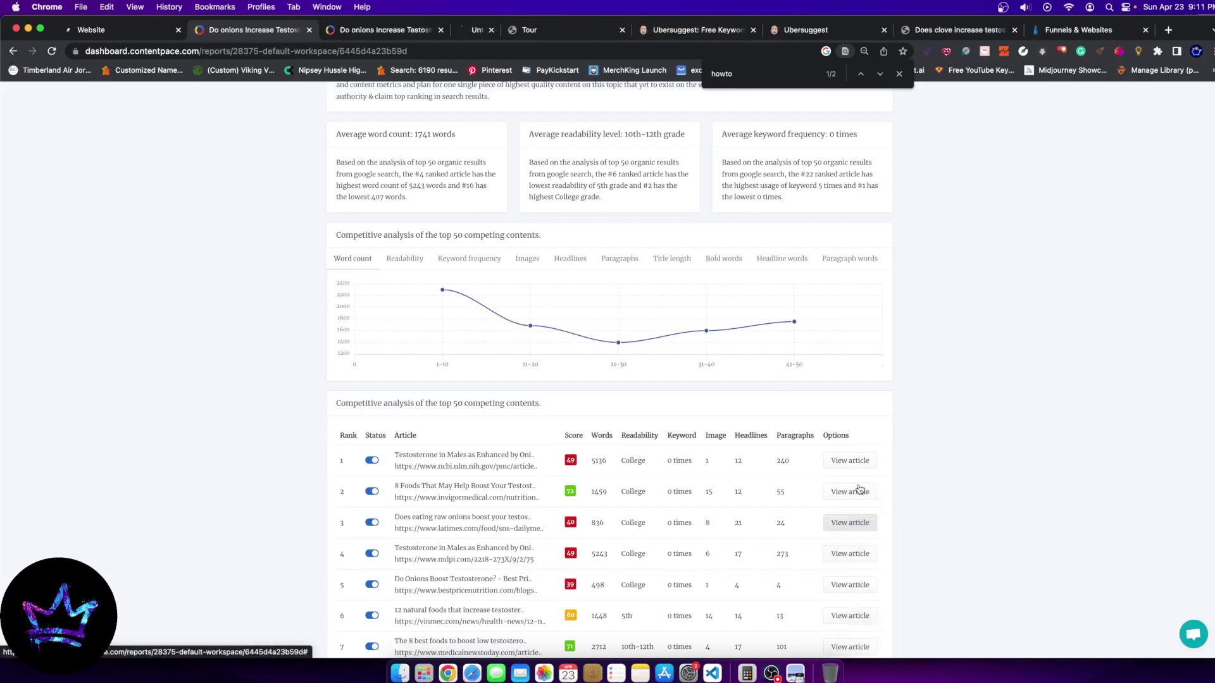
right_click(851, 486)
click(886, 495)
right_click(858, 467)
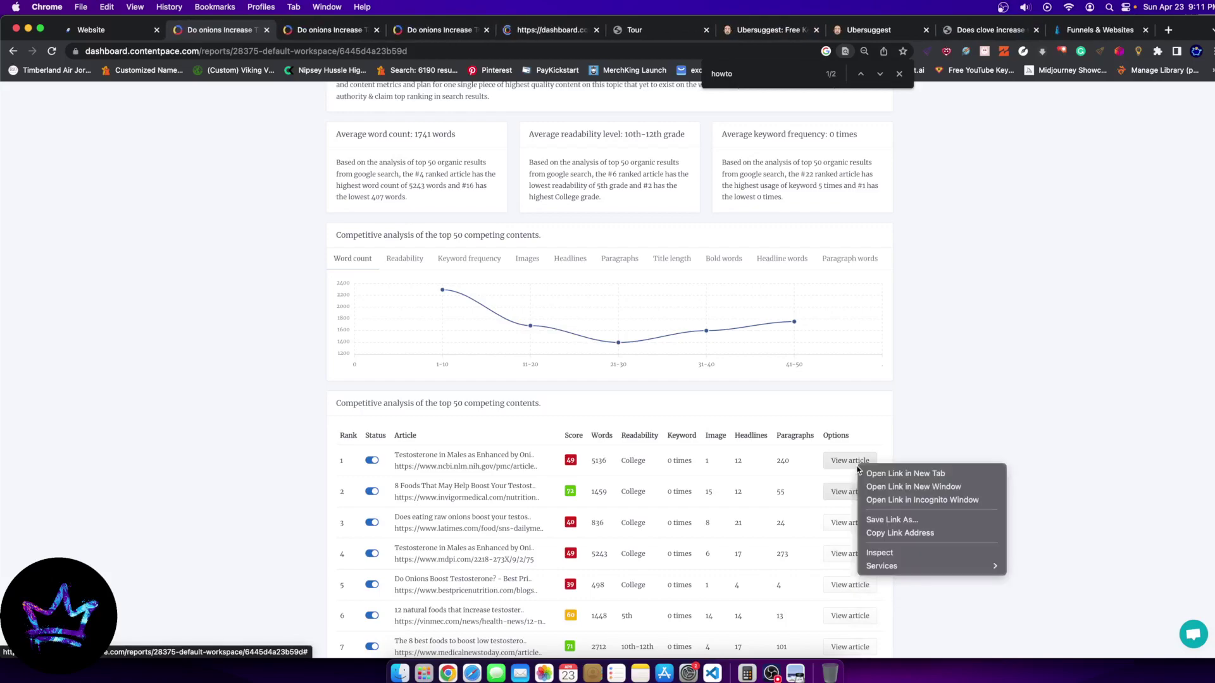
click(886, 472)
Check the newly opened report tabs and open the article details of the rank 1 competing content
click(299, 36)
click(299, 35)
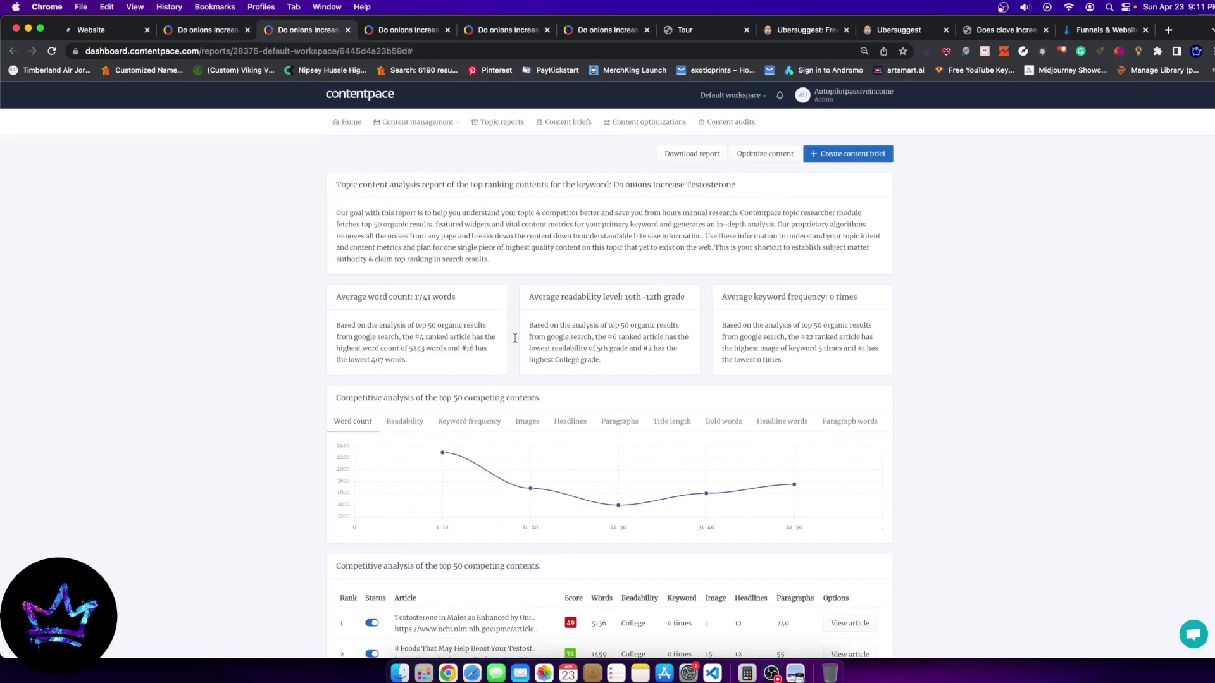
scroll(483, 371, down, 5)
scroll(425, 323, up, 5)
click(393, 29)
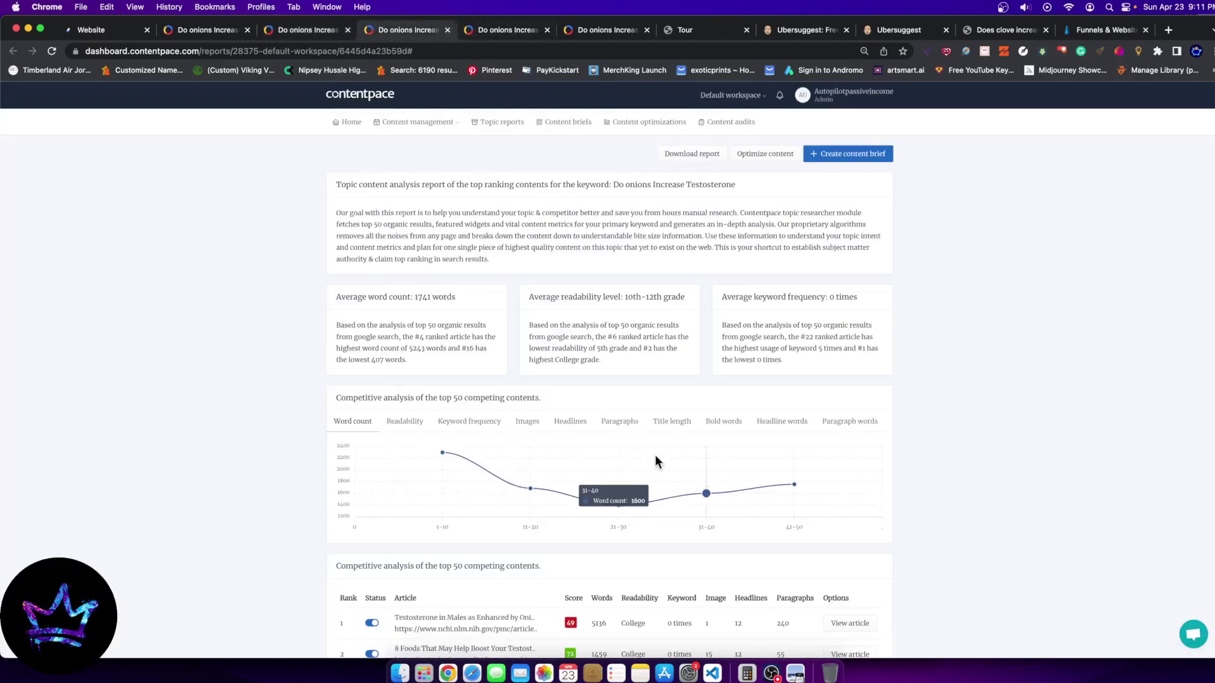
scroll(630, 459, down, 8)
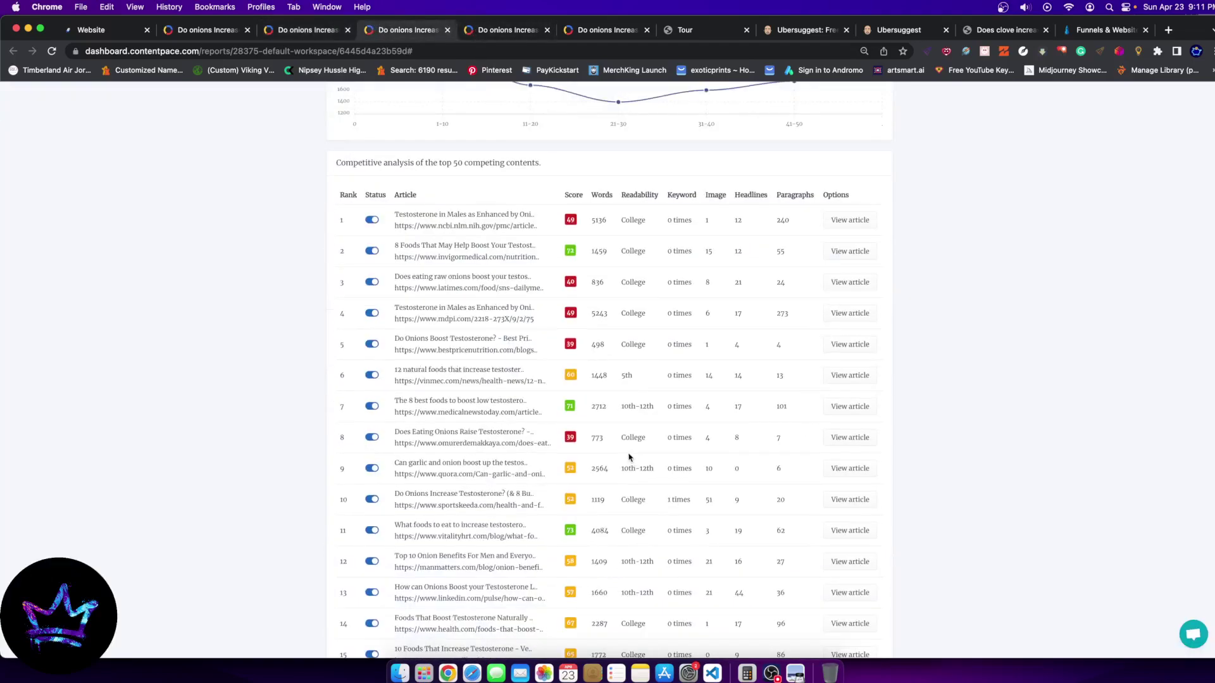
click(850, 221)
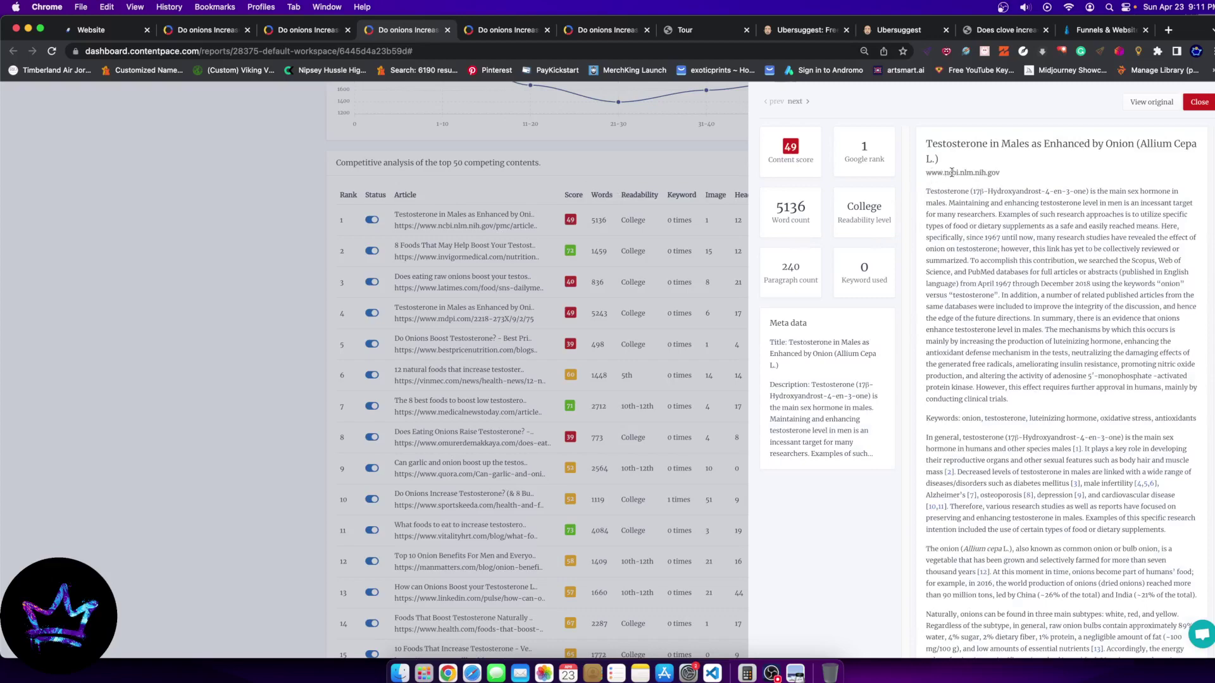
drag(1000, 173, 927, 174)
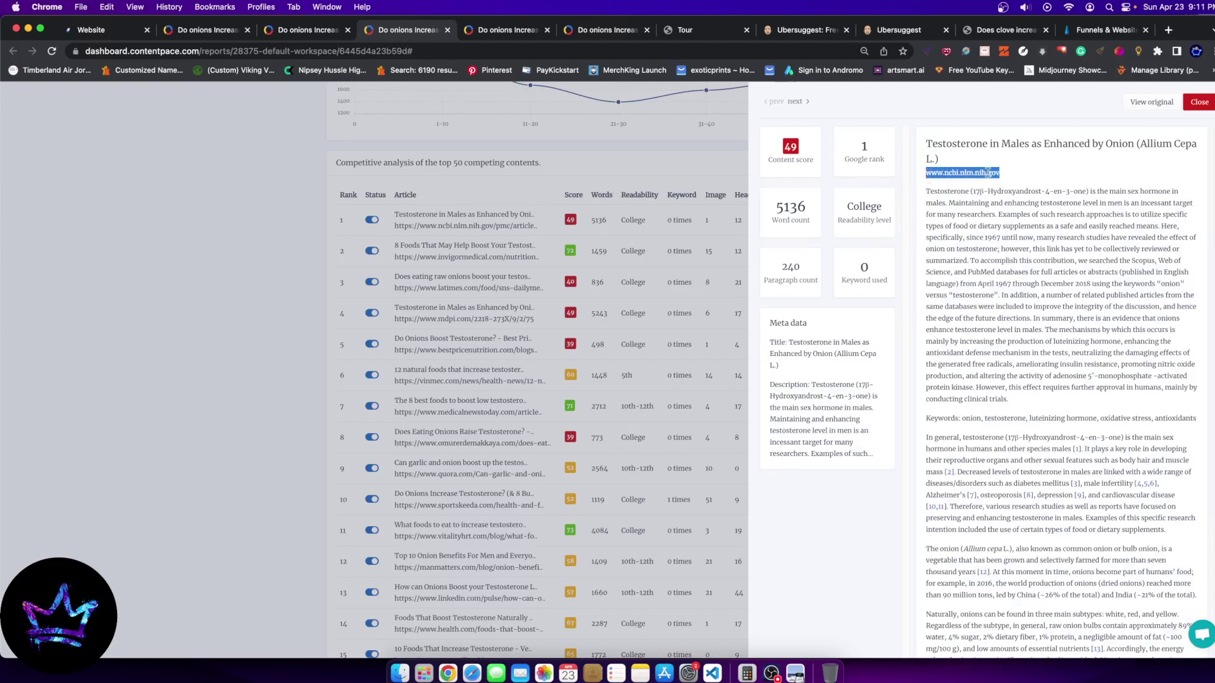
right_click(988, 172)
click(1013, 198)
click(1168, 30)
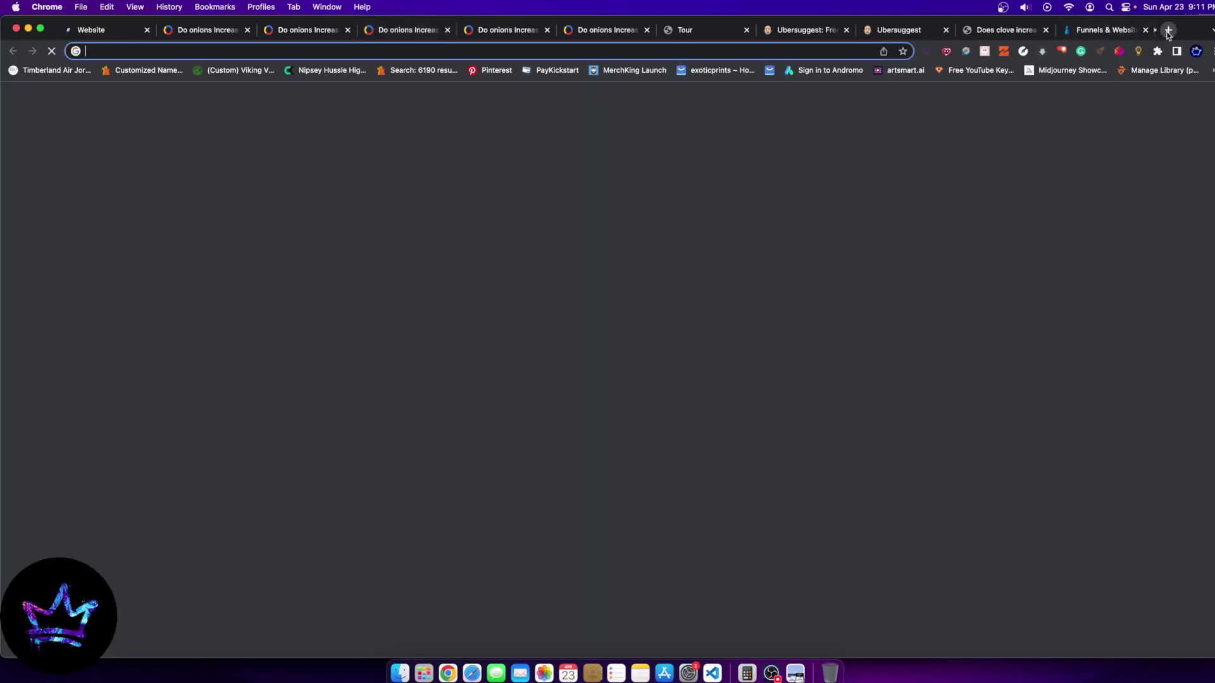
key(super+v)
key(Return)
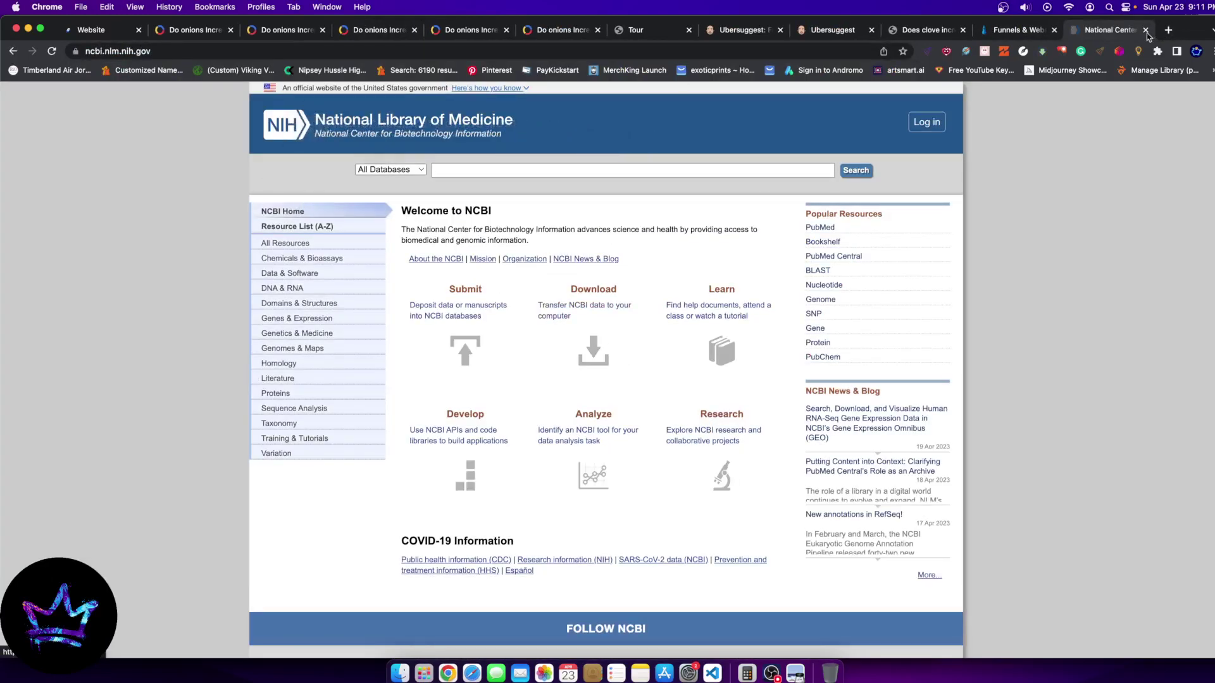
click(1146, 30)
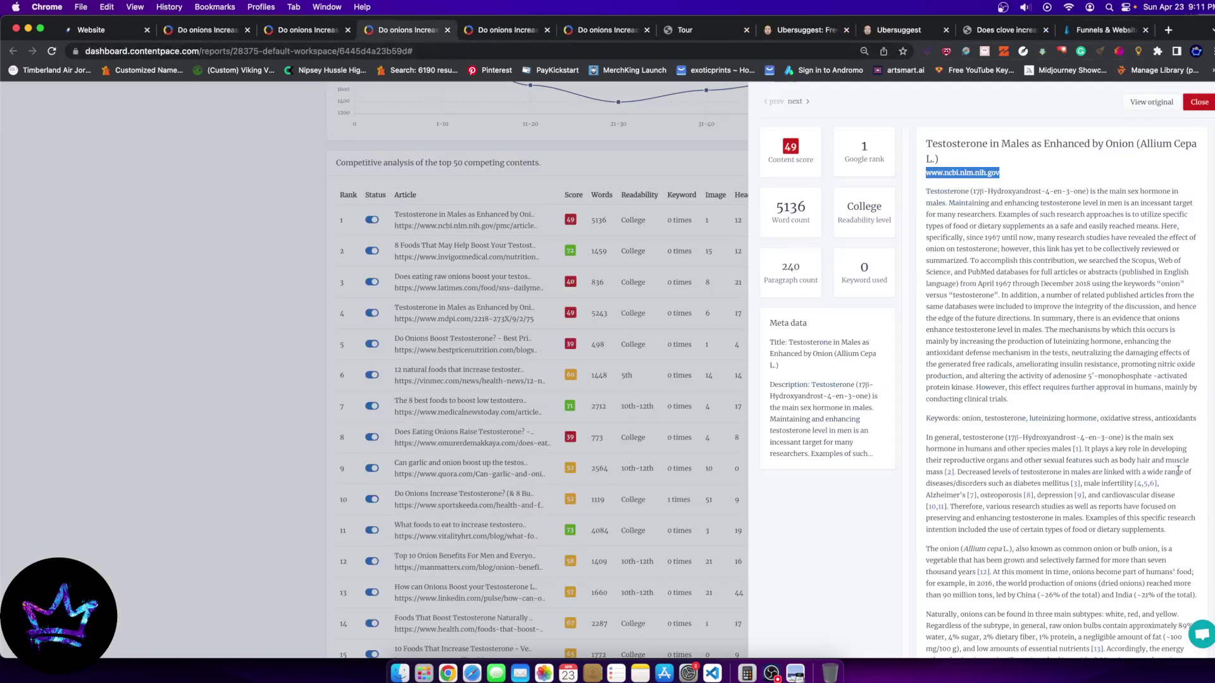
Read through the rank 1 article's text in its details view and close the view
scroll(1178, 471, down, 15)
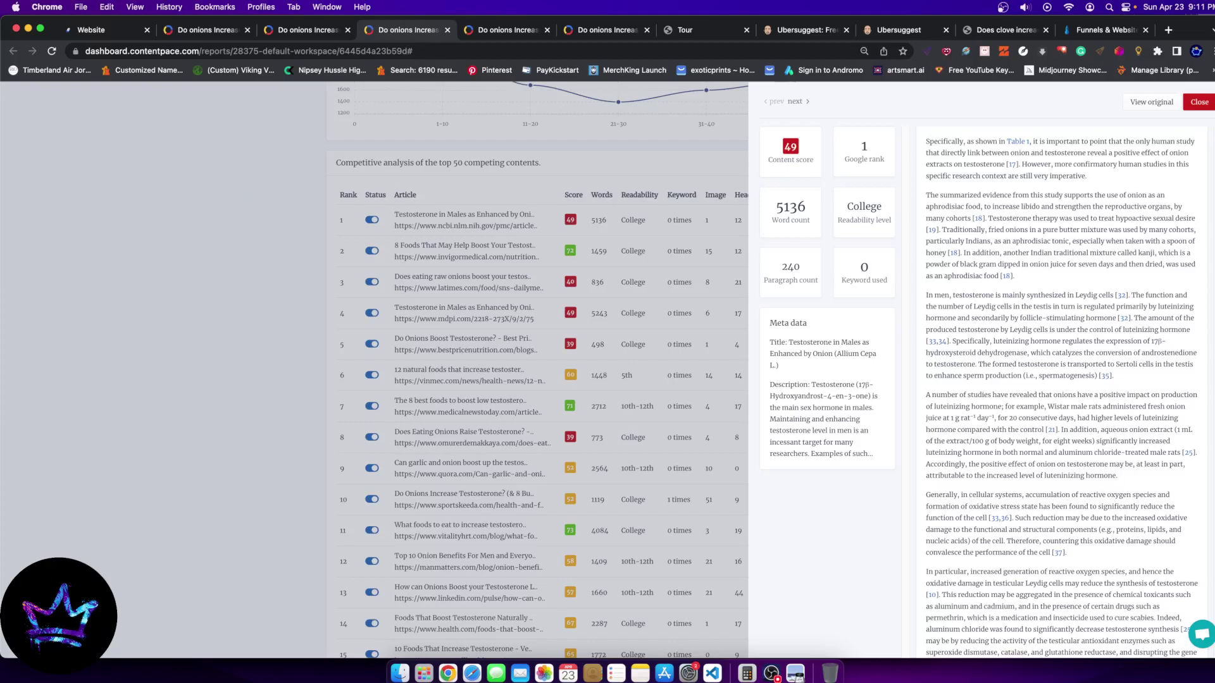
scroll(1062, 380, down, 5)
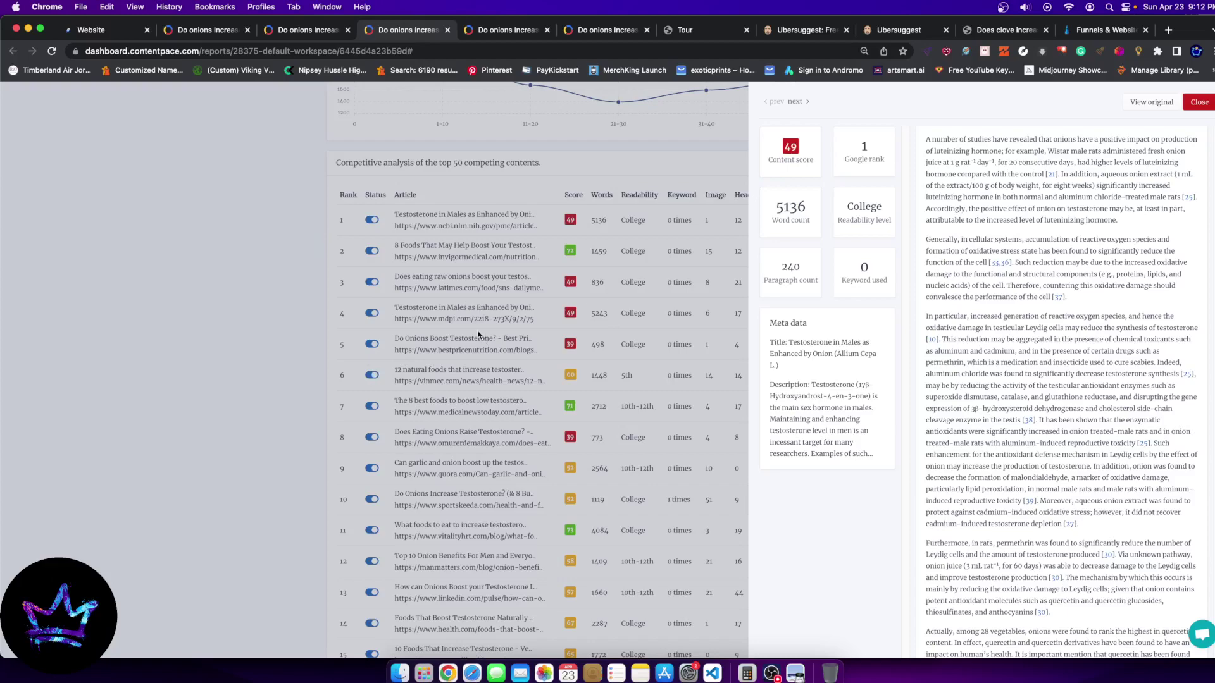
click(243, 327)
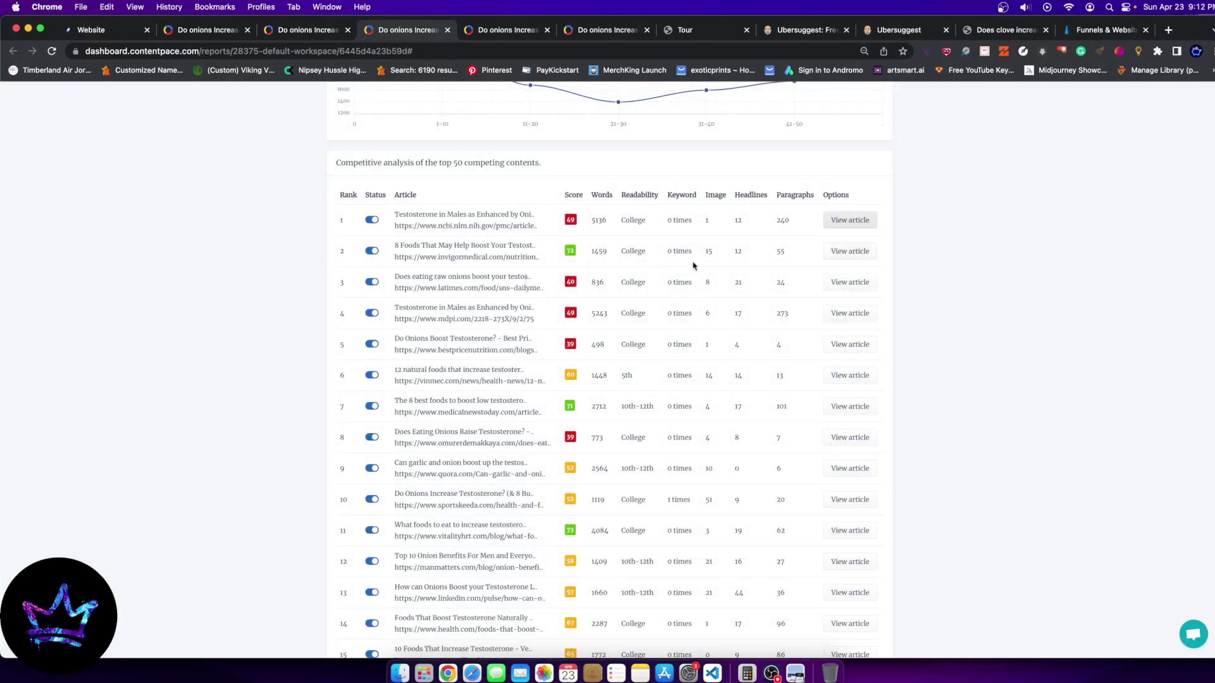
Open the rank 2 competing article's original page from its details and look over its introduction and table of contents
click(845, 252)
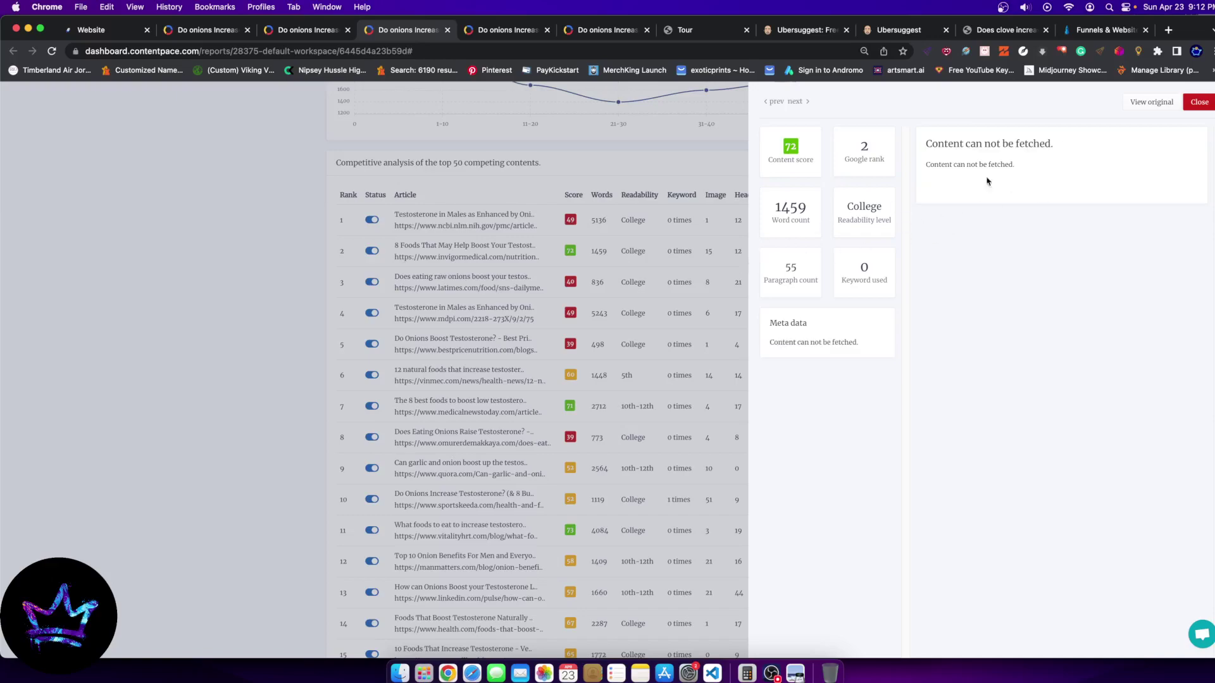
click(1152, 105)
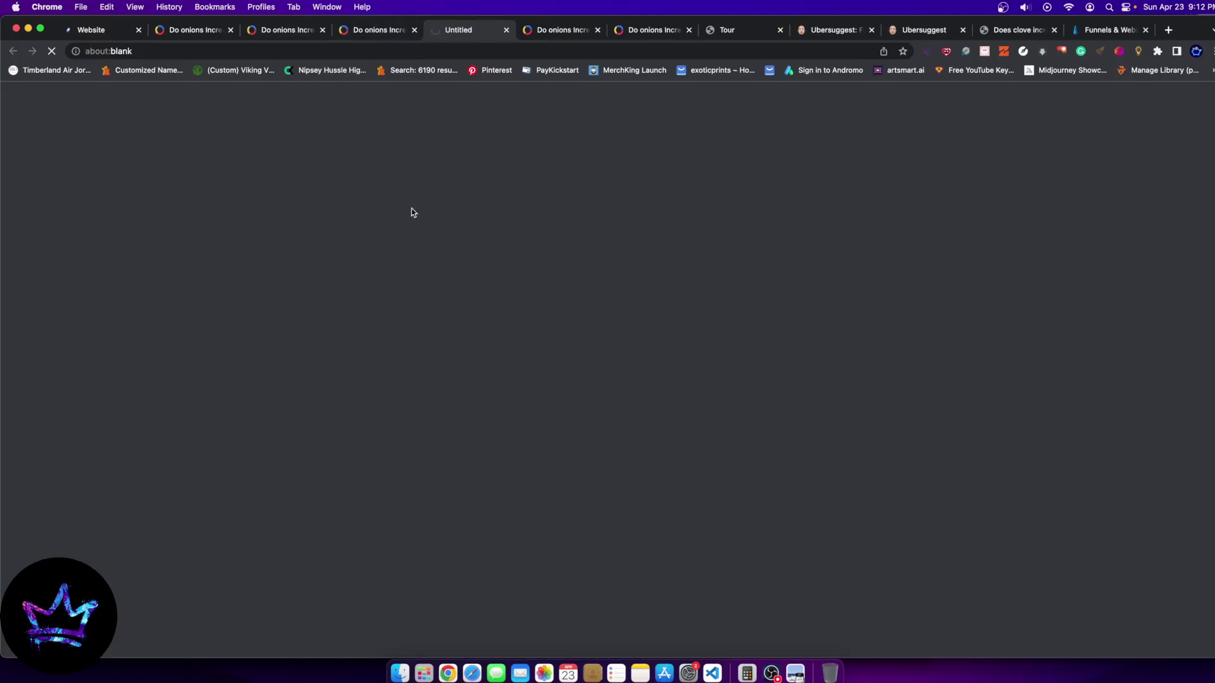
scroll(498, 395, down, 3)
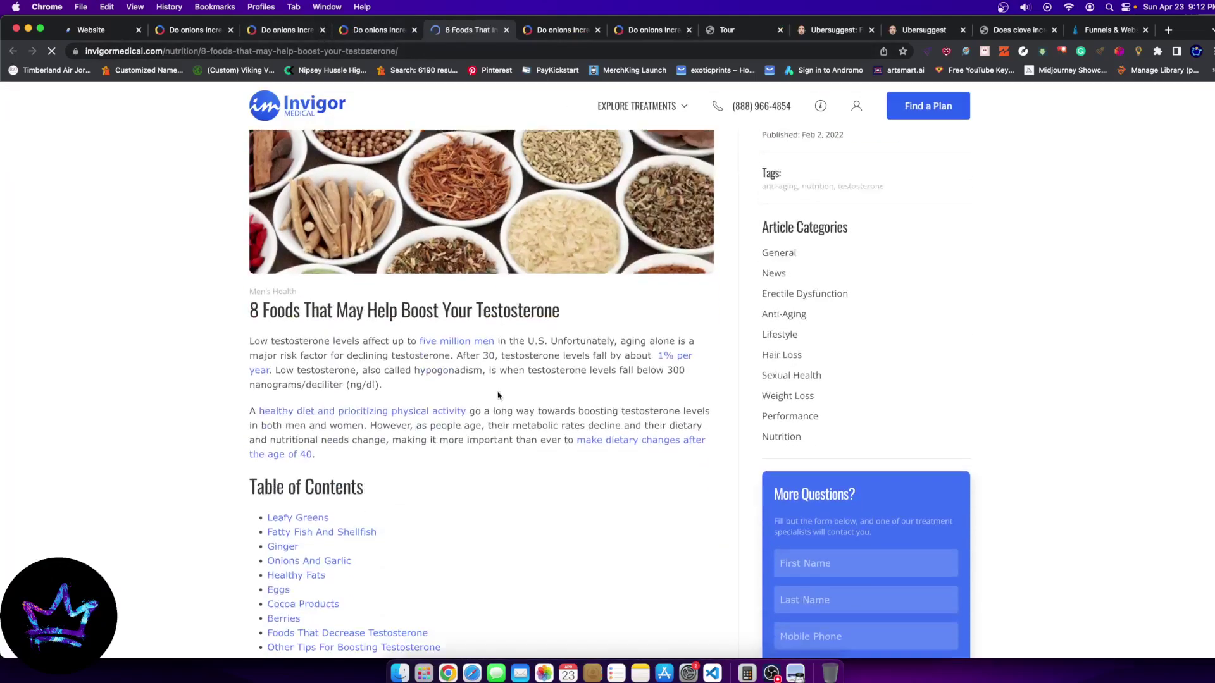
scroll(498, 395, down, 3)
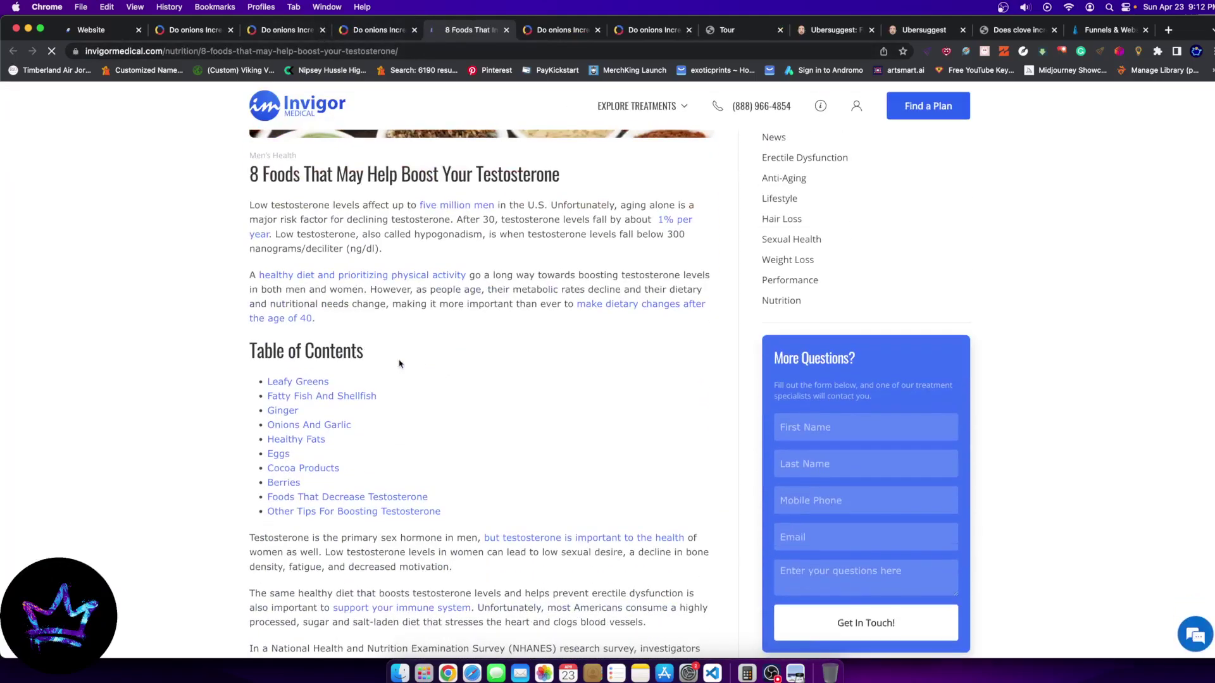
Go to the article's Onions And Garlic section and skim the rest of the page
click(304, 424)
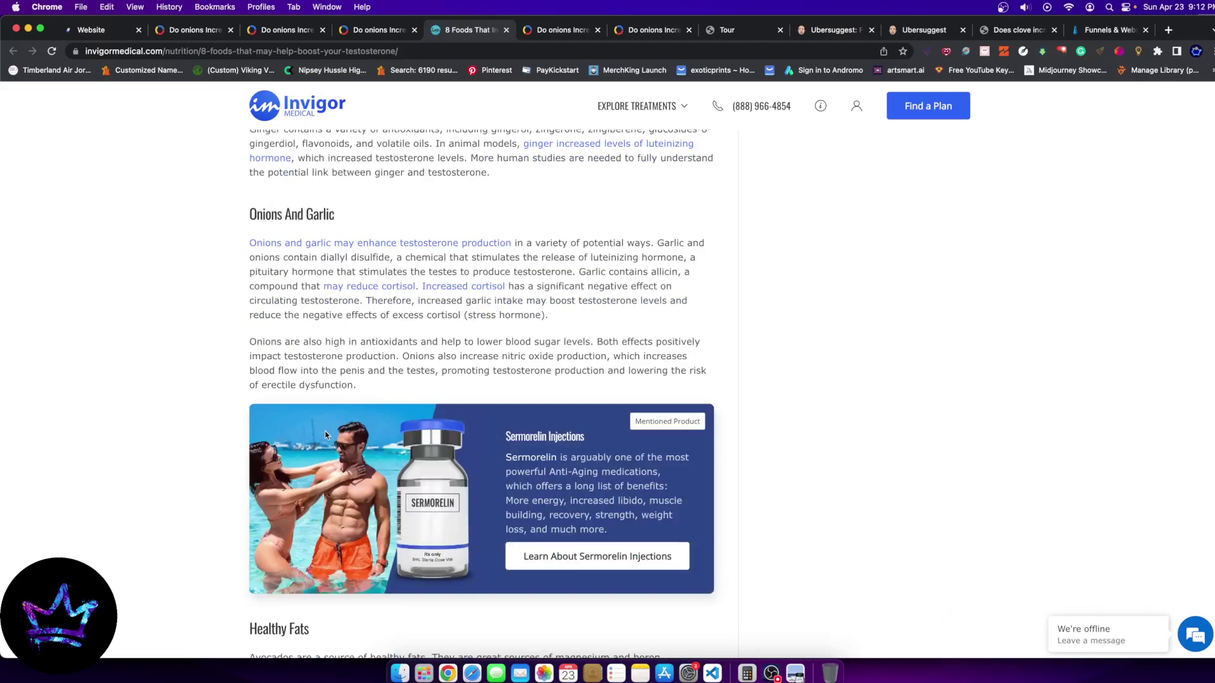
scroll(325, 431, down, 8)
scroll(266, 293, up, 20)
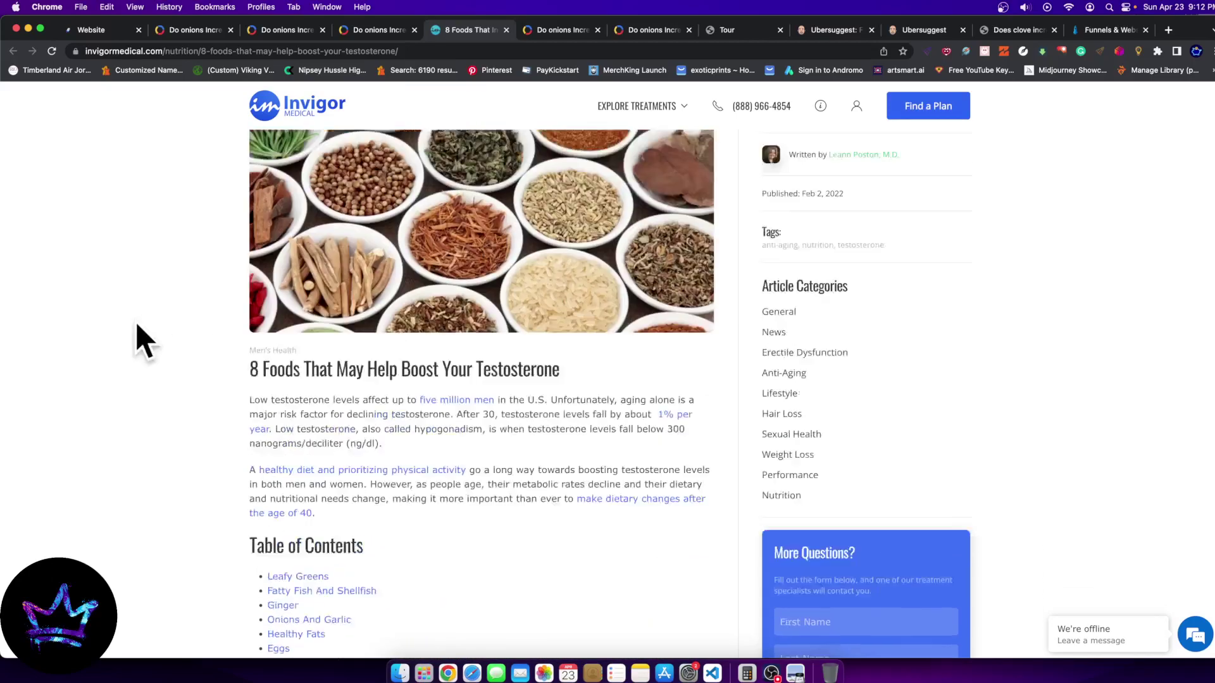
Skim the rest of the rank 2 article, then return to its Contentpace report and close the article's details view
scroll(329, 380, down, 15)
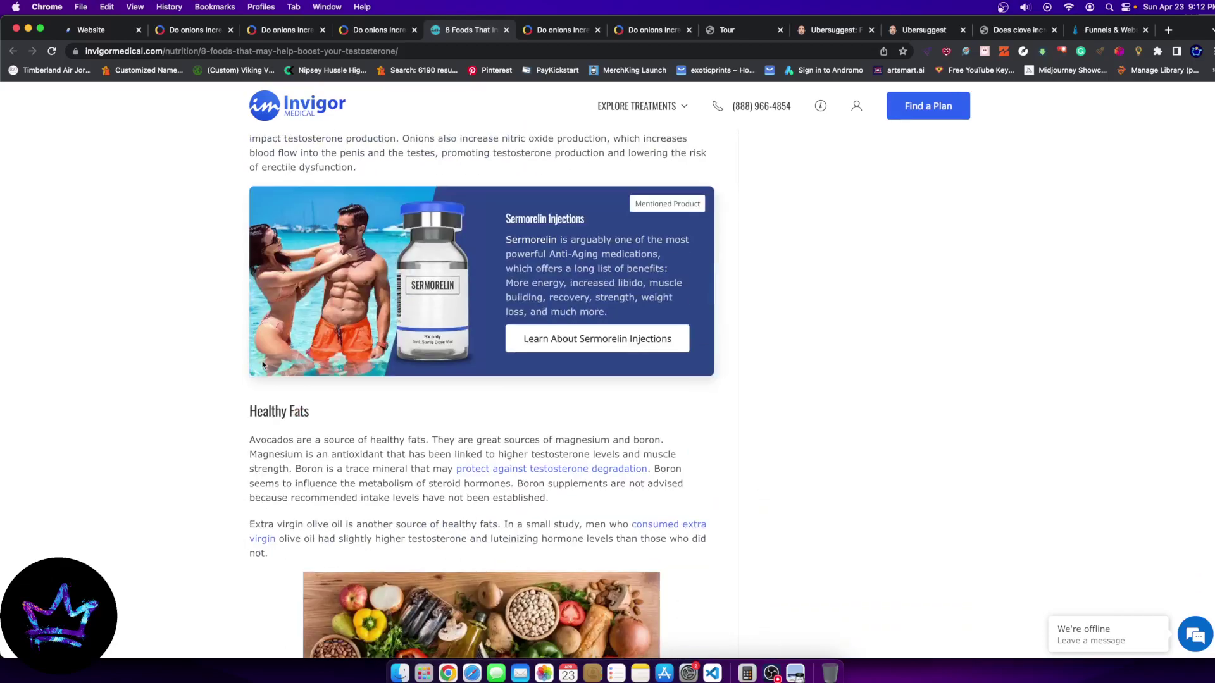
scroll(262, 365, down, 15)
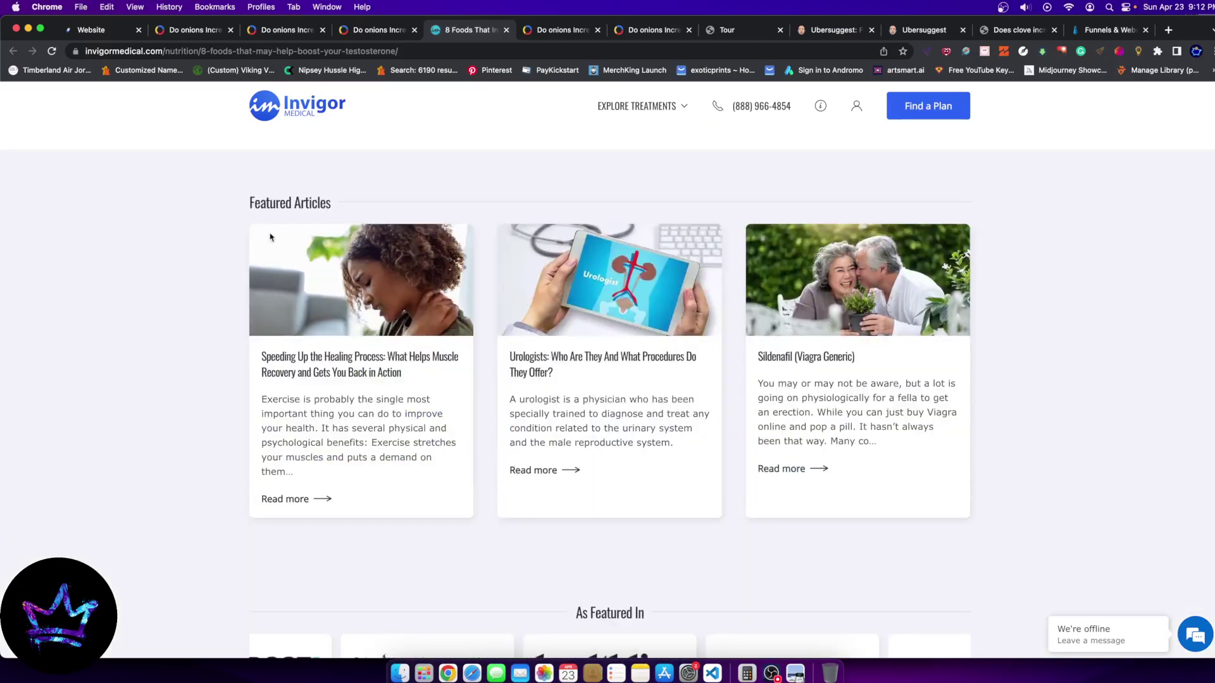
scroll(270, 237, up, 10)
click(379, 30)
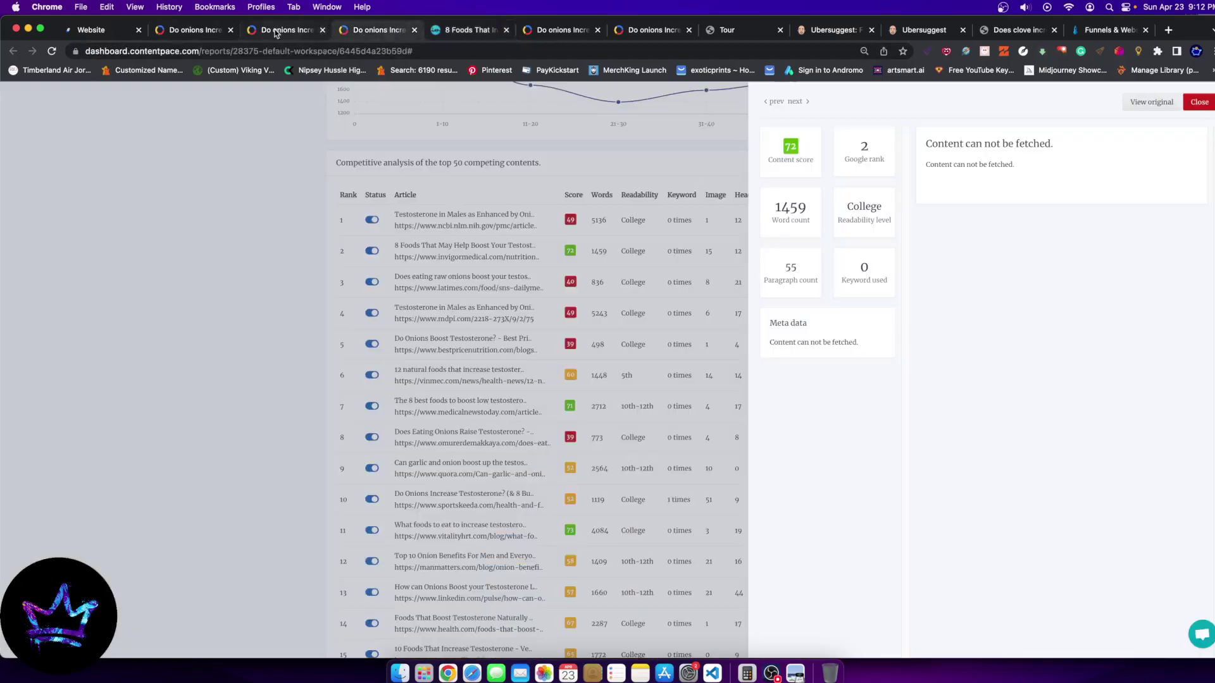
click(457, 334)
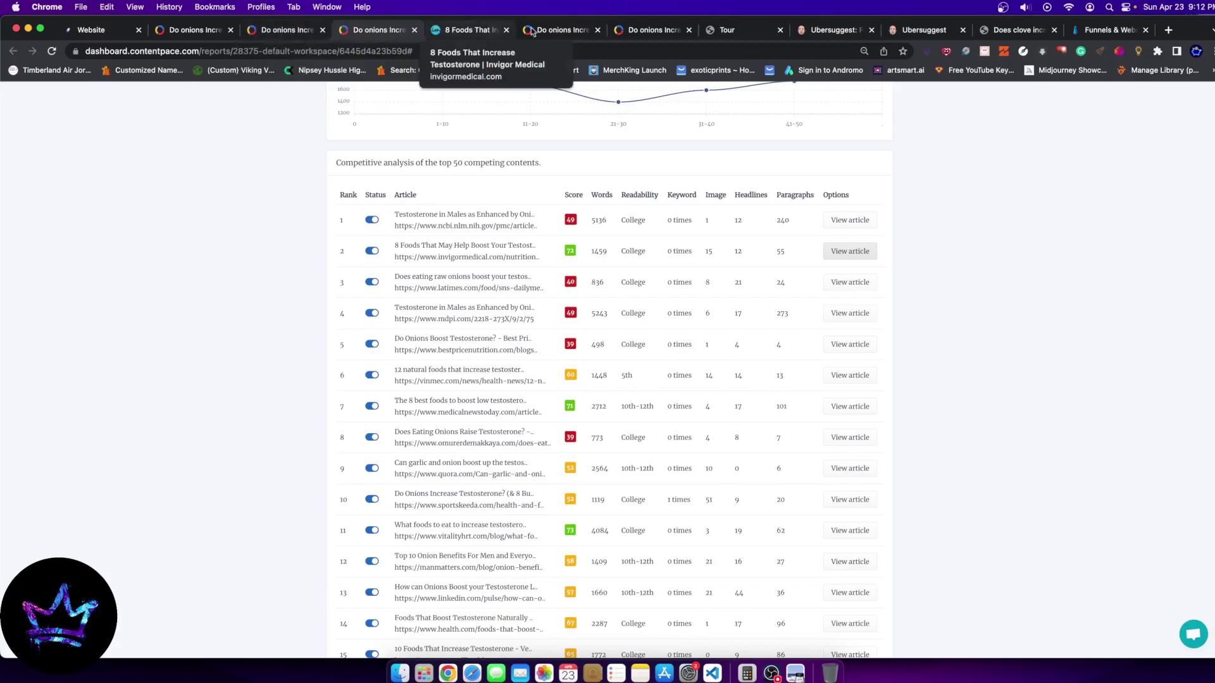
Return to the Invigor Medical article, dismiss its newsletter pop-up, and go back to the table of contents
click(470, 30)
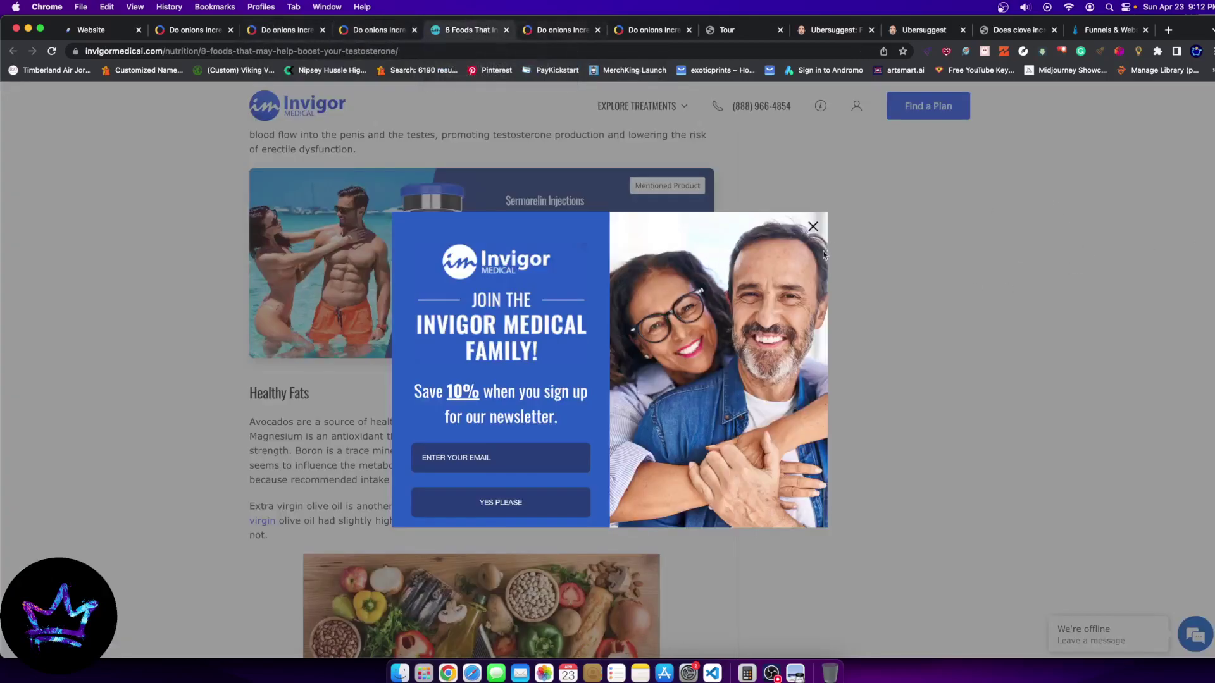
click(814, 227)
scroll(602, 274, up, 10)
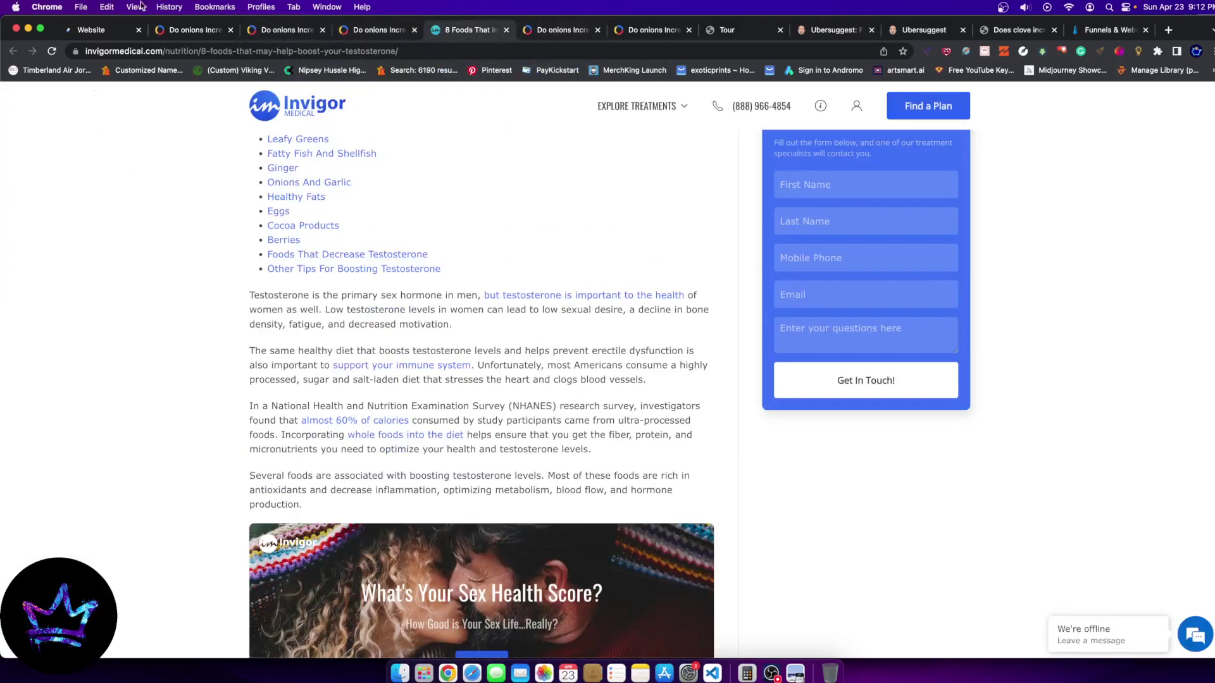
Check the Contentpace report's list of top 50 competing contents, then reread the rank 2 article down to its Onions And Garlic section
click(296, 32)
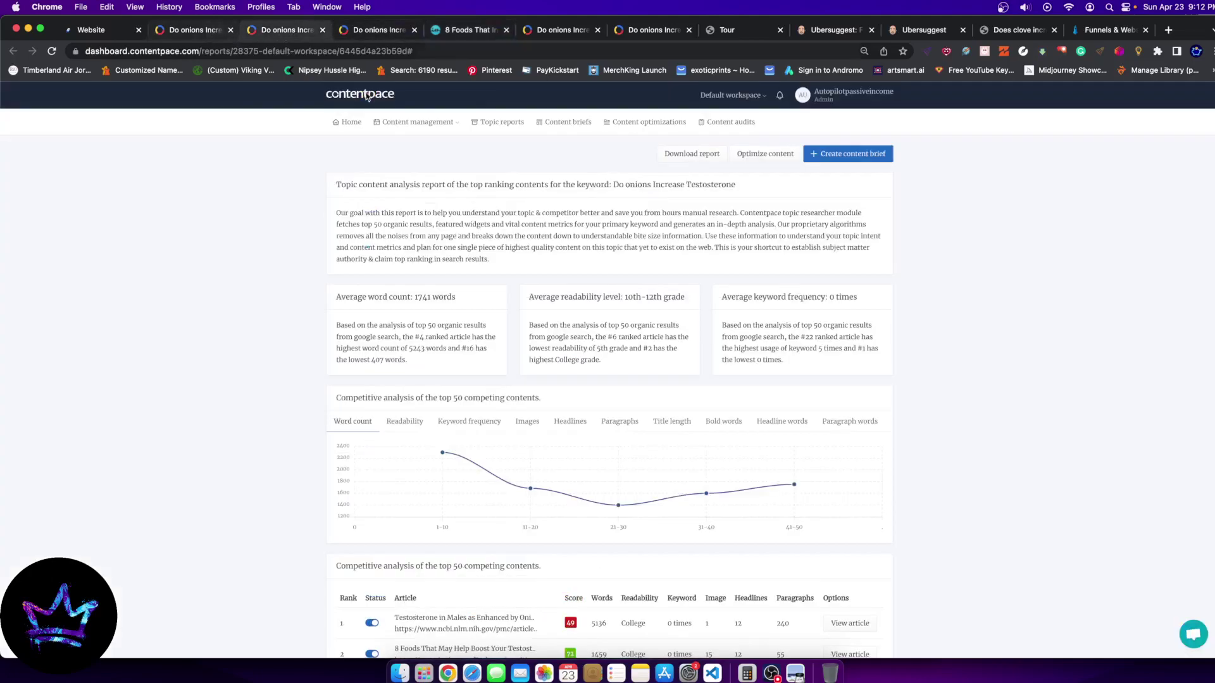
scroll(366, 96, down, 15)
scroll(443, 189, up, 13)
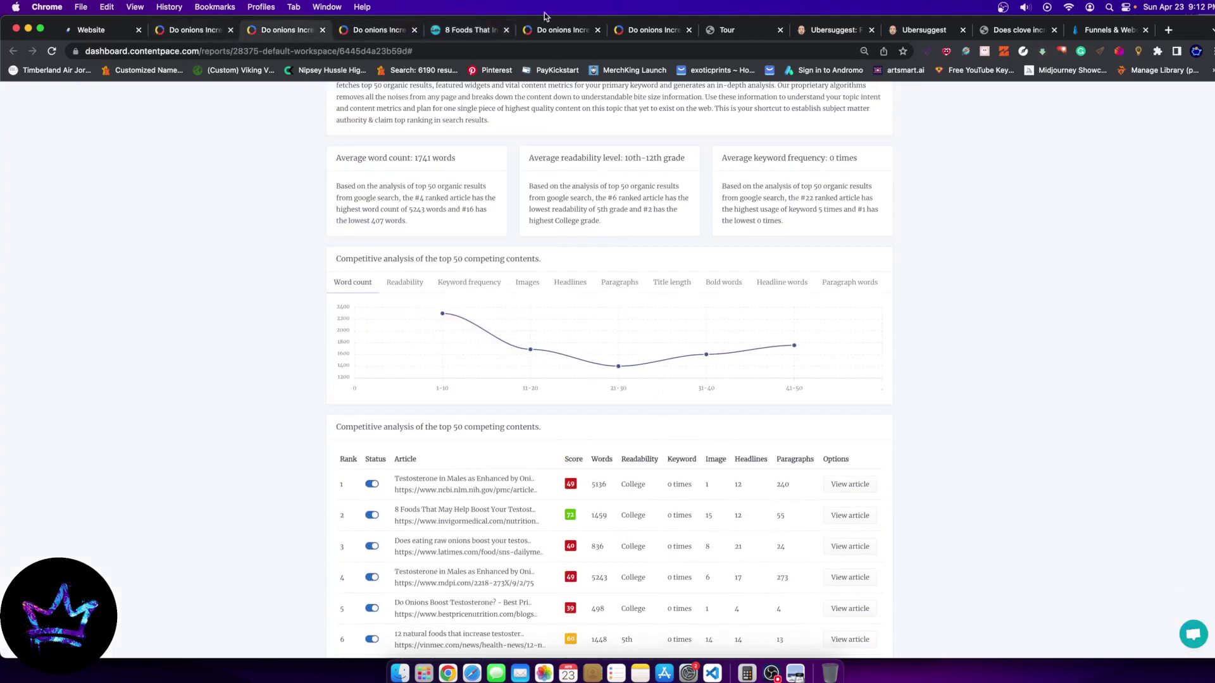
click(445, 29)
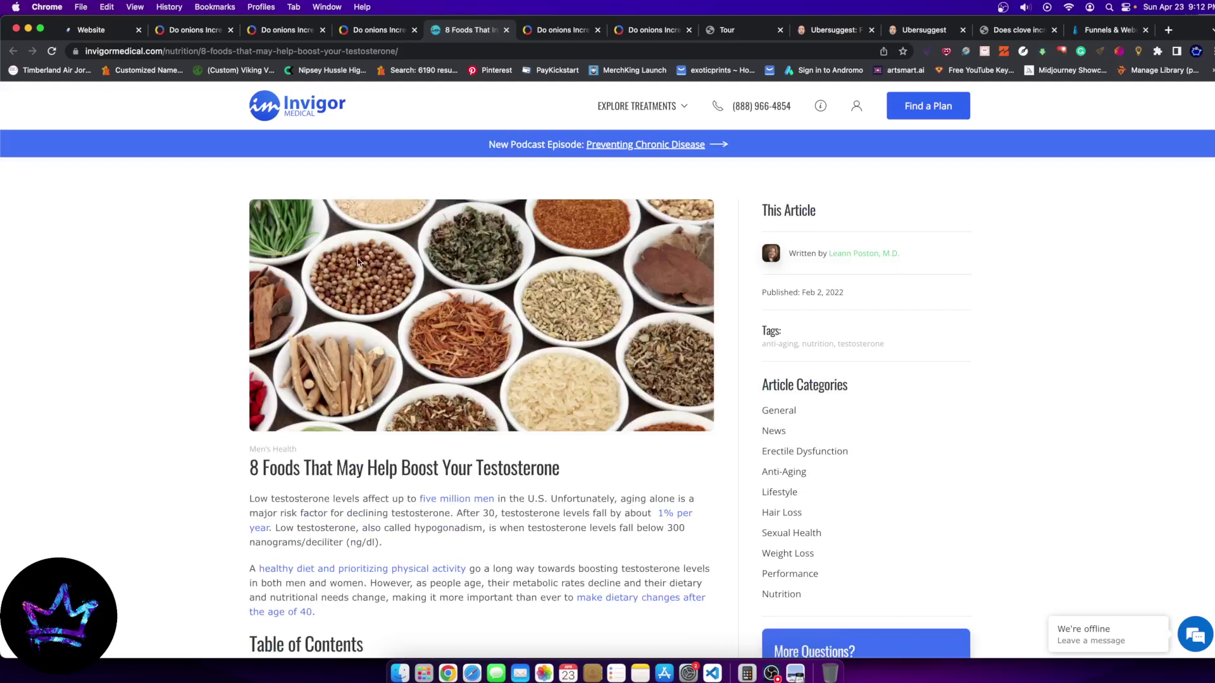
scroll(358, 262, down, 10)
scroll(149, 227, down, 6)
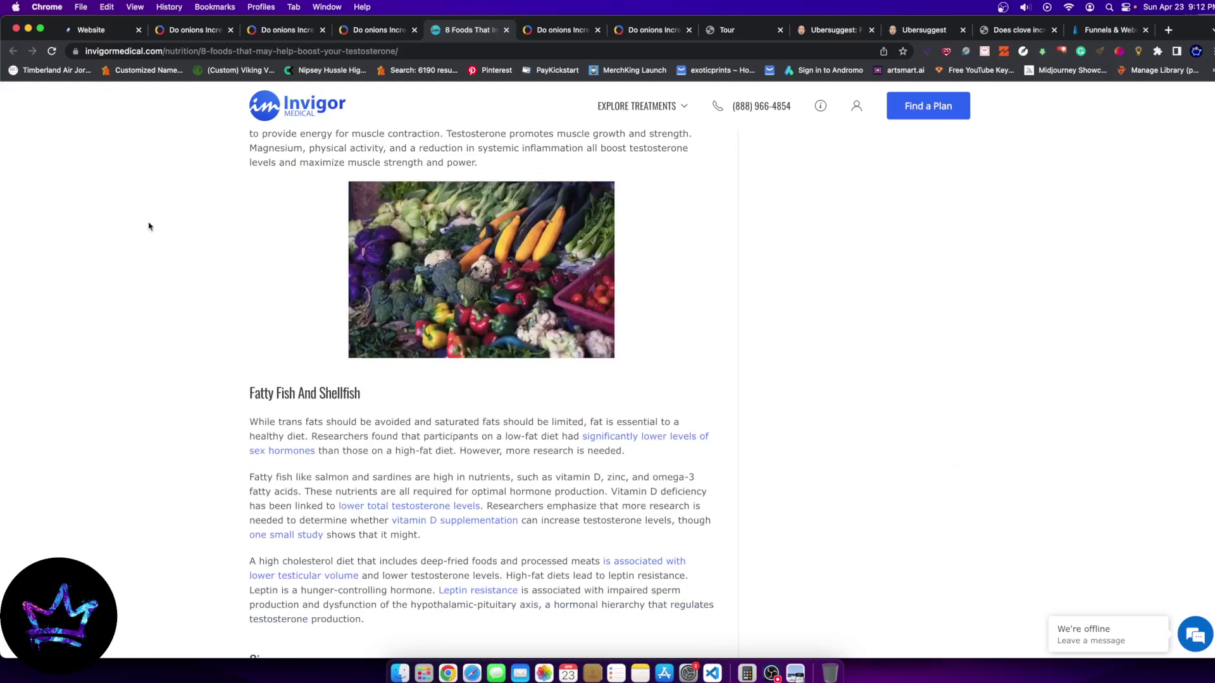
scroll(386, 255, down, 8)
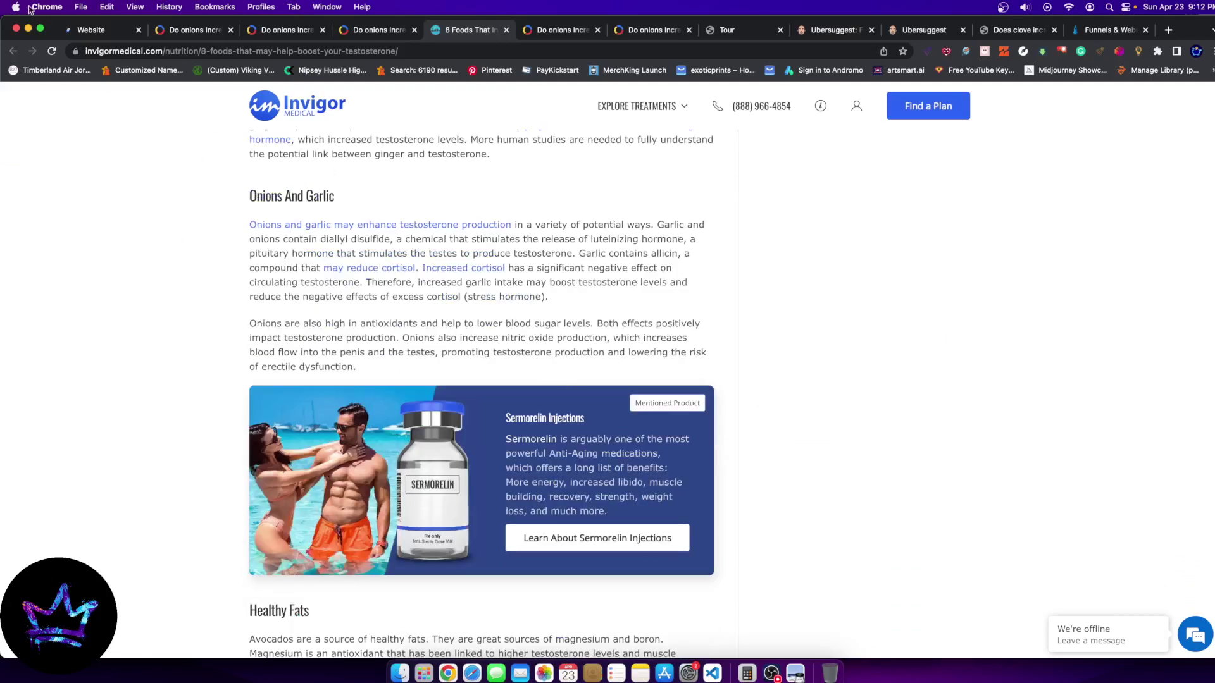
Switch to the blog post editor and move the outline block up above the custom code block and the Conclusion section
click(92, 30)
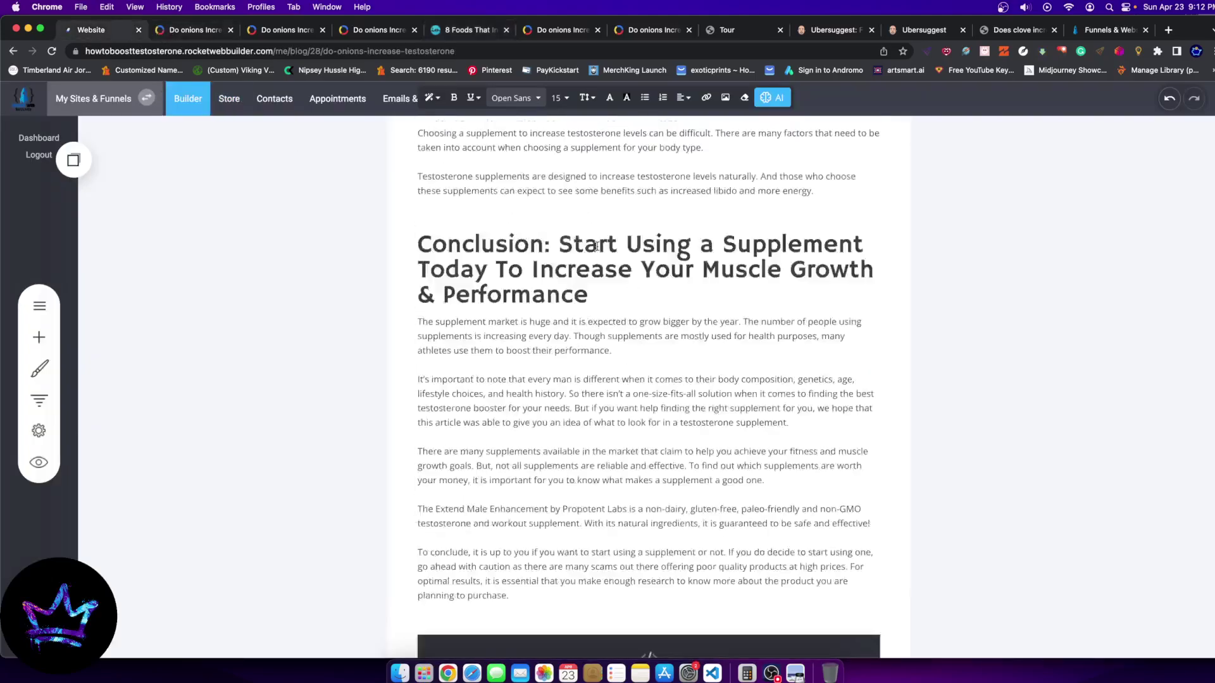
scroll(596, 247, up, 20)
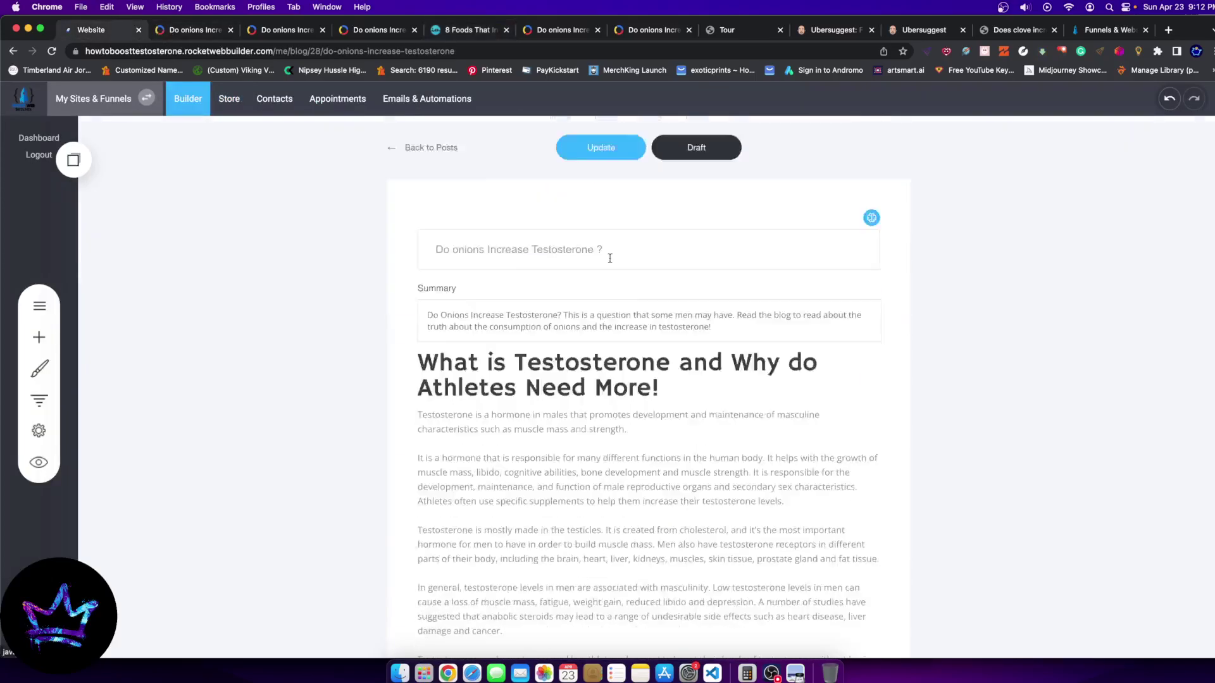
scroll(610, 258, down, 20)
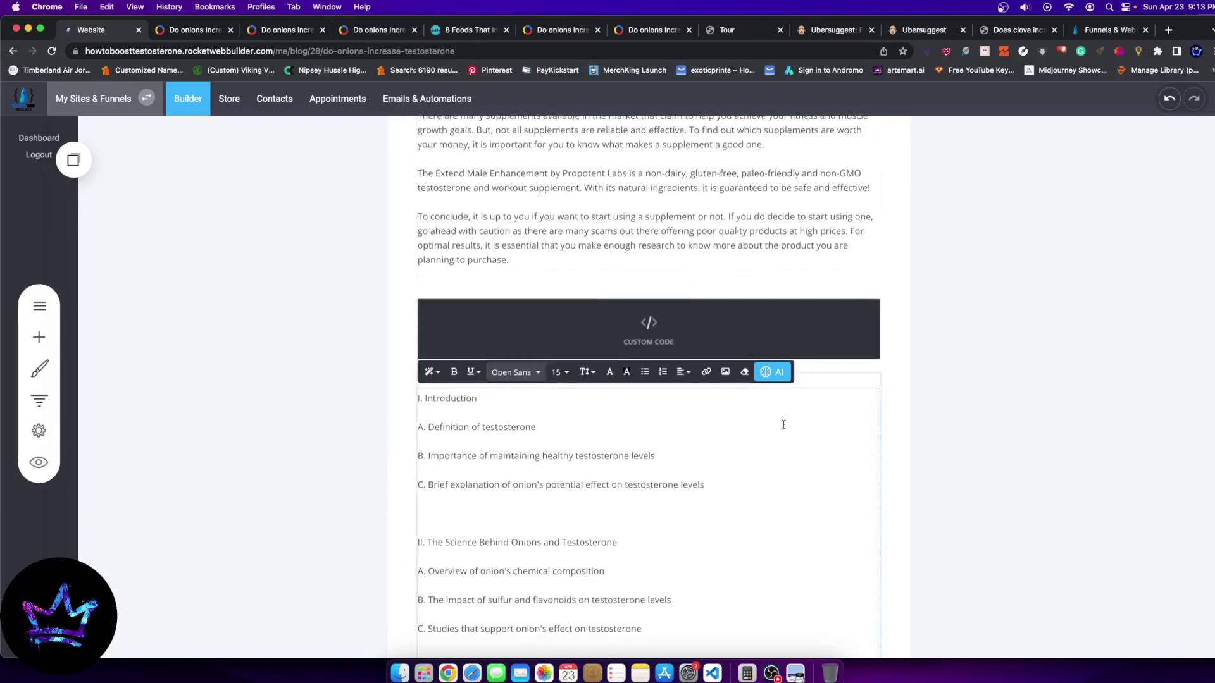
scroll(783, 424, down, 6)
scroll(814, 285, up, 3)
mouse_move(806, 291)
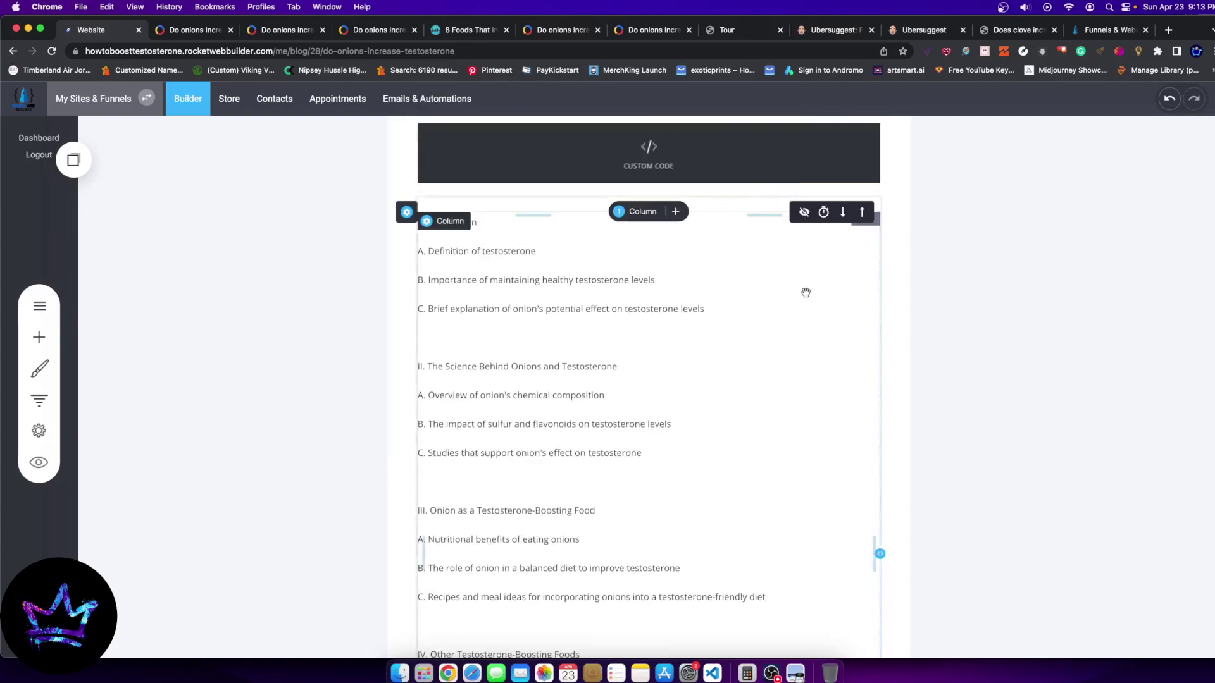
click(859, 215)
scroll(890, 415, up, 6)
scroll(890, 374, down, 4)
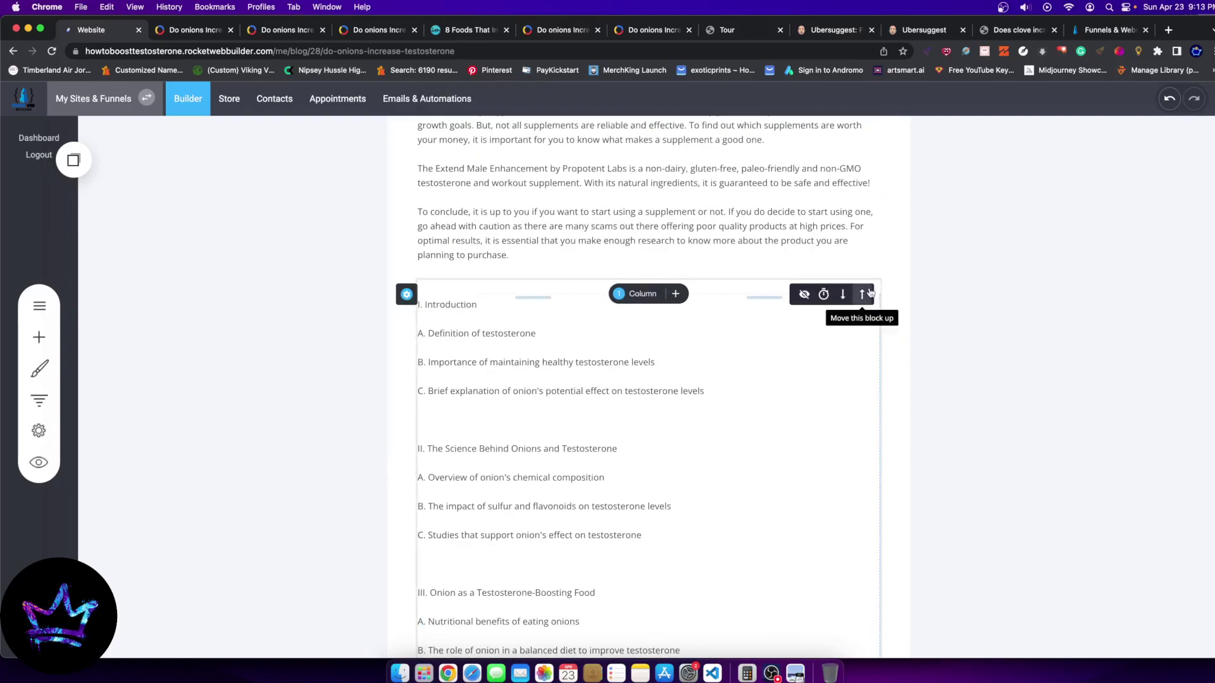
click(862, 294)
scroll(885, 369, up, 8)
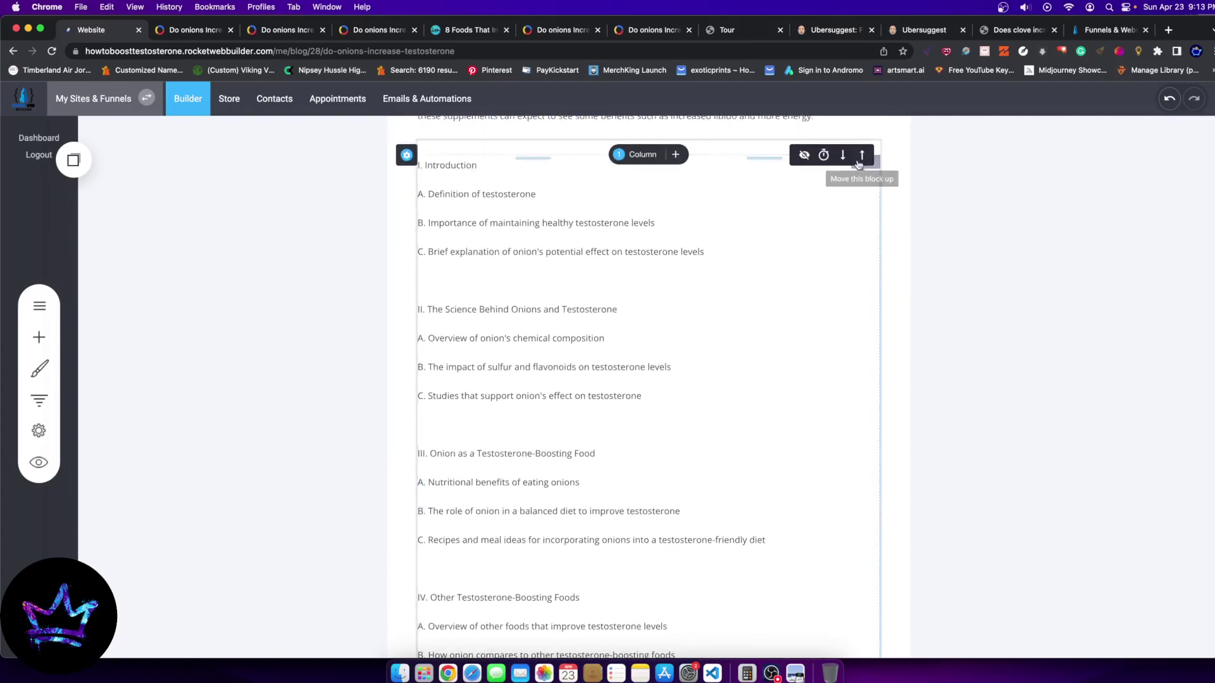
Keep moving the outline block up until it sits directly under the summary, above the "What is Testosterone and Why do Athletes Need More!" section
click(861, 155)
scroll(878, 371, up, 10)
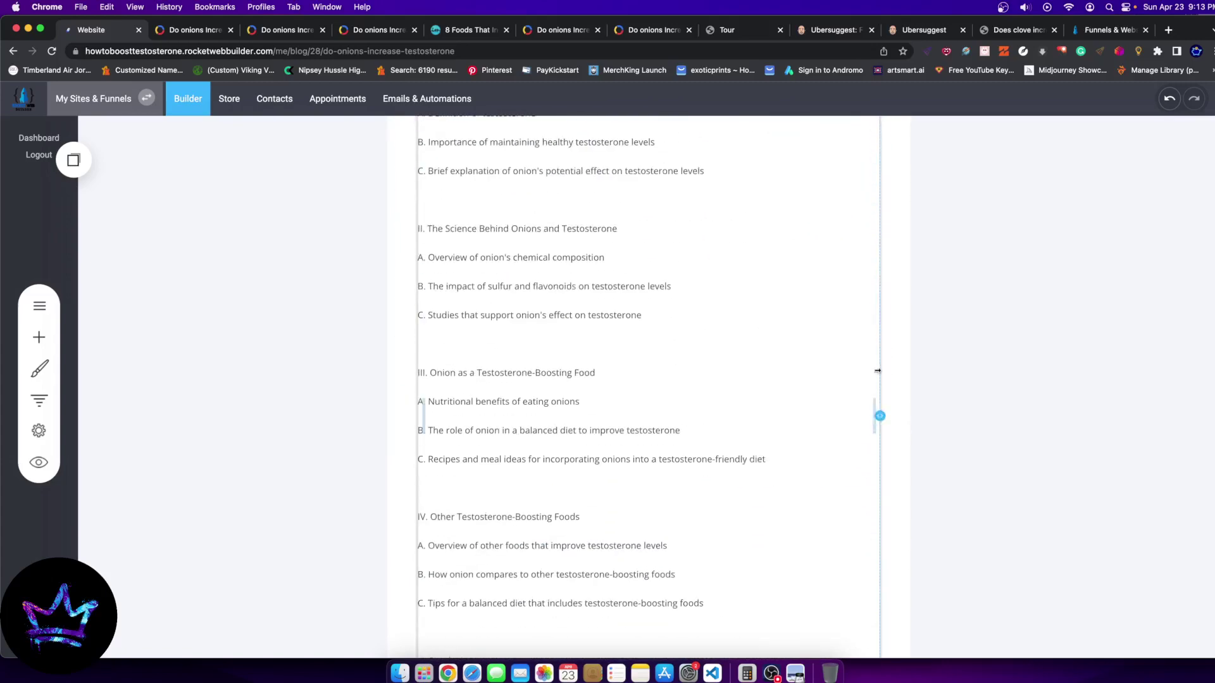
scroll(878, 357, up, 1)
click(861, 199)
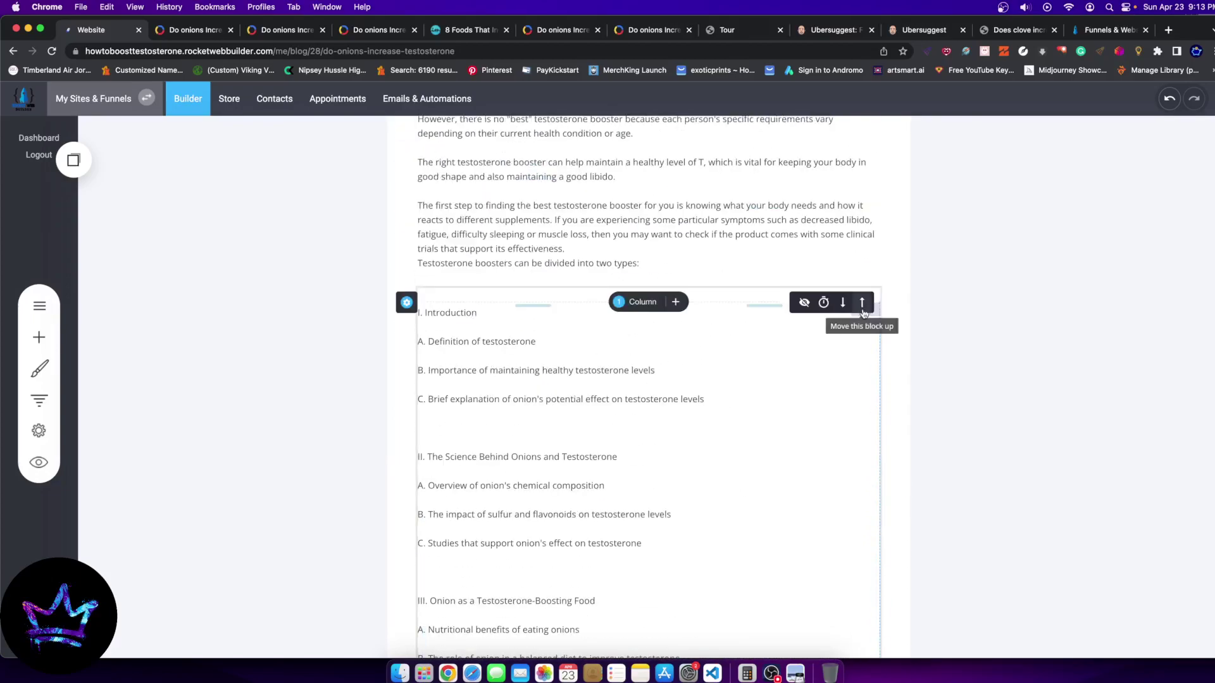
click(862, 303)
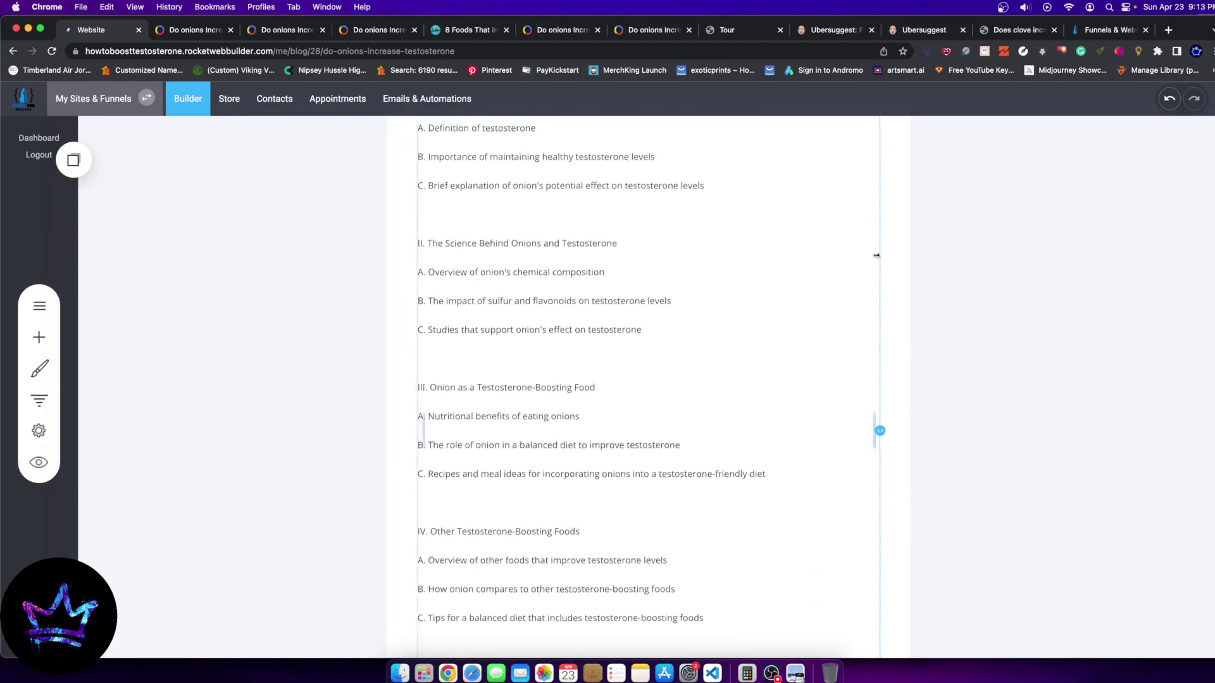
click(854, 203)
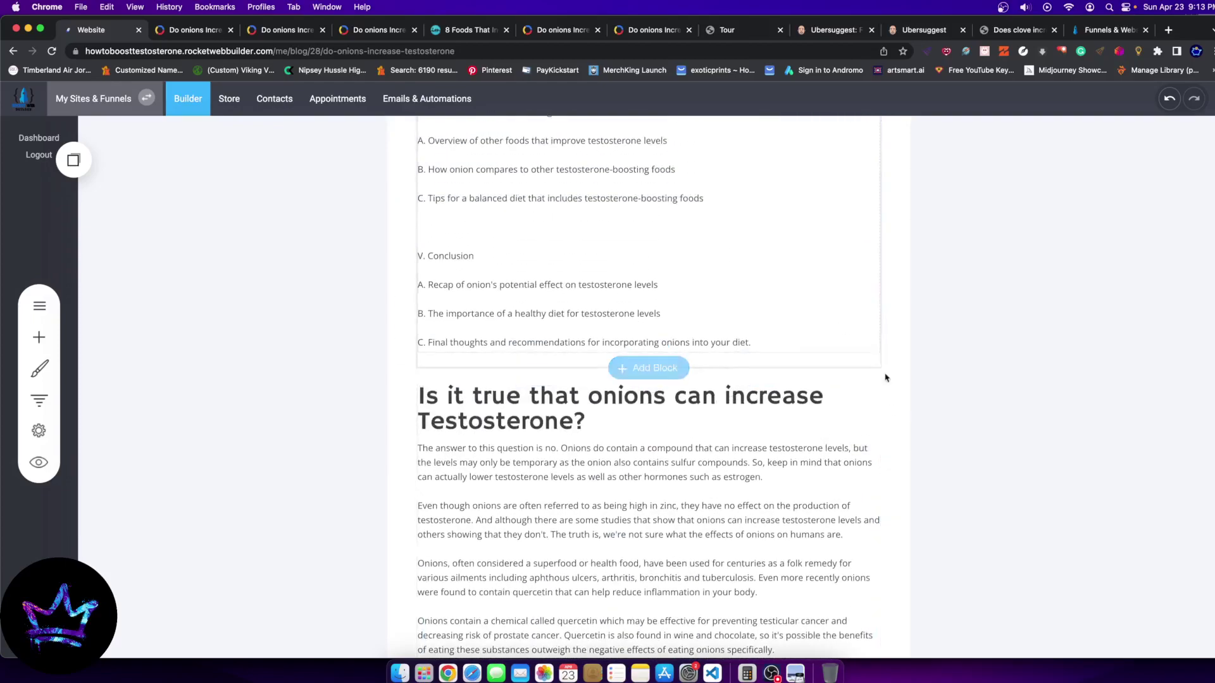
click(861, 381)
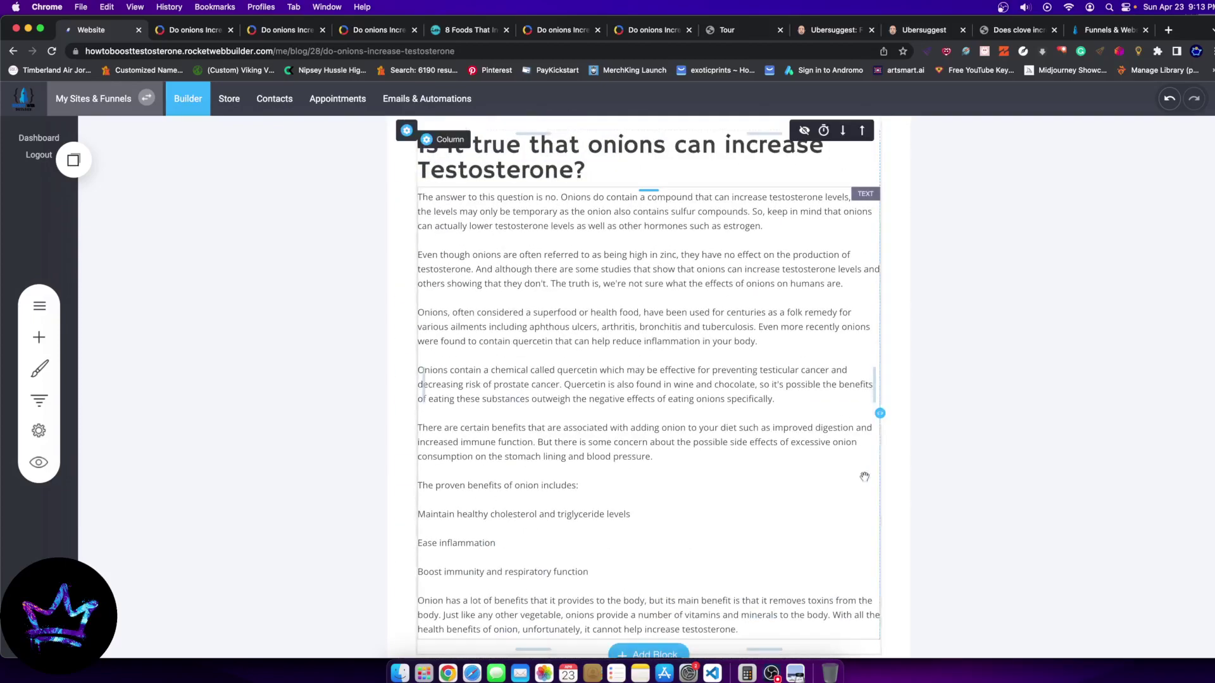
scroll(848, 459, down, 6)
click(860, 283)
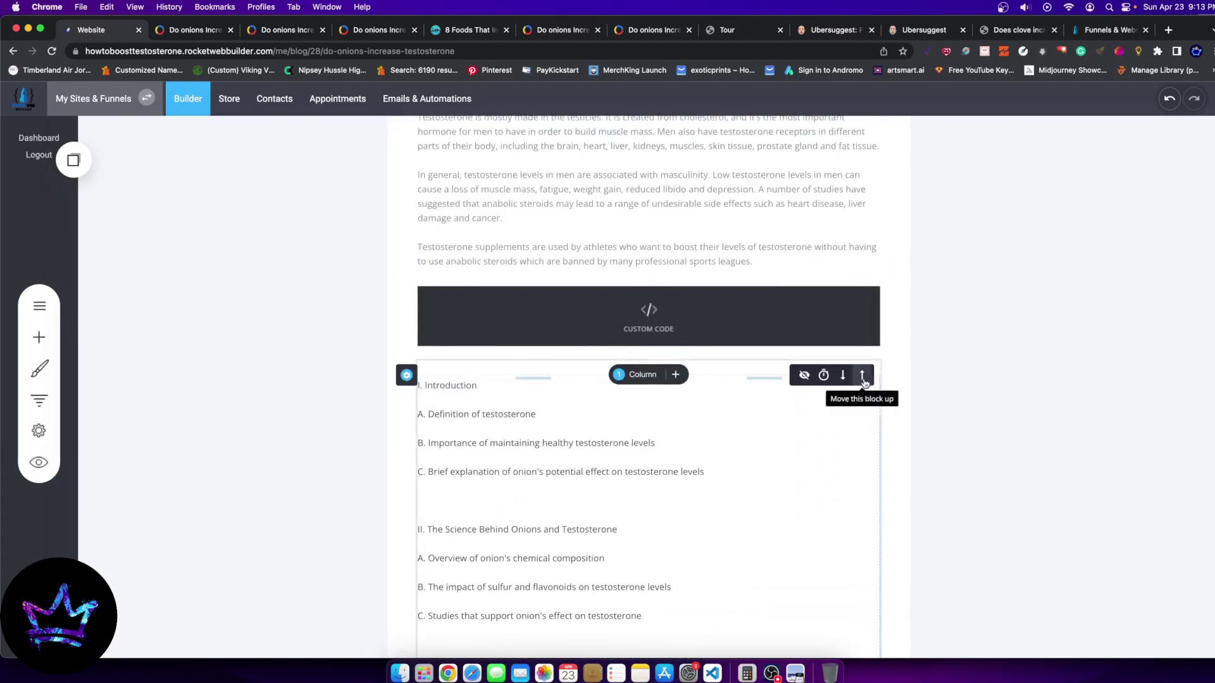
click(863, 375)
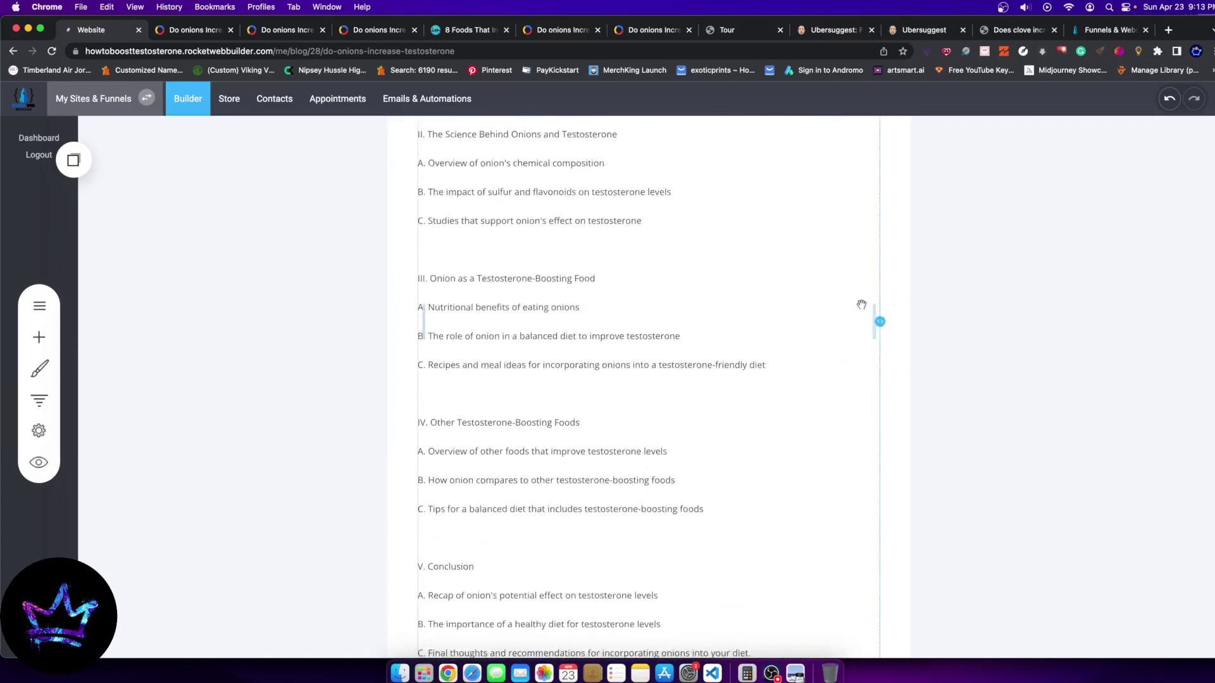
scroll(861, 304, up, 5)
Review the reordered blog post from the outline under the summary down to the custom code block at the end
scroll(380, 267, down, 9)
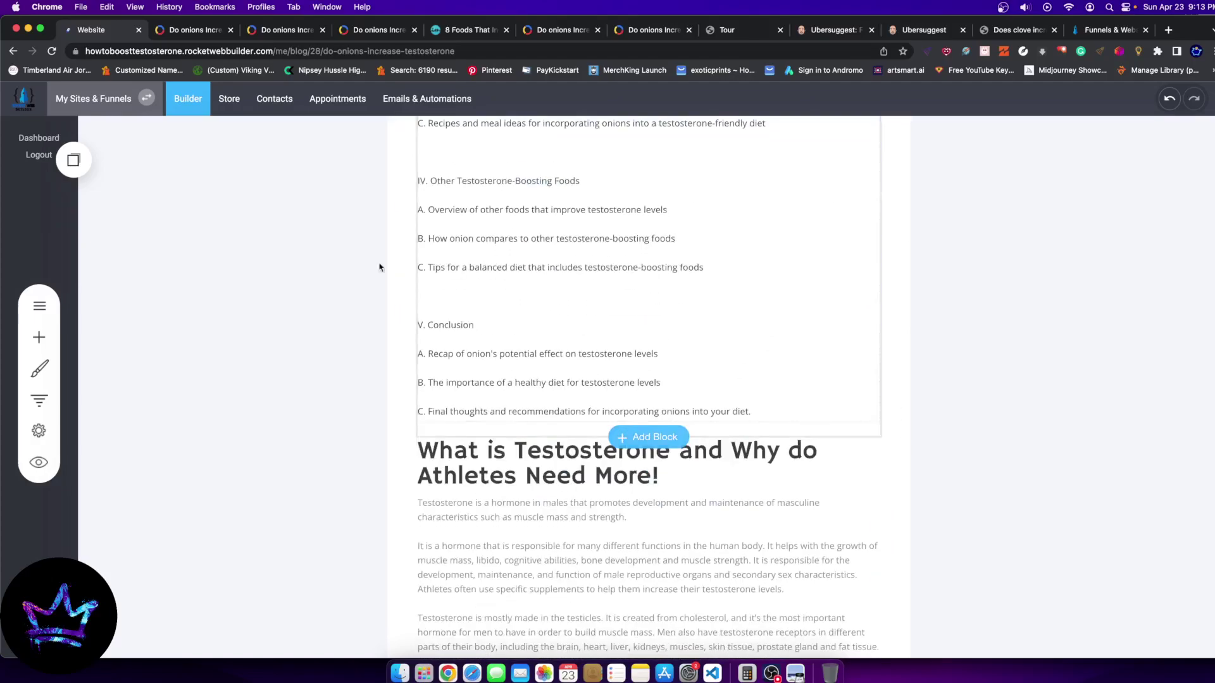
scroll(686, 468, down, 15)
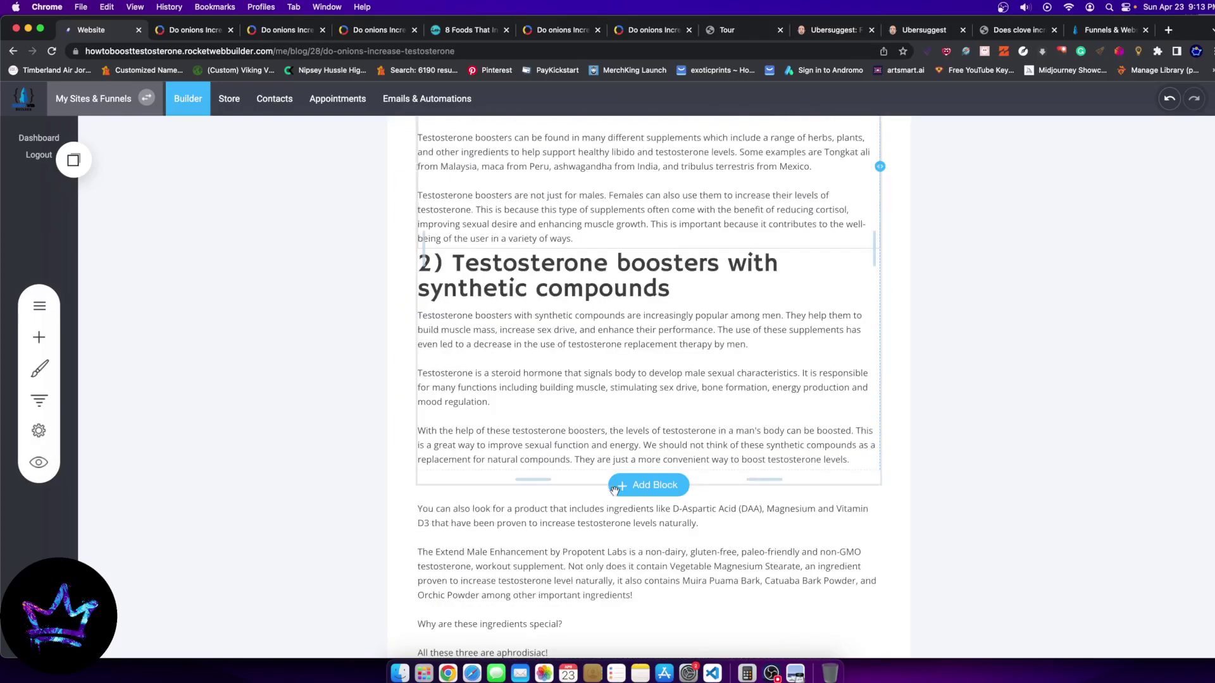
scroll(614, 490, down, 15)
scroll(561, 390, down, 5)
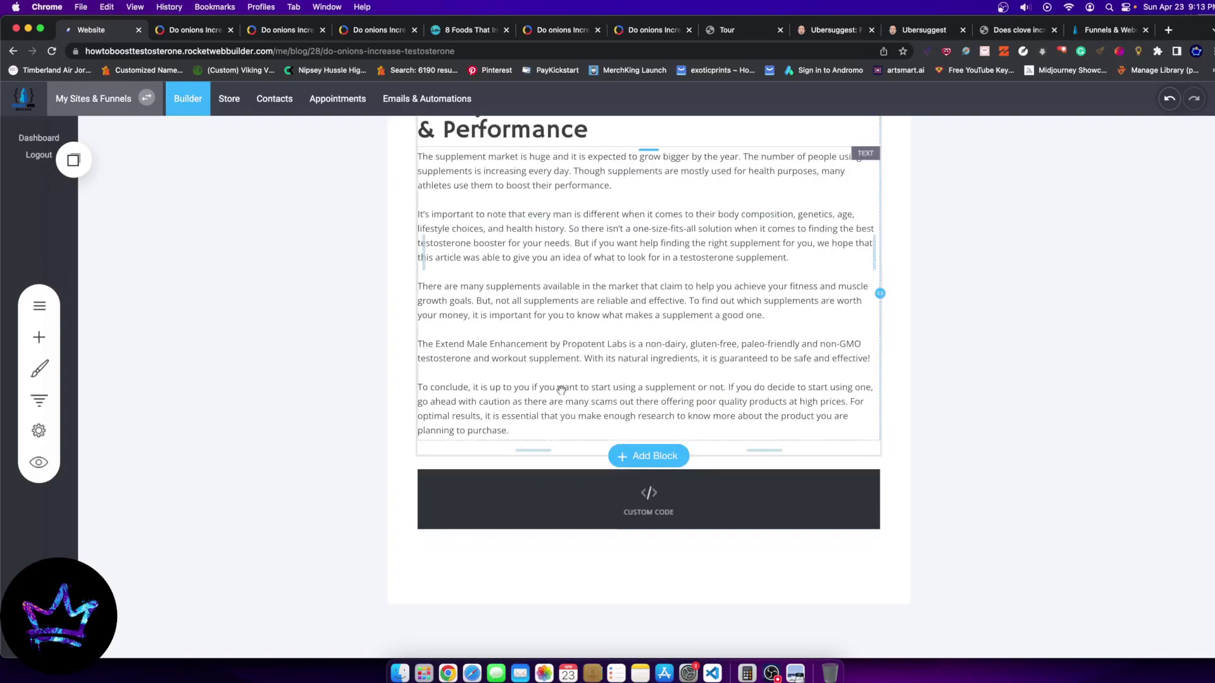
scroll(556, 386, up, 20)
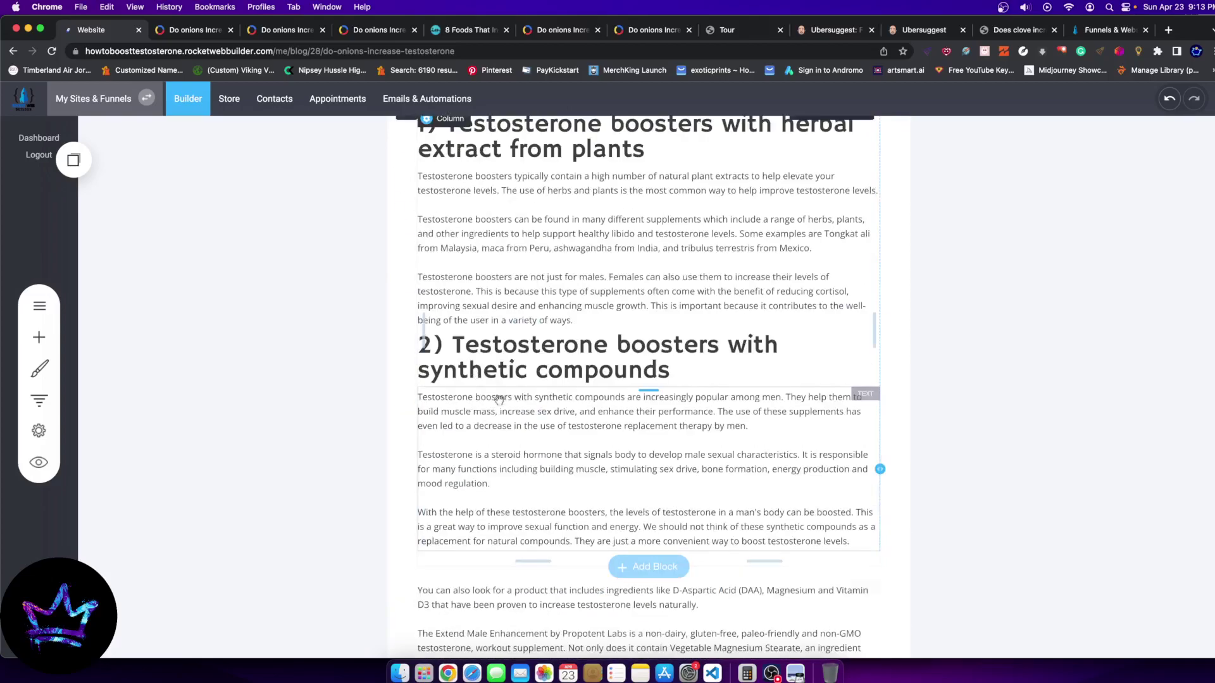
scroll(499, 401, up, 10)
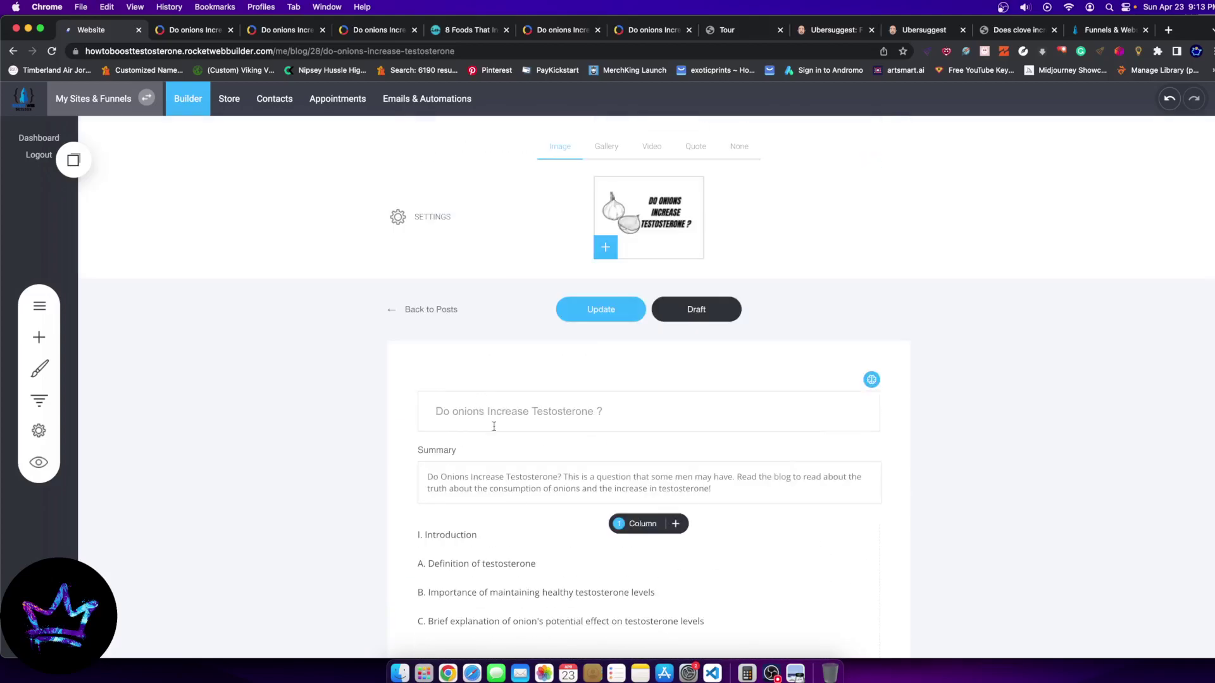
scroll(565, 457, down, 4)
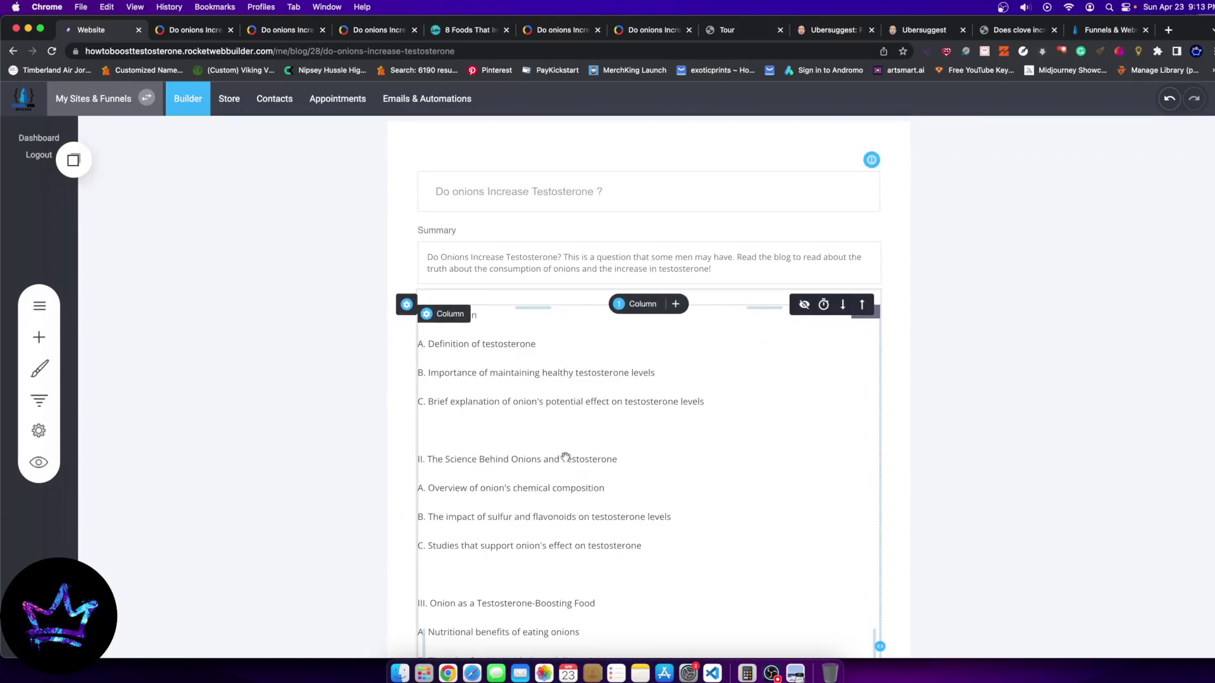
scroll(565, 457, down, 20)
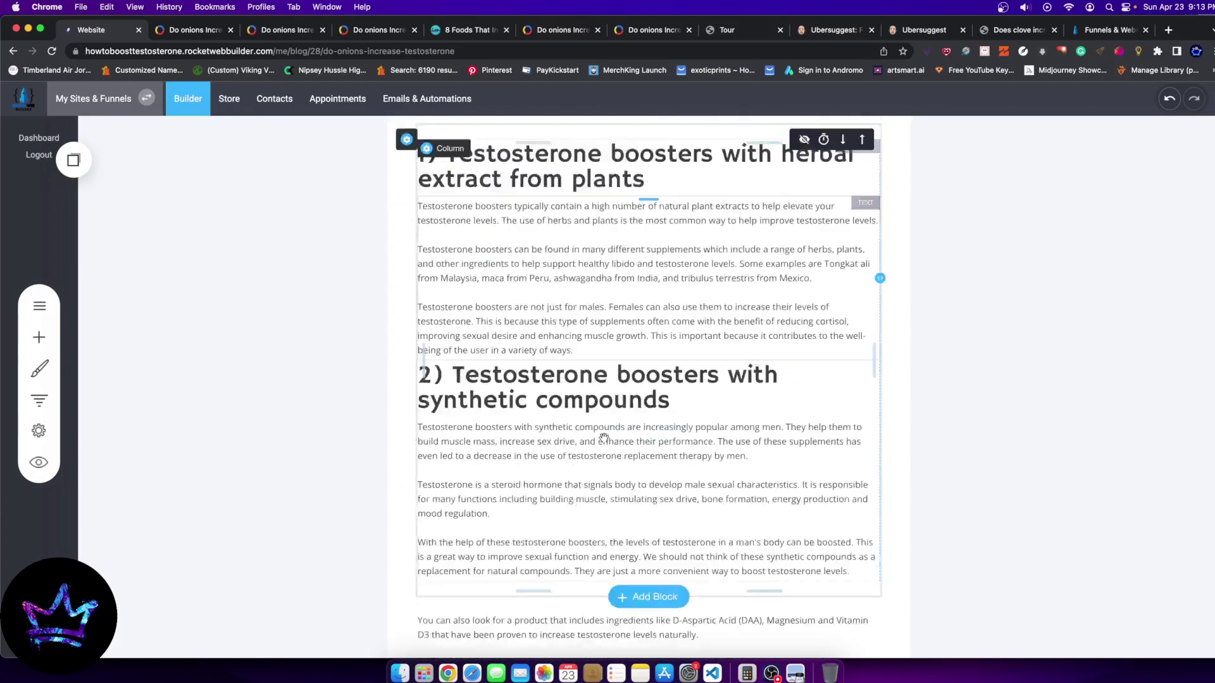
scroll(604, 436, down, 15)
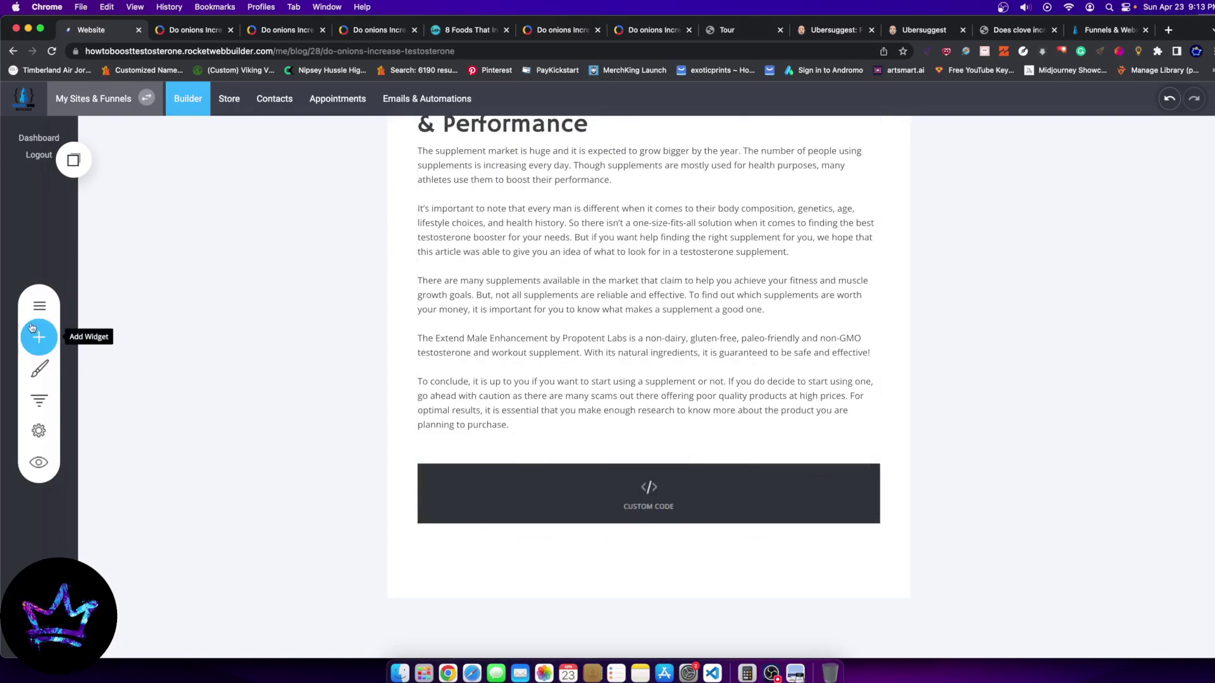
Insert the saved Text Container block below the custom code block at the end of the post
click(32, 327)
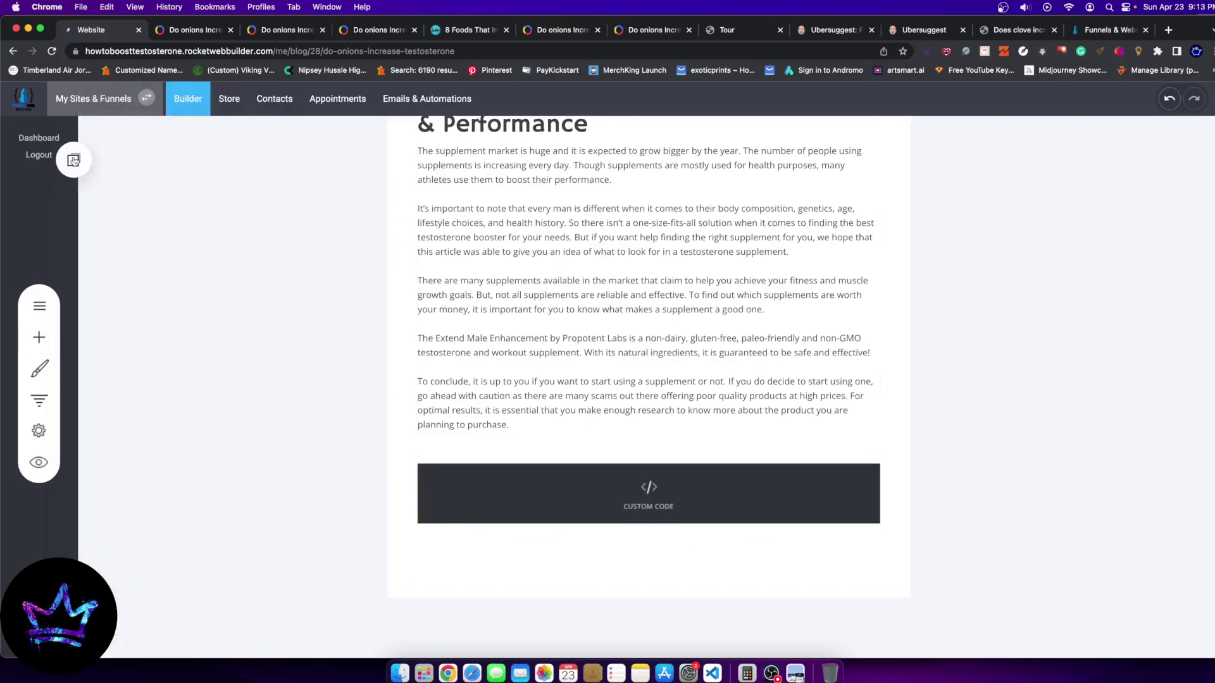
click(73, 160)
click(175, 195)
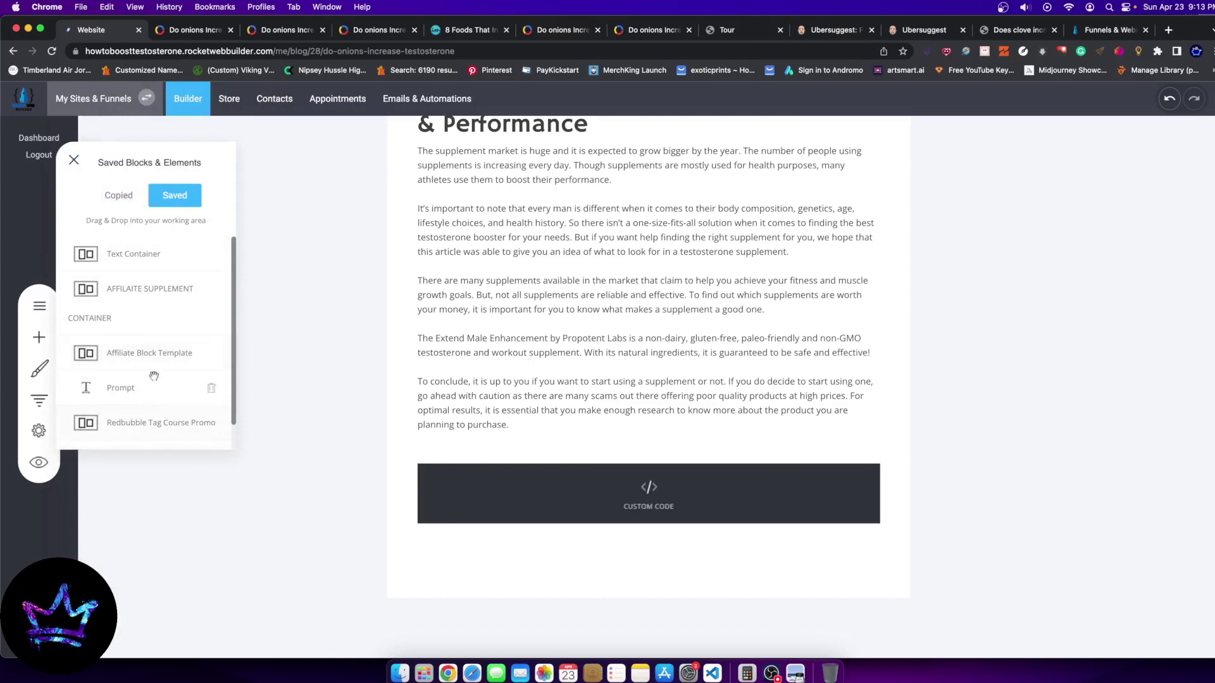
drag(125, 269, 591, 532)
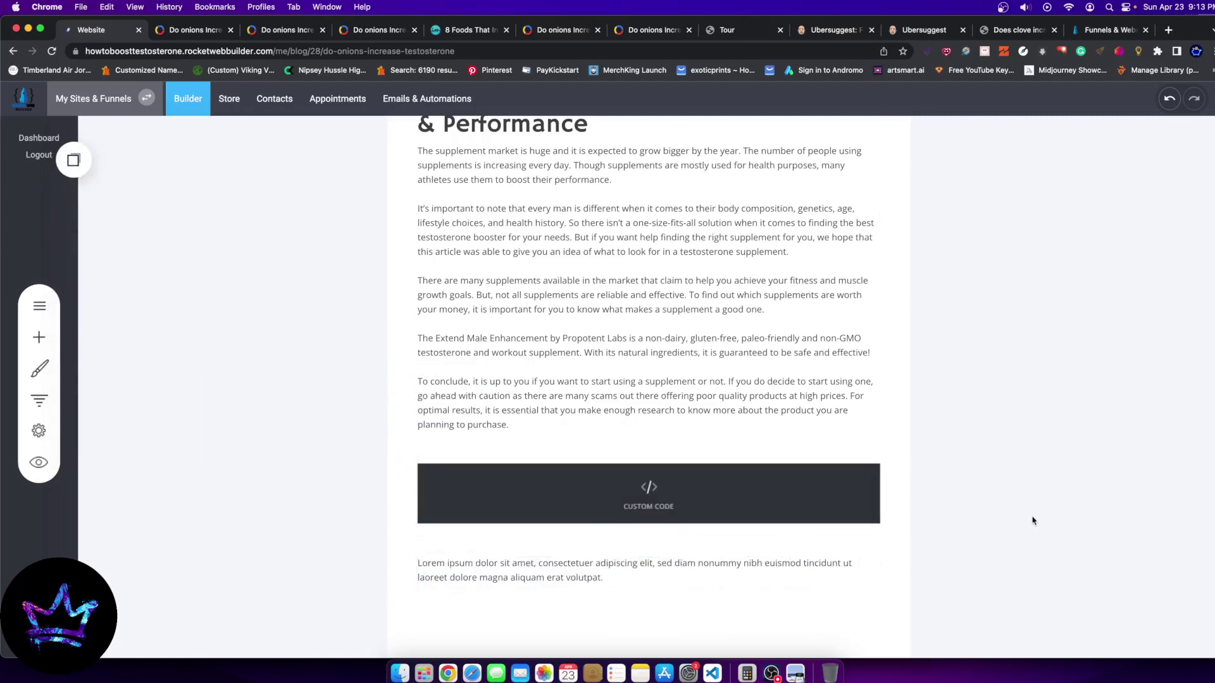
Replace the placeholder text below the custom code block with the notes "- improve readability", "-include iamges" and "increase related topics"
click(651, 577)
key(super+a)
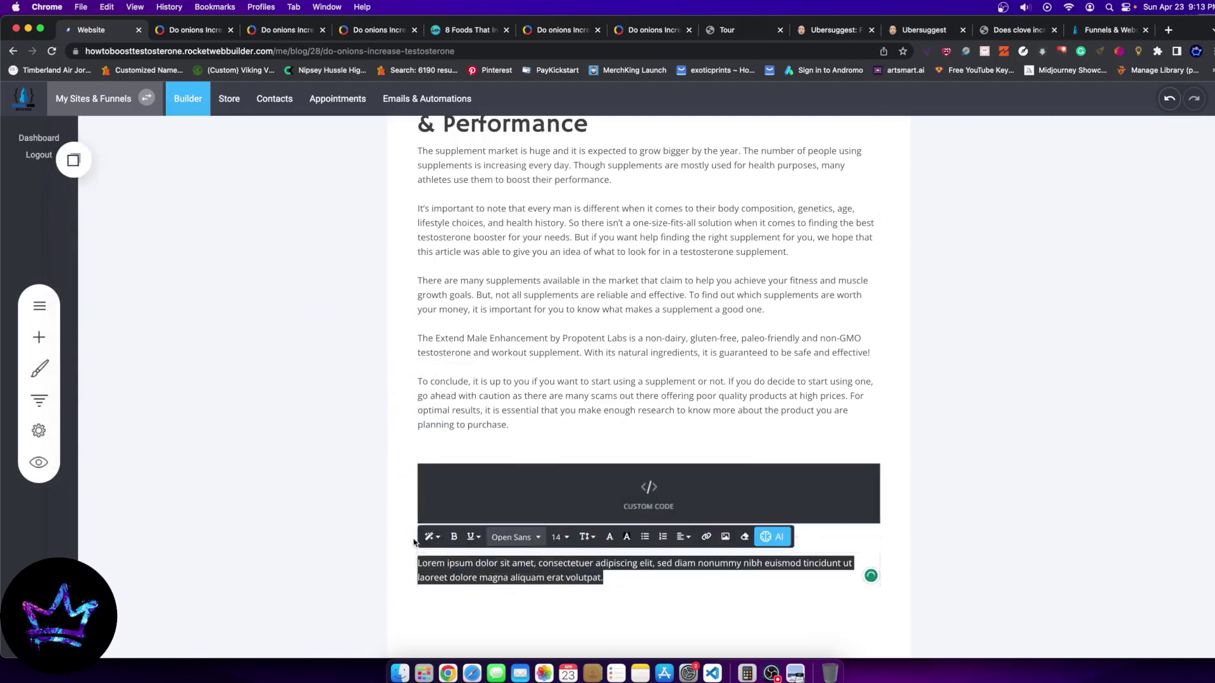
key(BackSpace)
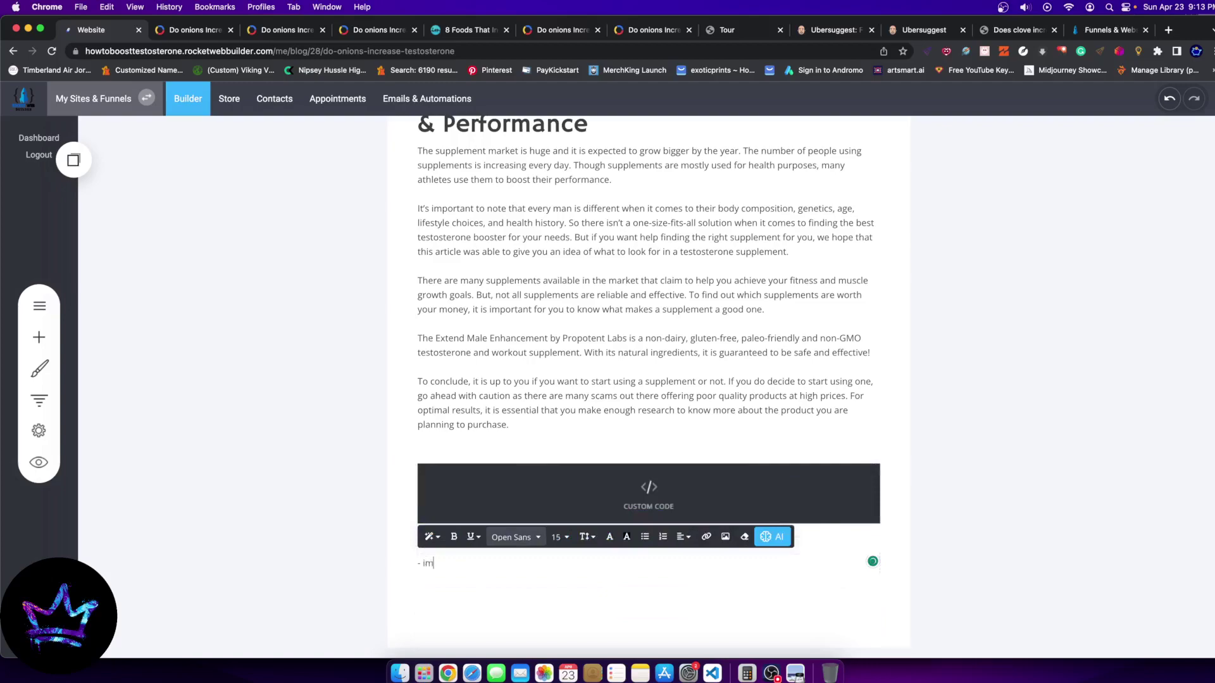
text(- improve readability)
key(Return)
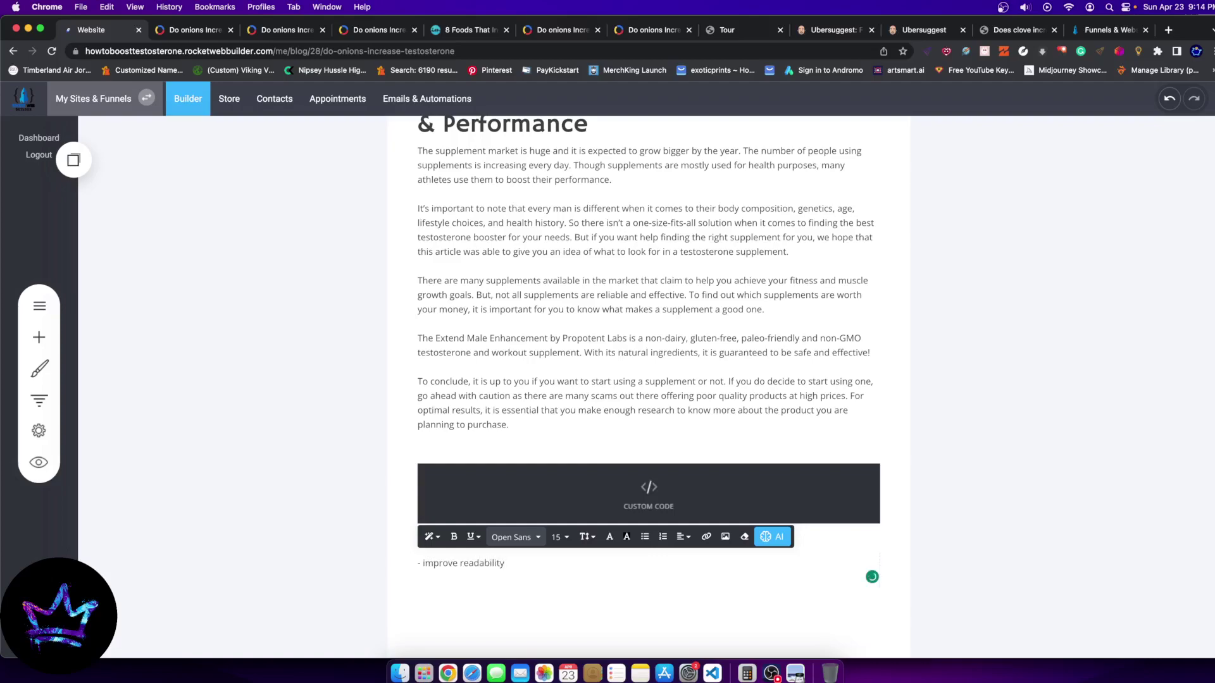
text(-include iamges)
key(Return)
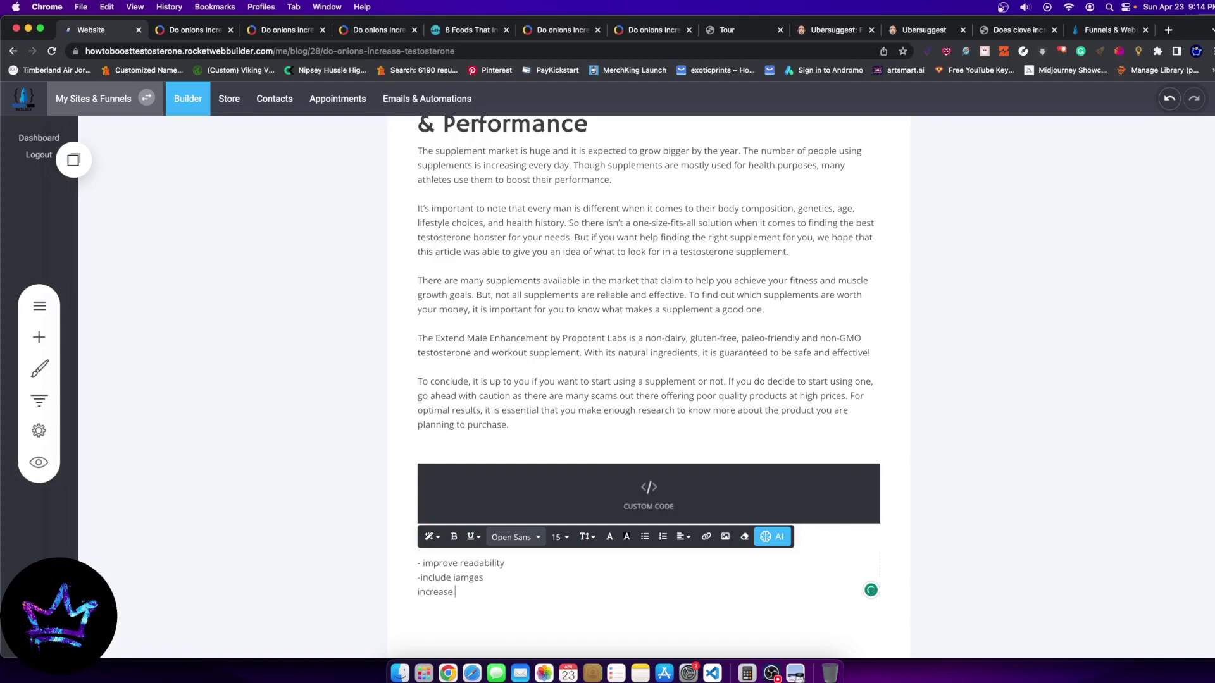
text(increase related topics)
key(Return)
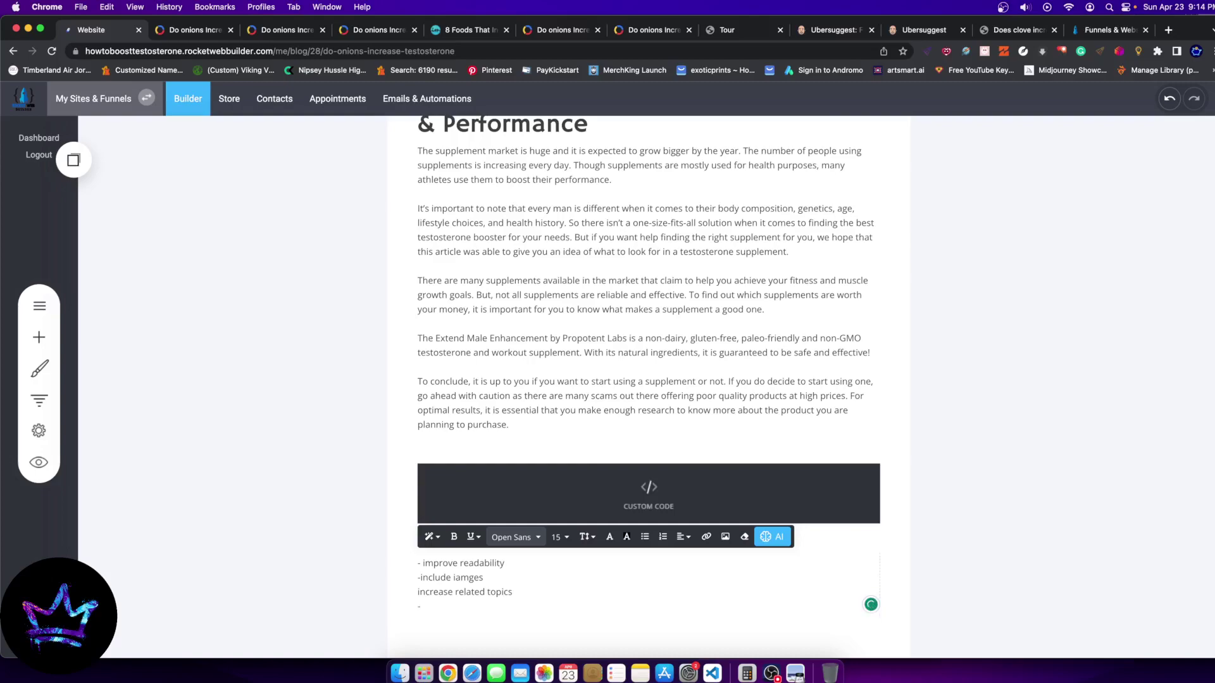
Add the notes "-find keywords related and inject." and "-medical studies" at the end of the list
text(-fimnd)
text(keywords related a)
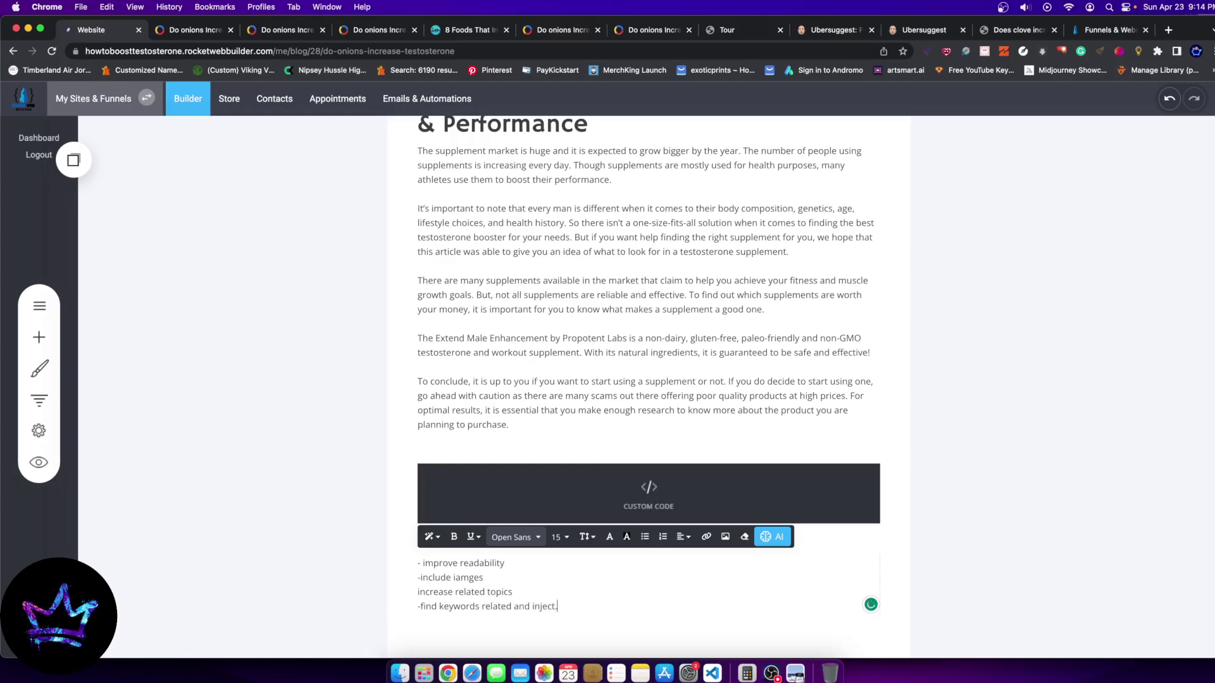
text(nd inject.)
key(Return)
key(BackSpace)
text(-testing medical studies)
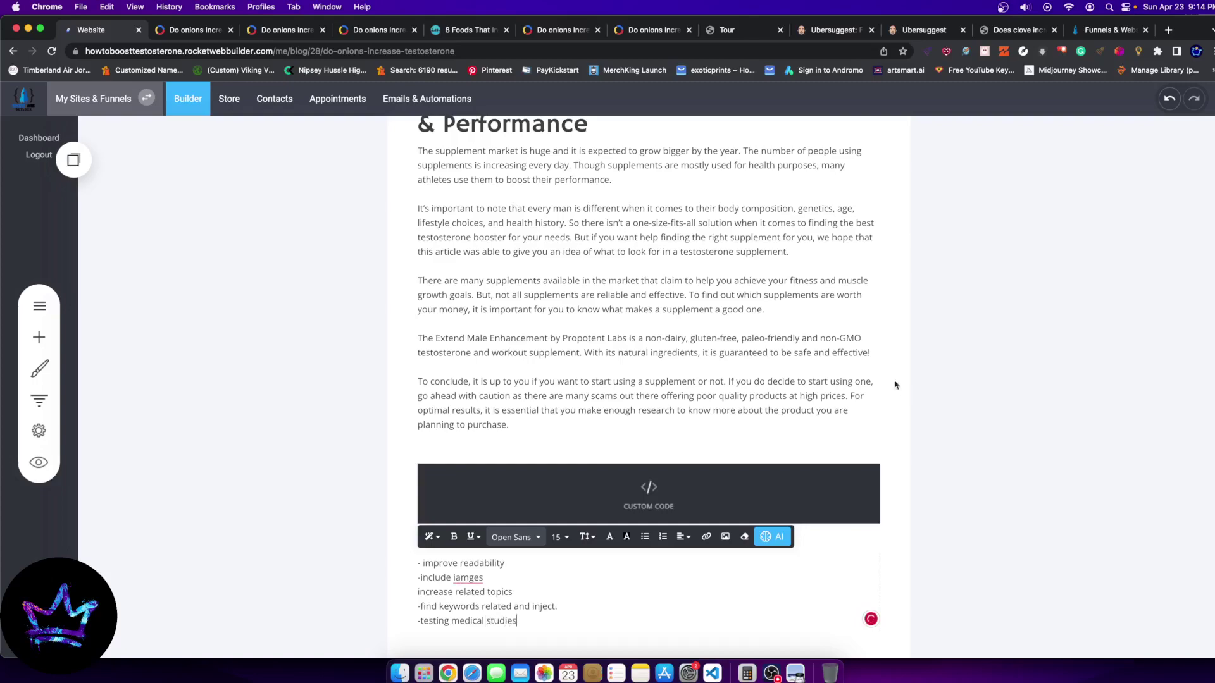
double_click(440, 621)
key(BackSpace)
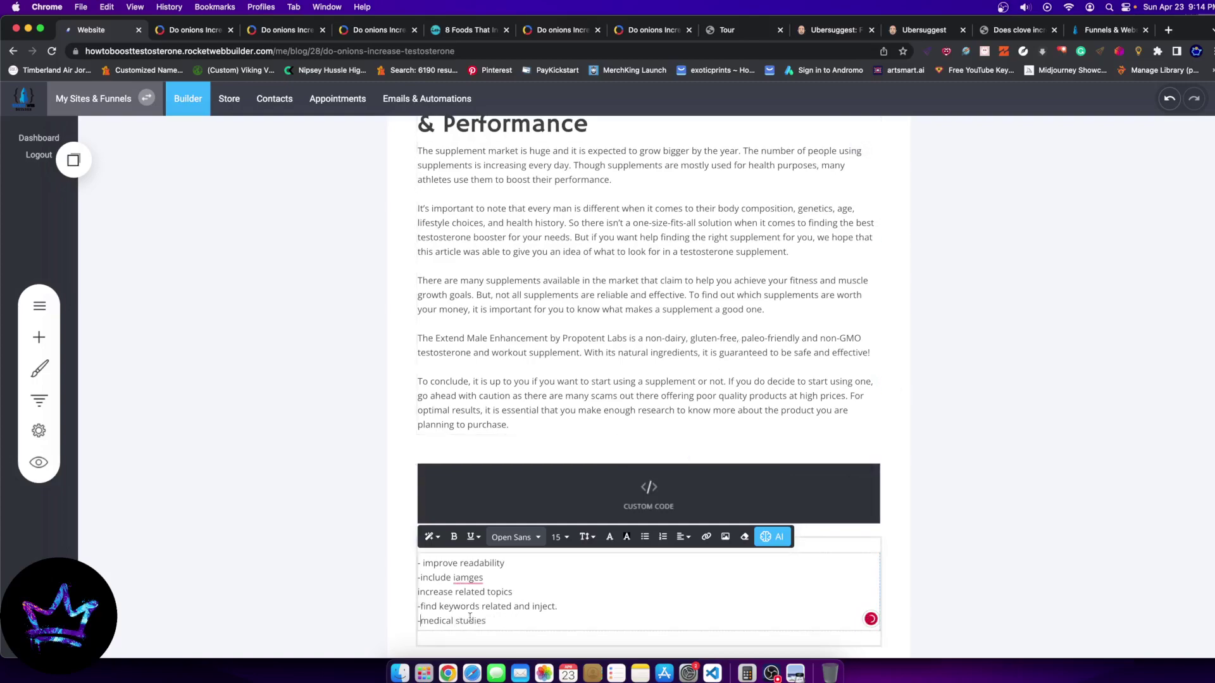
Close the Invigor Medical article and open the newest howtoboosttestosterone.org content audit report in Contentpace
scroll(633, 396, up, 20)
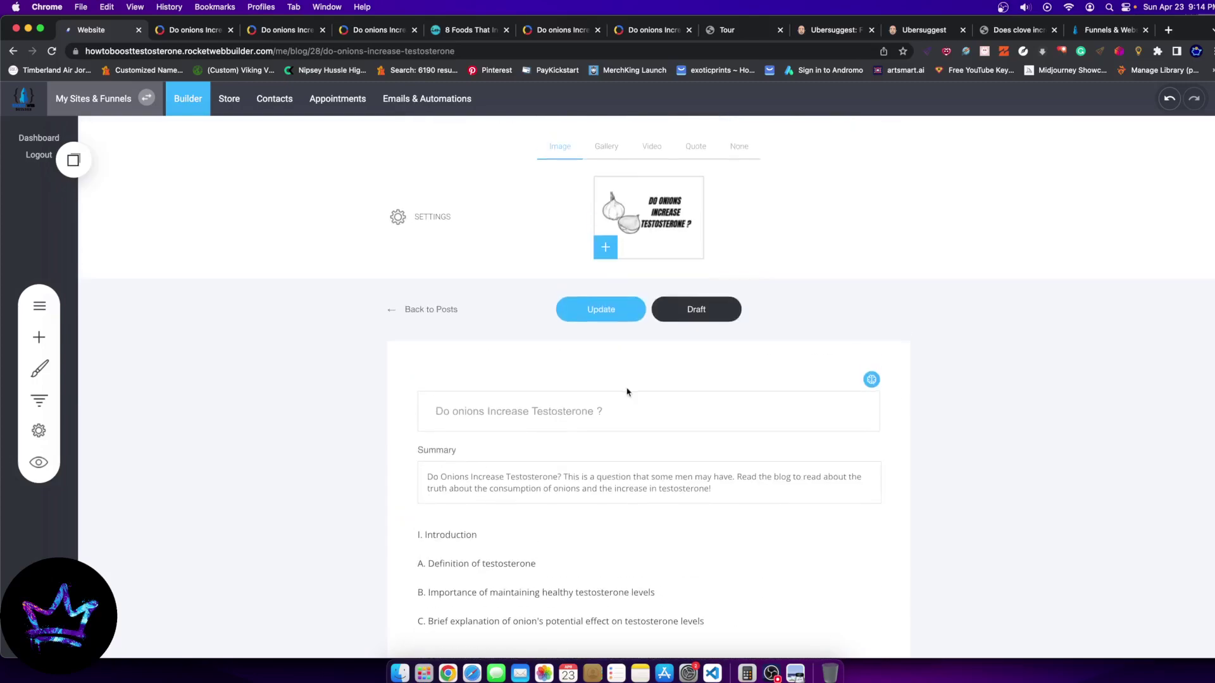
click(557, 30)
click(481, 29)
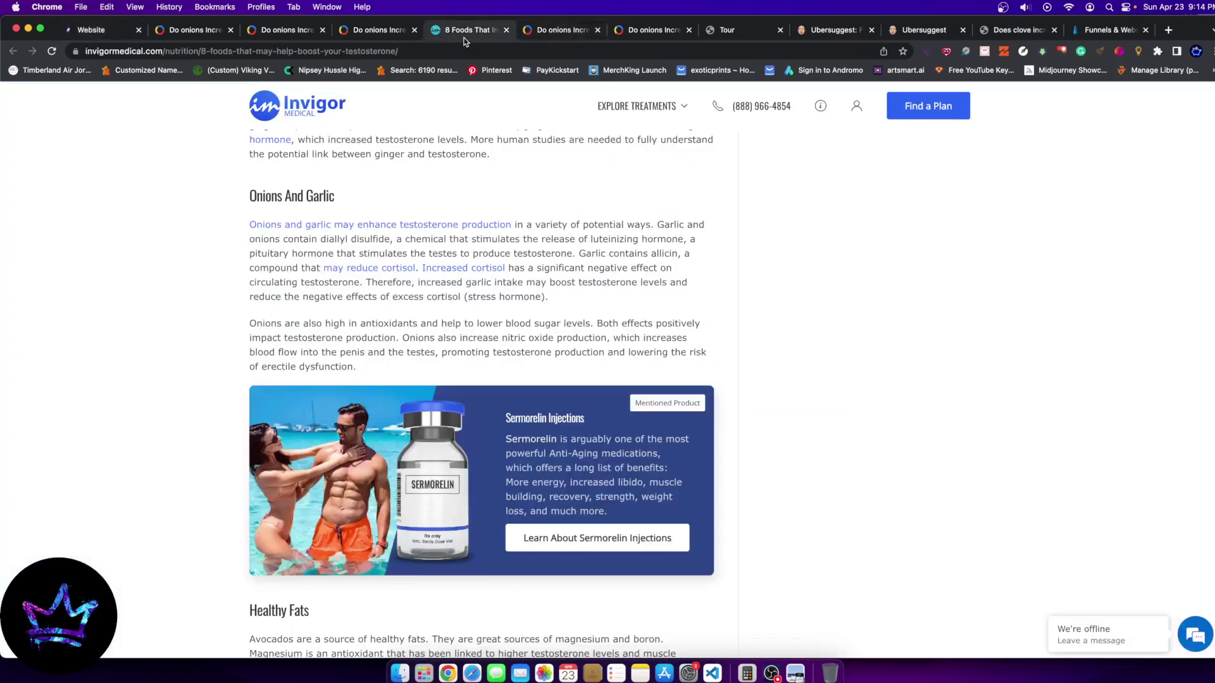
click(506, 30)
scroll(629, 240, up, 10)
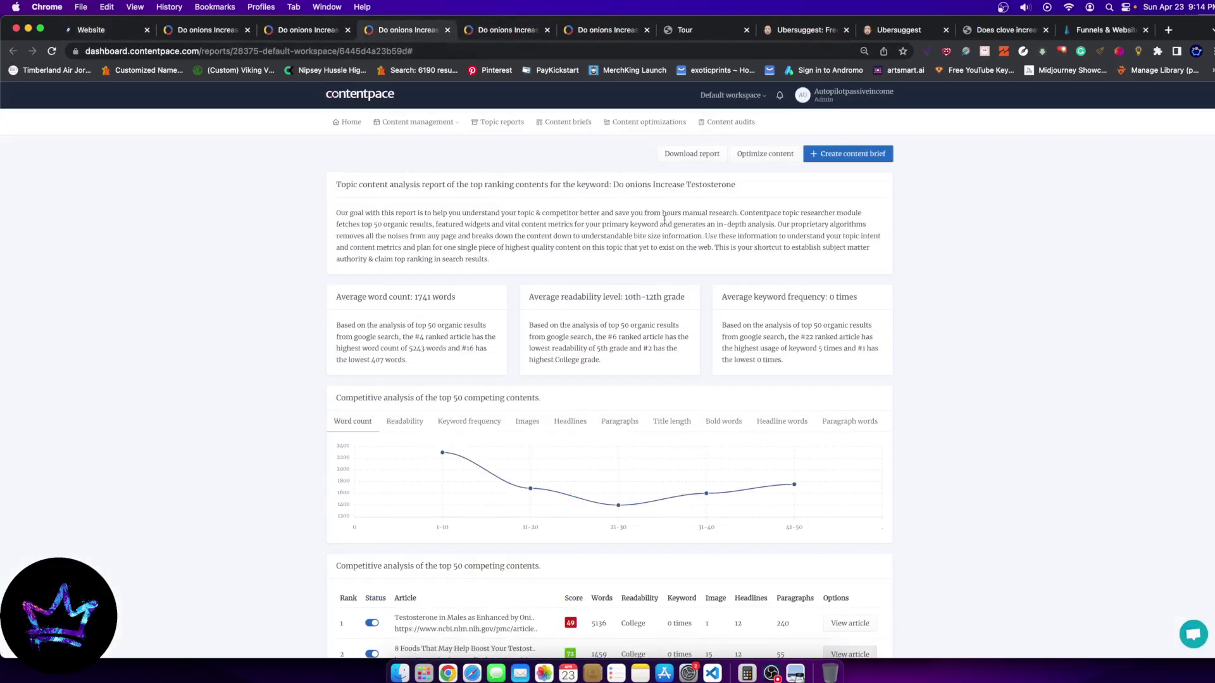
click(714, 123)
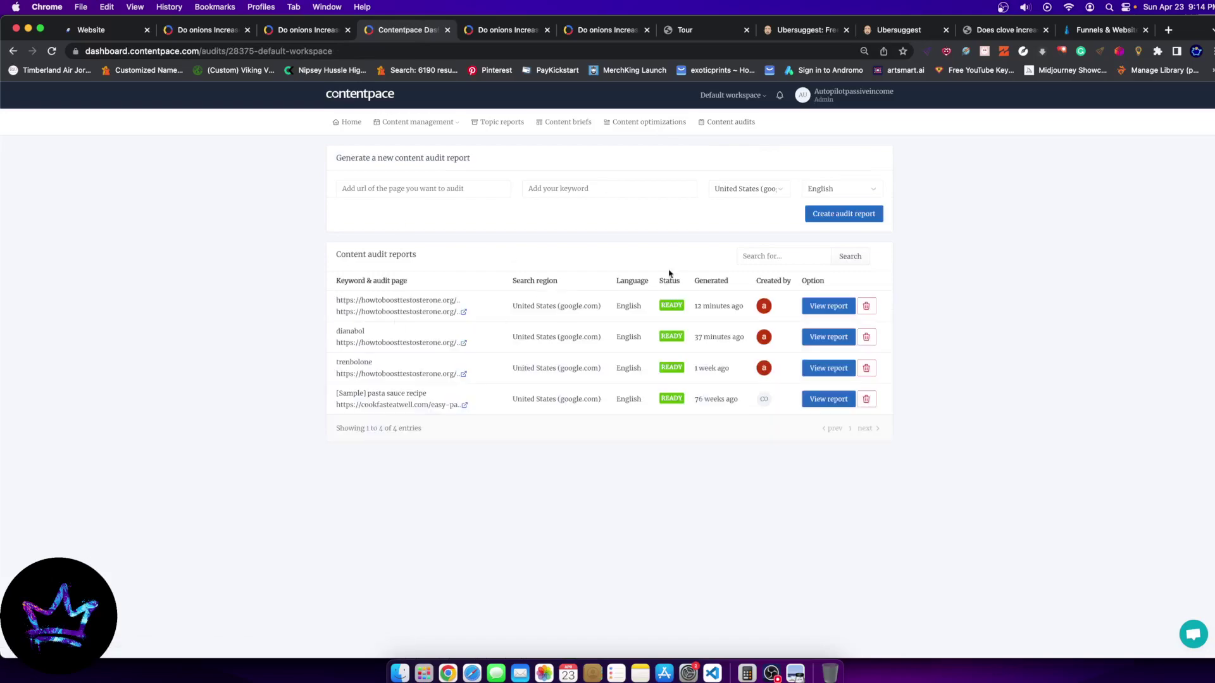
click(820, 306)
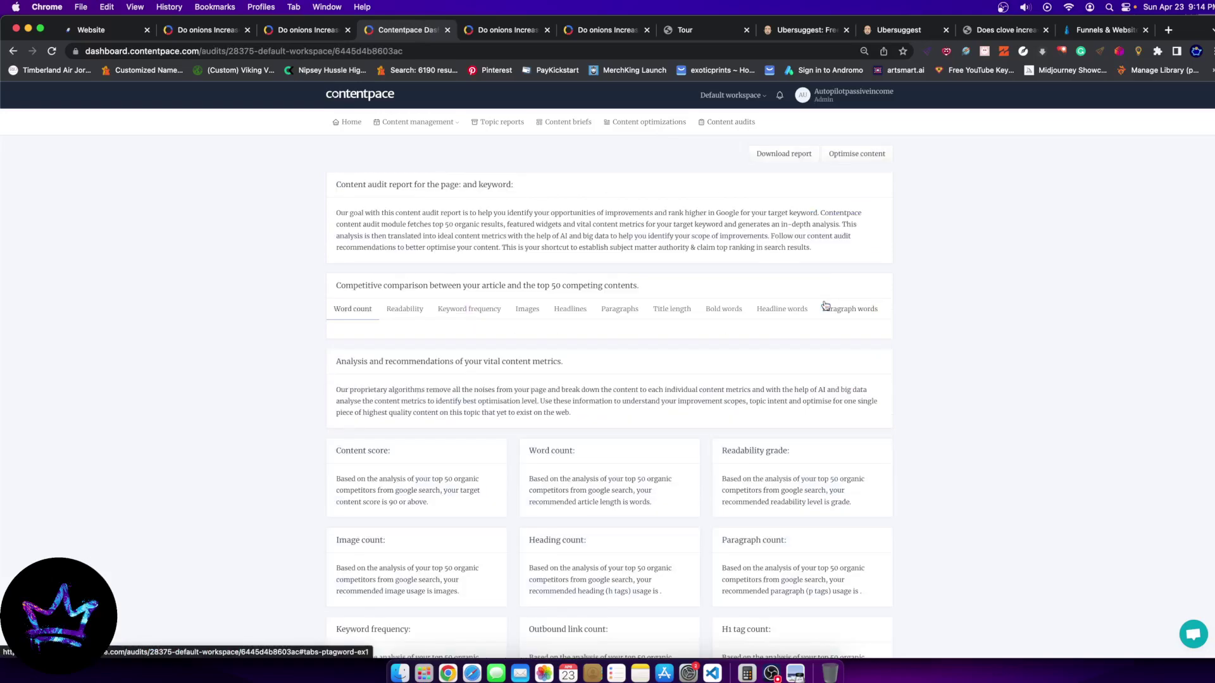
Examine the audit's vital content metrics, especially keyword use in H2, H3, paragraphs and bold text
scroll(682, 384, down, 5)
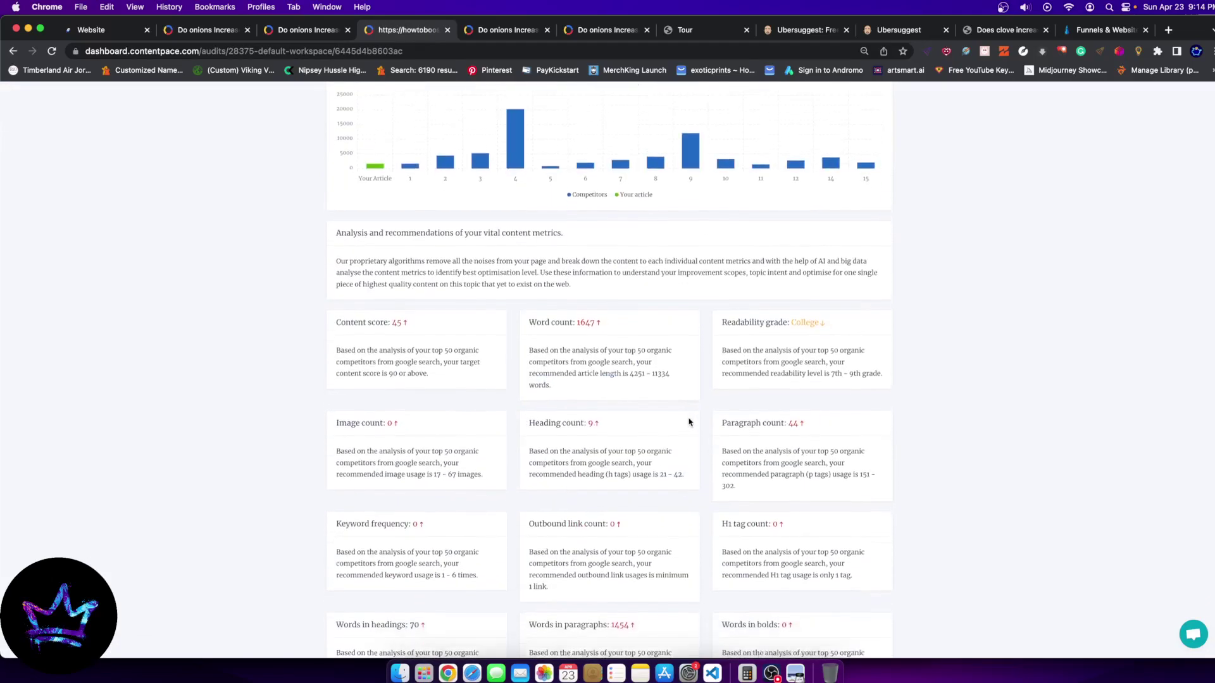
scroll(720, 246, down, 8)
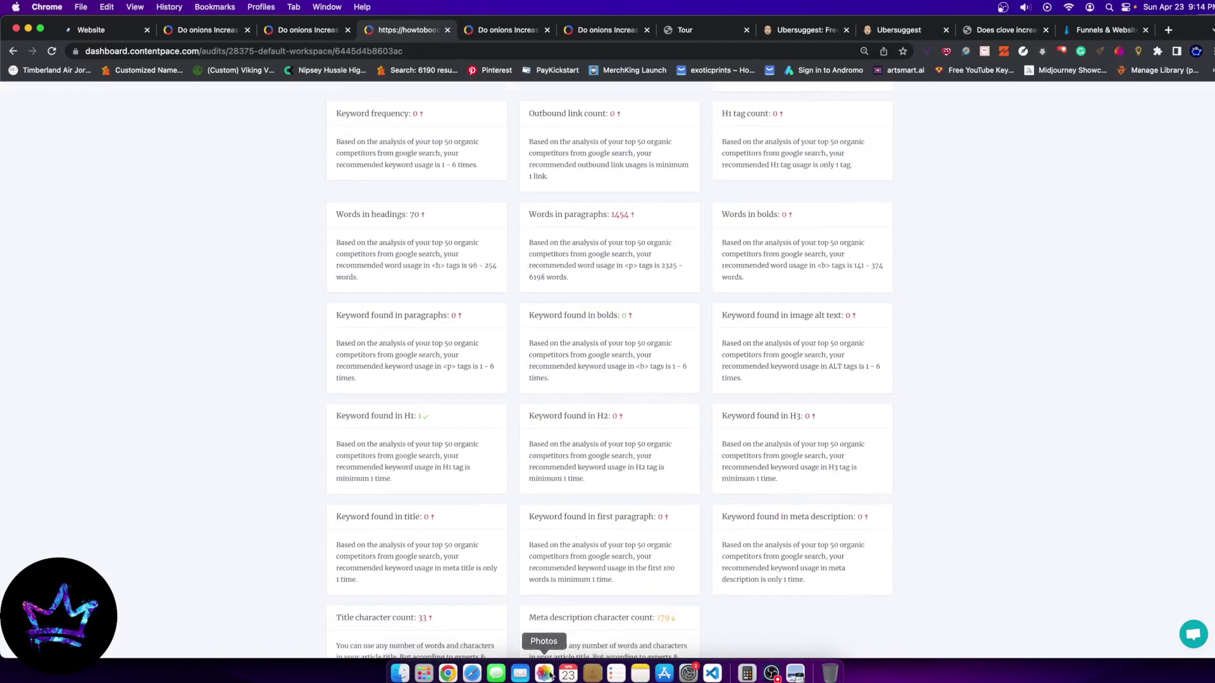
drag(532, 419, 618, 423)
triple_click(744, 413)
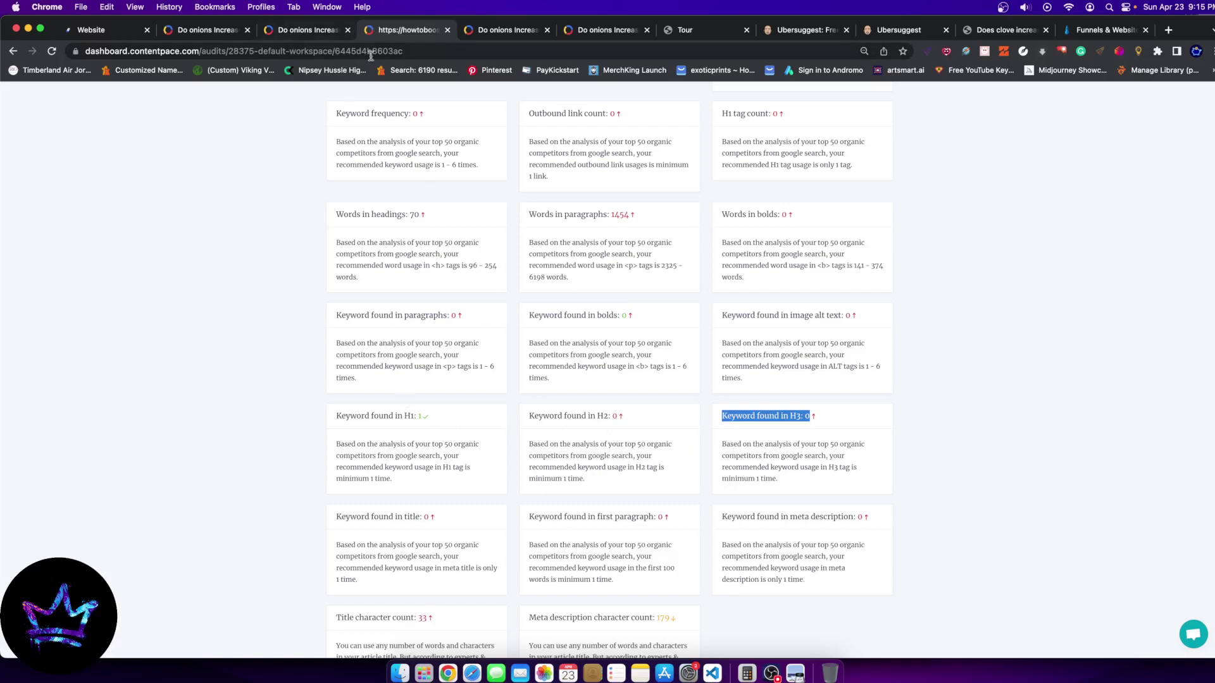
drag(361, 320, 405, 328)
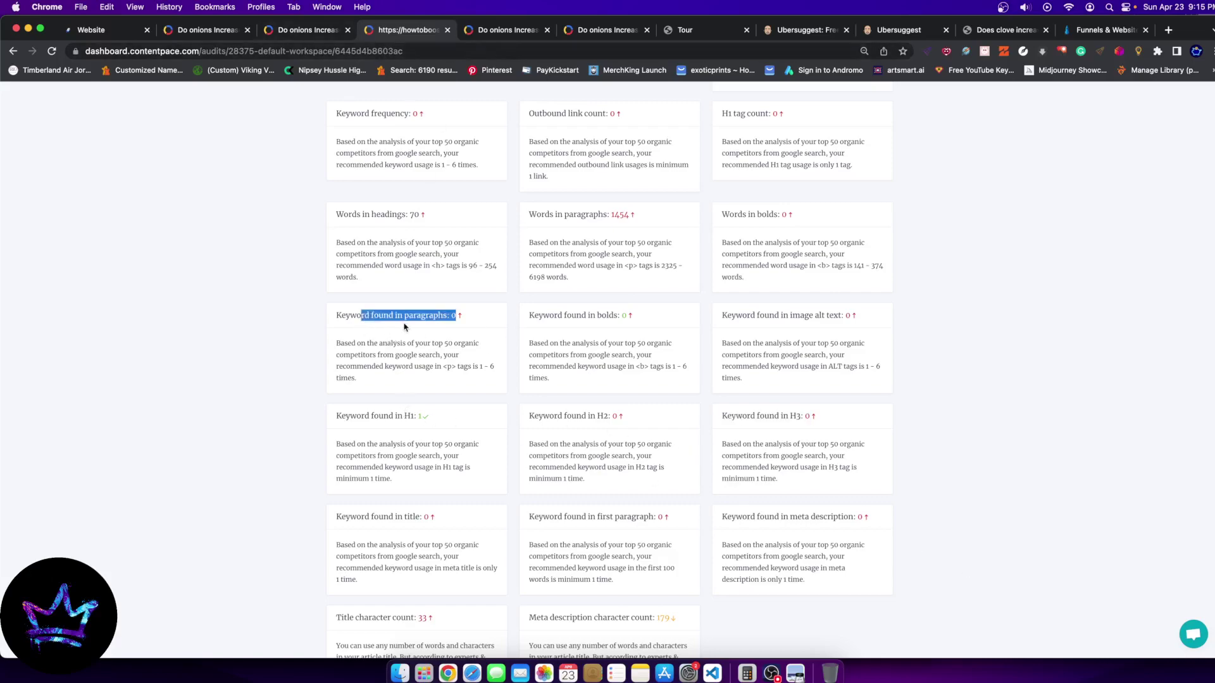
drag(529, 316, 627, 317)
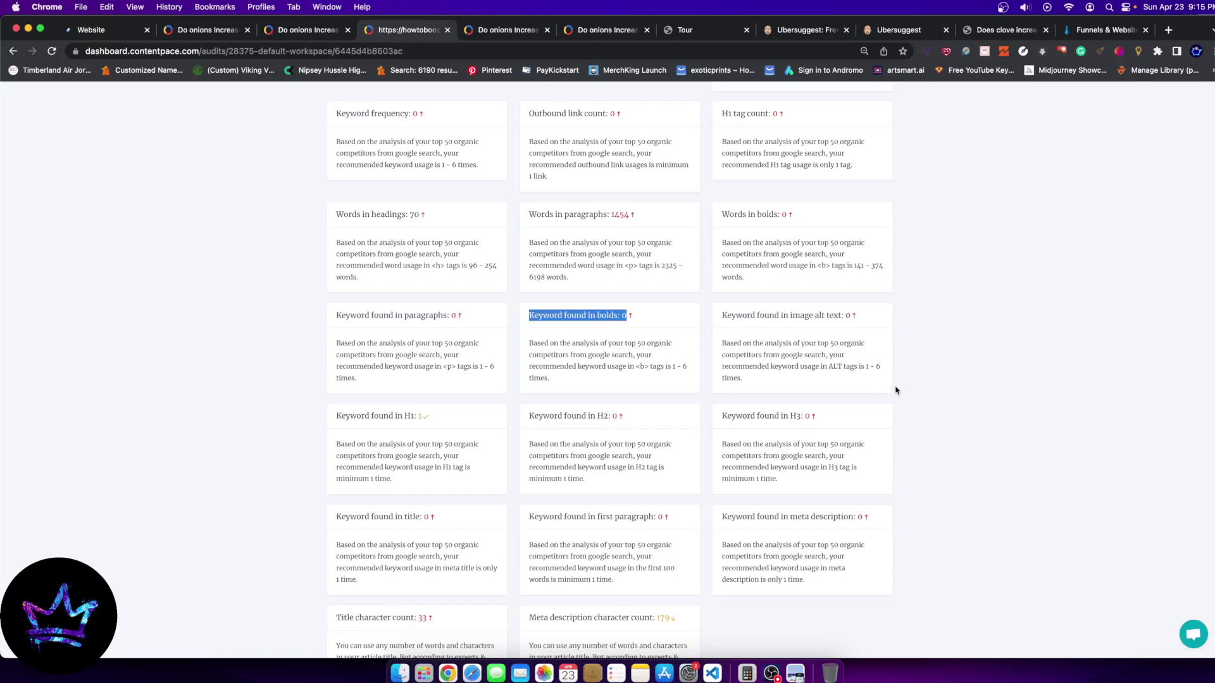
drag(883, 457, 352, 210)
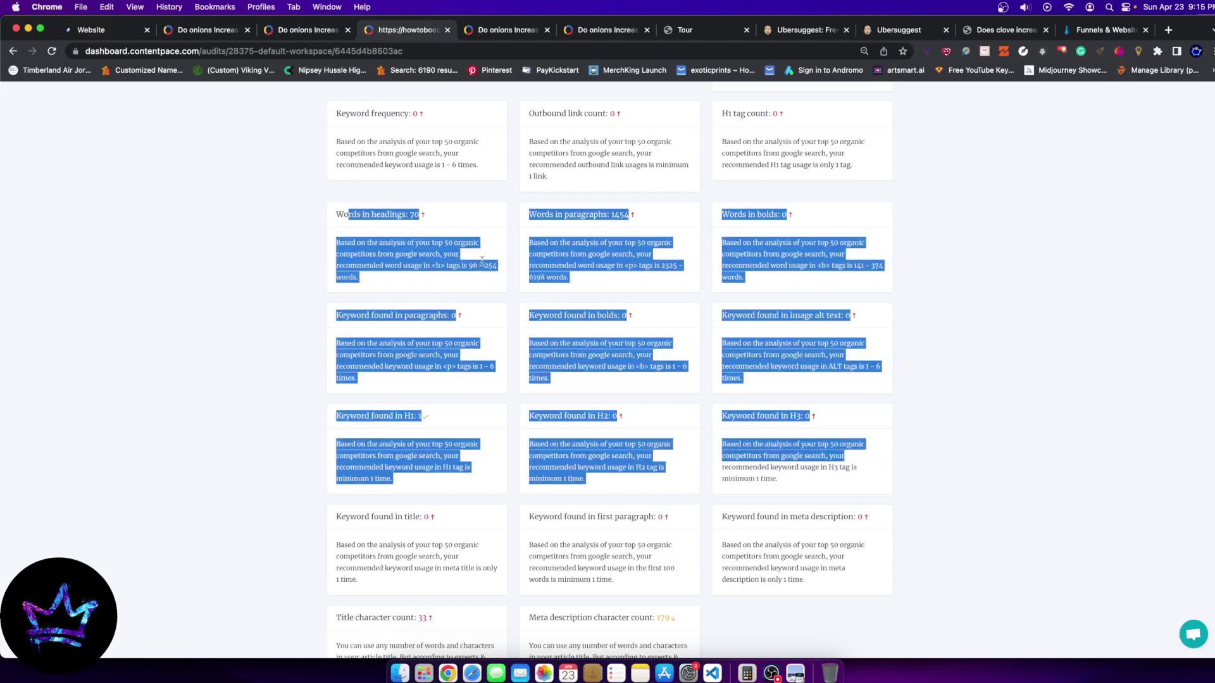
Examine the audit's table of important NLP phrases, comparing suggested usage, occurrences in the article and usage status
scroll(903, 599, down, 5)
scroll(791, 587, down, 5)
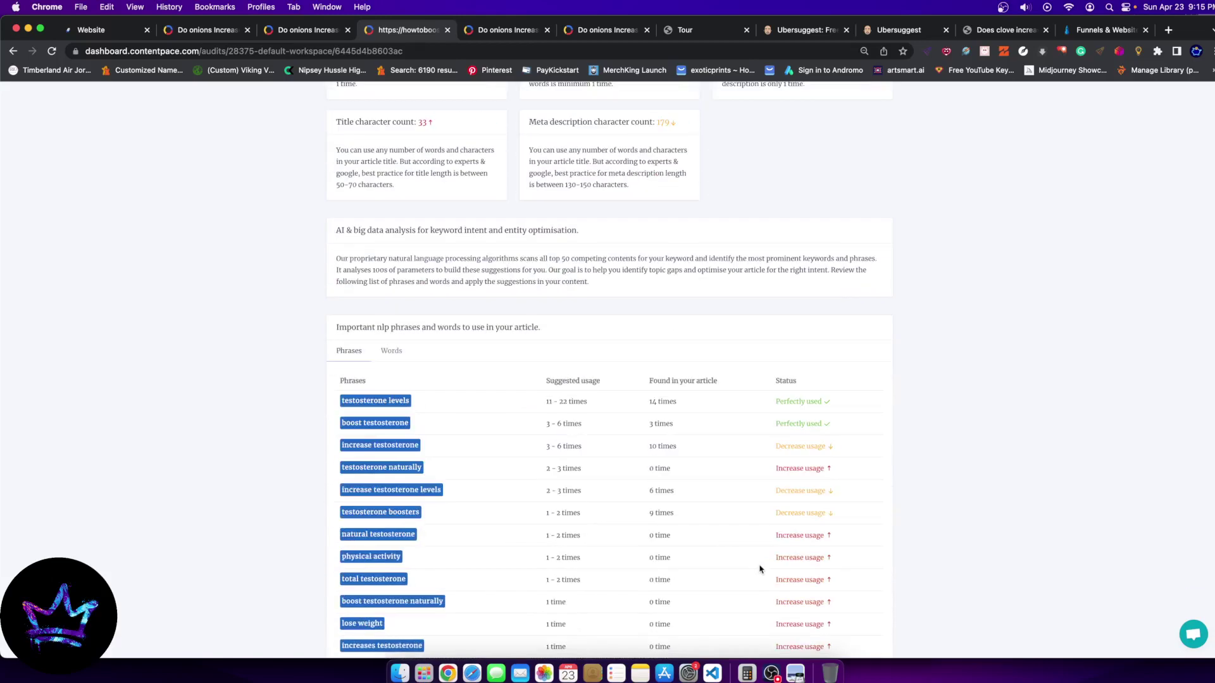
scroll(831, 427, down, 4)
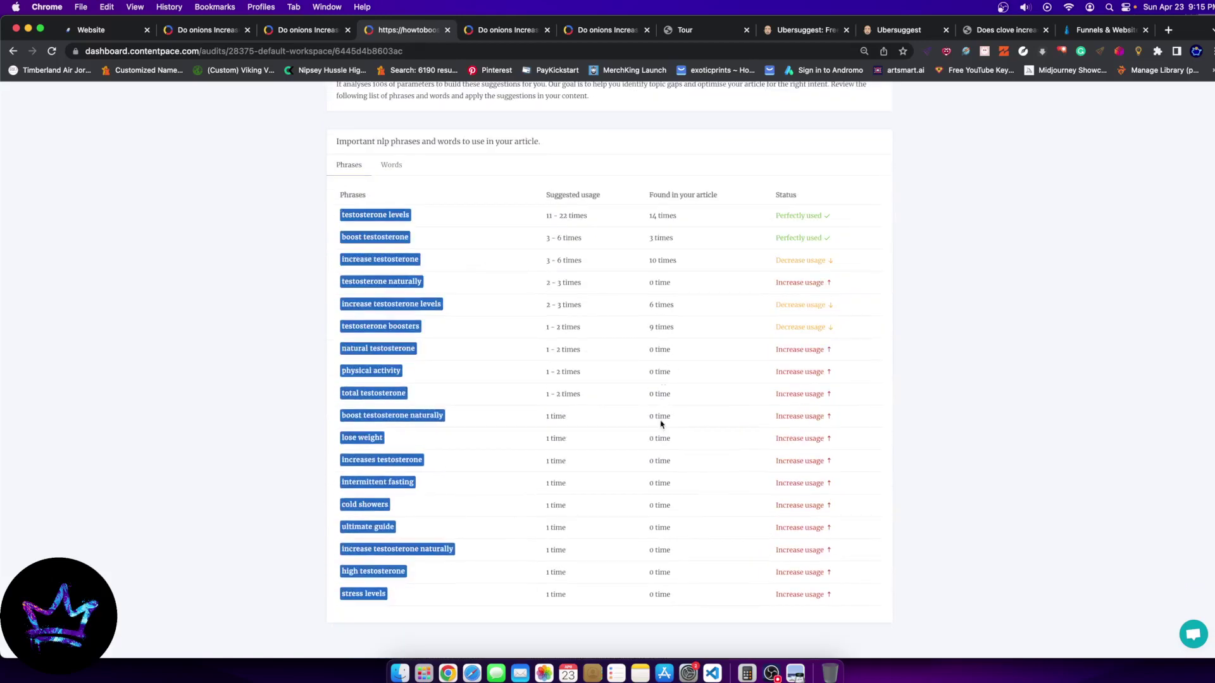
drag(410, 588, 696, 196)
click(860, 554)
drag(719, 260, 868, 591)
click(854, 587)
drag(839, 602, 793, 353)
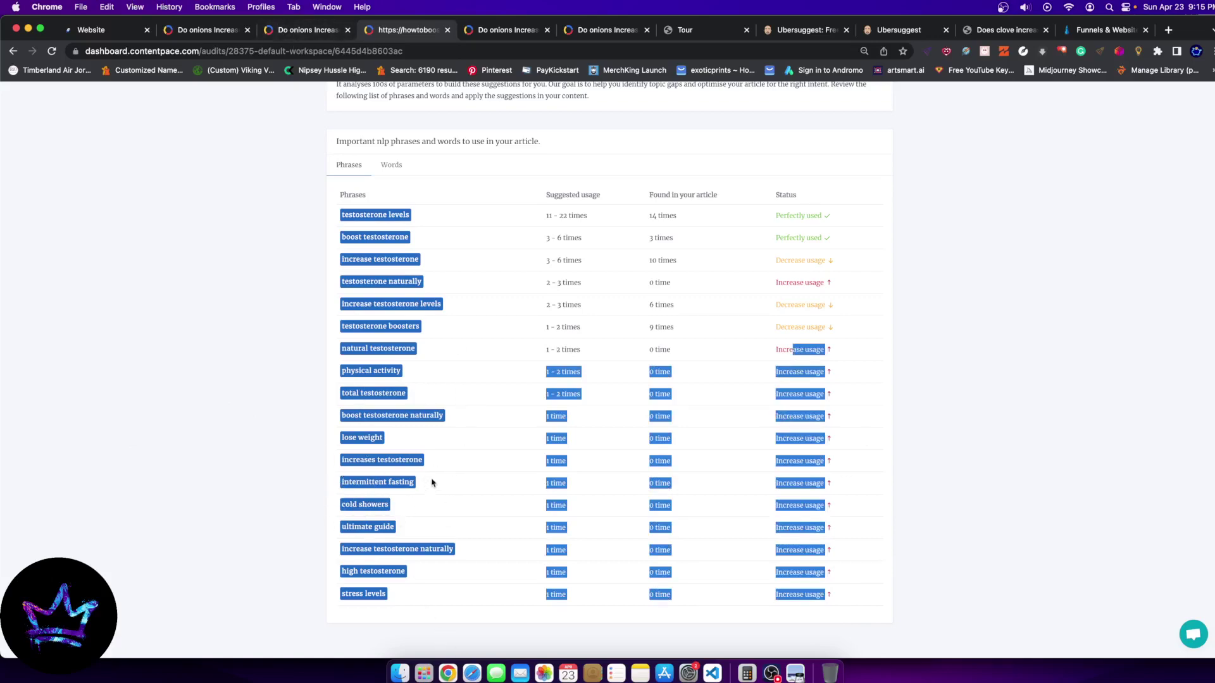
Switch back to the blog post editor and add a new block below the notes at the end of the post
key(ctrl+shift+Tab)
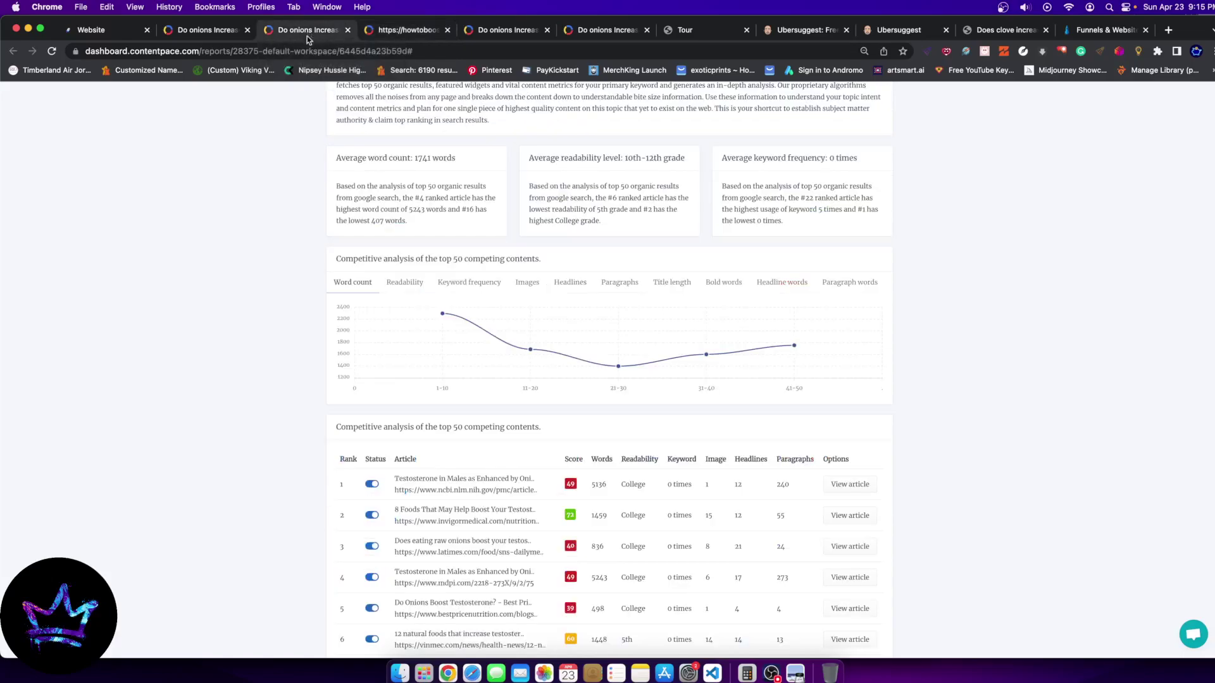
key(super+f)
click(111, 33)
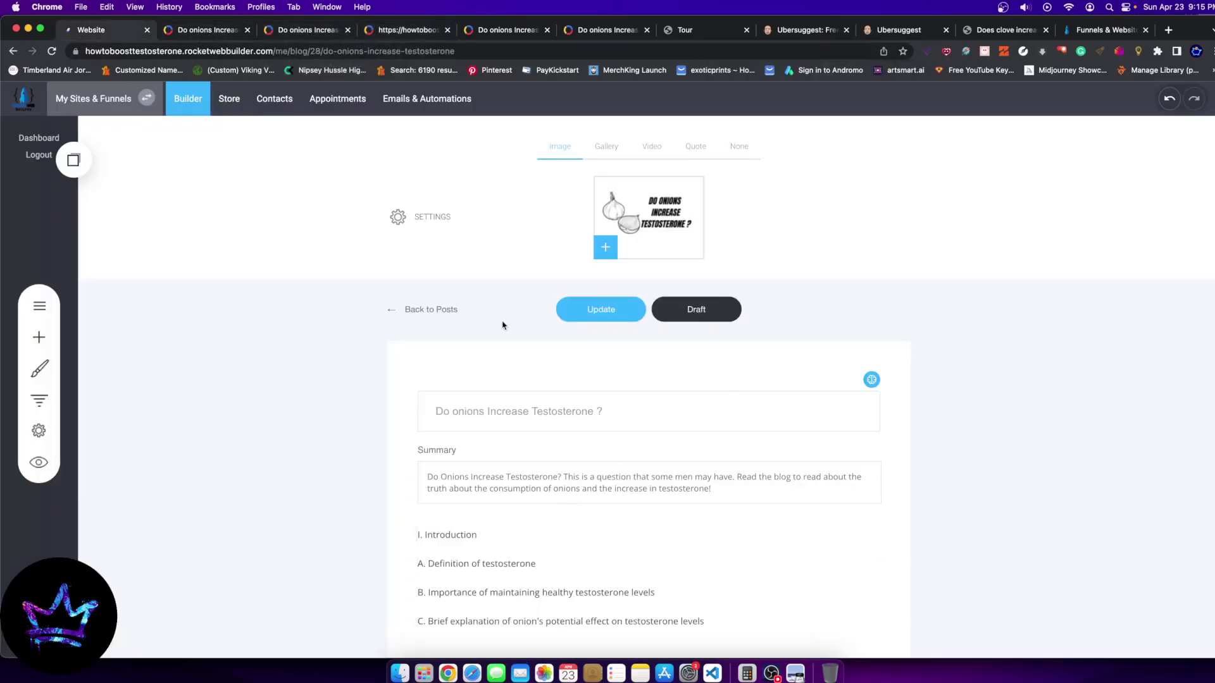
scroll(569, 367, down, 15)
scroll(635, 405, down, 20)
click(642, 464)
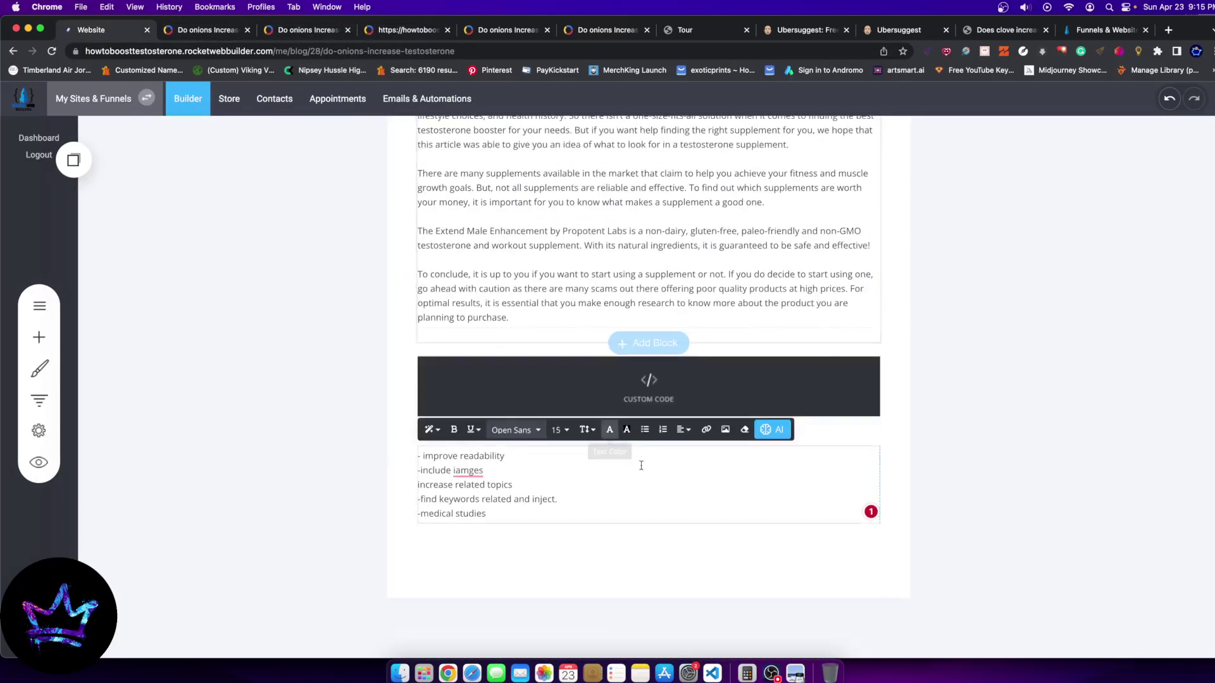
click(39, 337)
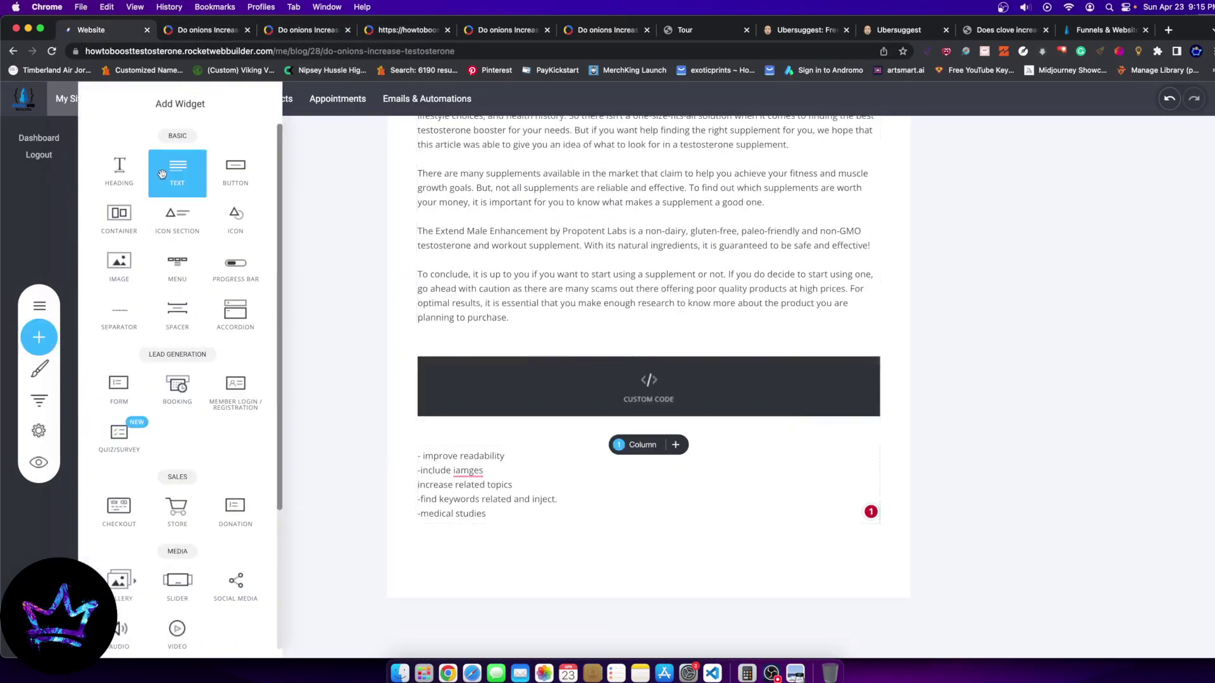
click(905, 518)
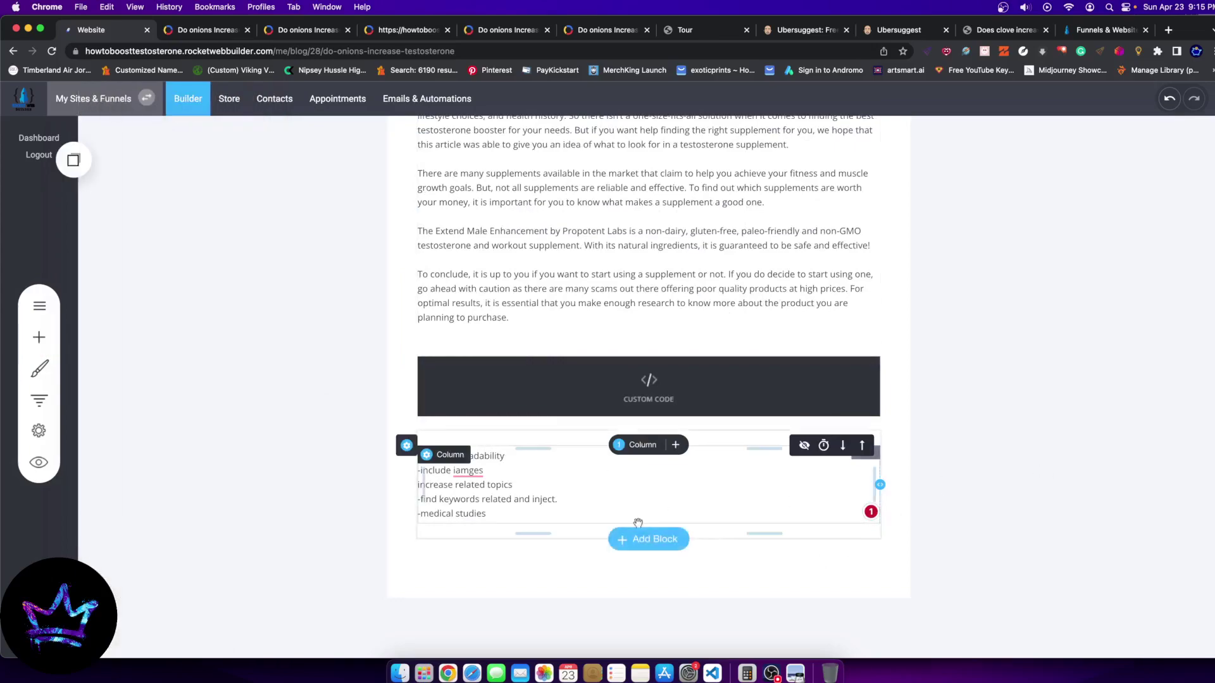
click(648, 538)
click(131, 477)
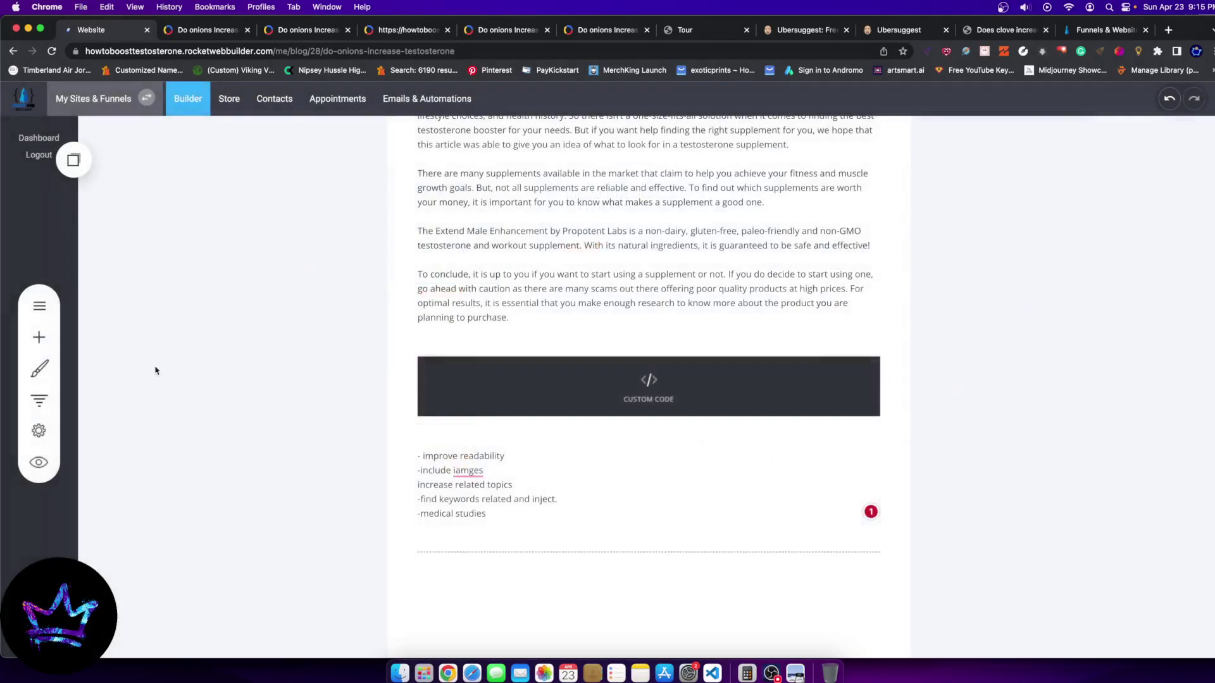
Insert the saved Heading + Text Container into the new block below the notes
scroll(1139, 426, down, 5)
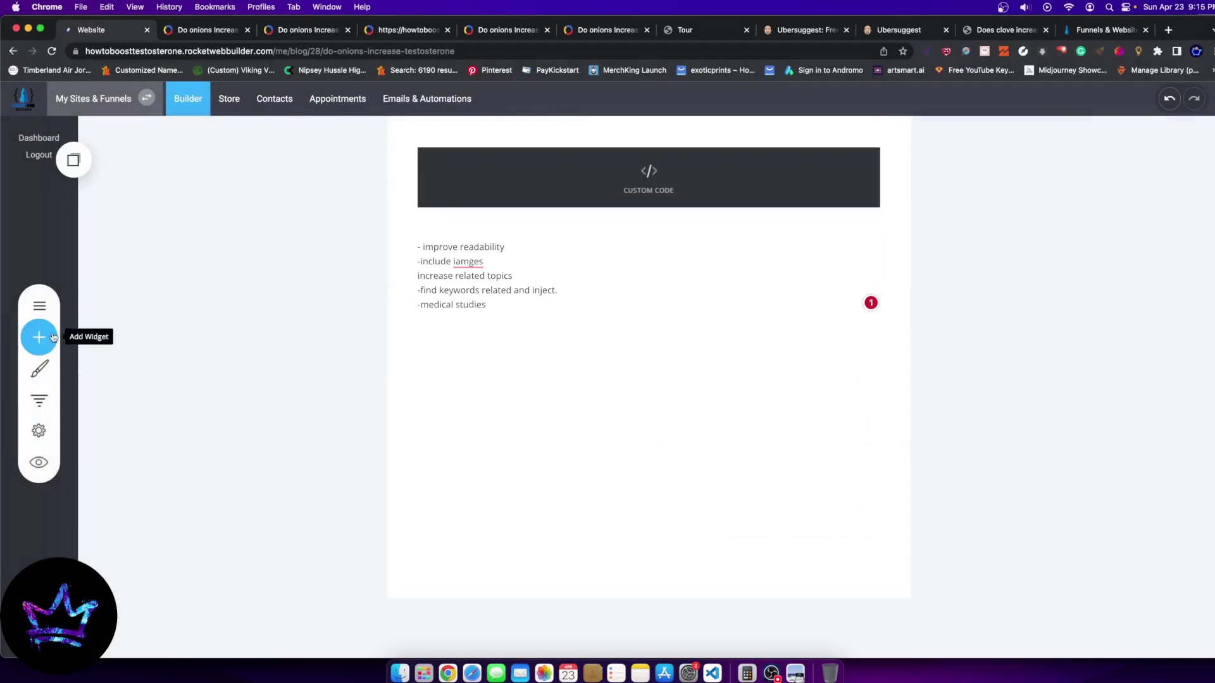
click(54, 338)
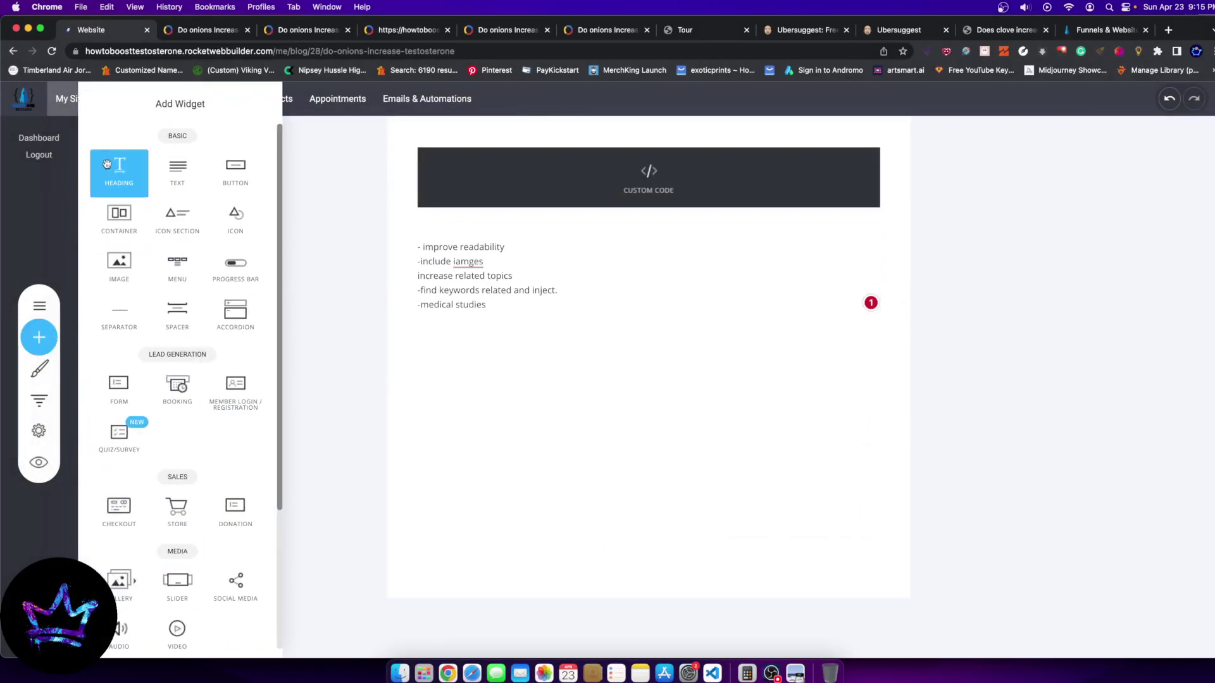
click(331, 321)
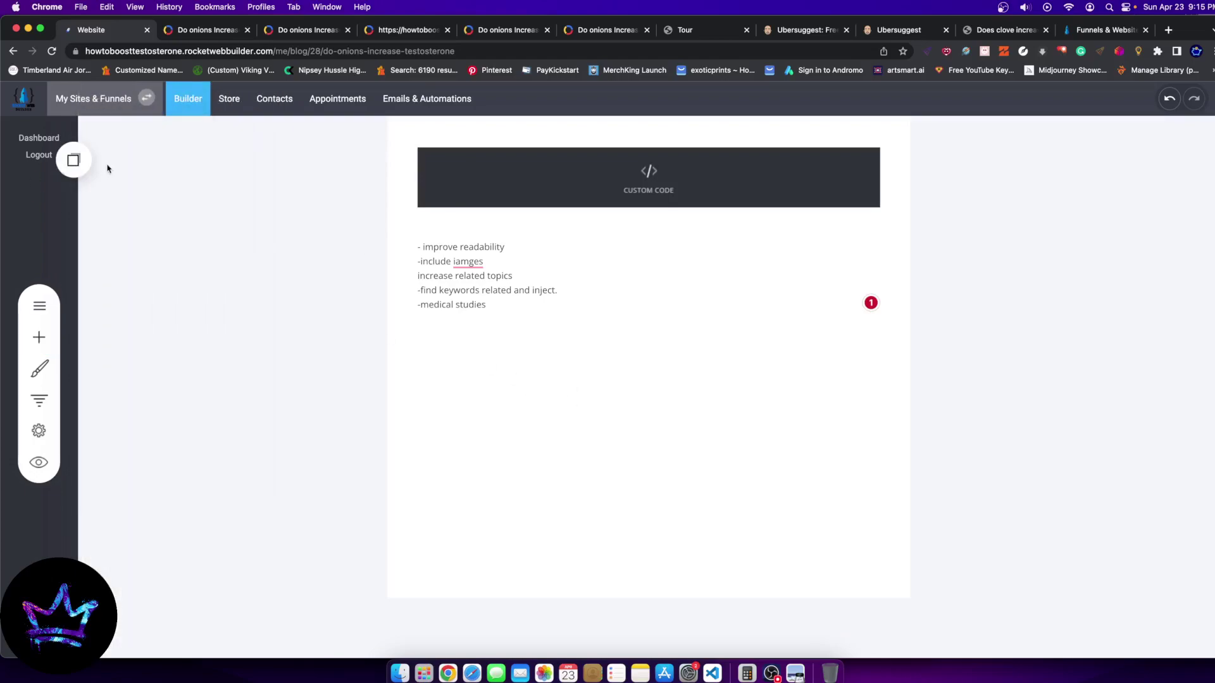
click(75, 161)
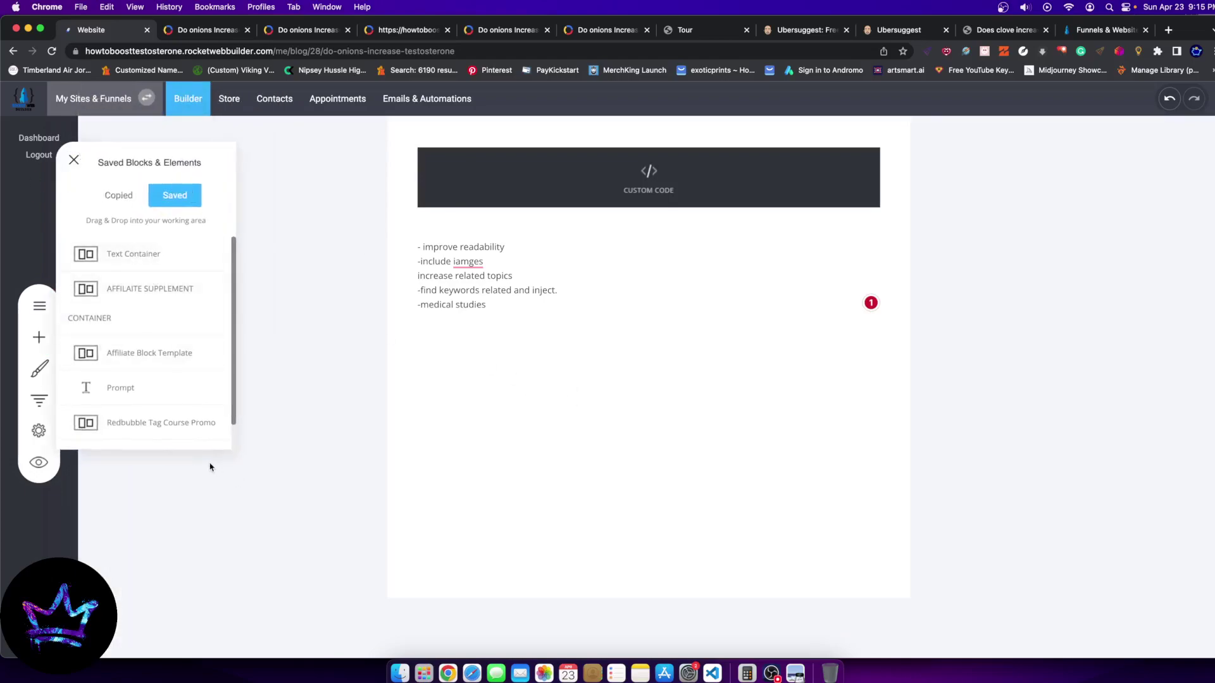
scroll(146, 426, down, 1)
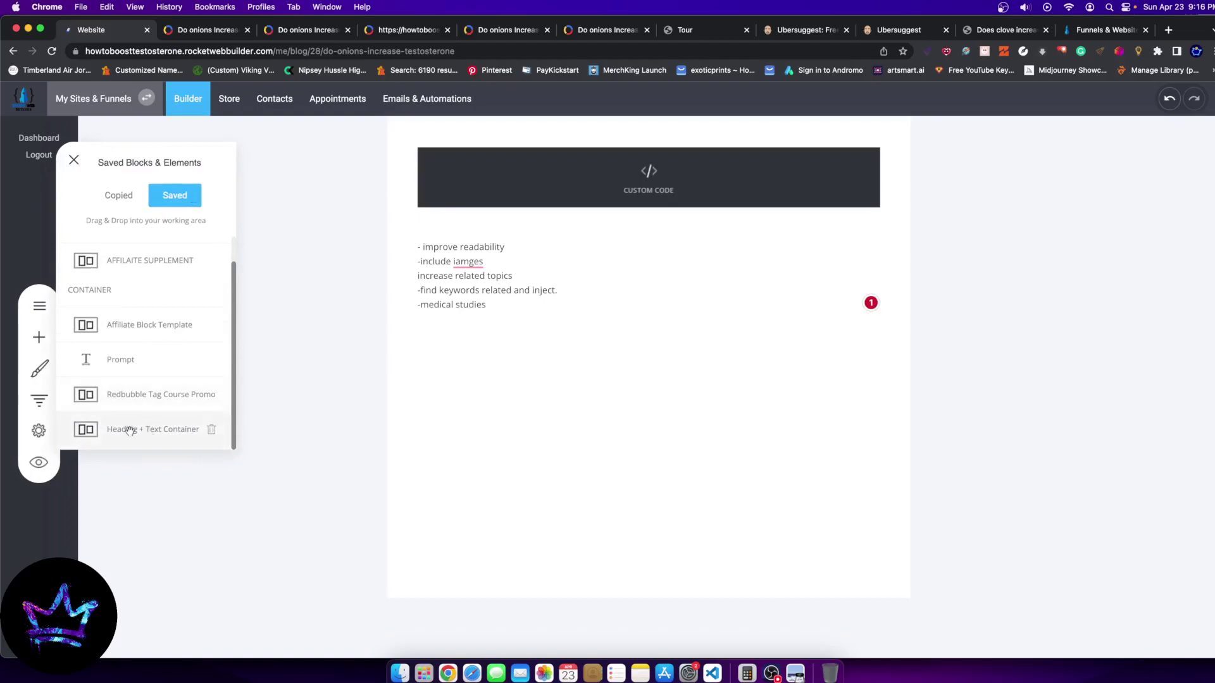
drag(129, 431, 687, 414)
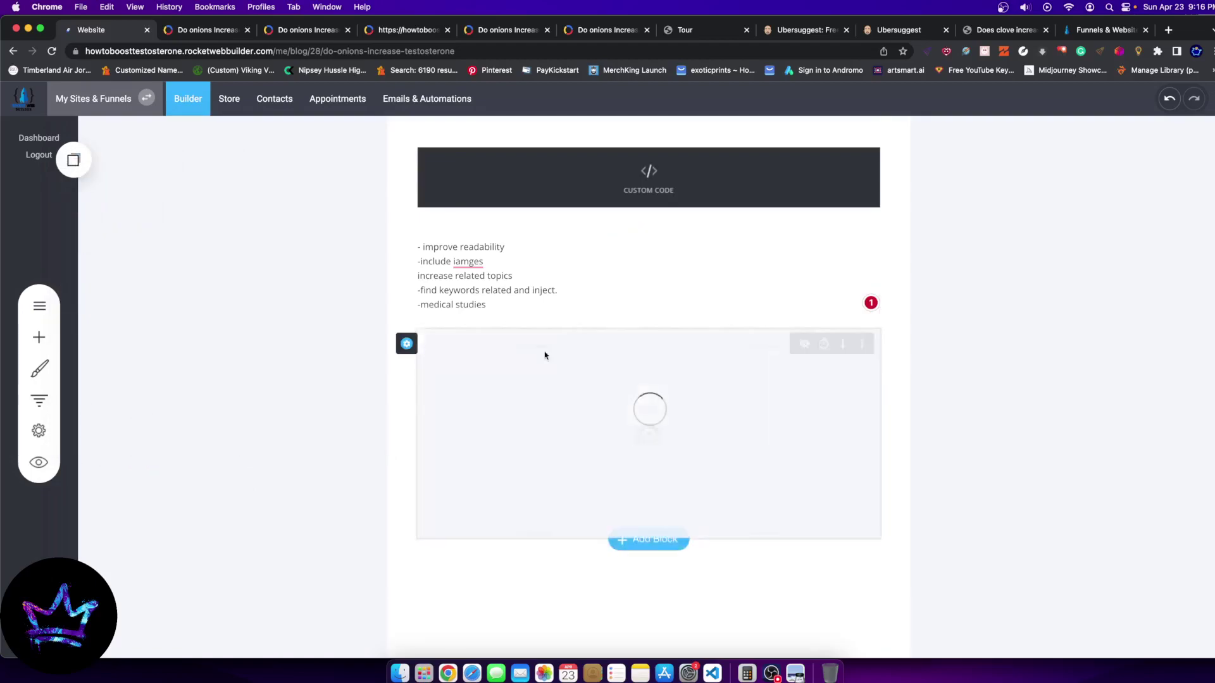
Replace the placeholder heading of the inserted container with text beginning "Alternatives to"
click(519, 359)
drag(518, 359, 377, 350)
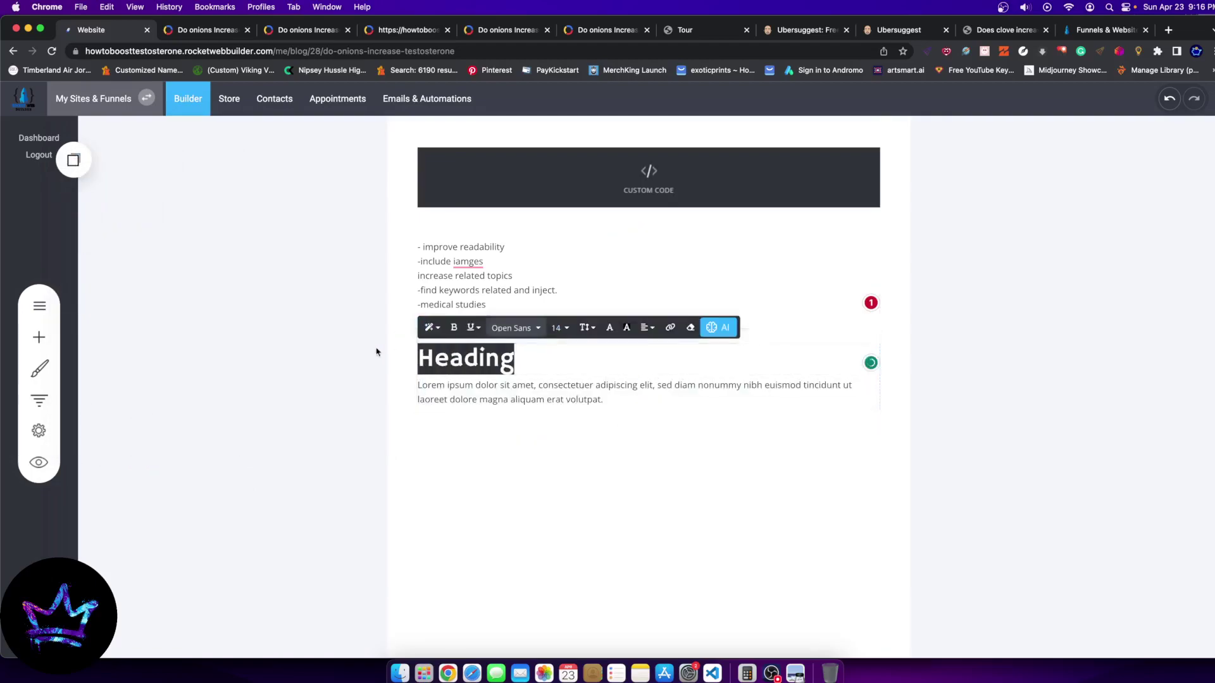
text(Alternatives to )
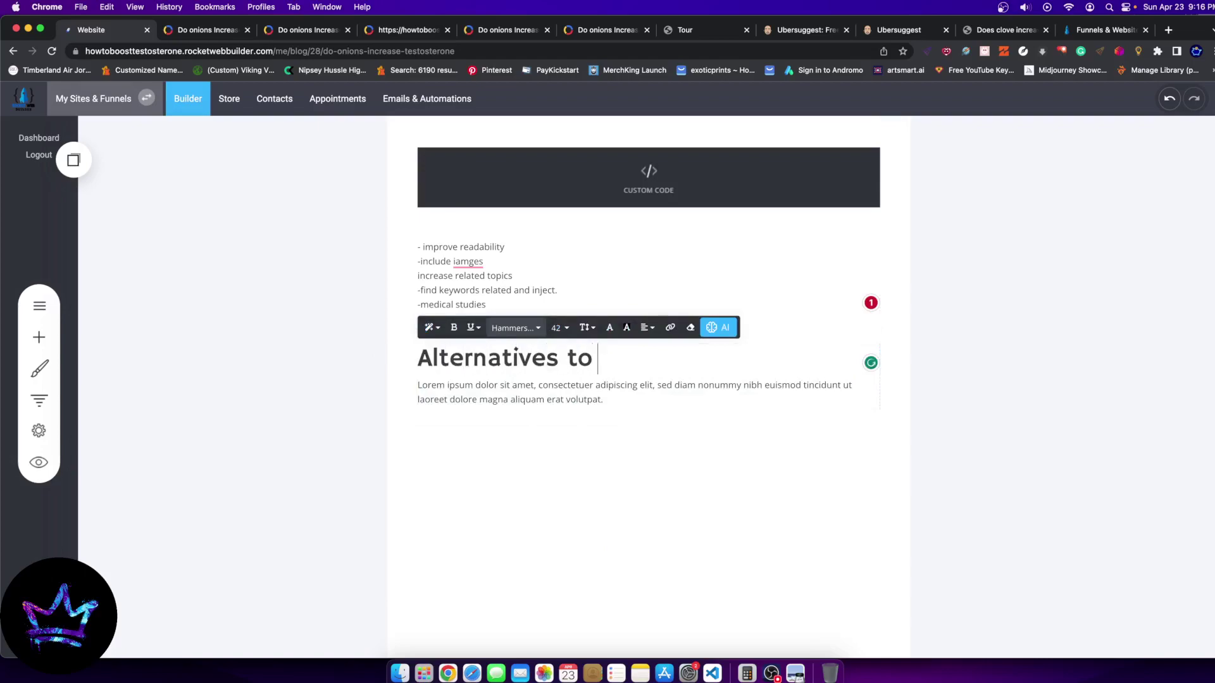
Complete the section heading so it reads "Alternatives to Eating Onions For Increased Testosterone levels"
text(Eating)
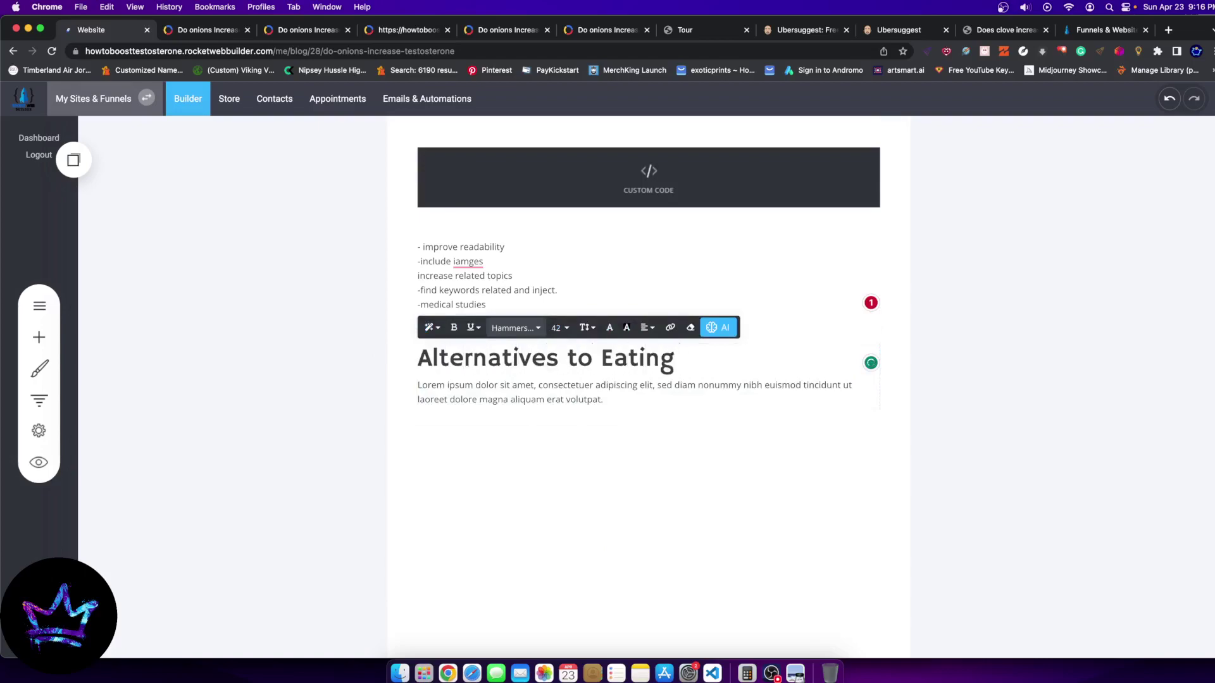
text( Onions )
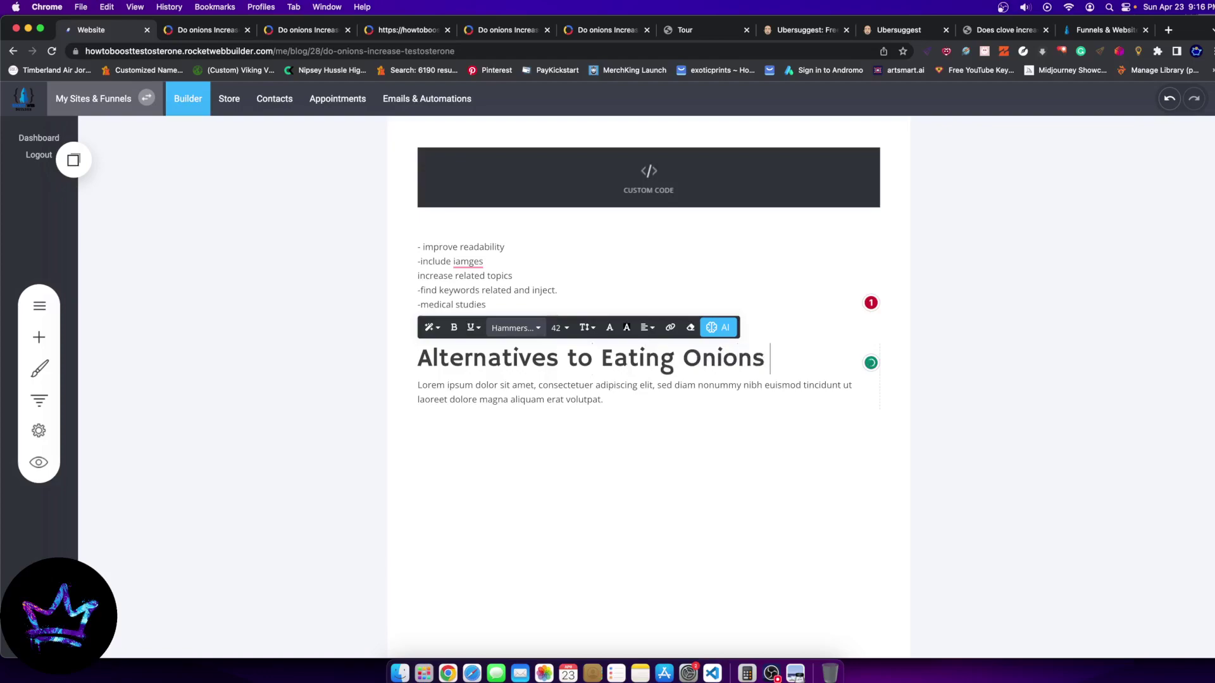
text(ForT)
key(BackSpace)
text(h)
key(BackSpace)
text(Increase)
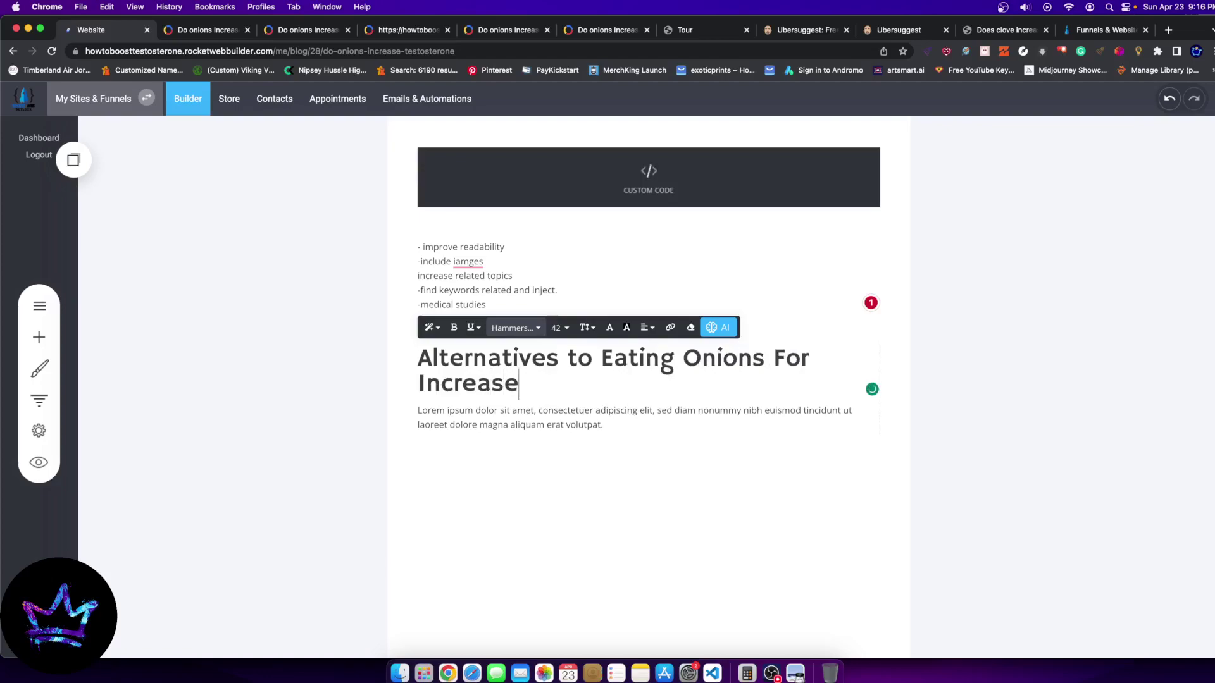
text(d Testosterone leves)
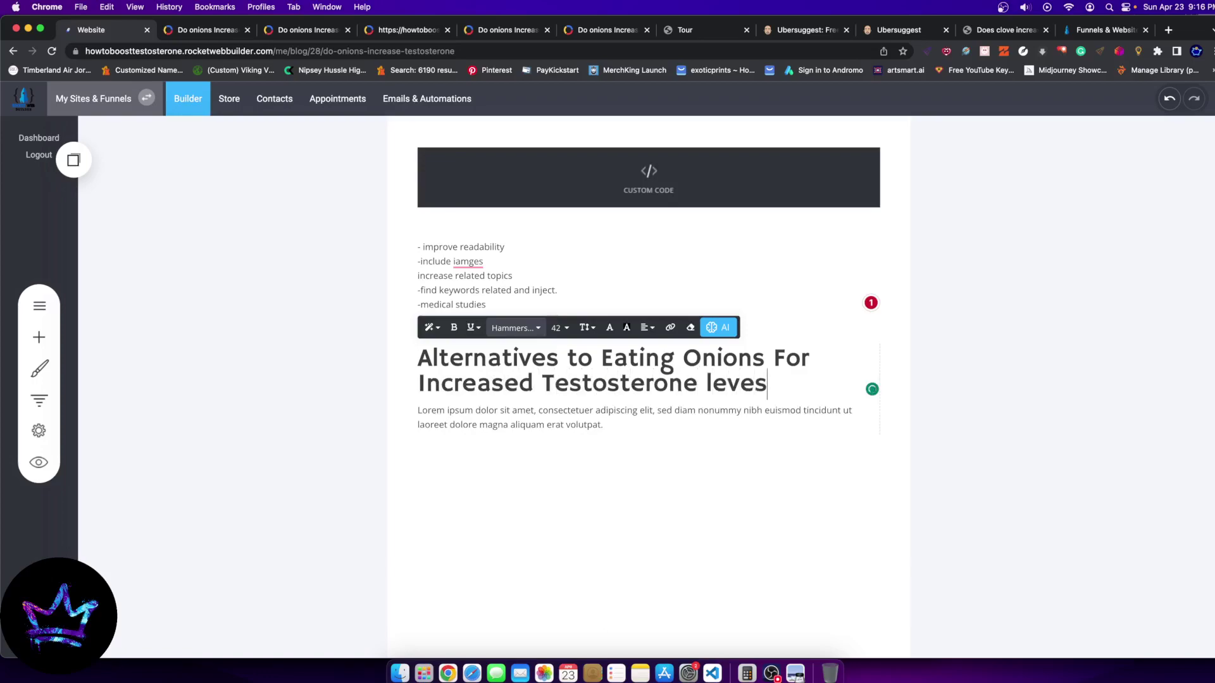
key(BackSpace)
text(ls)
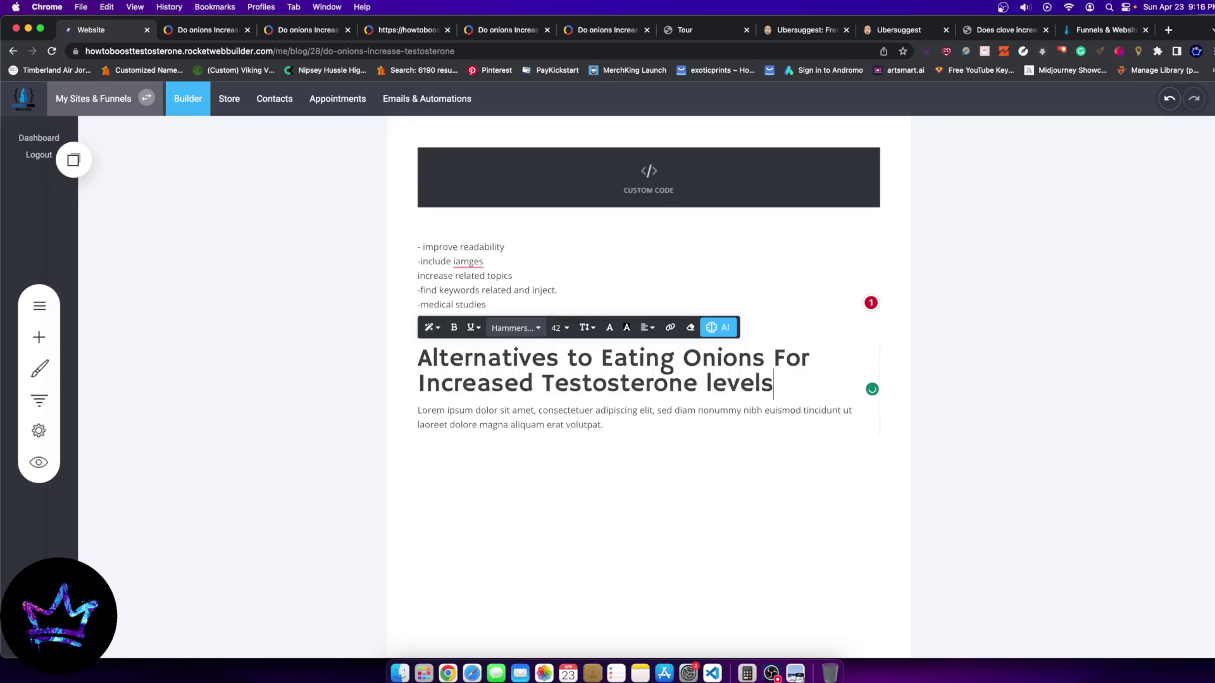
Apply the Header 2 style to the whole "Alternatives to Eating Onions" heading
click(640, 462)
click(747, 382)
drag(774, 384, 417, 357)
click(439, 330)
click(471, 400)
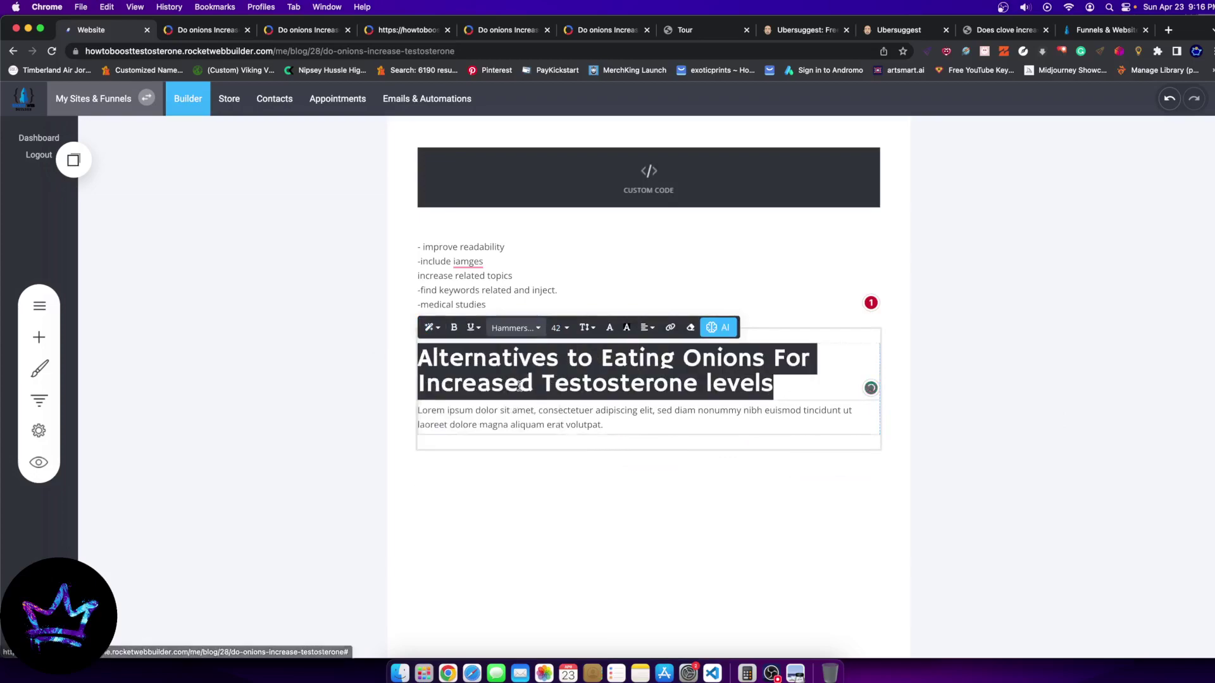
click(803, 383)
click(352, 415)
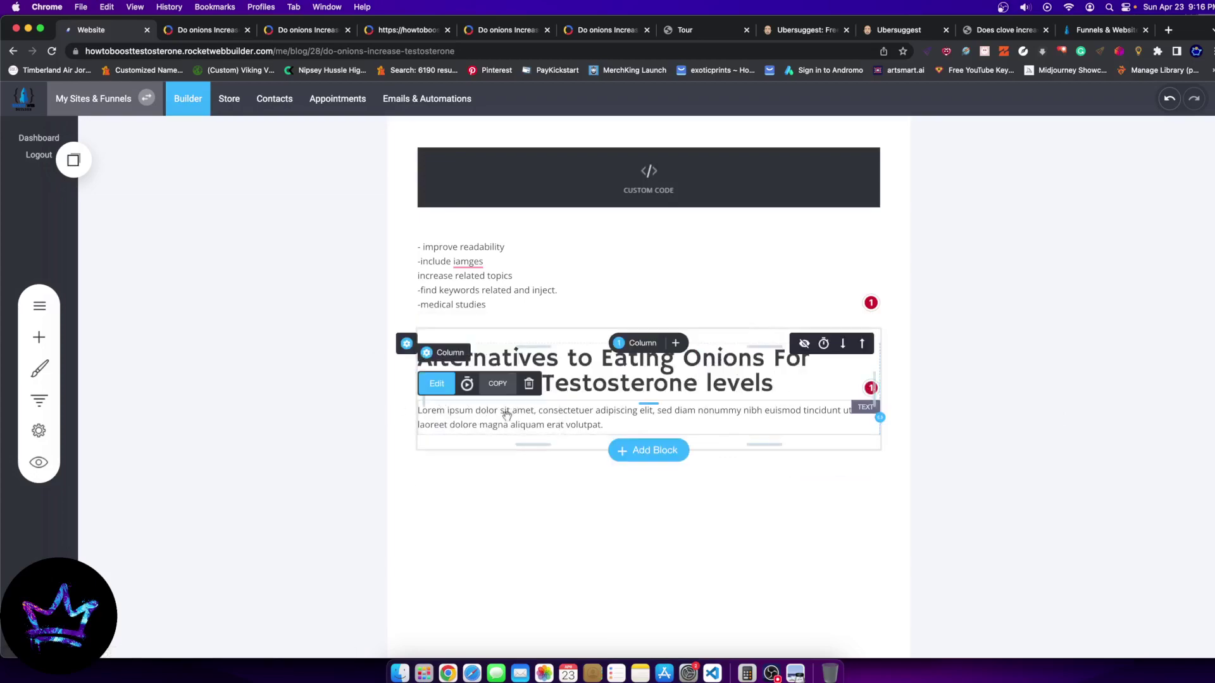
Add three Heading widgets between the "Alternatives to Eating Onions" heading and the Lorem ipsum paragraph
click(49, 340)
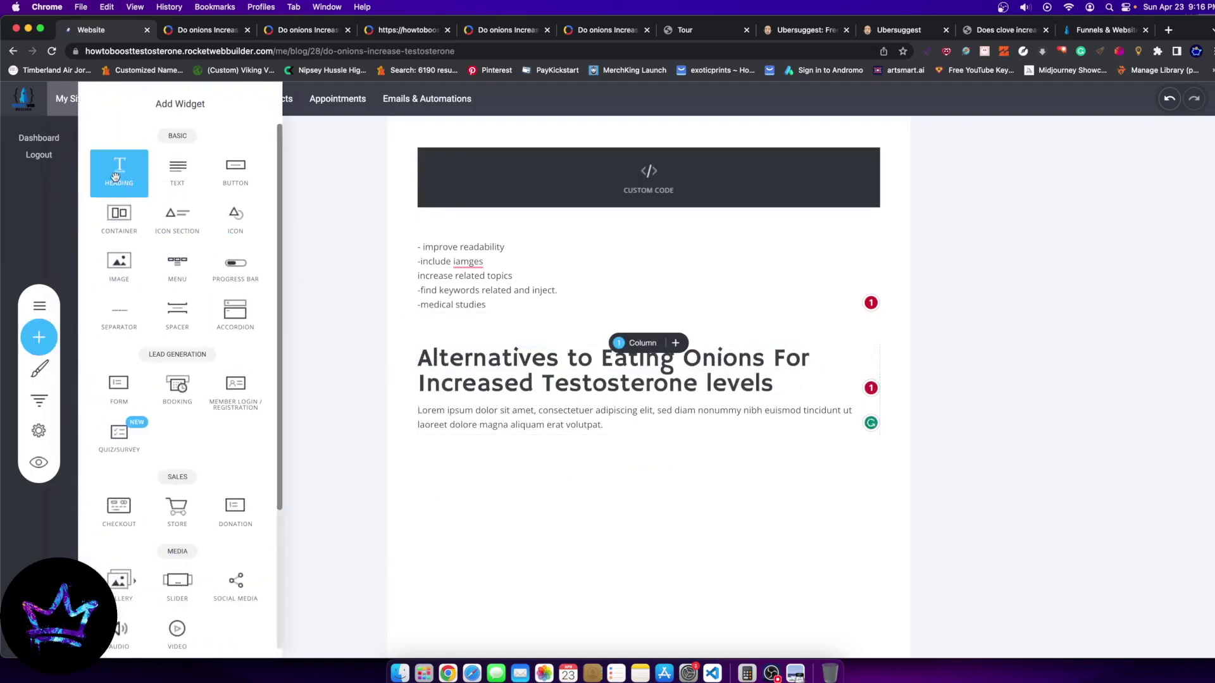
drag(118, 179, 524, 404)
click(38, 338)
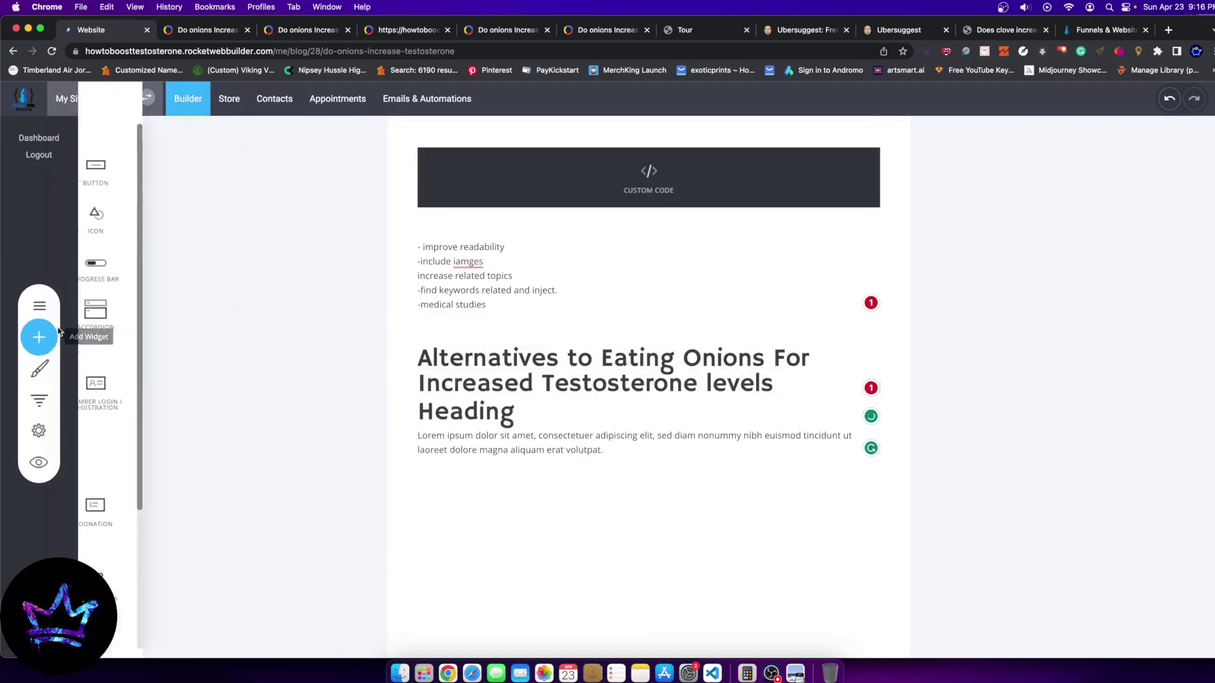
drag(114, 168, 519, 393)
drag(511, 415, 380, 363)
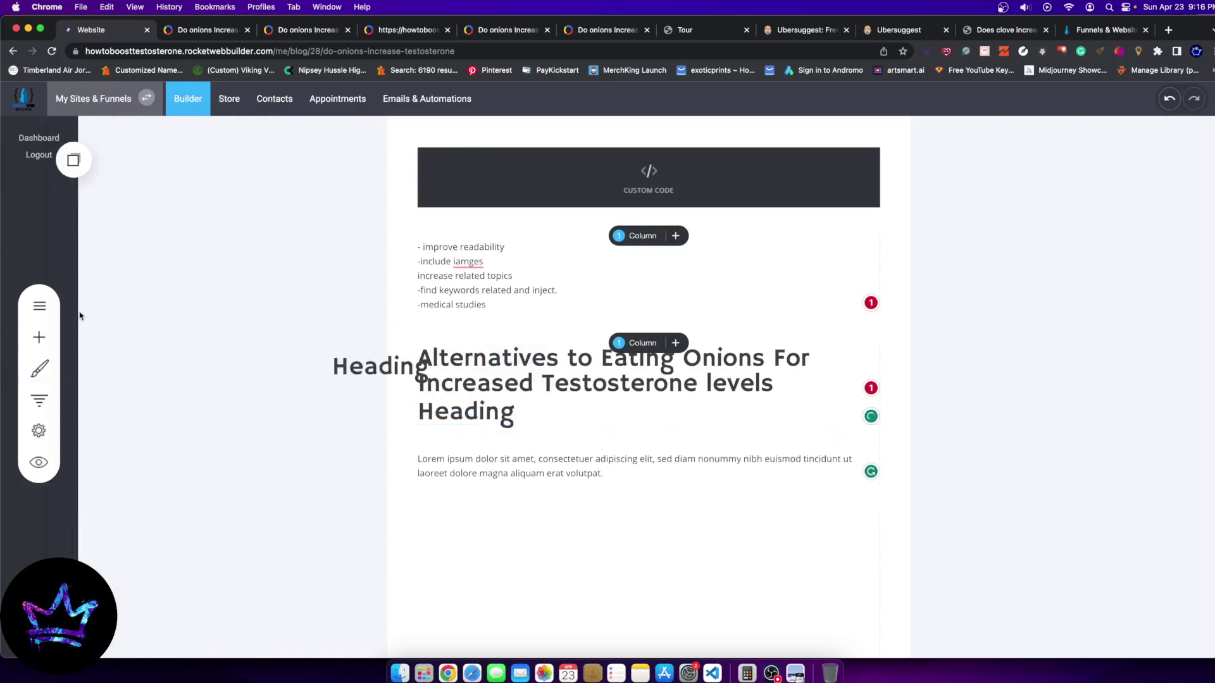
click(39, 336)
drag(116, 217, 570, 462)
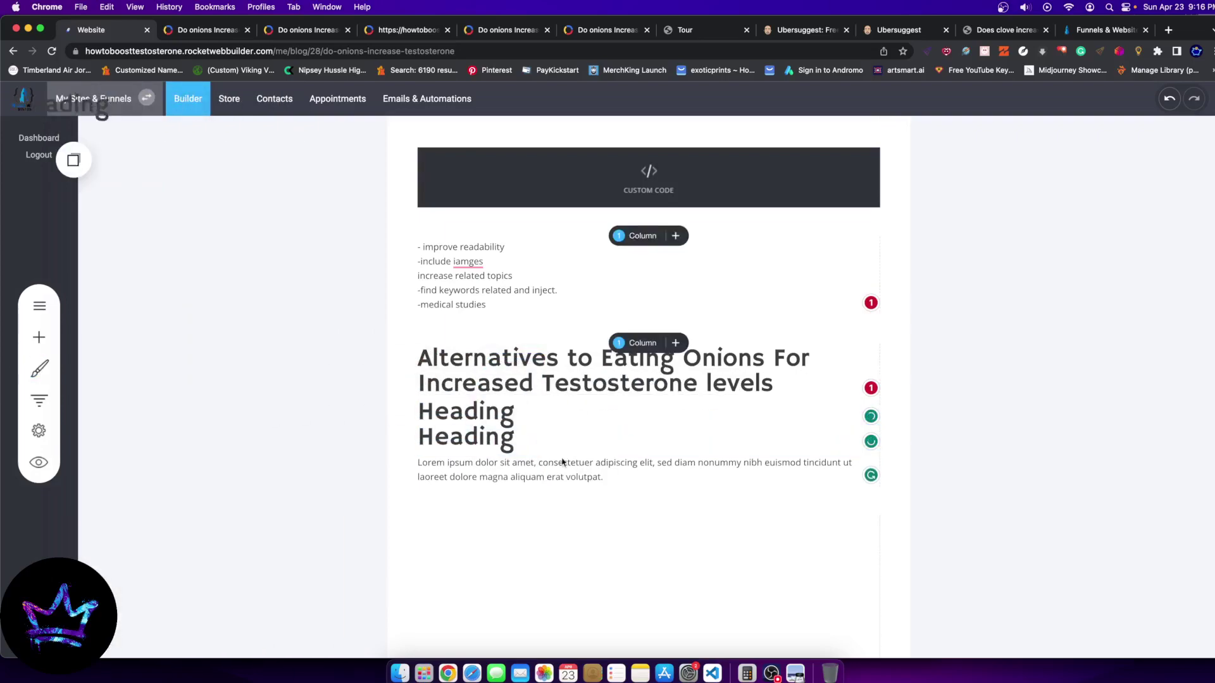
Replace the text of the middle placeholder heading with "Cold Showers"
click(509, 419)
scroll(772, 352, up, 8)
scroll(635, 505, down, 9)
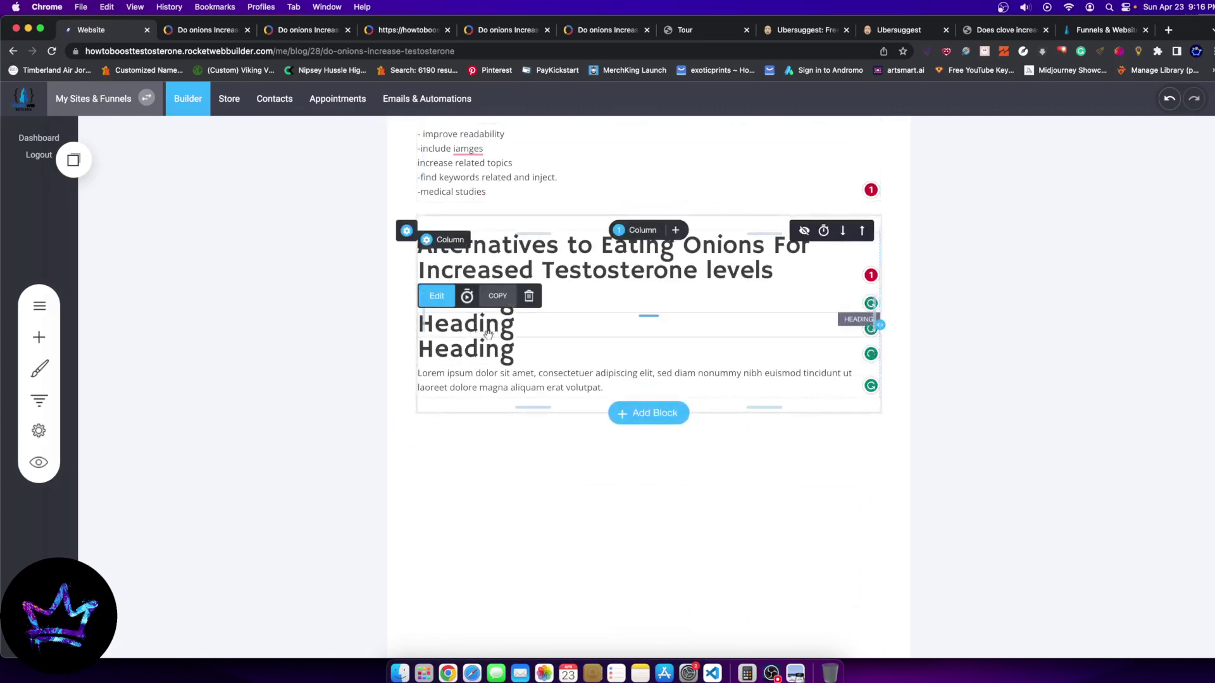
drag(516, 324, 374, 327)
text(Co)
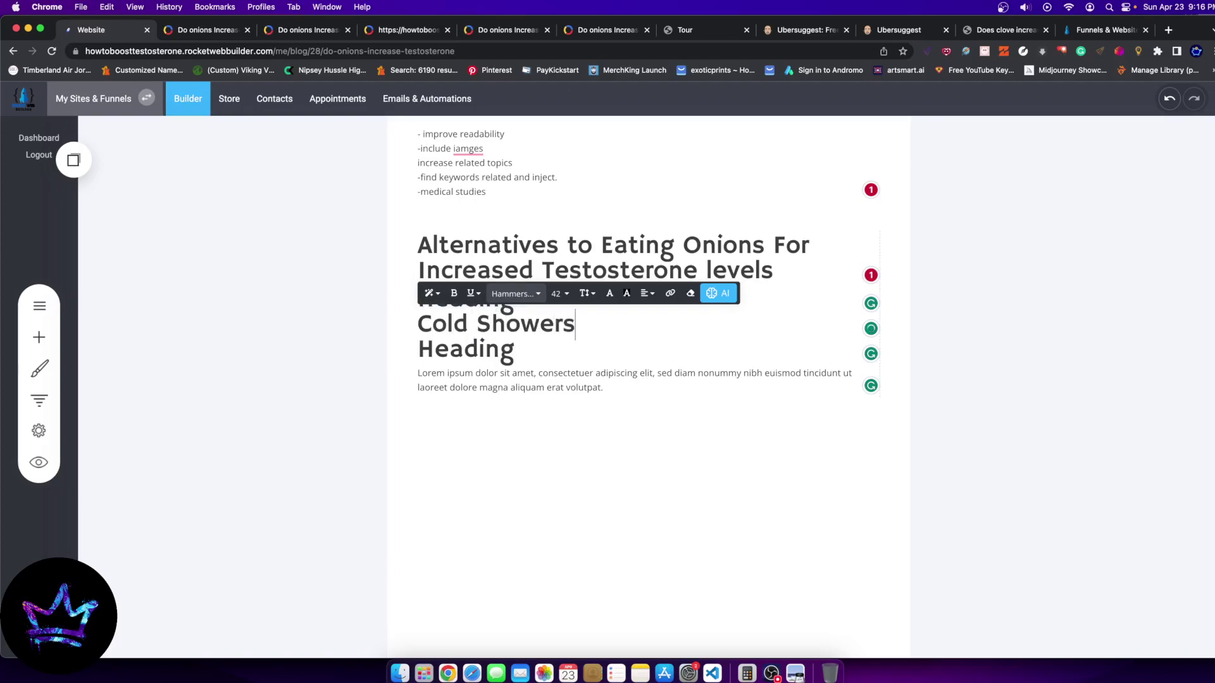
text(ld Showers)
Consult the suggested phrases in the Contentpace audit and retitle the last placeholder heading "Intermittent Fasting", correcting its spelling
click(641, 33)
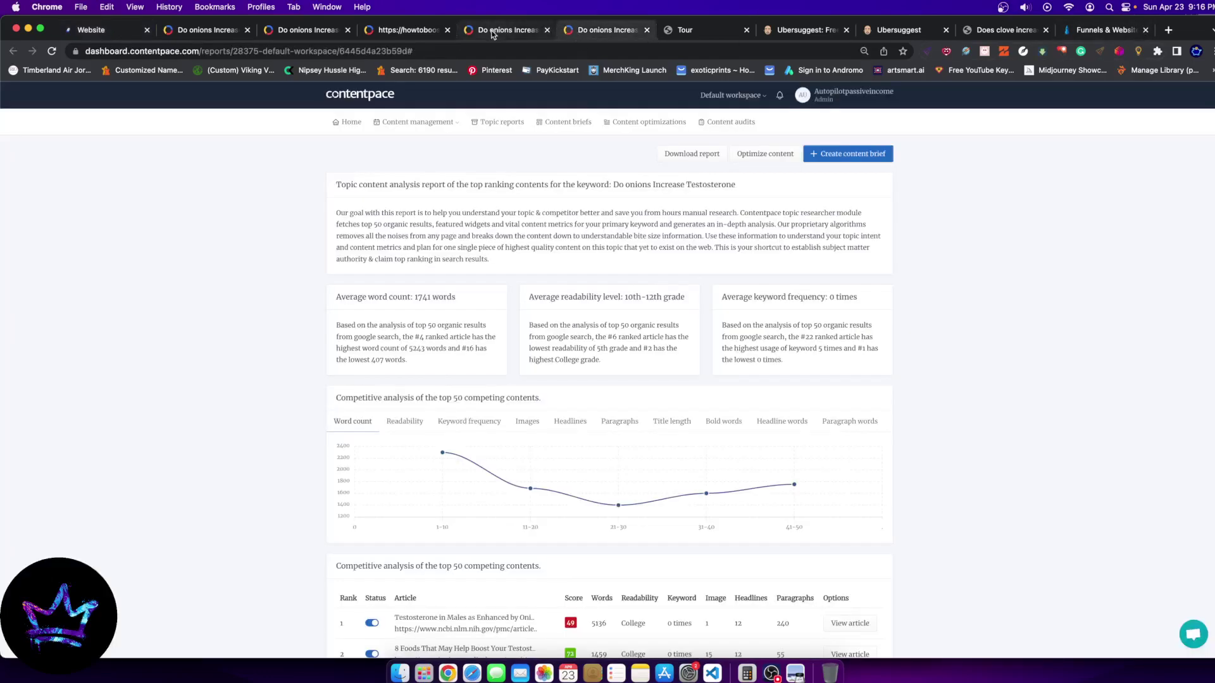
click(488, 31)
click(384, 34)
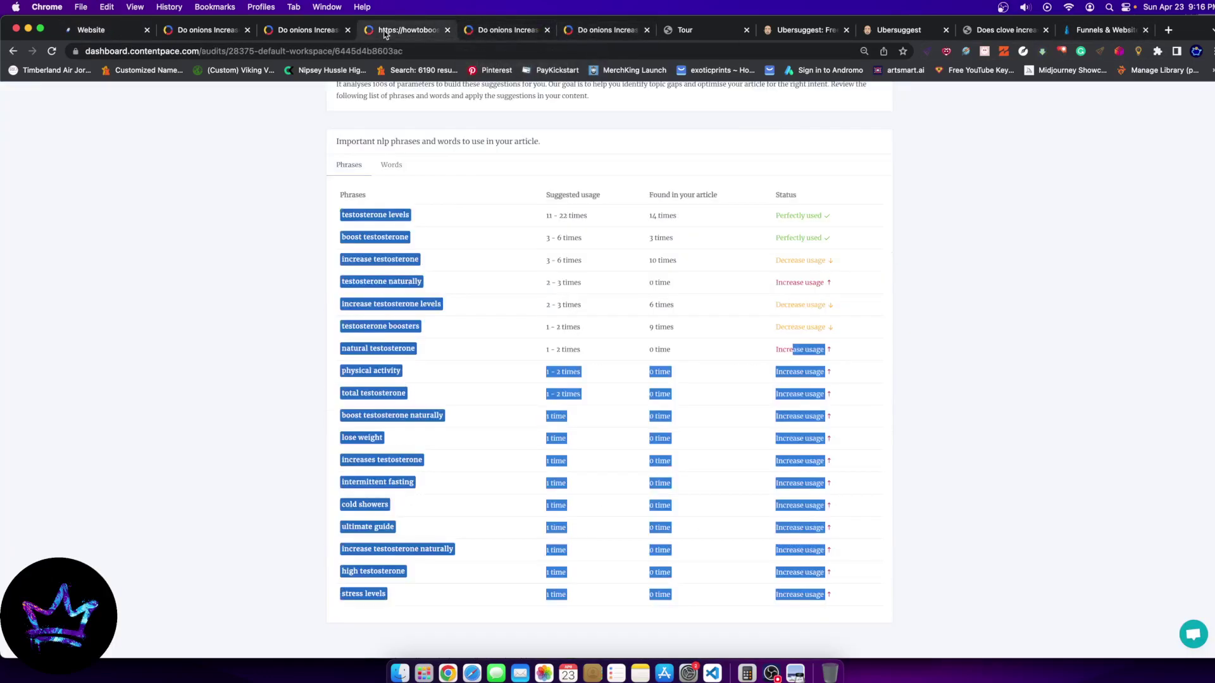
click(293, 411)
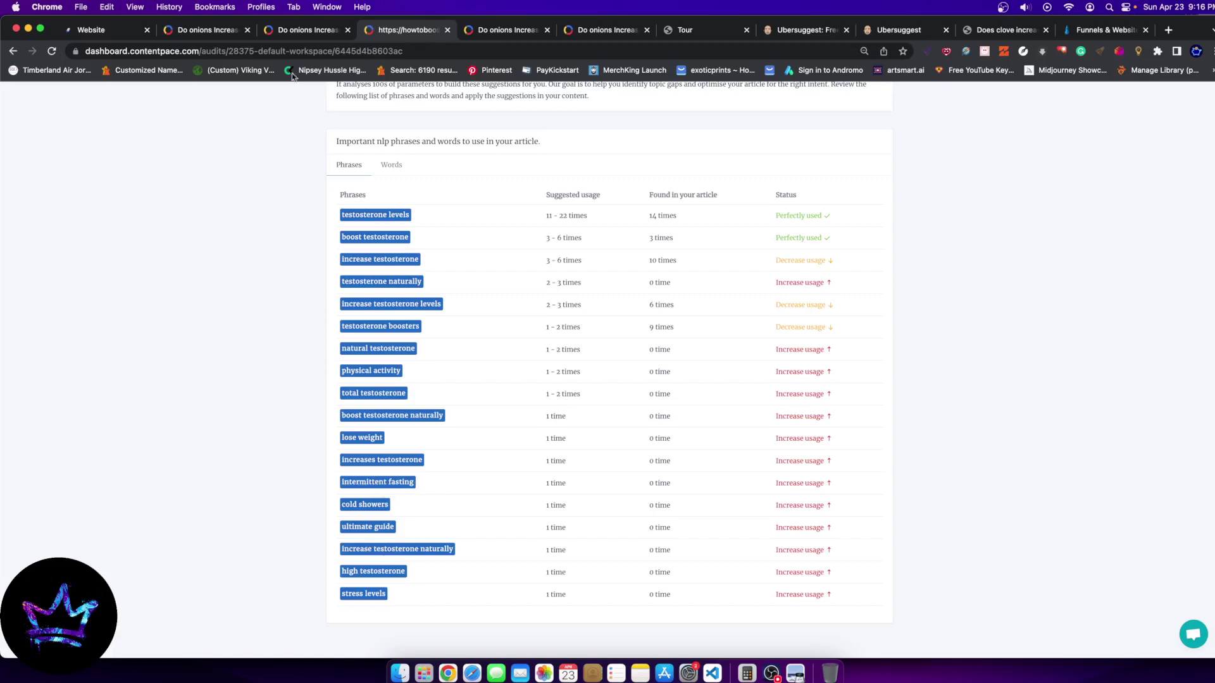
click(294, 33)
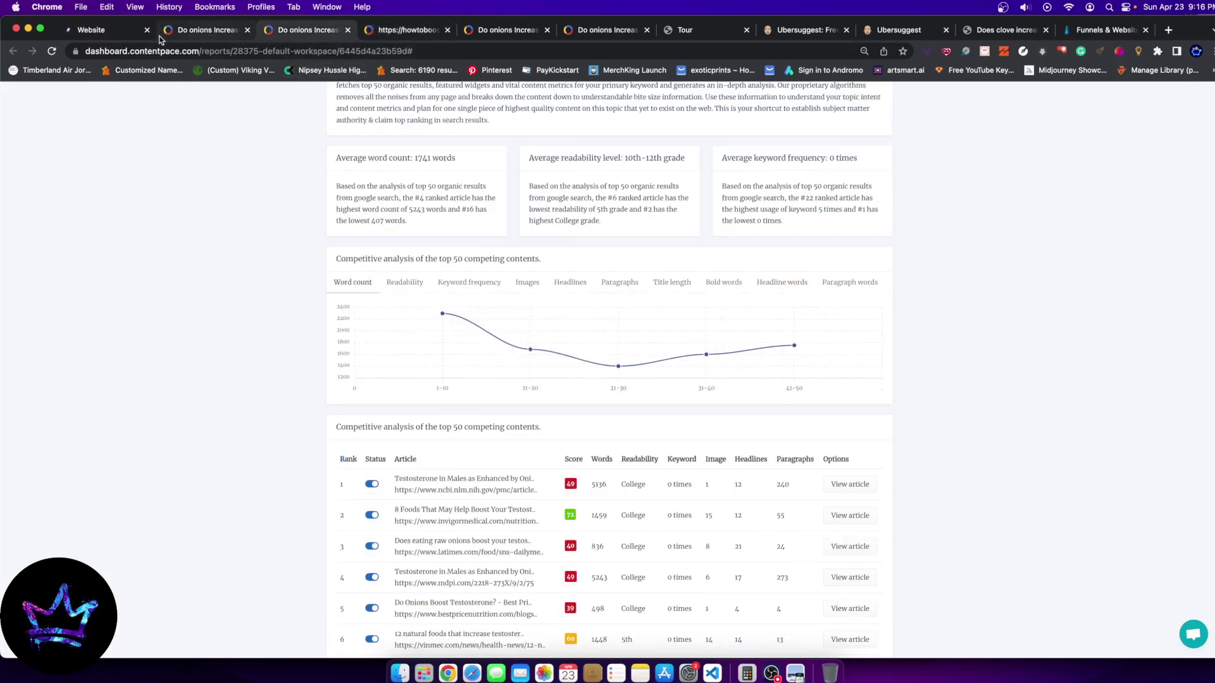
click(114, 36)
click(529, 351)
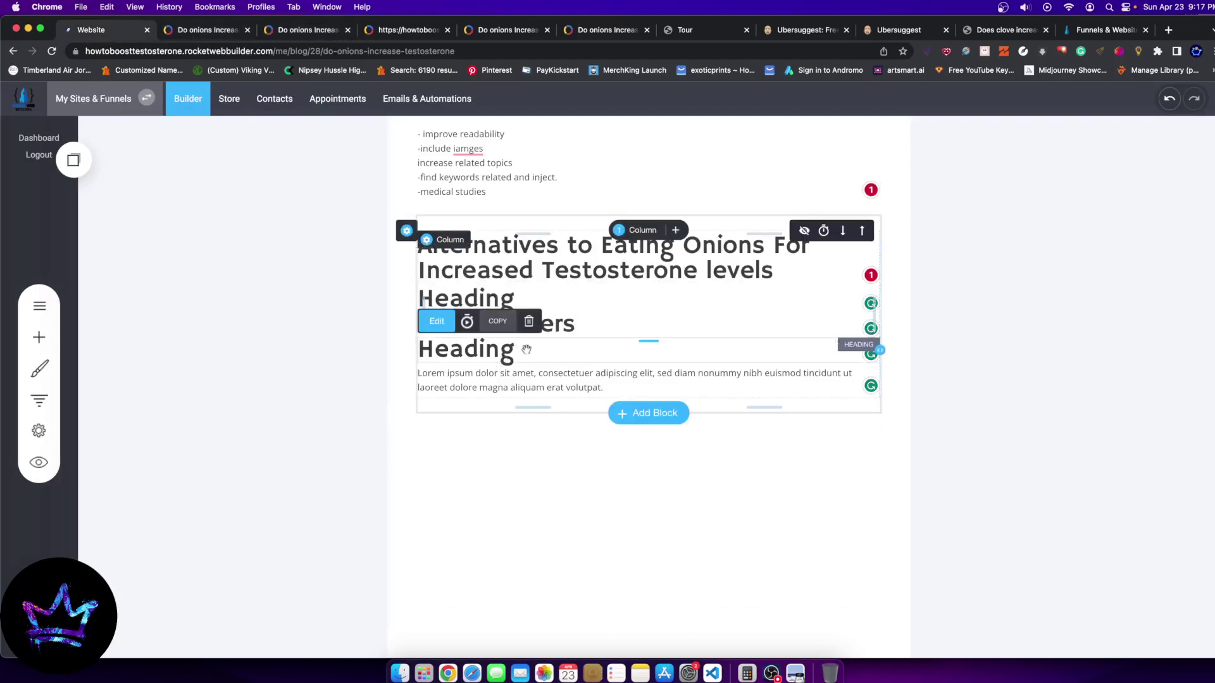
click(537, 349)
double_click(537, 349)
text(Intermenittnet Fast)
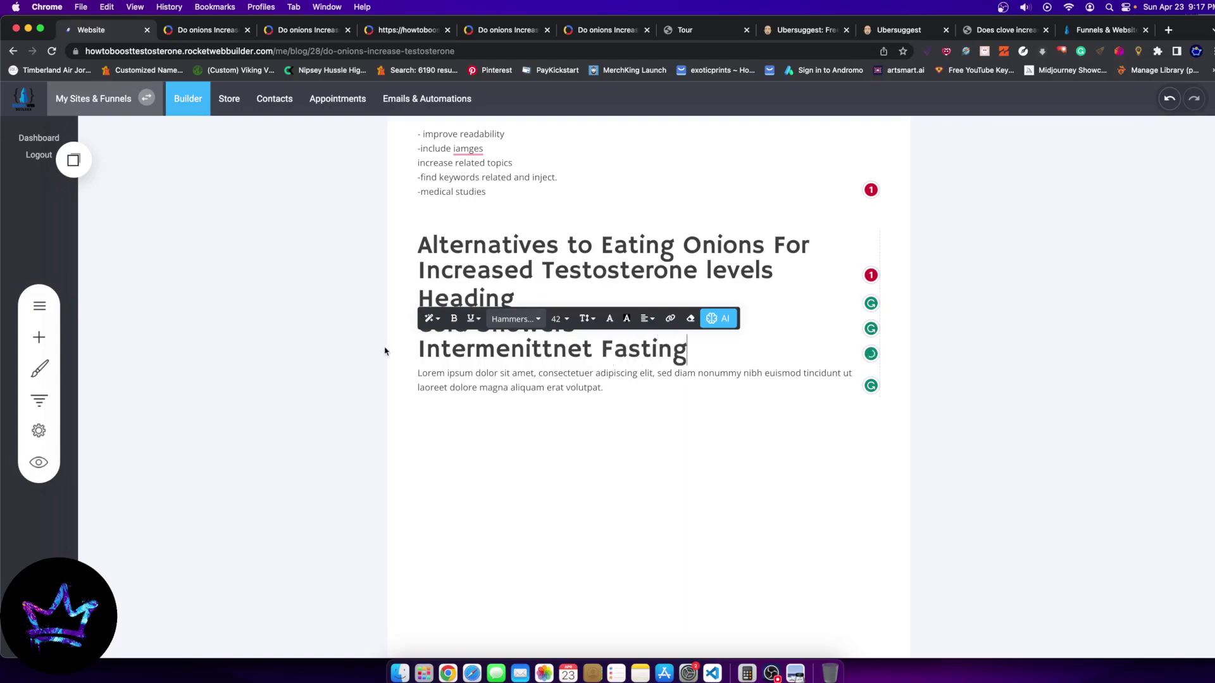
click(872, 353)
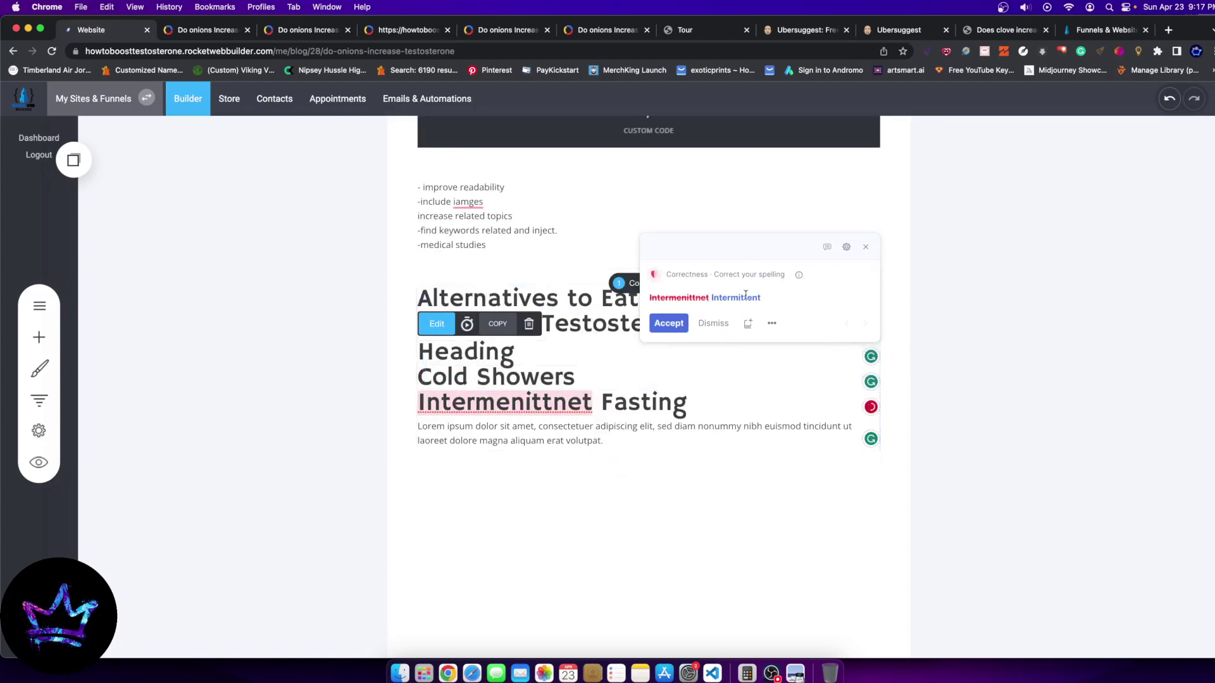
click(678, 324)
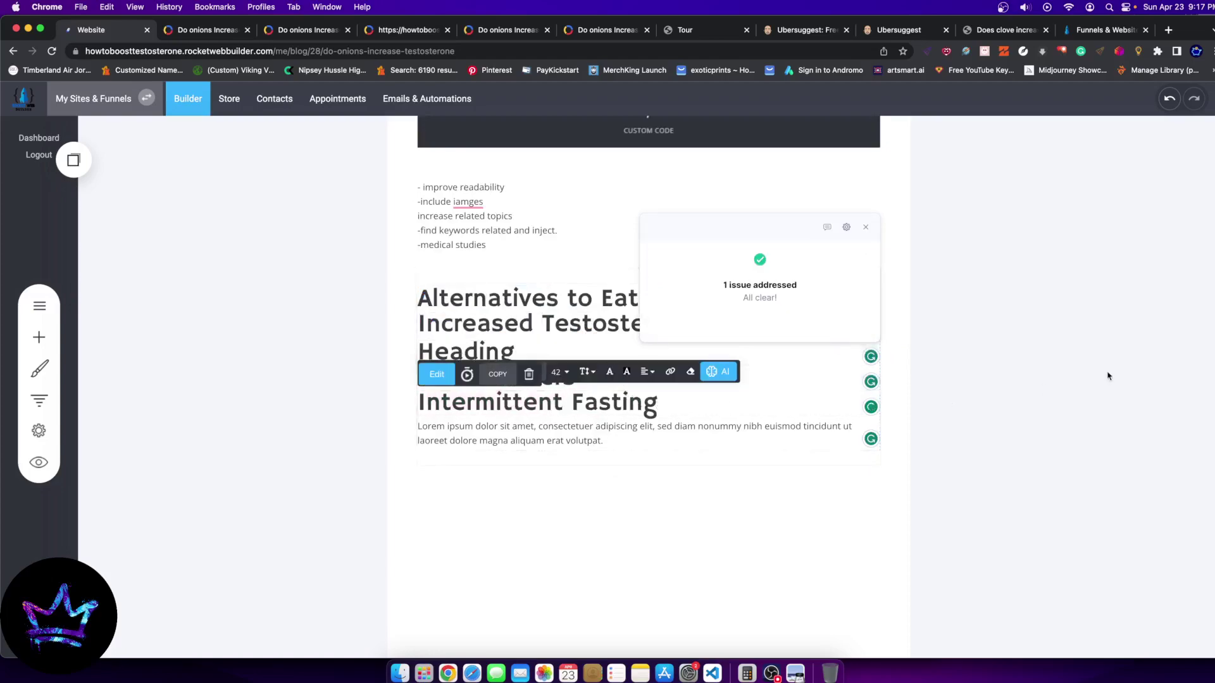
Pick another suggested phrase from the Contentpace audit and retitle the remaining placeholder heading "Physical Activity"
click(413, 31)
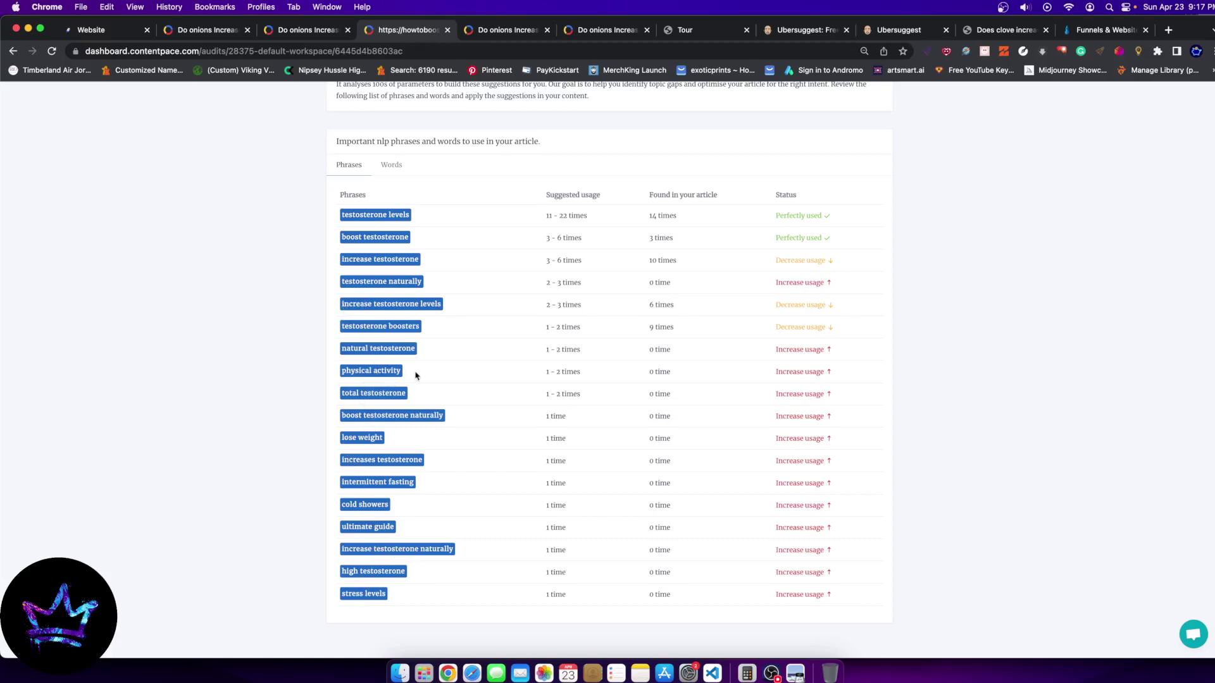
drag(336, 374, 340, 378)
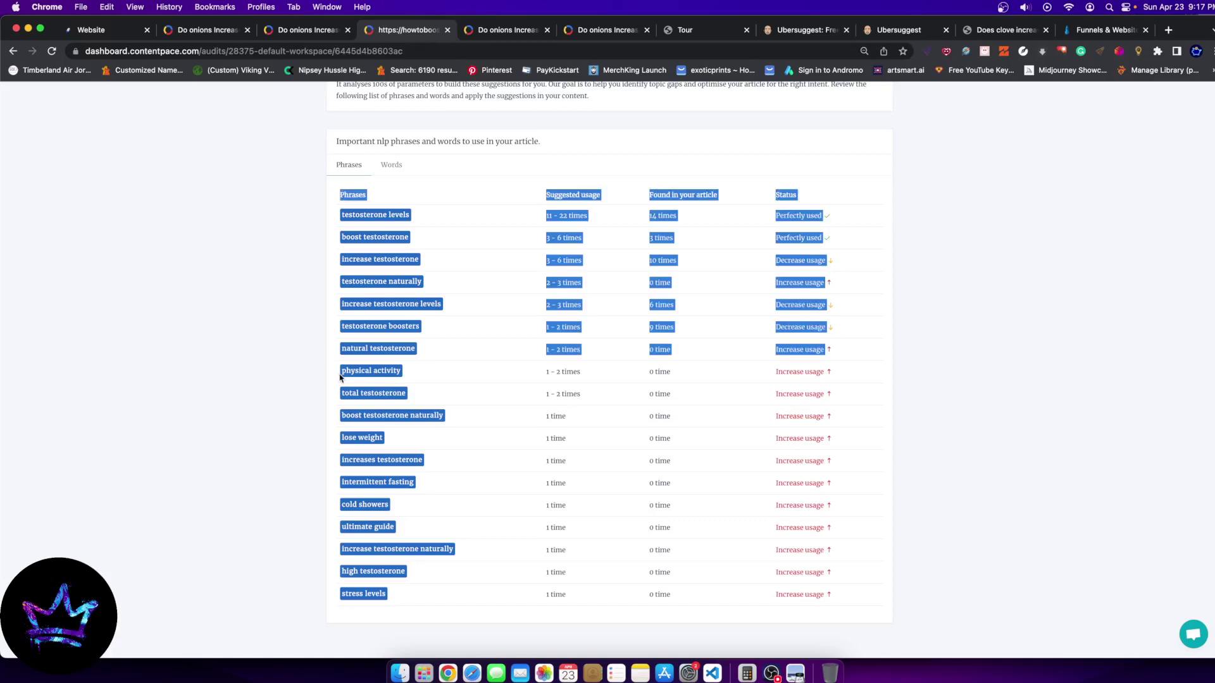
click(114, 32)
click(499, 334)
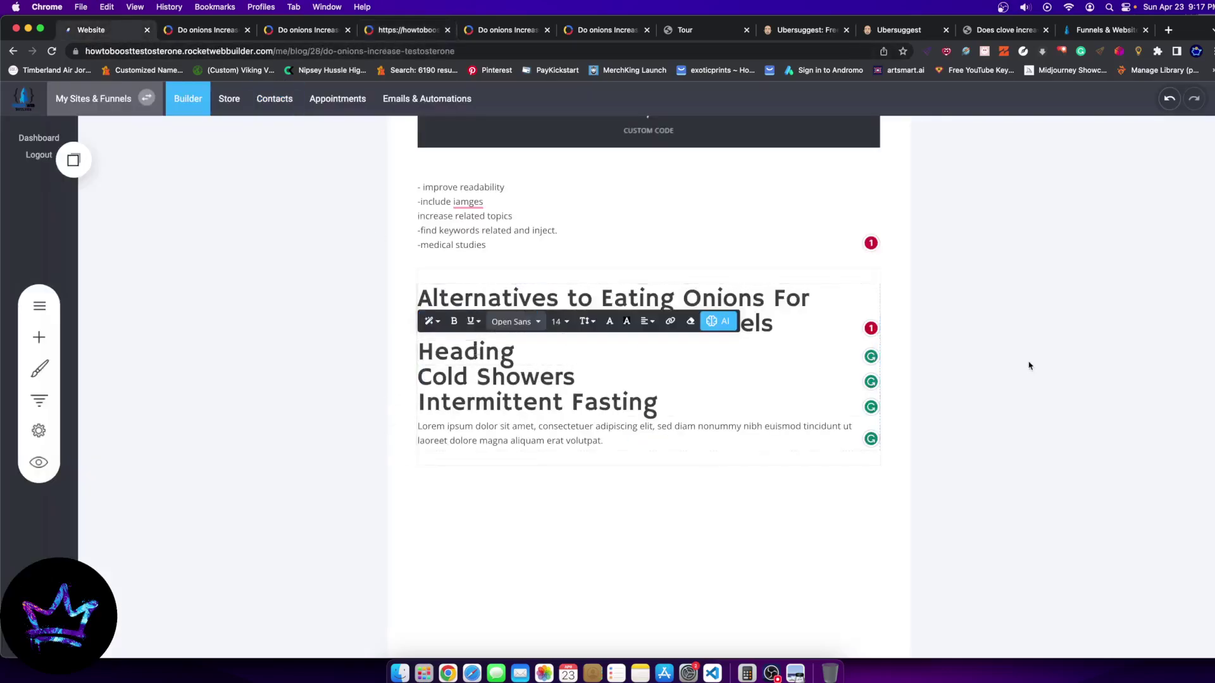
drag(518, 353, 389, 353)
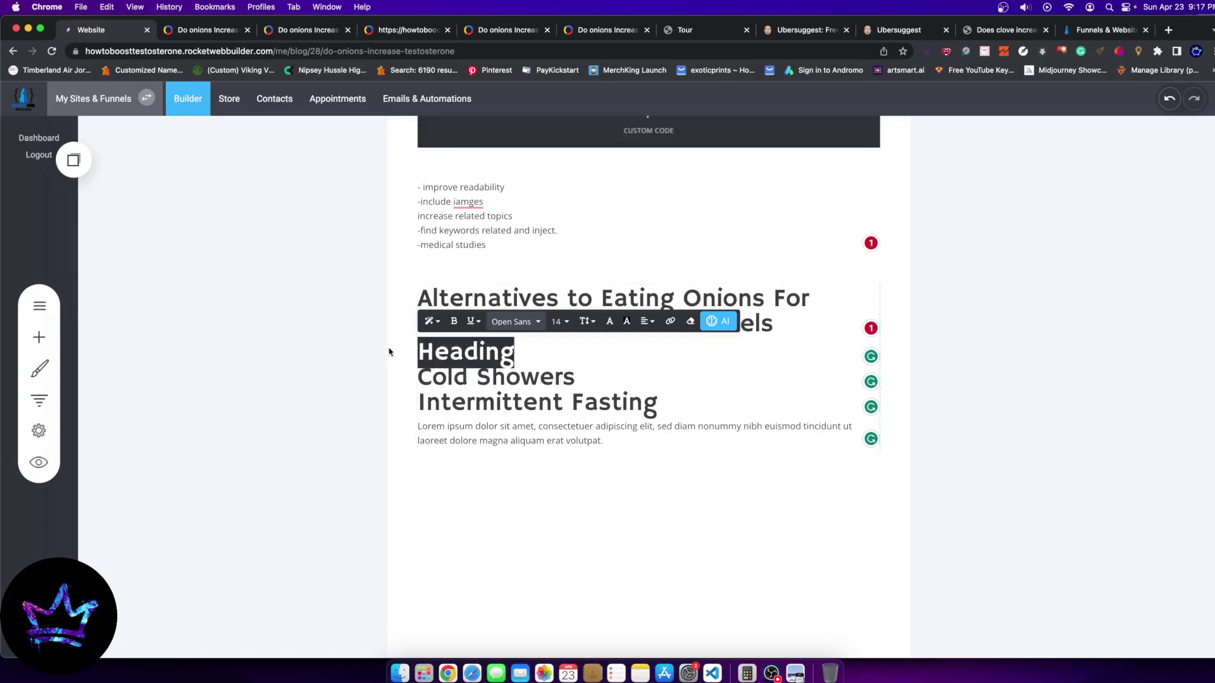
text(Physical Activity)
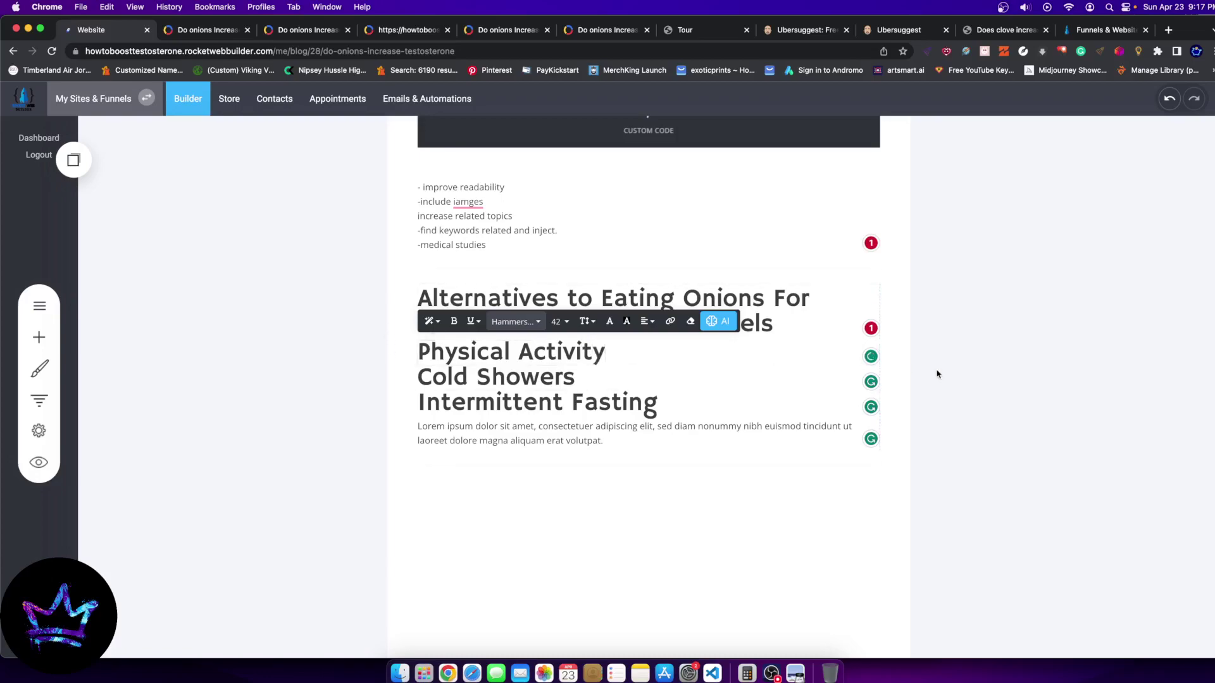
click(937, 374)
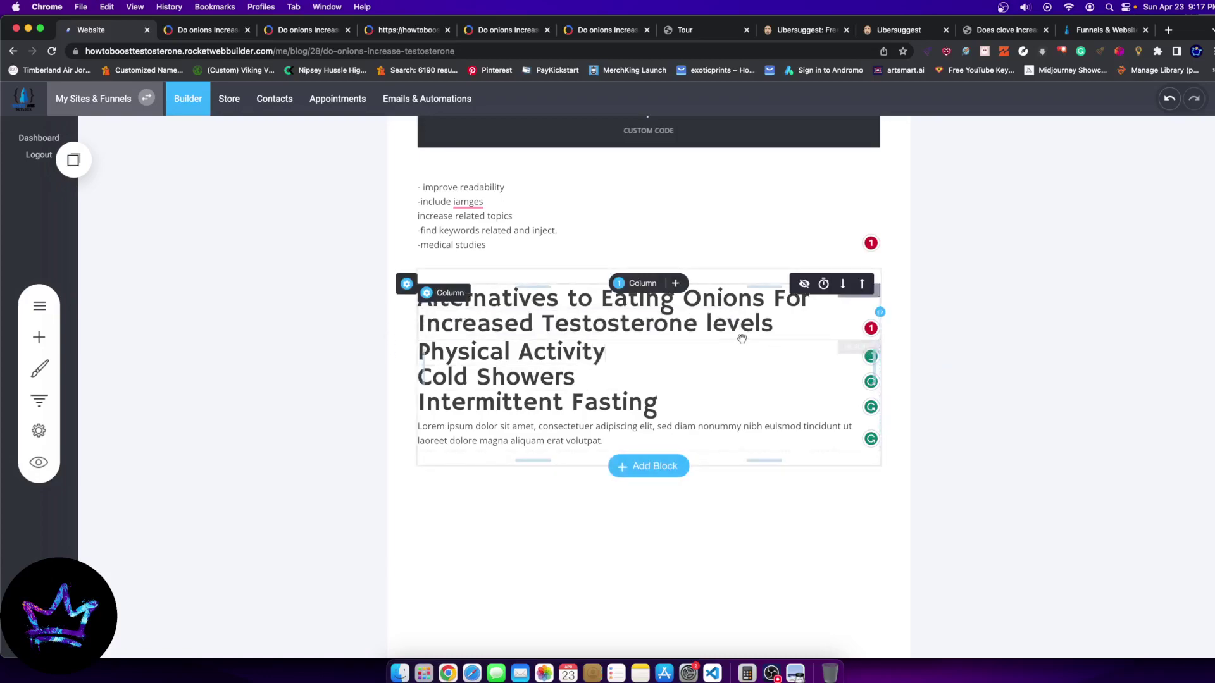
Apply the Header 3 style to the "Physical Activity" heading
click(570, 359)
drag(606, 352, 333, 342)
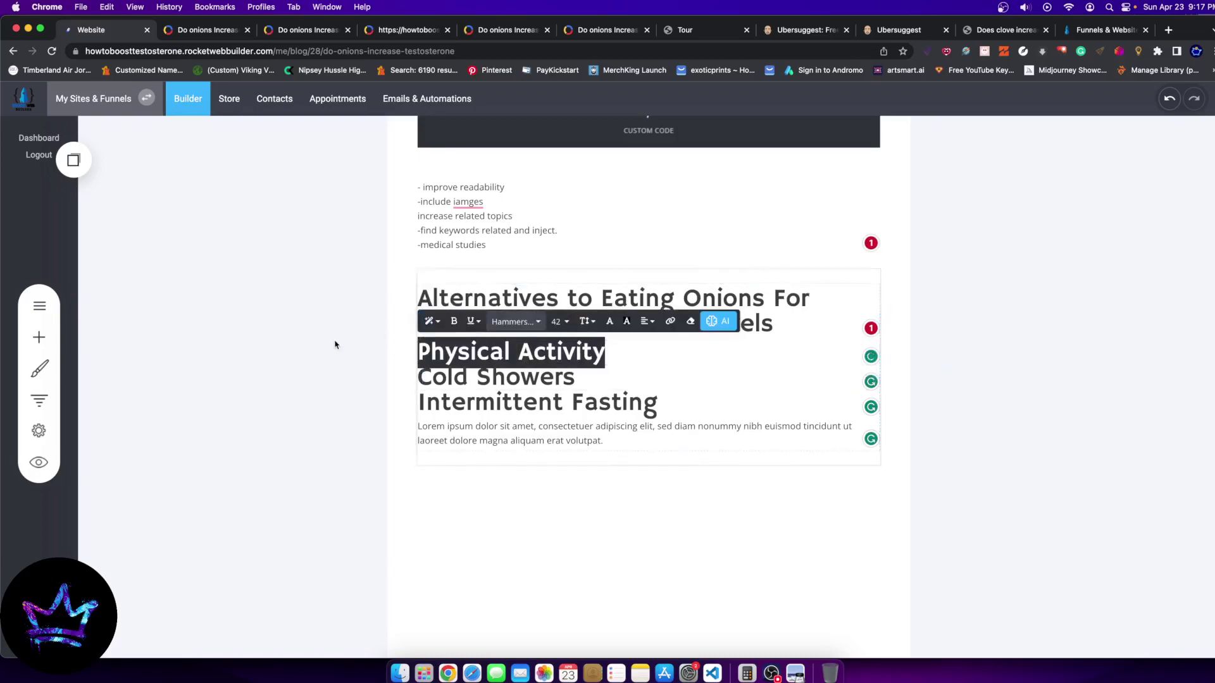
click(432, 321)
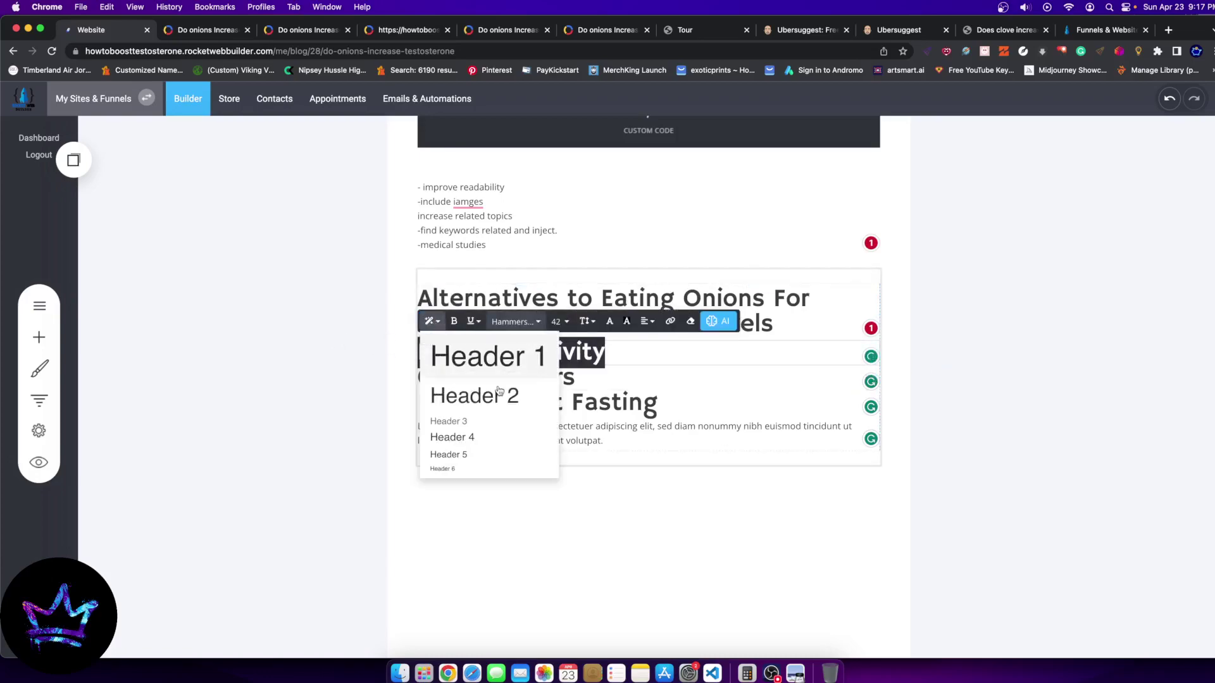
click(466, 422)
key(BackSpace)
Apply the Header 3 style to the "Cold Showers" and "Intermittent Fasting" headings
drag(579, 376, 394, 372)
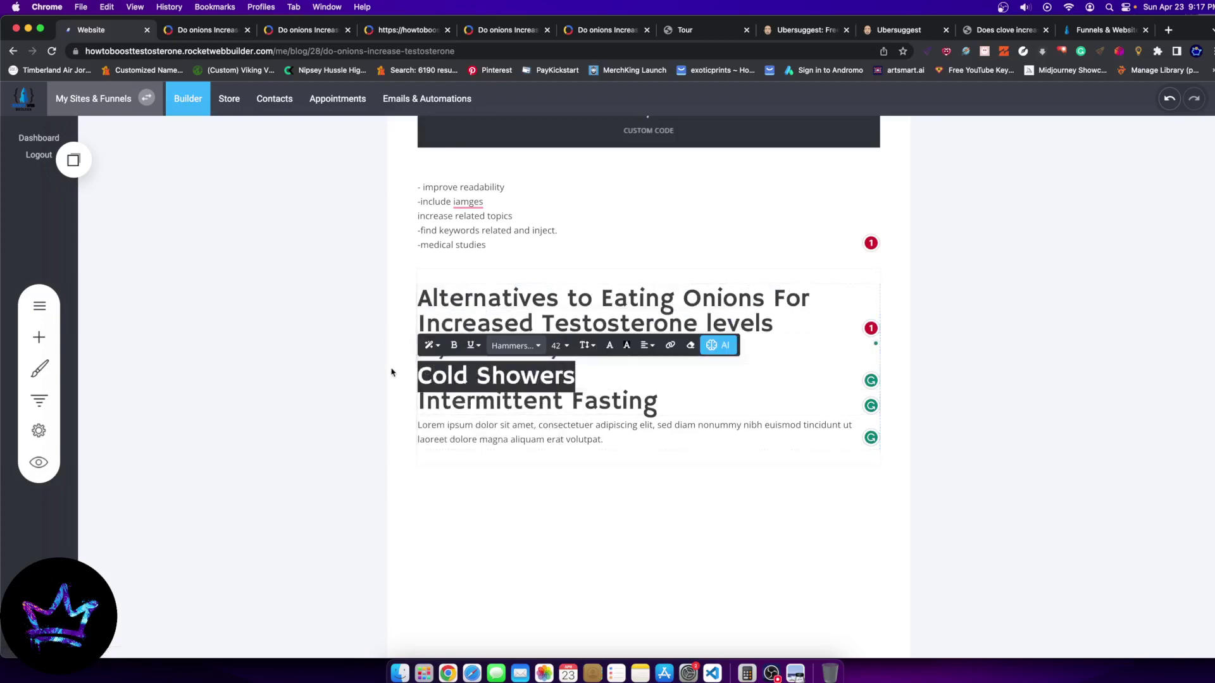
click(432, 345)
click(448, 446)
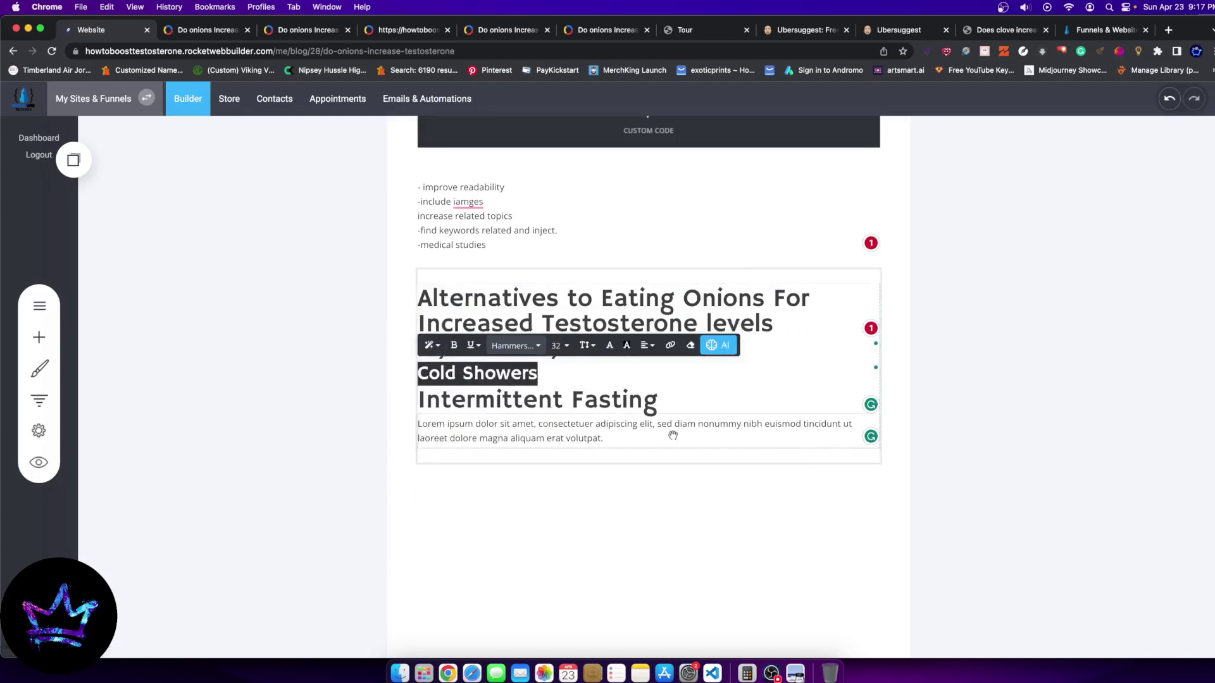
drag(677, 412, 415, 399)
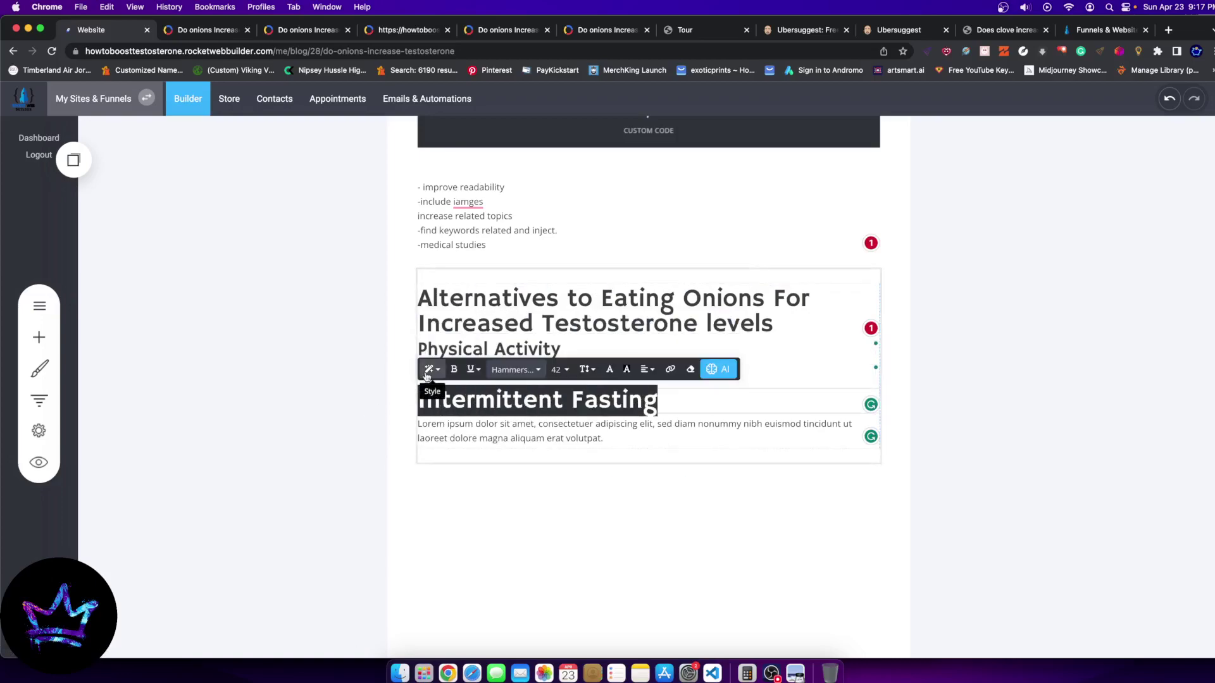
click(431, 369)
click(459, 469)
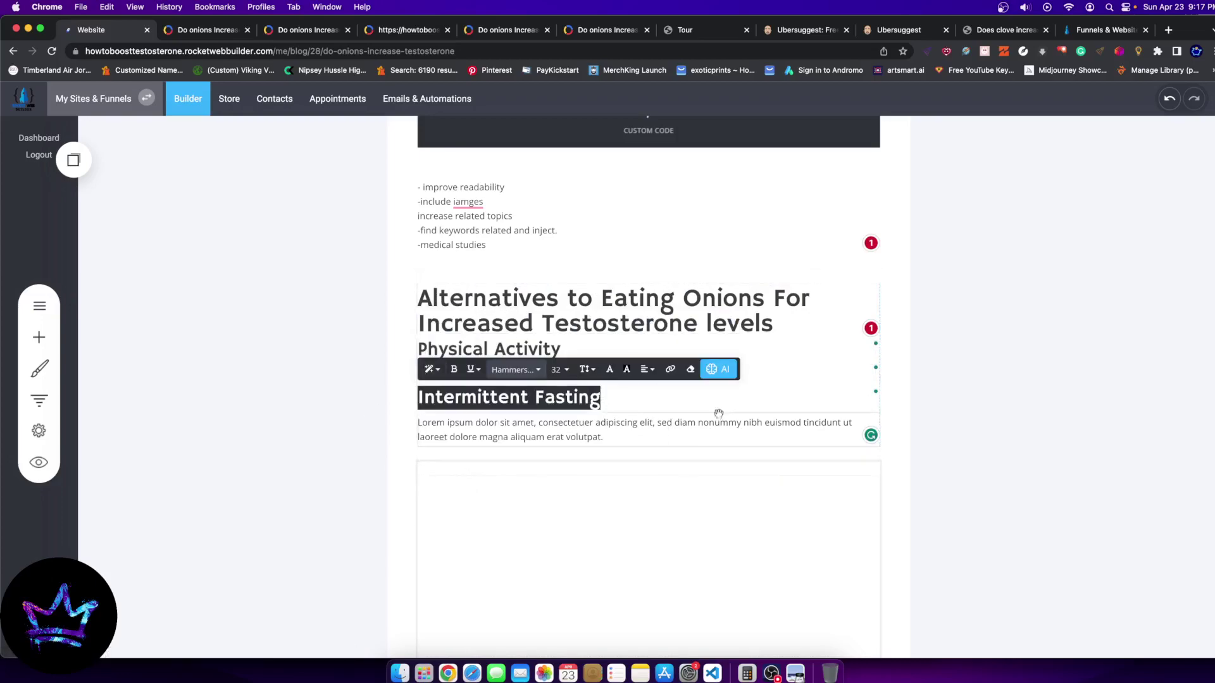
click(855, 407)
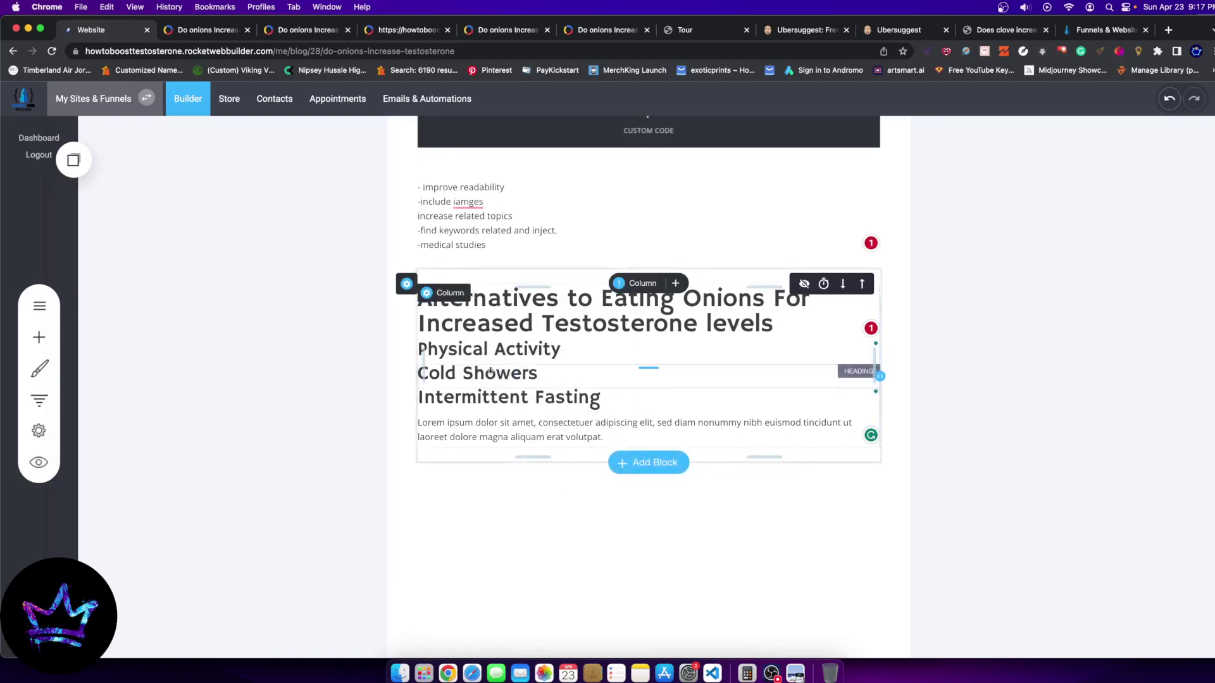
click(482, 350)
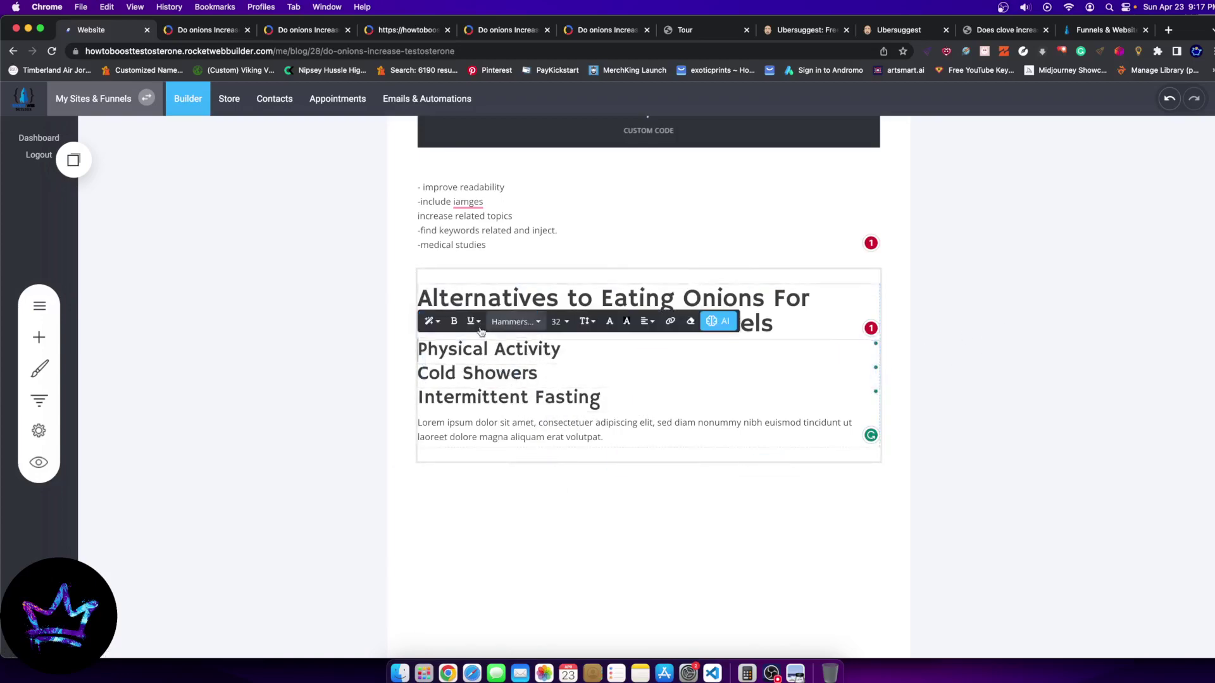
click(1164, 385)
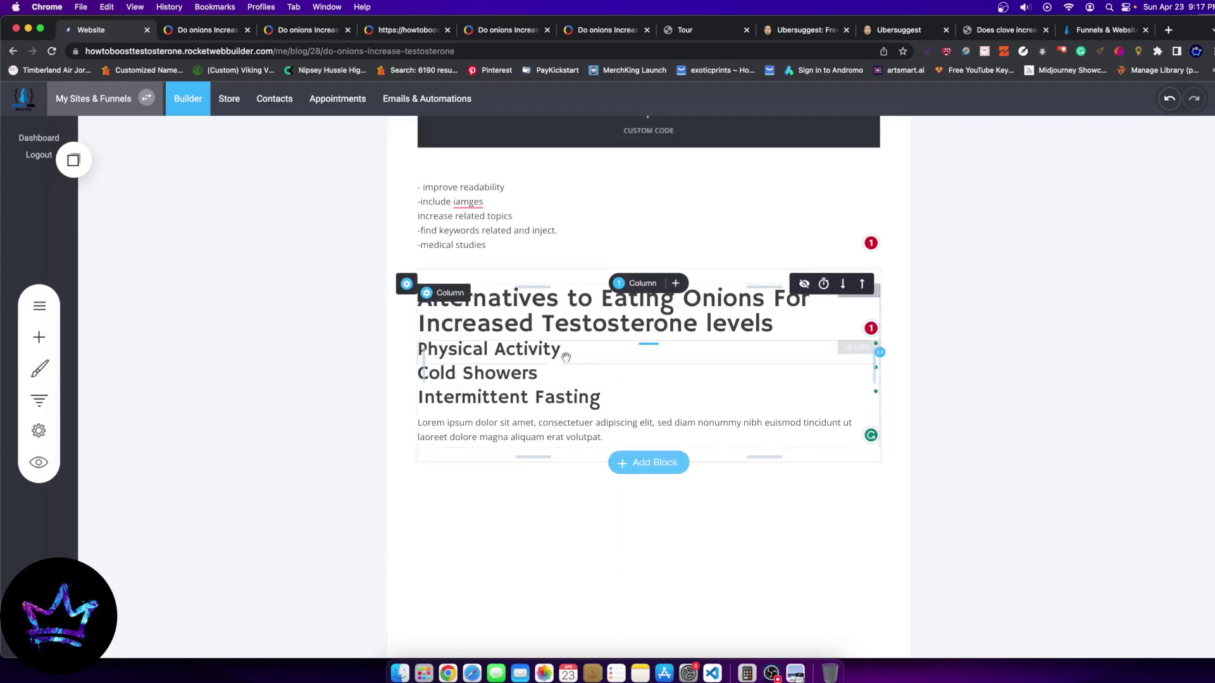
click(425, 320)
key(super+a)
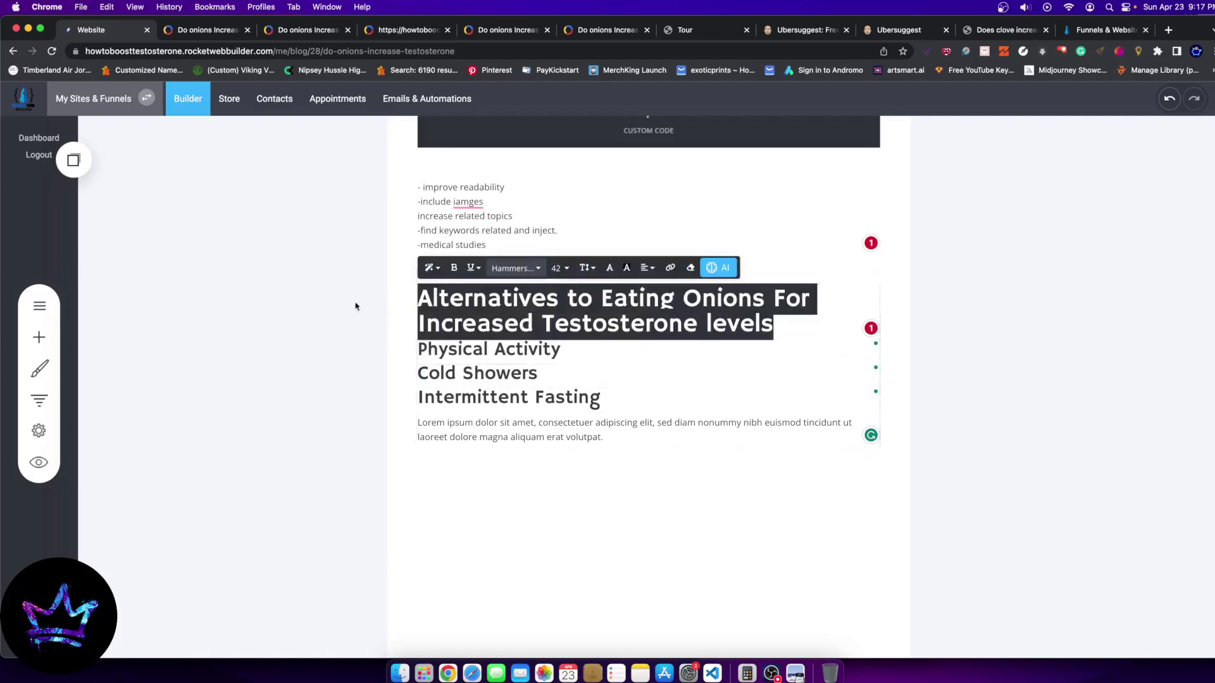
click(1079, 302)
Add placeholder text blocks below the "Physical Activity", "Cold Showers" and "Intermittent Fasting" headings, widening the Cold Showers text to the full column
click(41, 330)
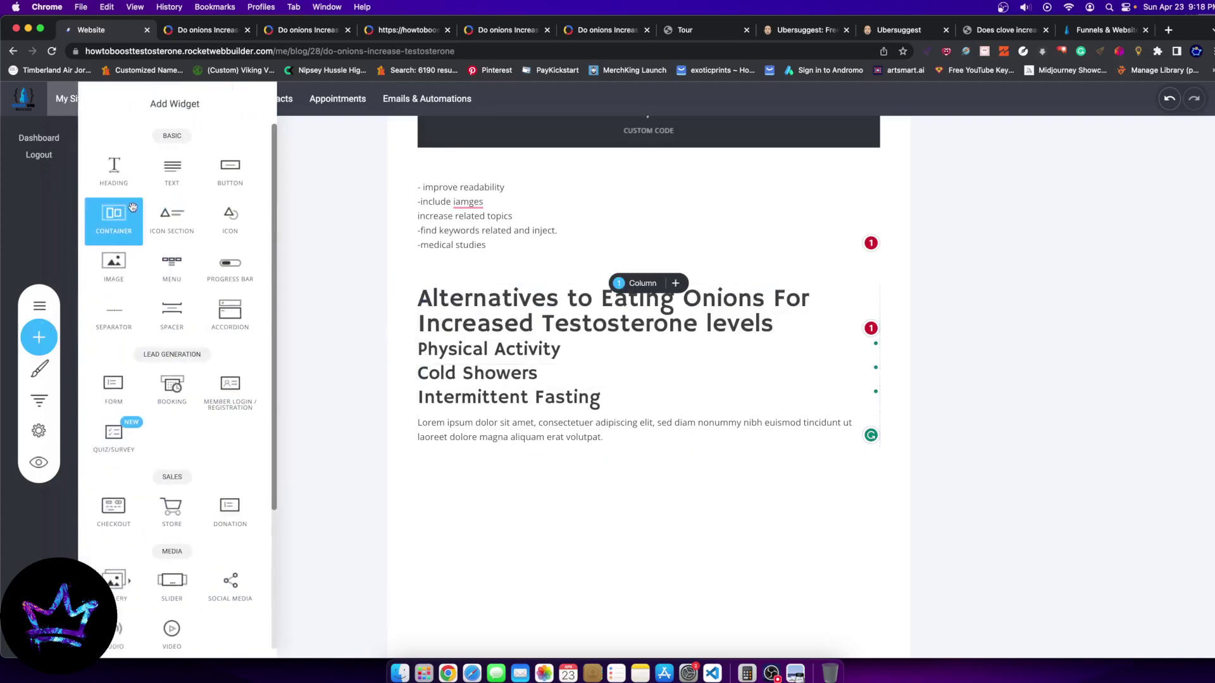
drag(177, 169, 513, 367)
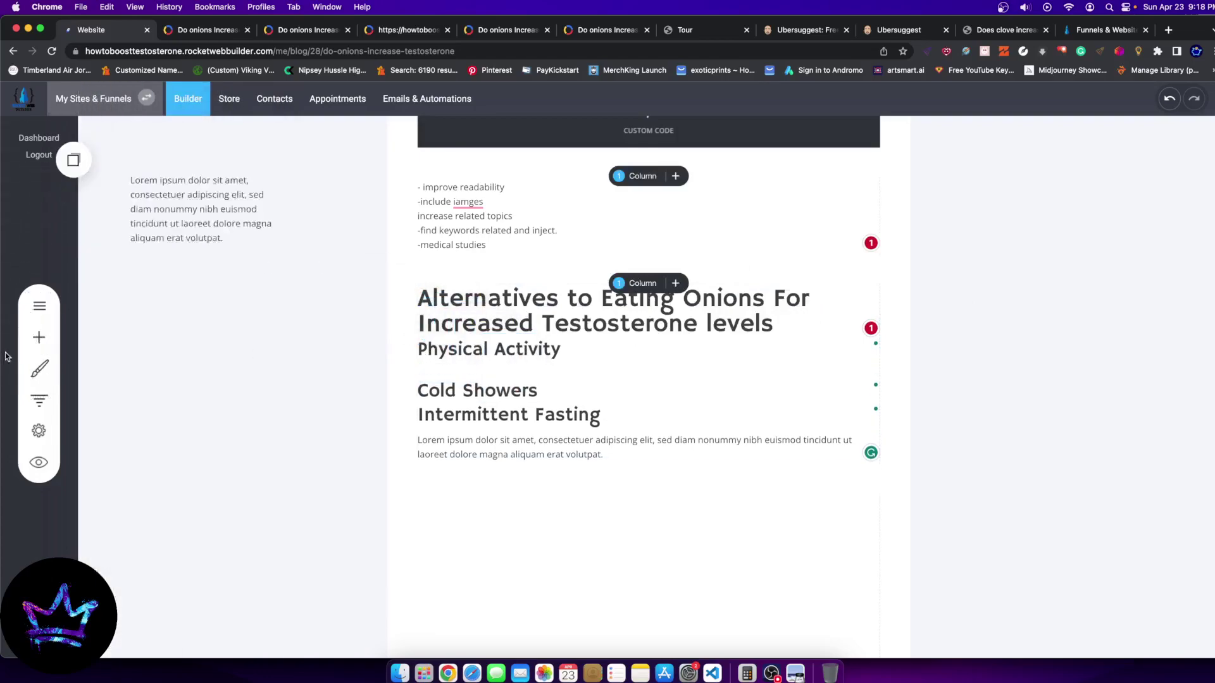
click(39, 338)
drag(177, 168, 486, 412)
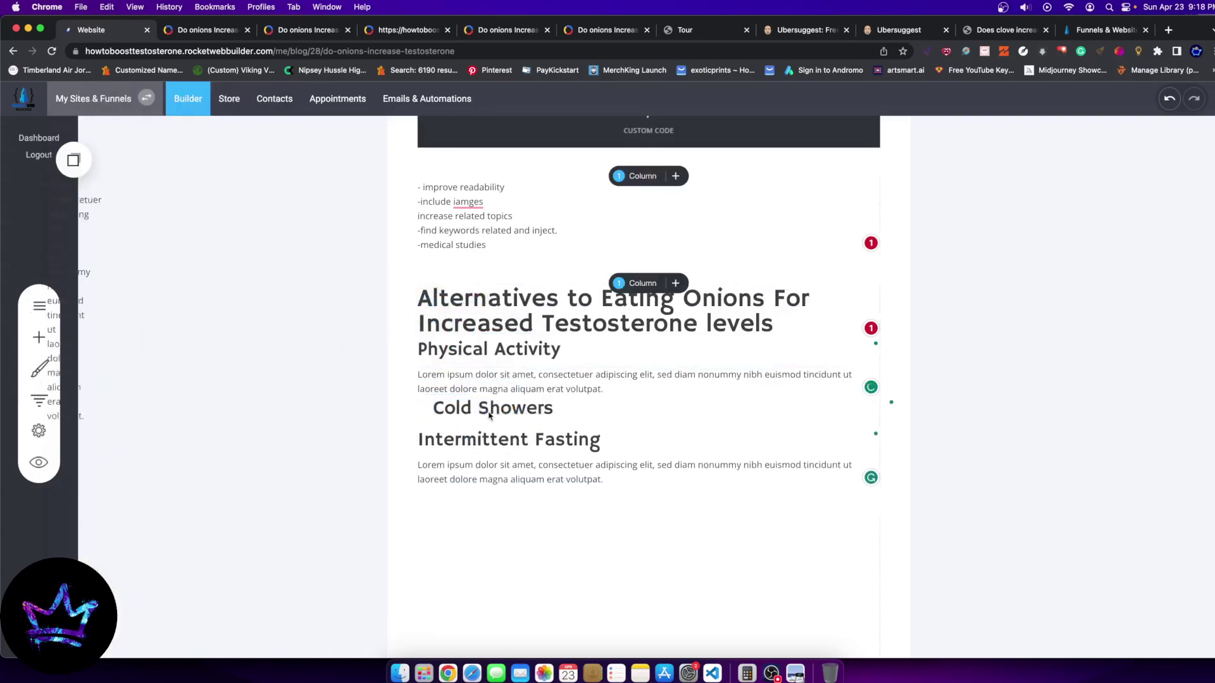
drag(598, 410, 451, 405)
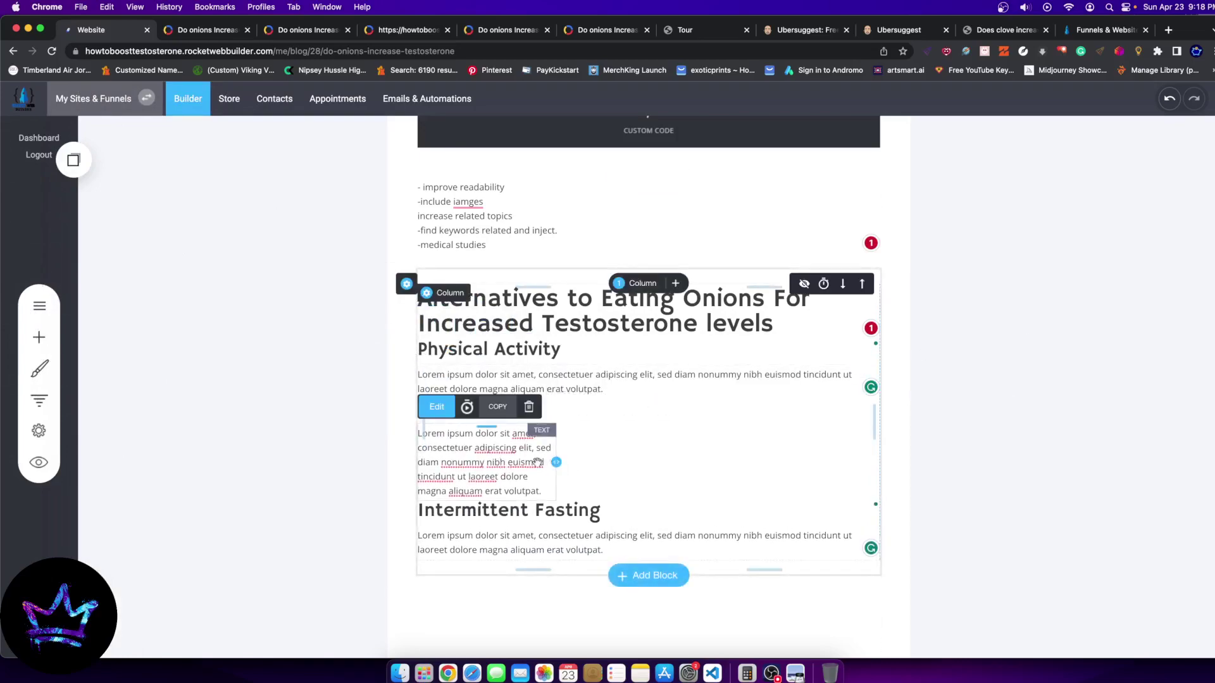
click(538, 461)
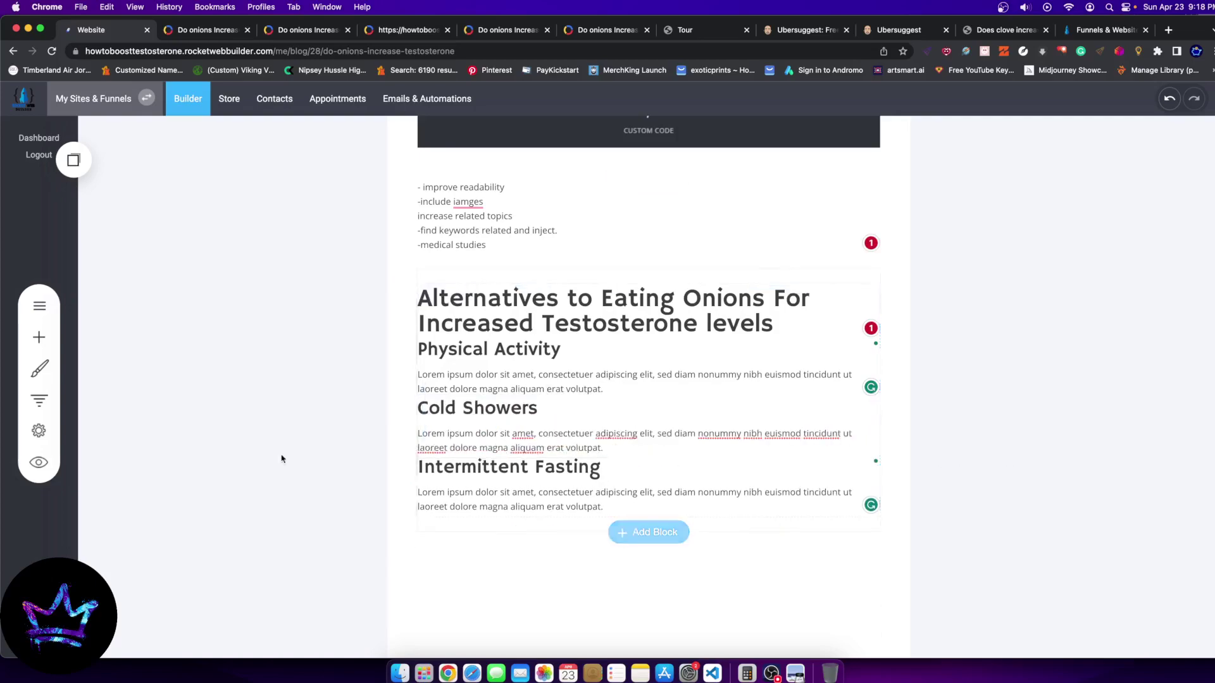
click(39, 338)
drag(173, 168, 507, 484)
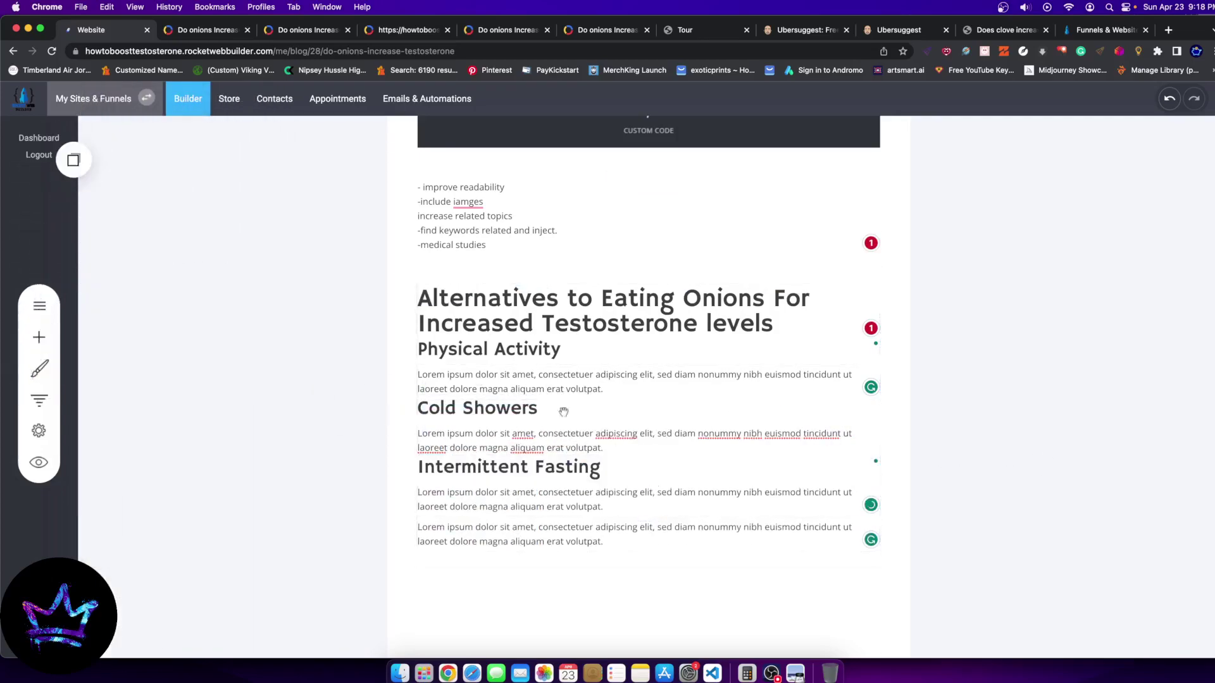
Add a new container below the alternatives section and move the "Intermittent Fasting" heading and a text block into it
click(38, 337)
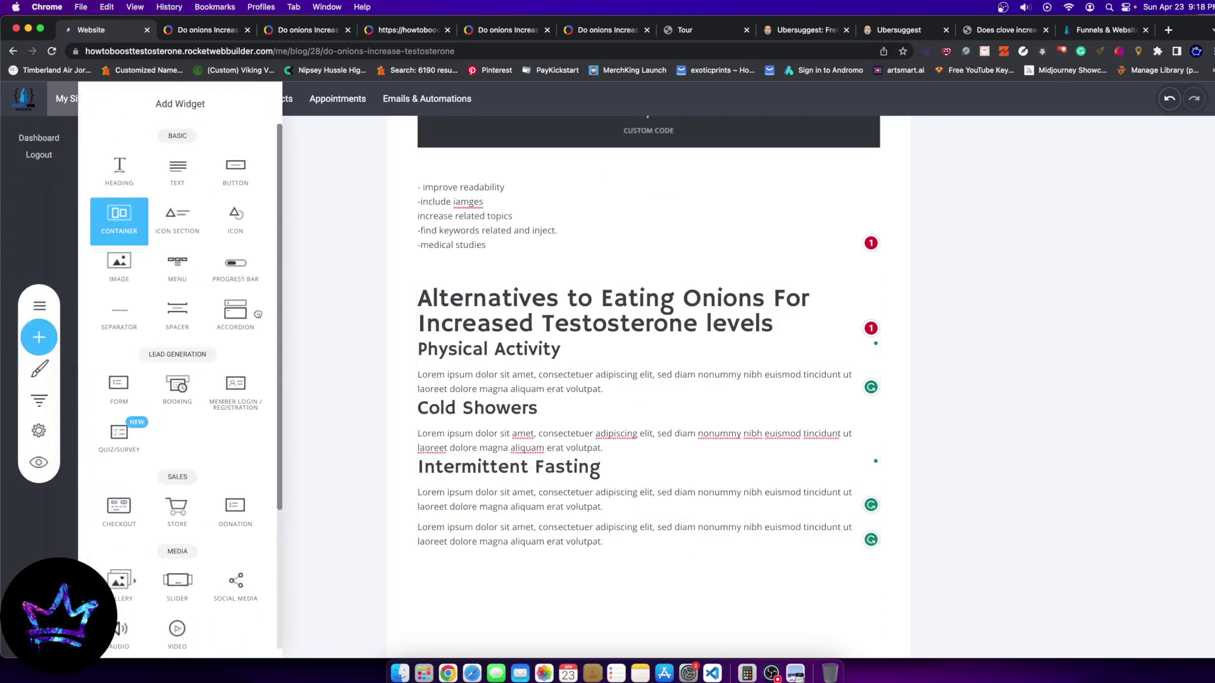
drag(115, 210, 645, 522)
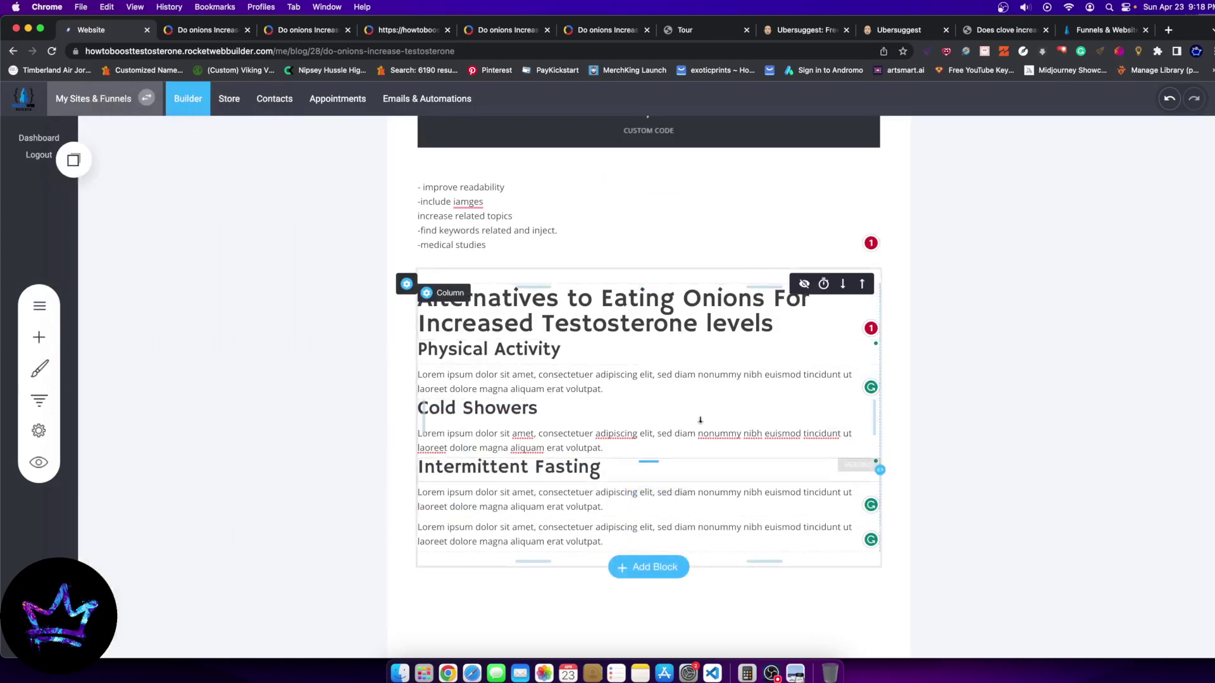
scroll(632, 443, down, 3)
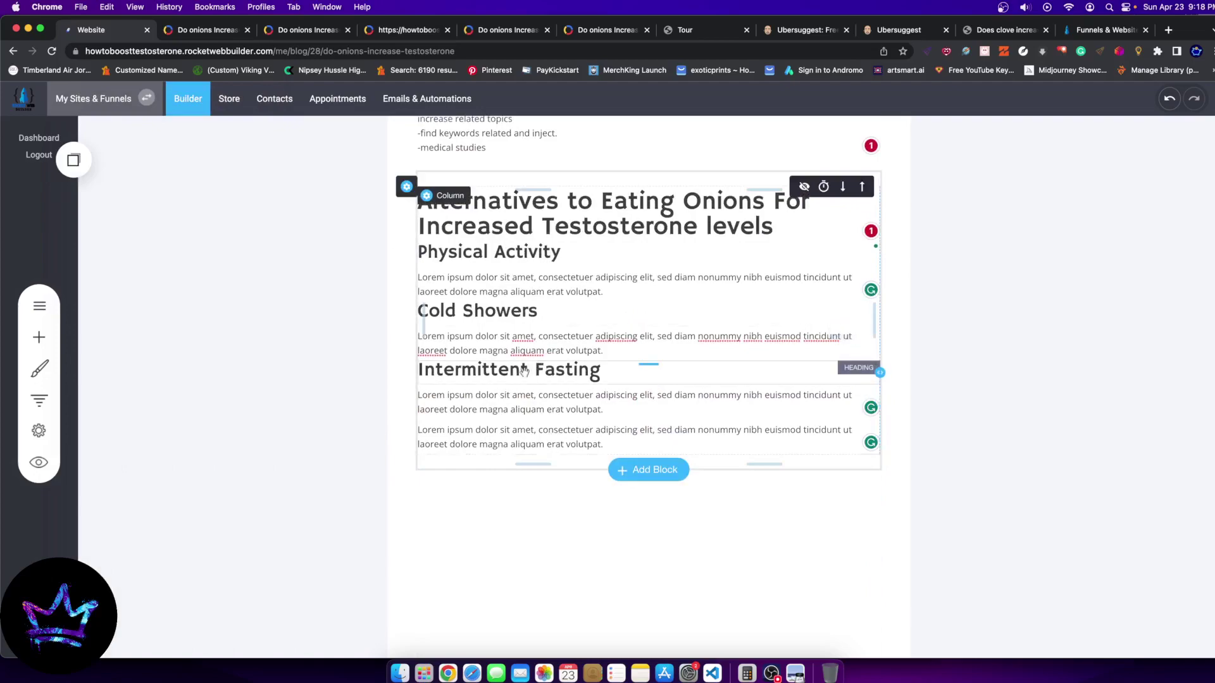
drag(523, 370, 641, 484)
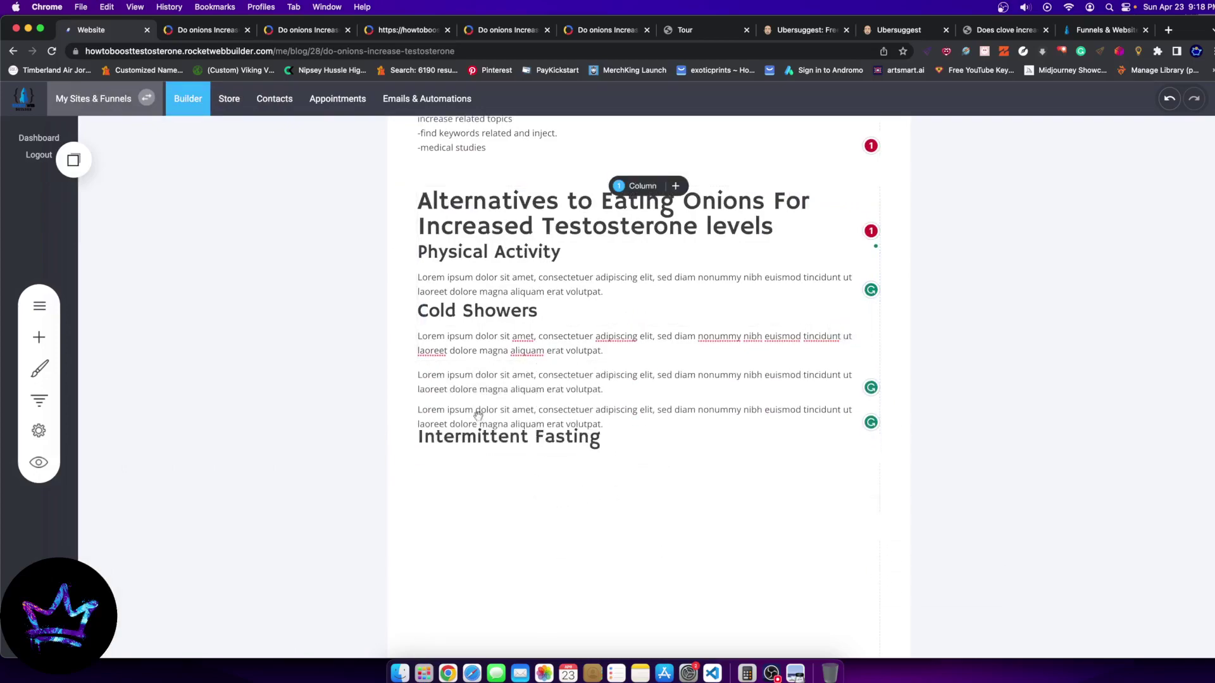
drag(500, 412, 521, 494)
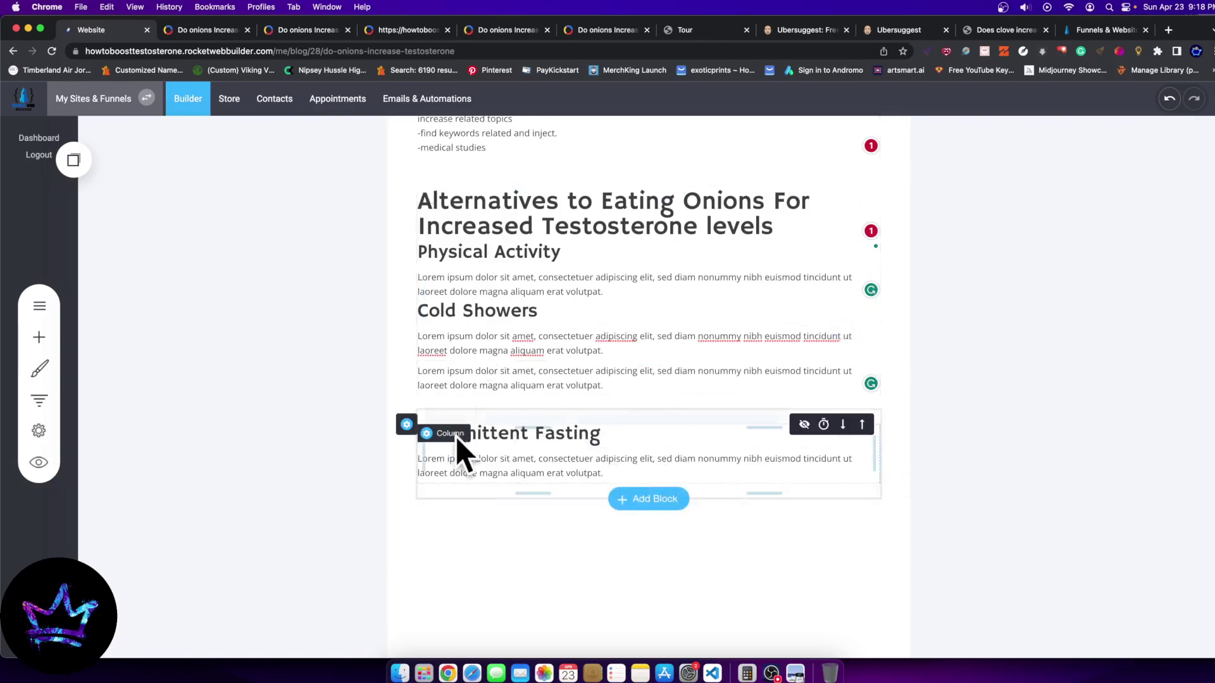
Add a container above the Intermittent Fasting one and move the "Cold Showers" heading and a text block into it
click(39, 337)
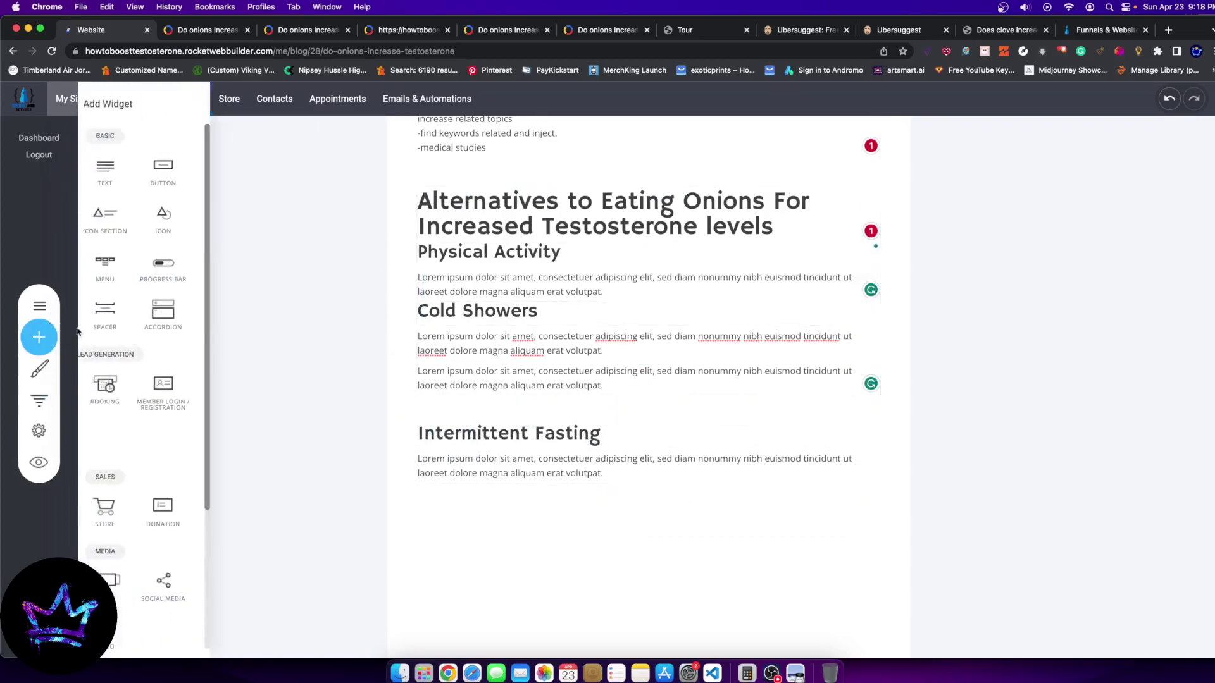
drag(110, 207, 607, 366)
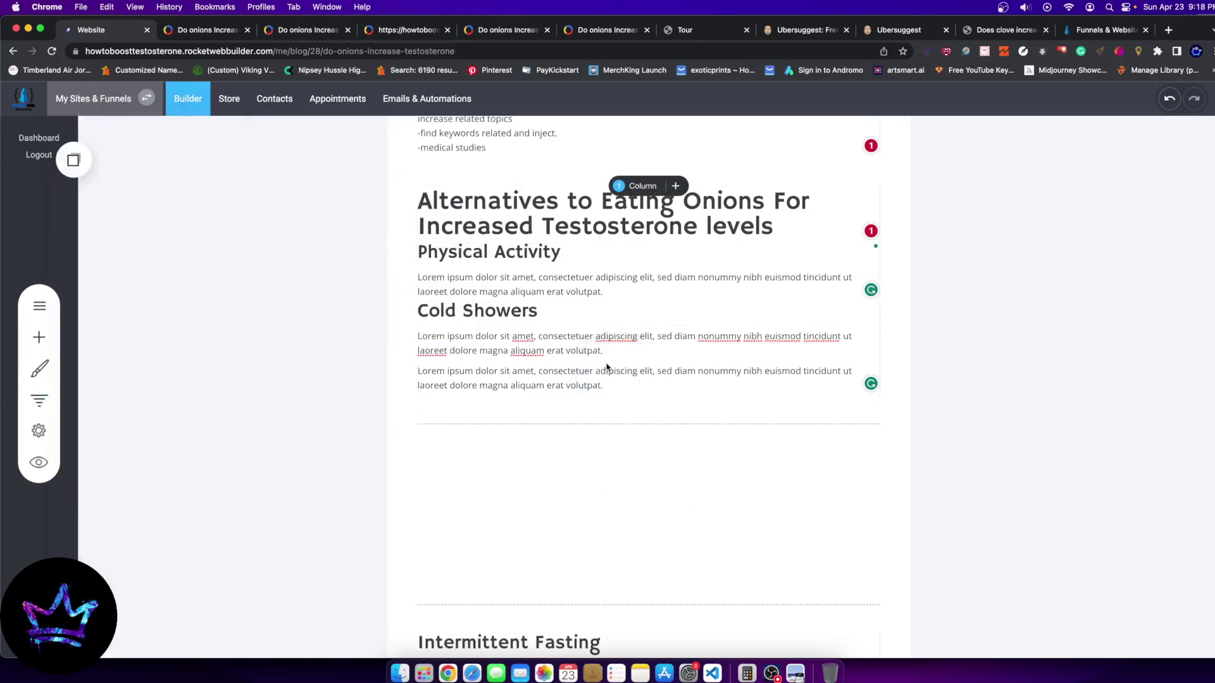
drag(557, 333, 526, 443)
drag(507, 373, 503, 430)
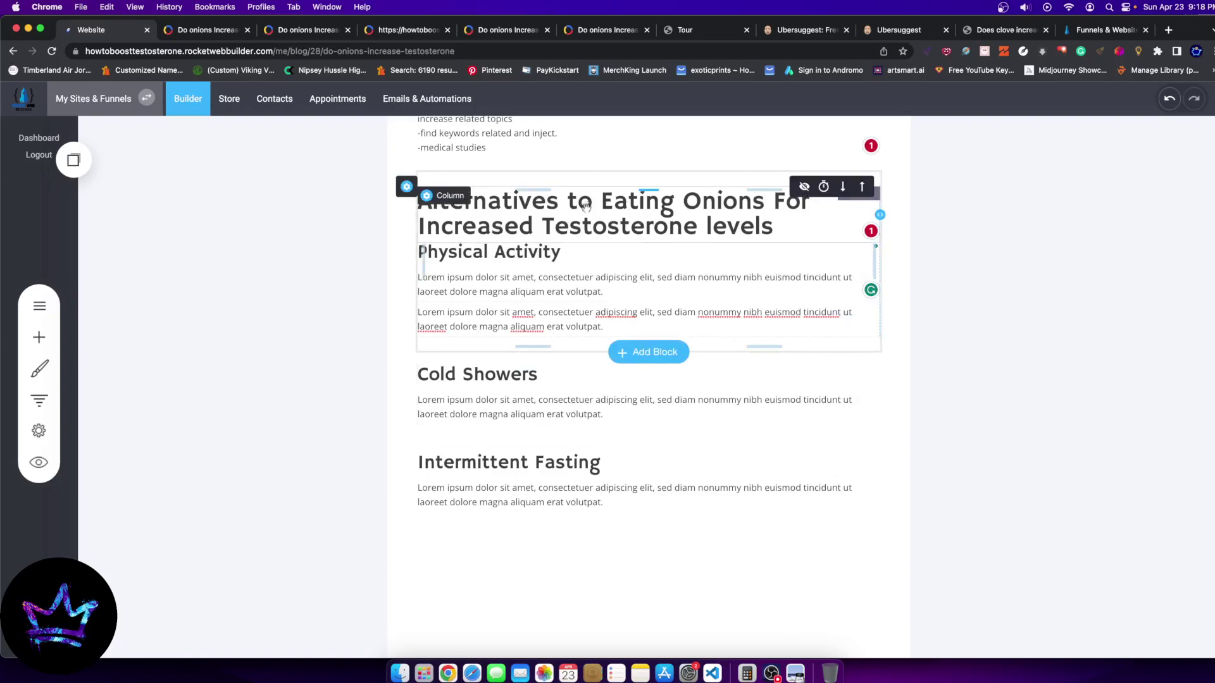
Add a container above "Physical Activity", move the main alternatives heading into it, and tighten the spacing above the "Physical Activity" heading
click(39, 336)
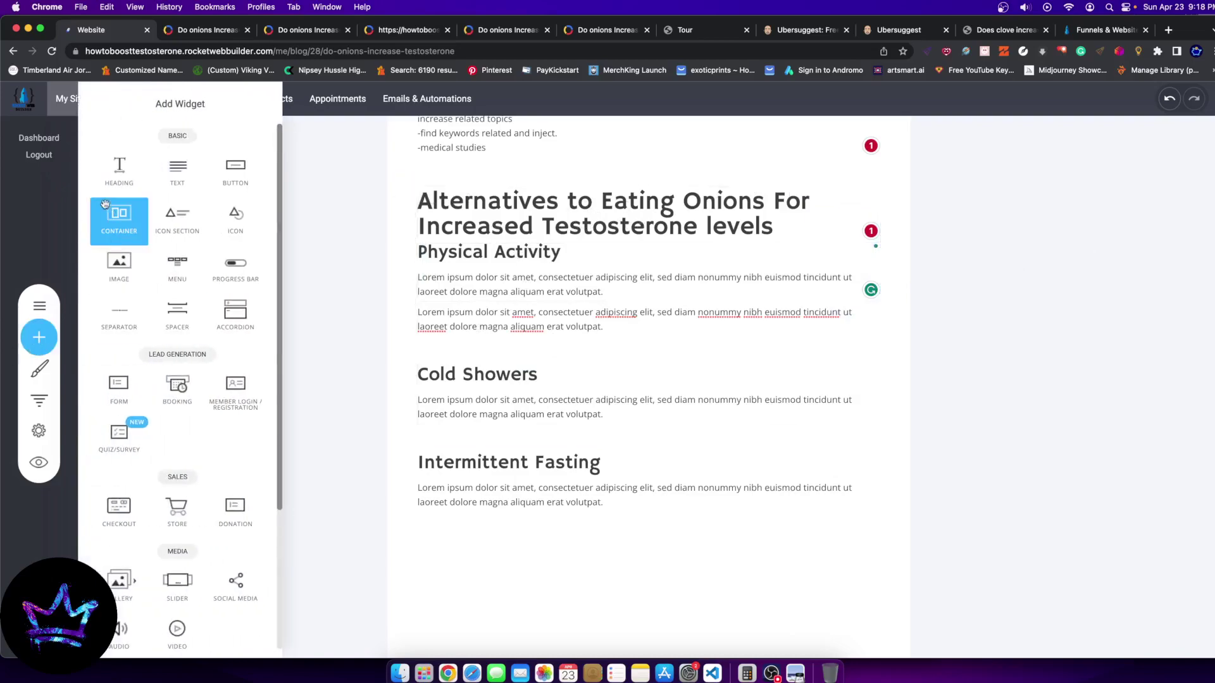
drag(105, 203, 566, 187)
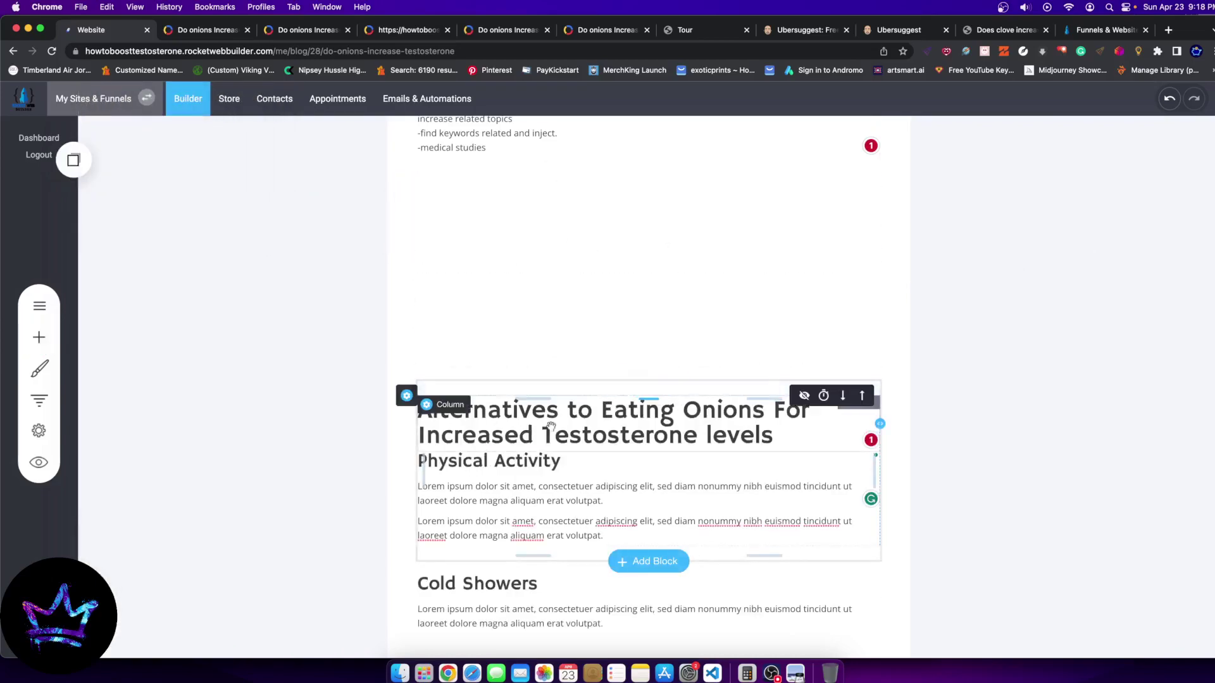
drag(551, 426, 570, 257)
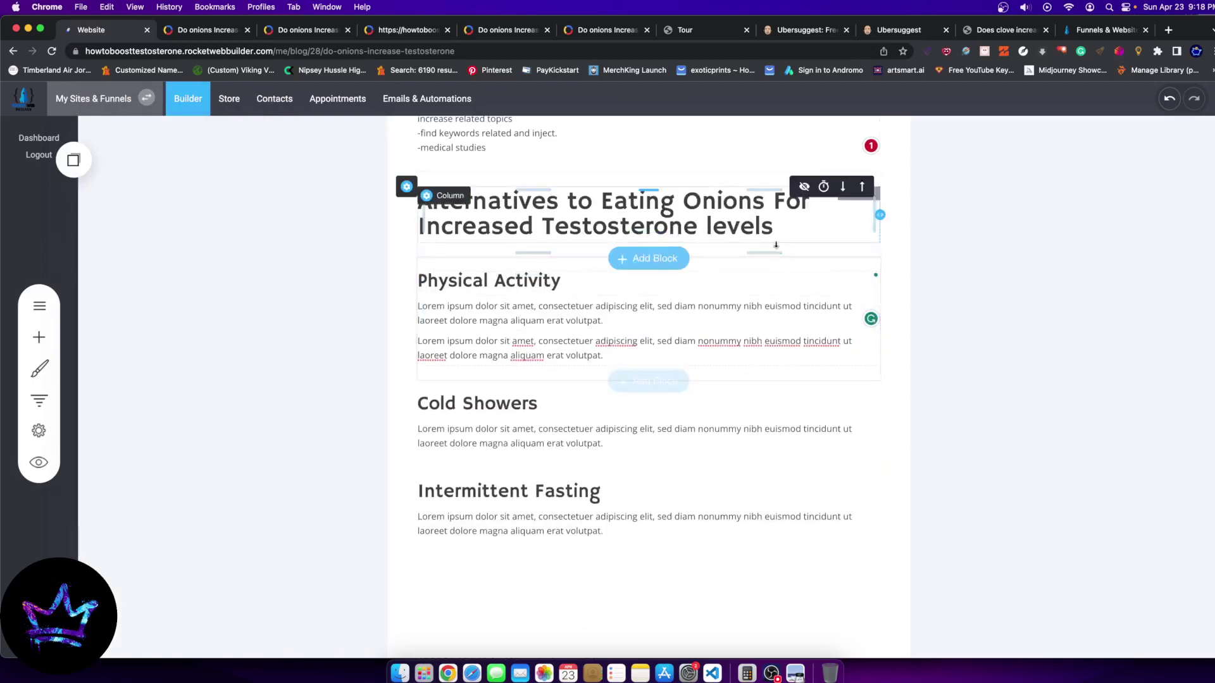
drag(577, 267, 578, 253)
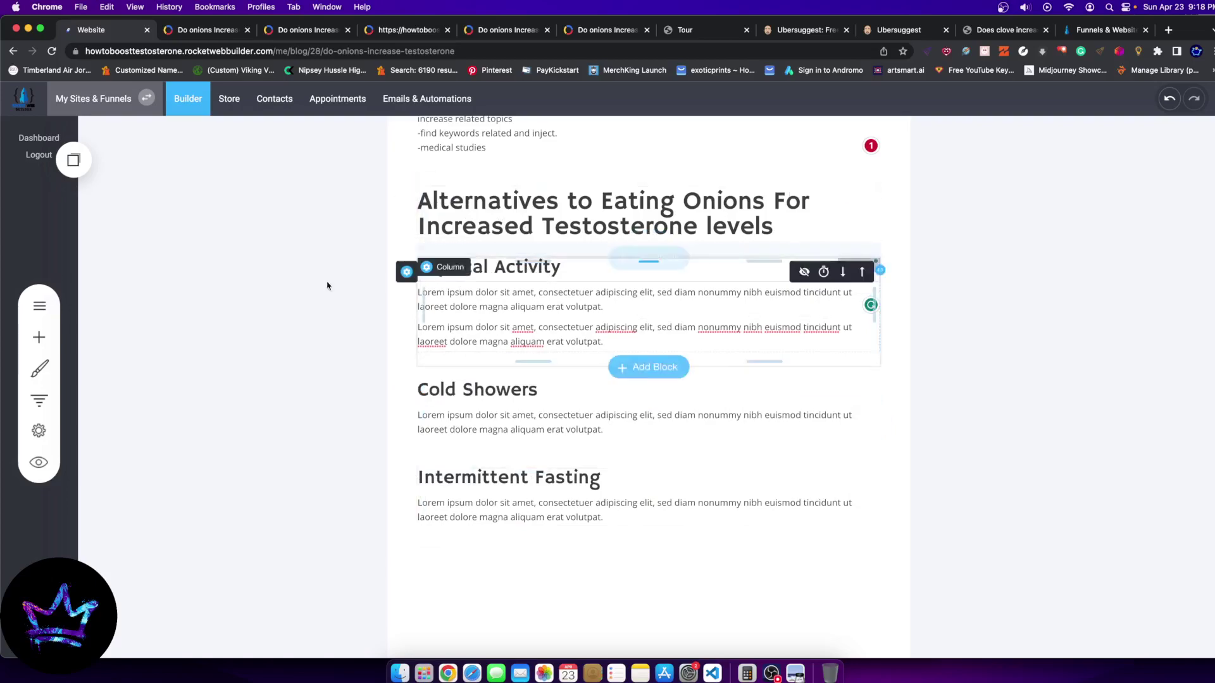
Add an icon to the Physical Activity container and place it in front of the "Physical Activity" heading on the same line
click(39, 337)
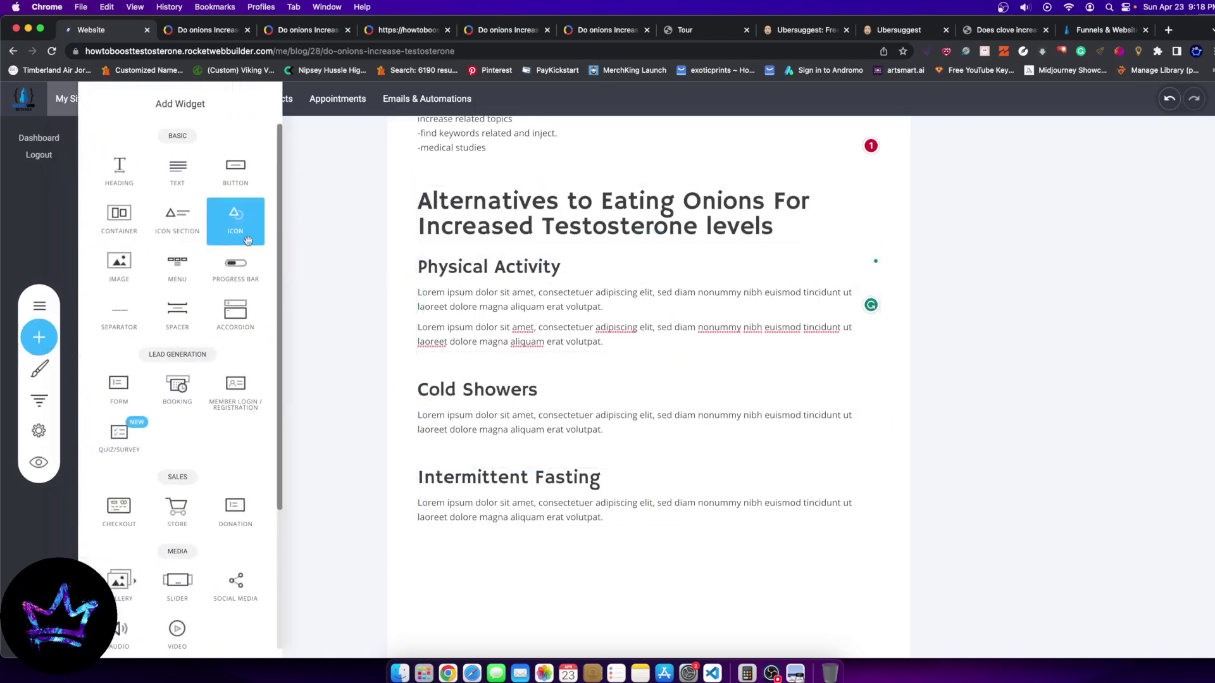
drag(213, 224, 597, 276)
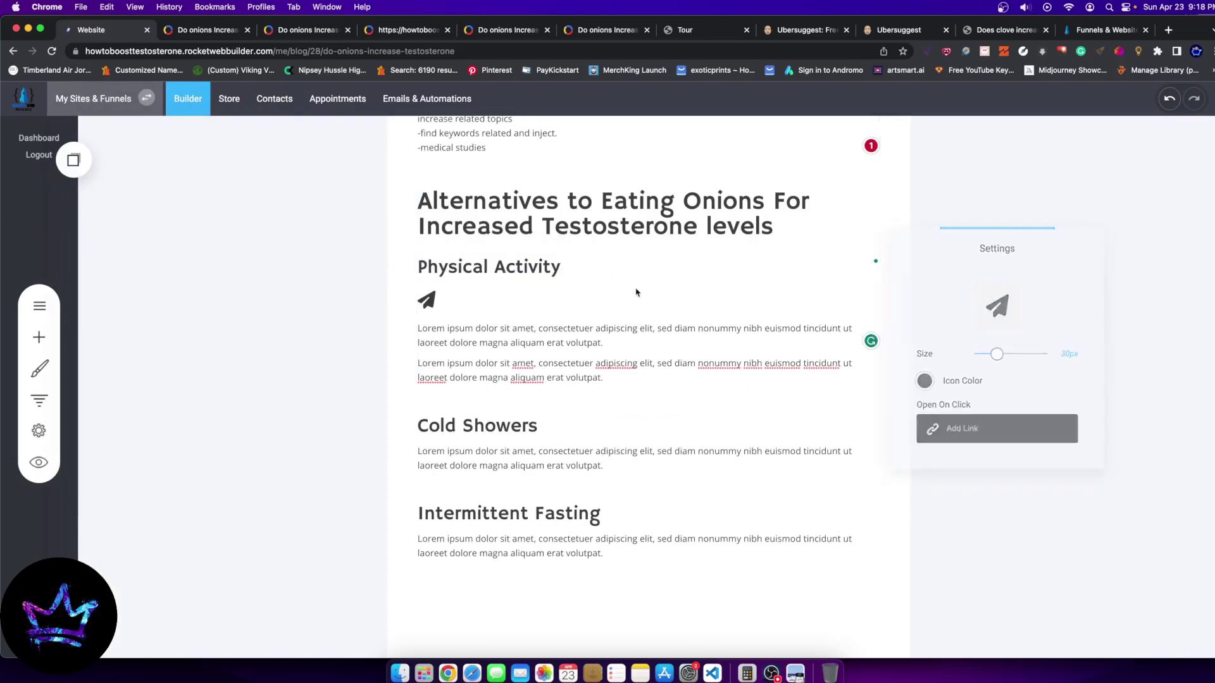
drag(425, 299, 429, 267)
drag(642, 276, 468, 279)
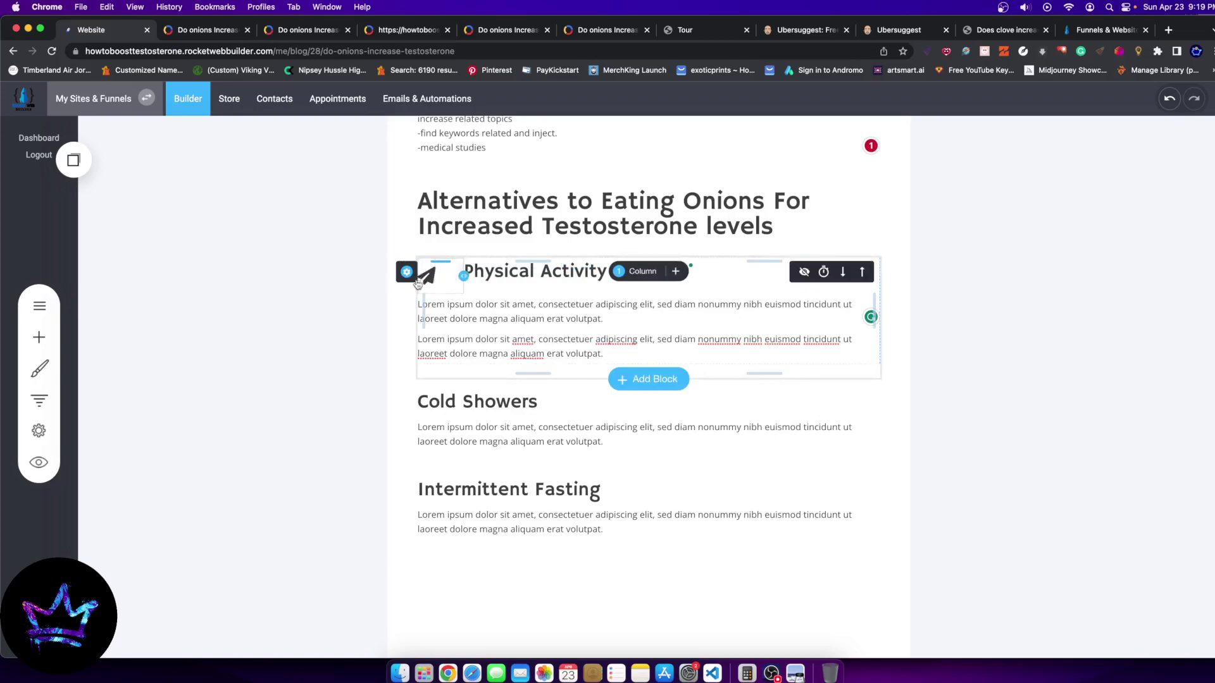
Try to copy the Physical Activity icon and place the copy at the "Cold Showers" heading
click(467, 281)
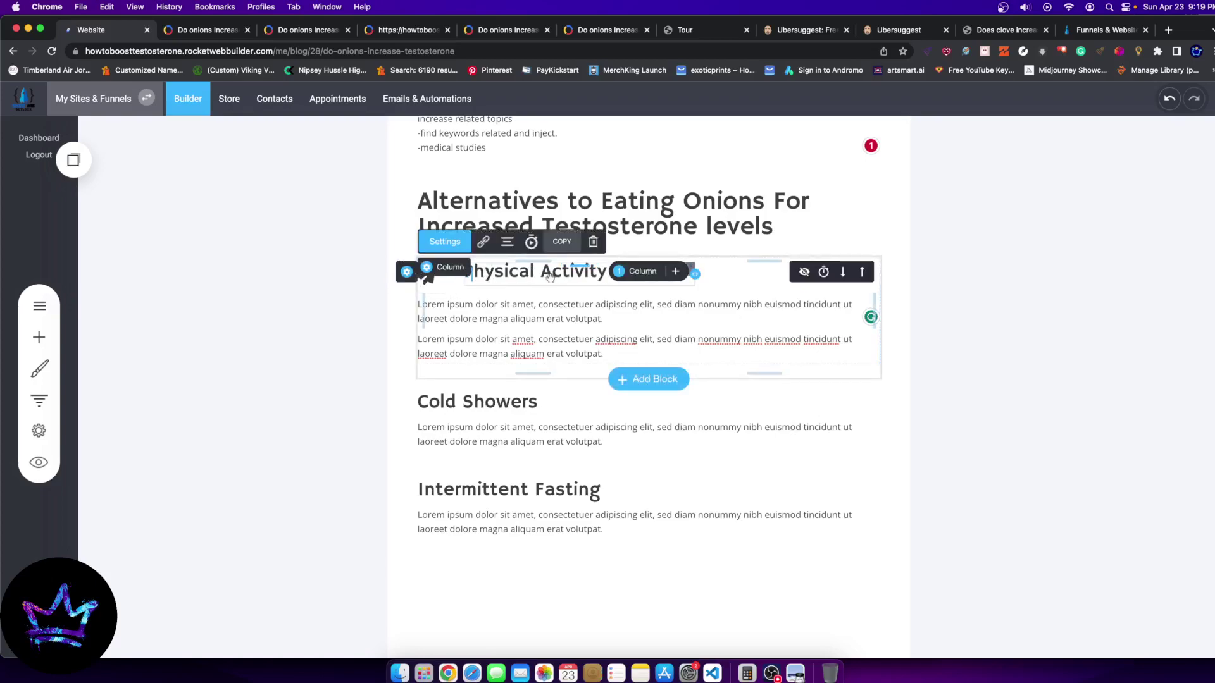
click(549, 277)
click(427, 276)
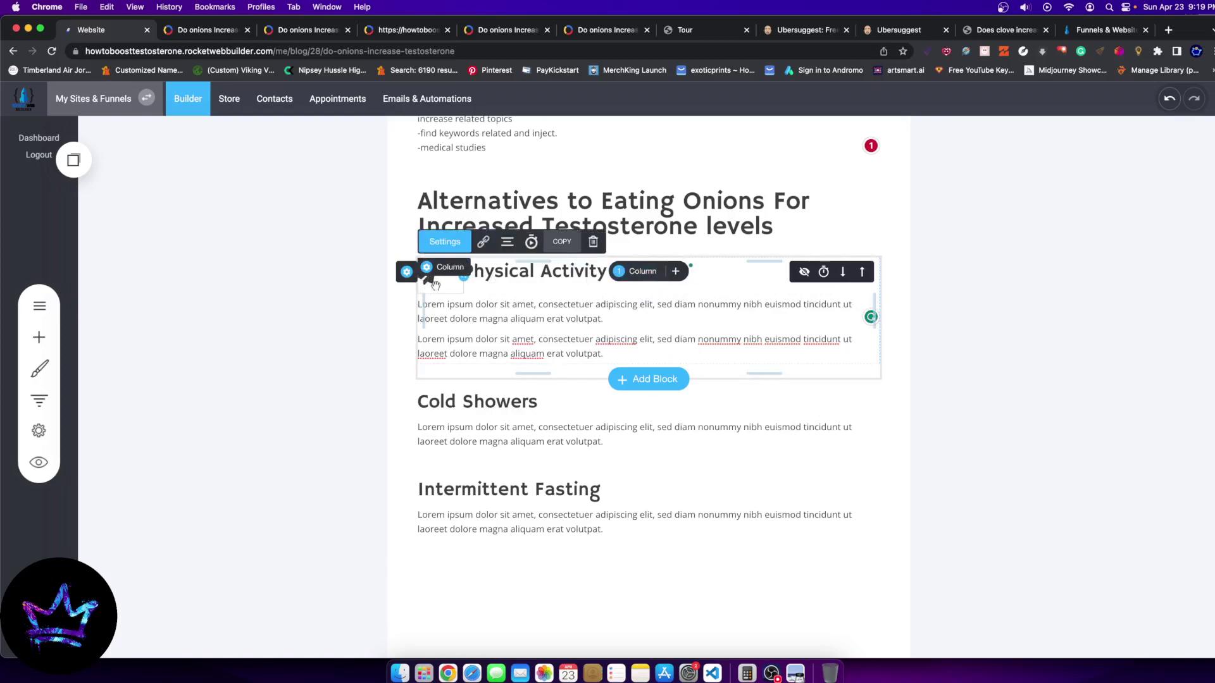
click(73, 160)
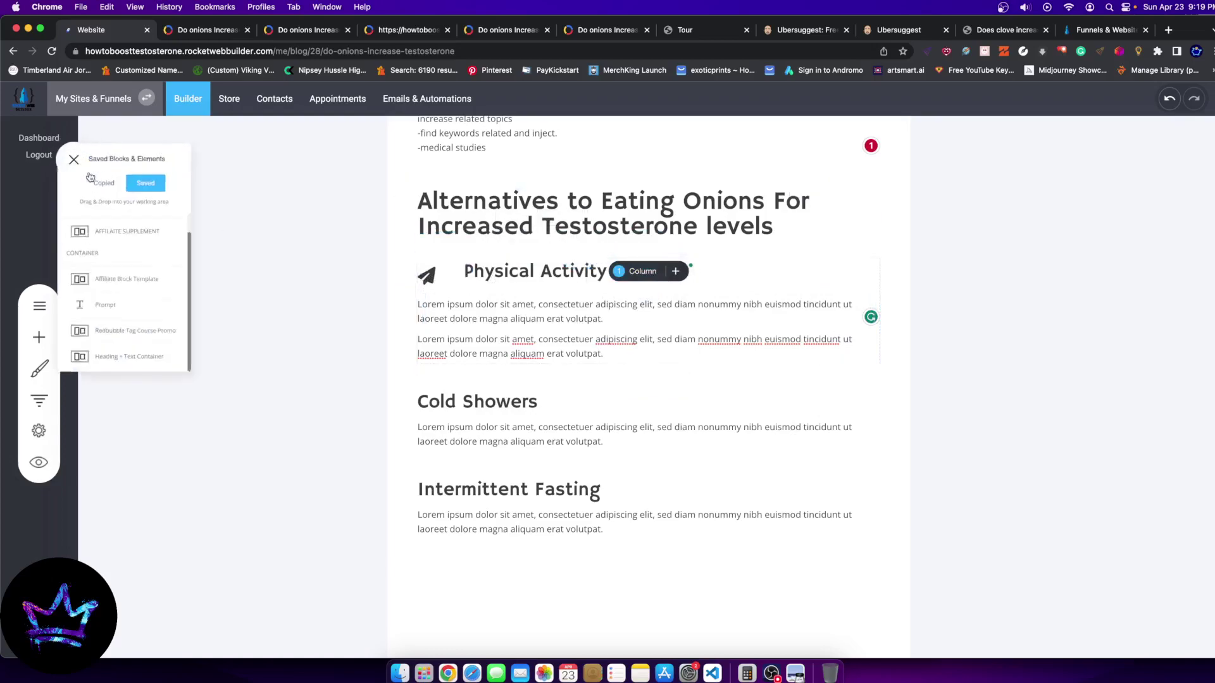
click(119, 195)
drag(114, 273, 442, 414)
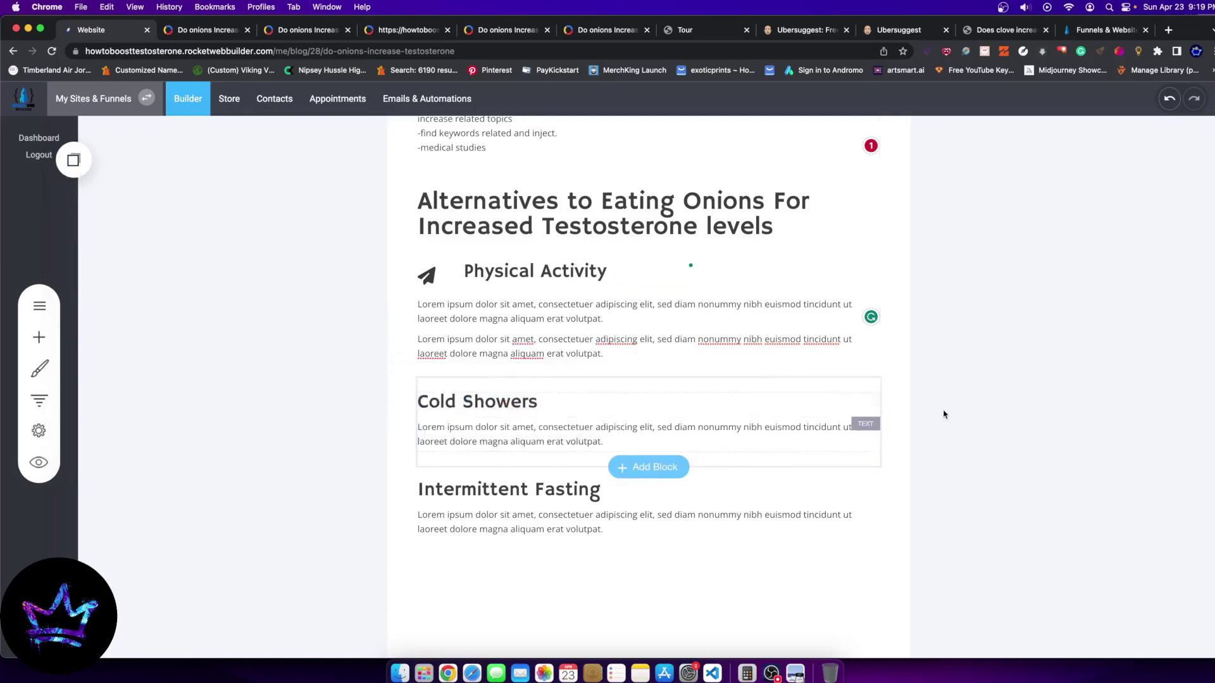
Stack the icon above the "Physical Activity" heading by widening the heading to the full column, and center both
drag(427, 276, 481, 319)
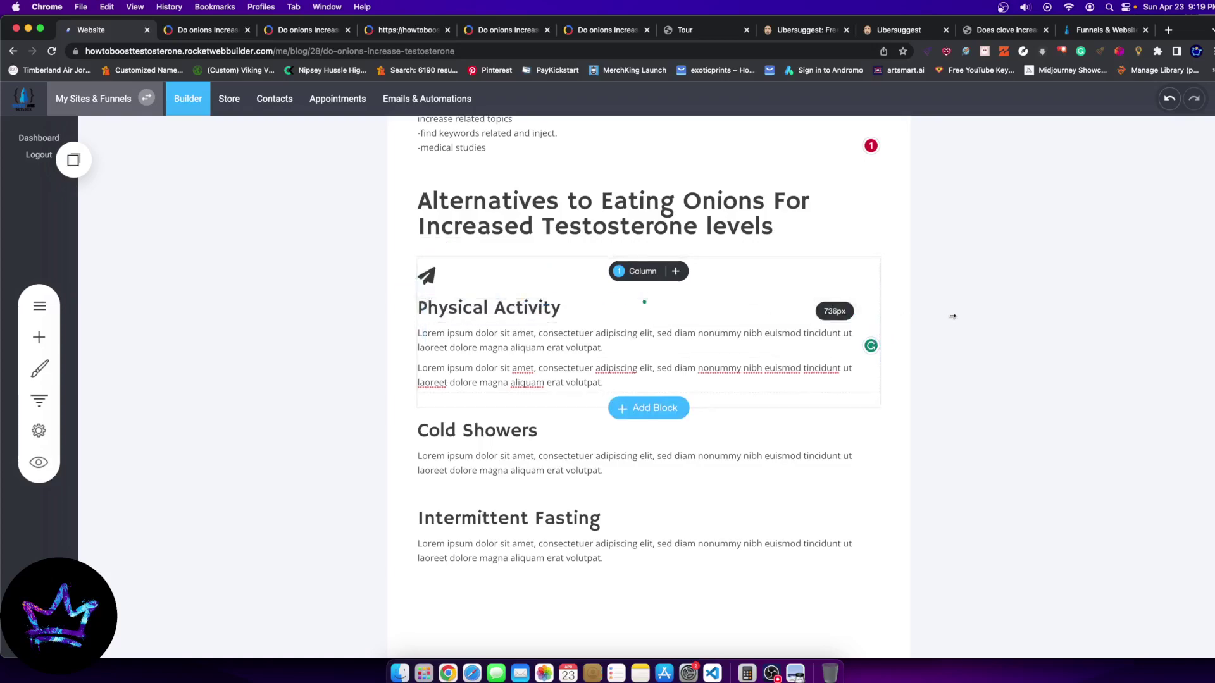
click(437, 282)
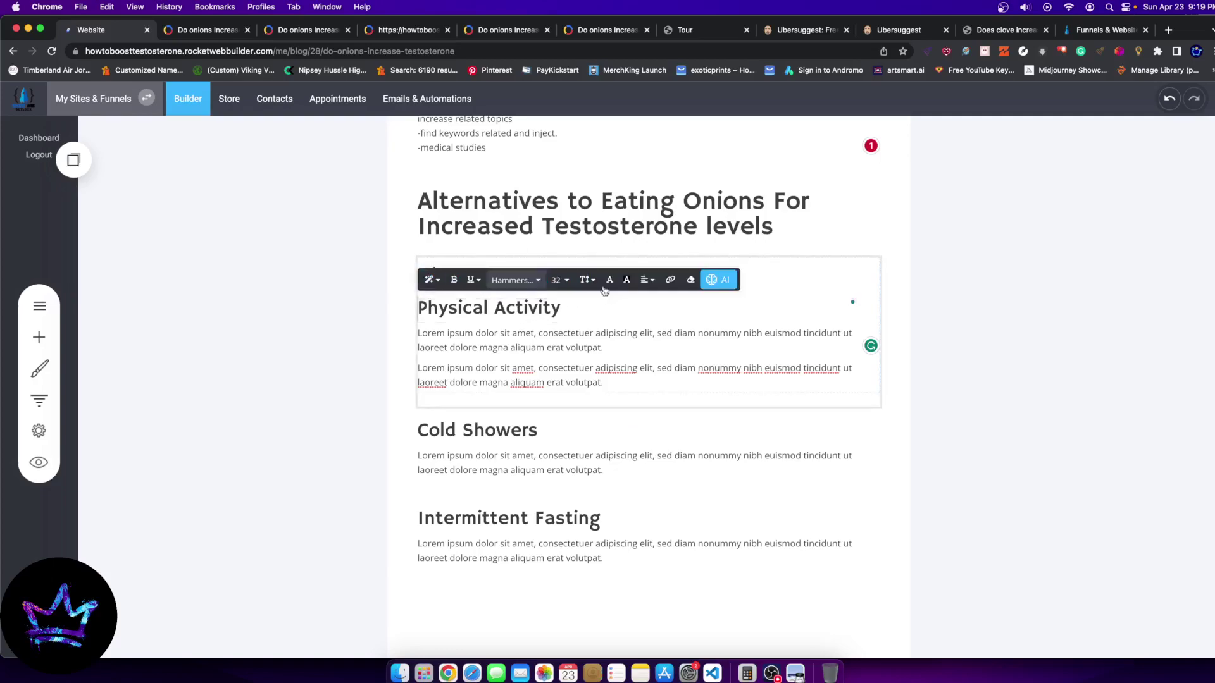
click(646, 281)
click(672, 312)
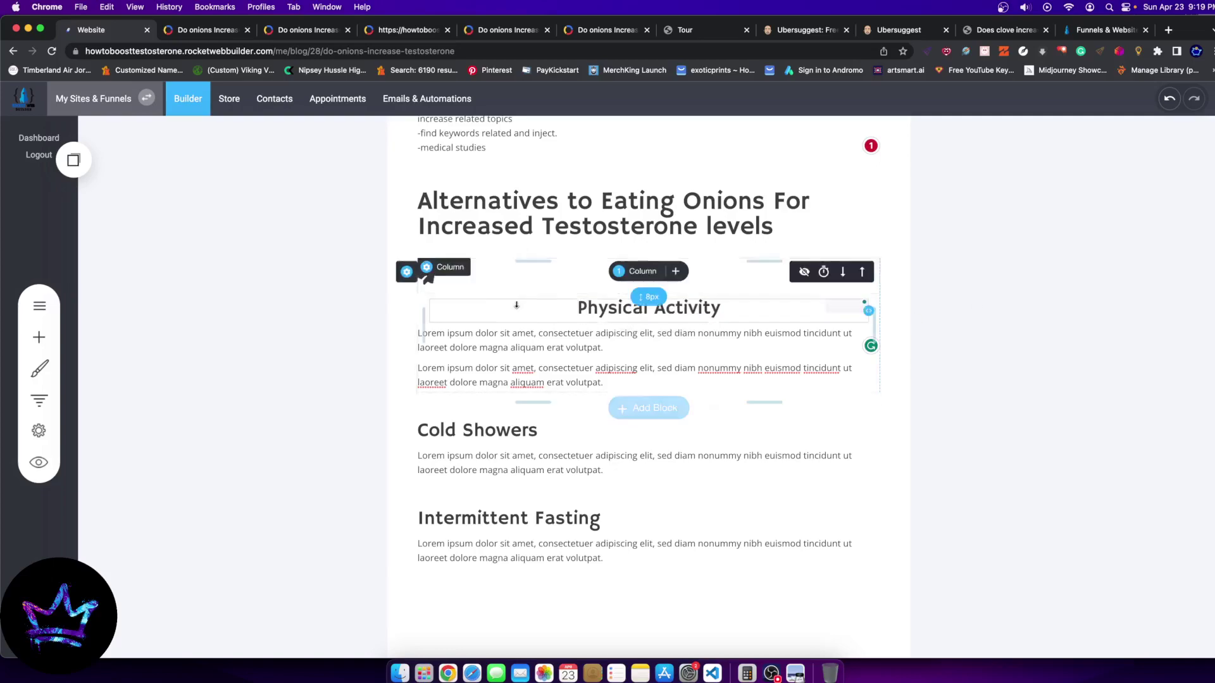
click(507, 242)
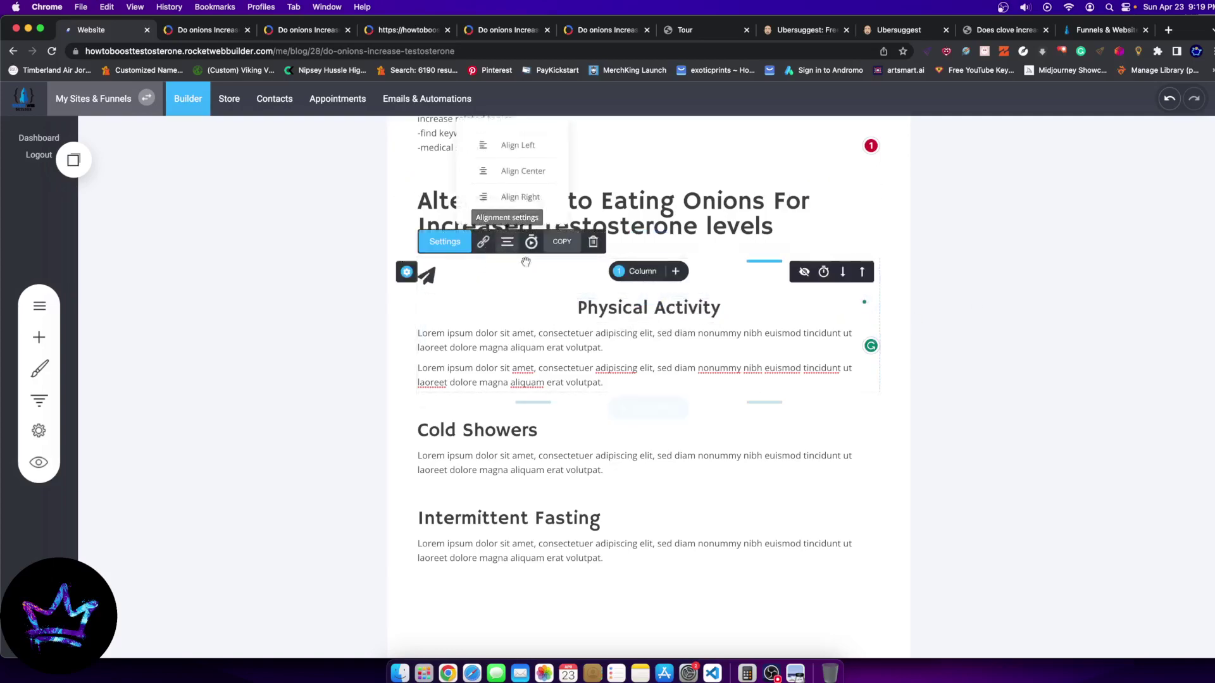
click(518, 182)
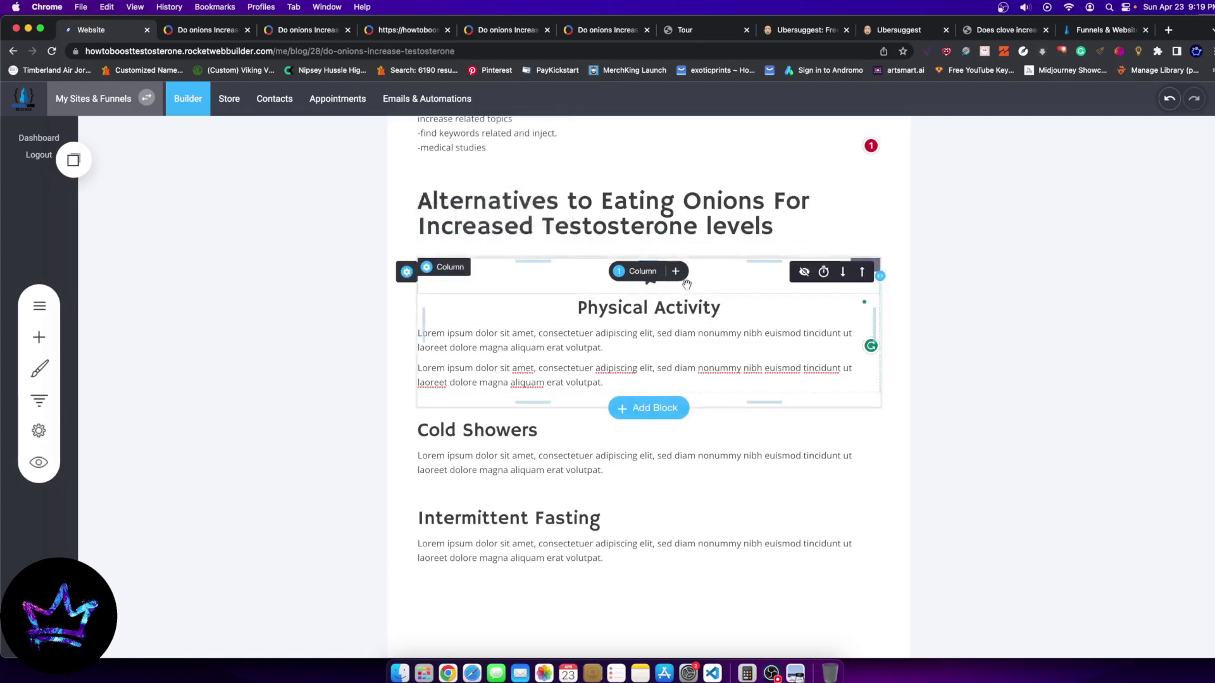
Replace the paper-plane icon above the "Physical Activity" heading with the dumbbell icon, found by searching the icon library for "dum"
mouse_move(437, 266)
click(437, 243)
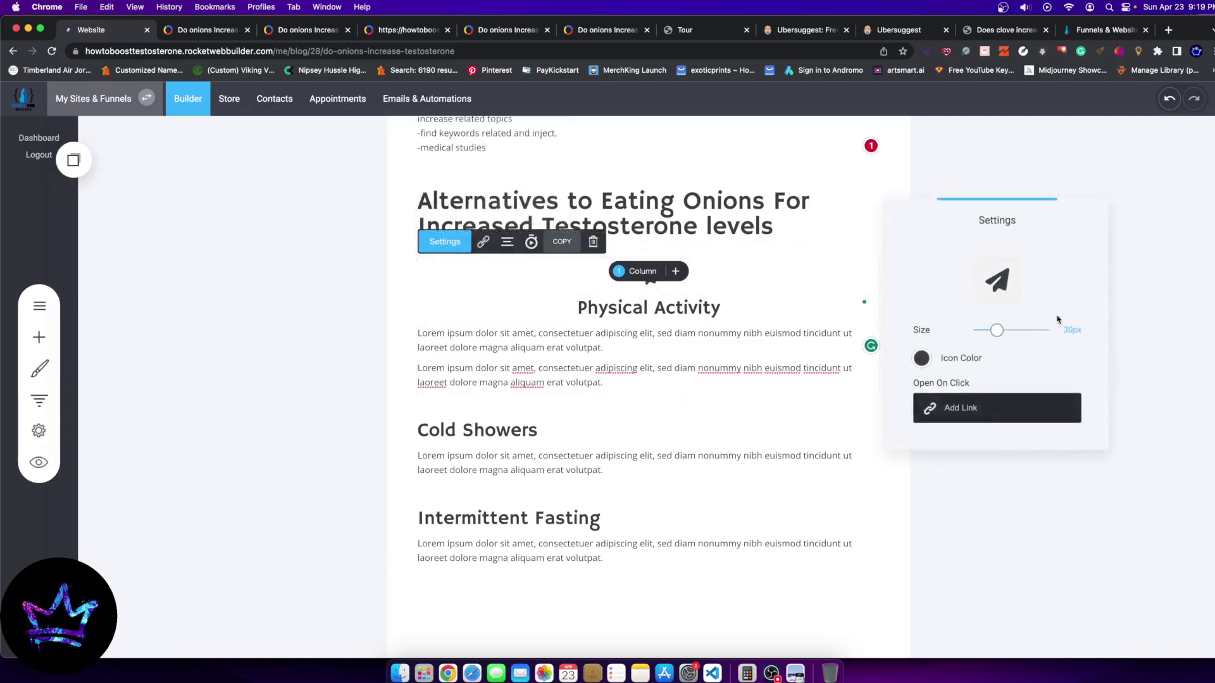
click(1002, 280)
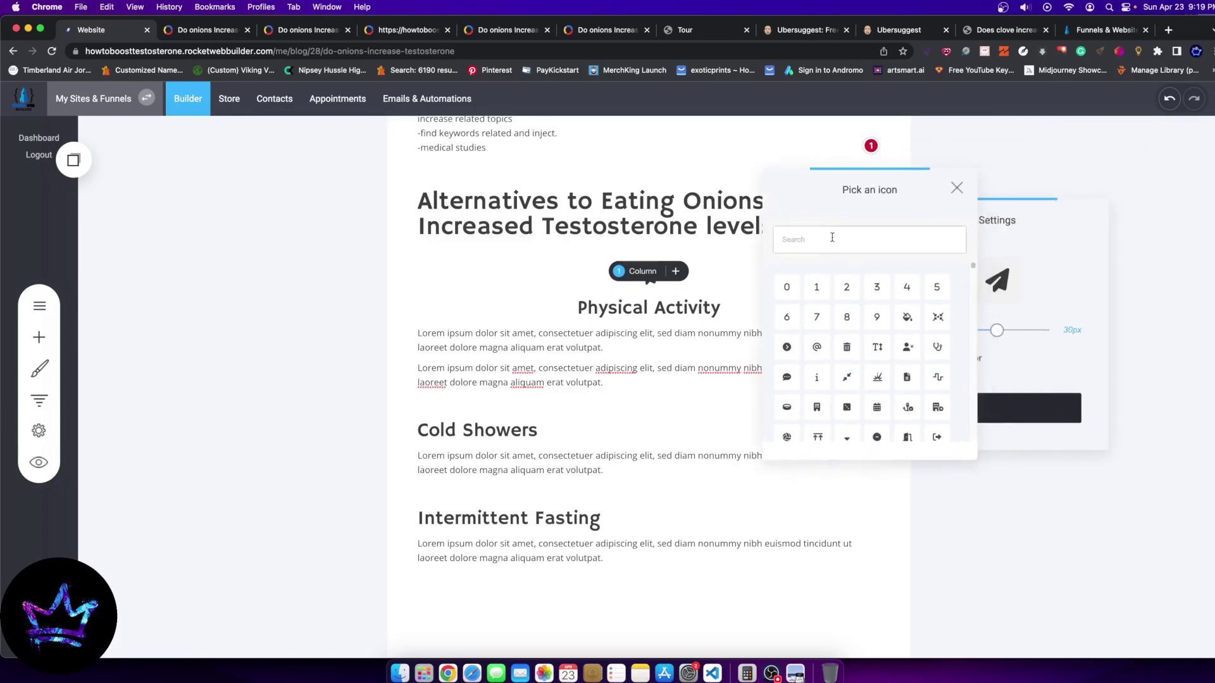
text(wp)
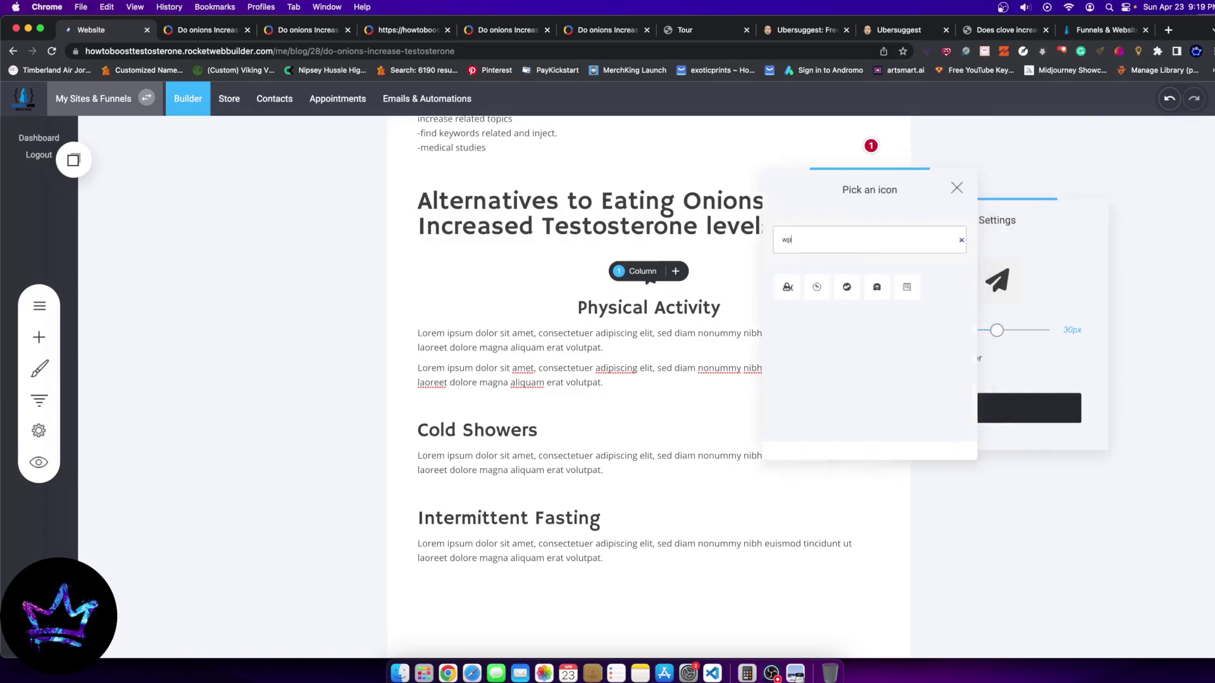
text(or)
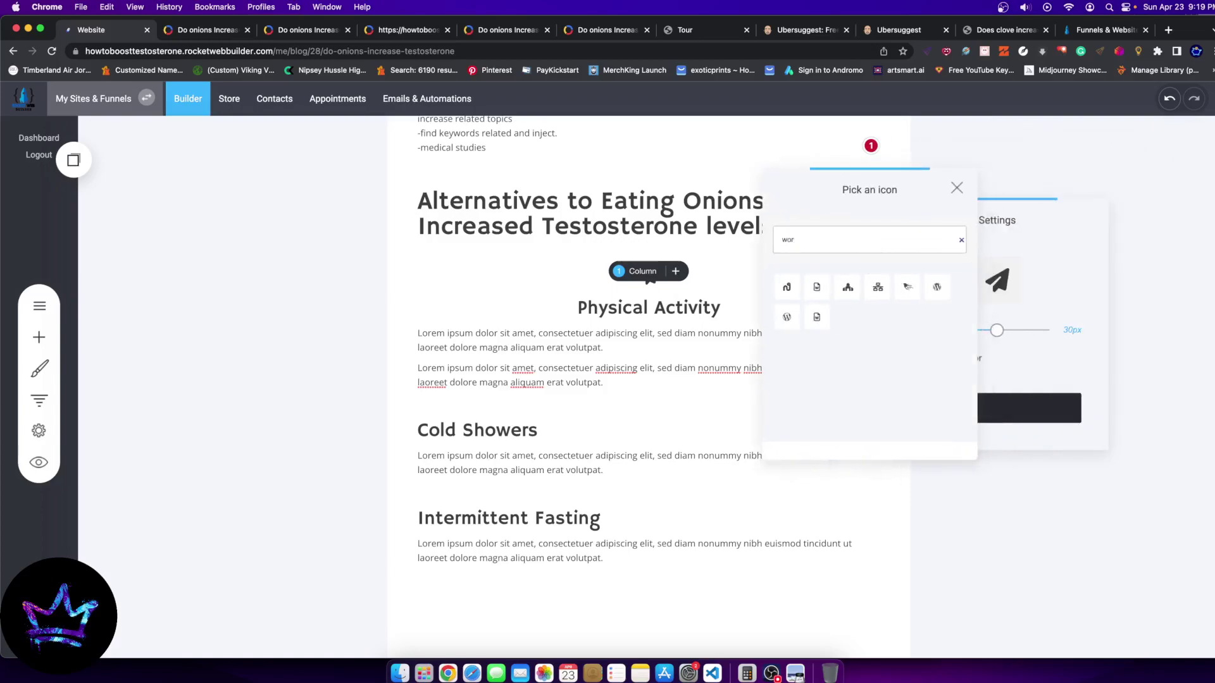
text(k)
key(BackSpace)
key(BackSpace)
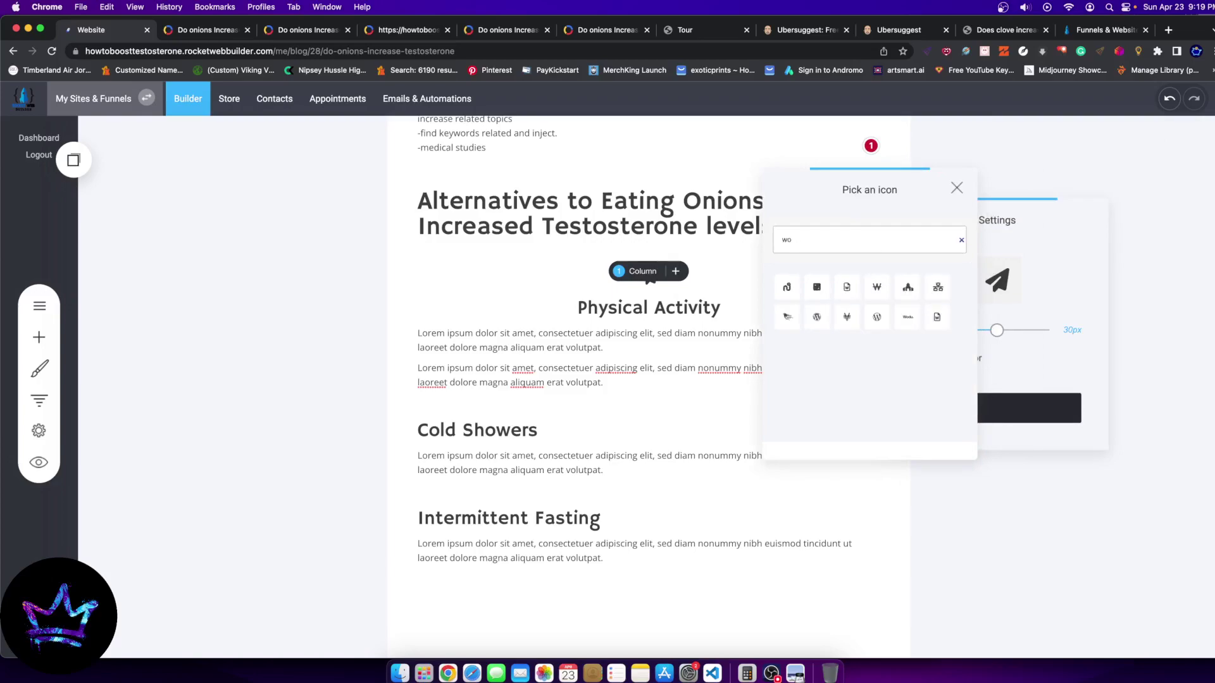
key(BackSpace)
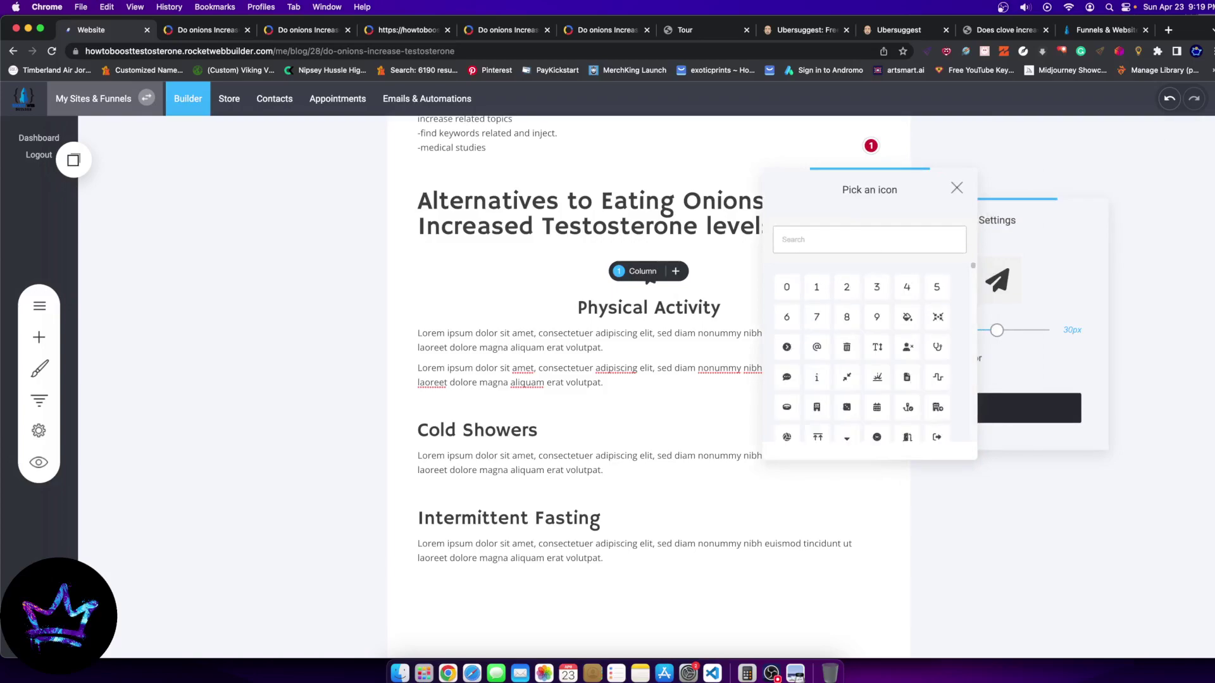
text(m)
key(BackSpace)
key(BackSpace)
key(BackSpace)
key(BackSpace)
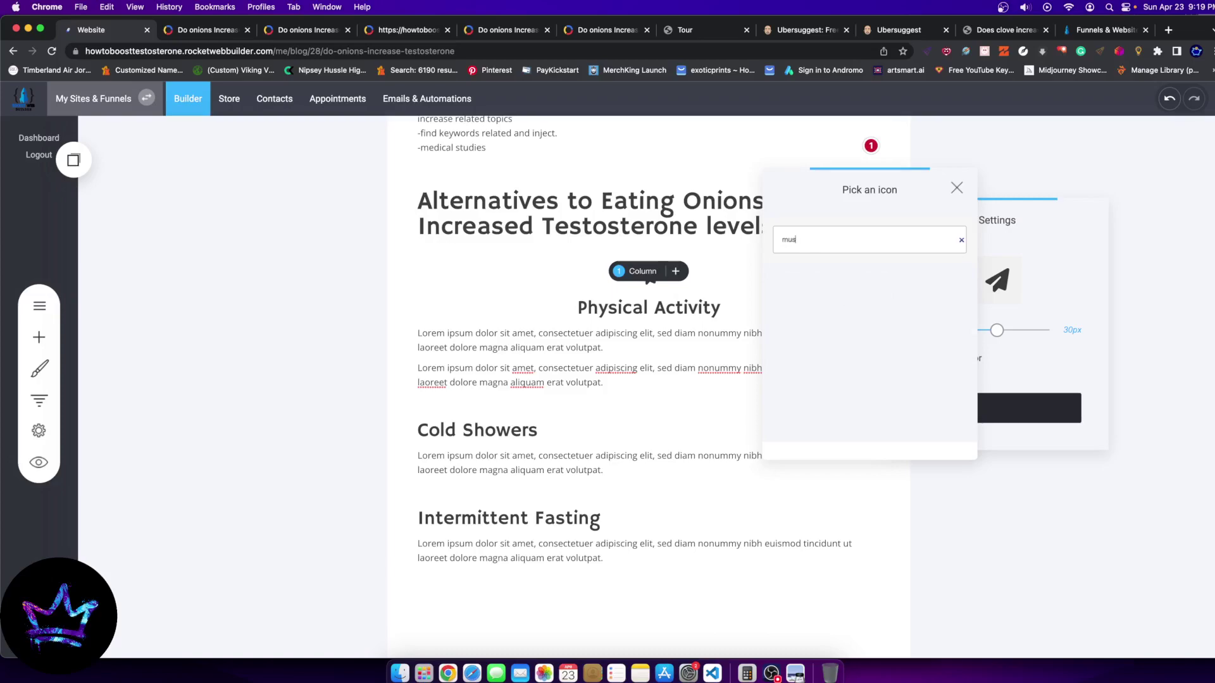
text(dum)
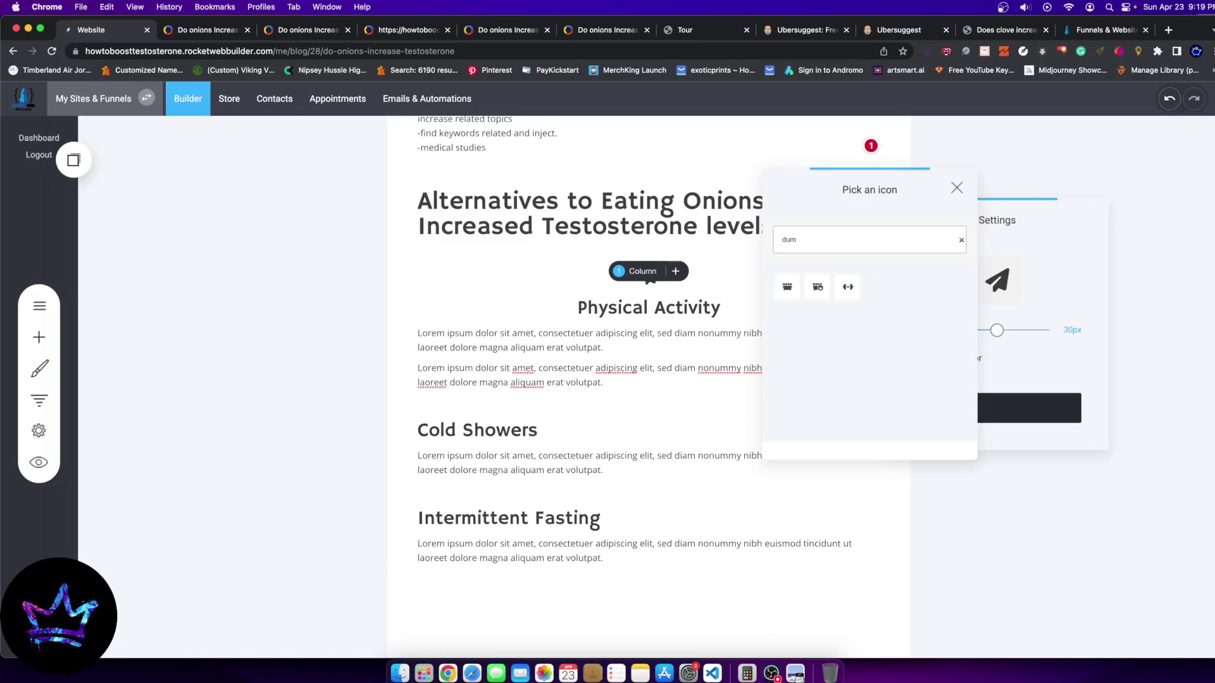
click(848, 286)
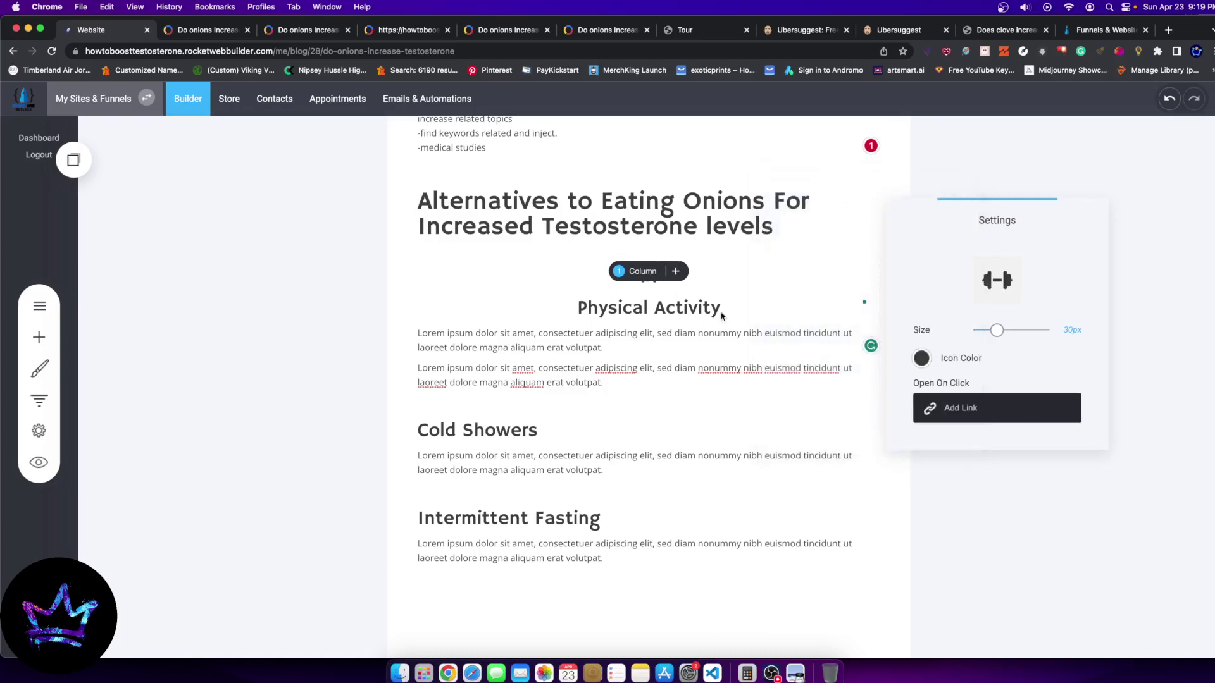
click(634, 359)
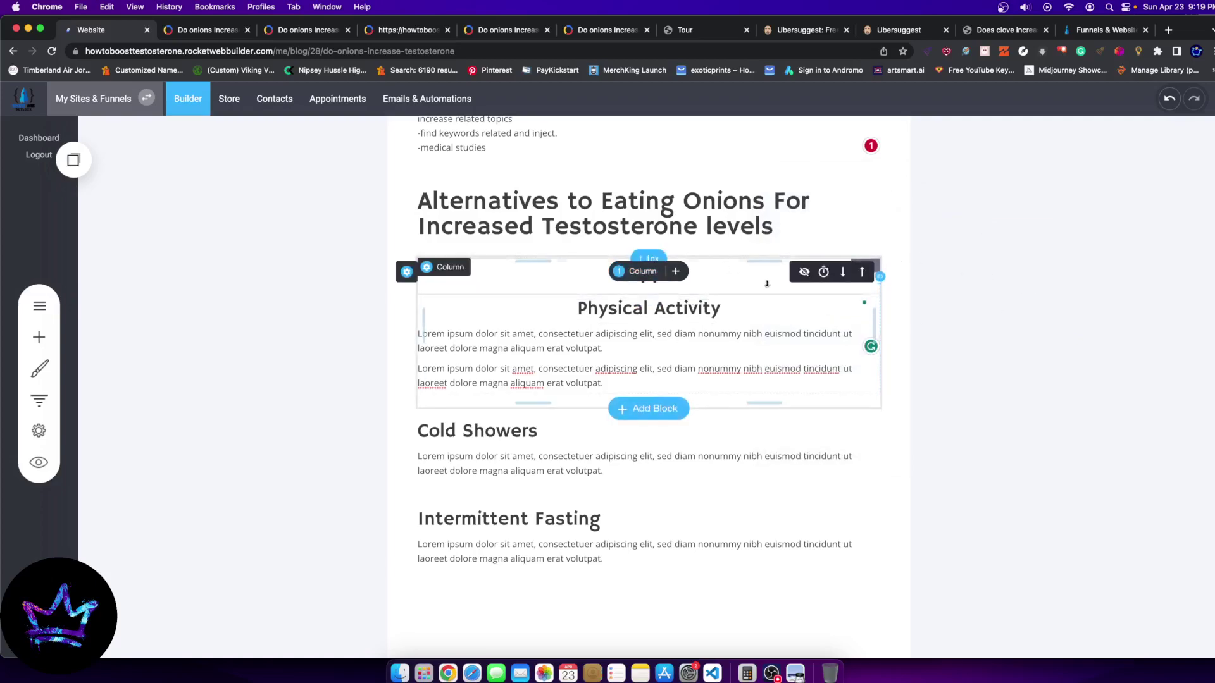
mouse_move(765, 261)
mouse_down()
mouse_move(764, 340)
mouse_move(764, 262)
mouse_up()
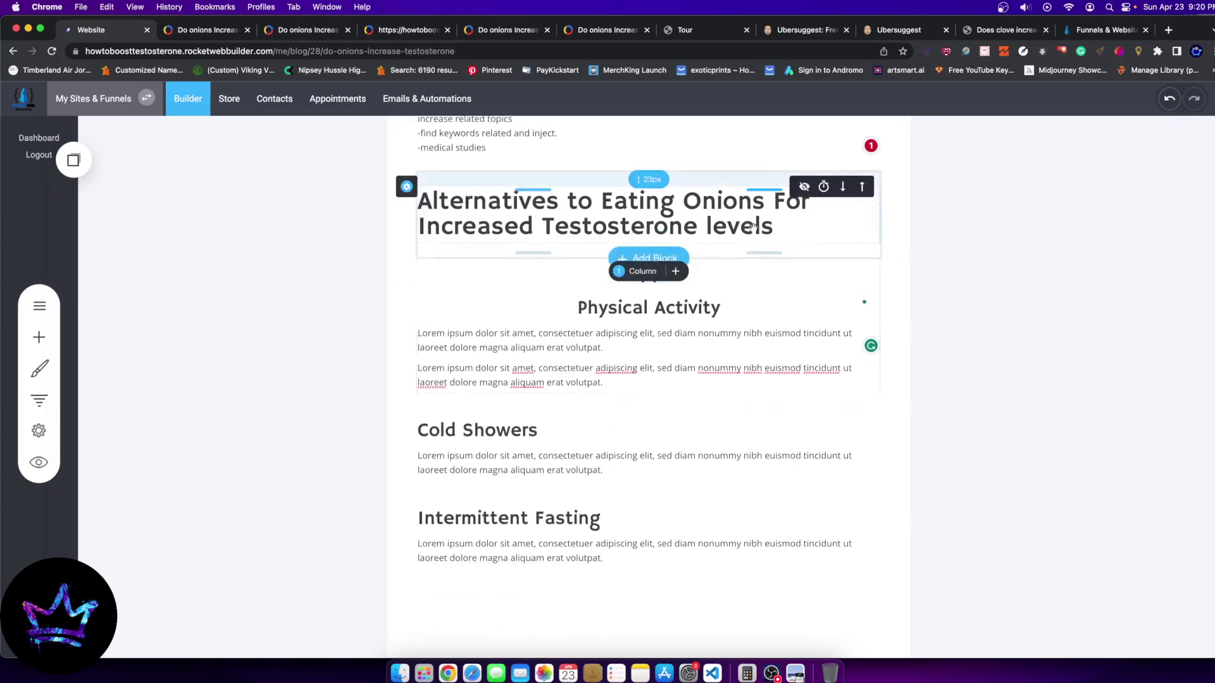
click(631, 310)
triple_click(631, 314)
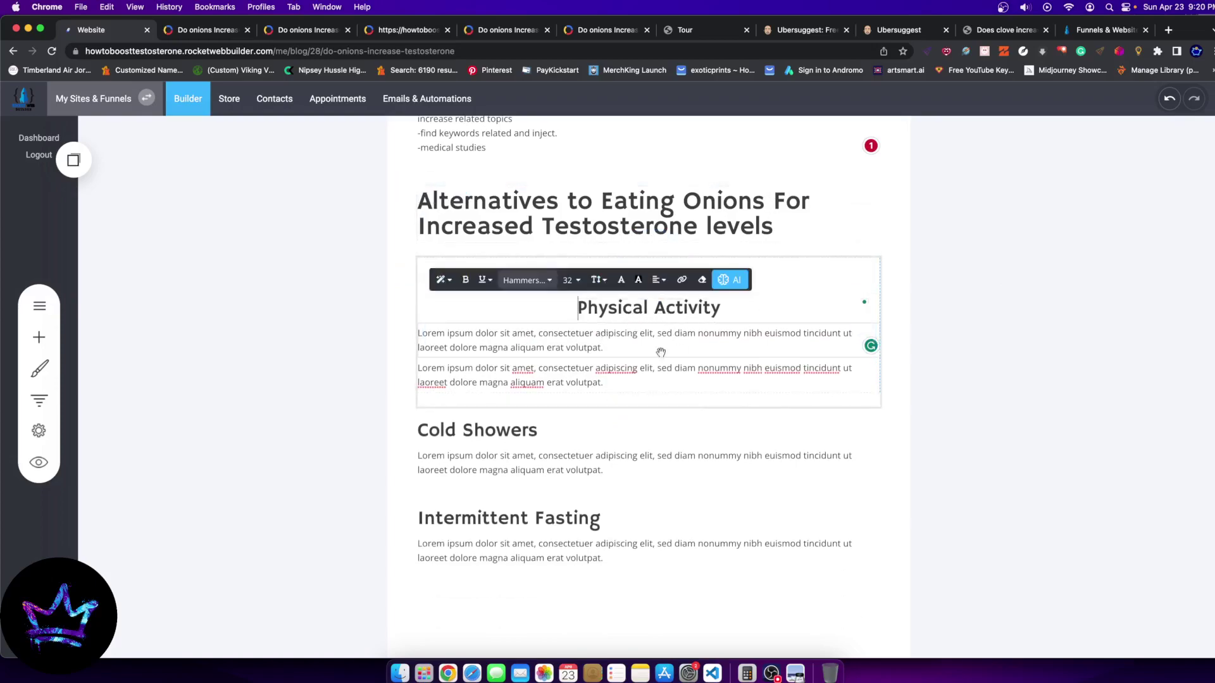
key(BackSpace)
For the first "Physical Activity" paragraph, enter an AI text prompt explaining how frequent workouts increase testosterone and relating higher testosterone levels to metabolism levels
triple_click(563, 333)
click(773, 307)
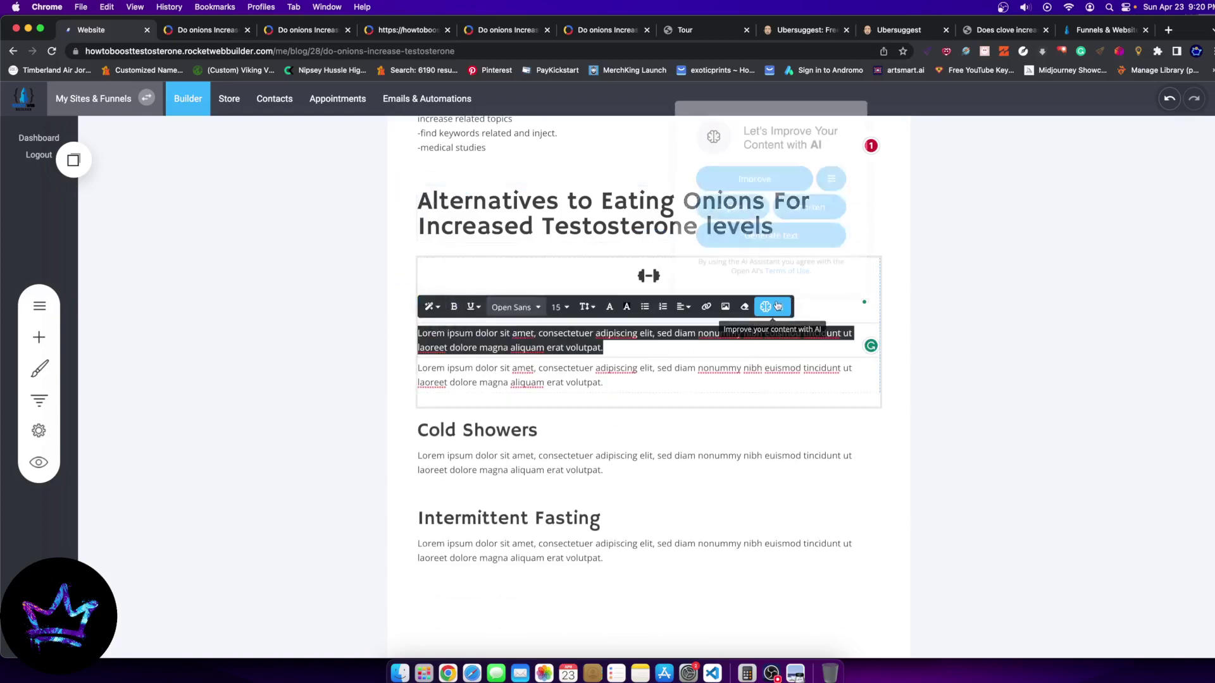
click(780, 227)
click(770, 280)
text(explain h)
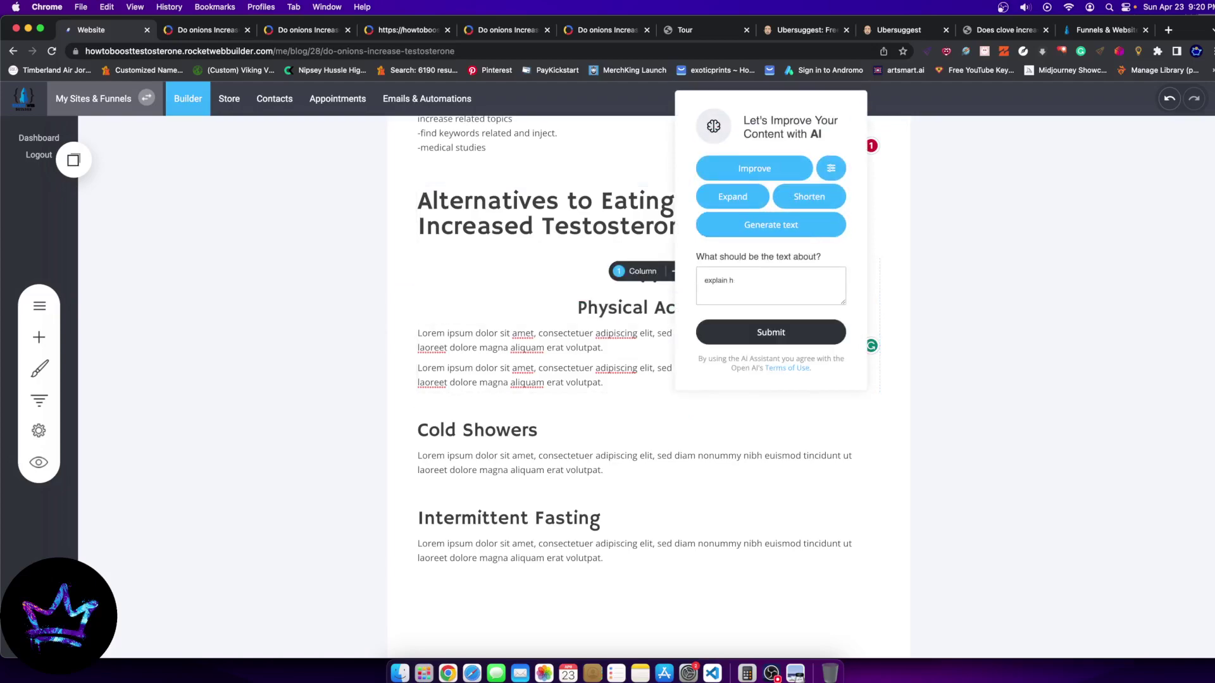
text(ow workou)
text(ng out fre)
text(quently can increase)
text( teso)
text(reone leve)
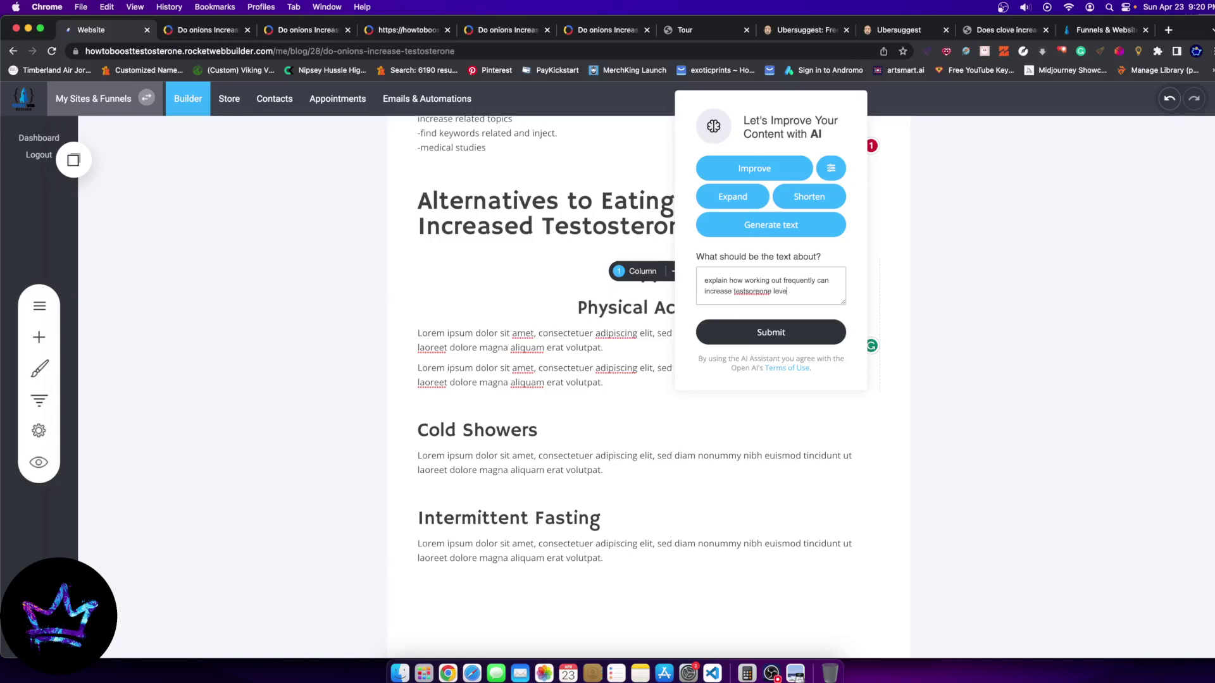
text(s, also relate thiigher)
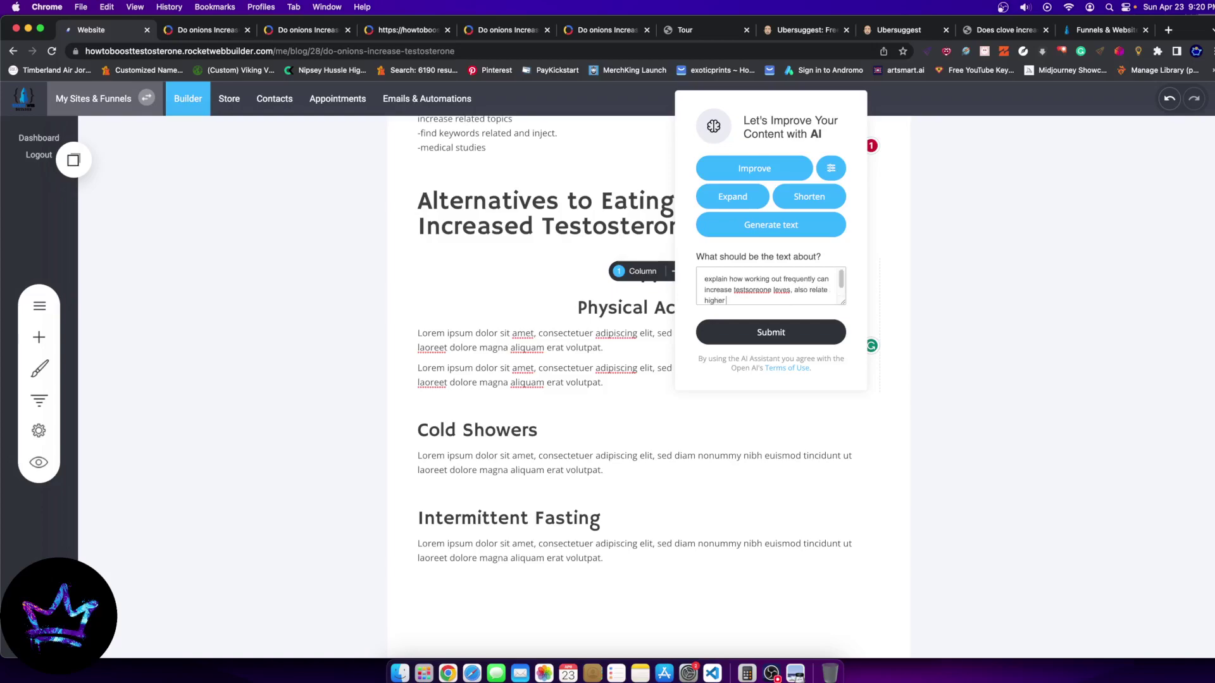
text( testosterone alvels to)
text( metab)
text(olism levels)
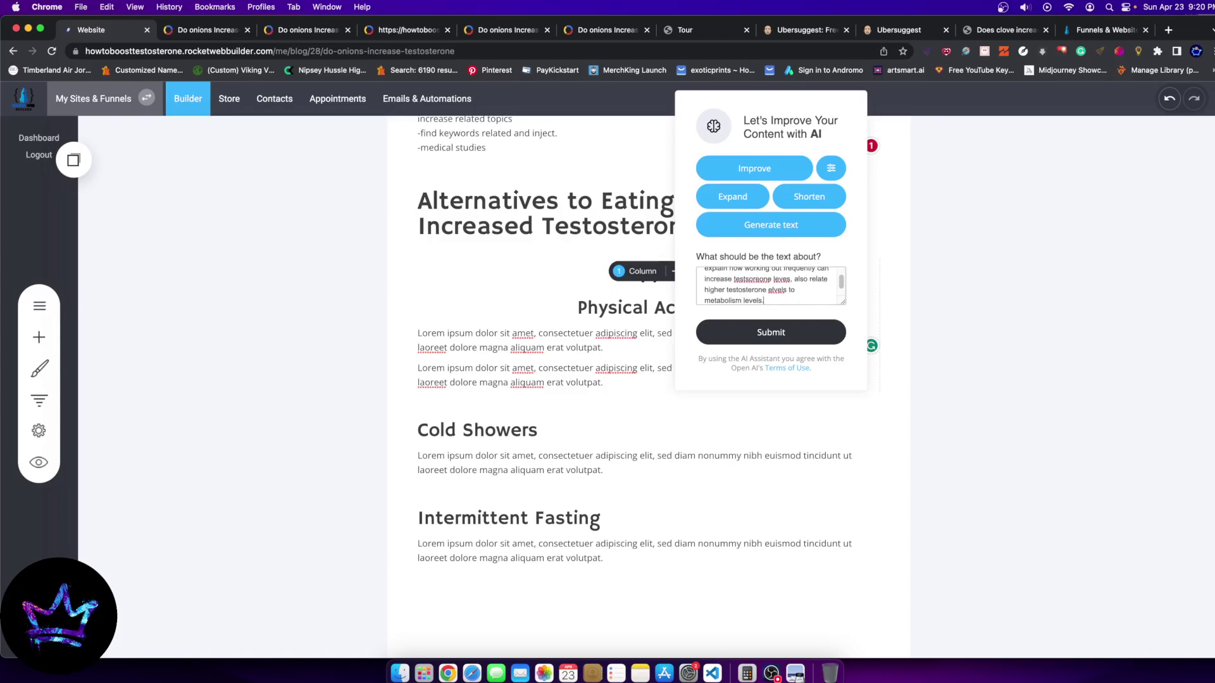
text( as well)
Correct the misspelled "testosterone" and "levels" in the AI prompt and generate the paragraph text
right_click(768, 281)
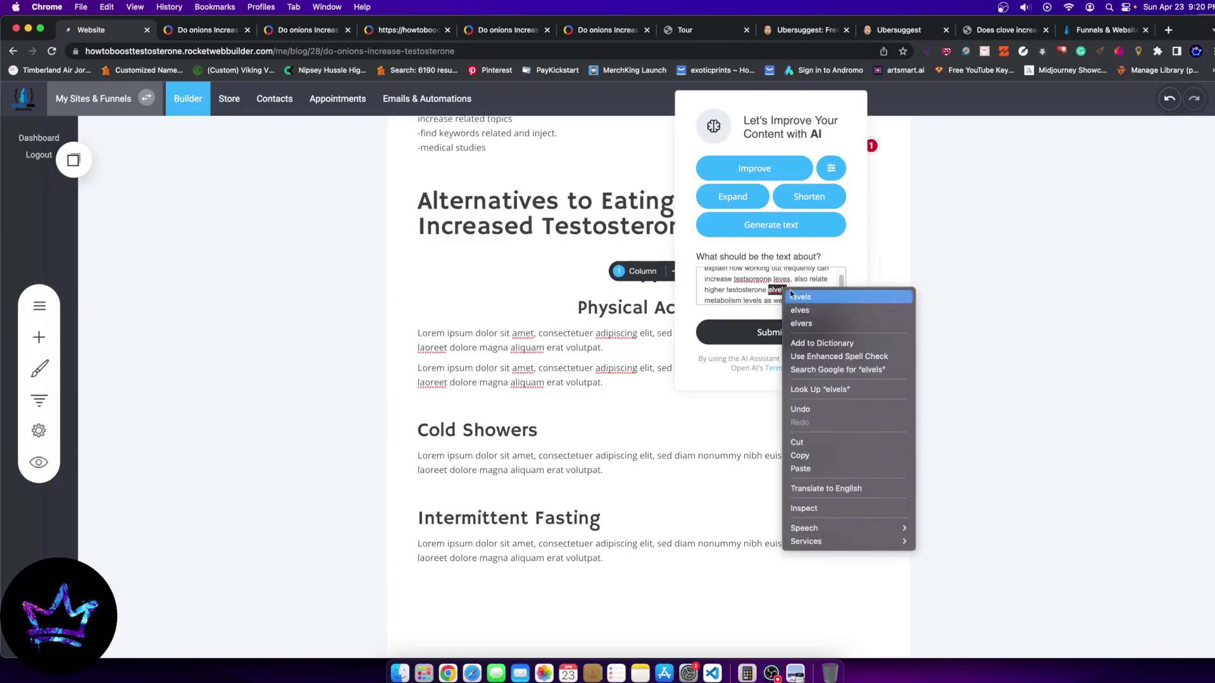
click(762, 286)
right_click(761, 279)
click(782, 287)
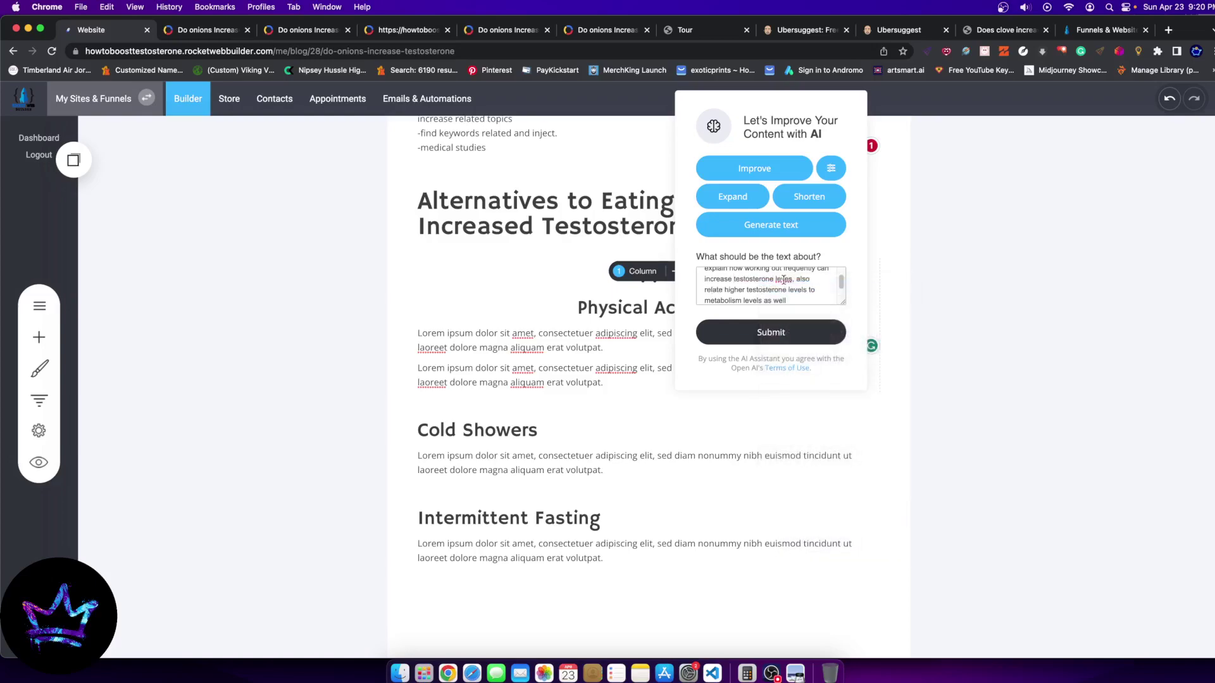
right_click(784, 280)
click(785, 296)
click(813, 303)
click(773, 331)
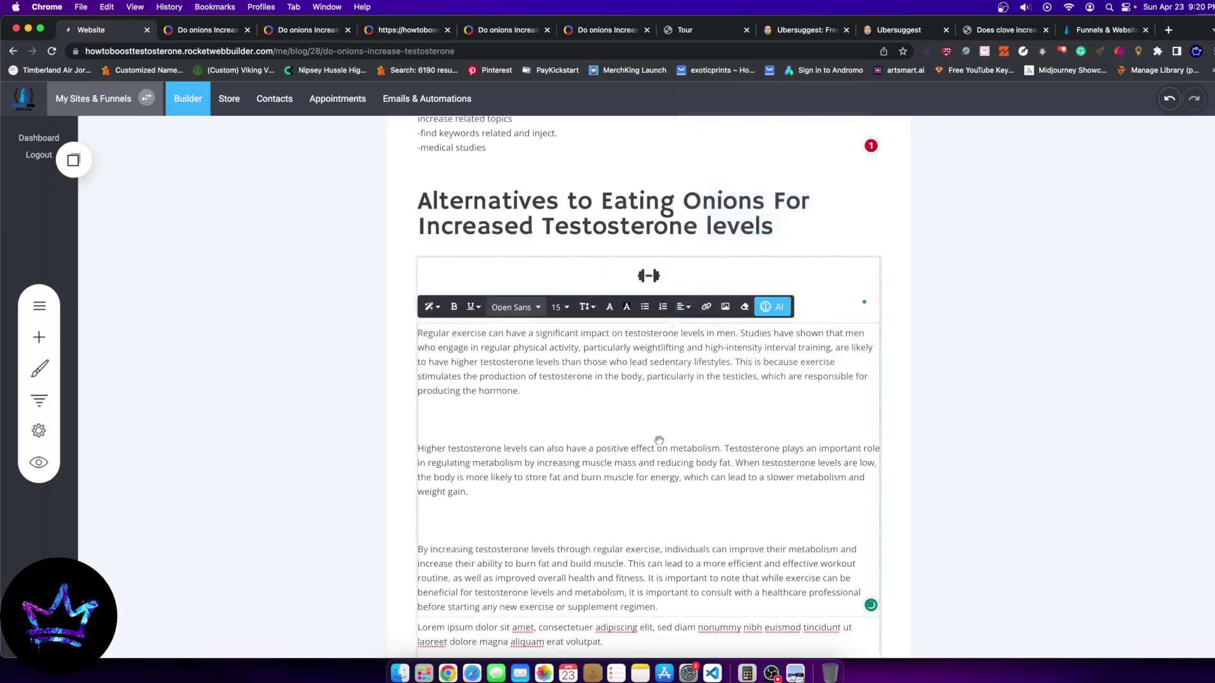
Review the generated exercise text and change "lead sedentary lifestyles" in the first paragraph to "live a sedentary lifestyle"
scroll(659, 439, down, 4)
scroll(674, 351, up, 3)
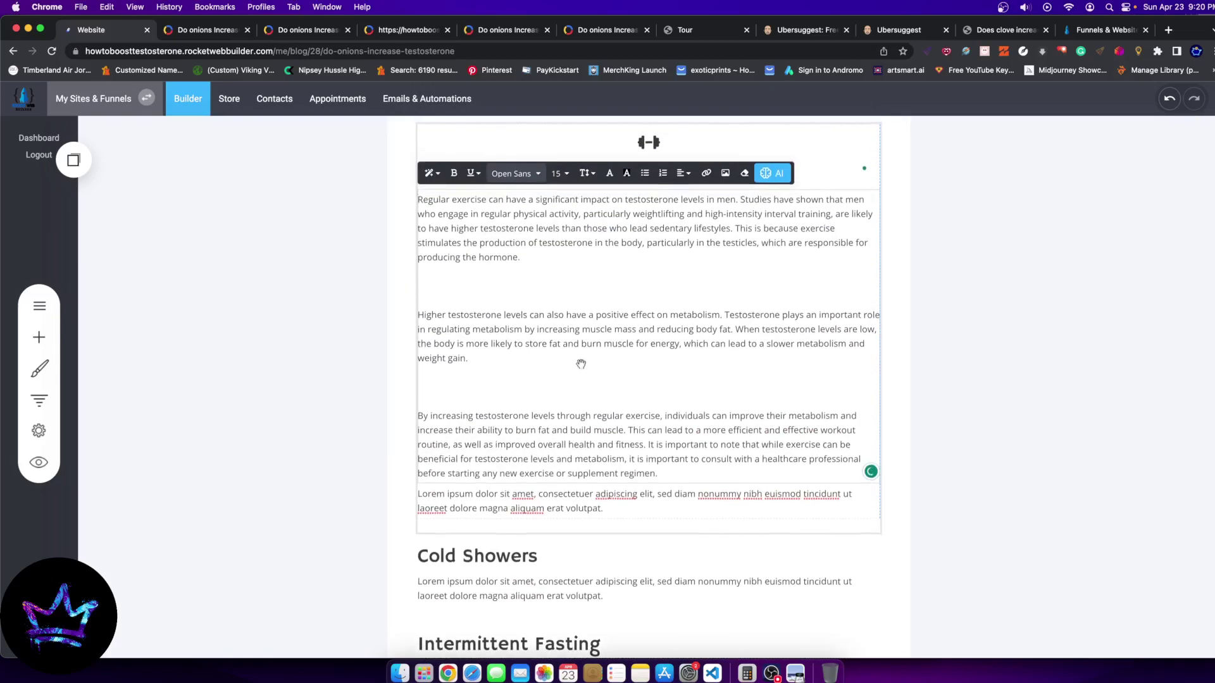
click(486, 225)
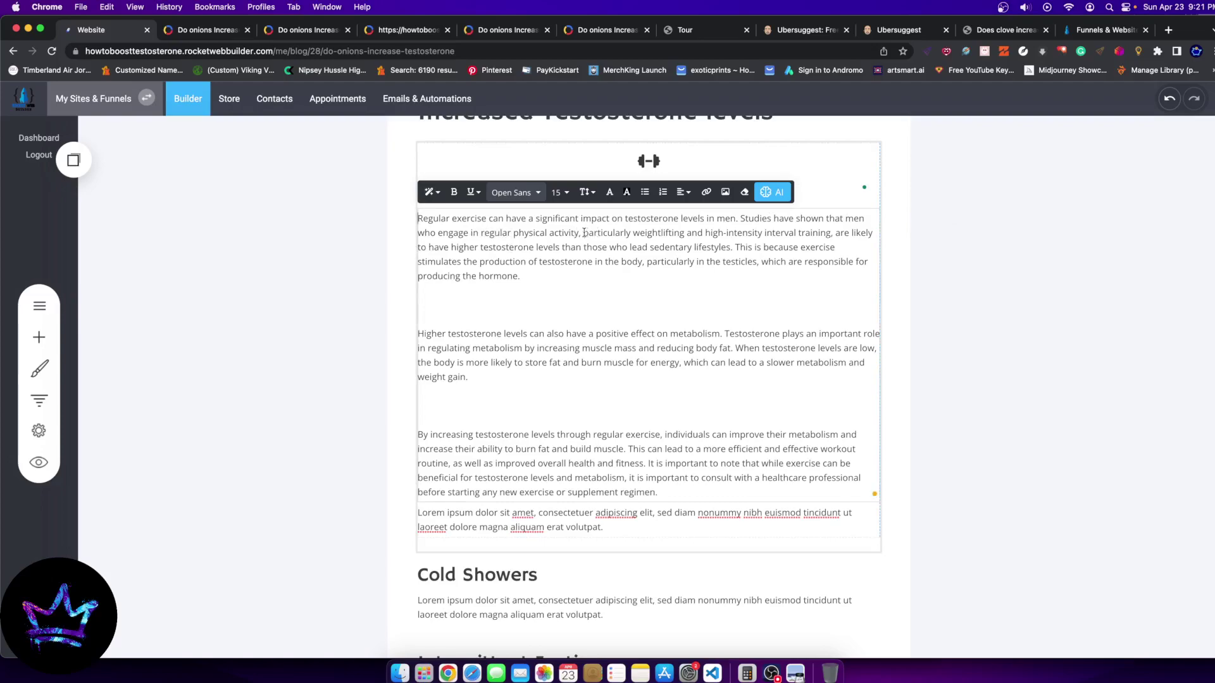
mouse_move(582, 233)
mouse_down()
mouse_move(840, 236)
mouse_move(531, 236)
mouse_move(503, 247)
mouse_move(602, 247)
mouse_up()
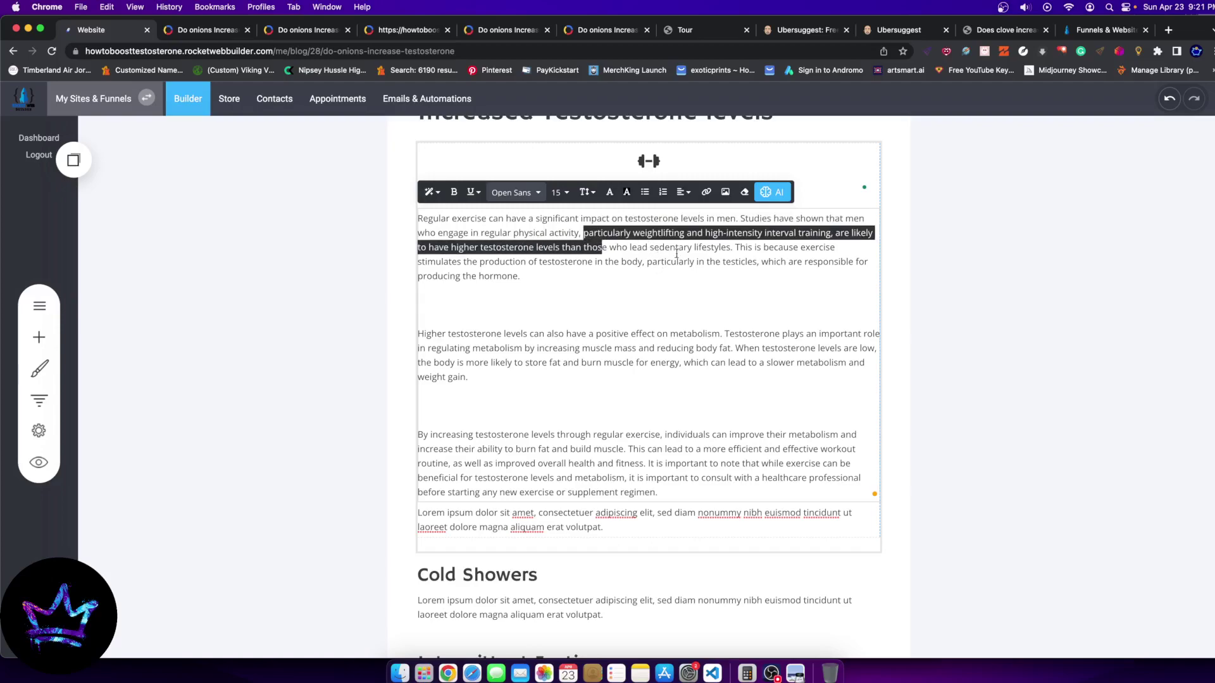
click(654, 244)
double_click(639, 247)
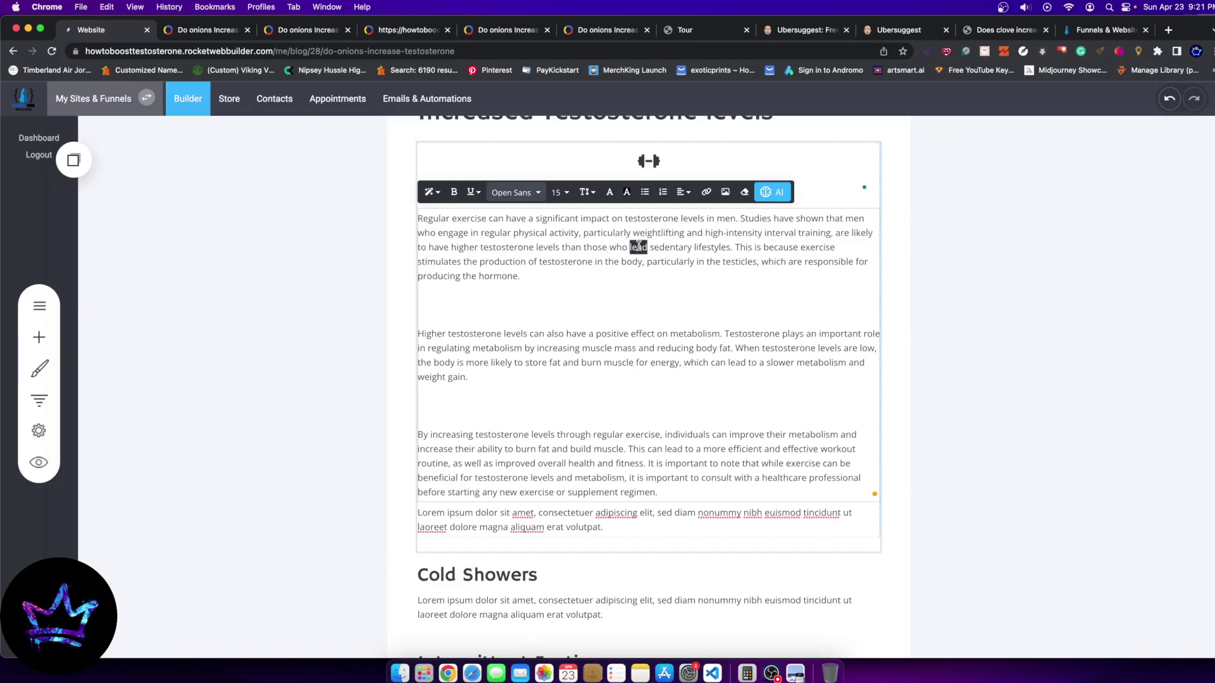
text(live)
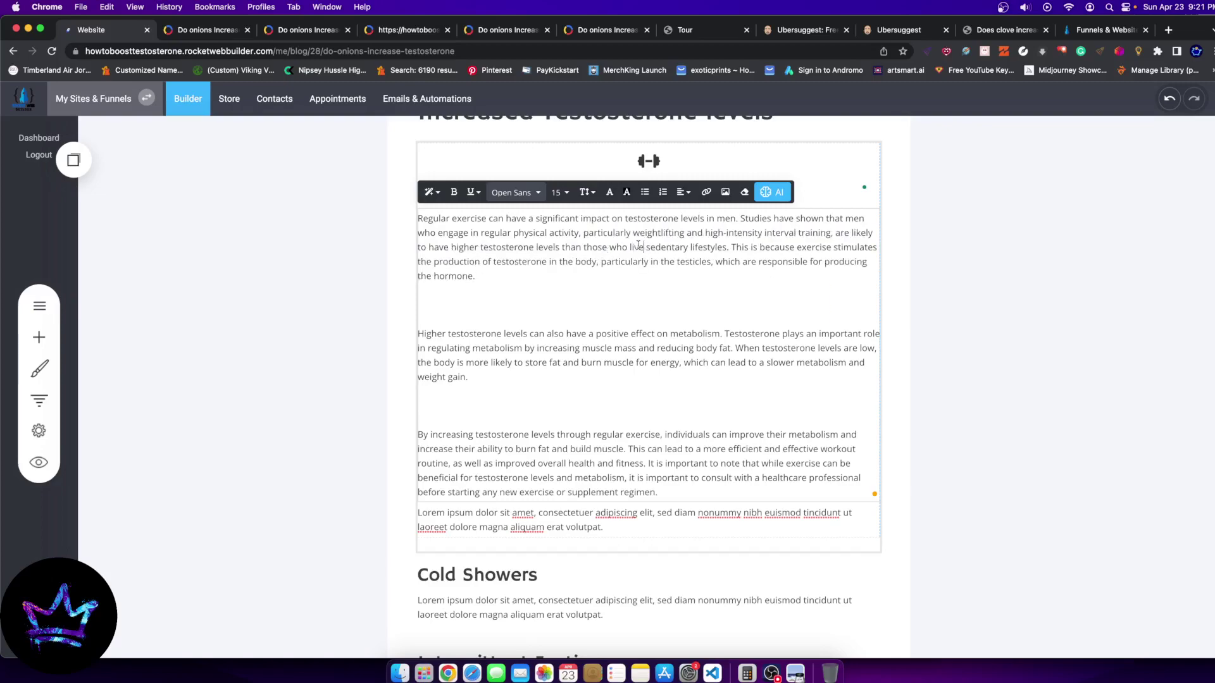
text( a)
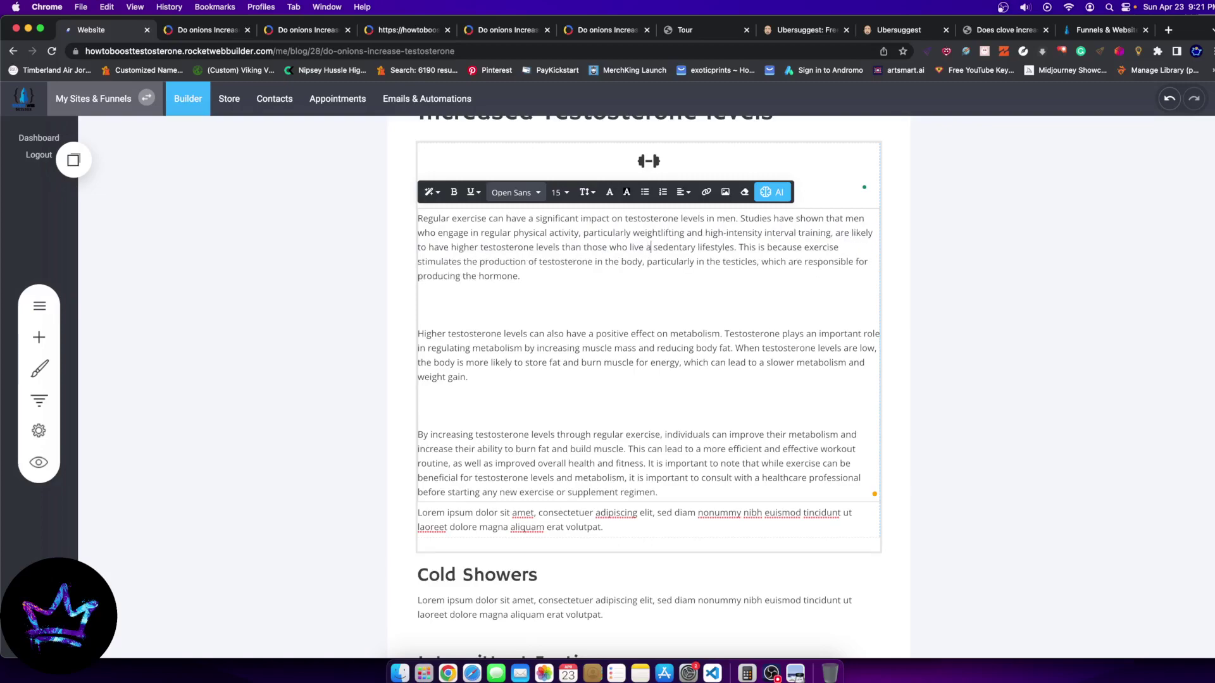
click(733, 250)
key(BackSpace)
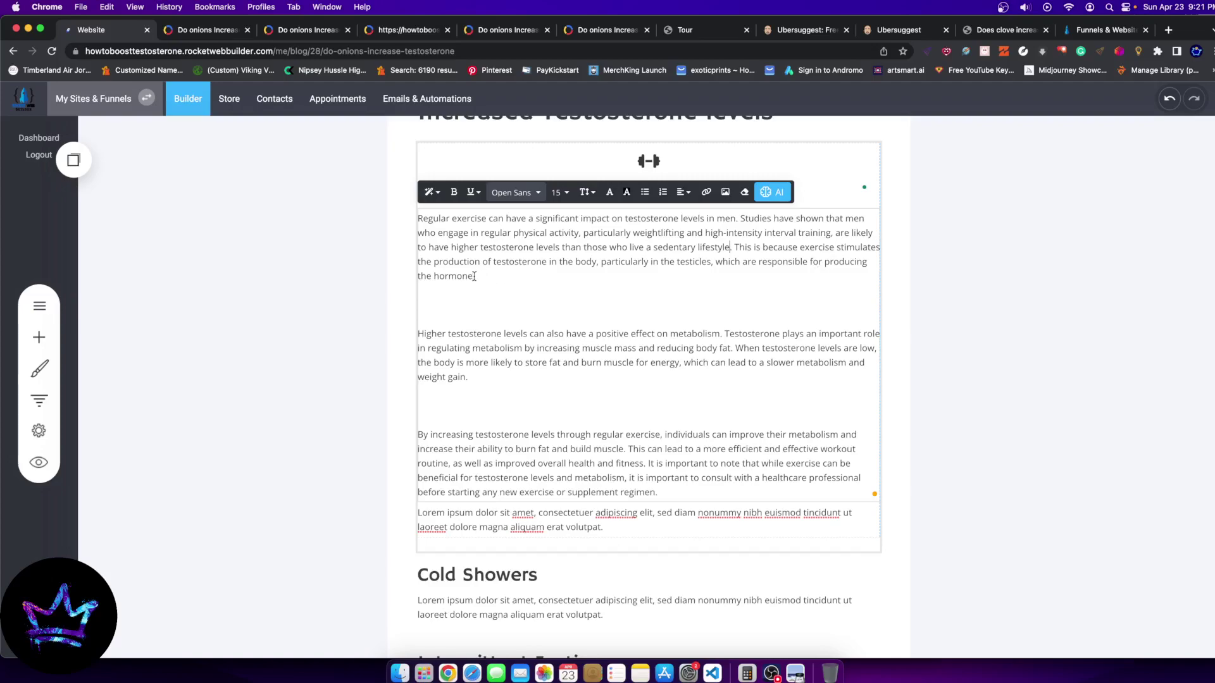
Remove the extra blank space between the first and second generated paragraphs, leaving a single empty line
click(428, 308)
key(super+alt+j)
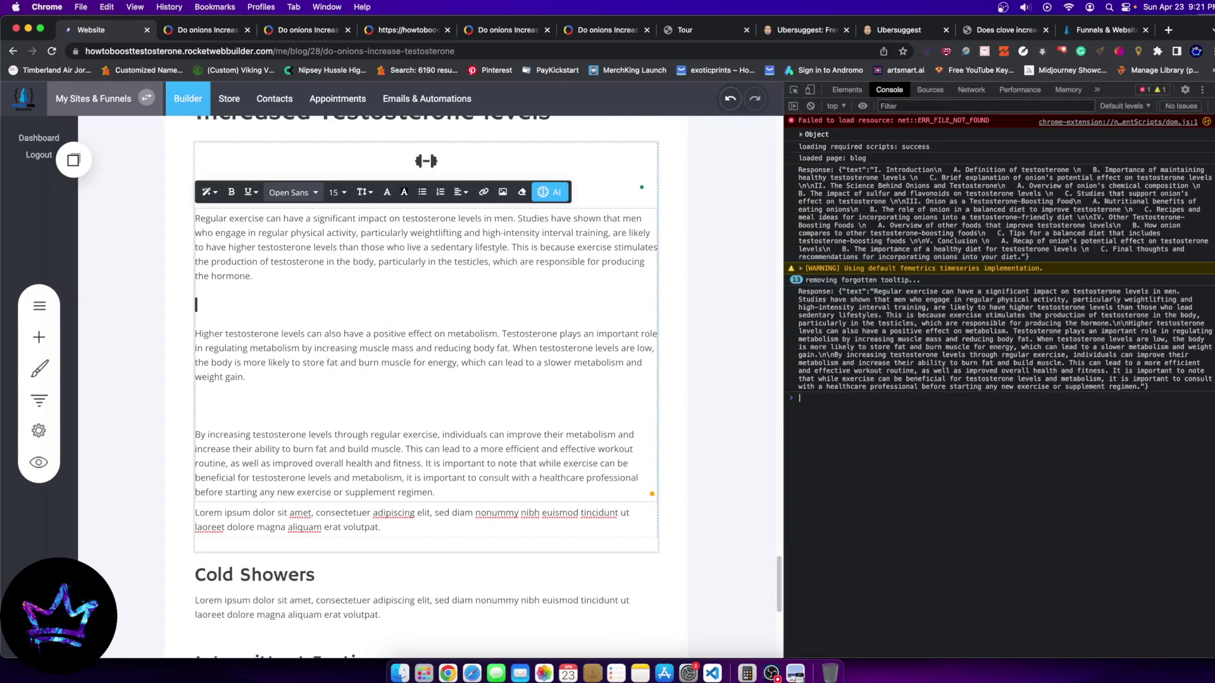
click(211, 338)
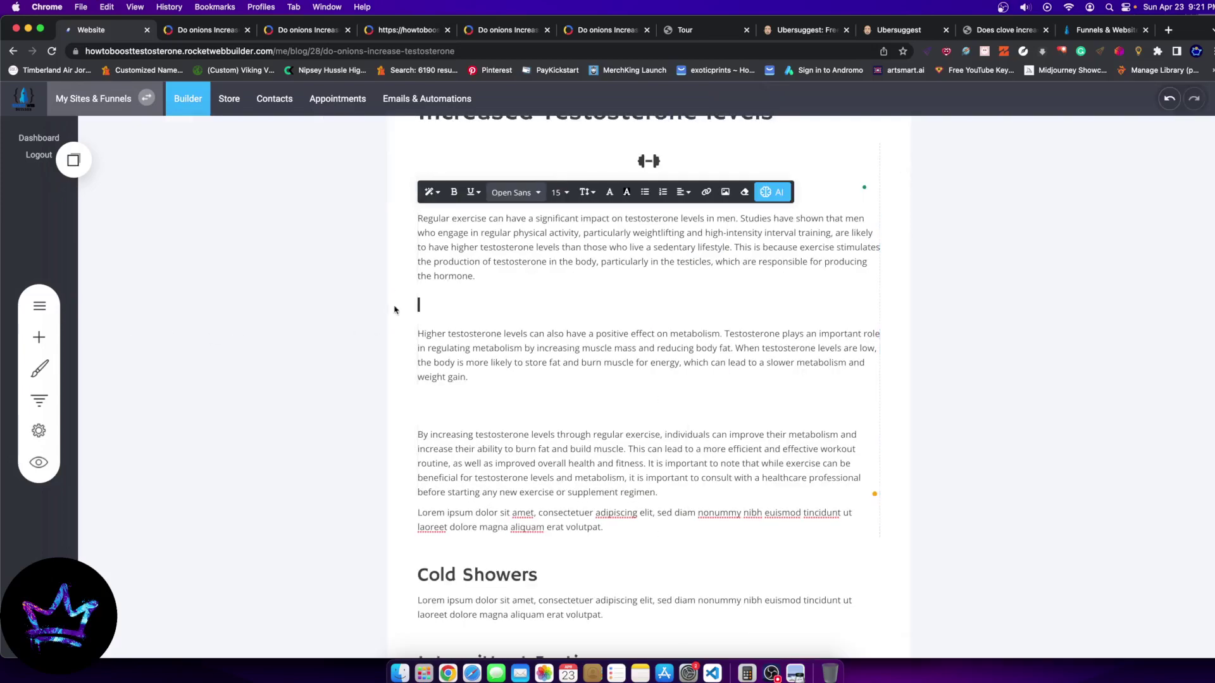
key(BackSpace)
key(BackSpace)
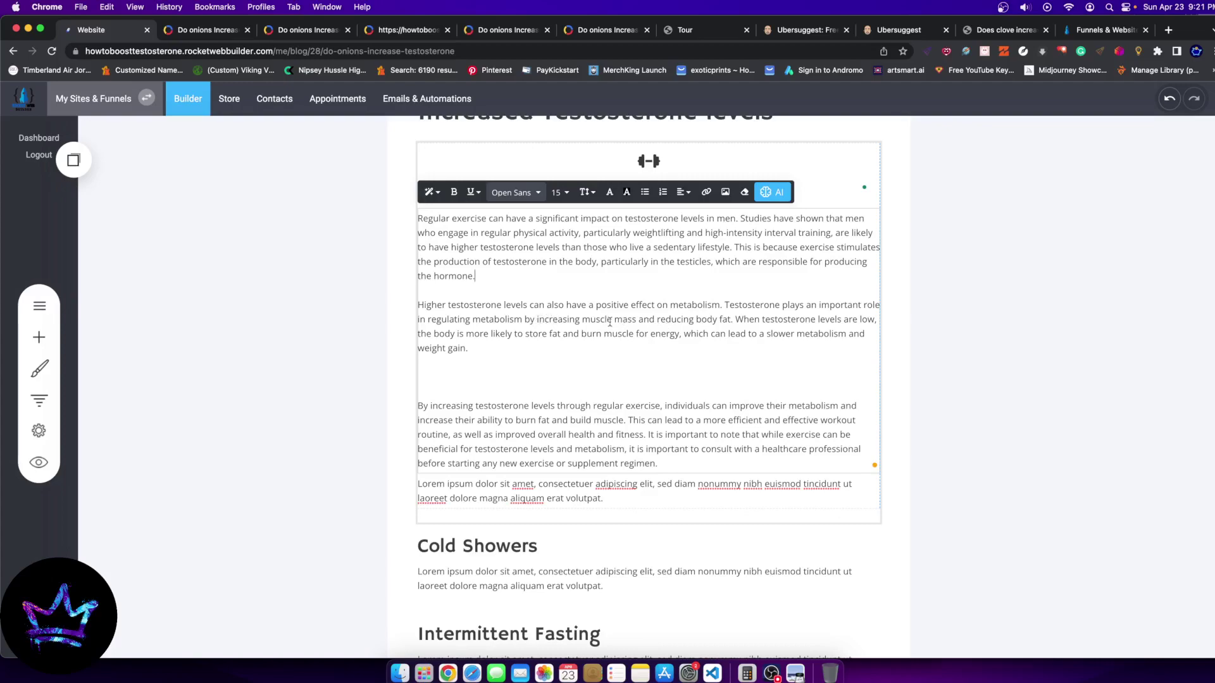
Split the second generated paragraph before "When testosterone levels are low" and place the text cursor after "reducing body fat."
click(735, 321)
key(Return)
click(743, 324)
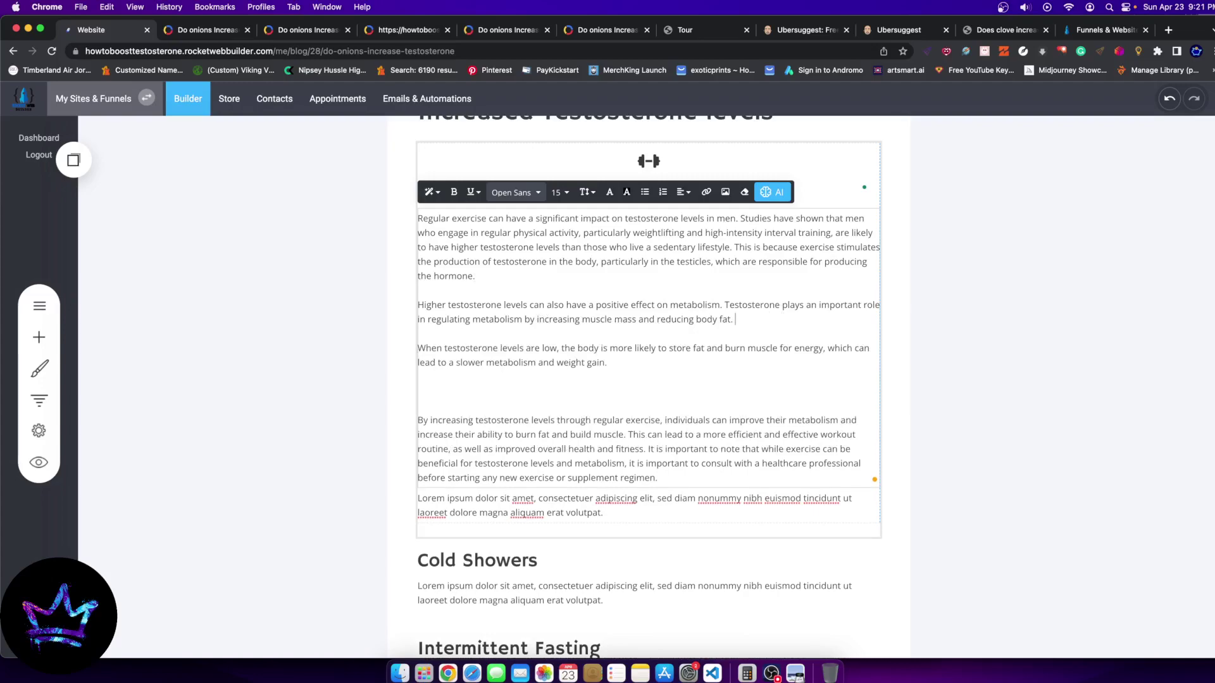
Continue the second paragraph with "Excersing and doing the high intensity workout lifting schedule we recommend will help you do just that!"
text(E Excersing and doing the high intensity )
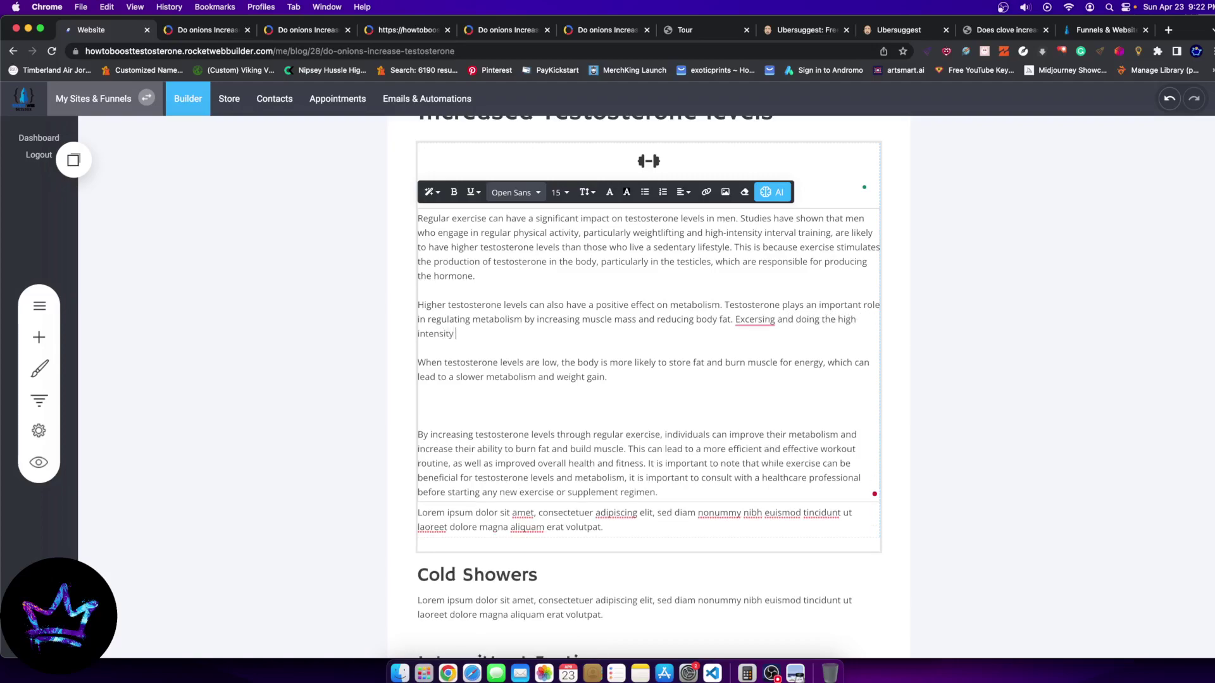
text(workout lifting scheduele we rec)
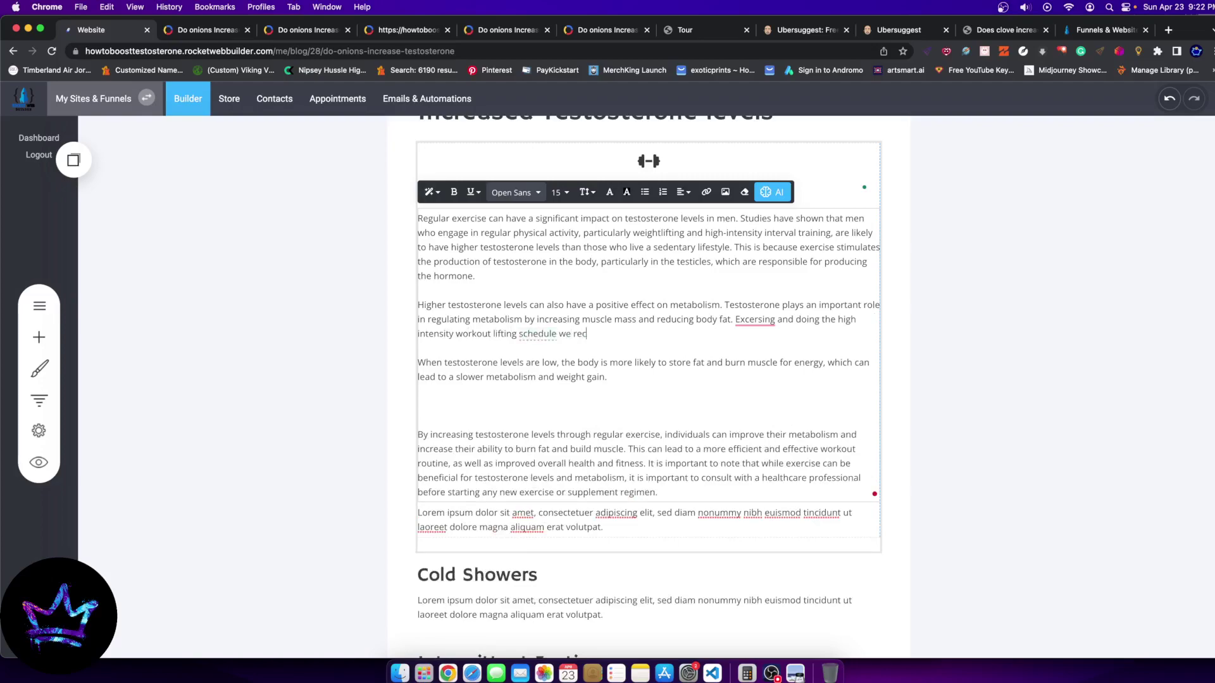
text(eommend will help you do just that!)
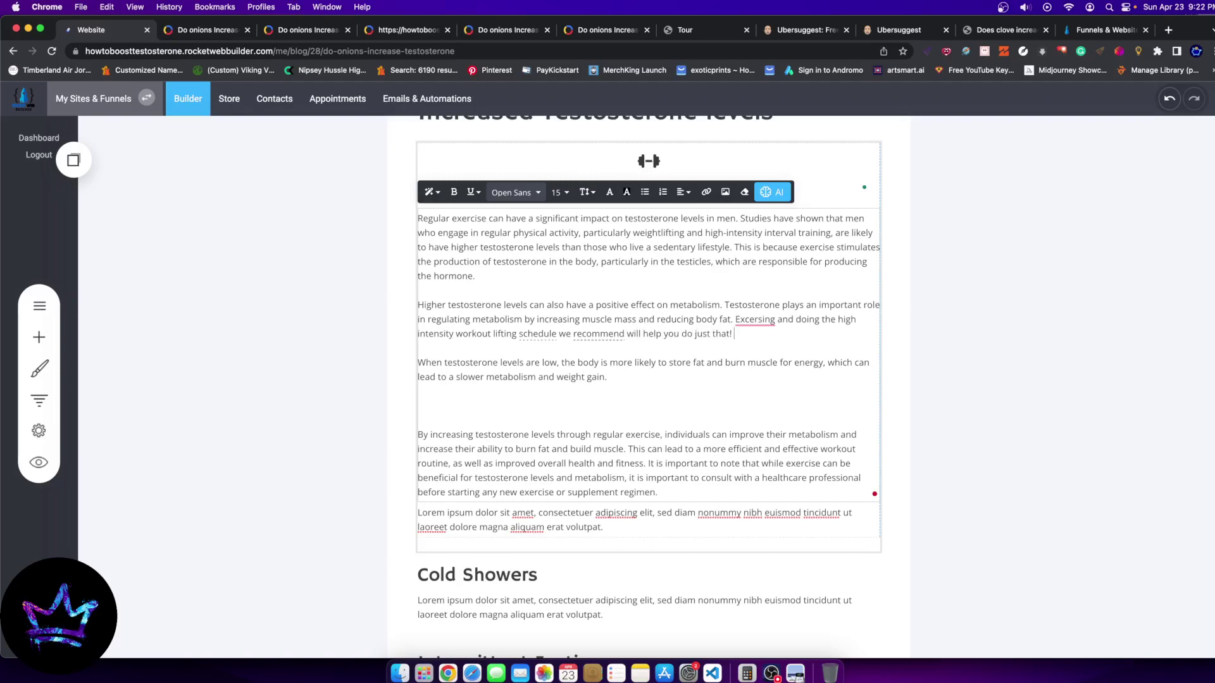
Append the sentence "At this point you will be killing two birds with one stone!" to the second paragraph
text( At this point you will be b)
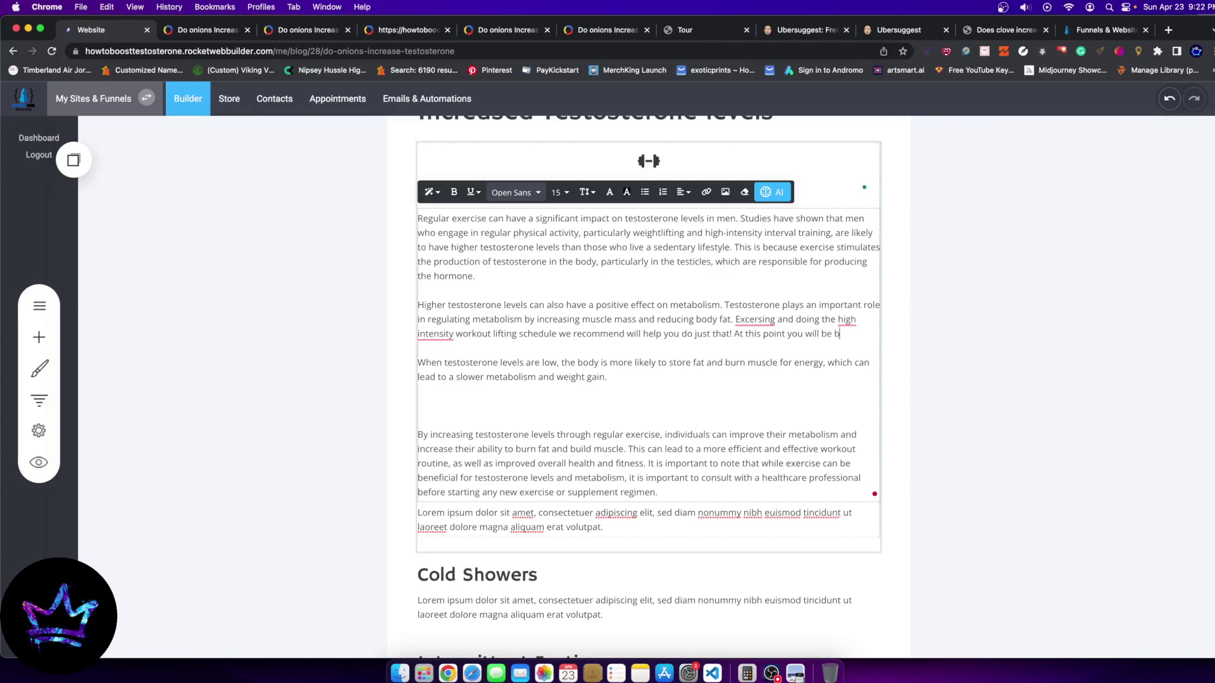
key(BackSpace)
text(killing two birds with )
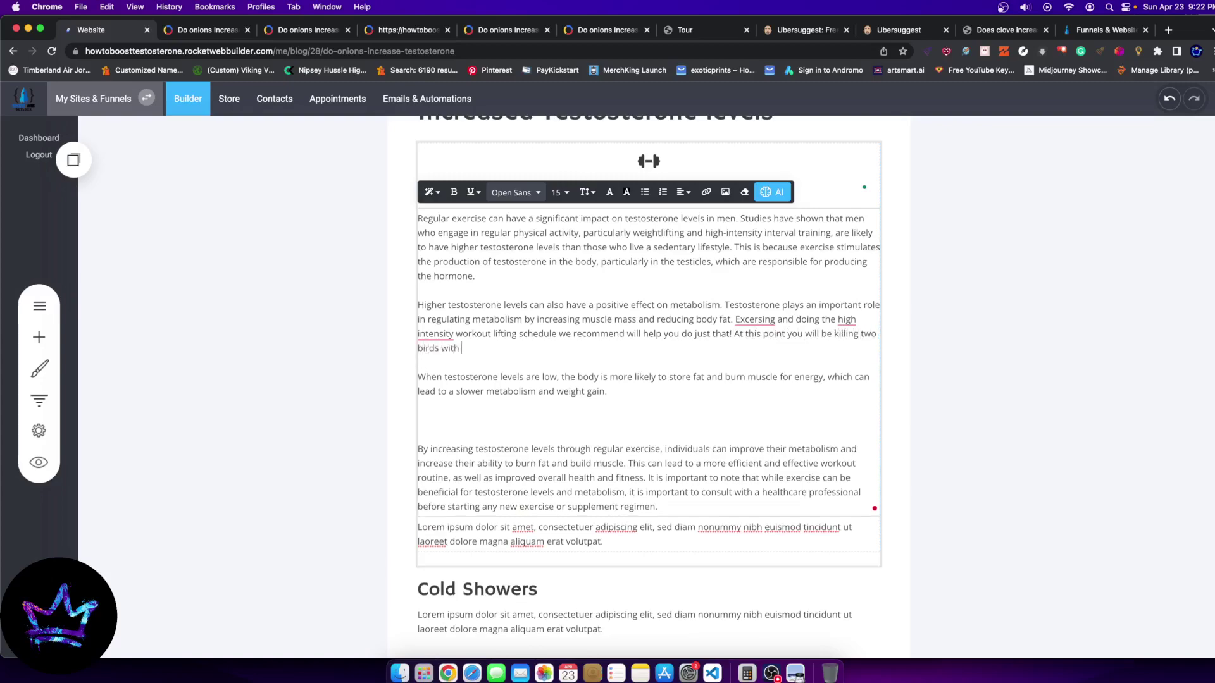
text(one stone!)
Italicize "killing two birds with one stone!" at the end of the second paragraph and enclose it in quotation marks
drag(834, 334, 851, 350)
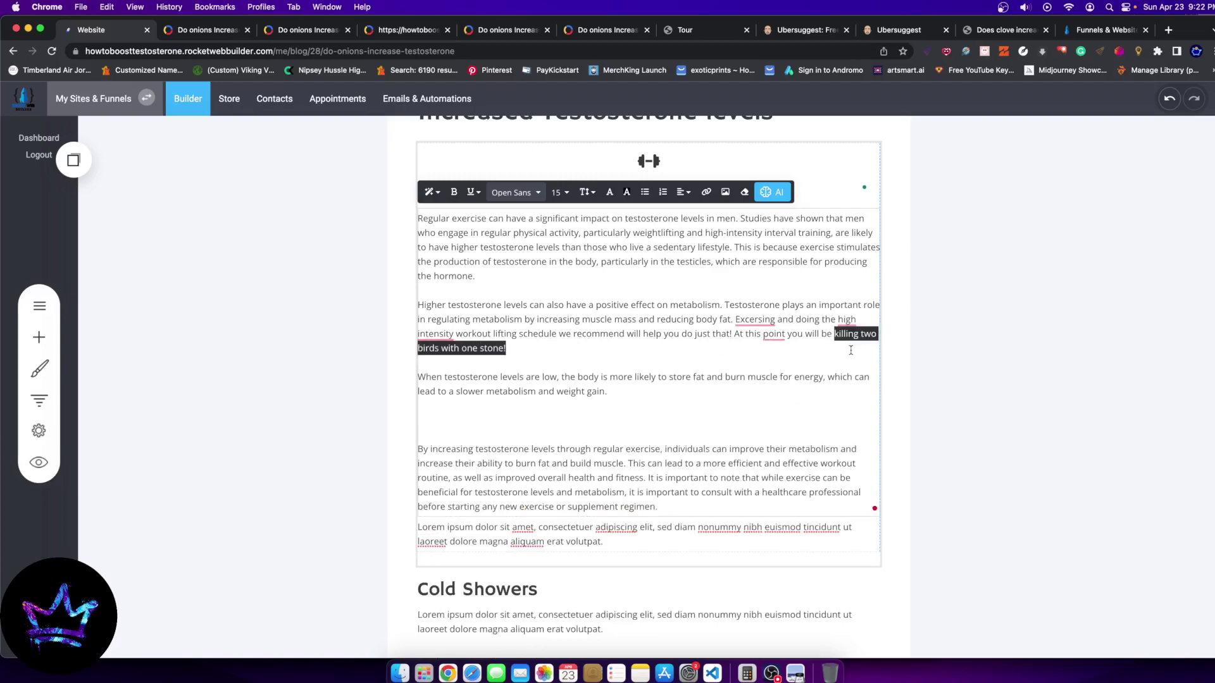
click(475, 192)
click(471, 222)
text(")
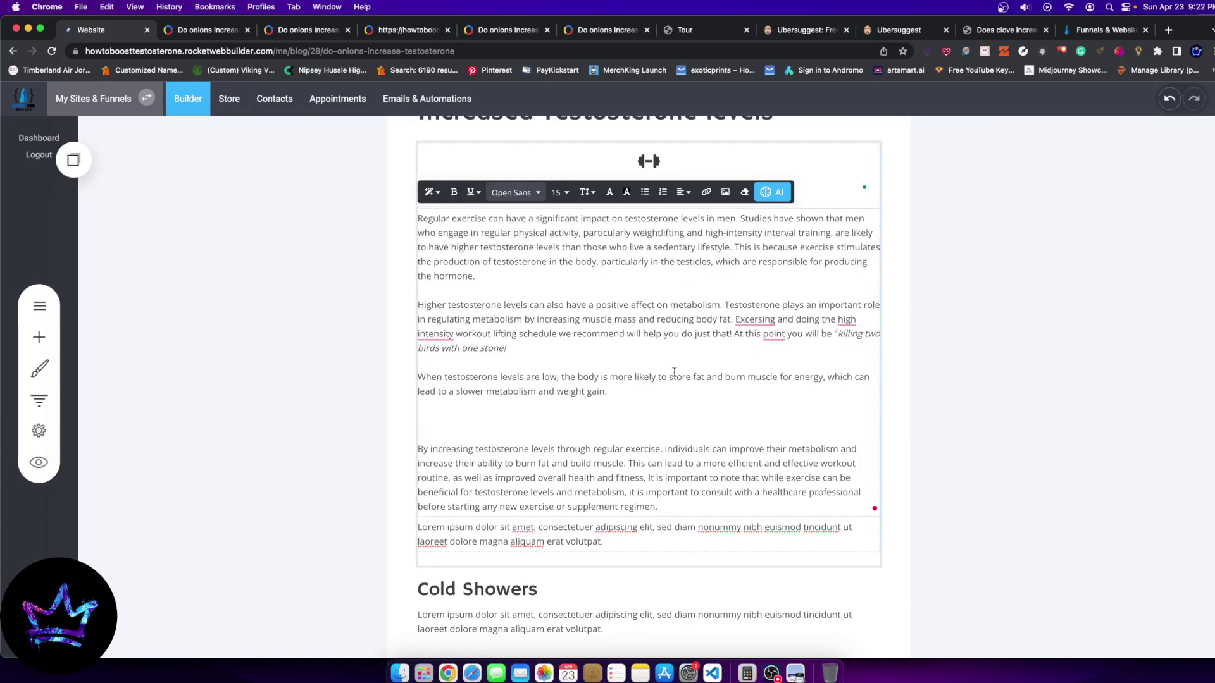
click(527, 352)
text(")
Below the quoted phrase, add "Let me Explain:" and a line reading "When you workout, your building muscle, when you build muscle you burn fat"
key(Return)
key(Return)
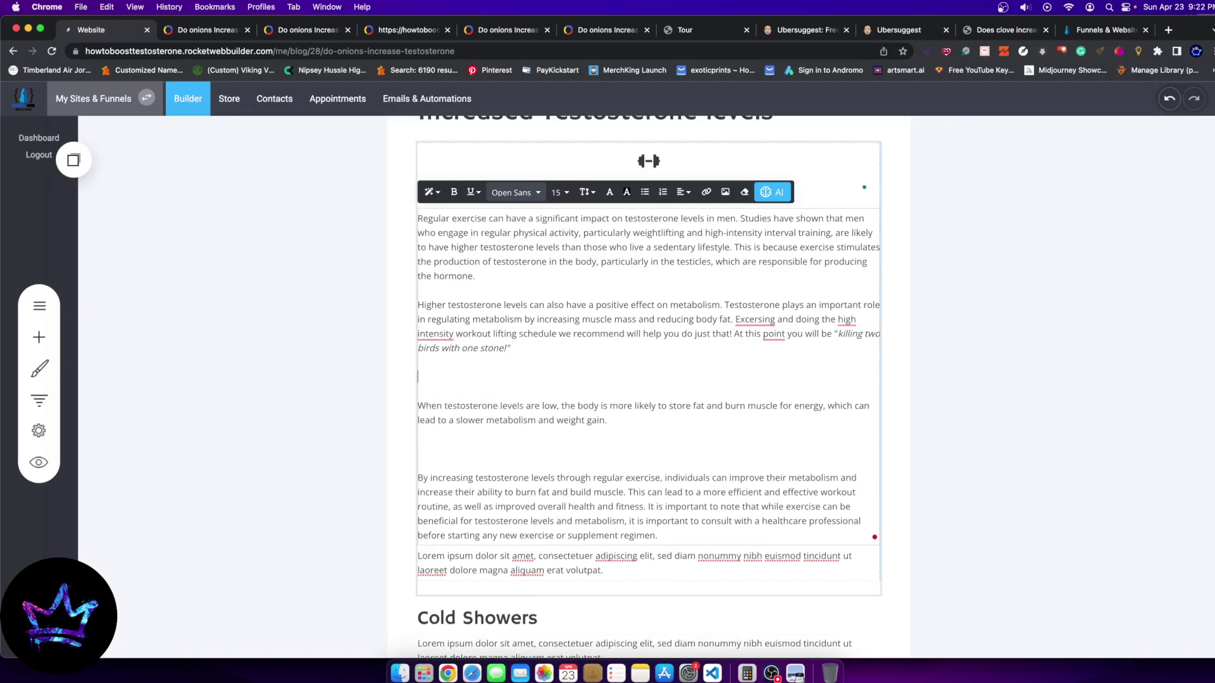
text(Let me Explain:)
key(Return)
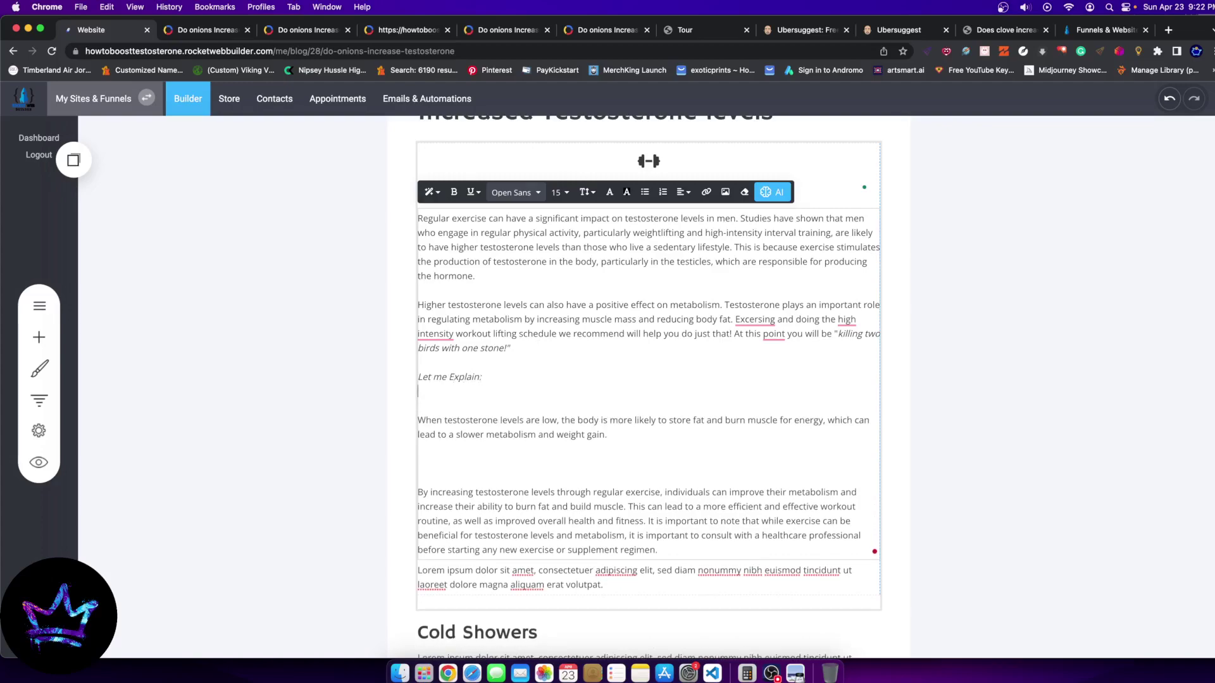
text(When you workout, your building muscle)
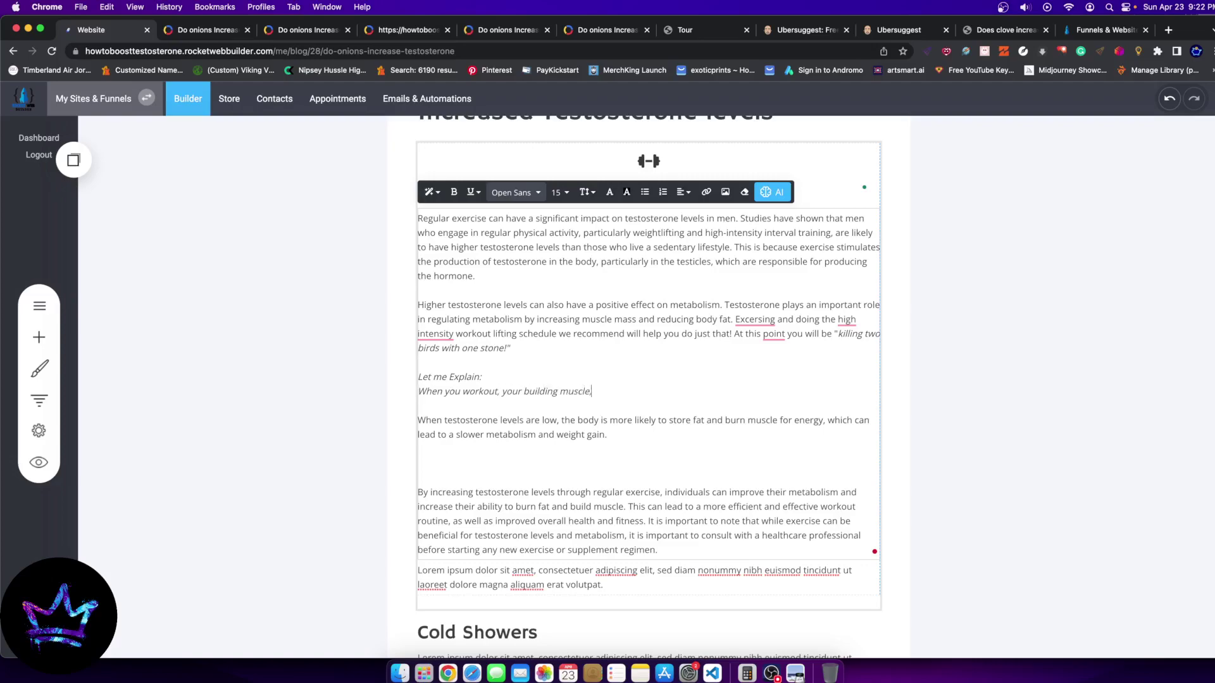
text(, when you build muscle you burn fat)
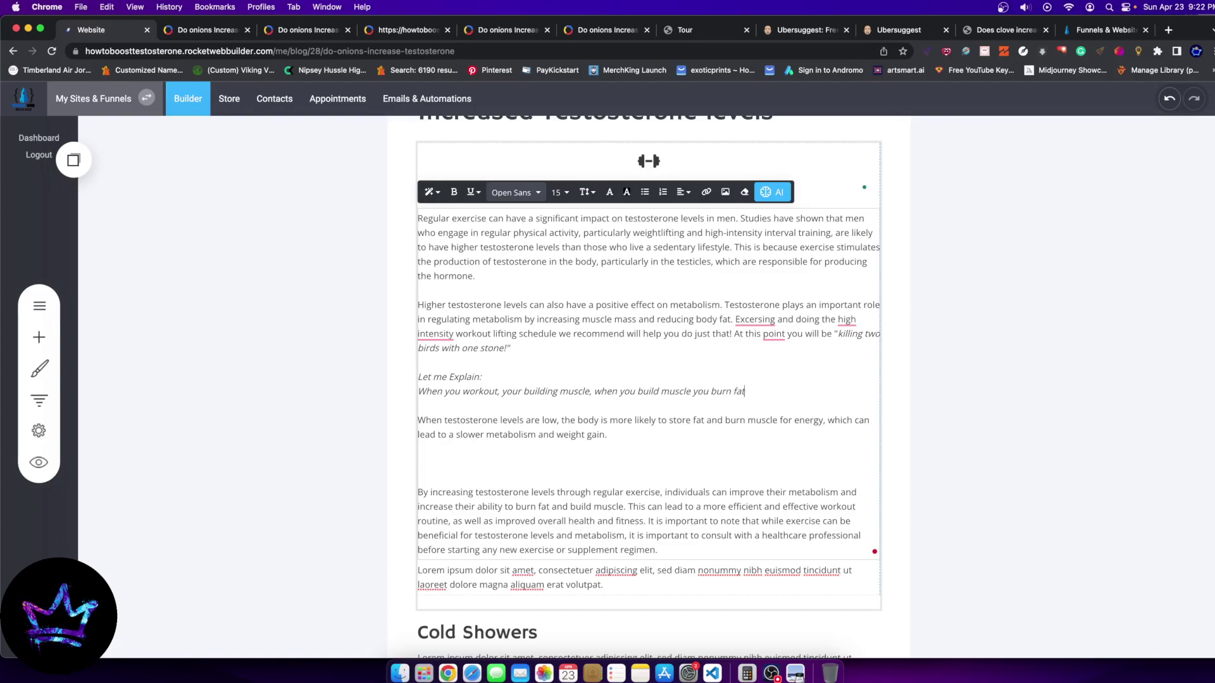
Continue the explanation with "and your metabolism gradually increases. This leads a healthier stronger body, which is exactly what a higher testosterone level provides for you!"
text(, and your metabolism gradually incre)
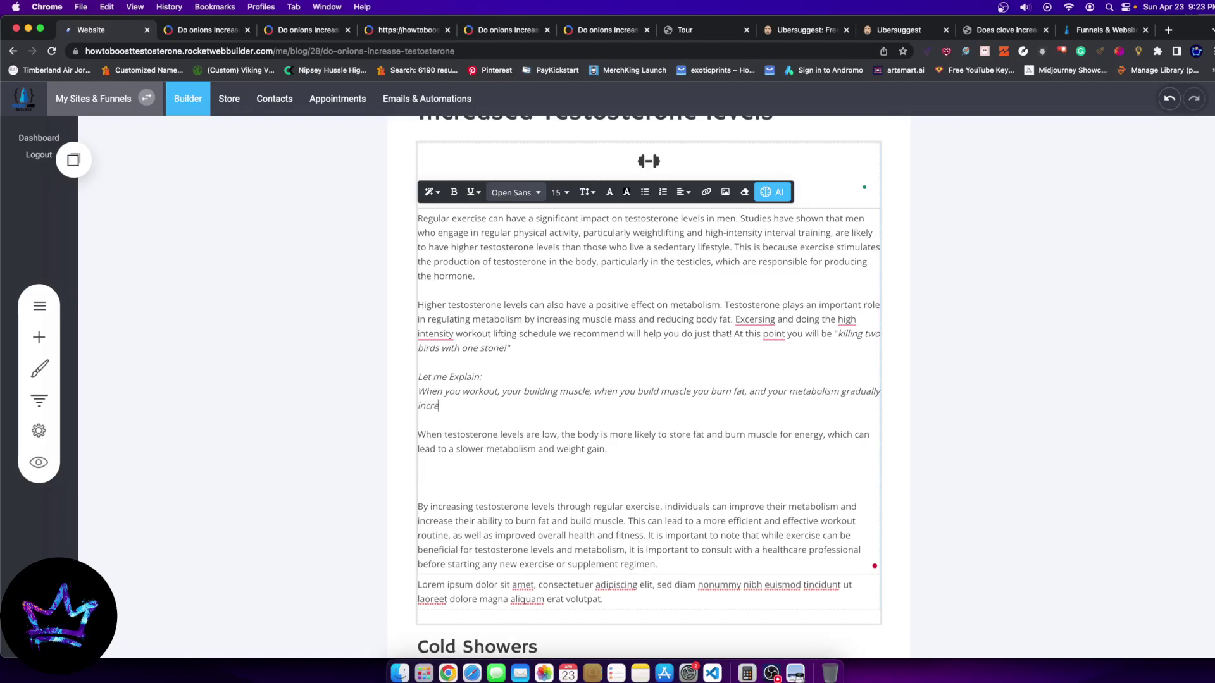
text(ases. This leas)
key(BackSpace)
text(ds a healthe)
key(BackSpace)
key(BackSpace)
text(ier strong er)
key(BackSpace)
key(BackSpace)
key(BackSpace)
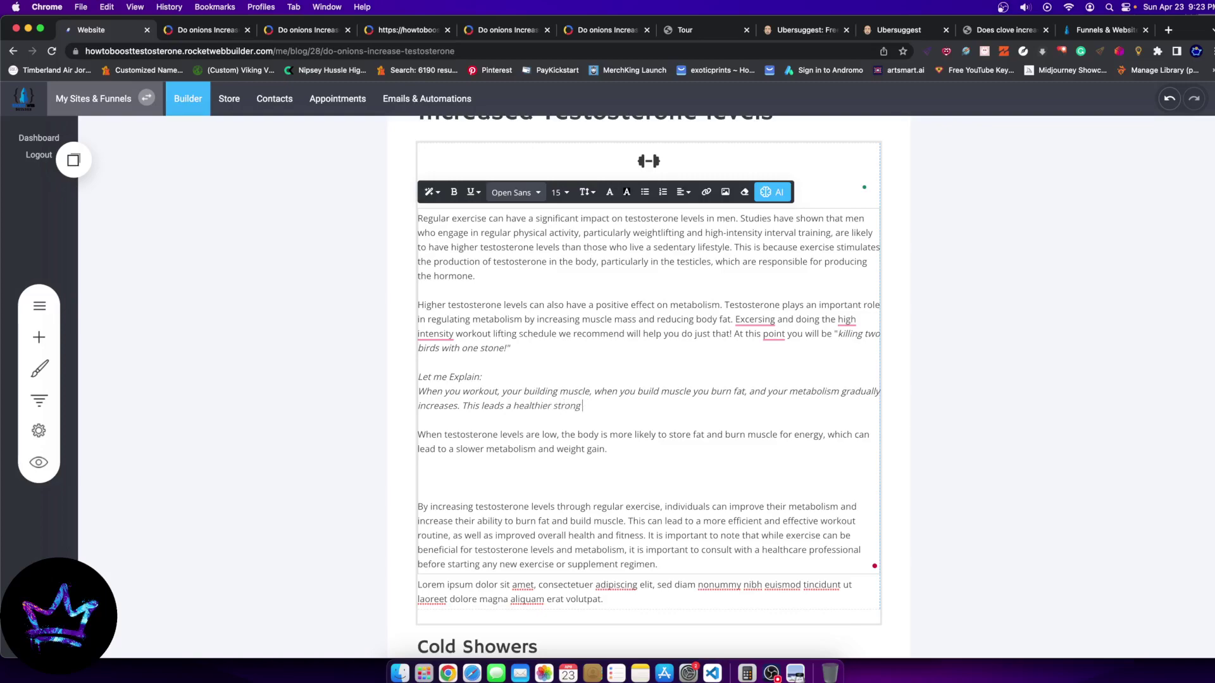
text(er )
text(body, which)
text( is exactly)
text( why)
key(BackSpace)
key(BackSpace)
text(hat a)
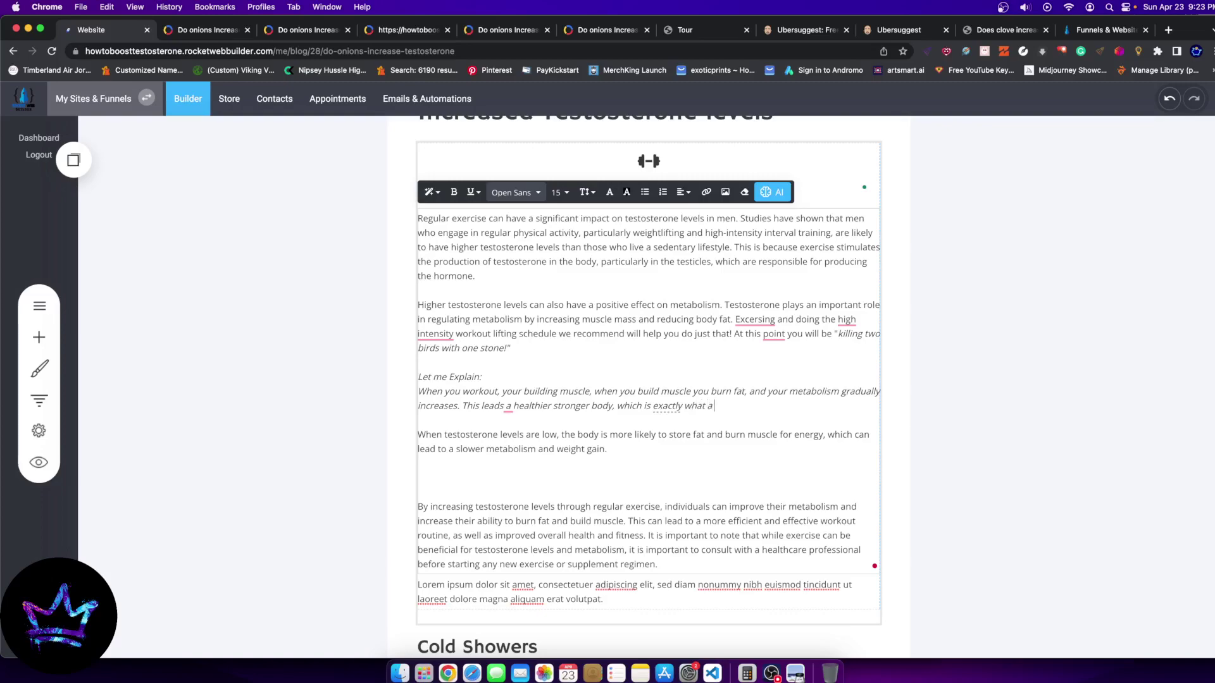
text( higher testosterone level provides)
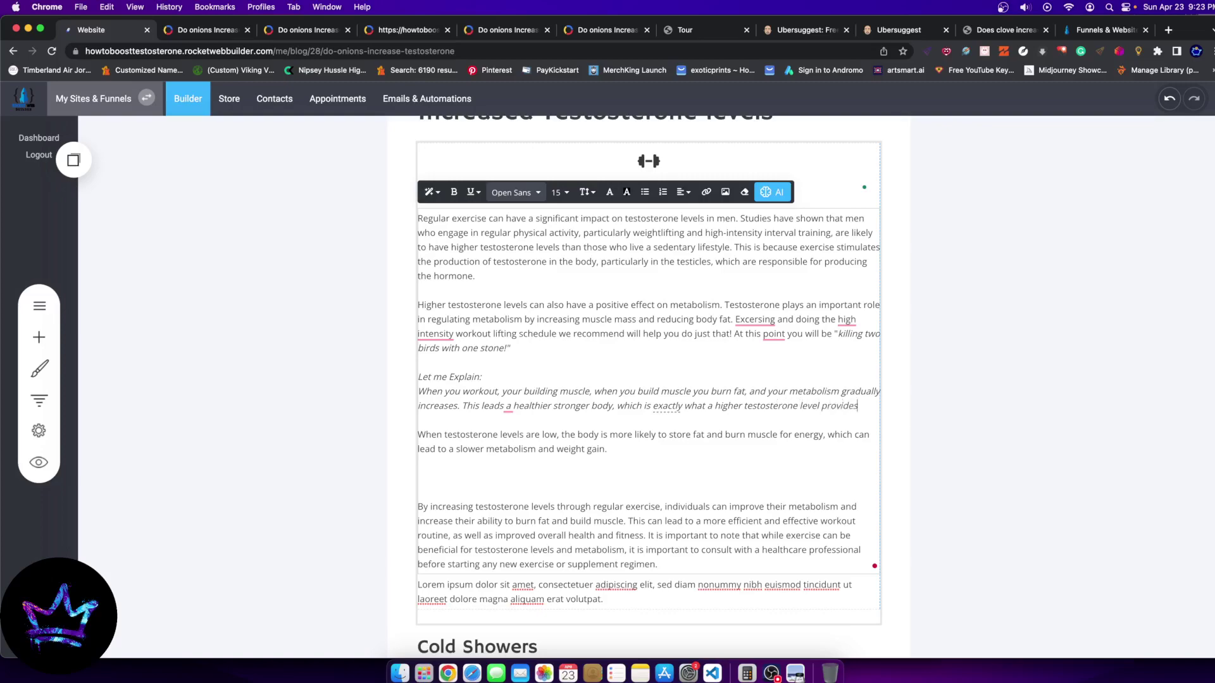
text( for you!)
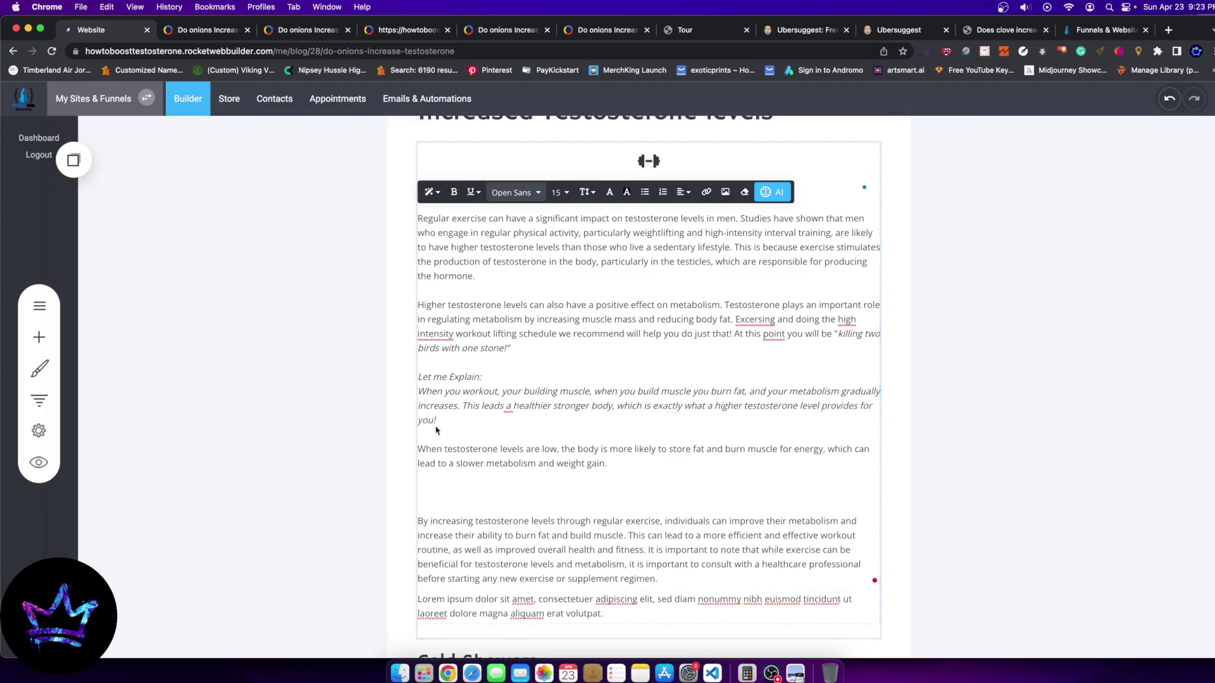
key(Return)
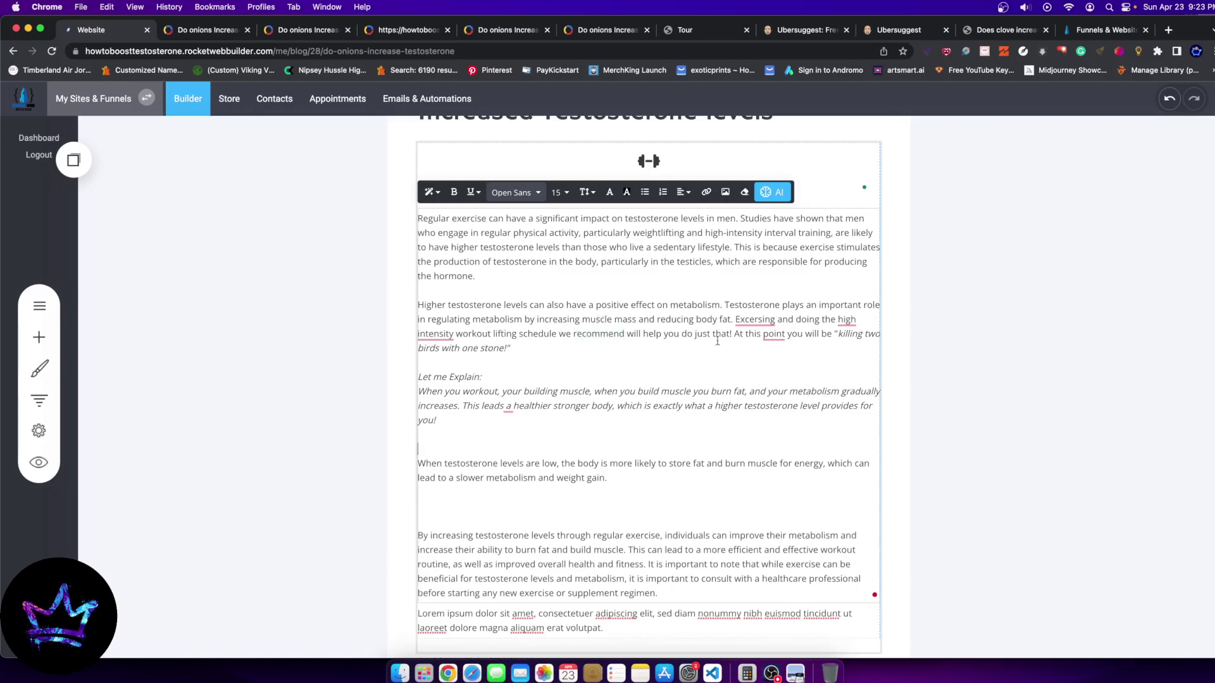
click(472, 334)
drag(625, 333, 494, 334)
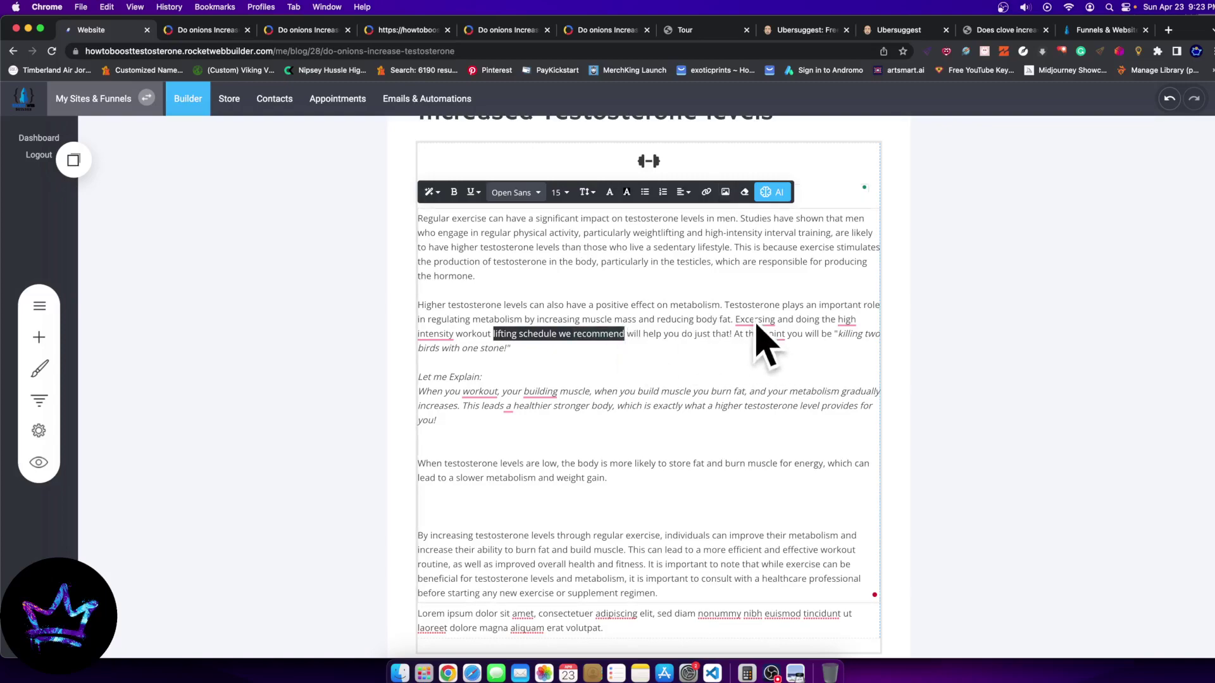
click(888, 434)
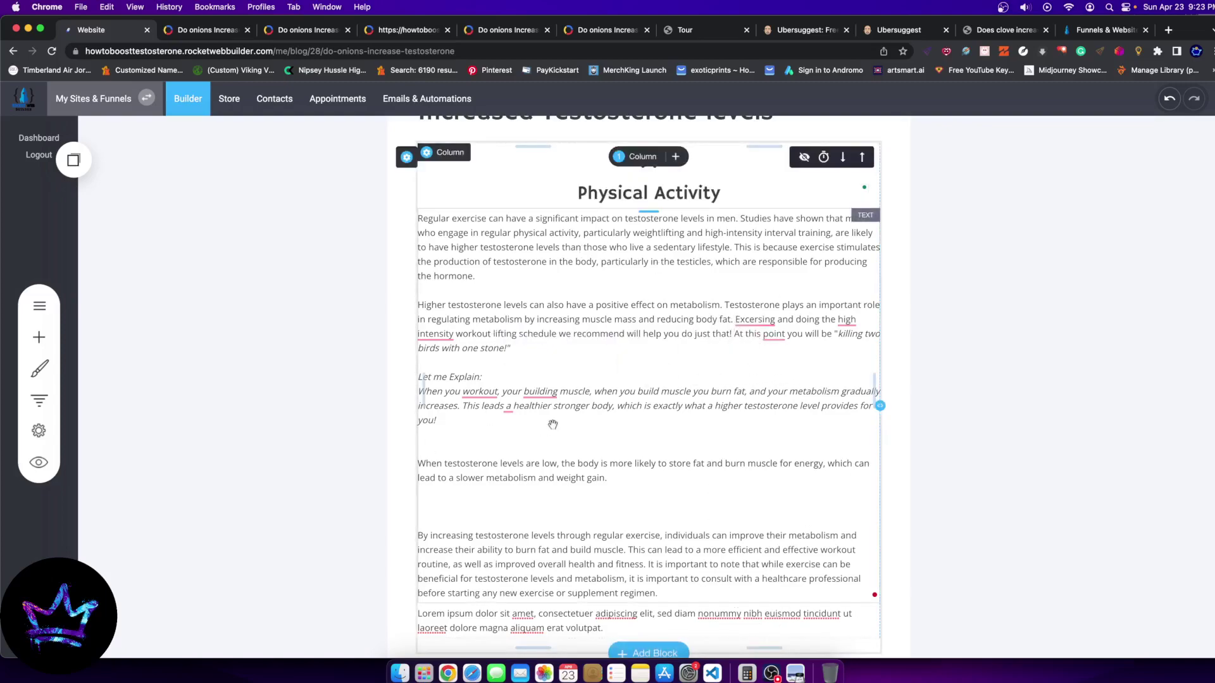
Update the onions post and create a new post from the blog list
scroll(553, 420, up, 20)
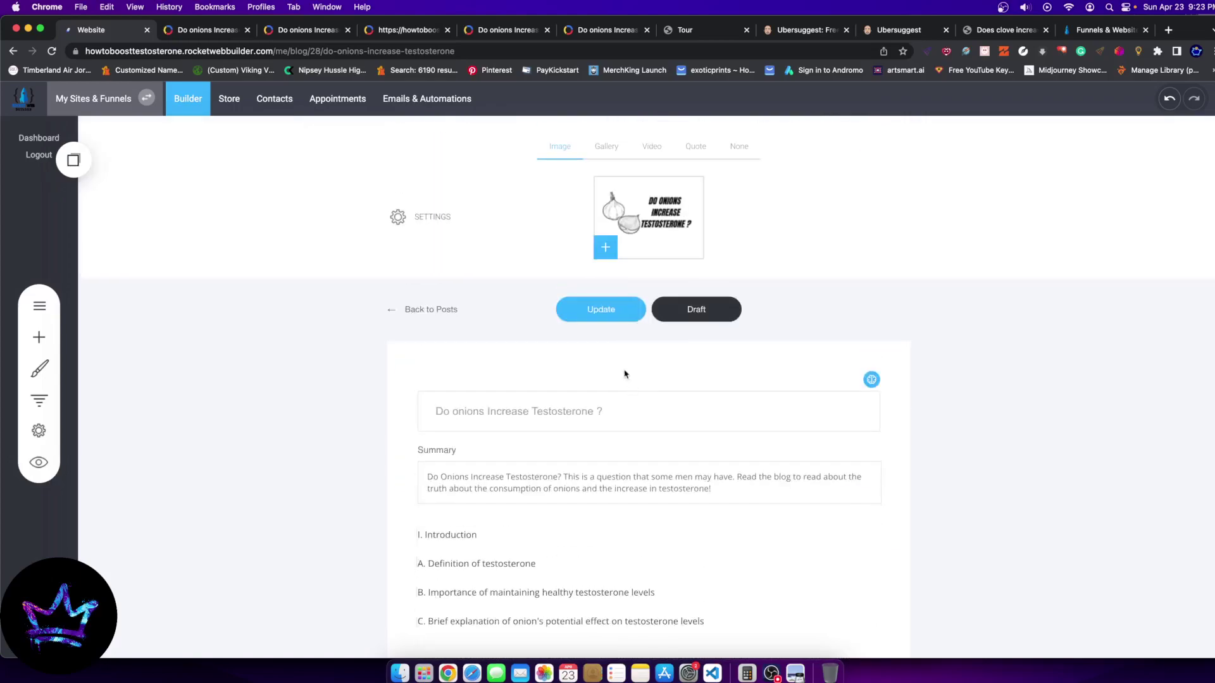
click(617, 314)
click(410, 311)
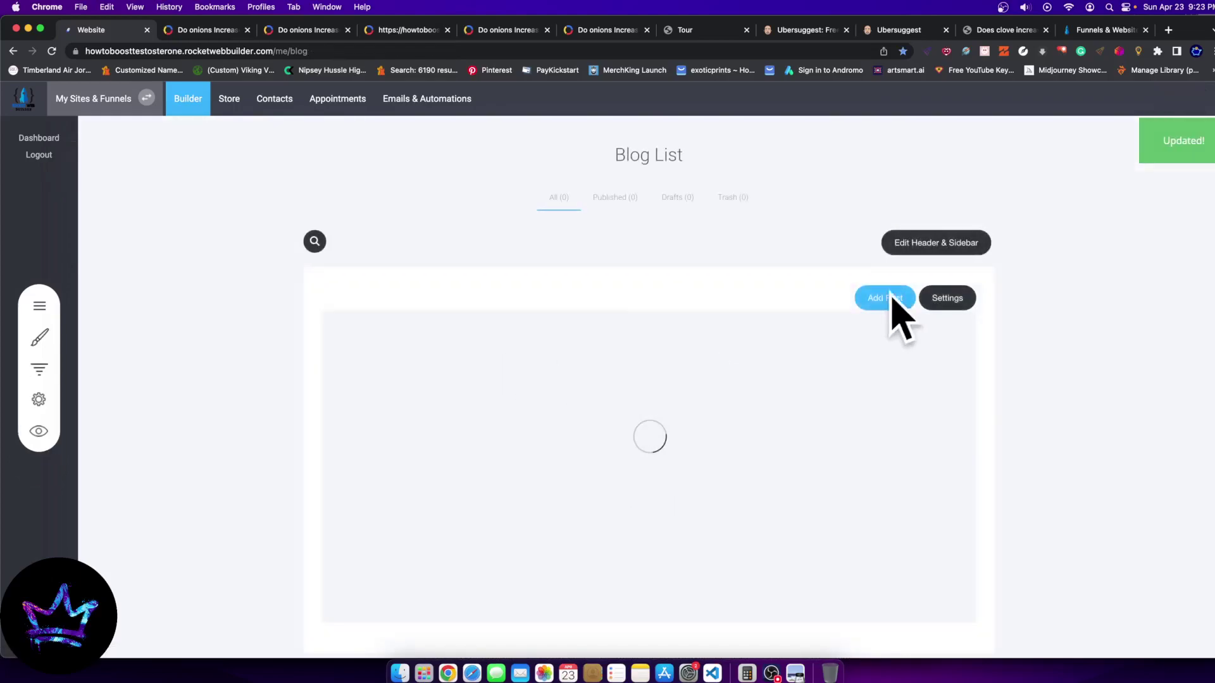
click(884, 301)
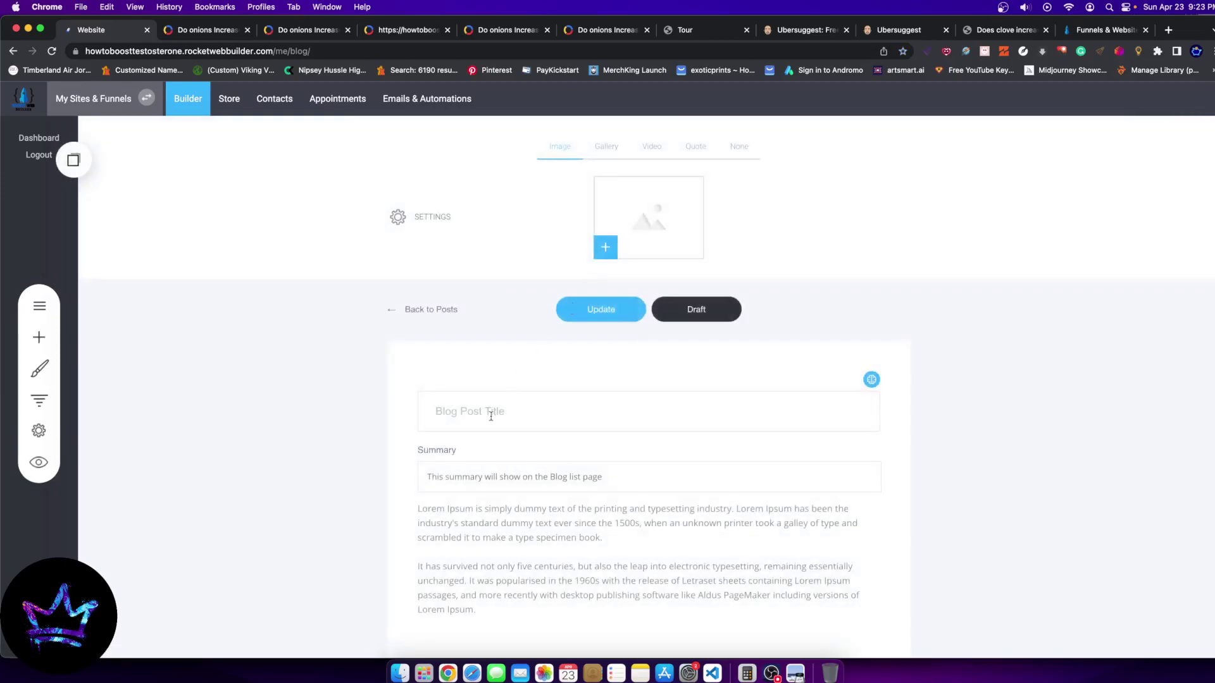
Title the new blog post "A Perfect beginners Lifting Routine"
click(492, 413)
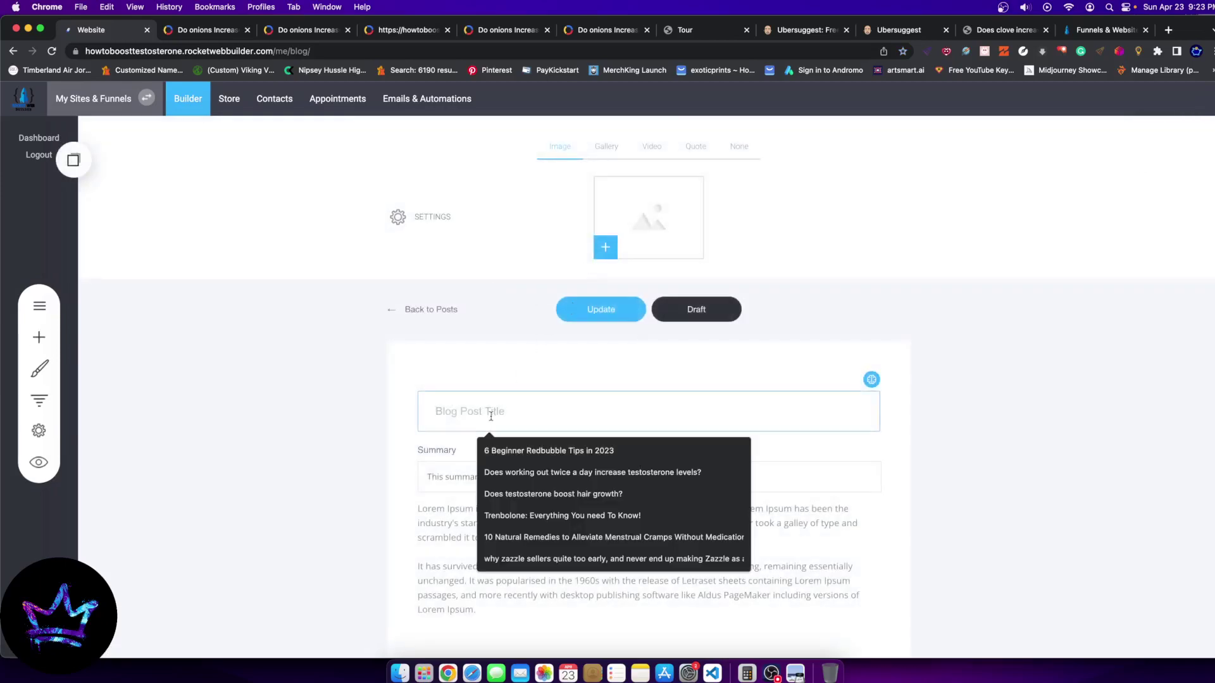
text(A Perfe)
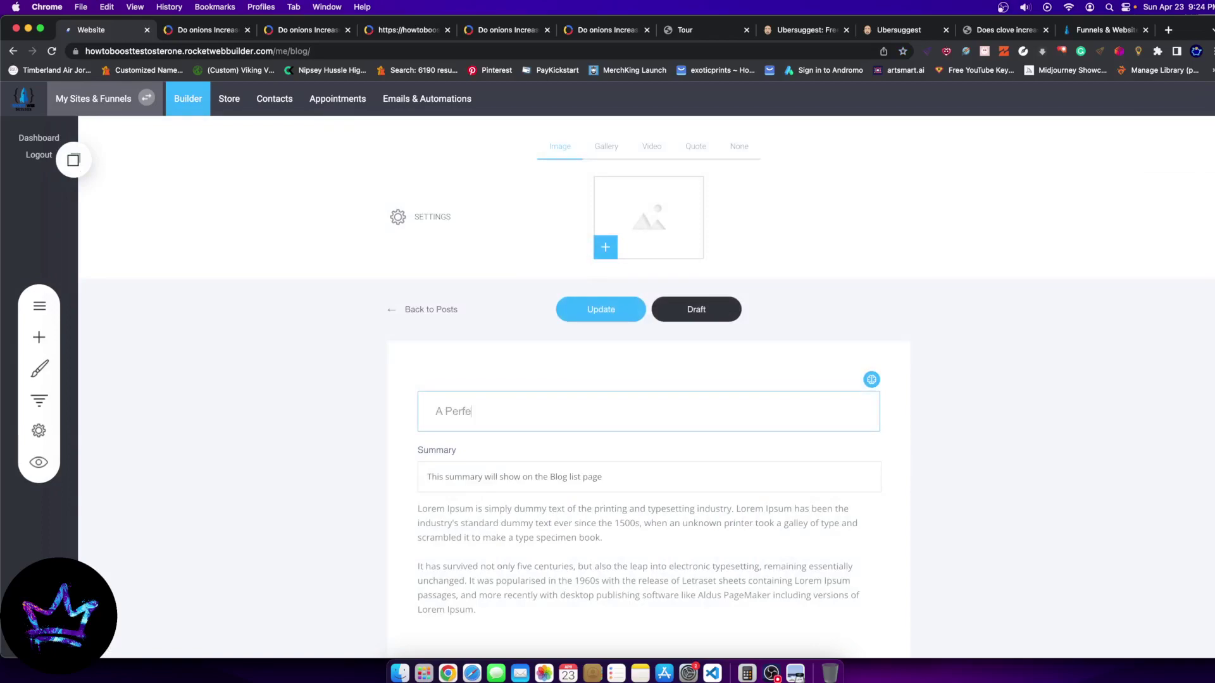
text(ct beginner)
text(s Wokrout)
key(BackSpace)
key(BackSpace)
key(BackSpace)
key(BackSpace)
key(BackSpace)
key(BackSpace)
key(BackSpace)
key(BackSpace)
text(Lifting Routine)
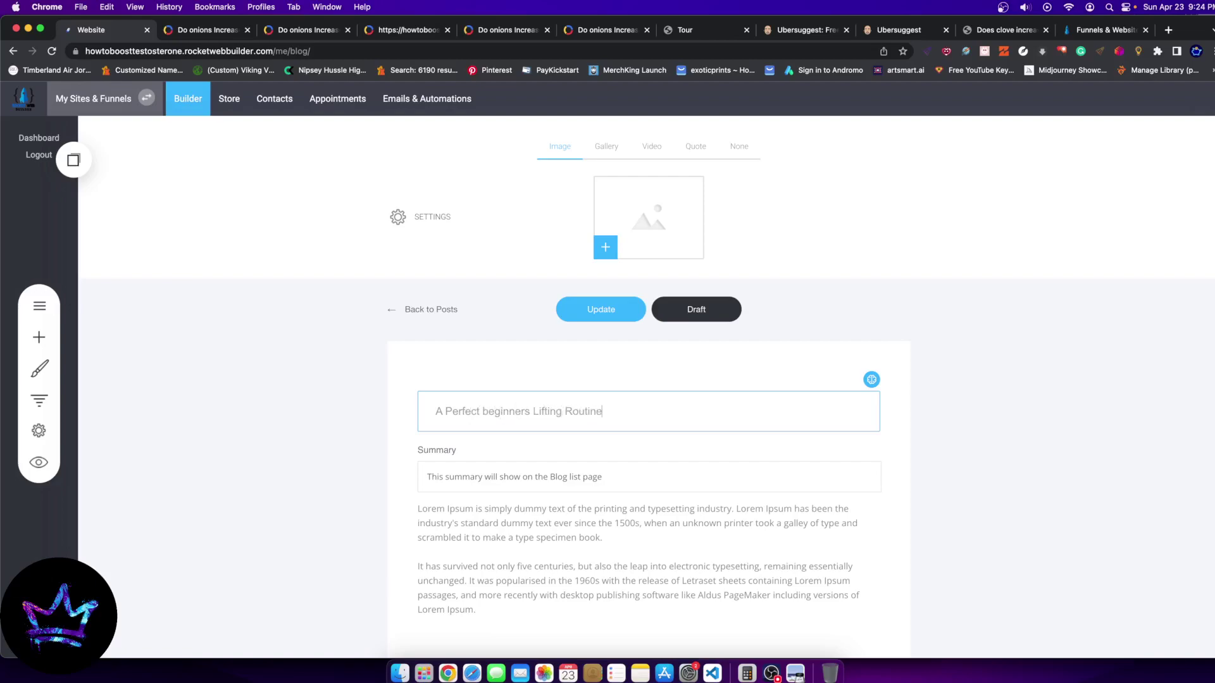
Delete all the placeholder Lorem Ipsum text from the new post's body
click(544, 608)
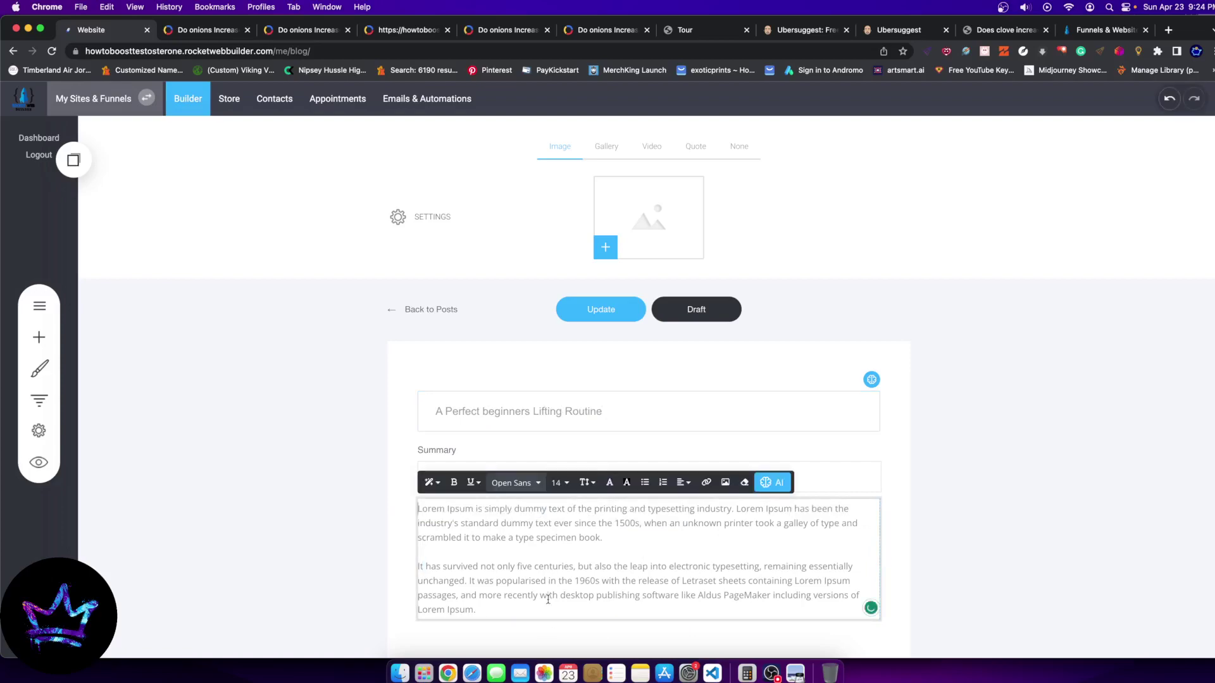
drag(544, 610, 393, 490)
key(BackSpace)
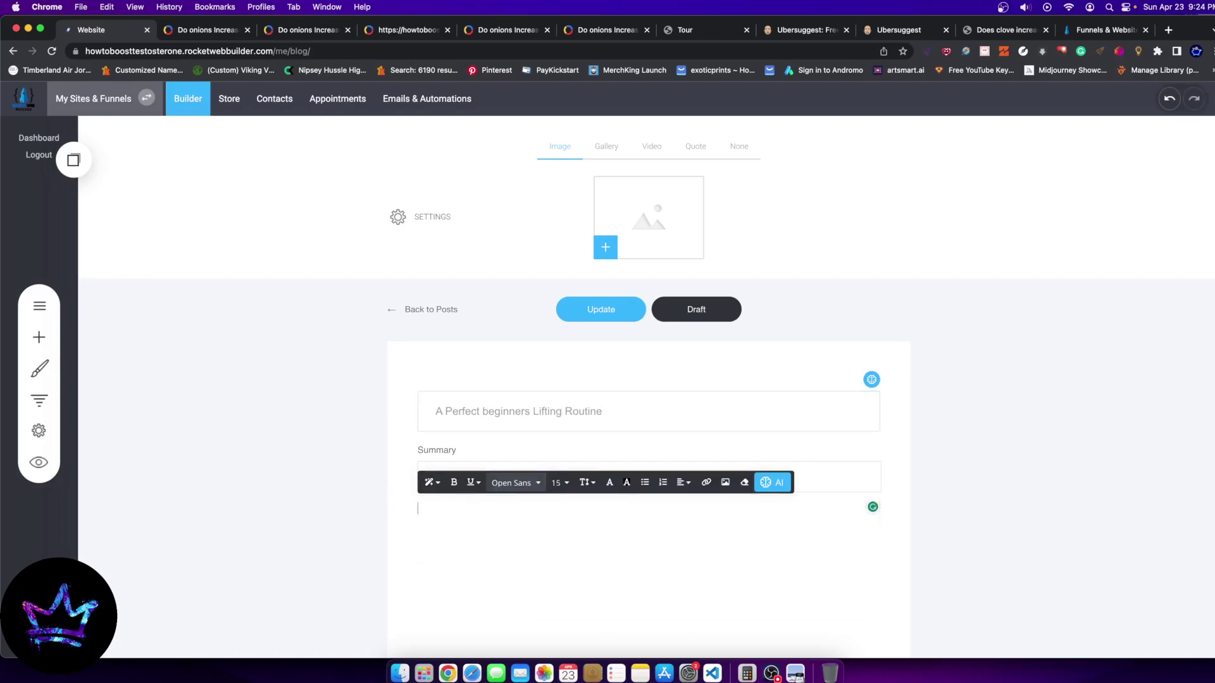
Start an AI text-generation prompt for the empty body with "Create for me a 7 day workout schedule", correcting the spelling of "schedule"
click(777, 484)
click(767, 408)
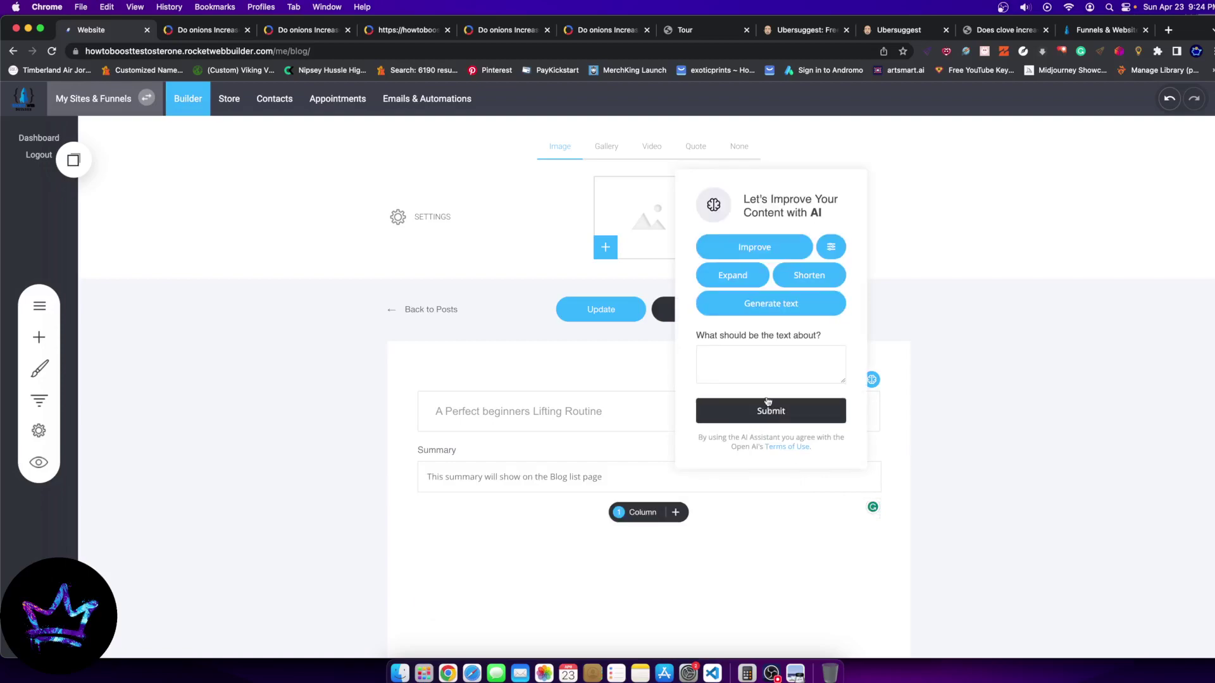
click(759, 358)
text(Create for)
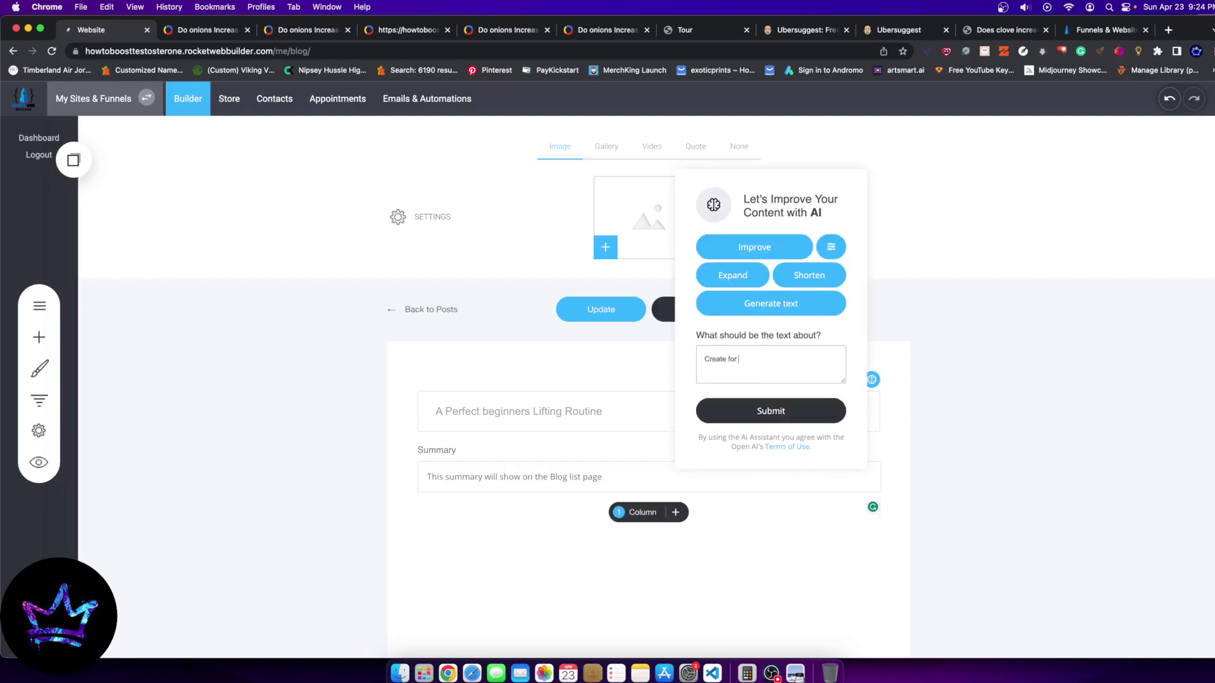
text( me a 7 day workout sche)
key(BackSpace)
text(dueel)
right_click(817, 358)
click(847, 364)
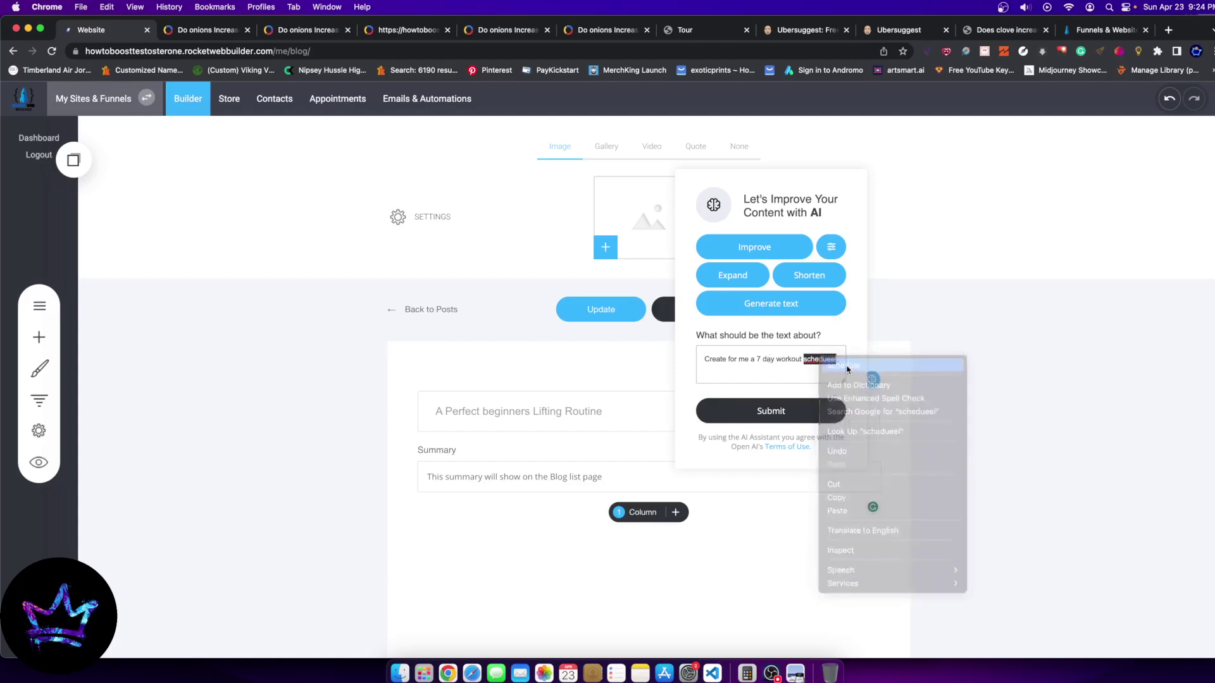
Complete the prompt with "for high intensity weight lifting. bodybuilding workout split, include details of sets, reps, etc." and submit it
text(for high )
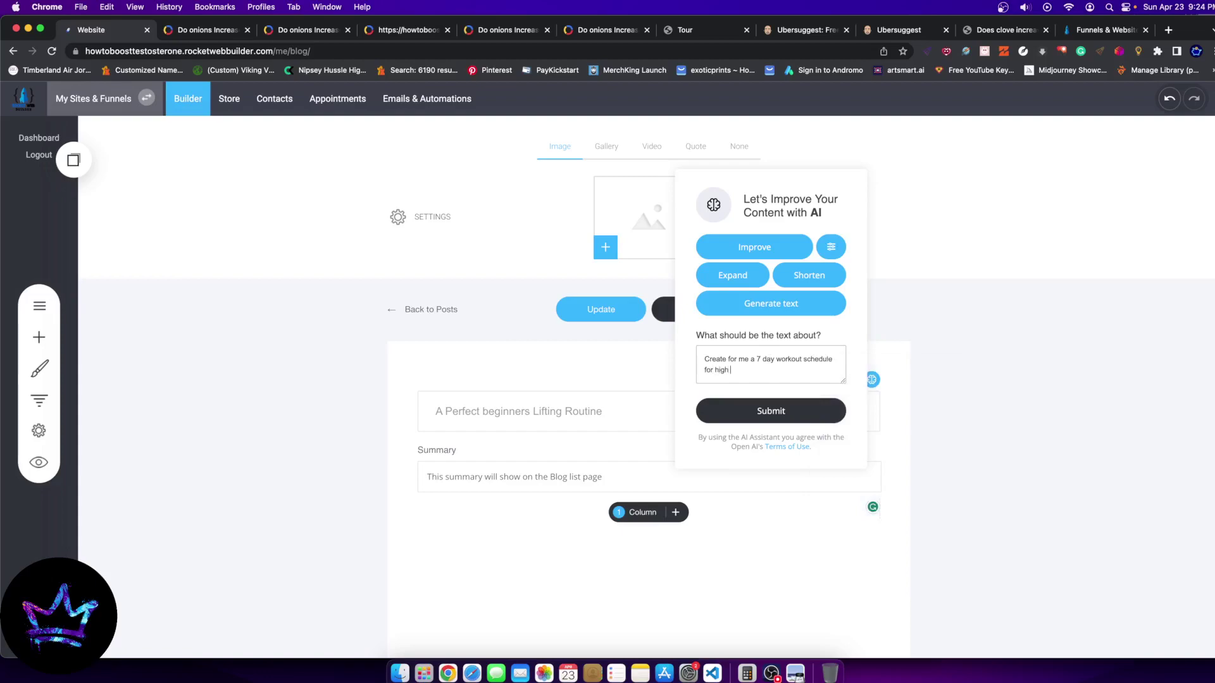
text(intensity weight lifting. bodybuilding wokrout)
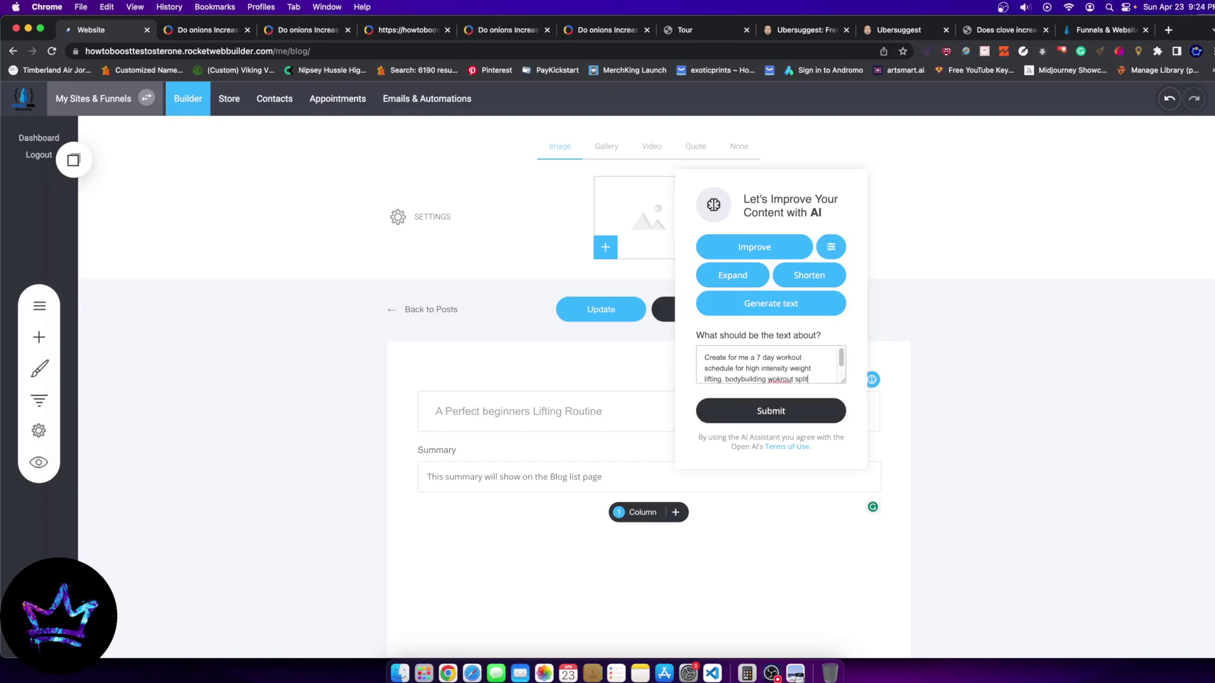
text( split, include de)
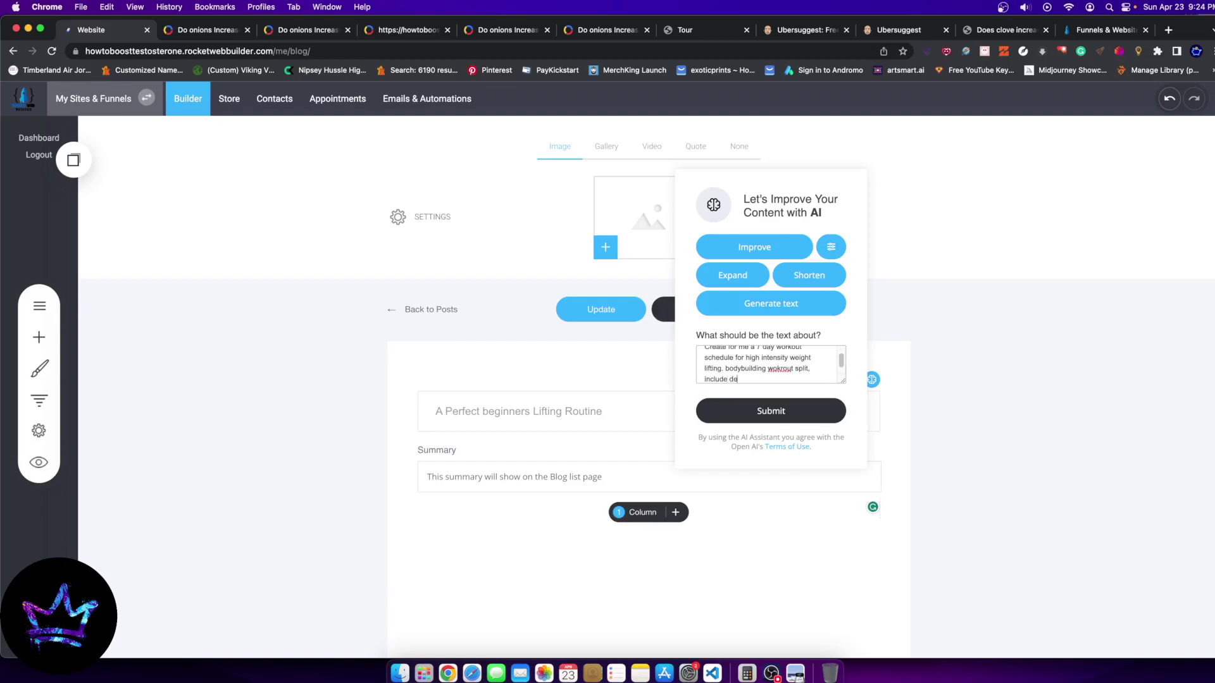
text(tails of sels, reps, etc.)
right_click(782, 368)
click(841, 375)
click(771, 412)
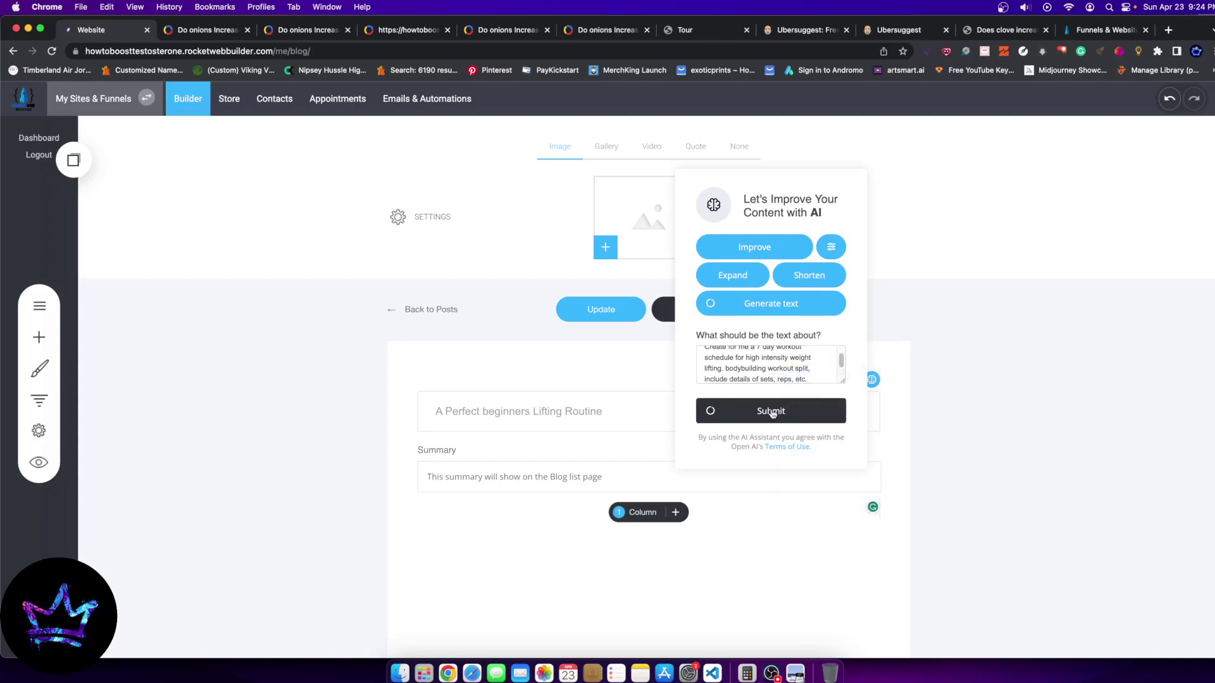
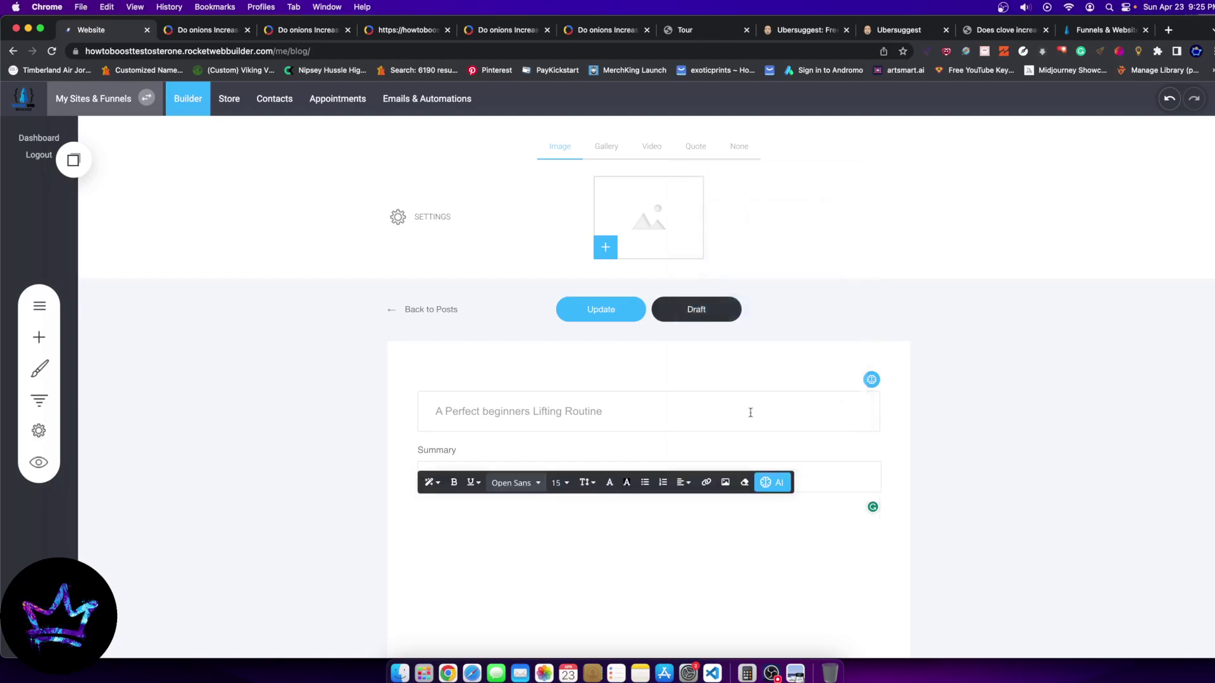
Fill the post's empty body with the filler text "wedfqwdwefwf" and open an AI text-generation prompt for it
scroll(633, 443, down, 2)
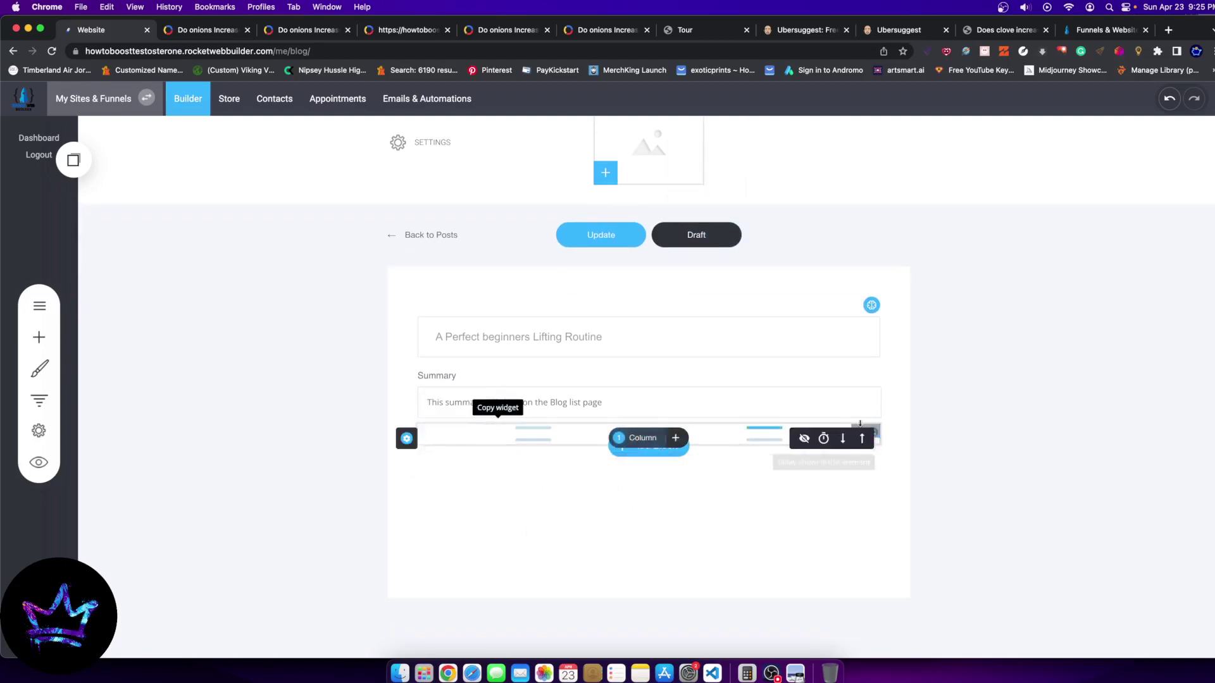
click(554, 434)
text(wedfqwdwefwf)
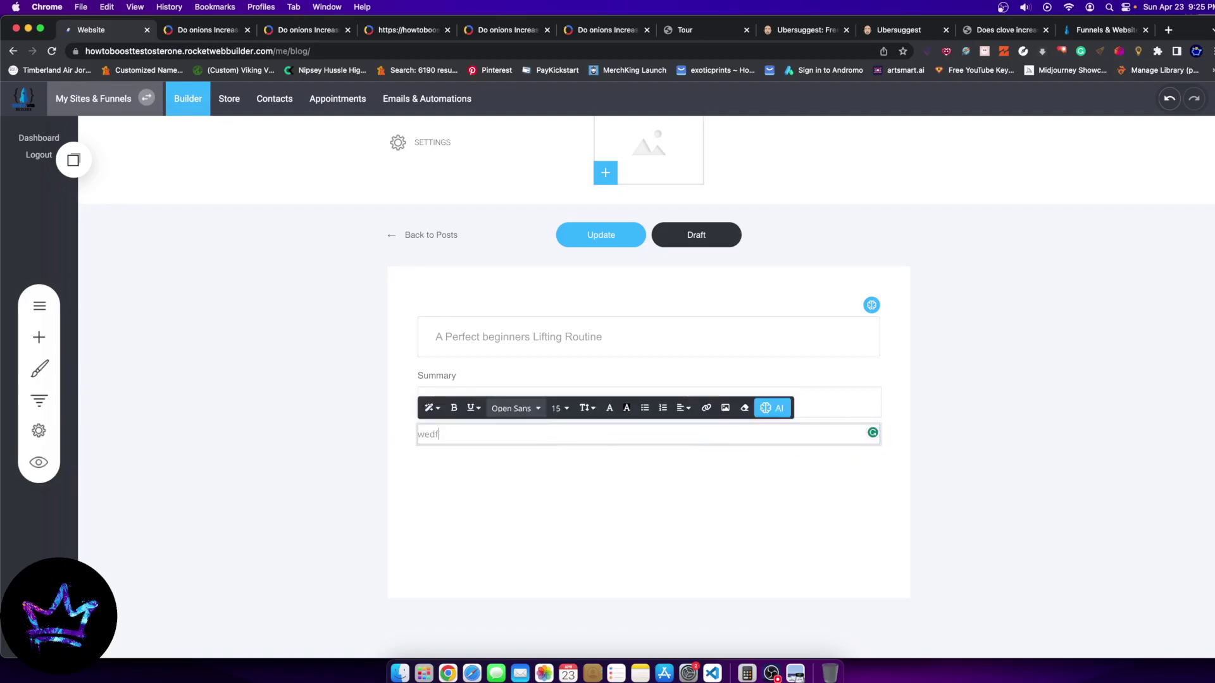
click(777, 411)
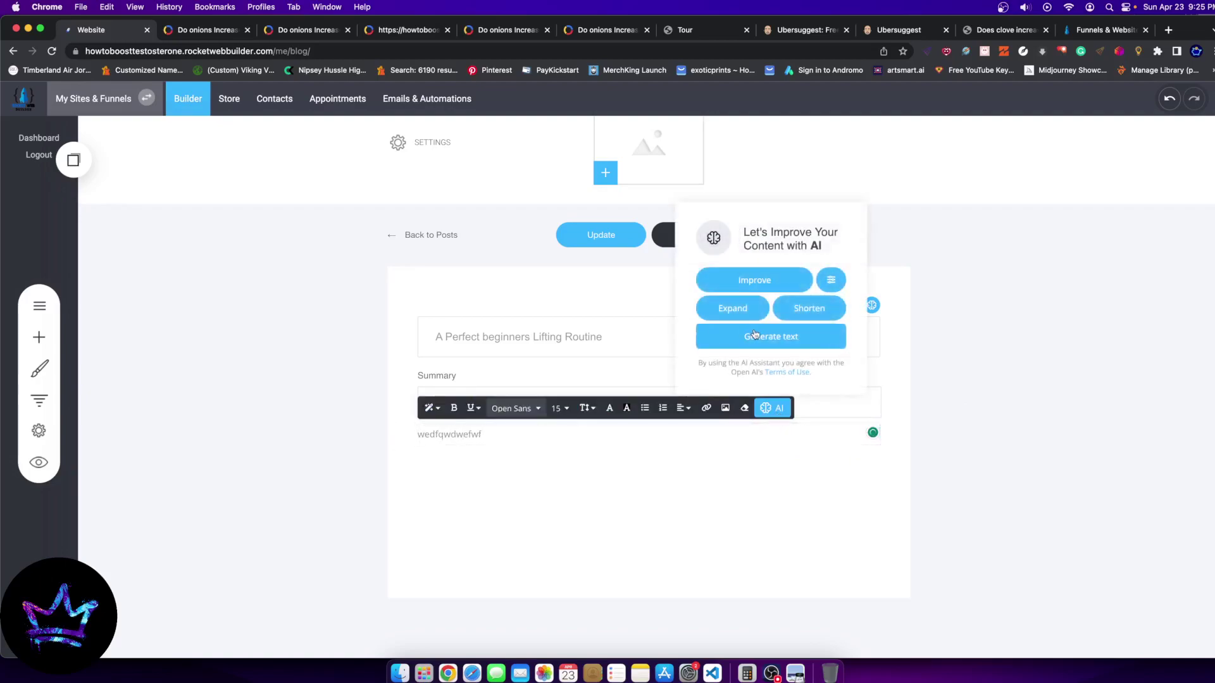
click(771, 336)
Write the AI prompt "write a full workout weight lfiting scheduele for me include sets and reps"
click(756, 295)
text(write a )
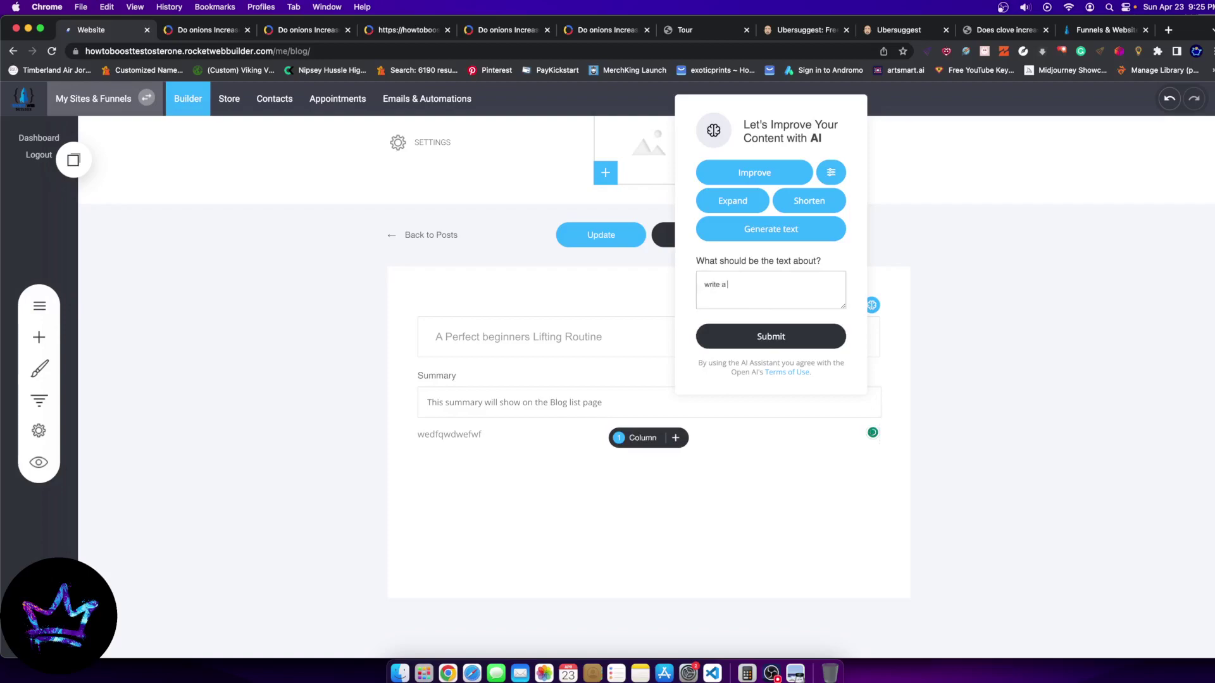
text(fukl)
text( workout)
text( weight lfiting schedu)
text(ele)
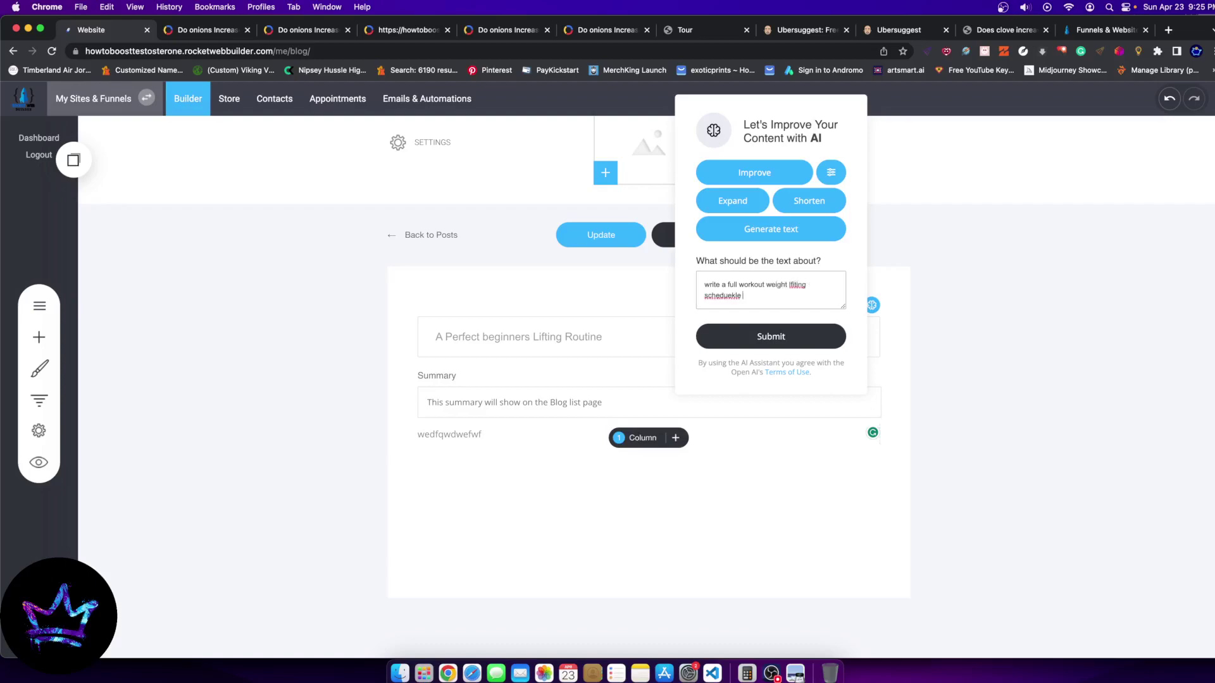
text( for me include sets and reps)
Correct the spelling of "lifting" and "schedule" in the AI prompt and submit it
right_click(793, 283)
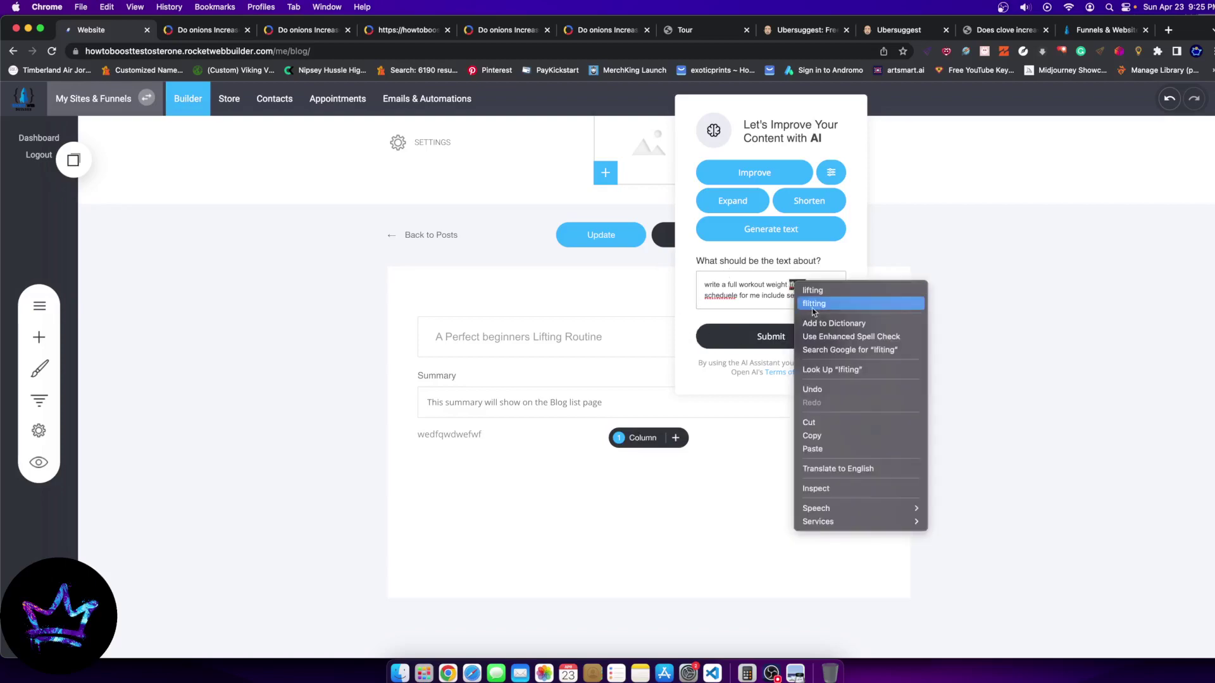
click(816, 286)
right_click(724, 300)
click(748, 305)
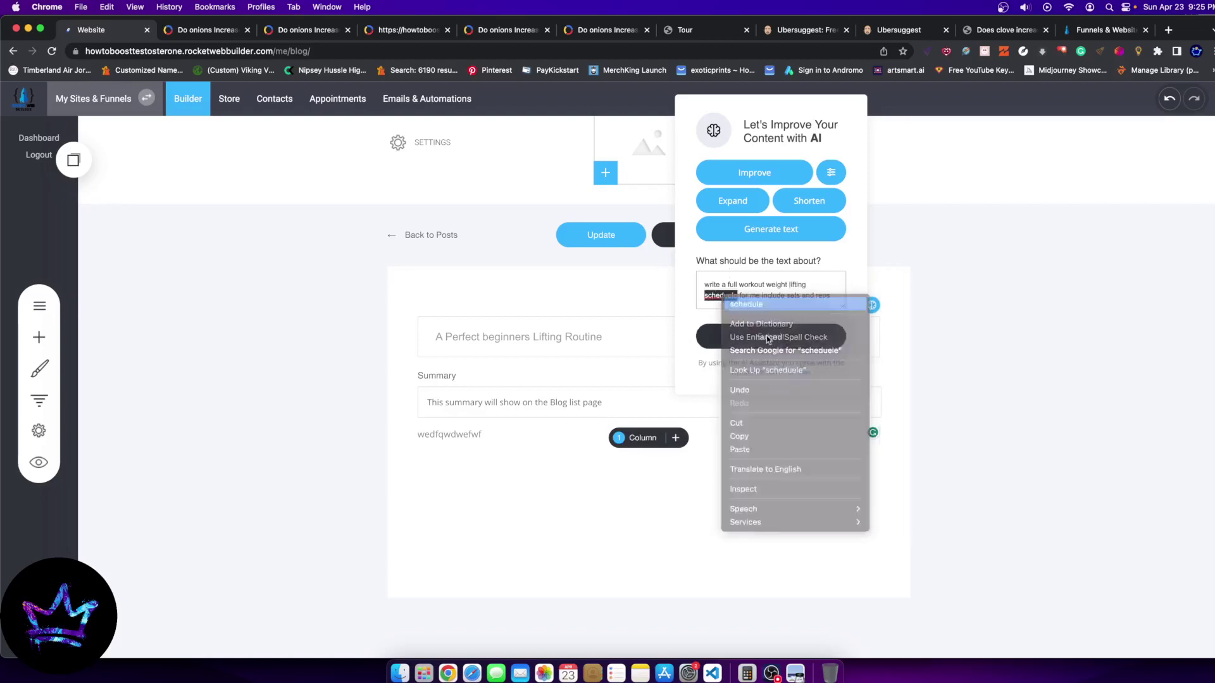
click(762, 339)
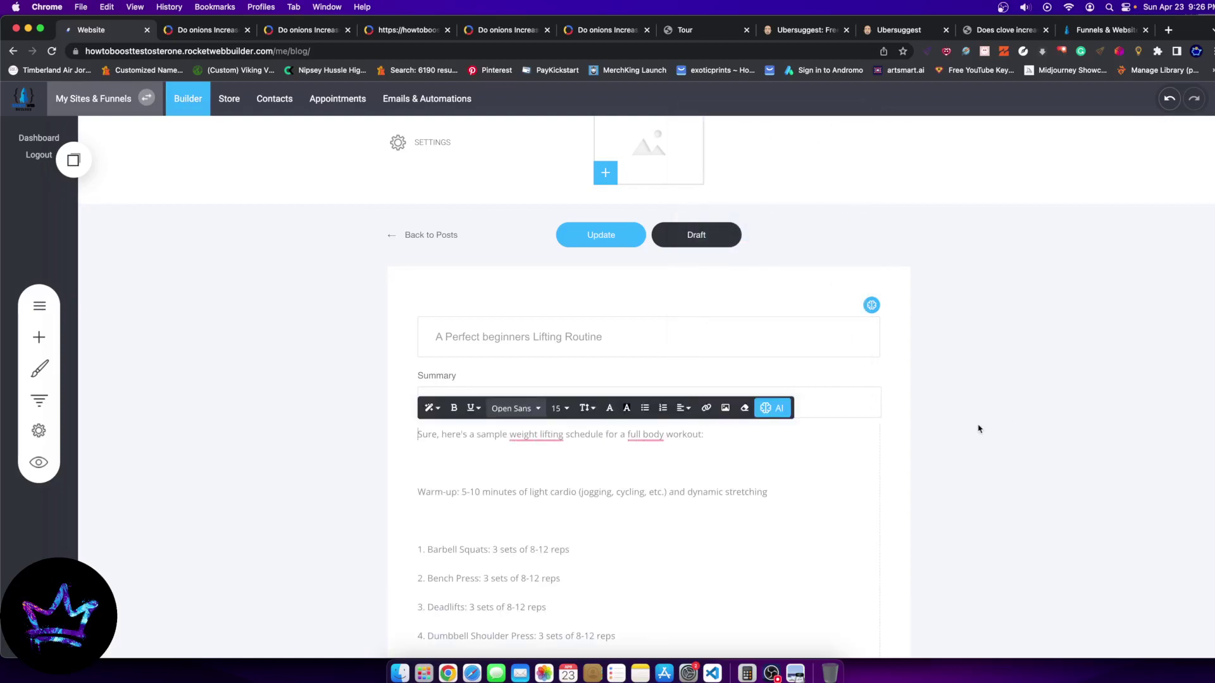
Review the generated workout text, including the warm-up, exercises with sets and reps, cool down and closing note
scroll(712, 457, down, 6)
scroll(510, 426, up, 4)
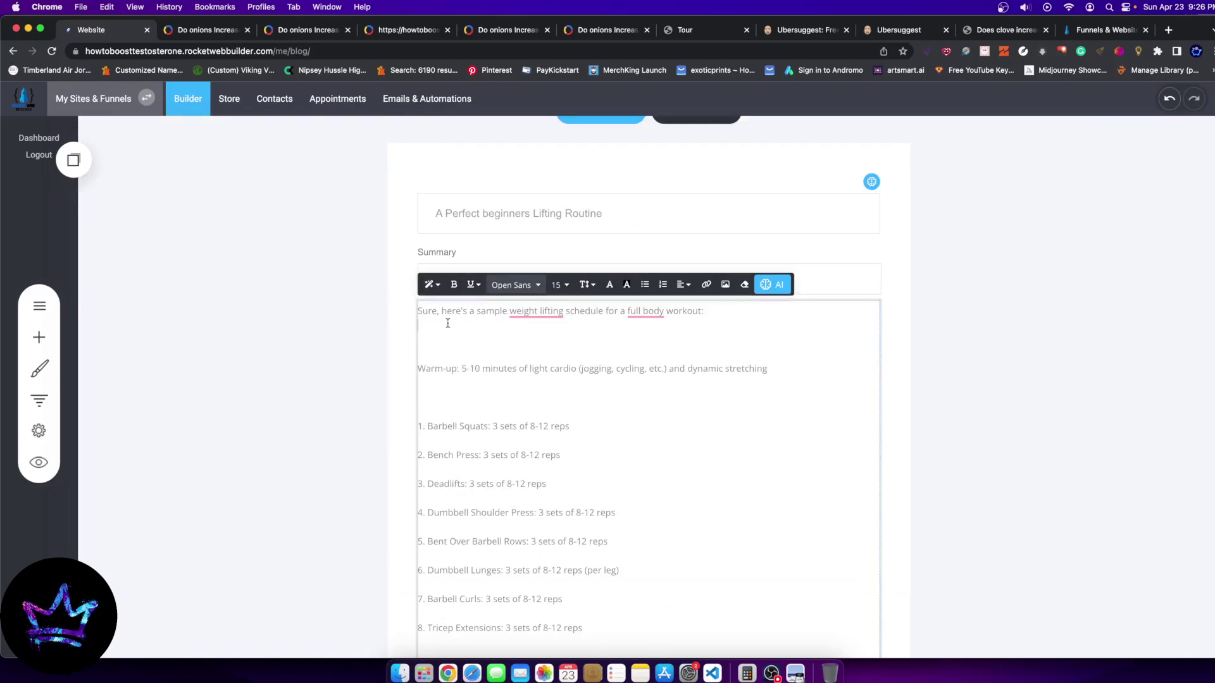
drag(435, 368, 778, 367)
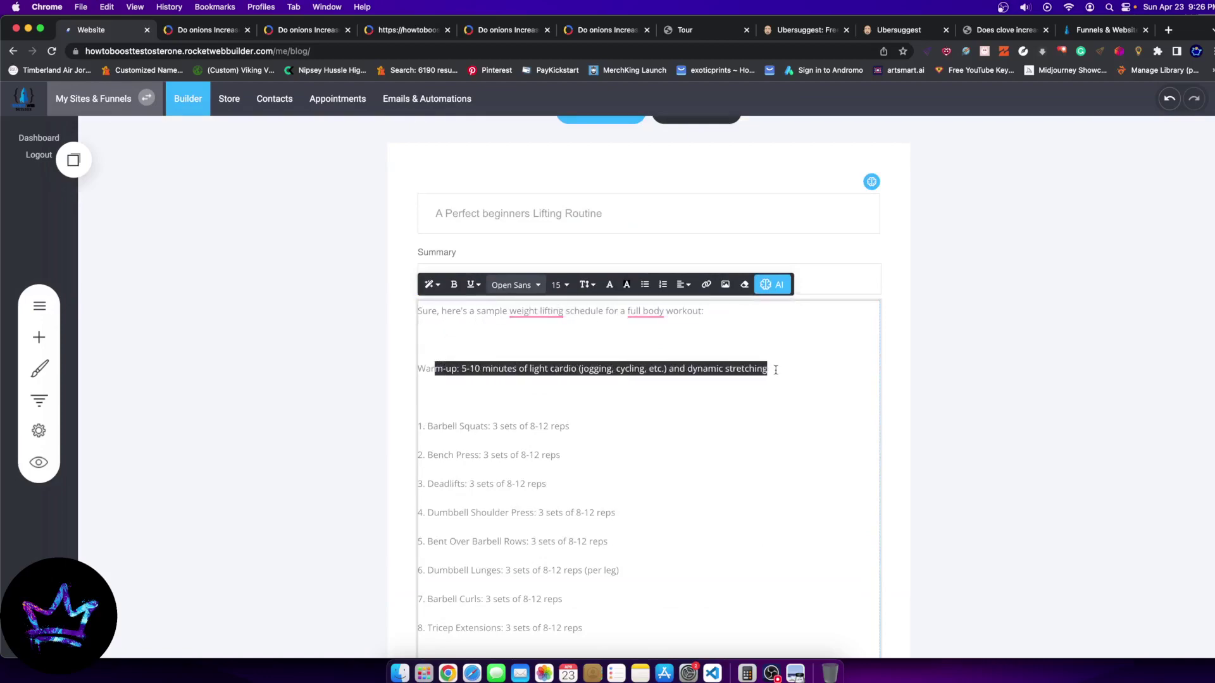
click(561, 391)
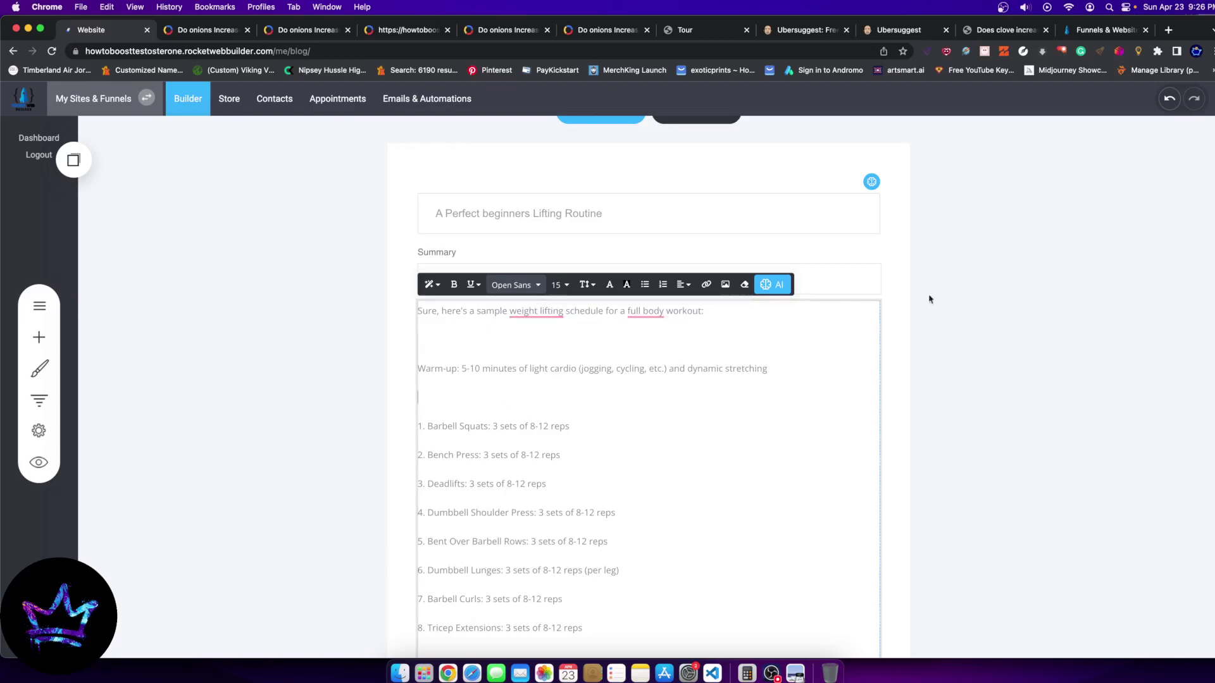
scroll(823, 303, down, 4)
scroll(507, 317, up, 2)
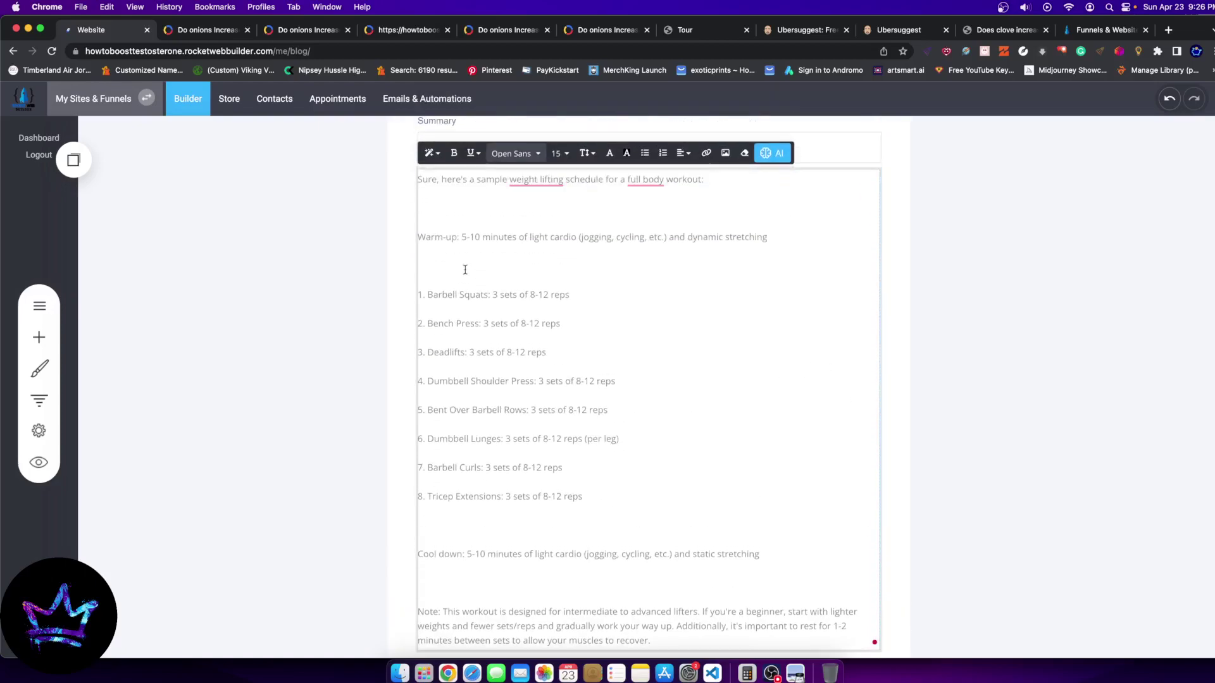
scroll(662, 341, up, 1)
scroll(705, 494, down, 3)
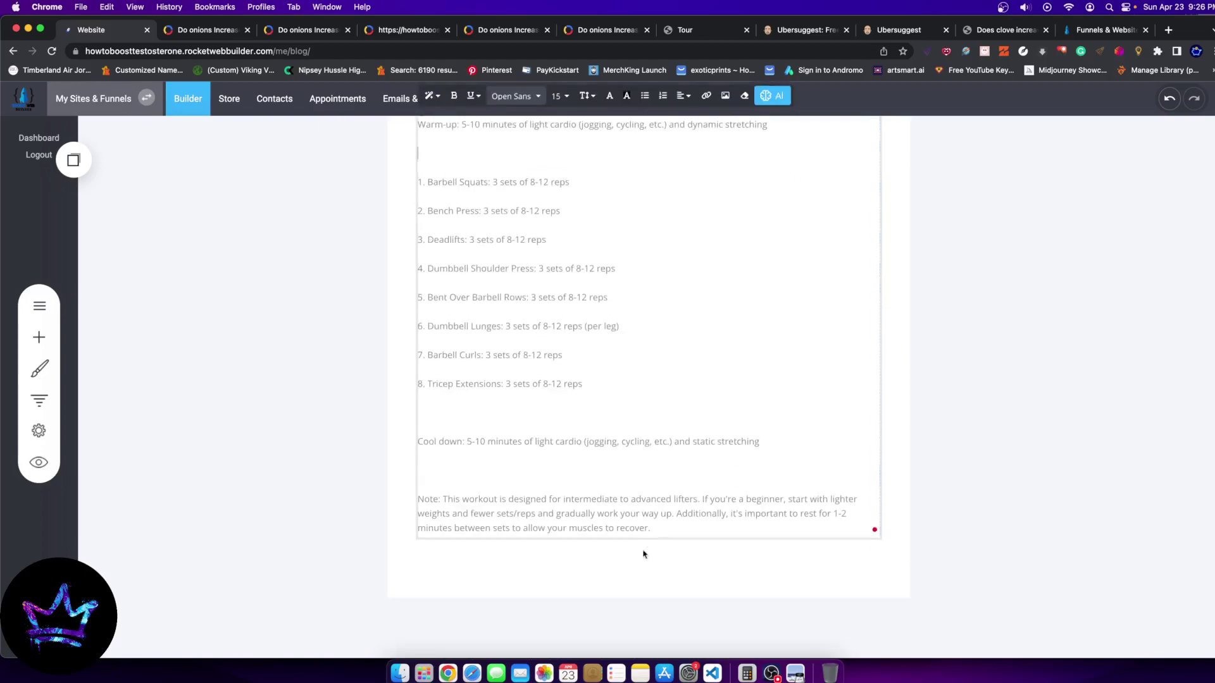
drag(476, 439, 516, 327)
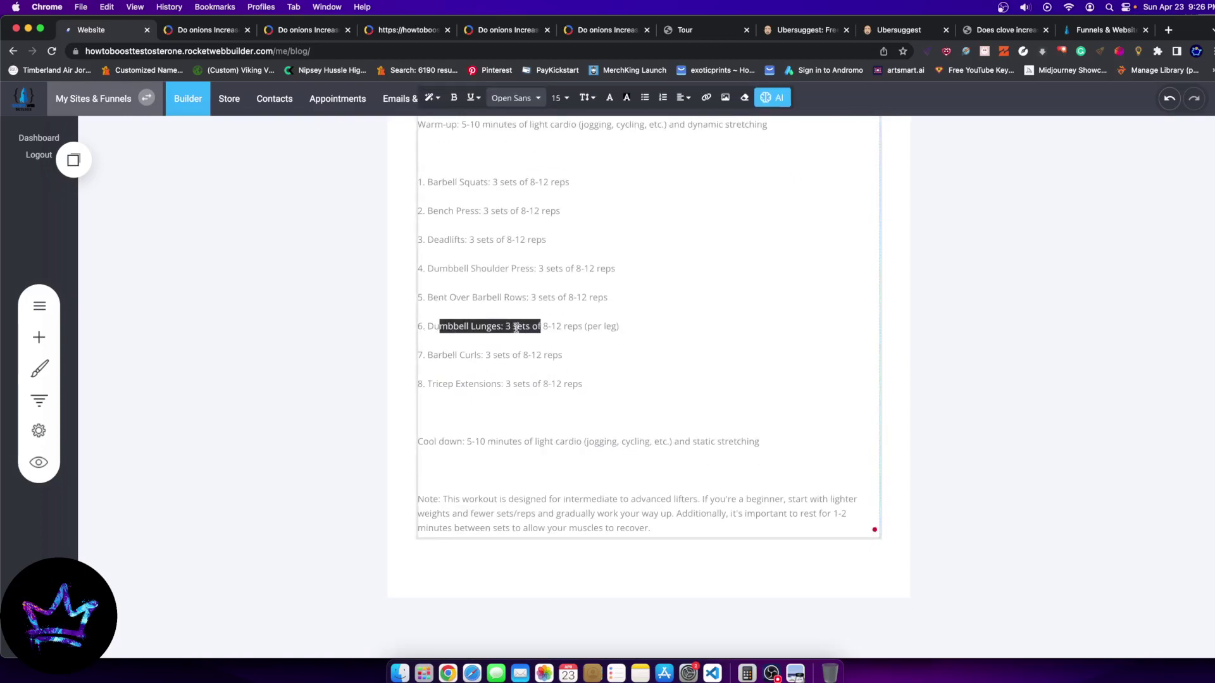
click(516, 328)
scroll(520, 351, up, 4)
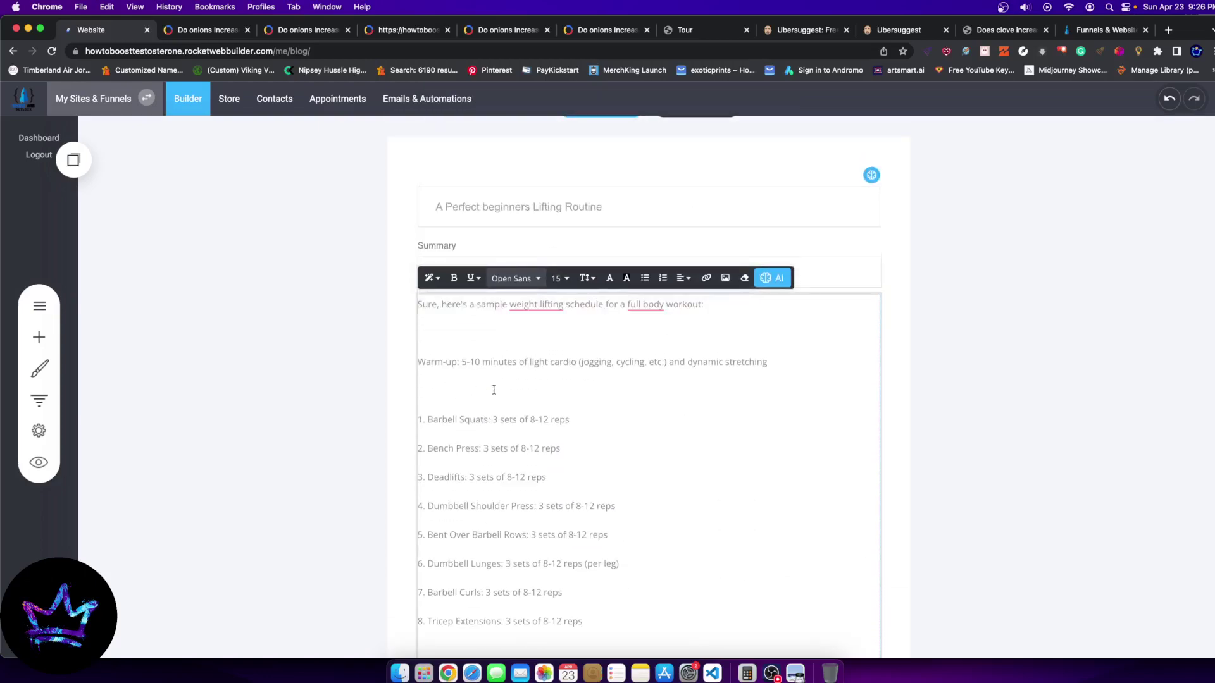
Insert "Full Body" before "Lifting Routine" in the post title
click(531, 207)
text(ull B)
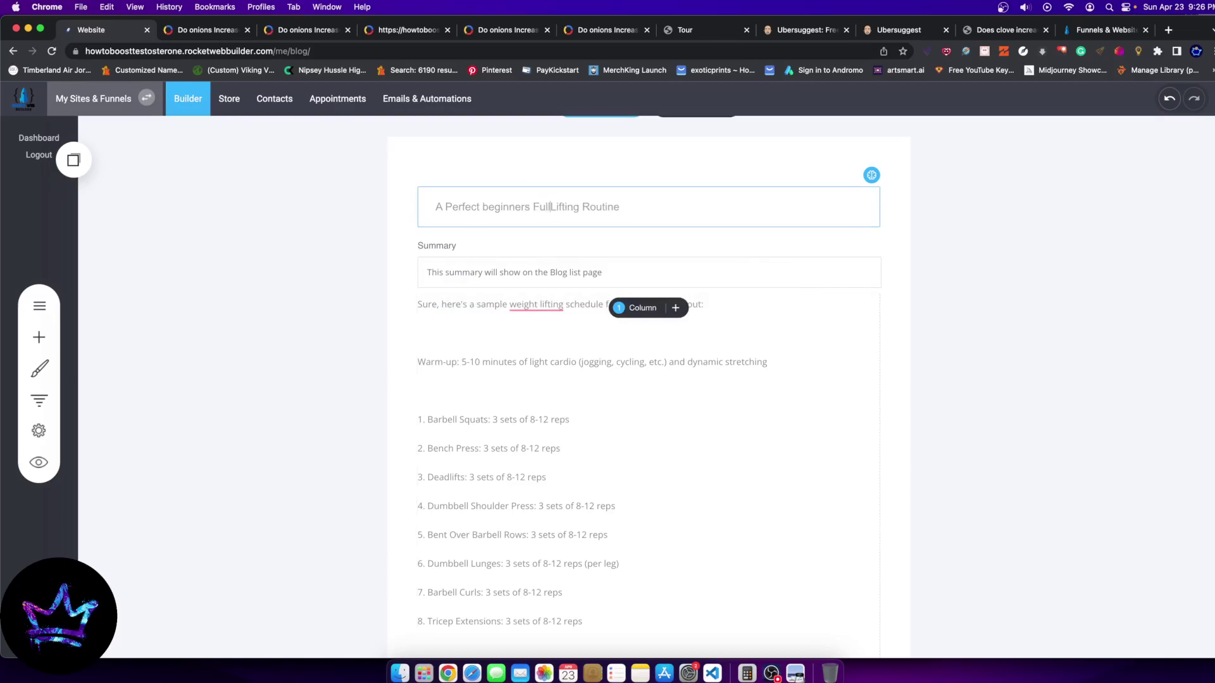
text(ody)
scroll(667, 526, up, 3)
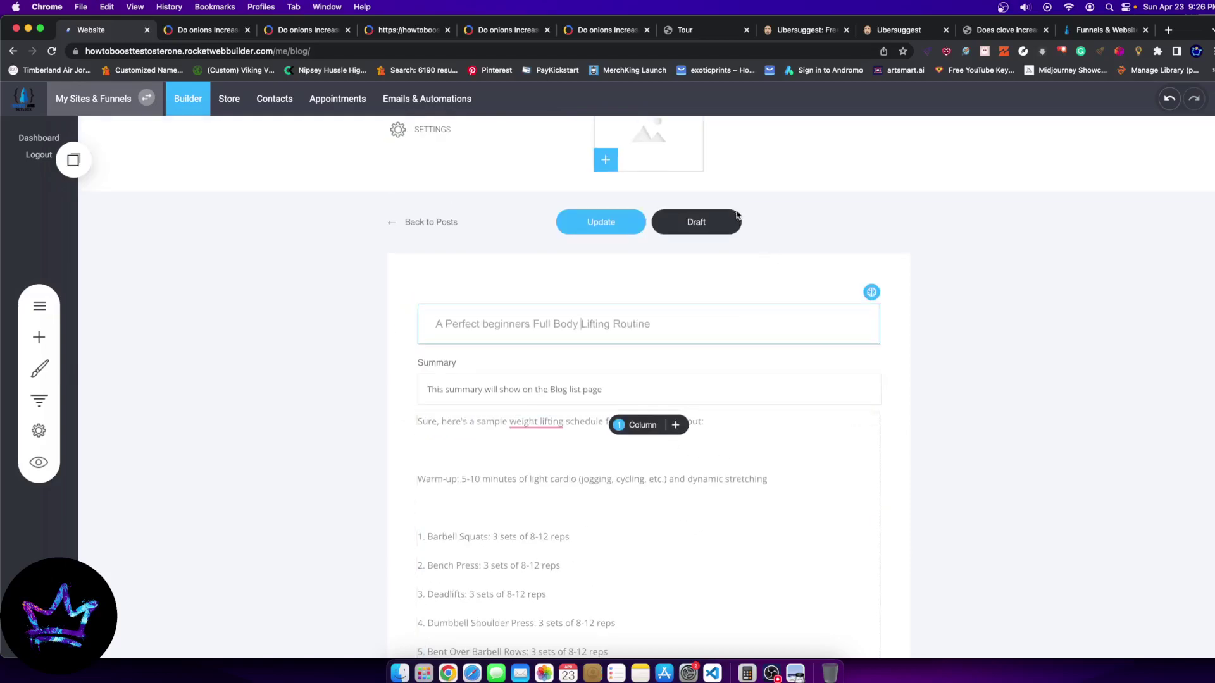
click(684, 227)
click(613, 380)
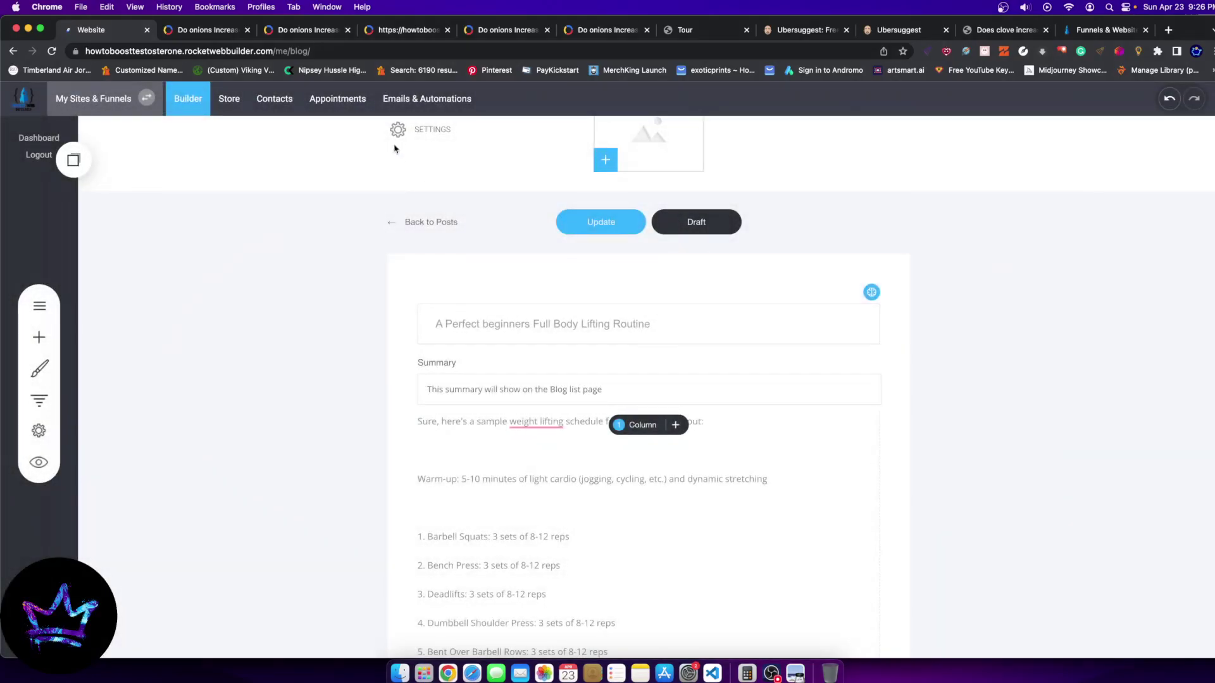
Add the category "Workout" in the post's settings
click(398, 131)
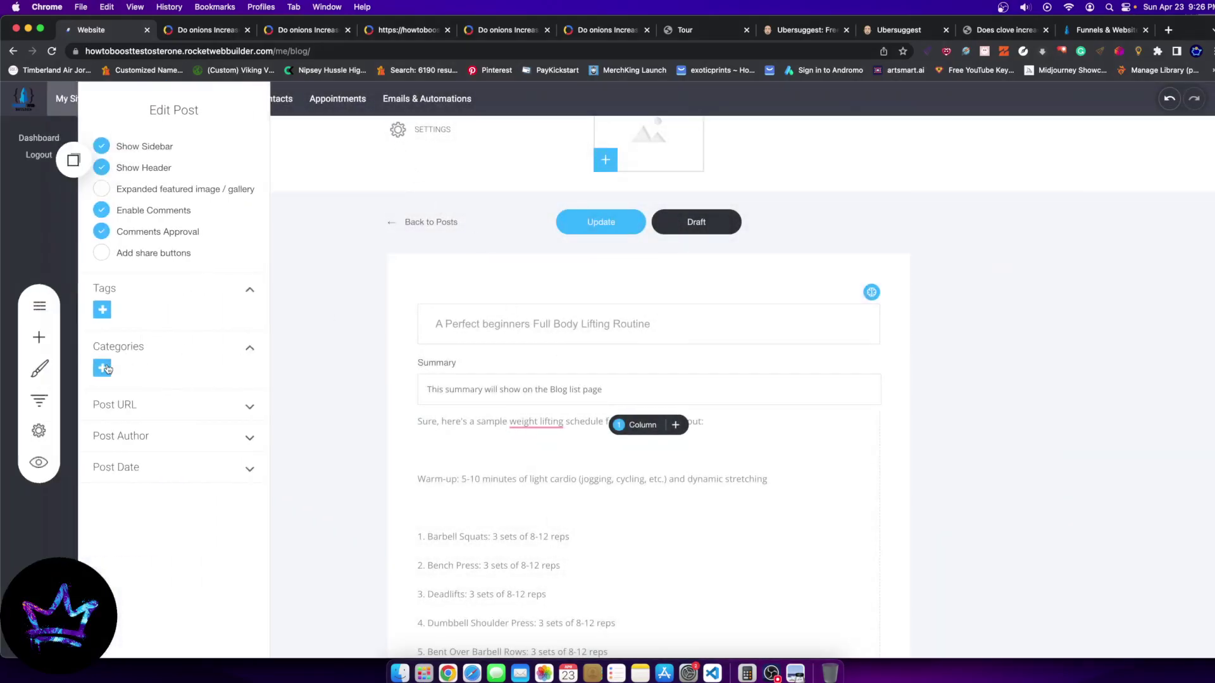
click(104, 369)
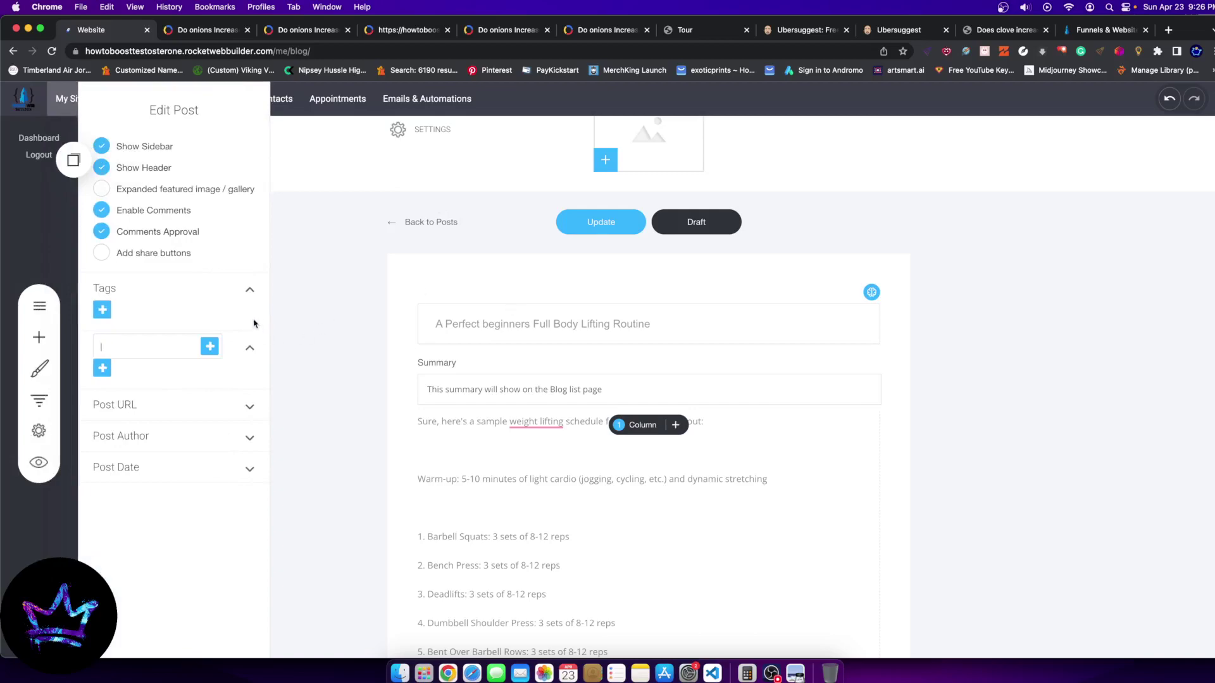
text(WE)
text(o)
text(rkout)
click(210, 346)
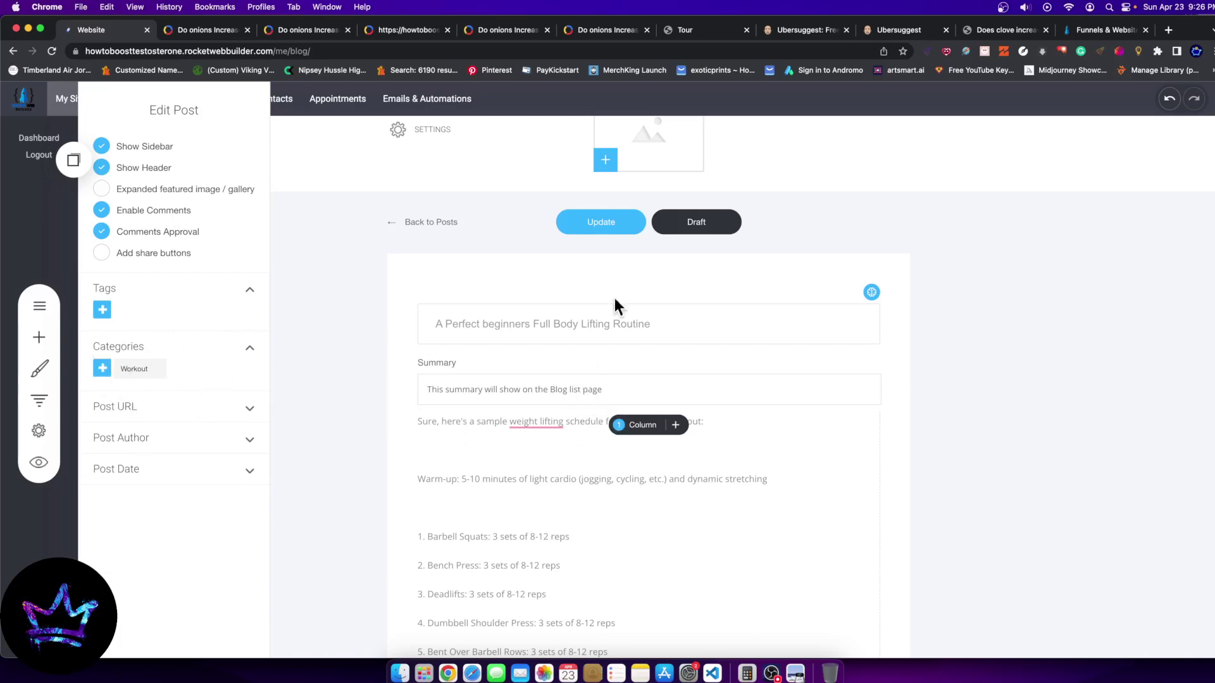
Save the lifting routine post with an update and return to the blog list
click(590, 405)
click(619, 223)
click(450, 223)
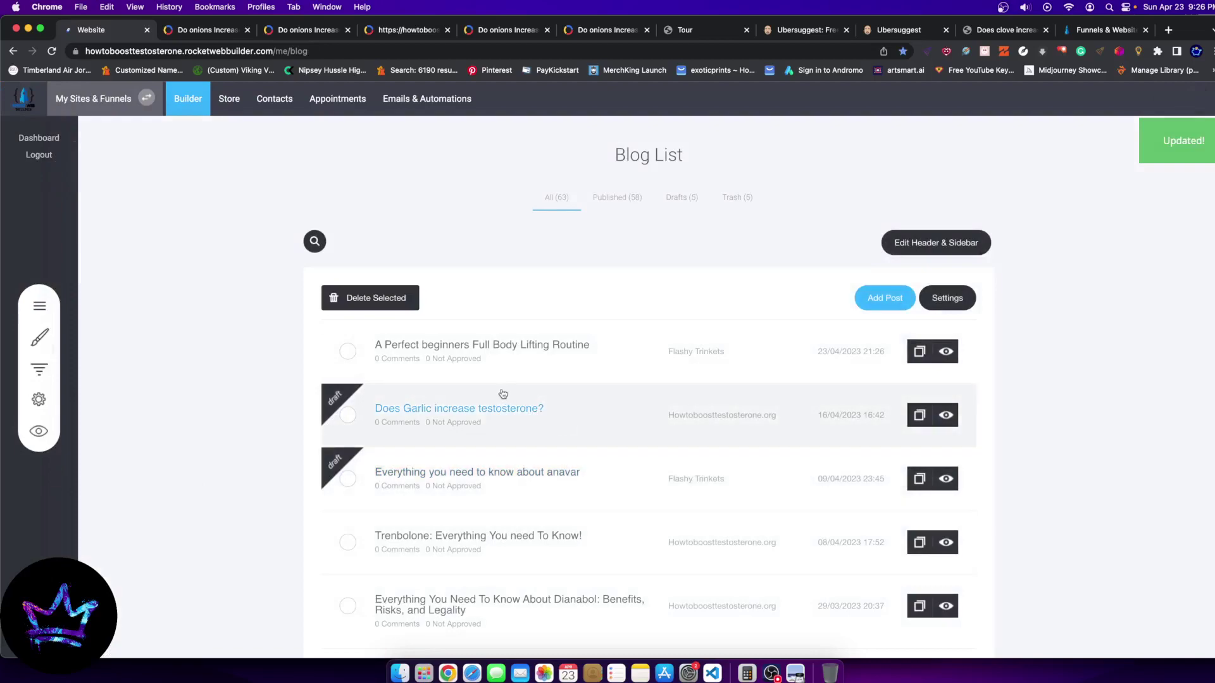
Search the blog list for "onion" and open the post "Do onions Increase Testosterone ?" for editing
scroll(535, 500, down, 2)
scroll(534, 500, down, 3)
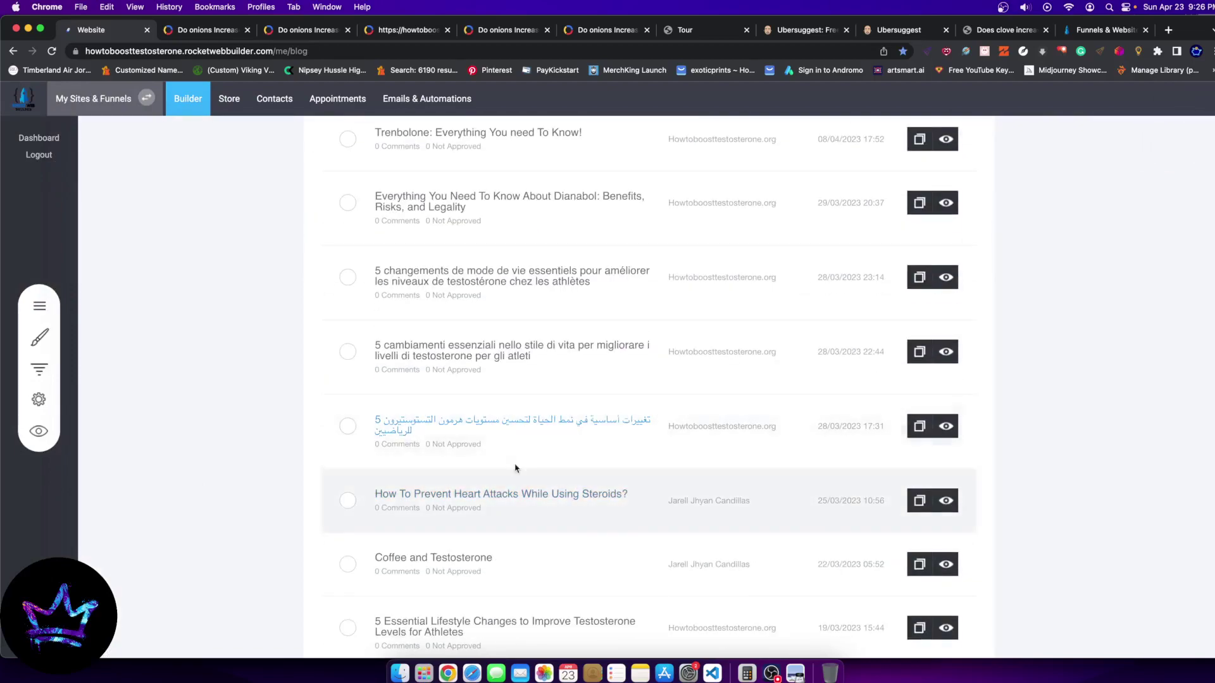
scroll(515, 467, up, 5)
click(317, 252)
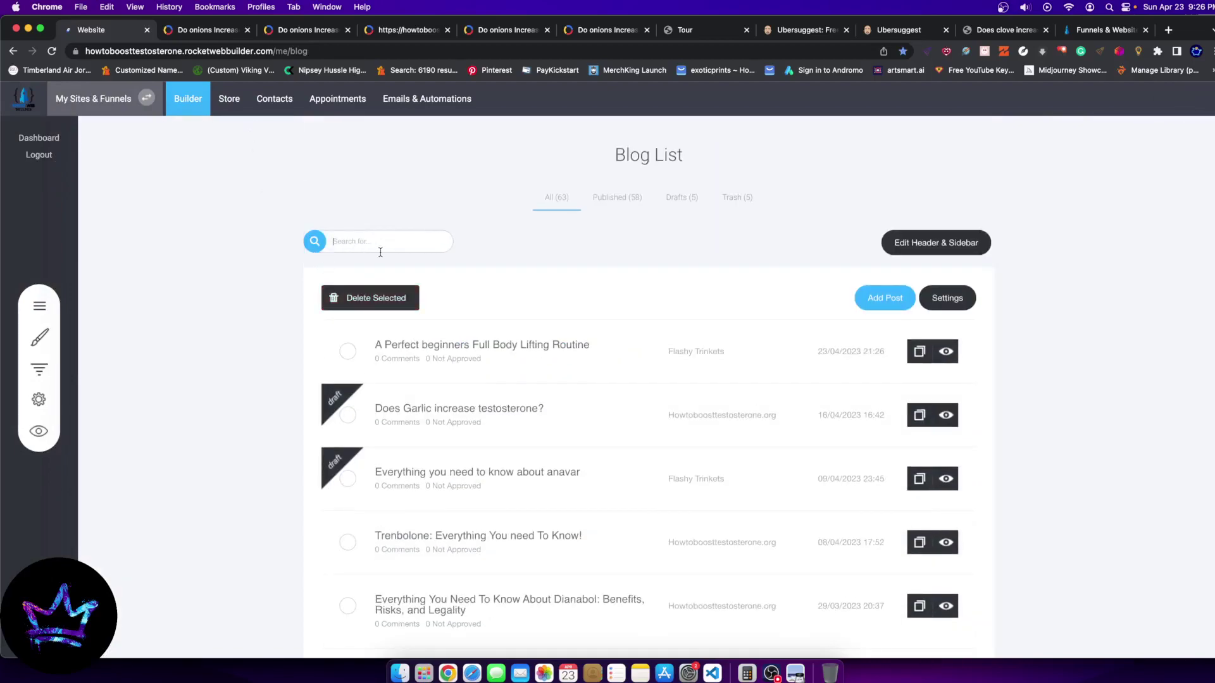
text(o)
key(BackSpace)
text(oni)
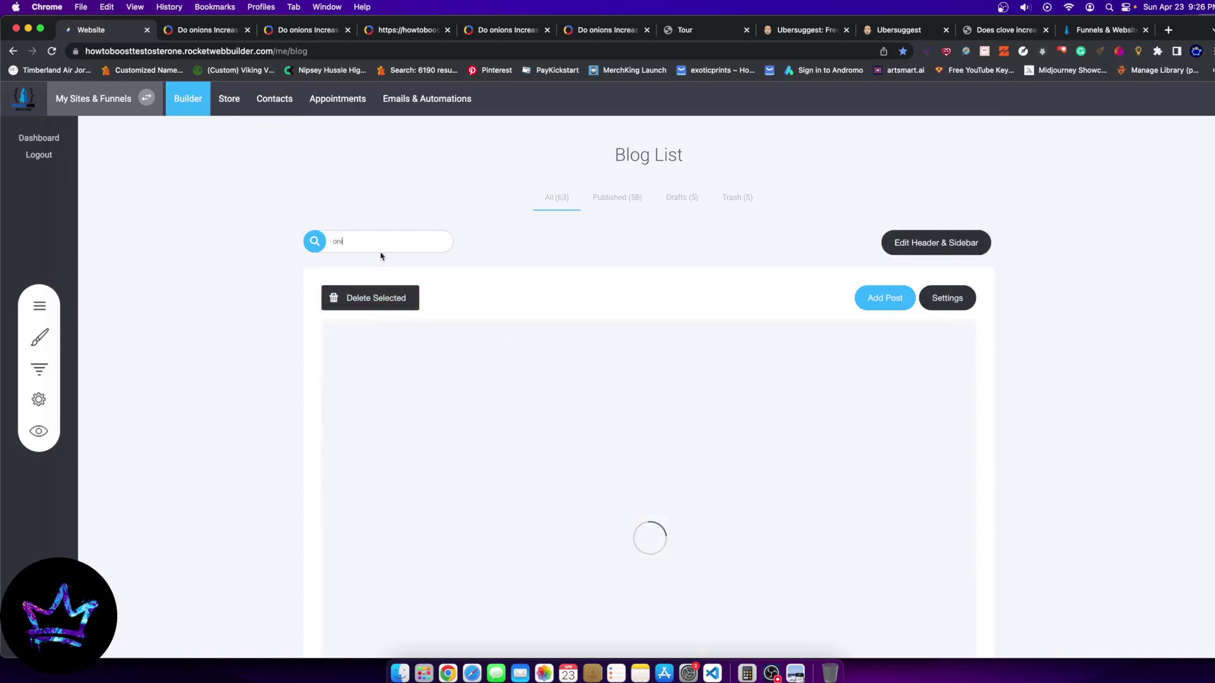
key(BackSpace)
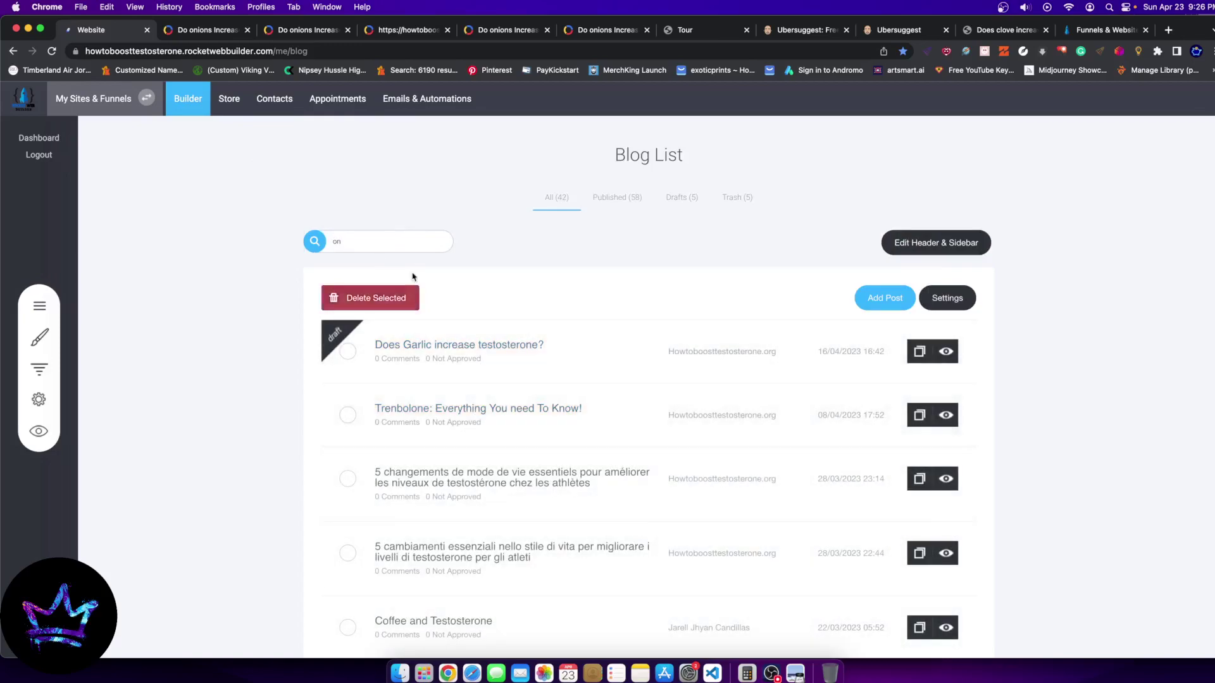
text(ion)
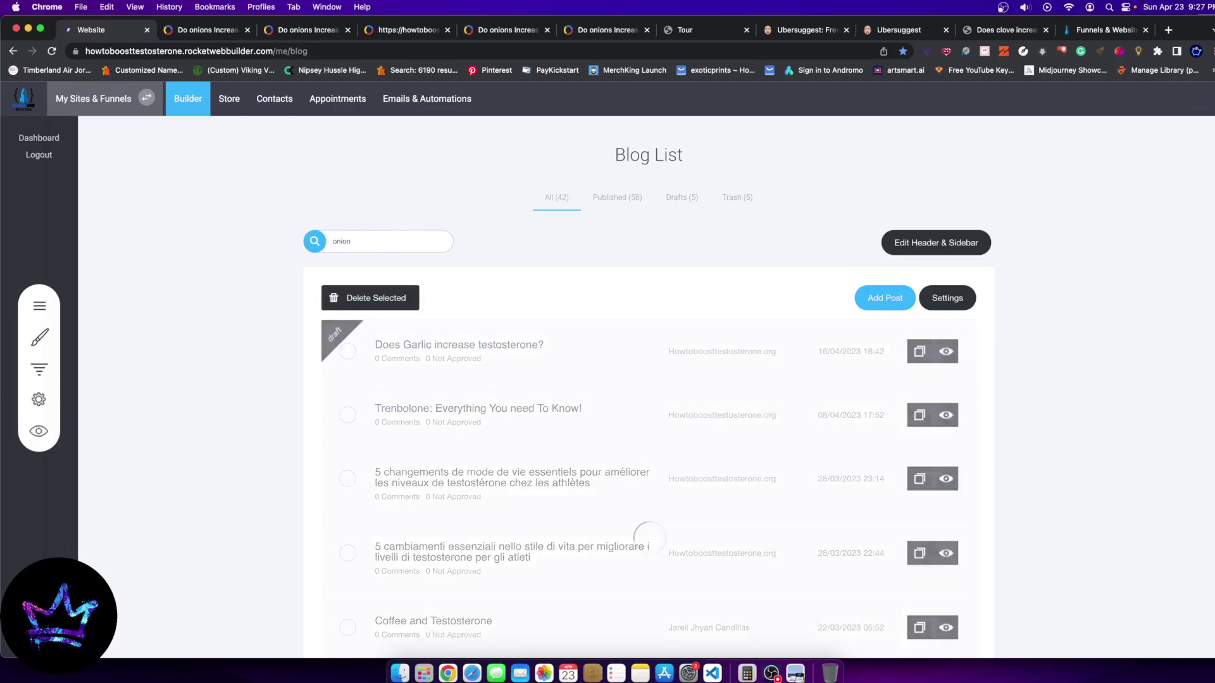
click(461, 347)
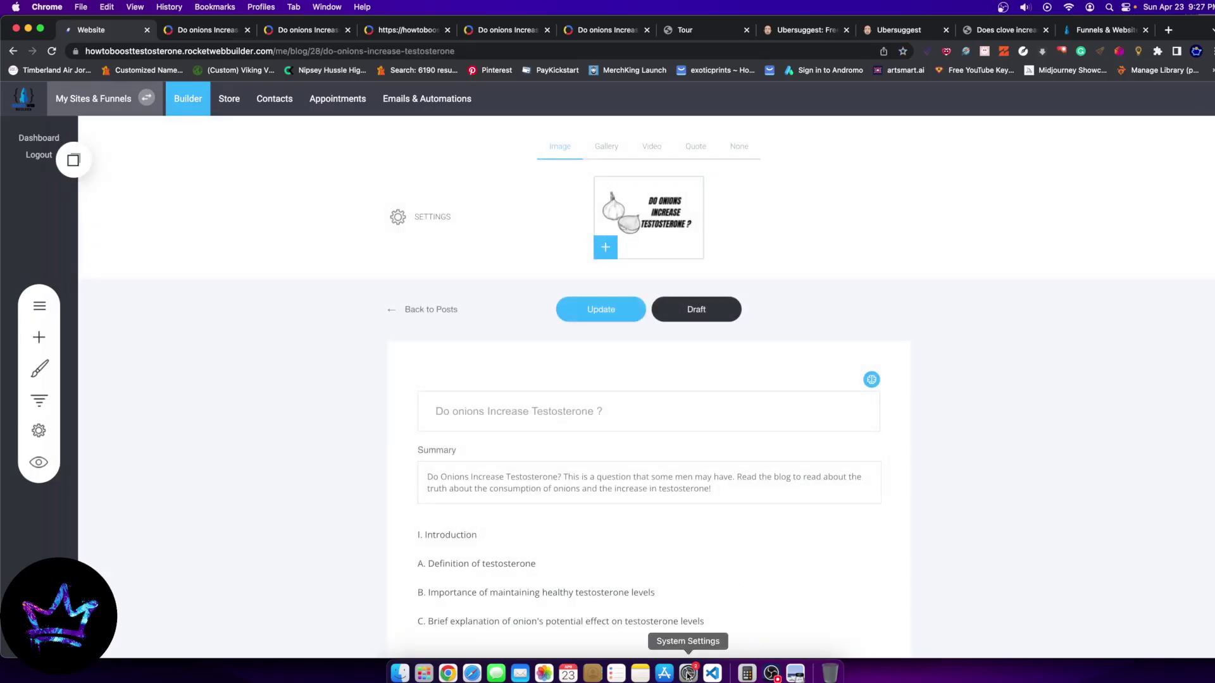
Link the phrase "workout lifting schedule we recommend" under Physical Activity to the How To Boost Testosterone Blog page "A Perfect beginners Full Body Lifting Routine"
scroll(629, 483, down, 20)
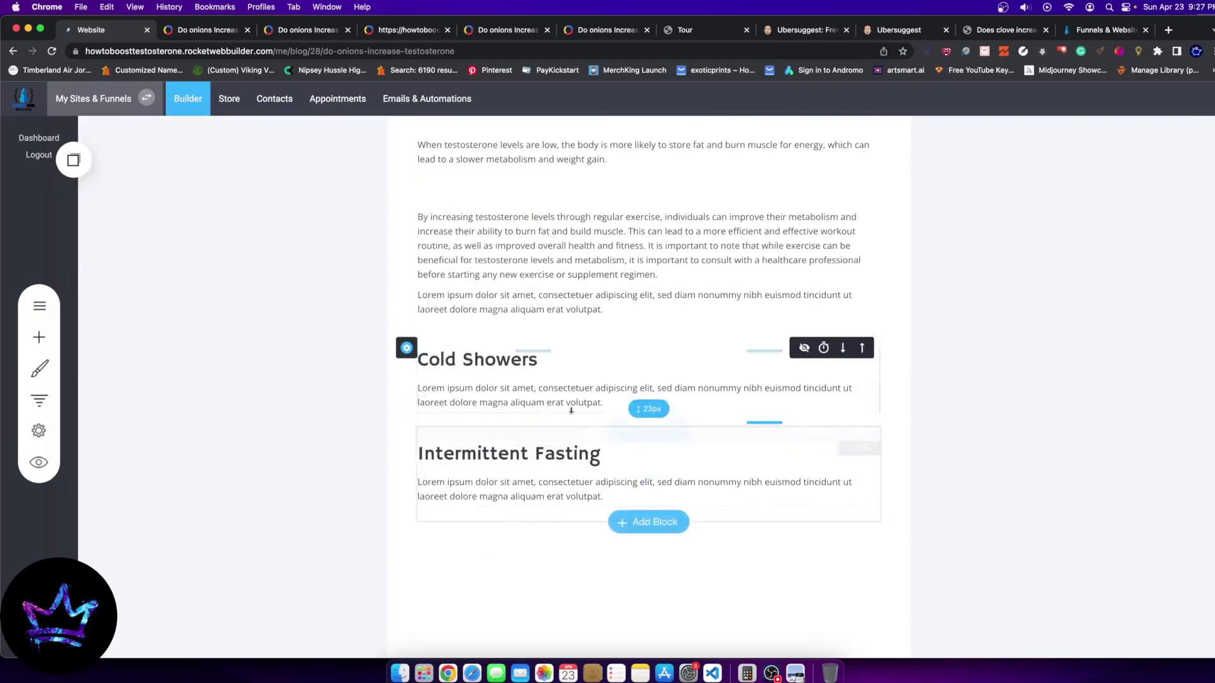
scroll(570, 380, up, 4)
click(597, 263)
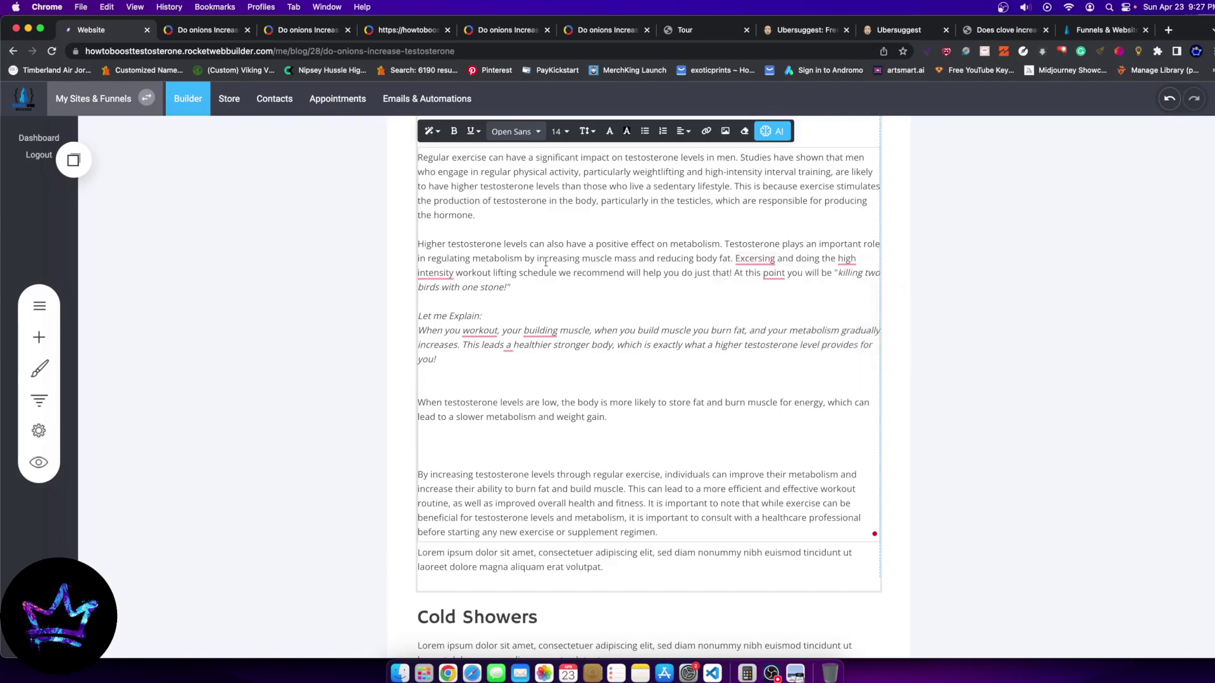
drag(419, 242, 579, 273)
click(562, 274)
drag(456, 273, 621, 273)
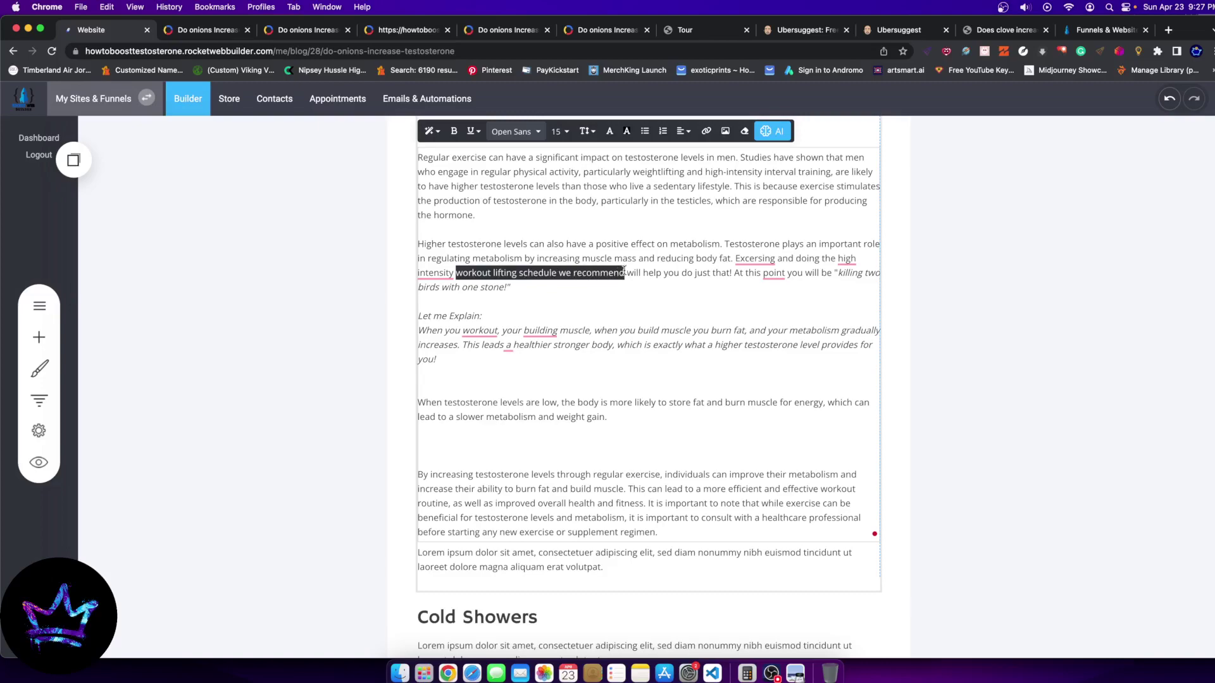
right_click(605, 275)
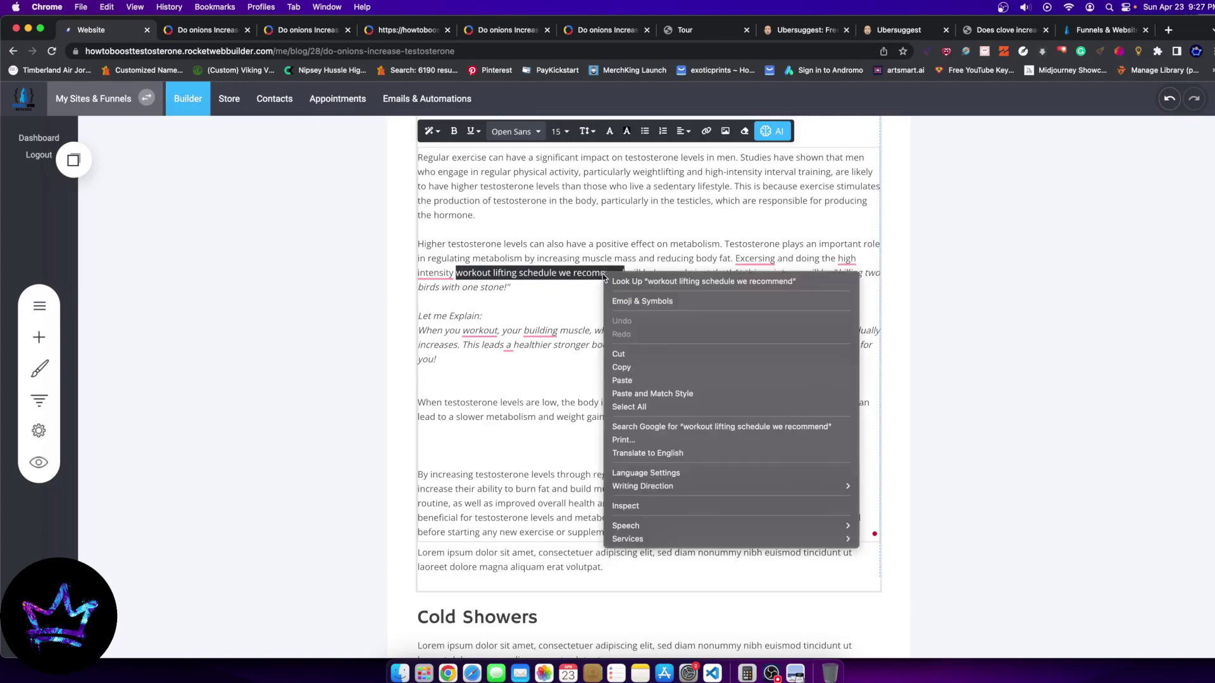
click(706, 131)
click(706, 131)
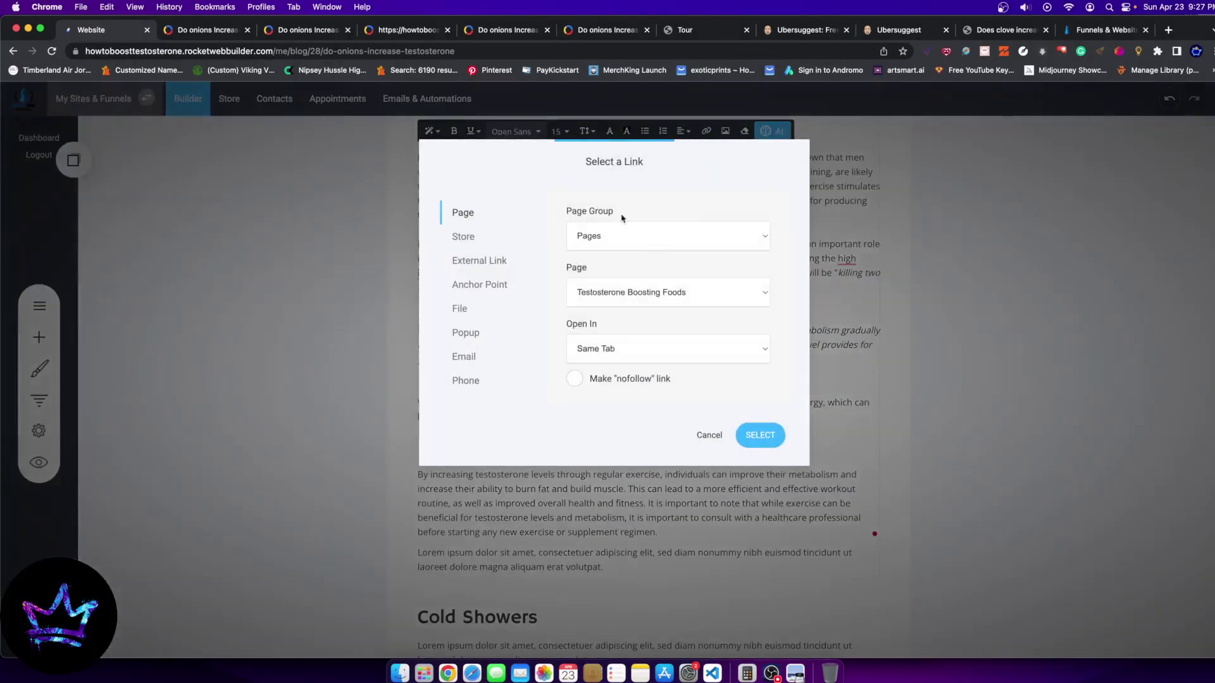
click(623, 246)
click(609, 251)
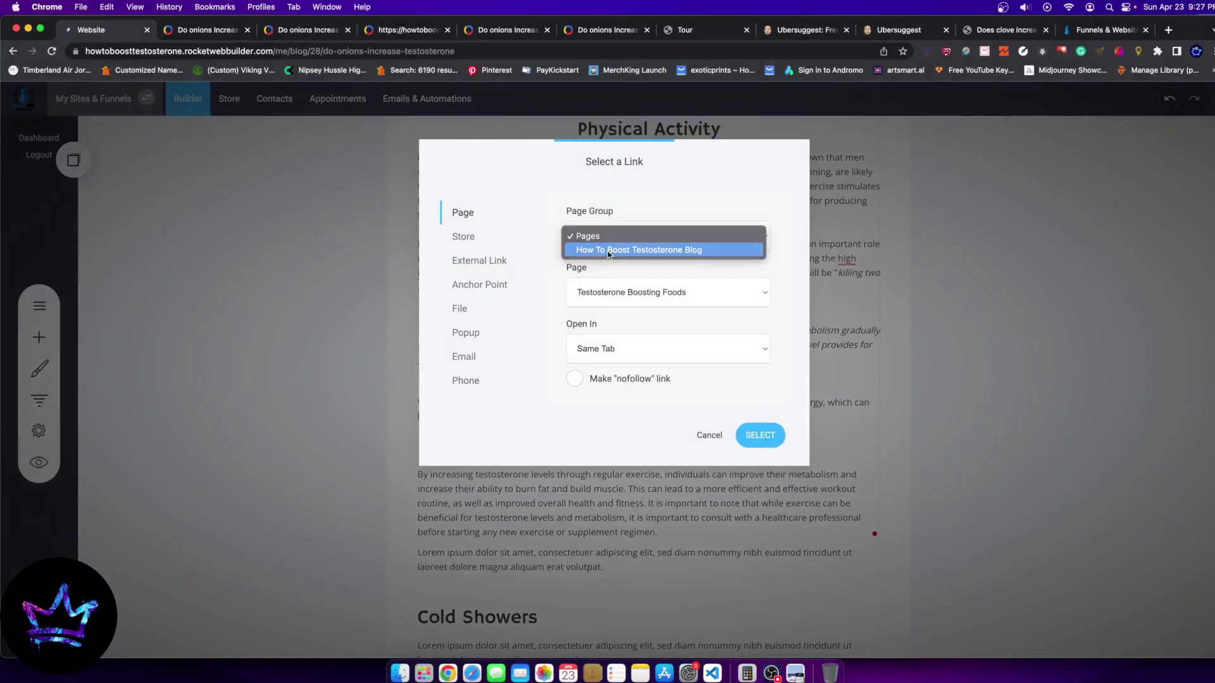
click(633, 295)
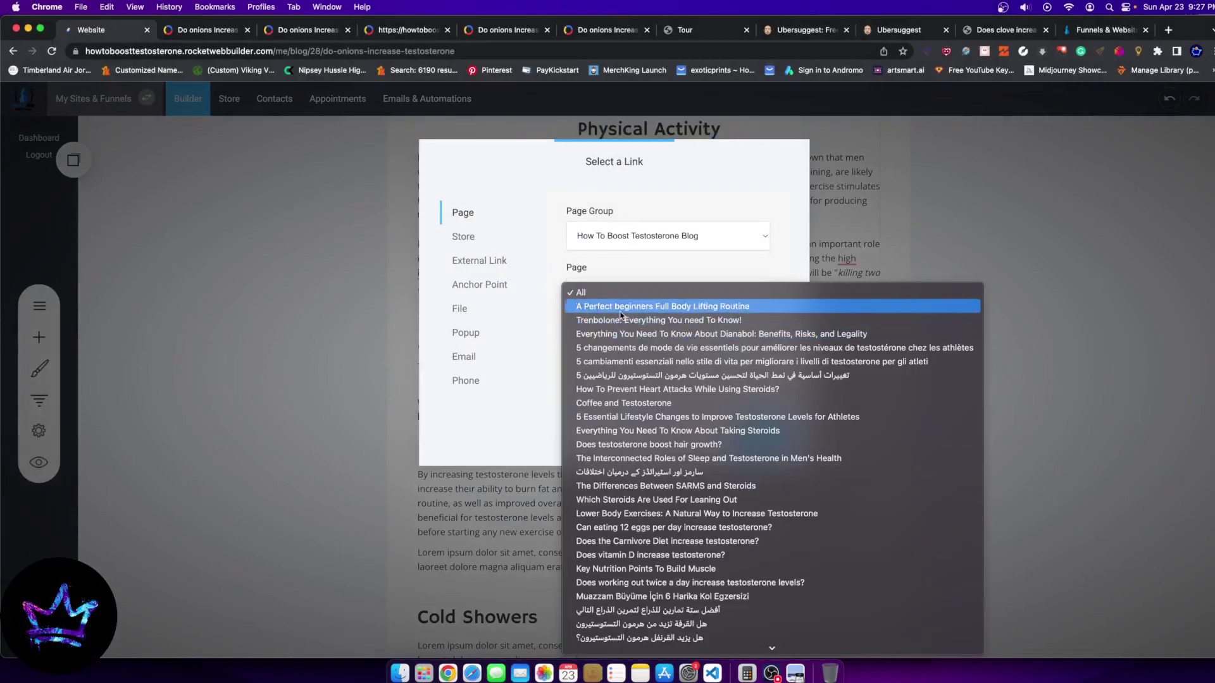
click(712, 305)
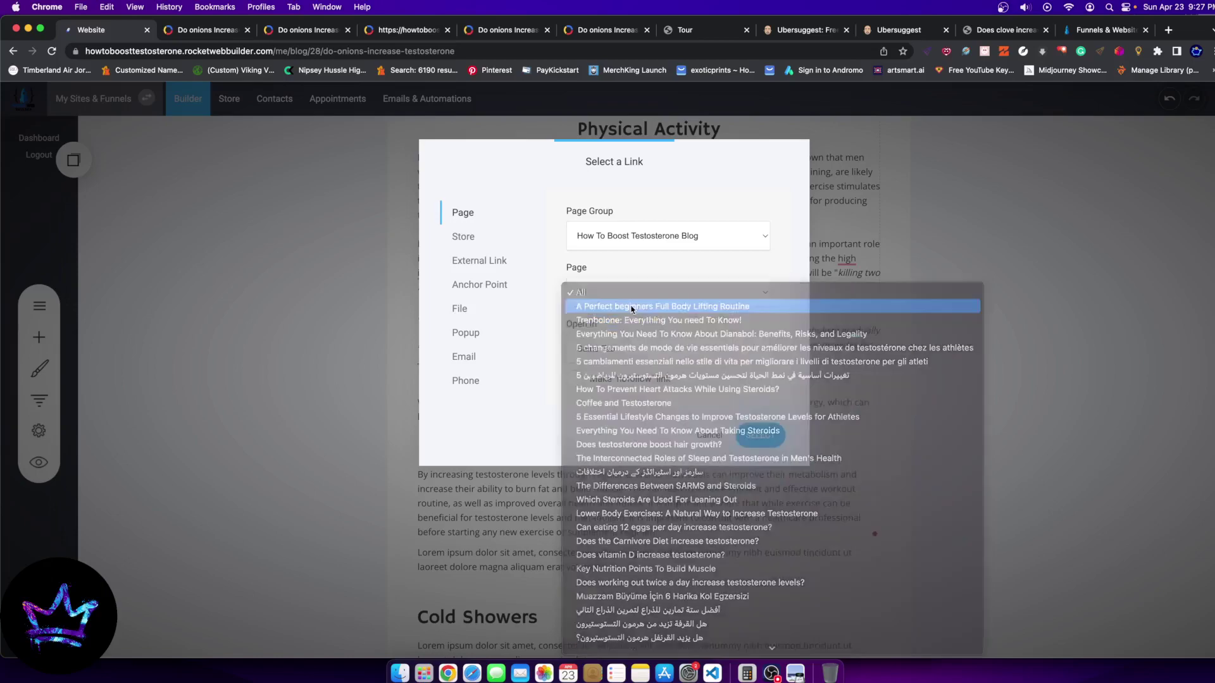
Set the lifting routine link to open in a New Tab and apply it to the text
click(626, 345)
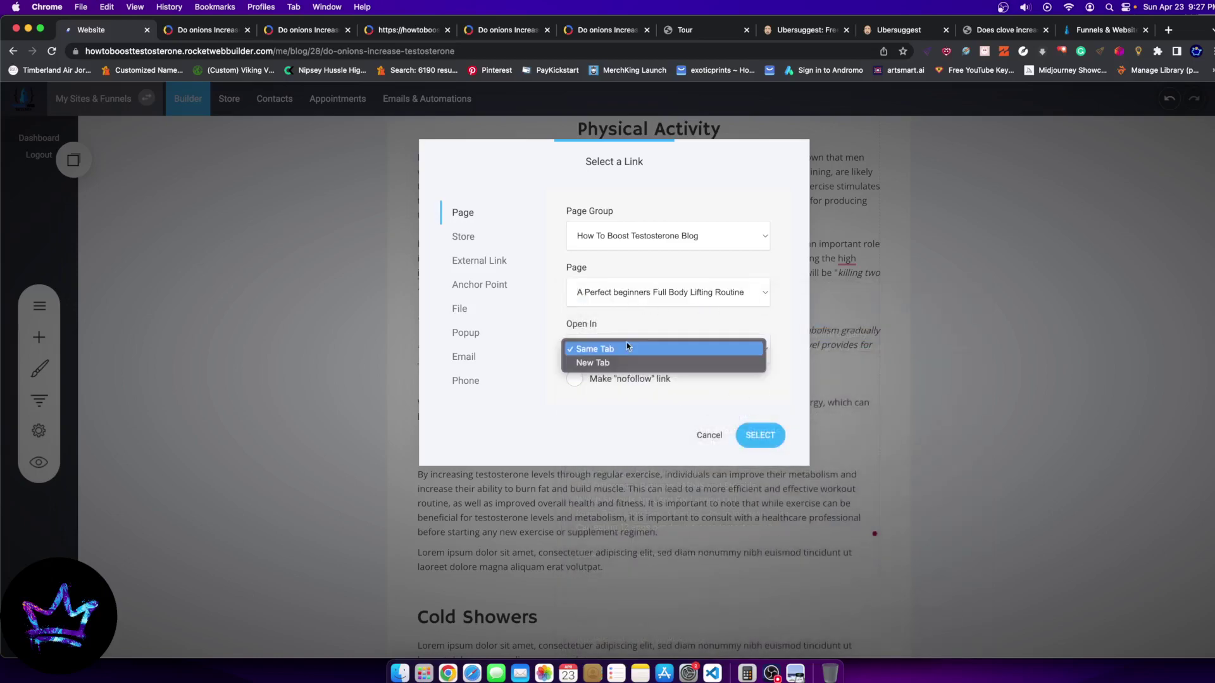
click(598, 363)
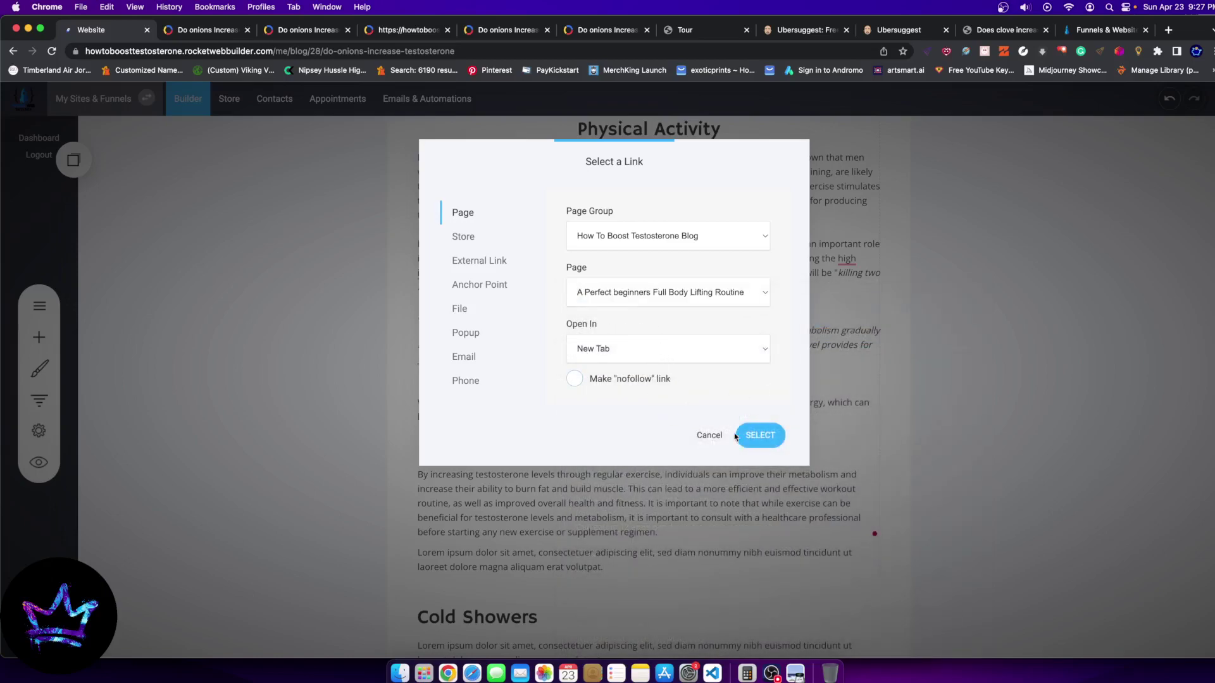
click(767, 438)
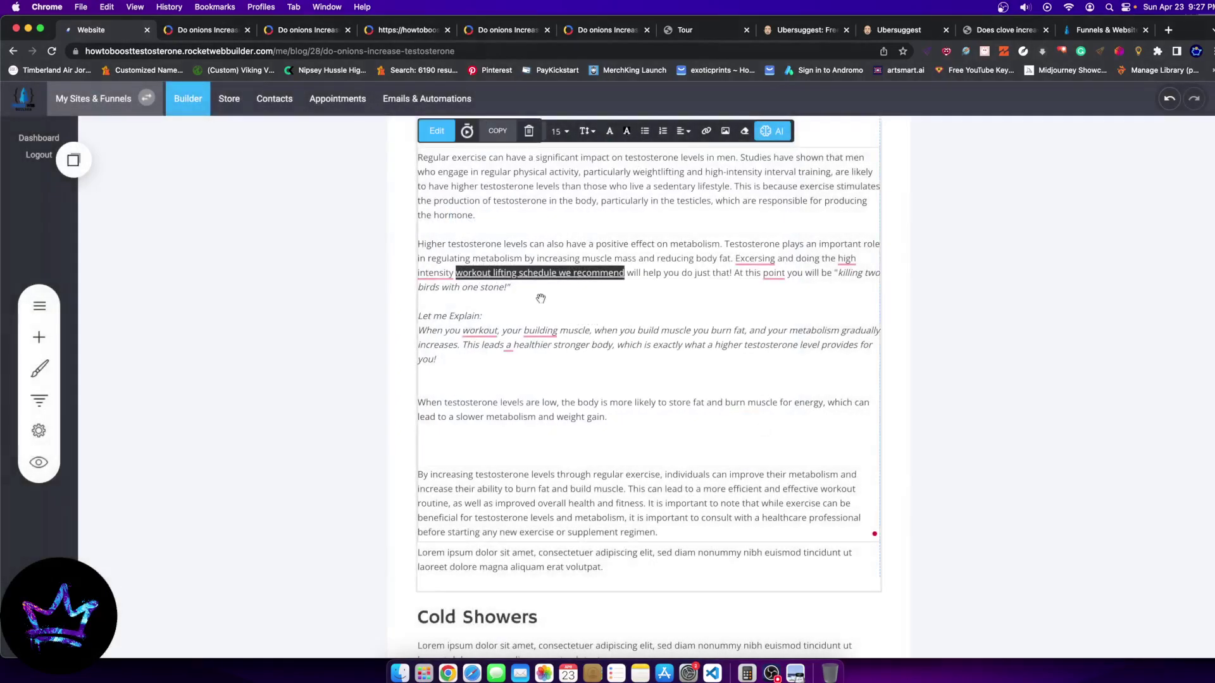
click(579, 276)
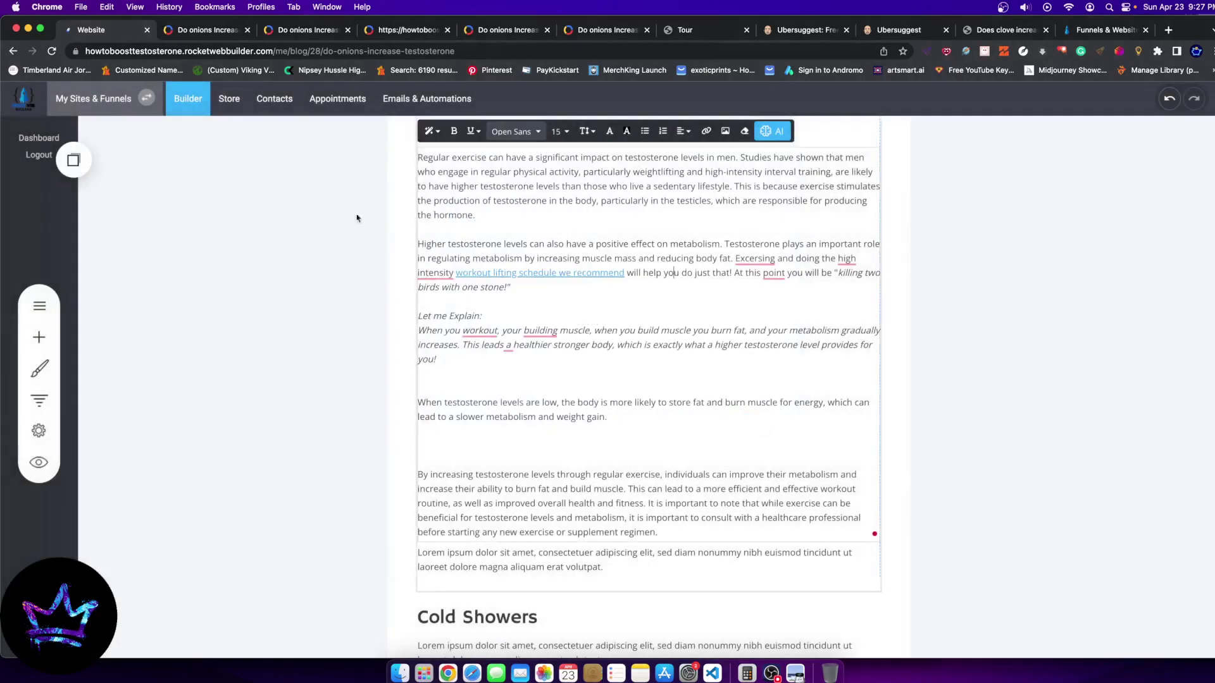
Accept the corrections "Exercising", "high-intensity" and the comma after "At this point" in the metabolism paragraph
mouse_move(755, 260)
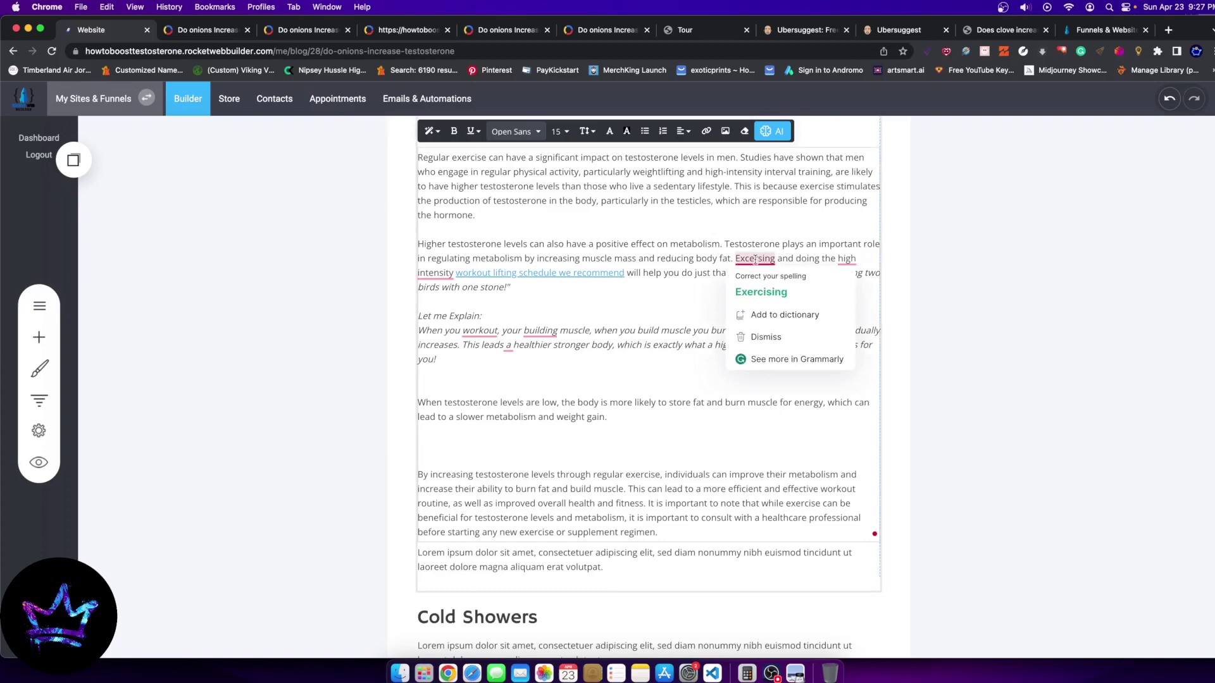
click(761, 291)
mouse_move(848, 260)
click(869, 290)
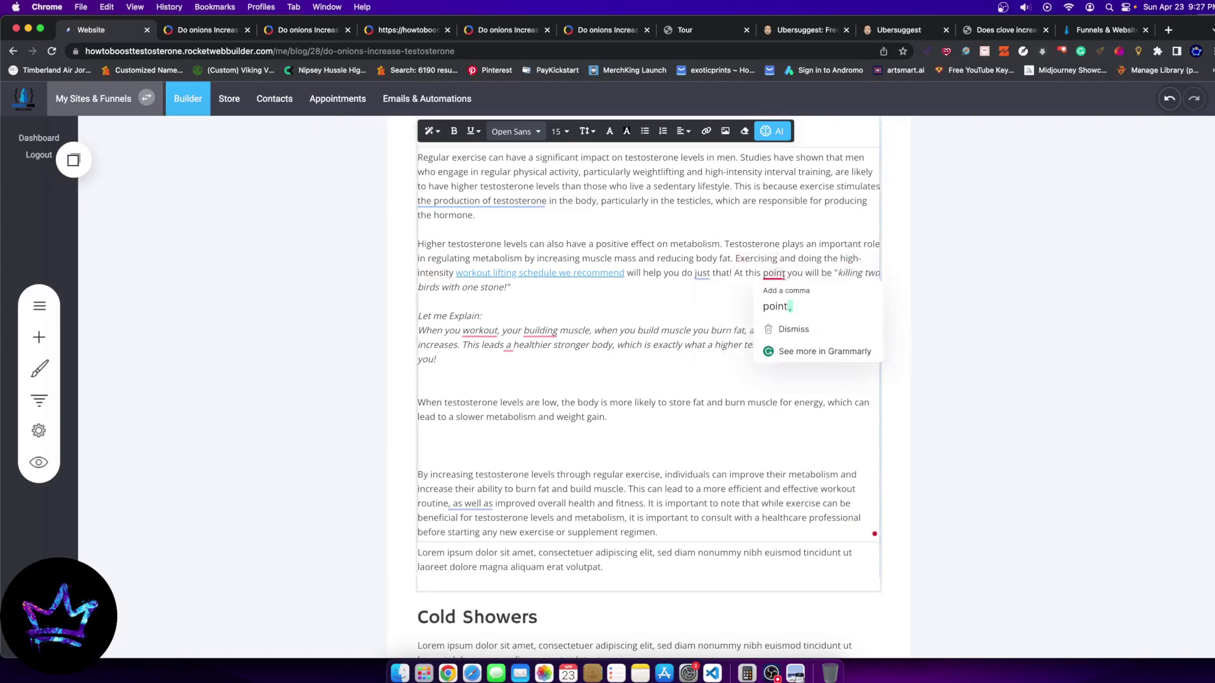
click(788, 299)
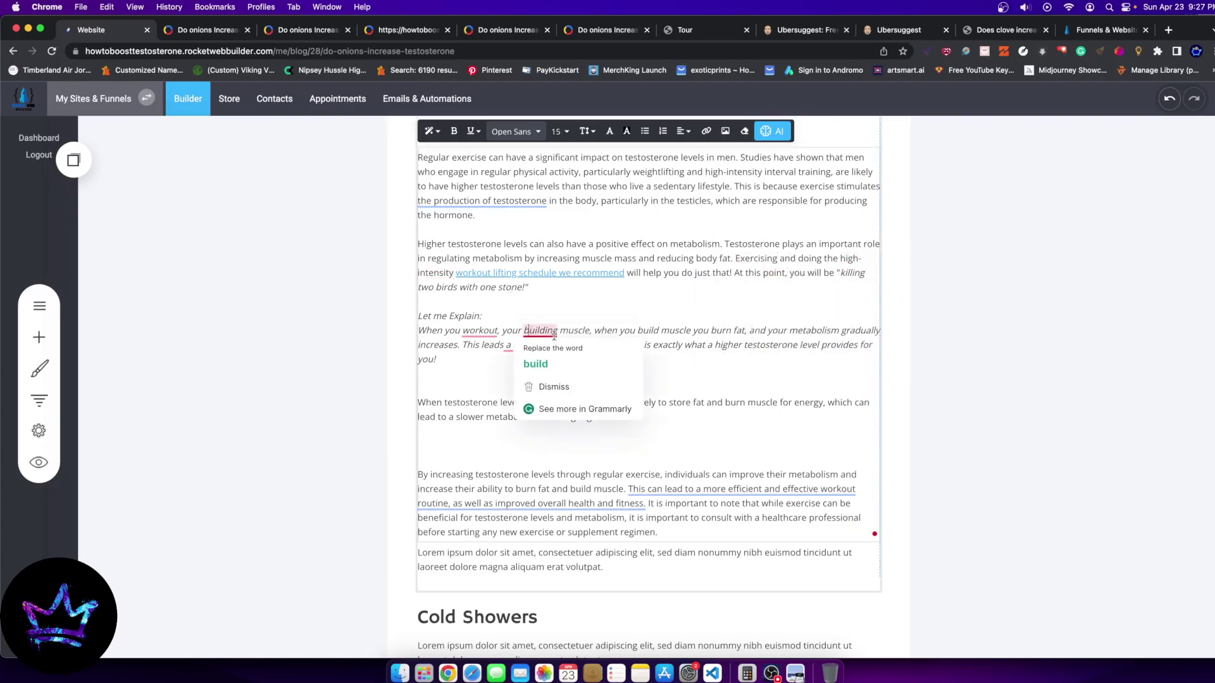
Reword the start of the "Let me Explain" sentence to "When you work-out, you are building muscle"
scroll(589, 462, down, 3)
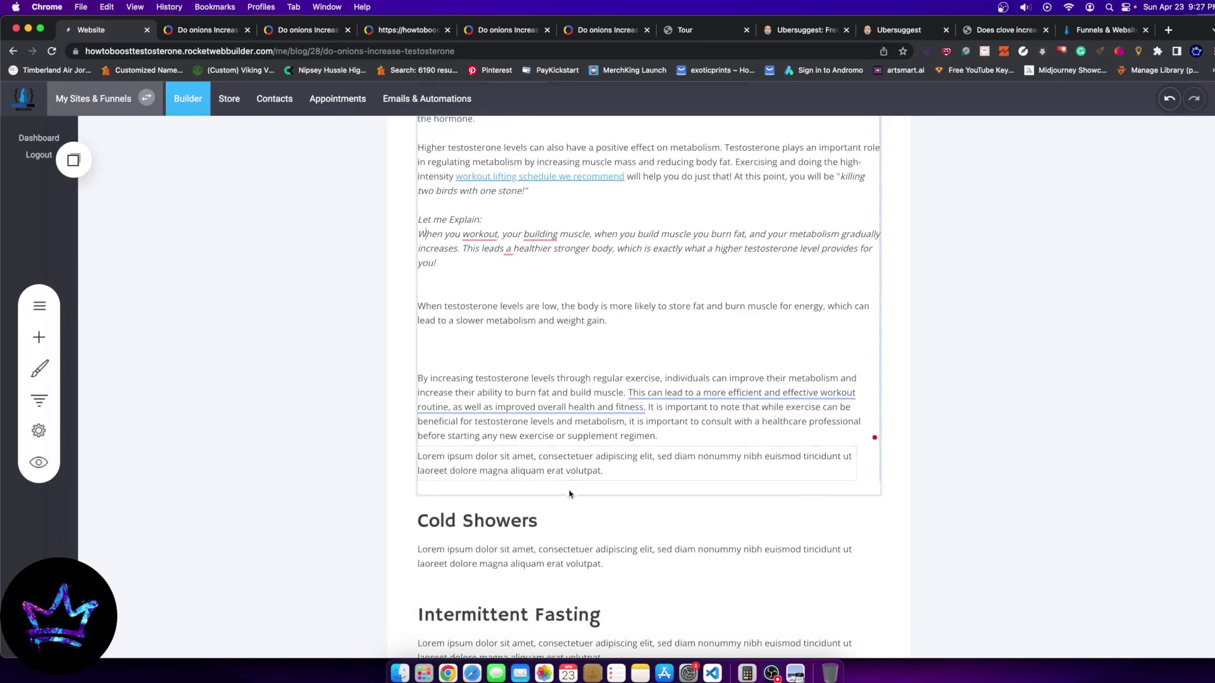
scroll(591, 379, up, 4)
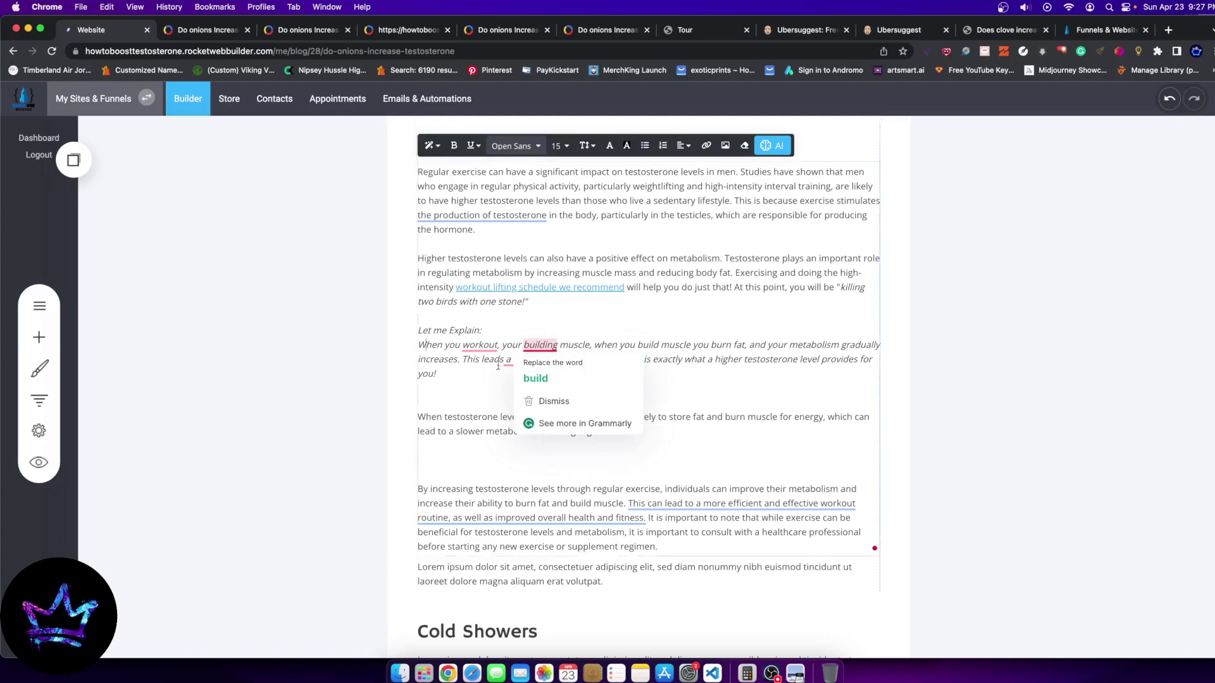
mouse_move(484, 348)
click(480, 378)
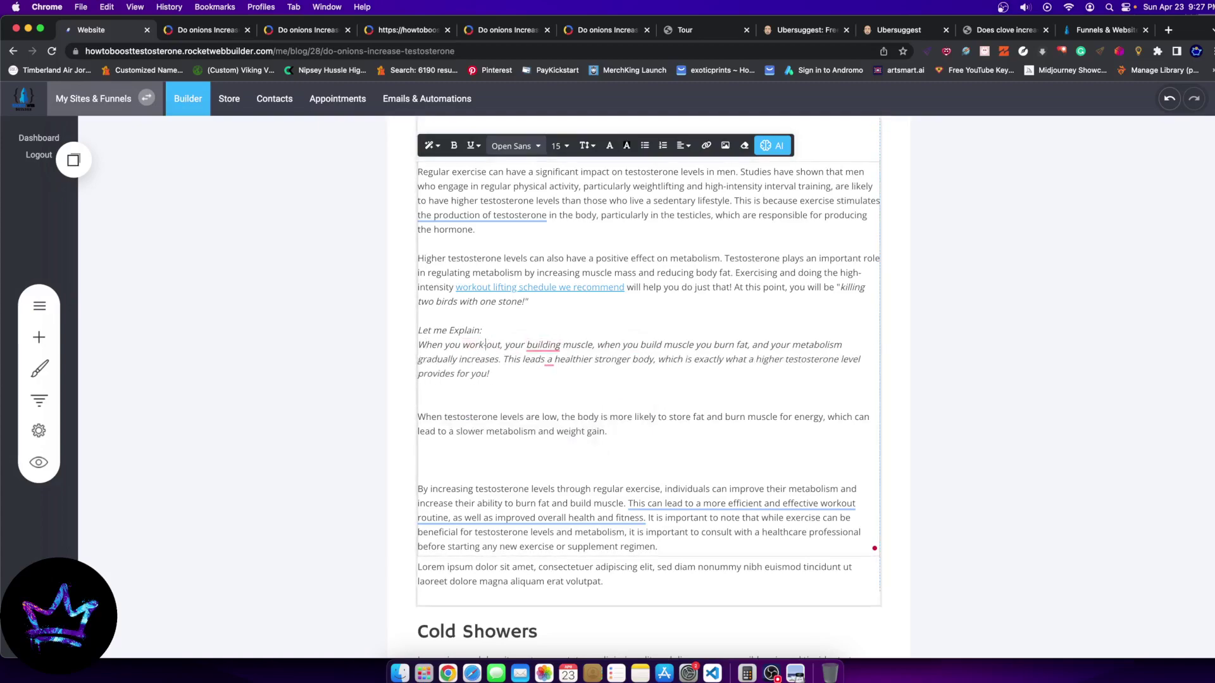
mouse_move(549, 337)
click(557, 360)
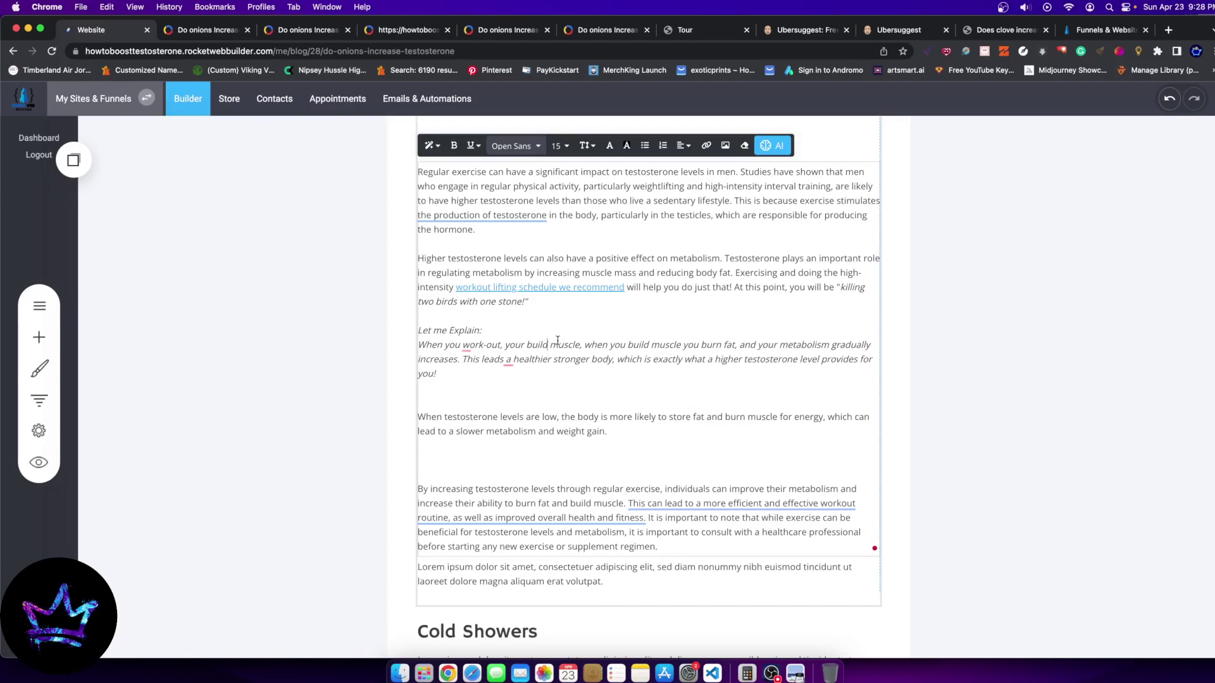
text(ing)
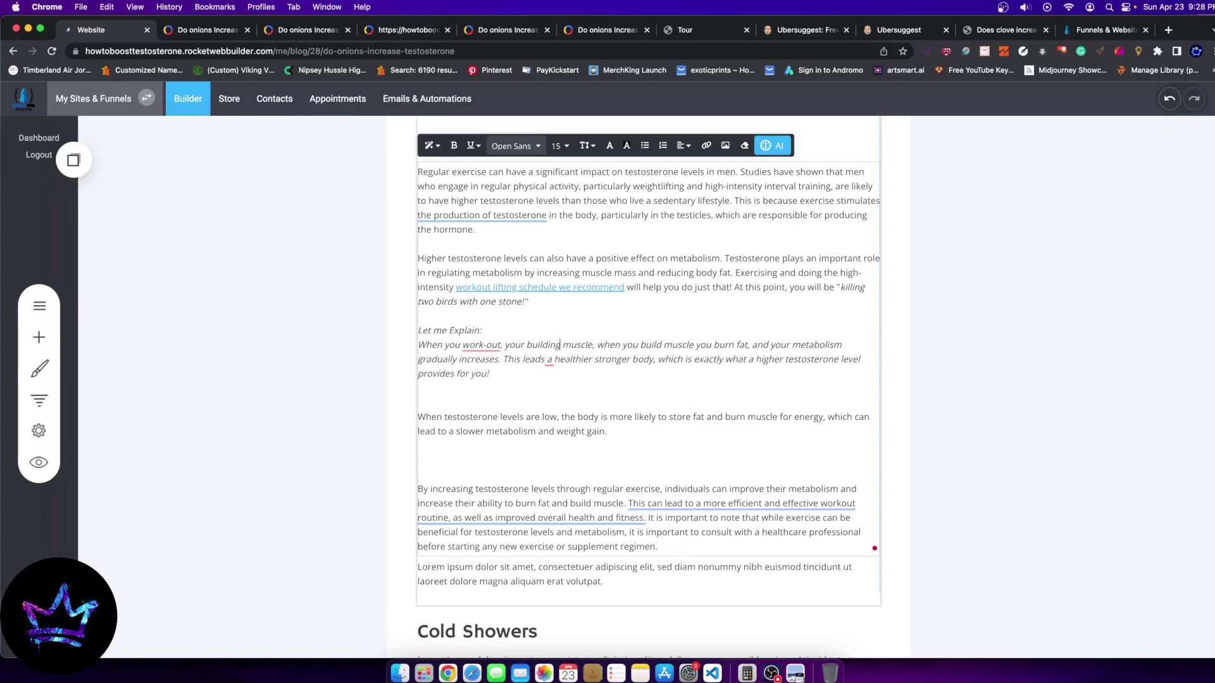
click(524, 344)
key(BackSpace)
text(are)
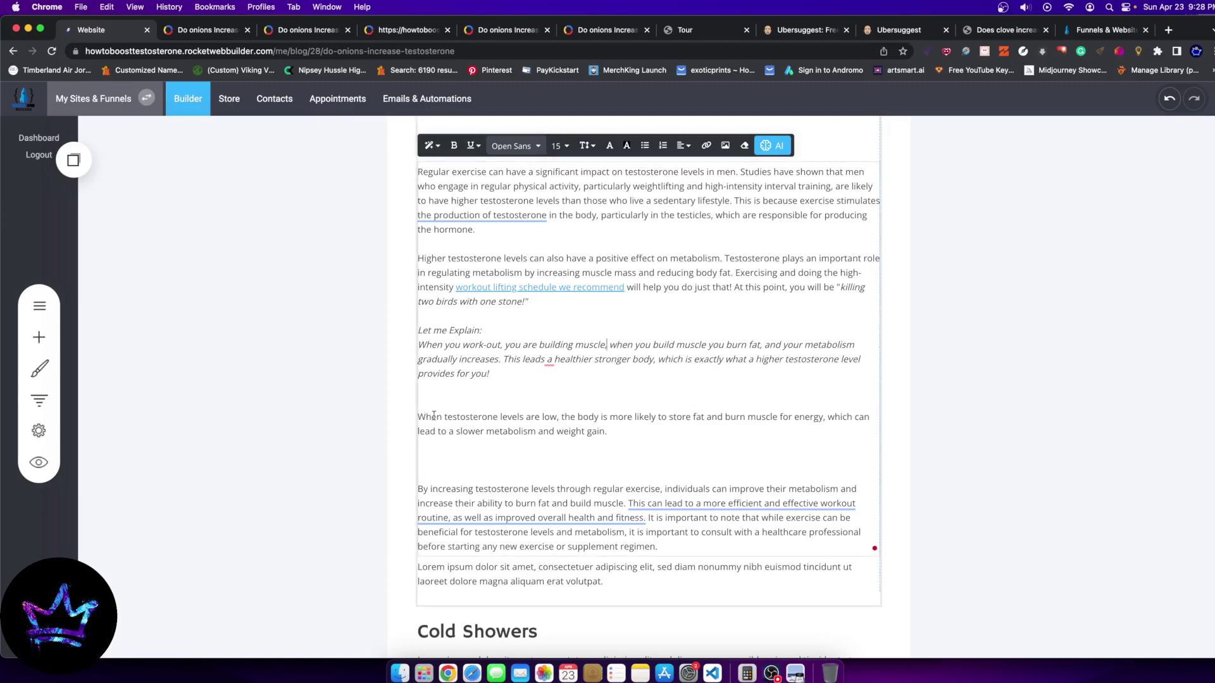
Replace the end of the low testosterone sentence, from "burn muscle for energy" on, with "have a lower metabolism level."
drag(442, 417, 576, 419)
click(576, 418)
drag(744, 435, 660, 417)
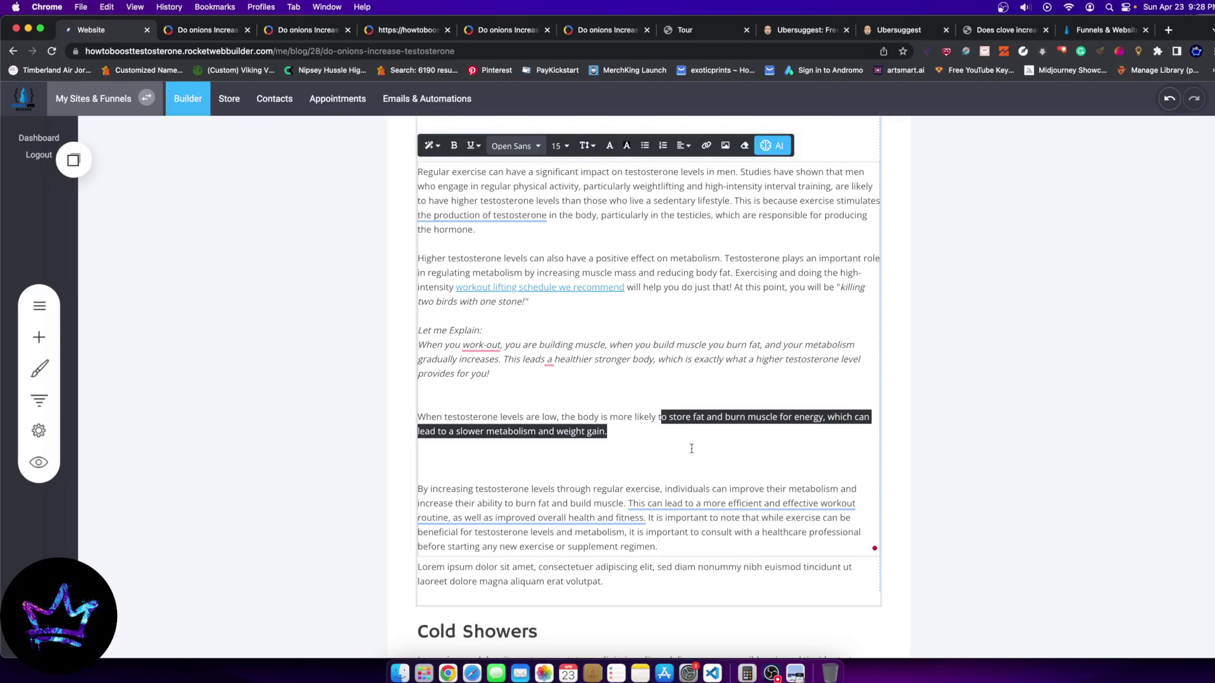
mouse_move(673, 458)
mouse_down()
mouse_move(556, 399)
mouse_move(575, 415)
mouse_move(464, 416)
mouse_move(731, 418)
mouse_up()
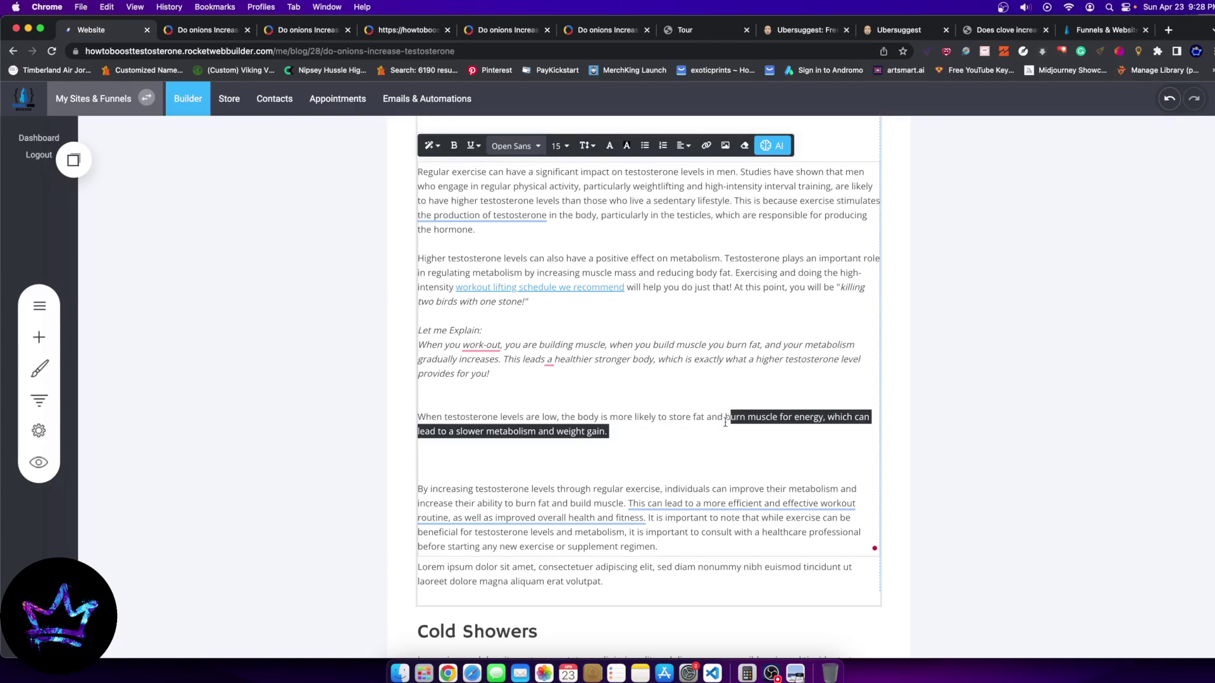
key(BackSpace)
text(h)
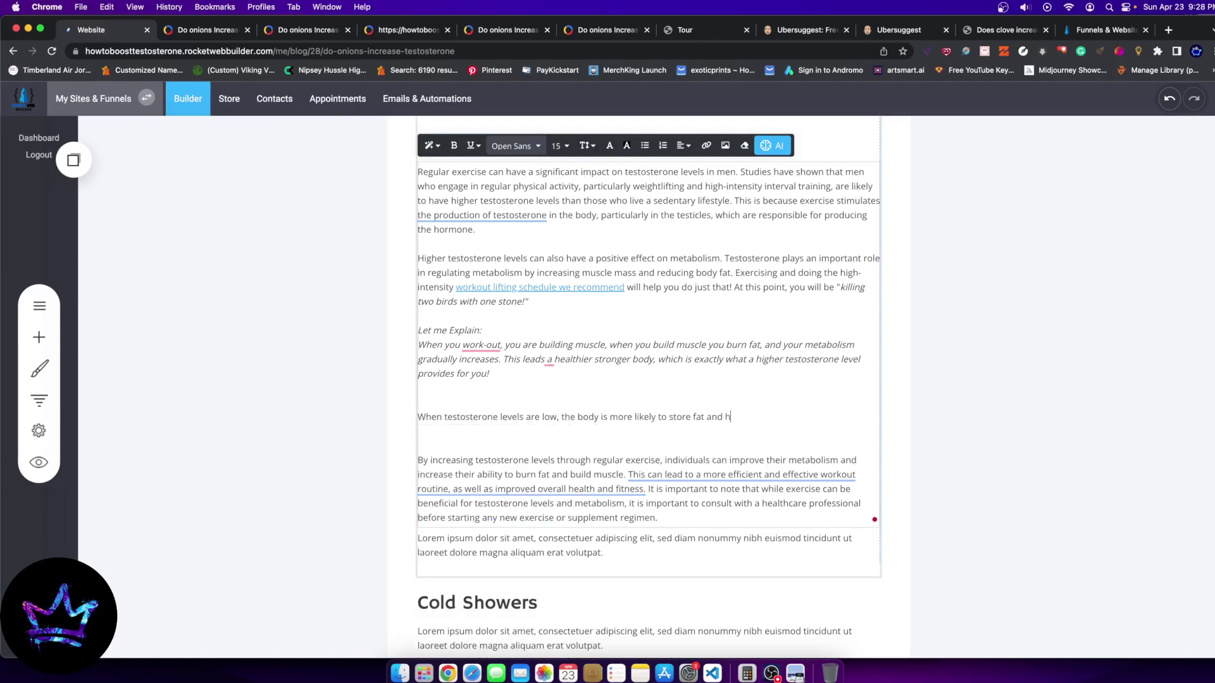
text(ave a lower metabolism level.th)
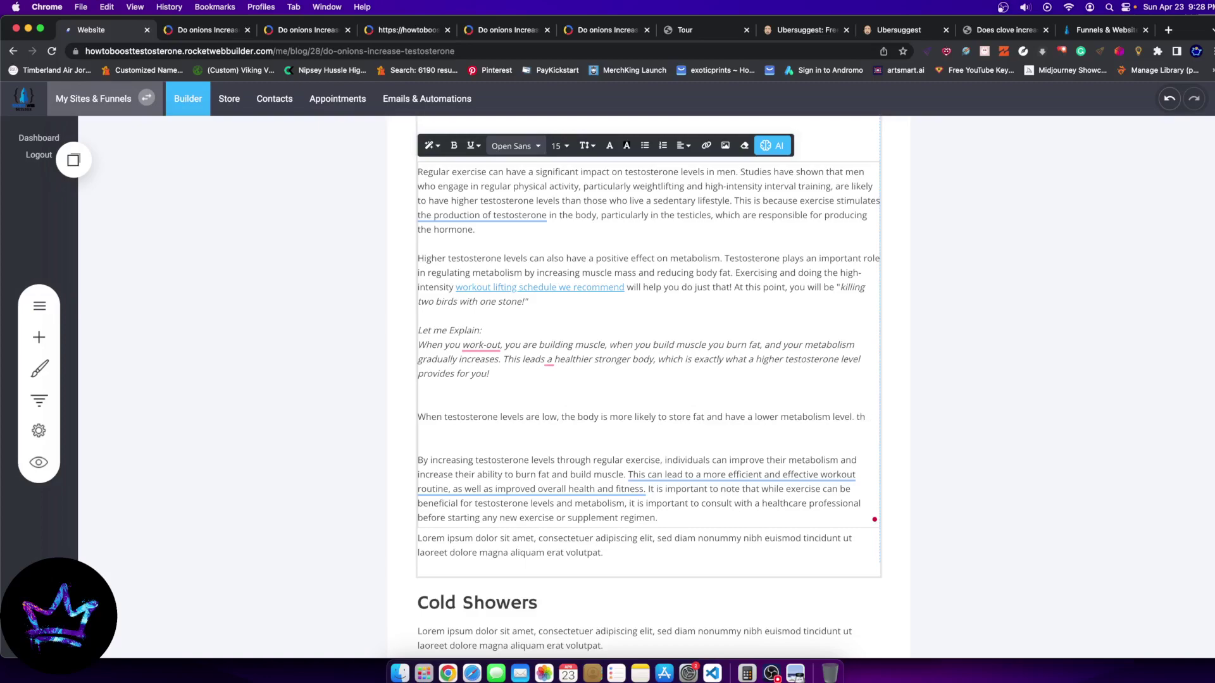
text(ahis overti)
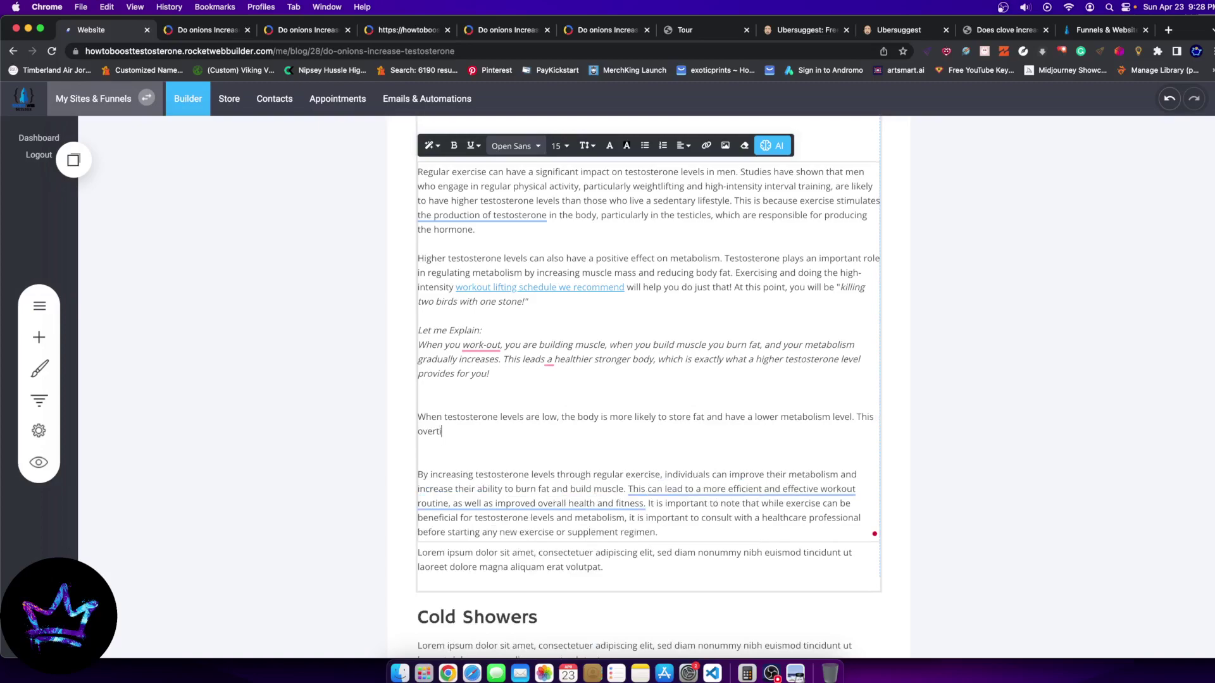
text(me will relate to have lower)
drag(866, 441, 855, 418)
key(BackSpace)
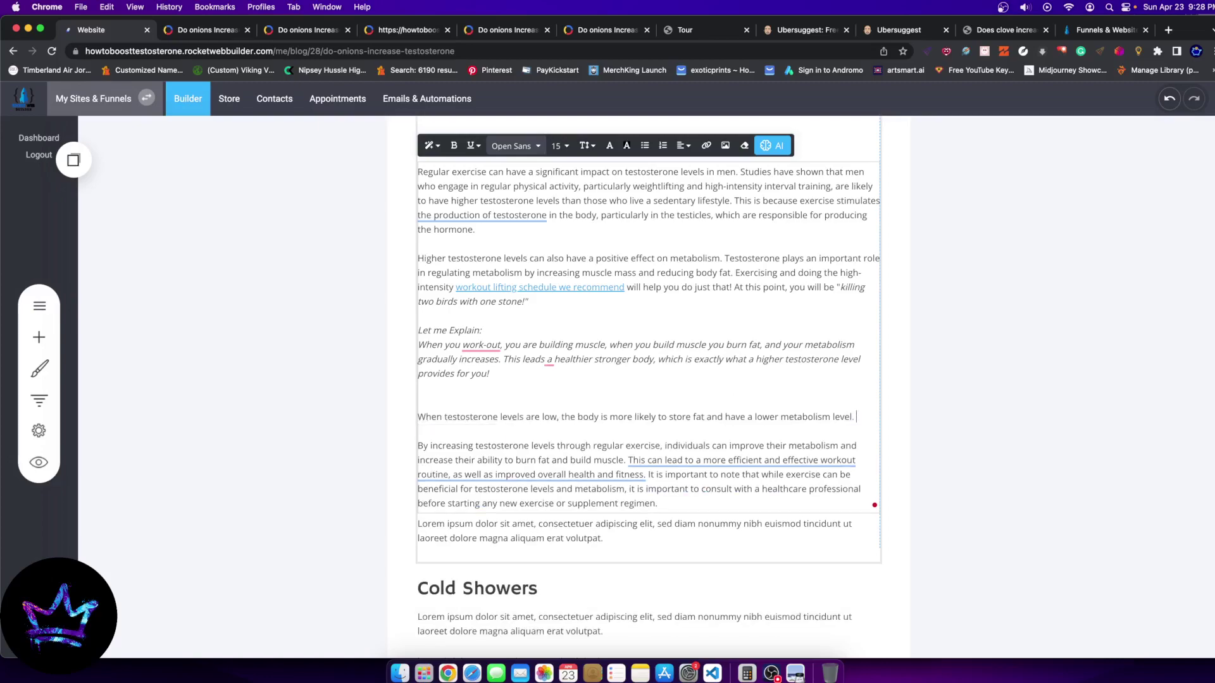
Delete the paragraph beginning "By increasing testosterone levels through regular exercise" from the Physical Activity section
drag(529, 446, 510, 486)
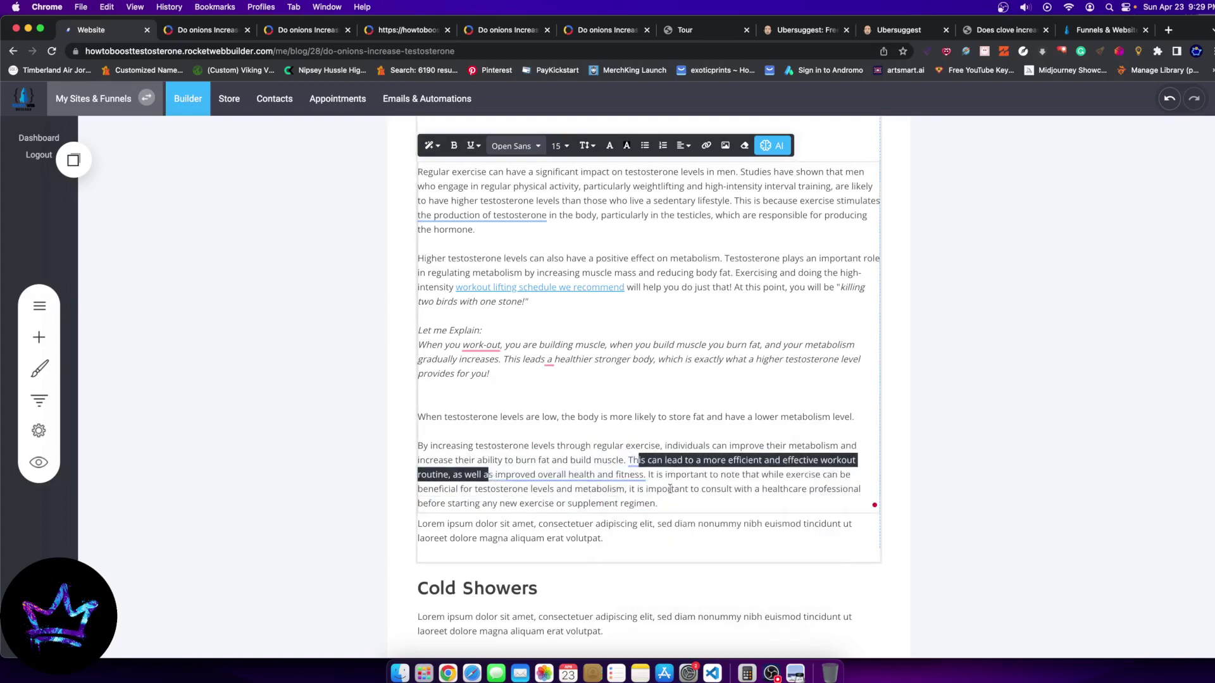
drag(670, 504, 407, 442)
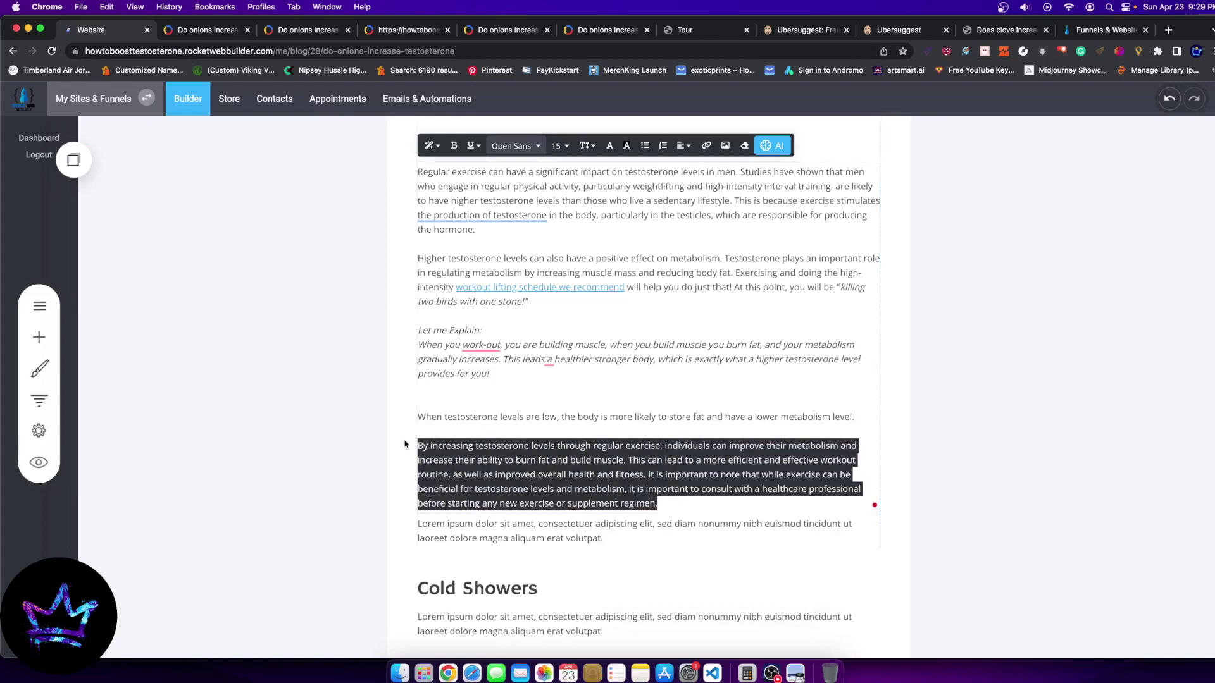
key(BackSpace)
key(super+alt+i)
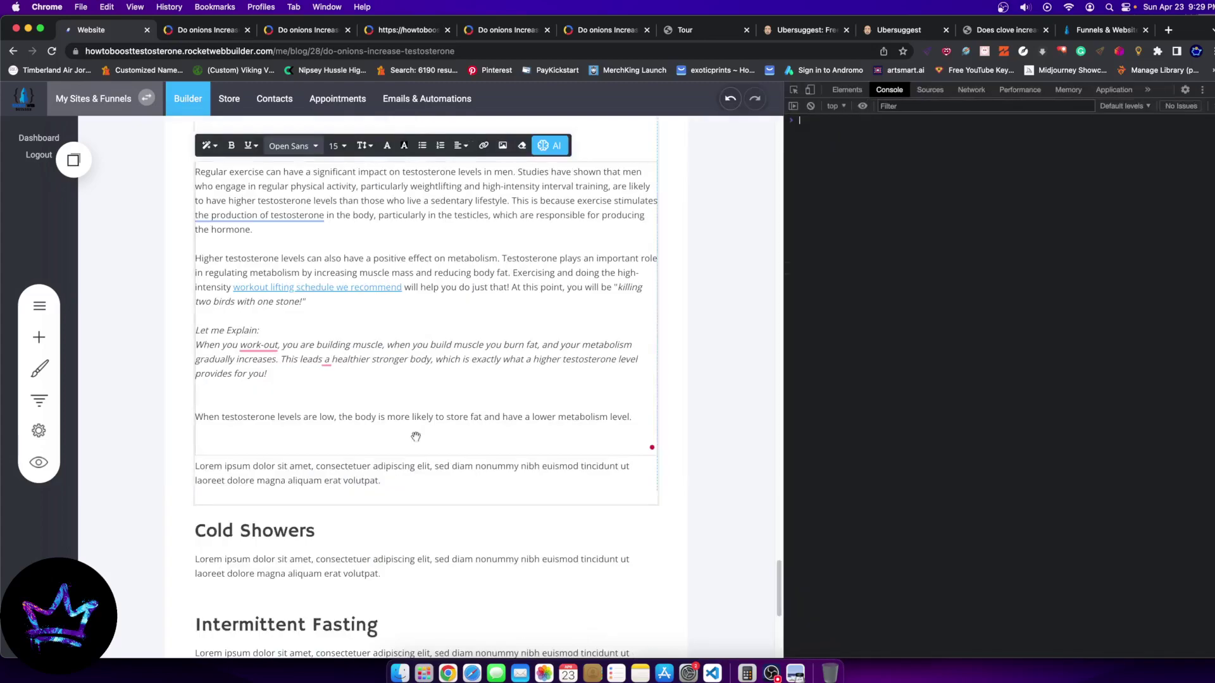
key(super+alt+i)
Generate AI text in the placeholder paragraph under Physical Activity with the prompt "explain the science behind how testosterone increases when we workout"
scroll(598, 424, up, 3)
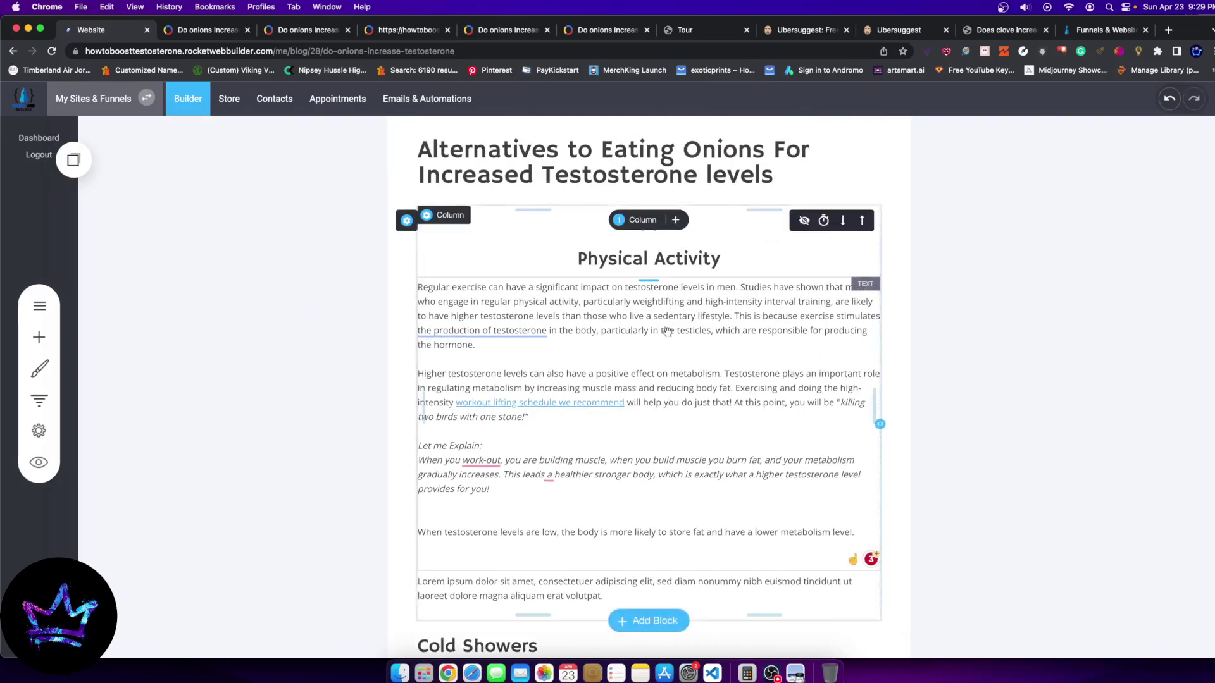
click(565, 490)
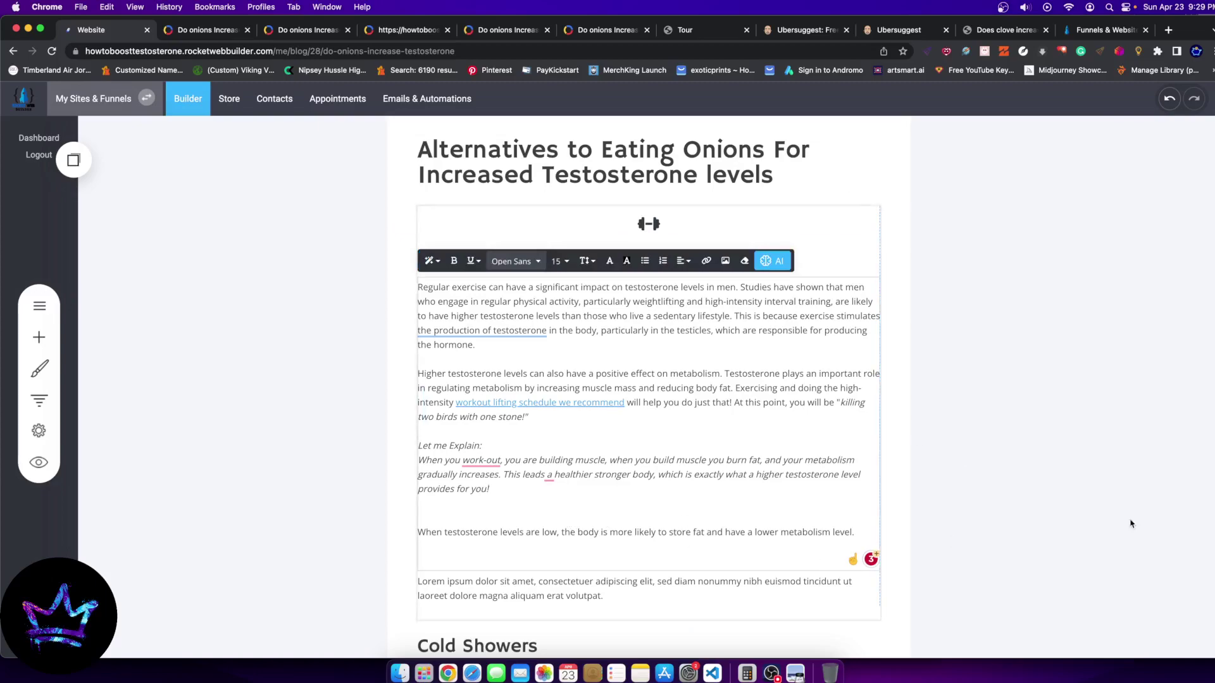
click(639, 592)
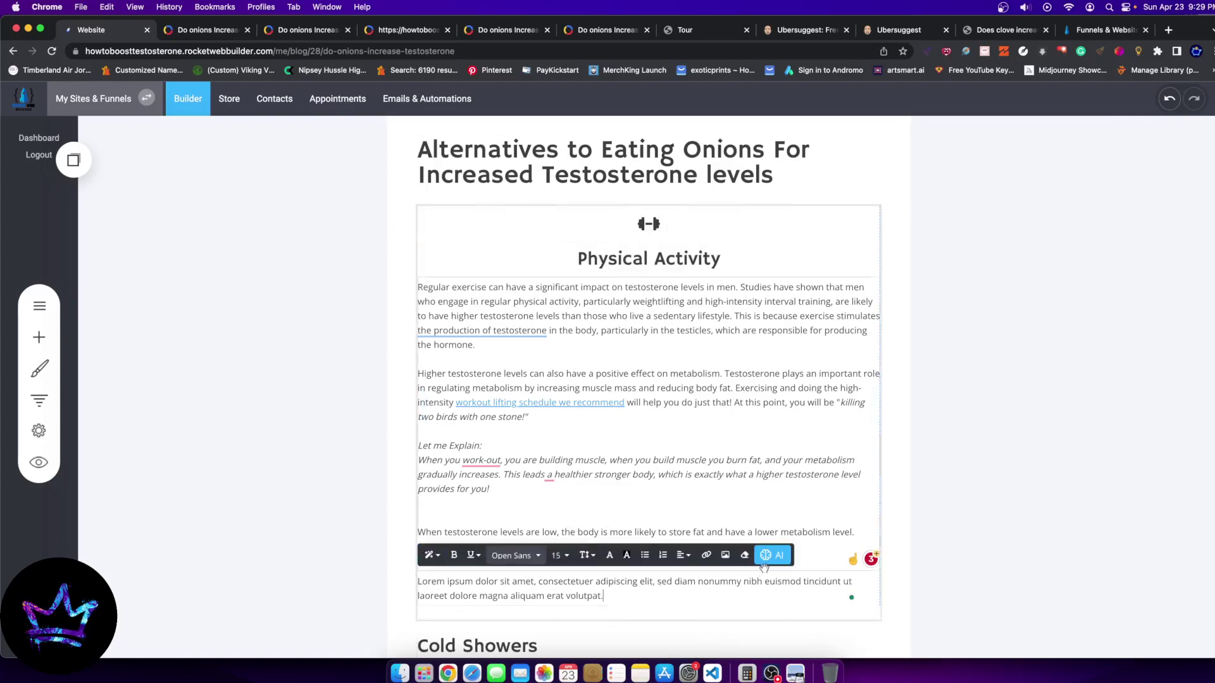
click(782, 555)
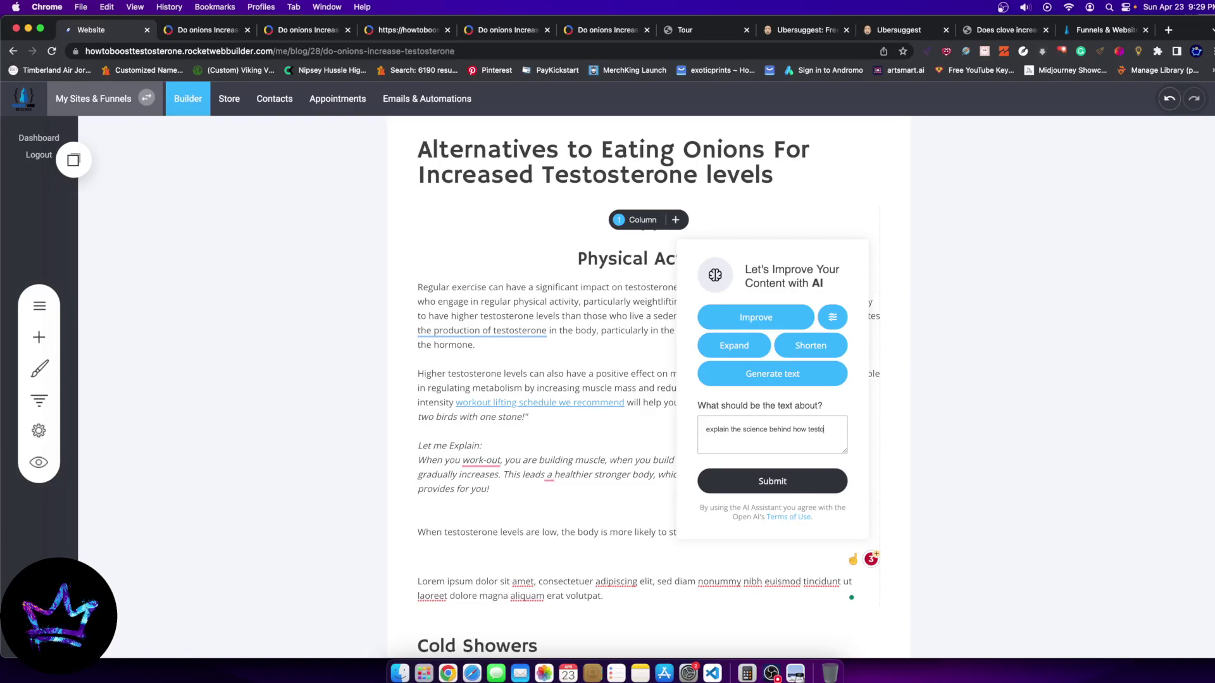
text(sterom)
text(e incerese s when we workout)
right_click(758, 441)
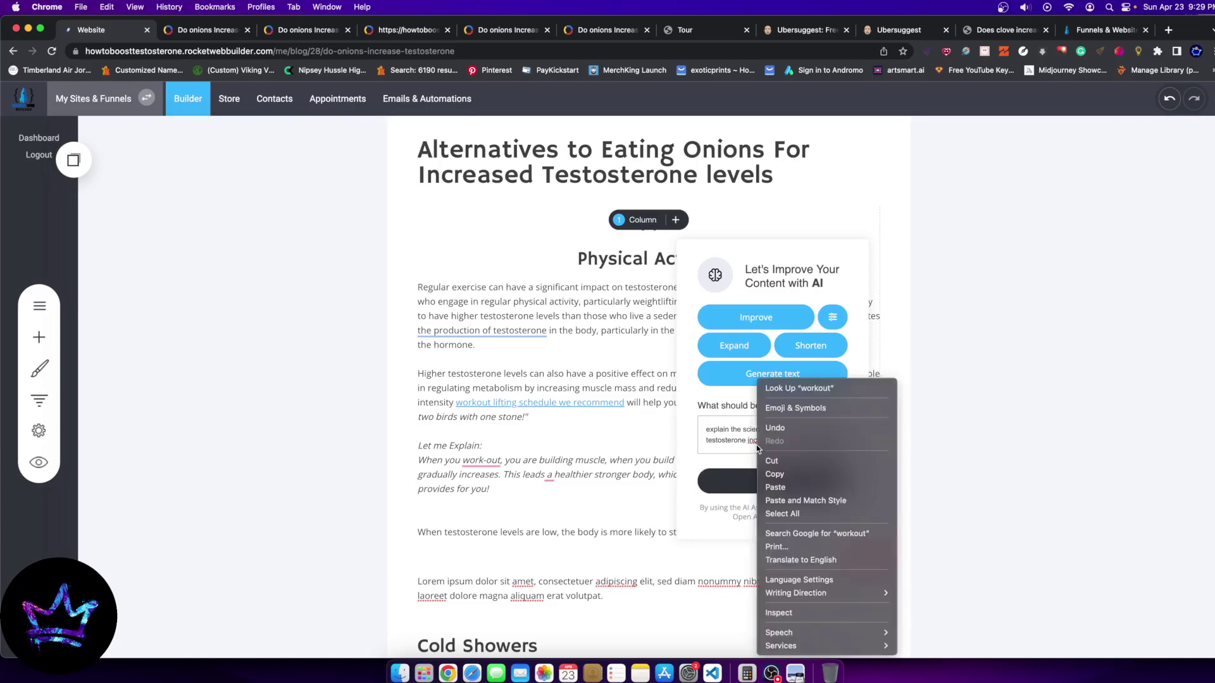
click(757, 441)
right_click(757, 441)
click(783, 428)
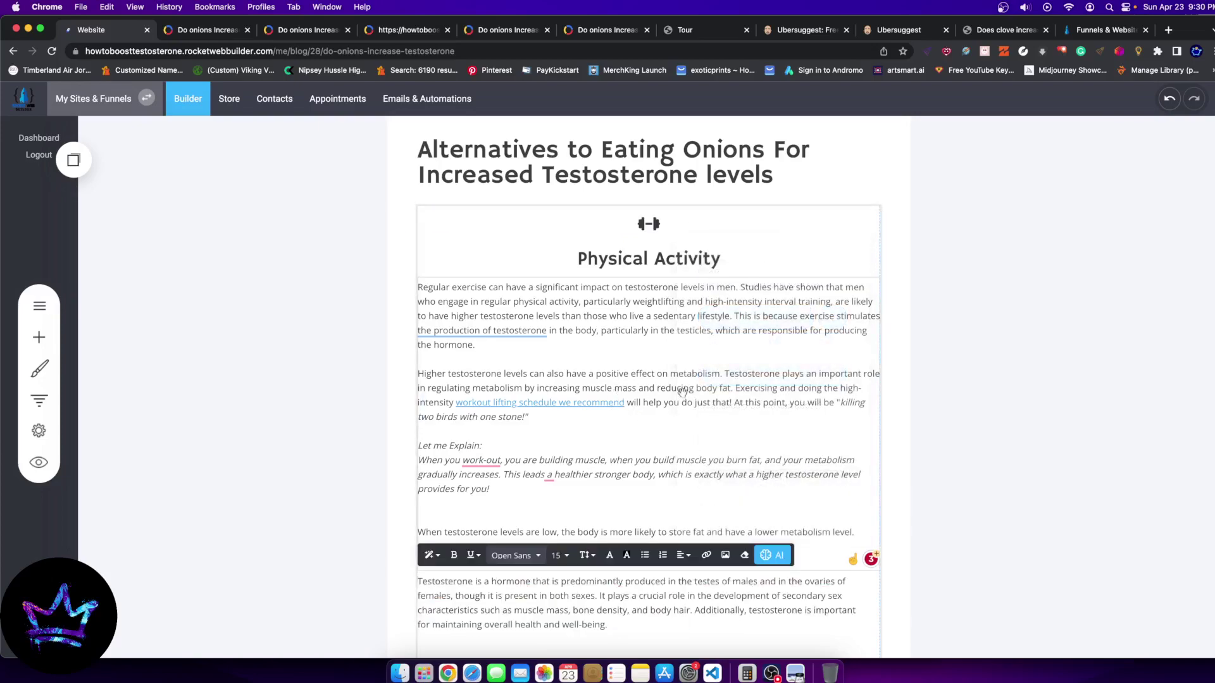
Cut the paragraph beginning "When we workout, our bodies are put under" from the generated text
scroll(682, 392, down, 3)
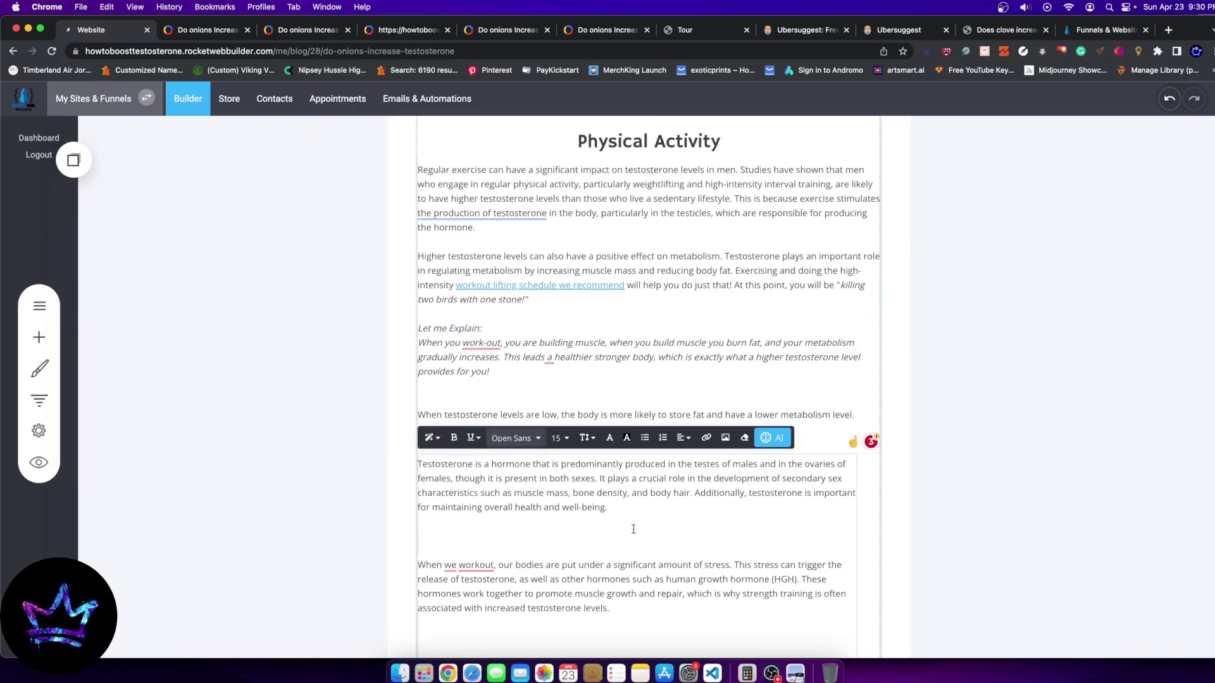
scroll(549, 499, down, 2)
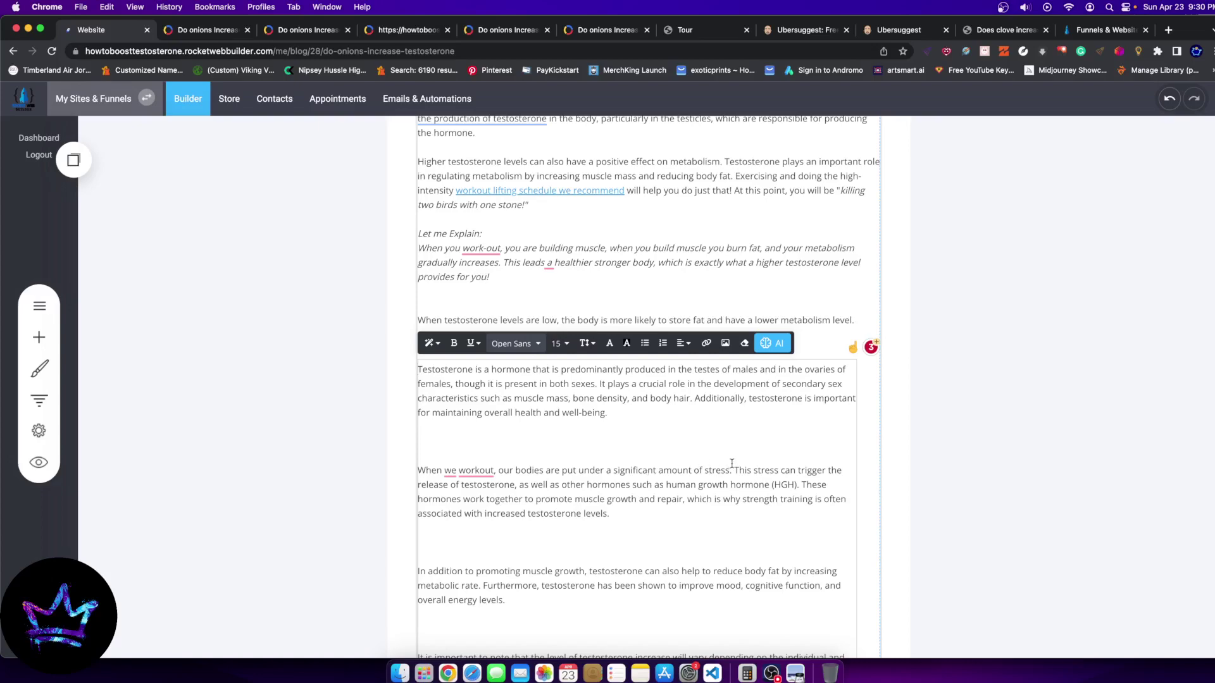
click(517, 485)
text(,)
drag(674, 511, 499, 482)
click(525, 484)
drag(607, 520, 406, 474)
key(super+c)
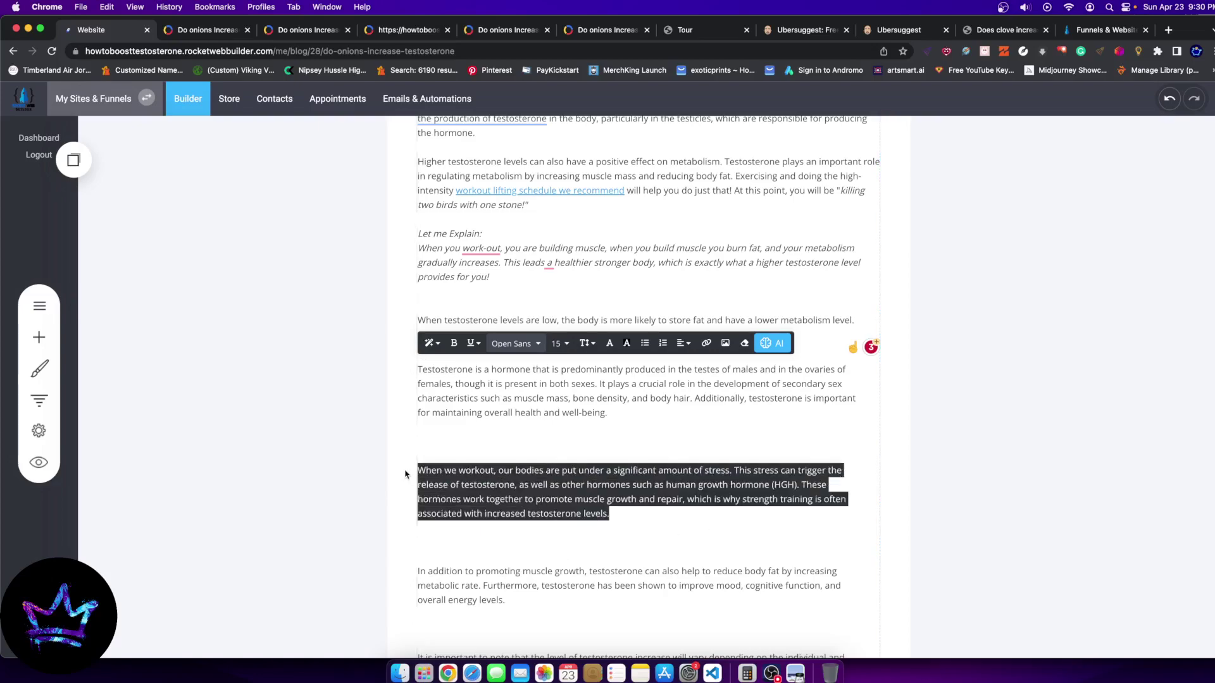
key(BackSpace)
Paste the cut paragraph between the regular exercise and metabolism paragraphs, with blank lines separating it from both
scroll(542, 489, up, 4)
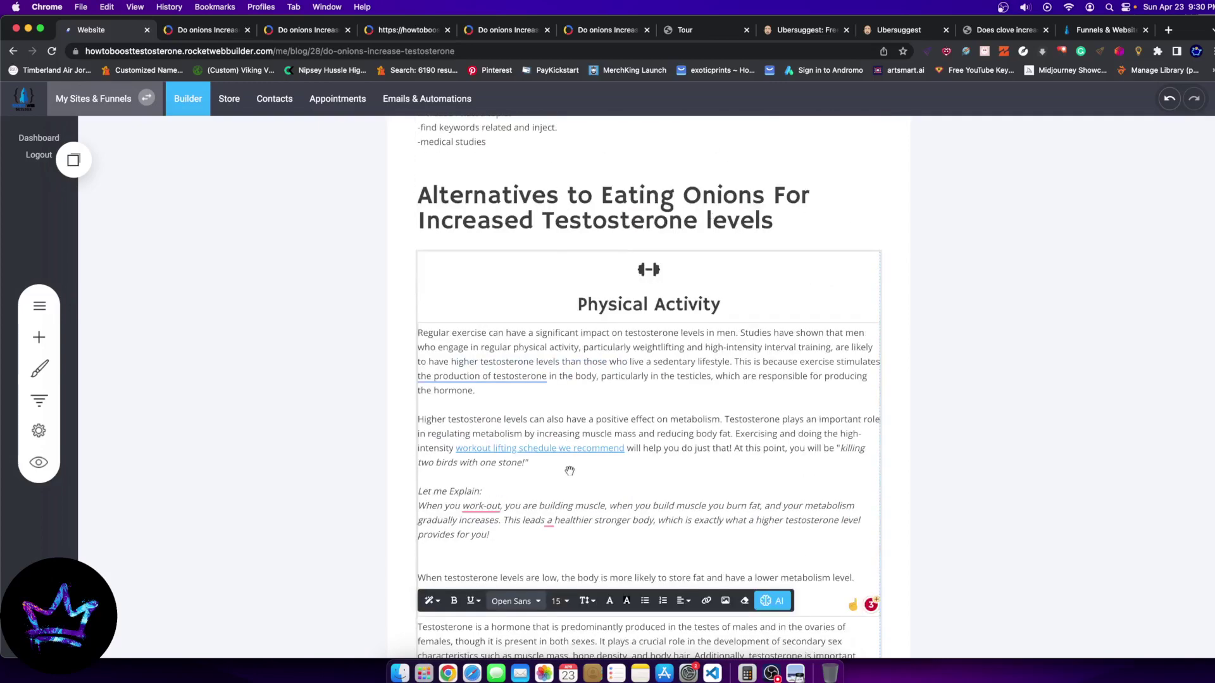
click(515, 402)
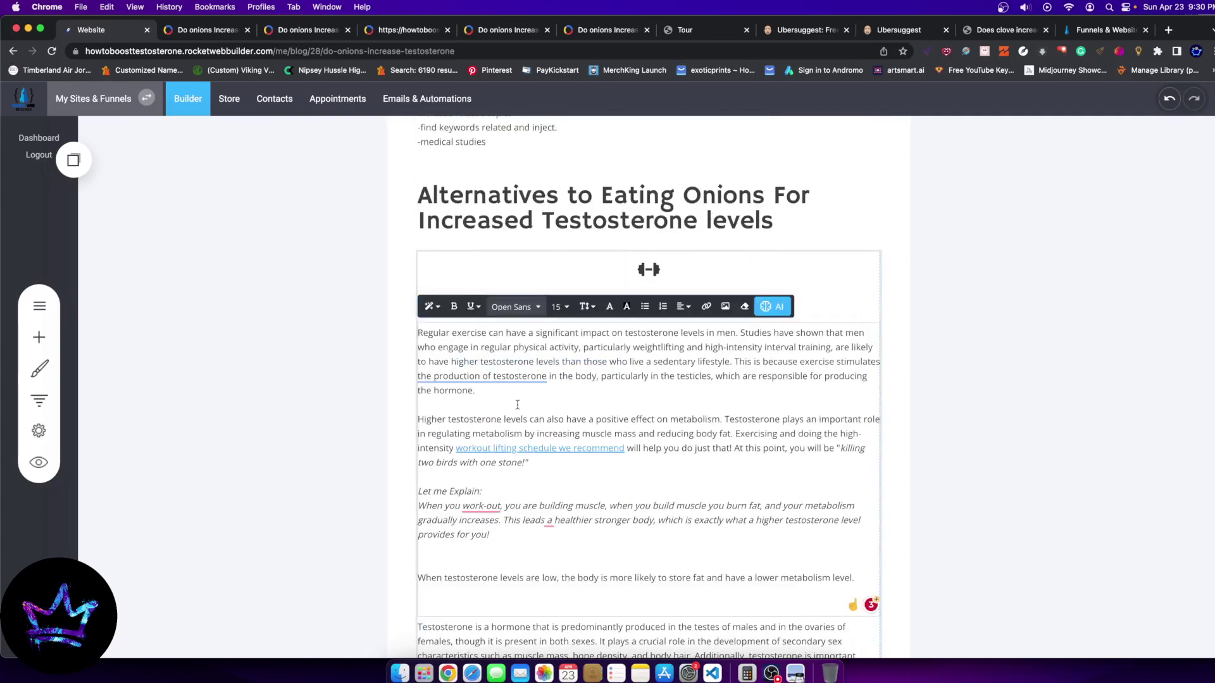
key(super+v)
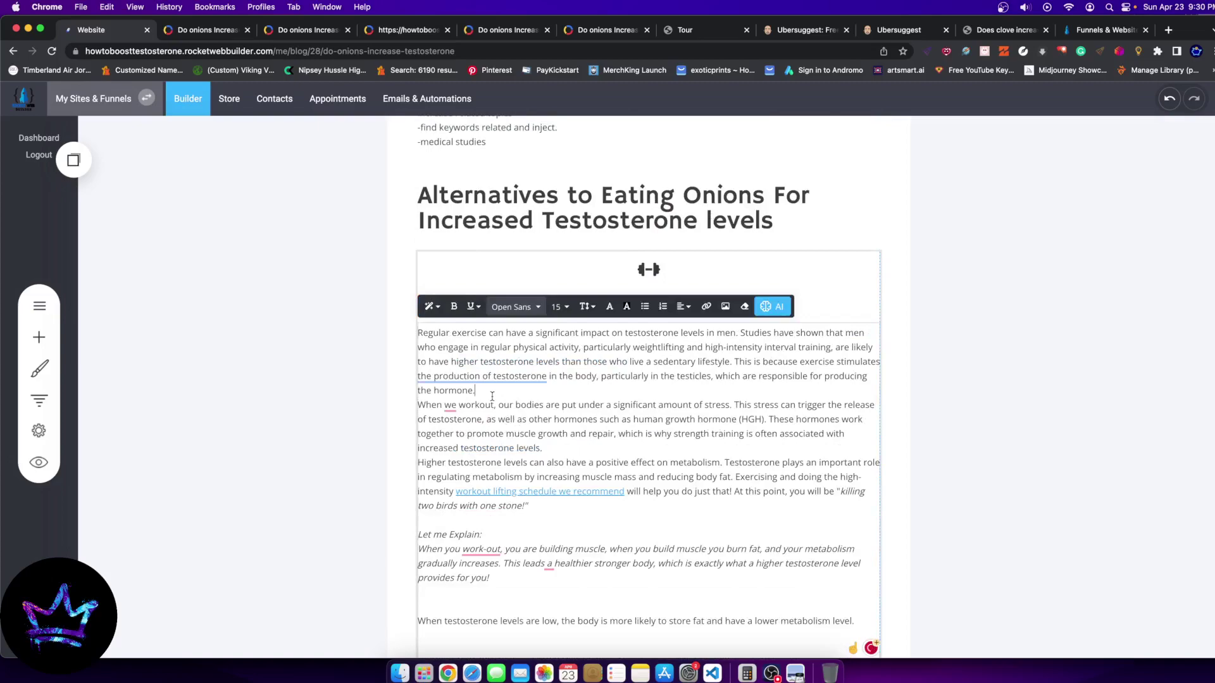
key(Return)
key(Return)
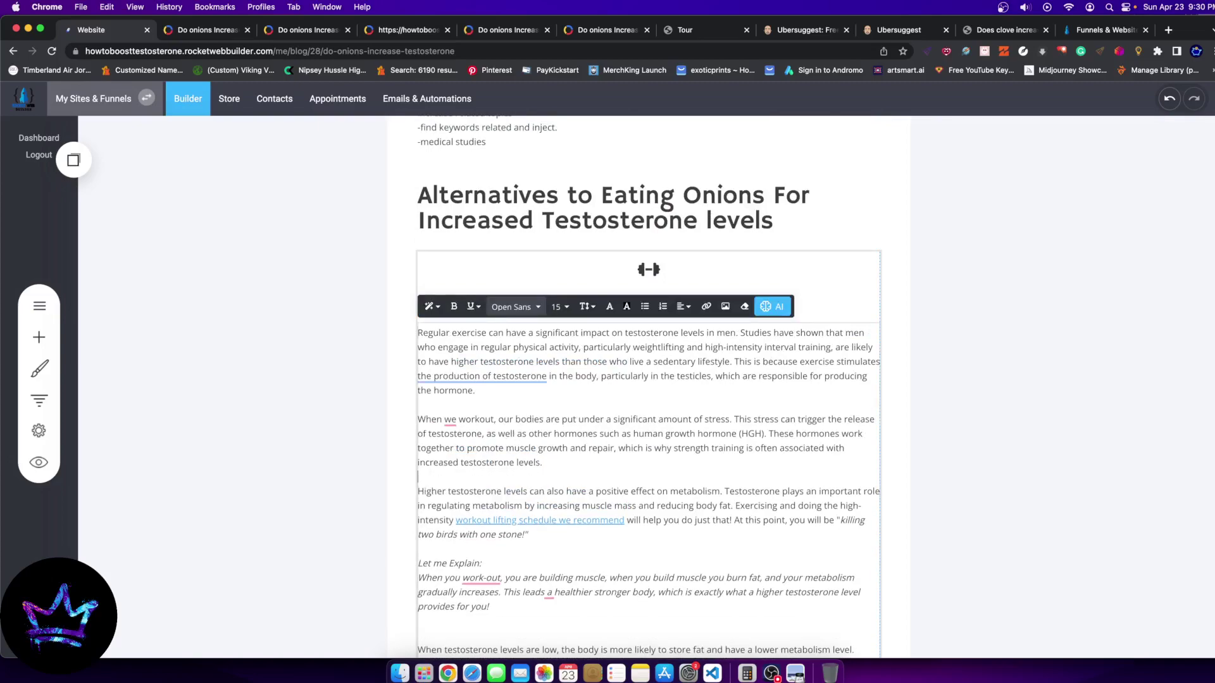
Add the line "Break Down the Science: Why Testosterone Levels Improve When You Lift Weights" above the pasted paragraph
click(447, 404)
text(LE)
text(Break Down the S)
text(c)
text(ienece)
text(: )
text(Why Testos)
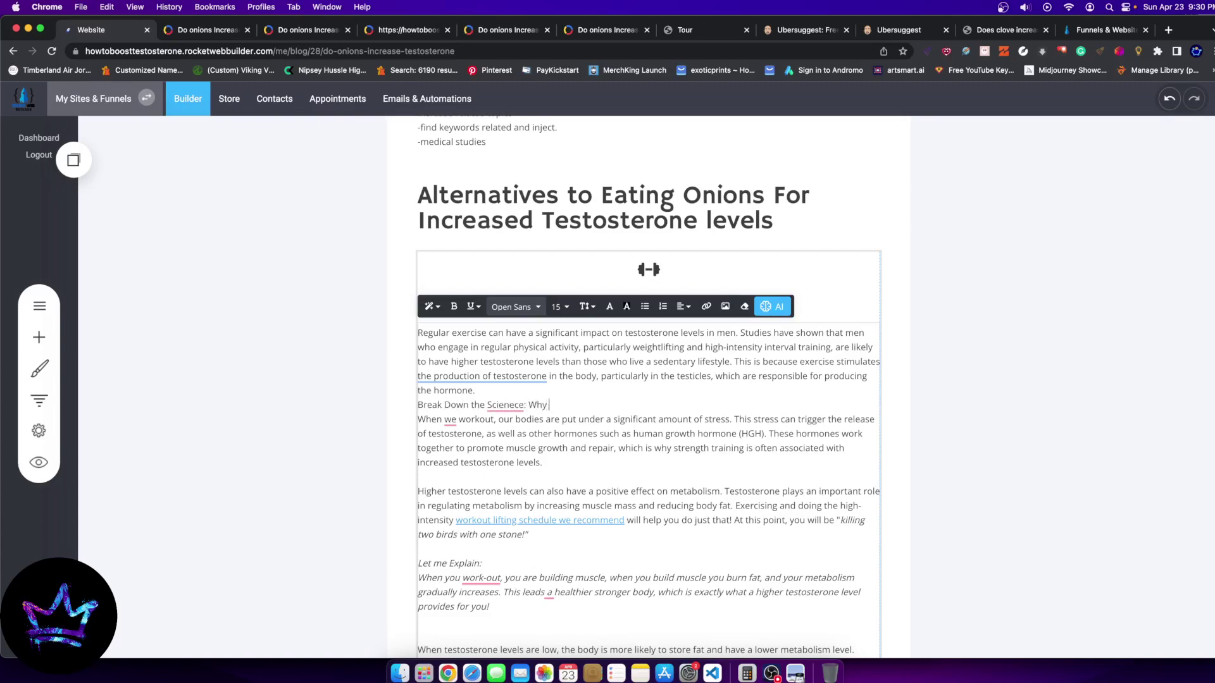
text(terone L)
text(evels Imrpove Whe)
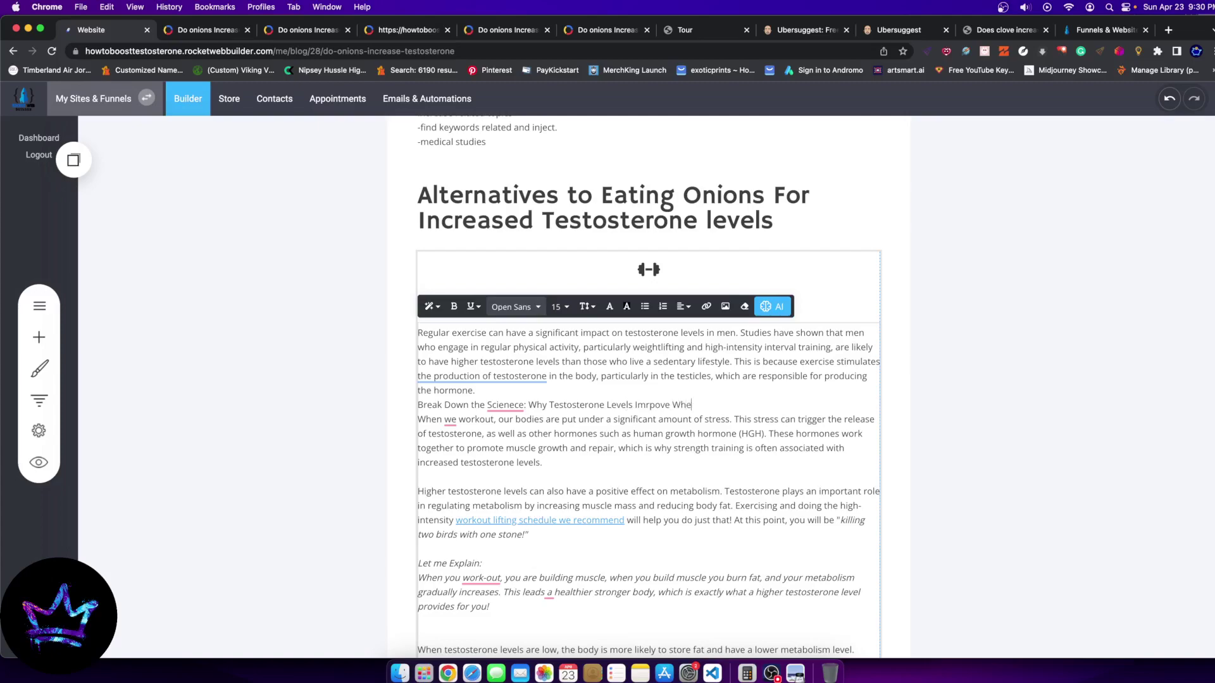
text(n You Lift Weights)
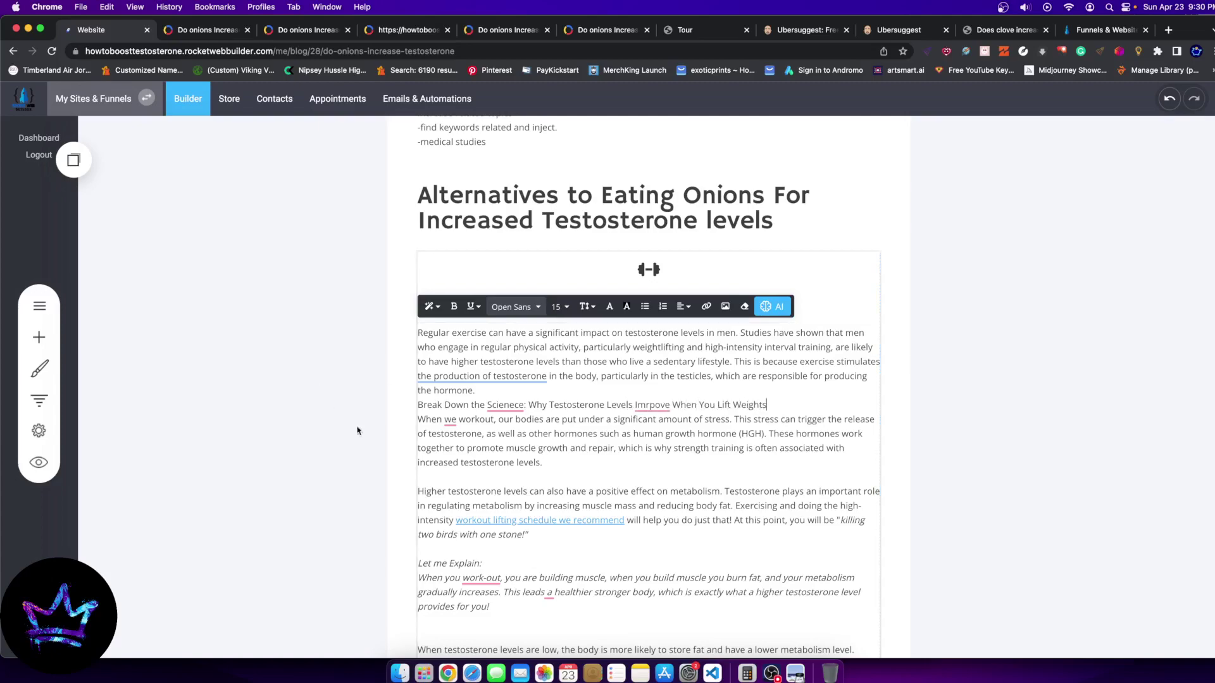
Correct the two misspelled words in the new line to "Science" and "Improve"
right_click(505, 414)
click(516, 423)
right_click(640, 411)
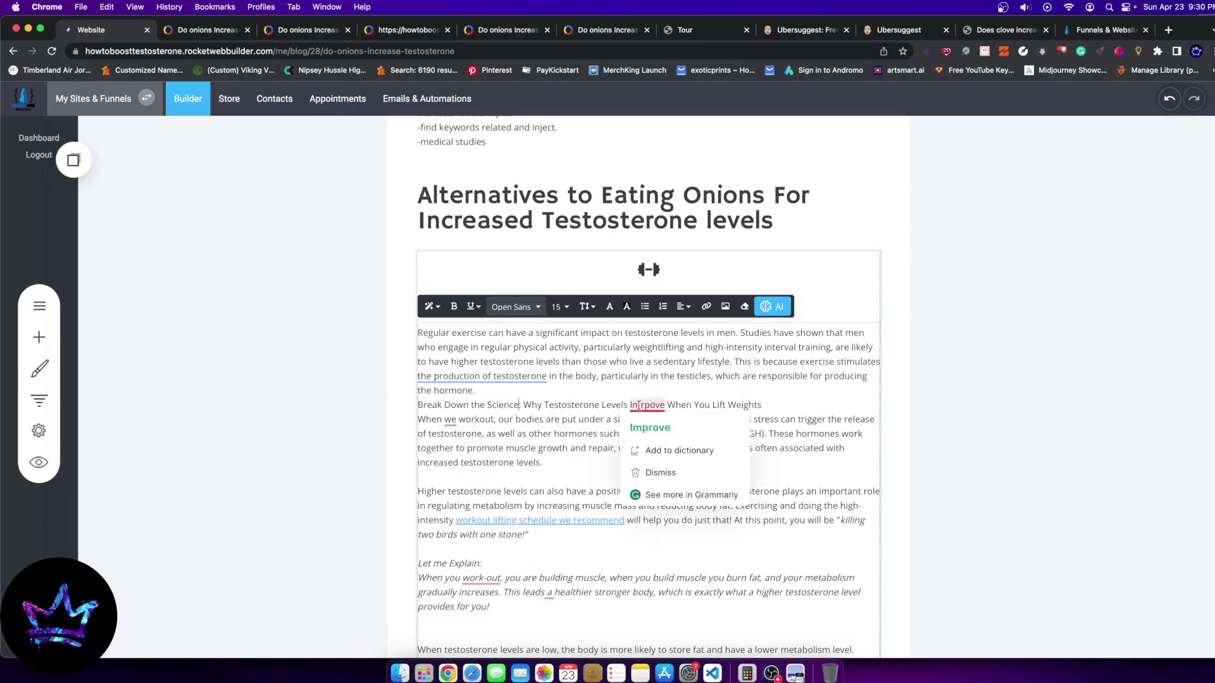
click(651, 423)
Format the "Break Down the Science" line as Header 4 and insert a blank line above it
drag(778, 410, 416, 407)
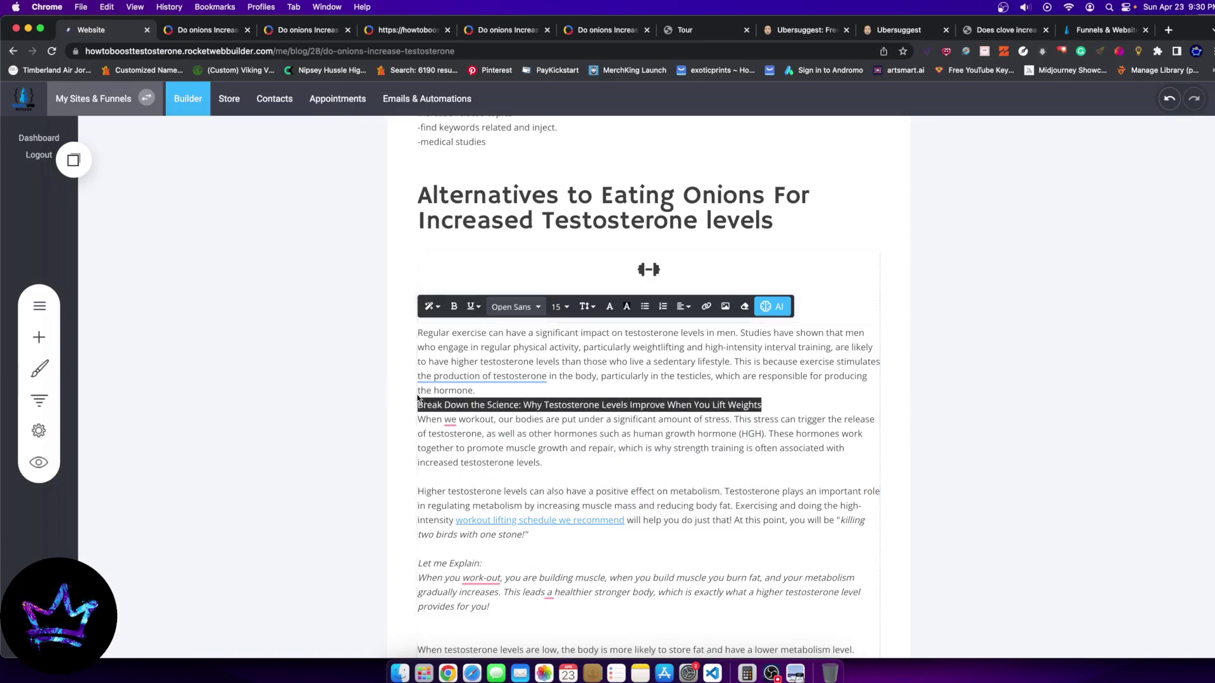
click(435, 309)
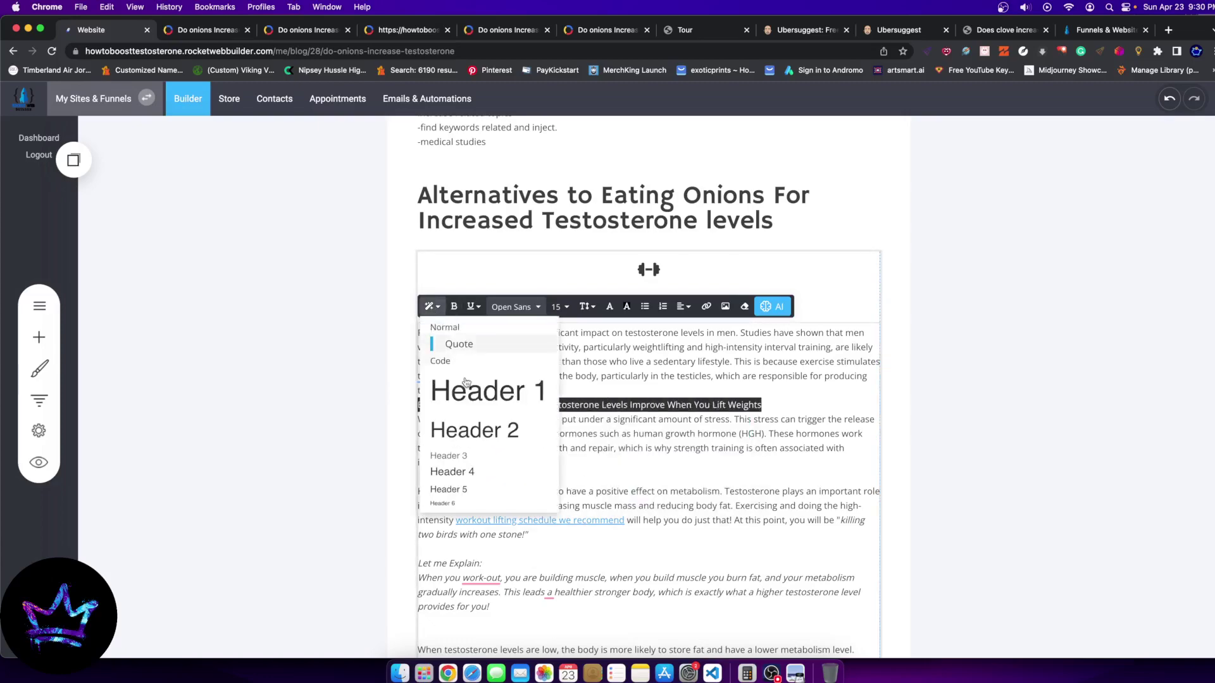
click(455, 476)
click(500, 393)
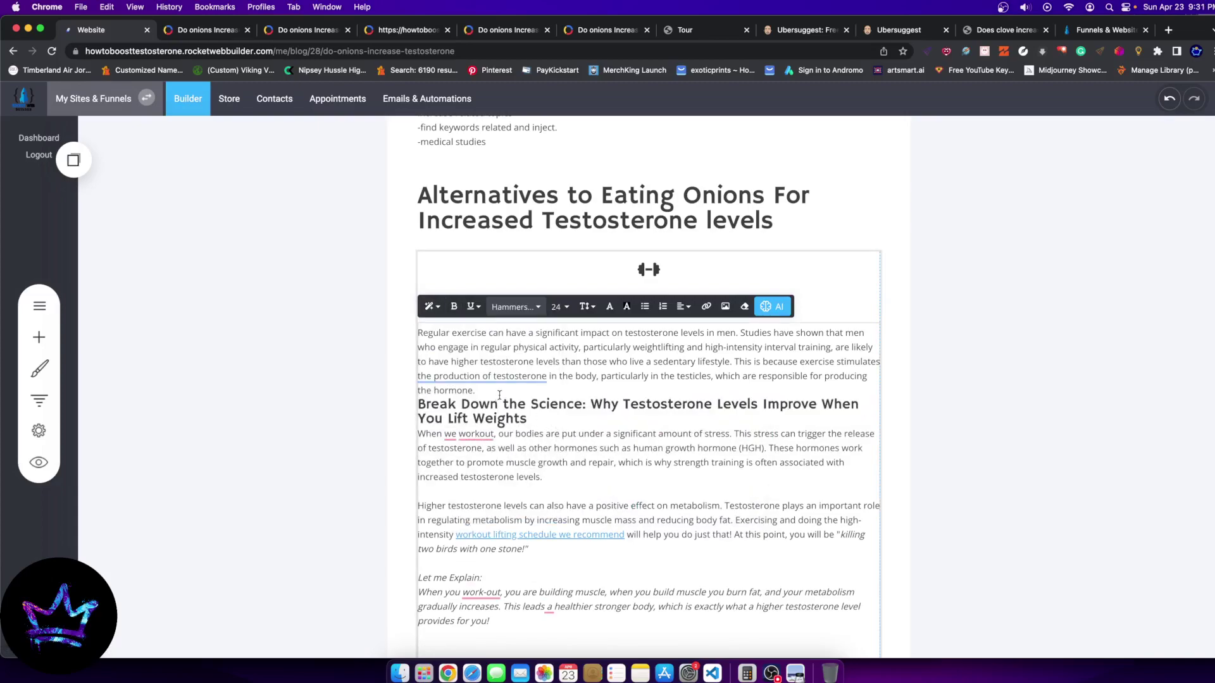
key(Return)
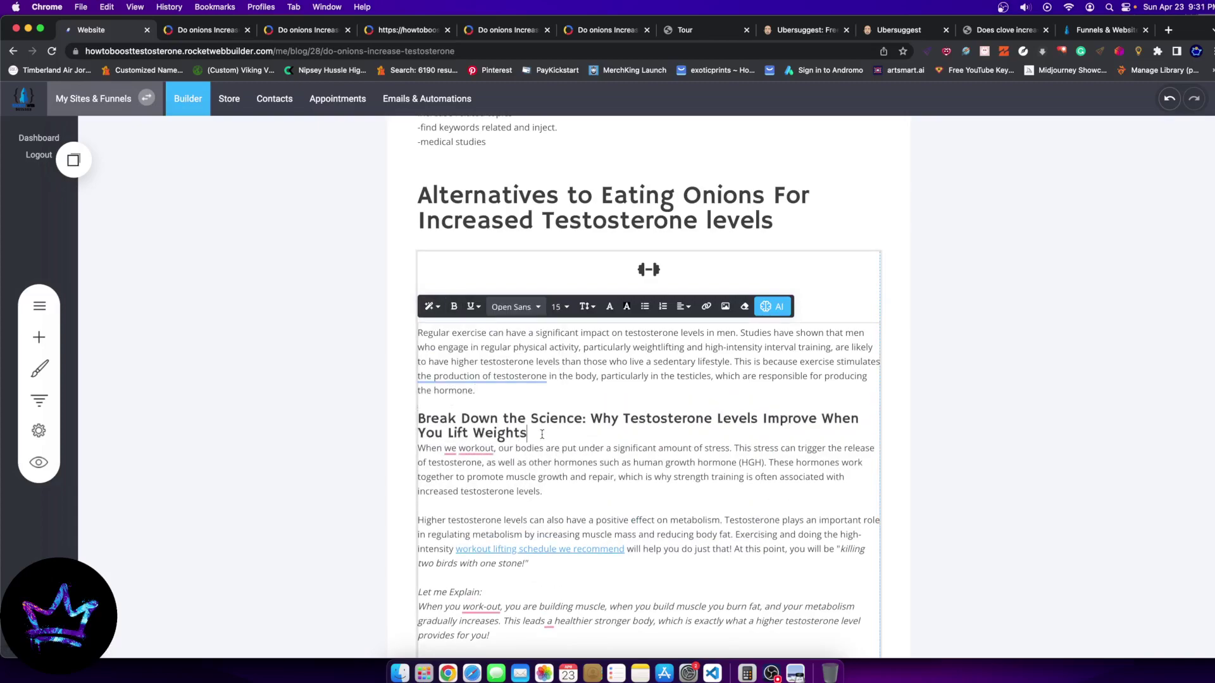
Delete all the remaining generated text in the text block below the low testosterone sentence
scroll(535, 557, down, 1)
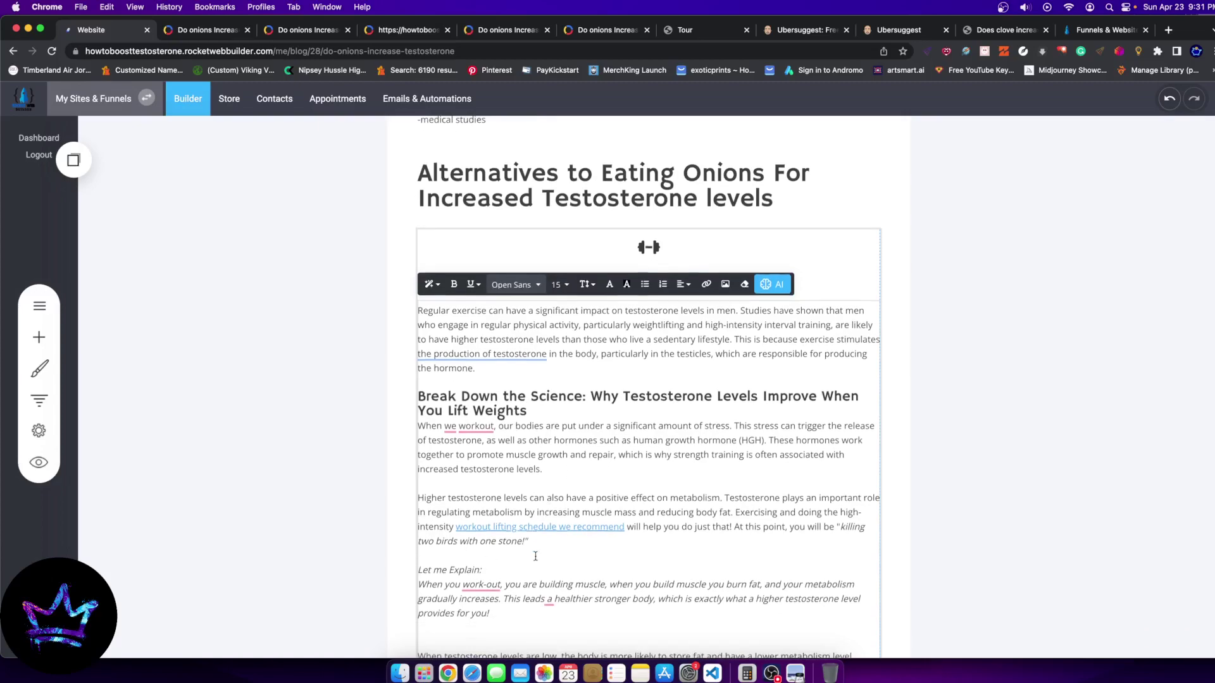
scroll(506, 474, down, 4)
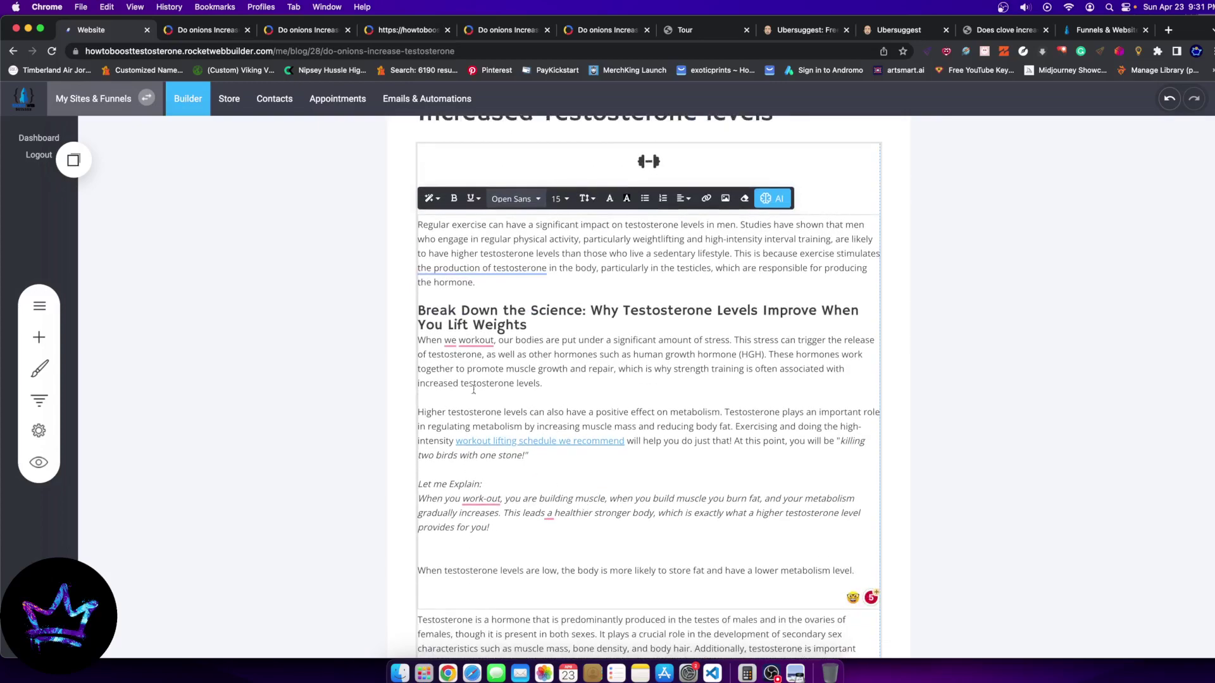
click(501, 399)
scroll(591, 568, down, 4)
scroll(736, 507, down, 8)
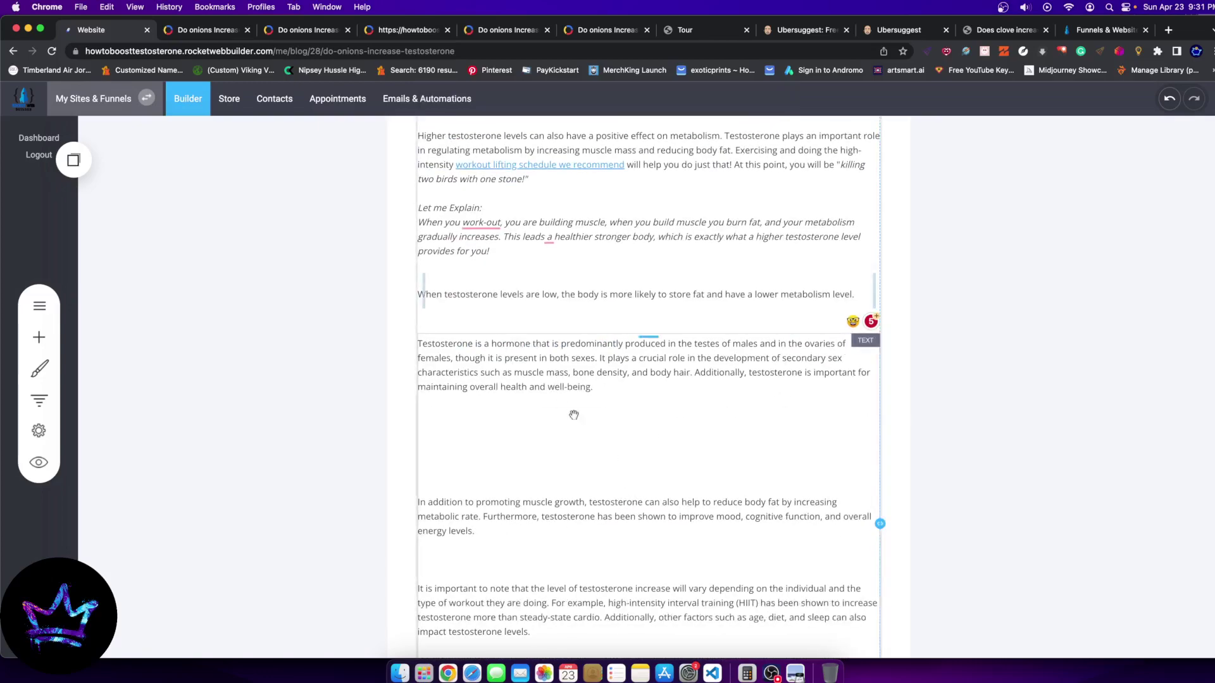
click(500, 535)
scroll(443, 443, down, 5)
drag(433, 376, 508, 422)
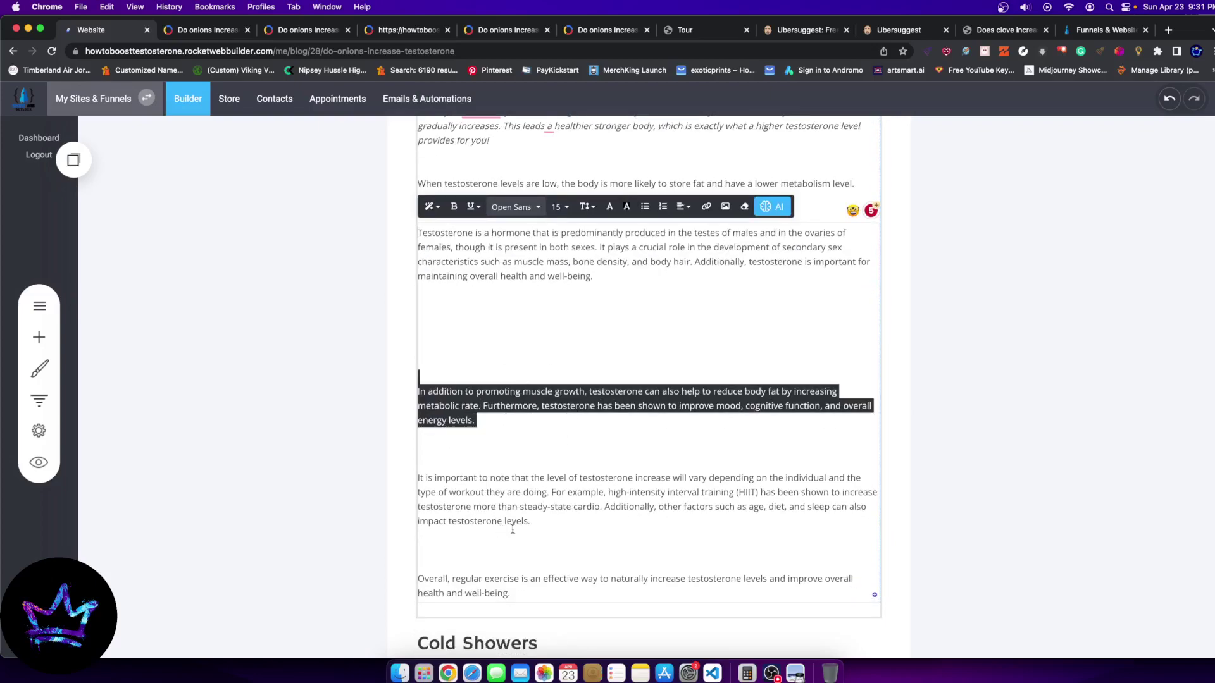
click(643, 555)
drag(543, 598, 415, 236)
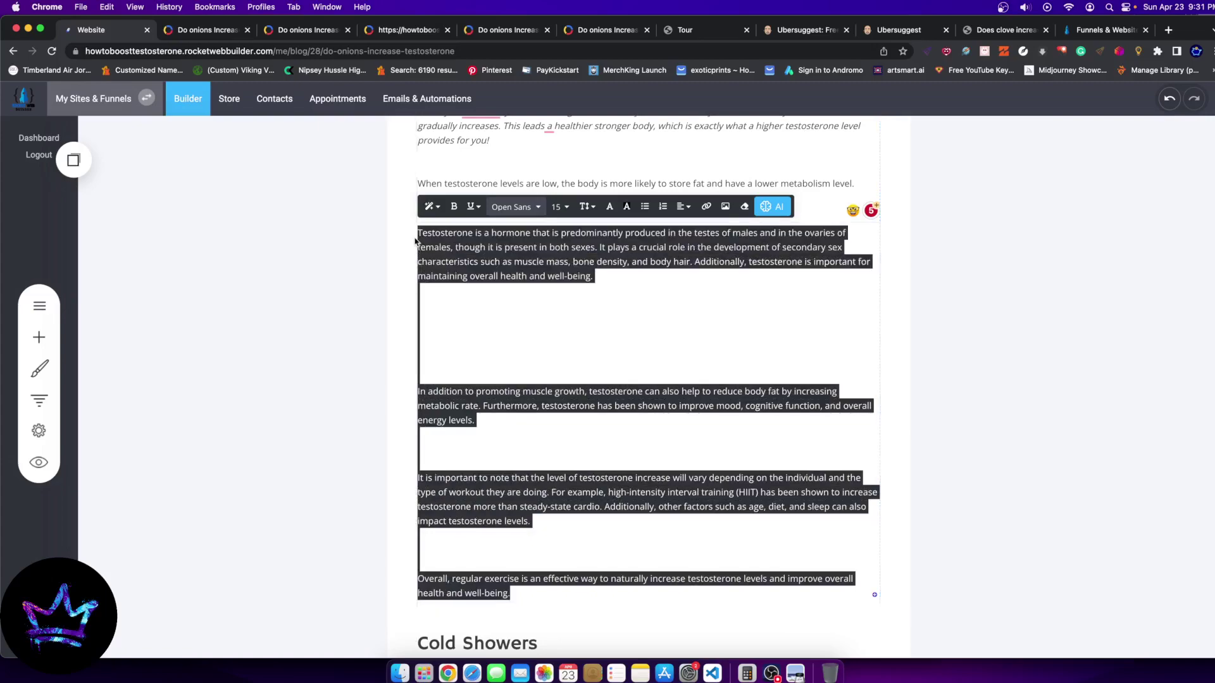
key(BackSpace)
Remove the empty text block above the Cold Showers section
click(1015, 371)
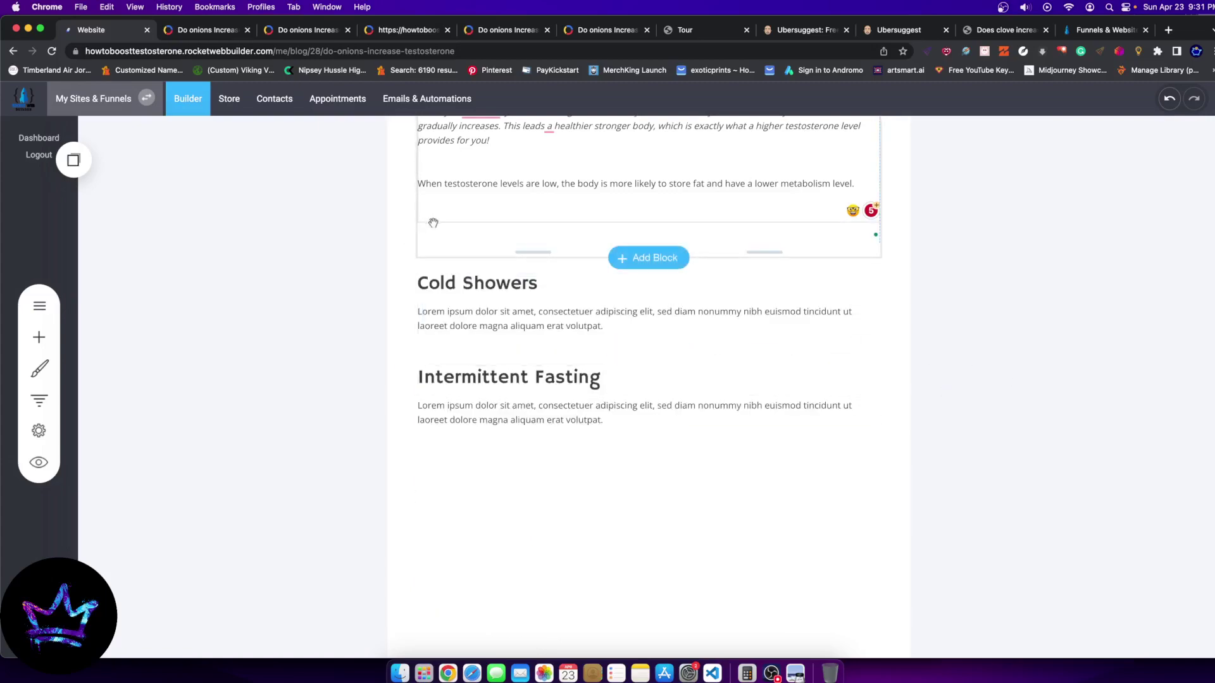
click(535, 208)
click(677, 353)
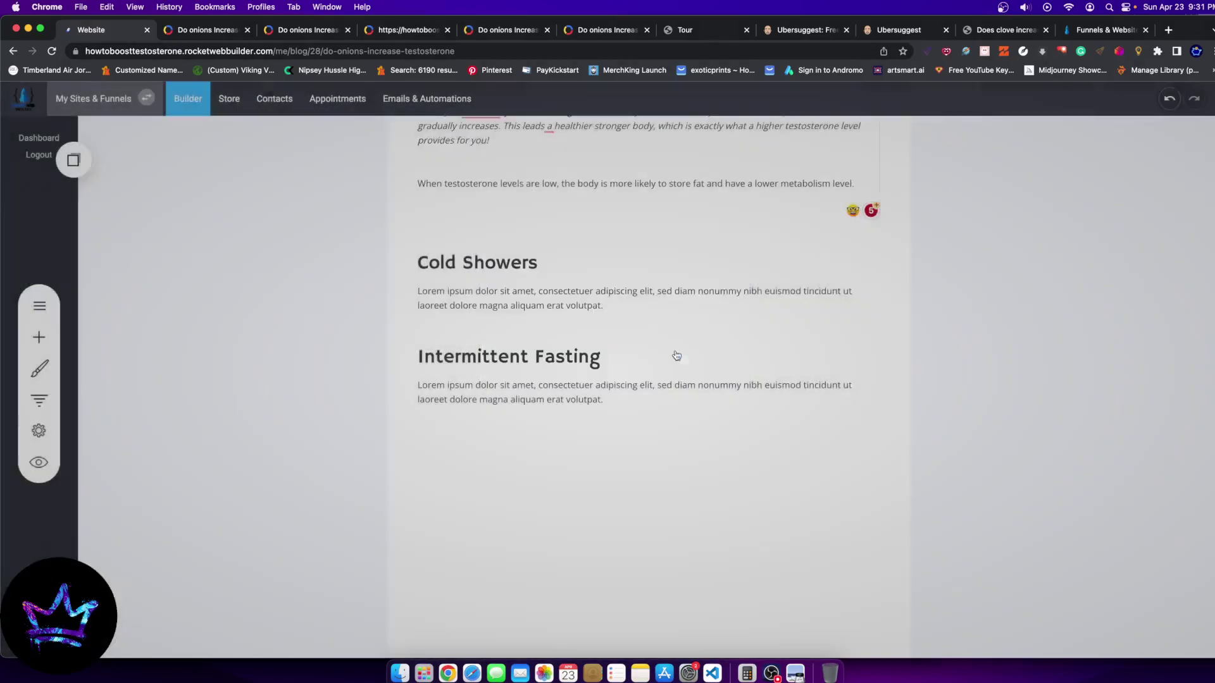
Clear the formatting of the placeholder paragraph under Cold Showers
scroll(570, 303, up, 2)
scroll(526, 277, up, 6)
scroll(529, 317, down, 4)
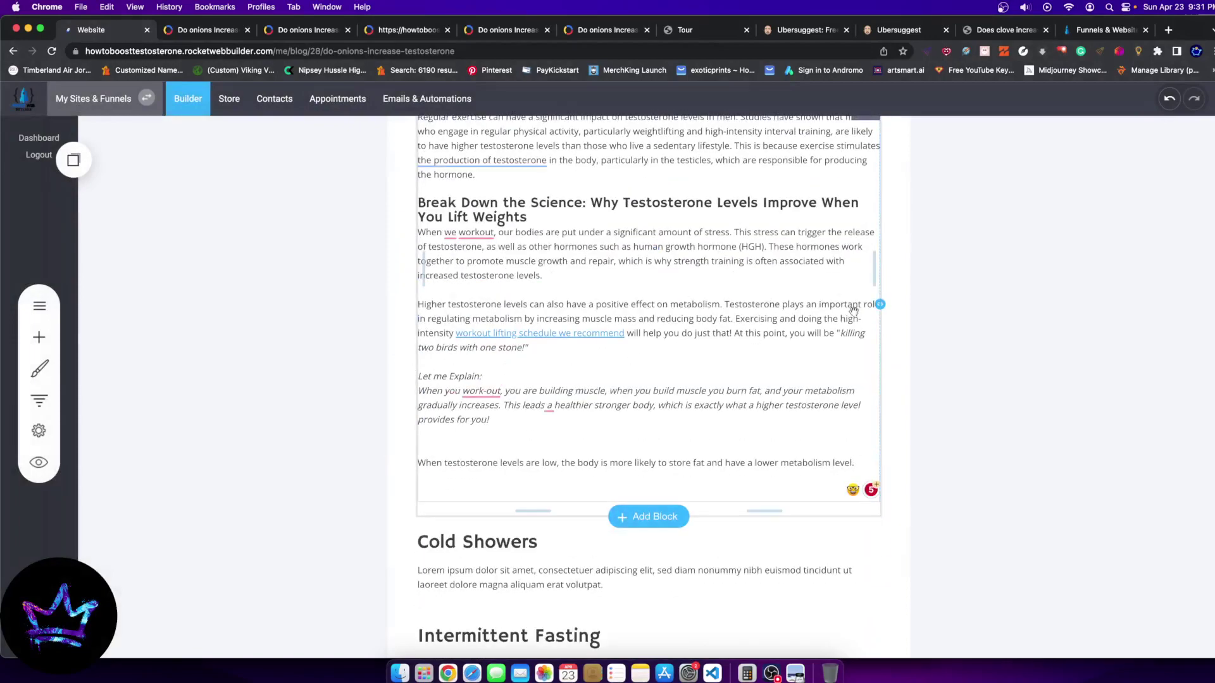
scroll(633, 408, down, 4)
click(629, 331)
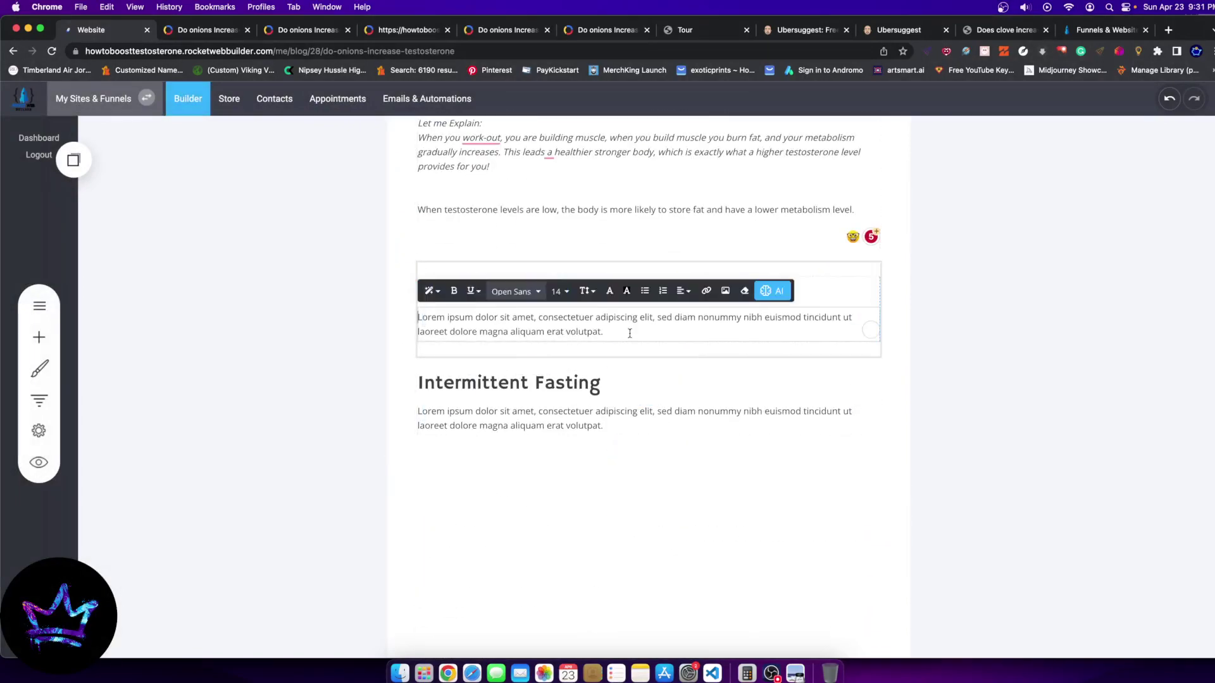
drag(629, 330, 407, 309)
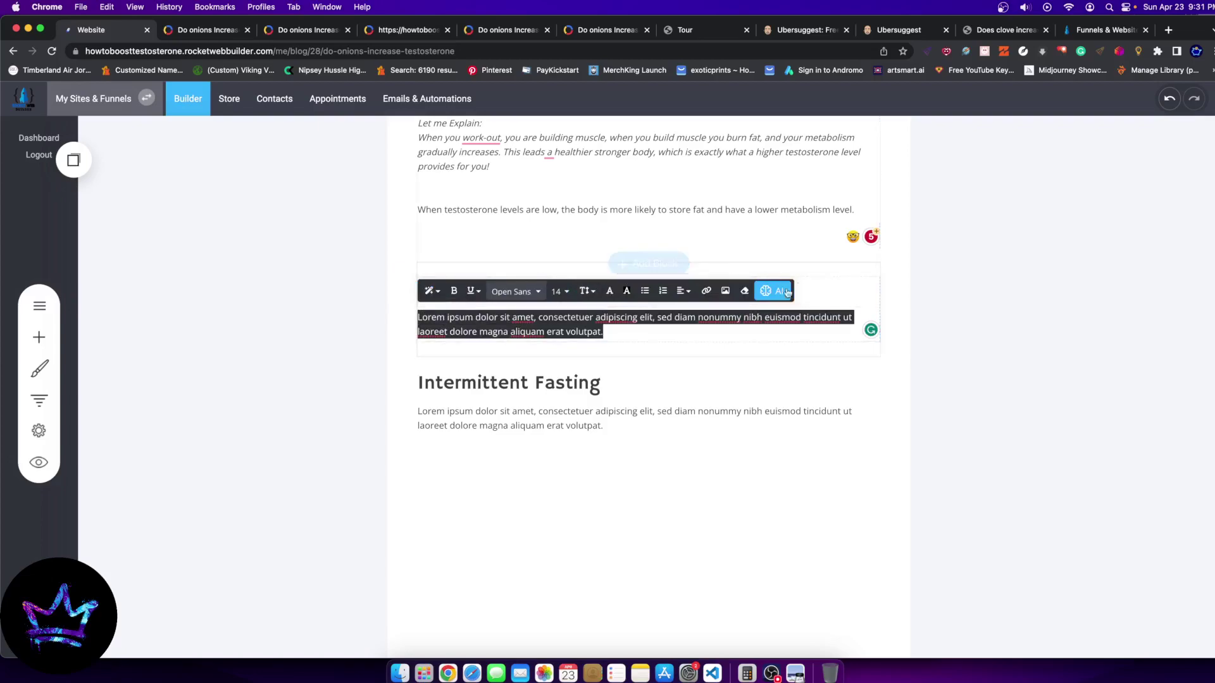
click(744, 291)
Generate the Cold Showers text with the AI prompt "explain for a scientific standpoint how taking cold showers improves testosterone levels."
click(772, 292)
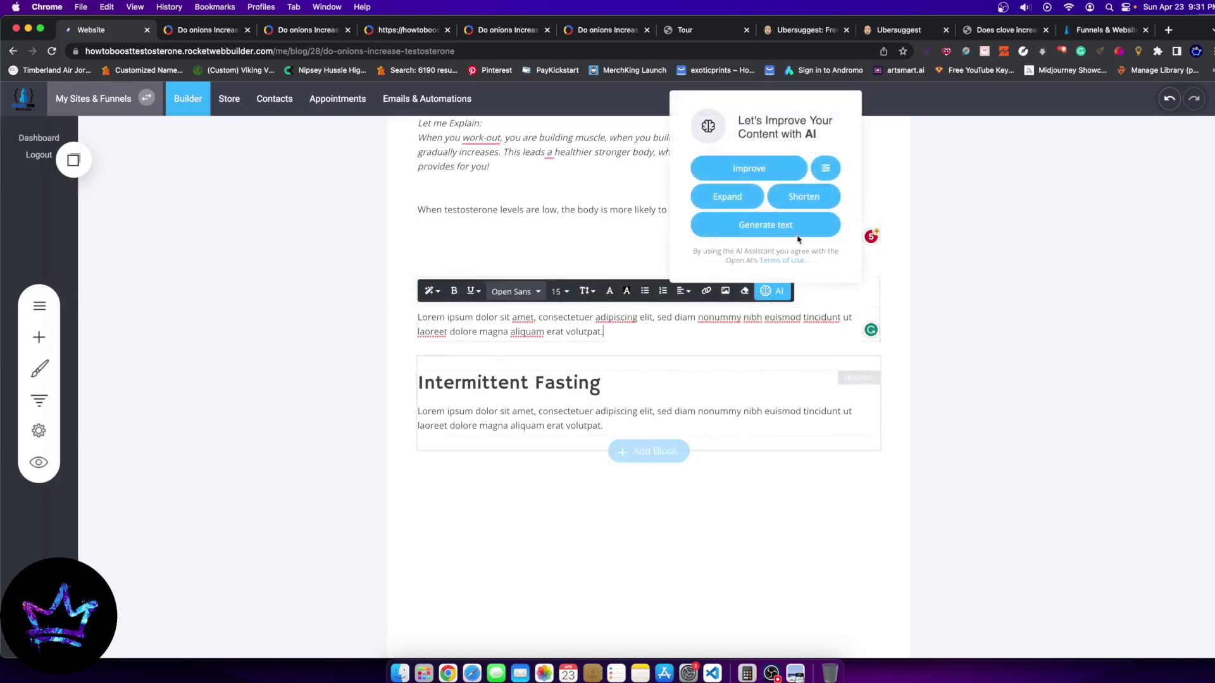
click(765, 225)
text(explain for a scientific stand)
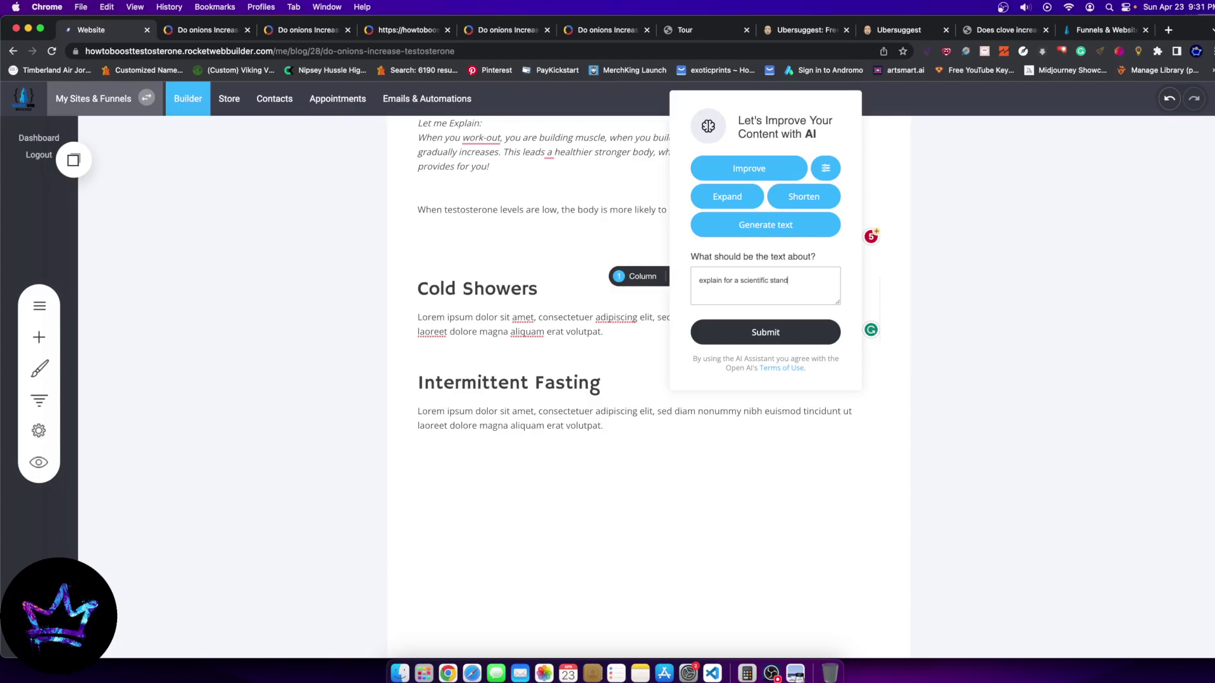
text(nt how taking cold showers improves testosterone levels.)
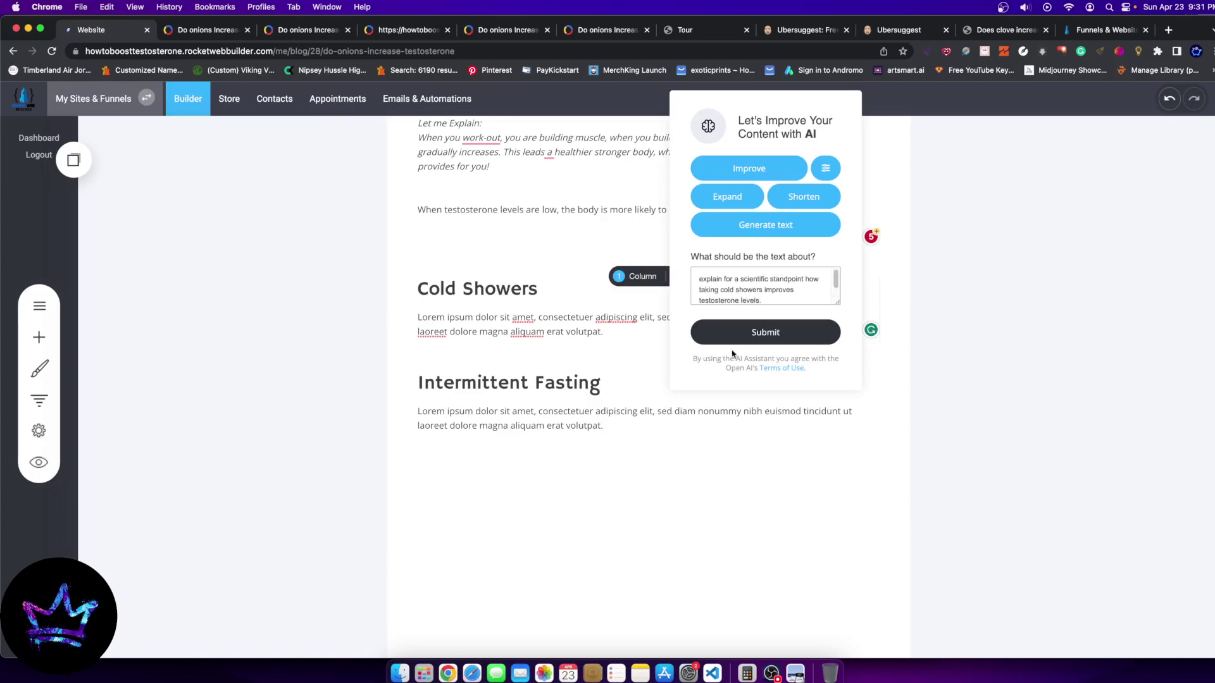
click(757, 341)
scroll(701, 283, down, 1)
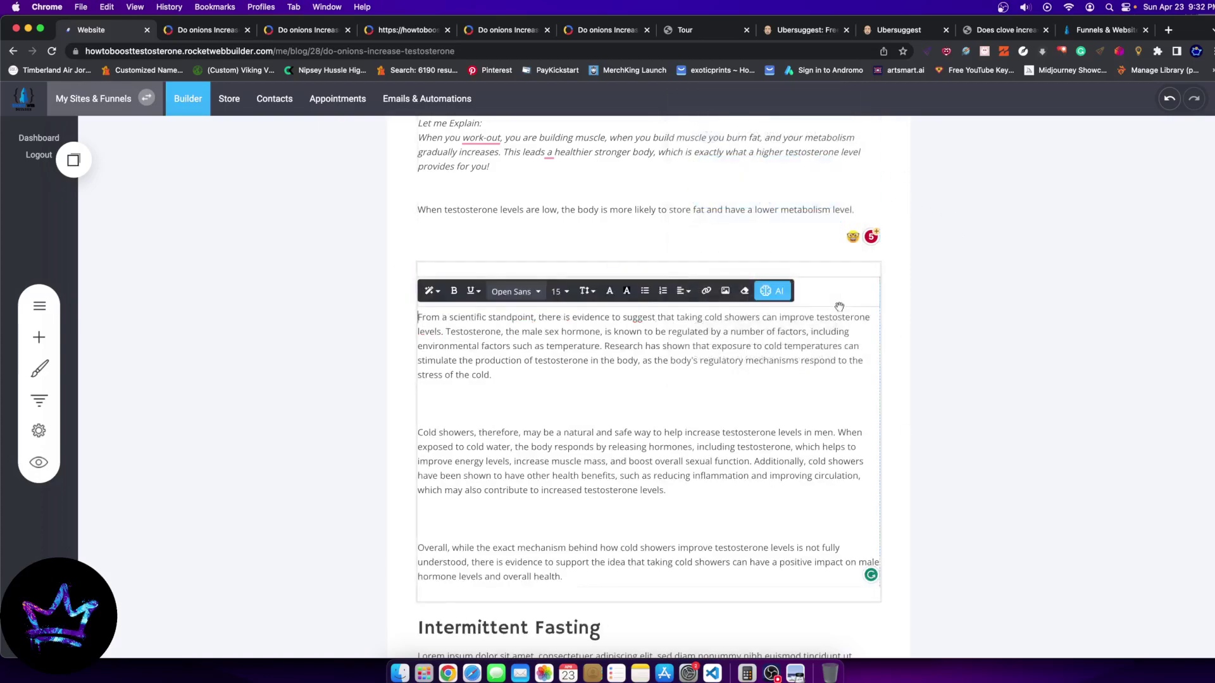
Delete "the male sex hormone," from the first generated paragraph under Cold Showers
click(1074, 312)
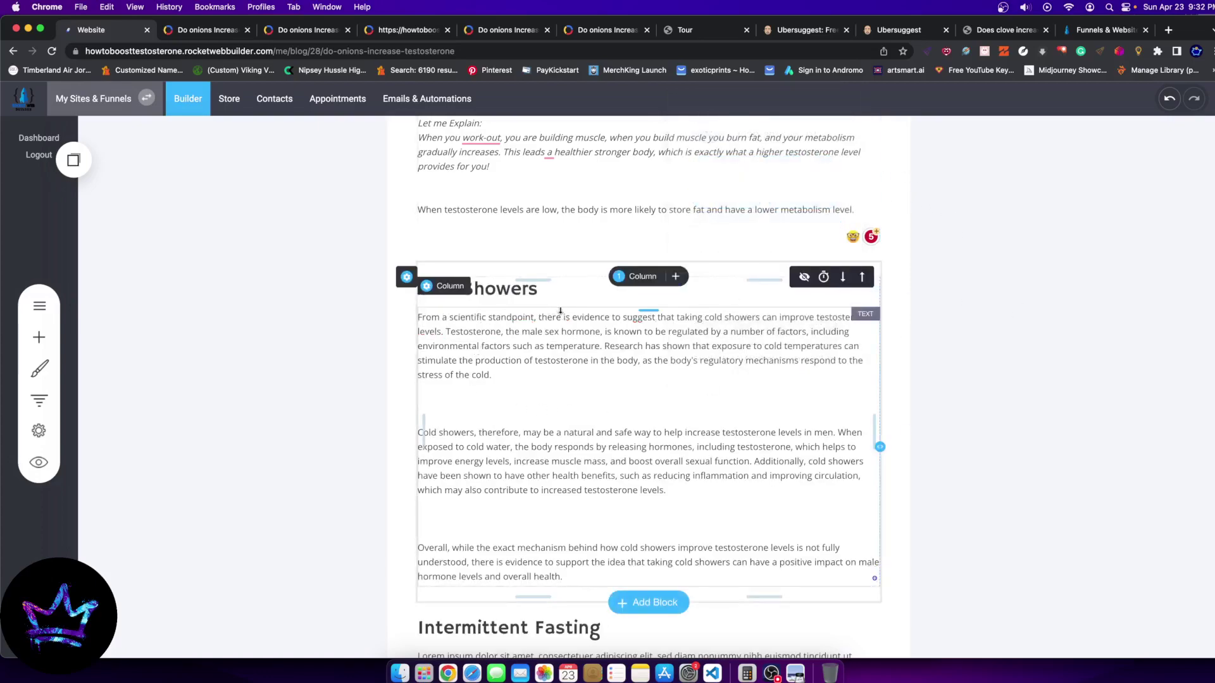
click(589, 318)
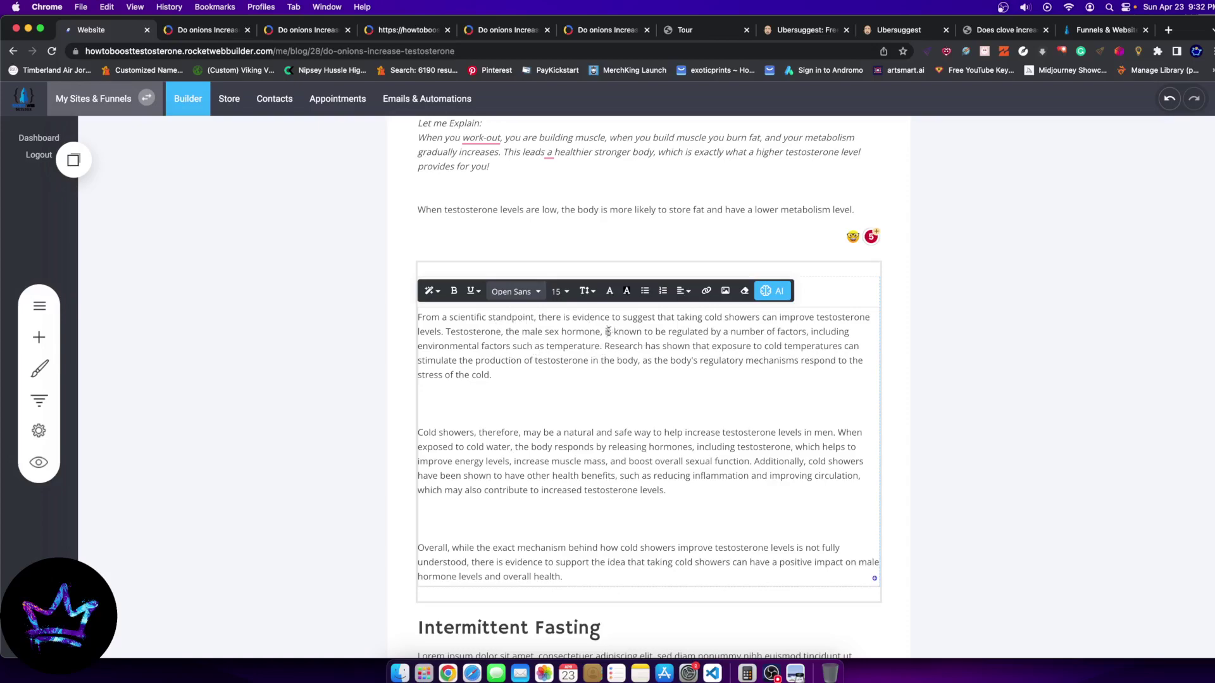
drag(607, 331, 558, 331)
click(473, 332)
key(shift+alt+Right)
key(shift+alt+Right)
key(shift+alt+Right)
key(shift+alt+Right)
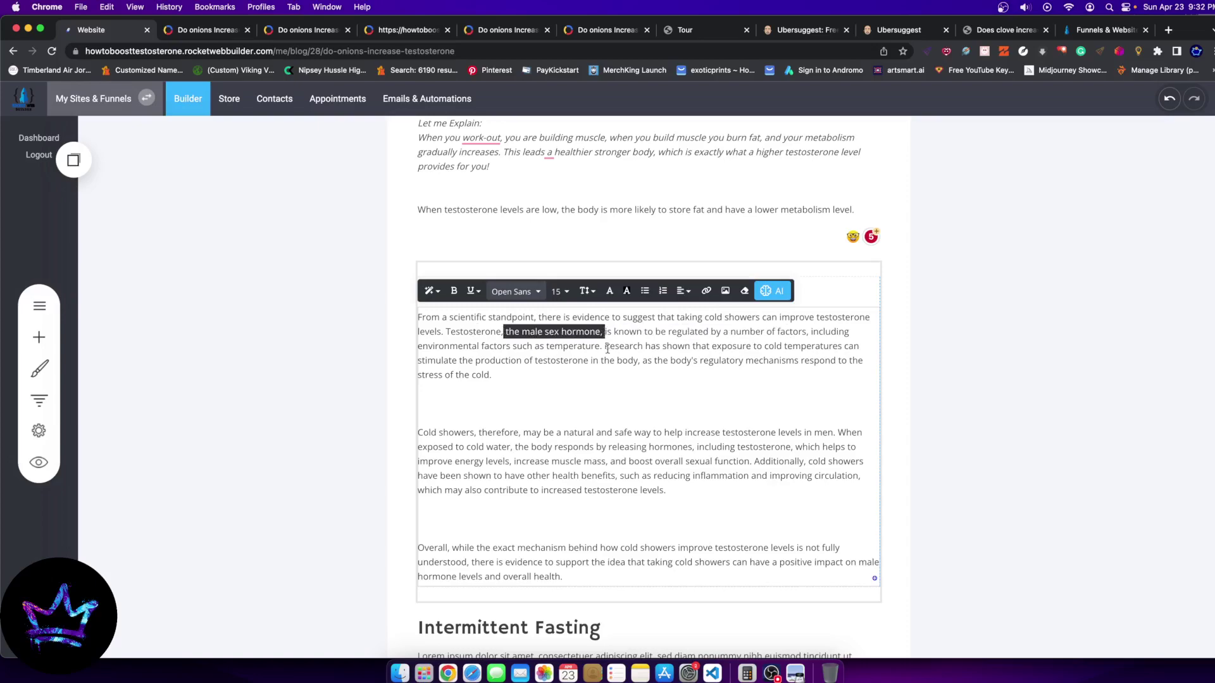
key(BackSpace)
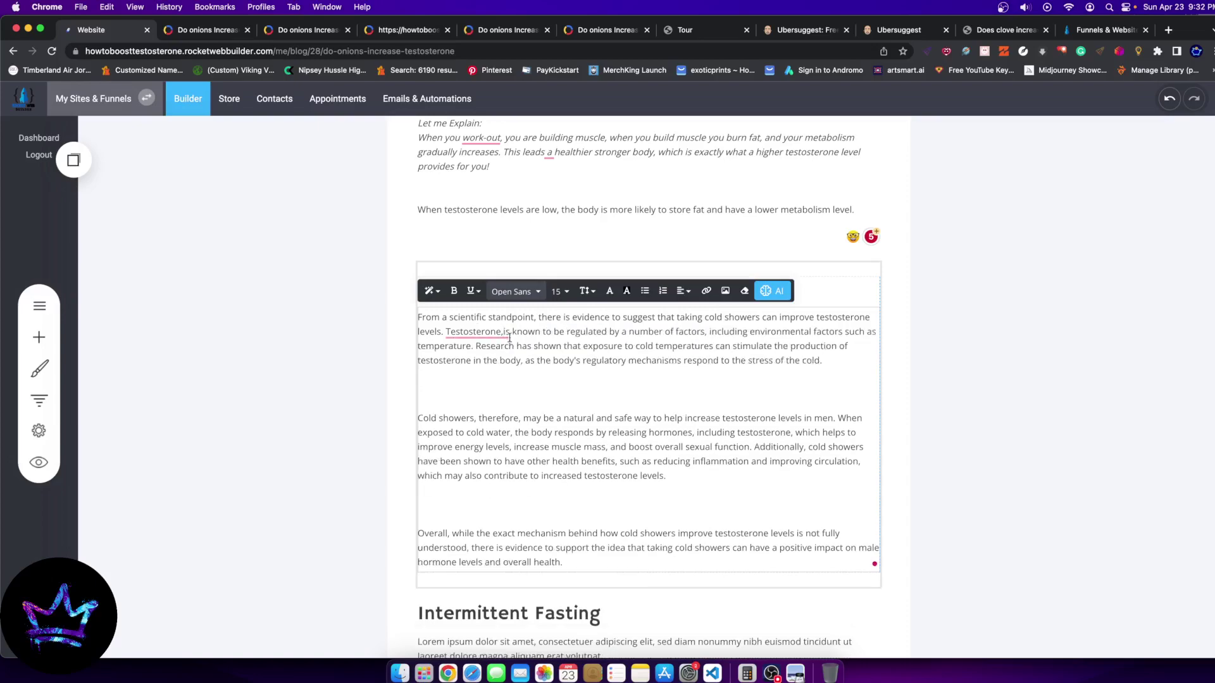
Split the first Cold Showers paragraph into three, with breaks before "Research has shown" and before "Testosterone"
mouse_move(505, 332)
drag(567, 334, 665, 334)
click(747, 343)
click(475, 346)
key(Return)
key(Return)
click(447, 332)
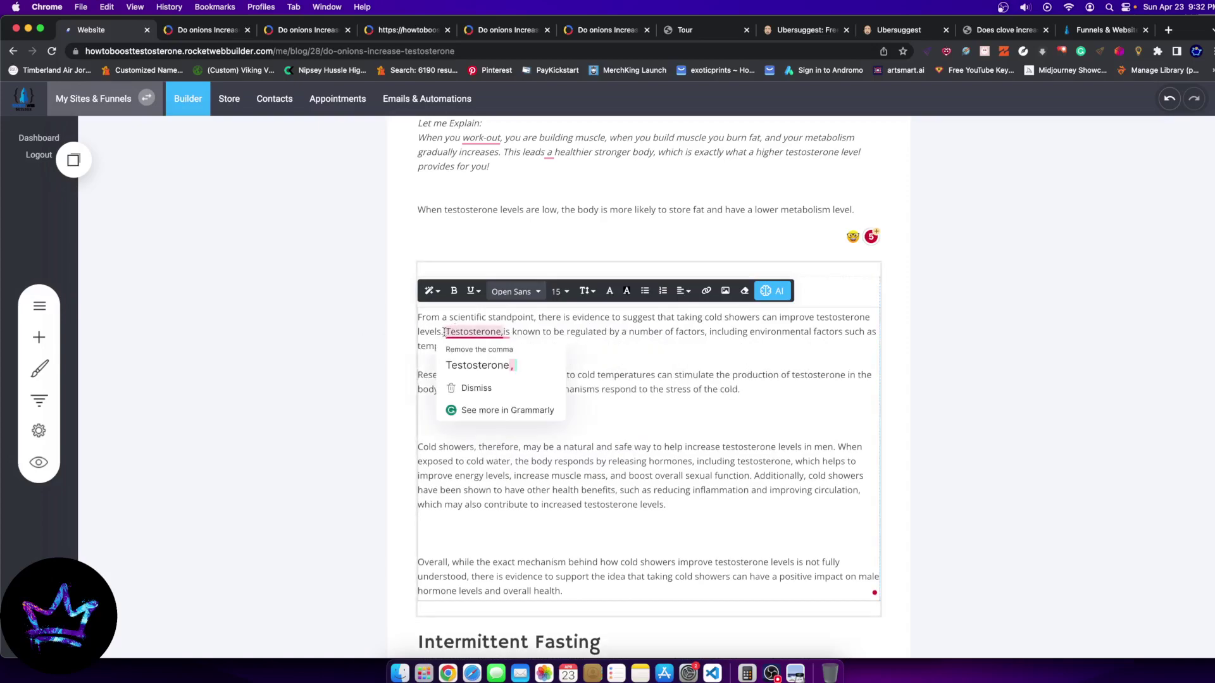
key(Return)
key(Return)
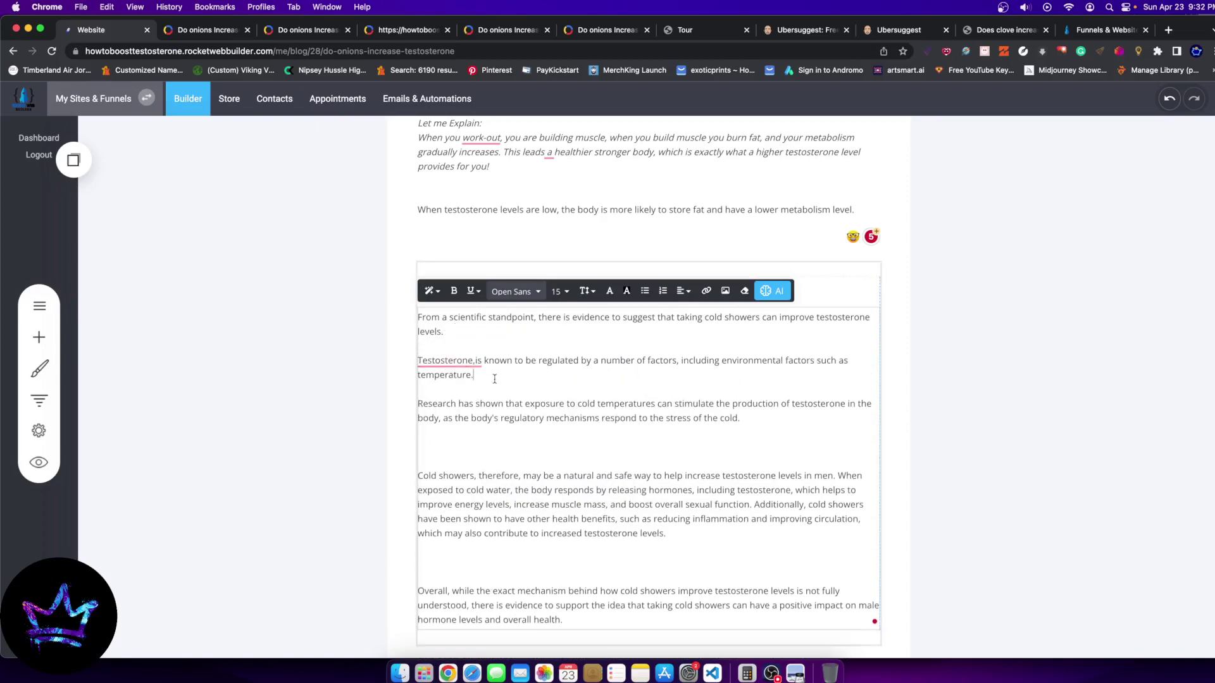
triple_click(418, 359)
text(c)
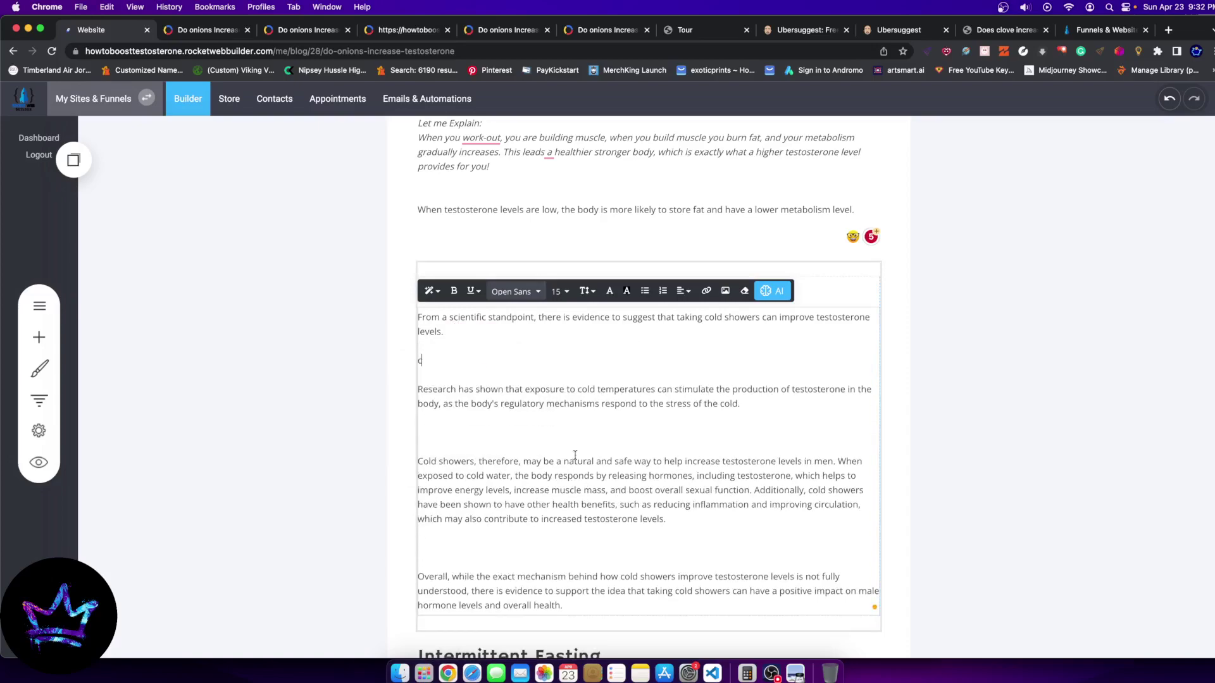
key(super+z)
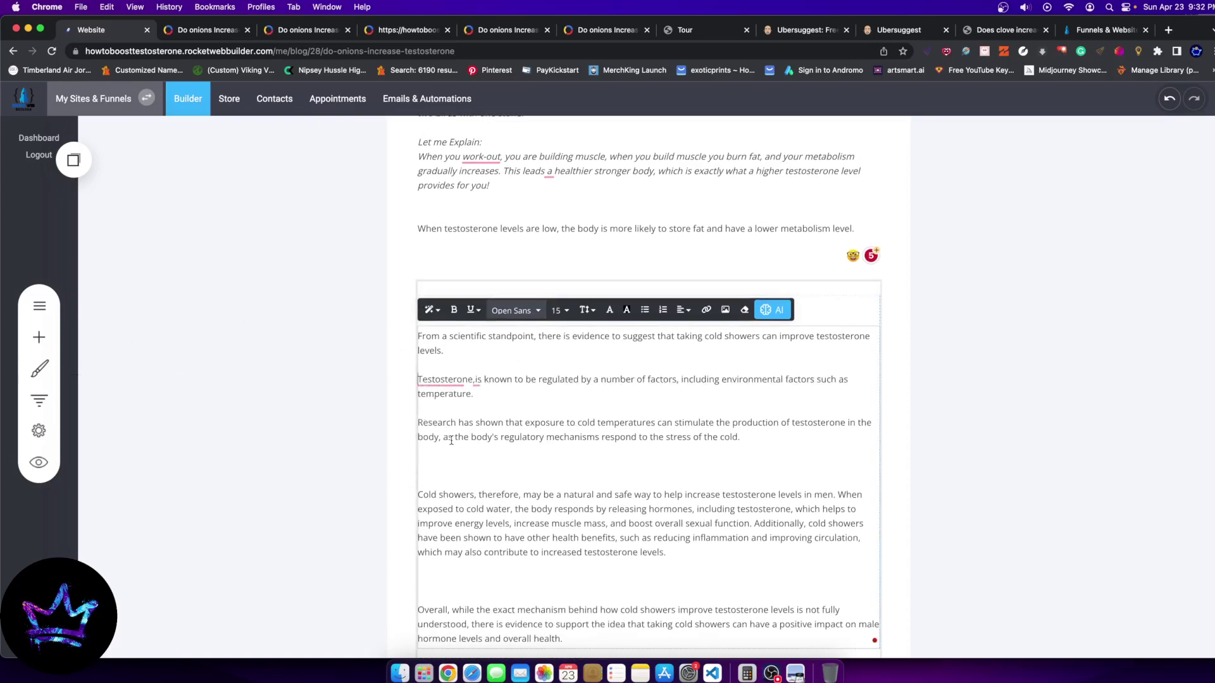
Copy the sentence about testosterone being regulated by a number of factors into a new text block above the Intermittent Fasting section
triple_click(403, 380)
key(super+c)
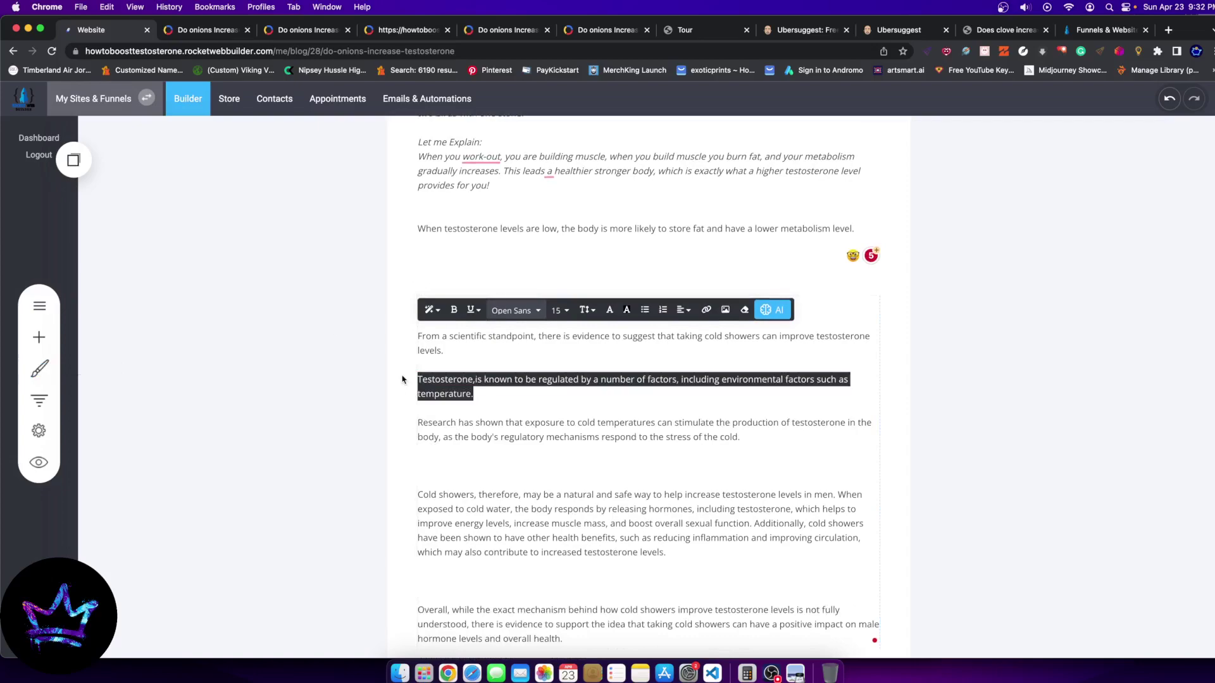
scroll(81, 375, down, 5)
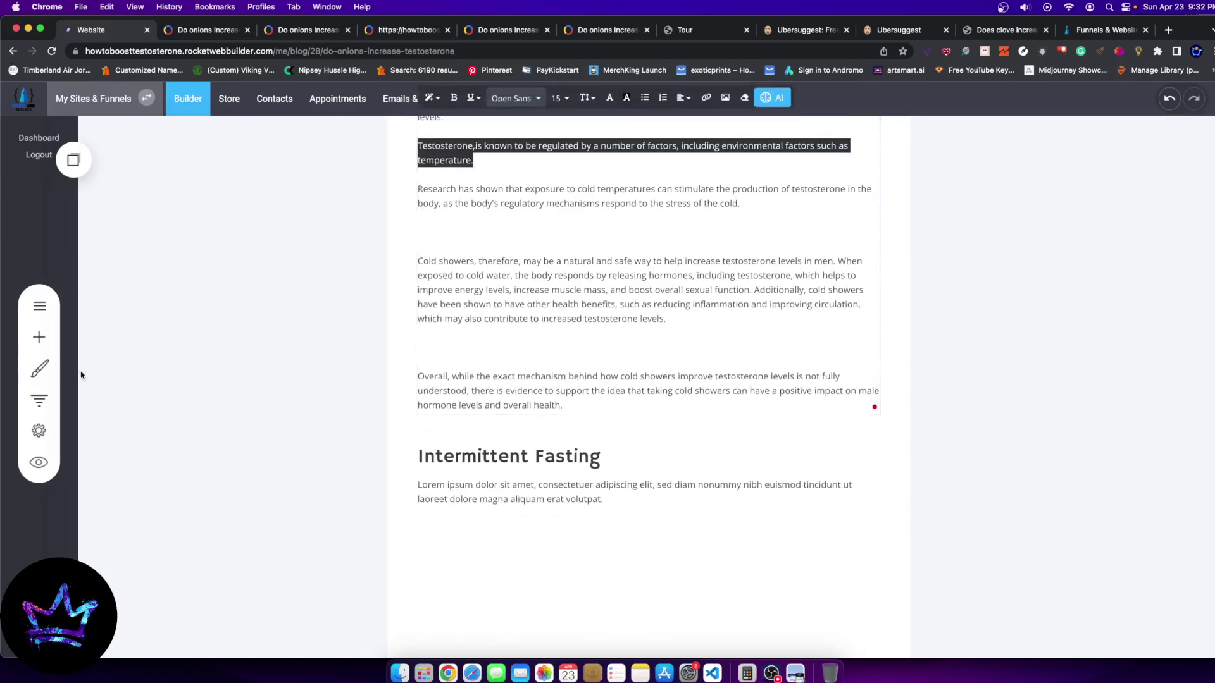
click(38, 337)
drag(176, 171, 557, 422)
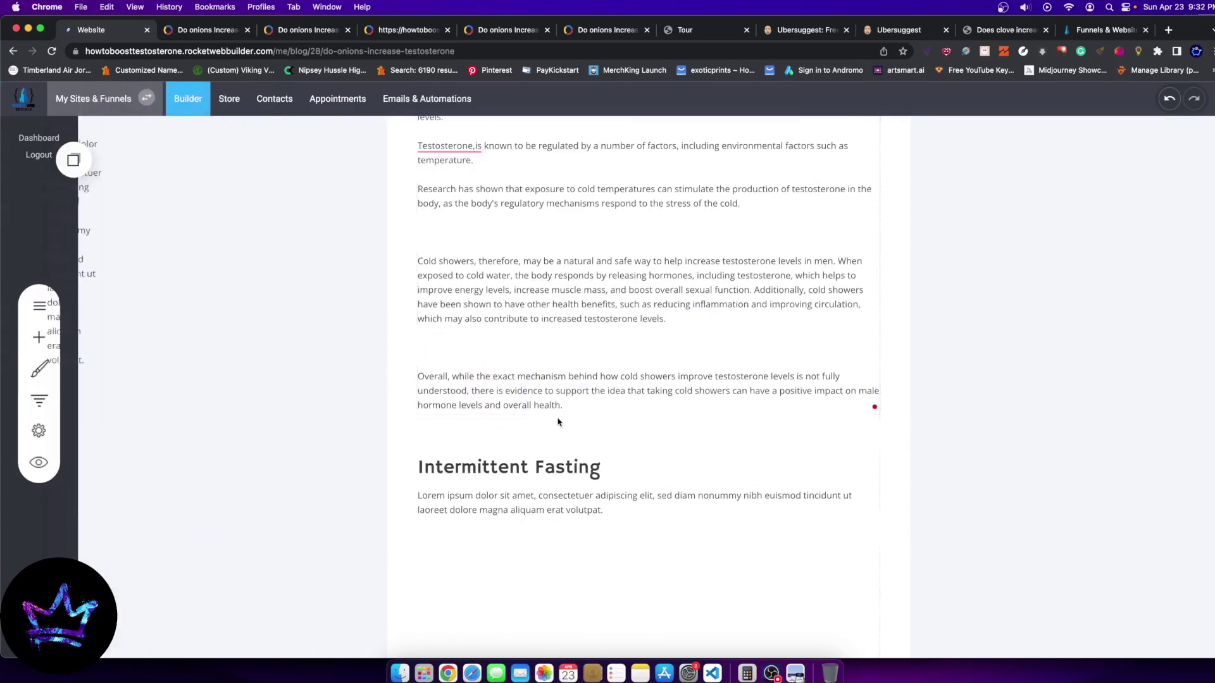
triple_click(628, 436)
key(super+v)
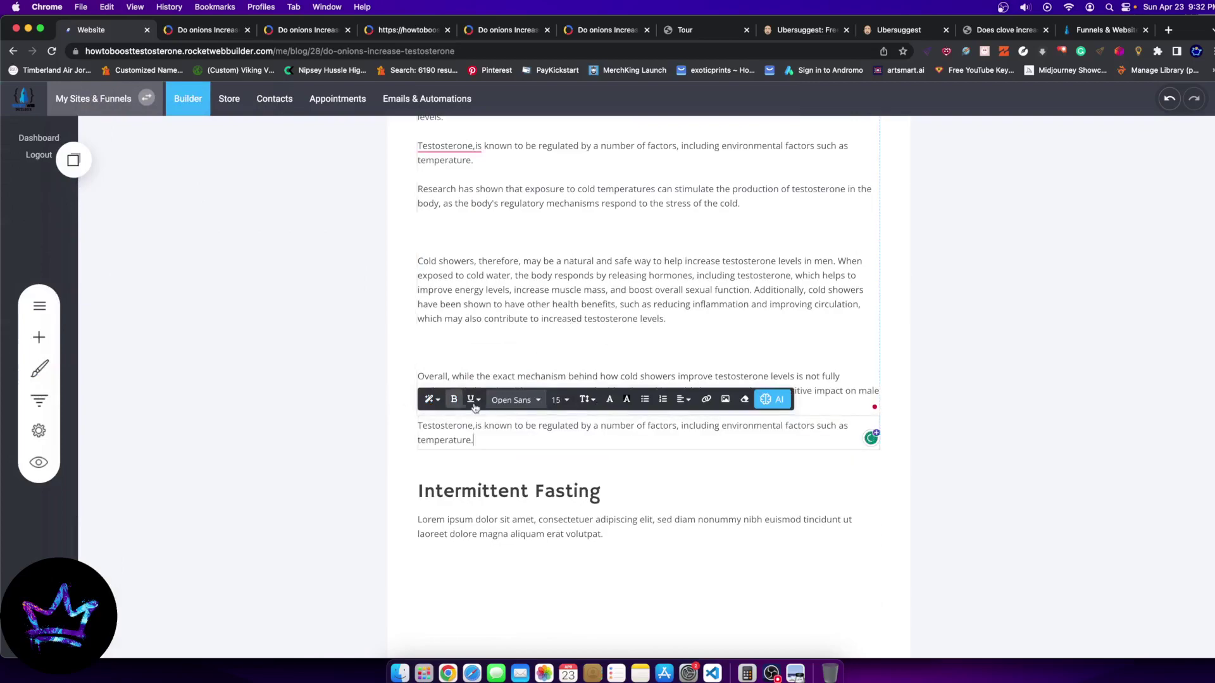
Improve the copied sentence with the AI assistant and move the result over the original sentence in the Cold Showers text
click(772, 399)
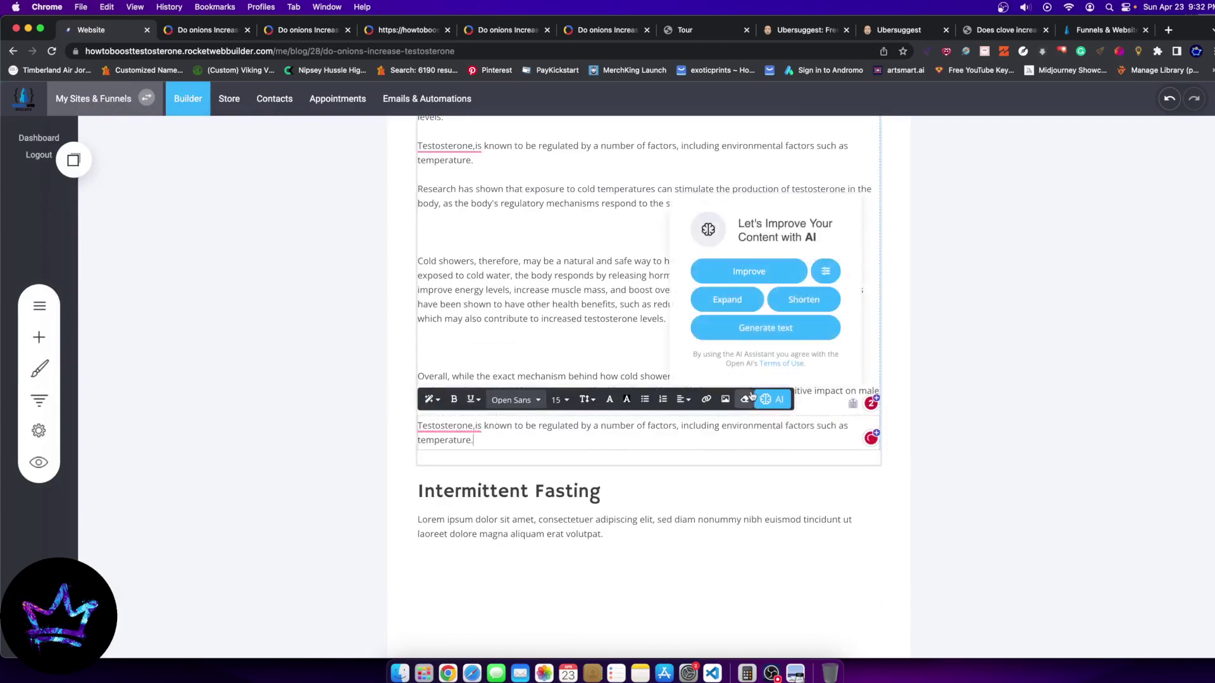
click(775, 274)
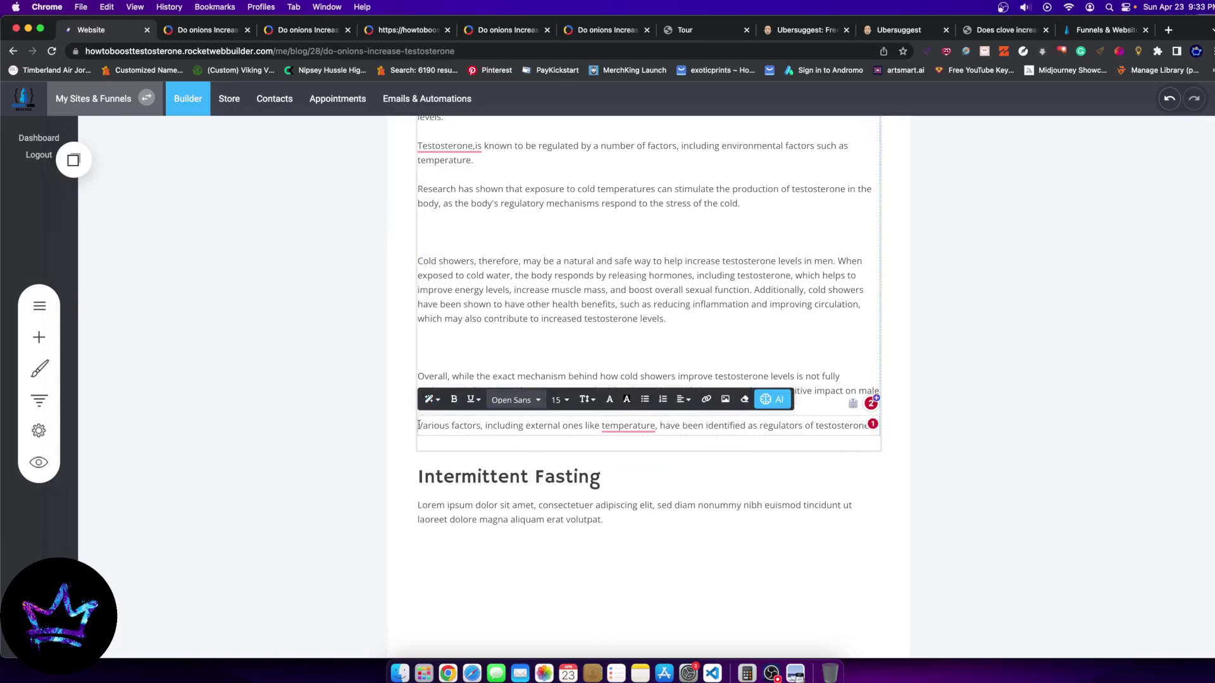
drag(419, 425, 939, 426)
key(BackSpace)
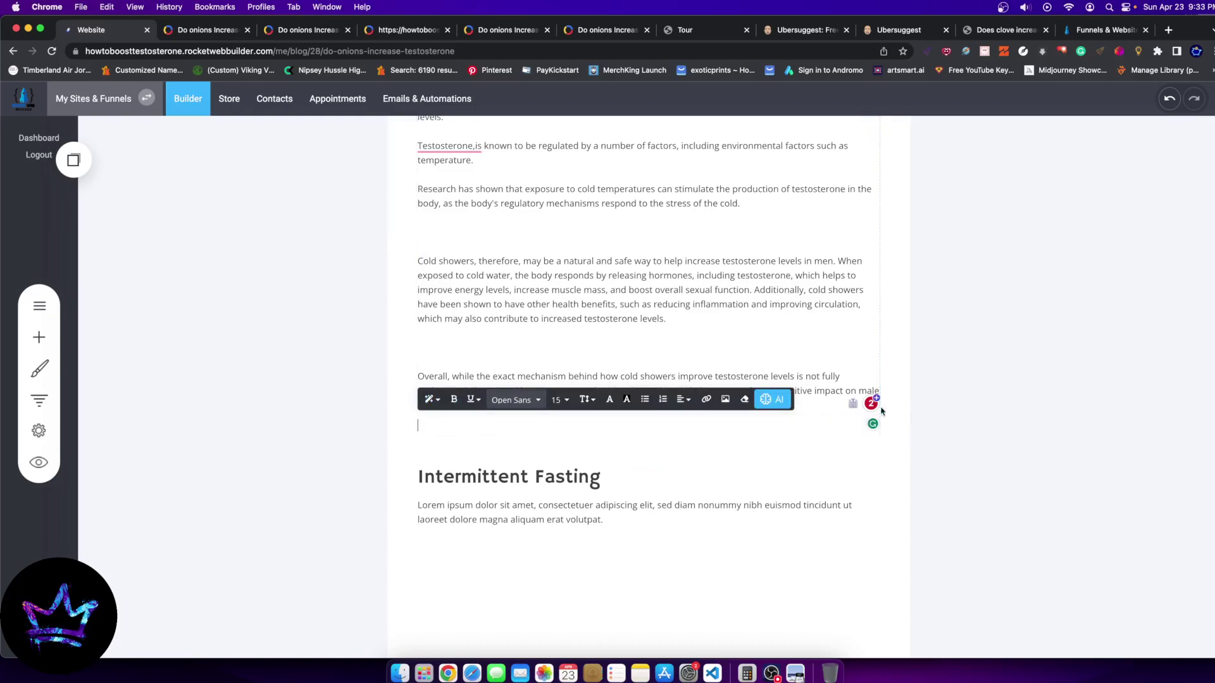
scroll(638, 360, up, 2)
drag(499, 280, 414, 262)
text(Various factors, including external ones like temperature, have been identified as regulators of testosterone.)
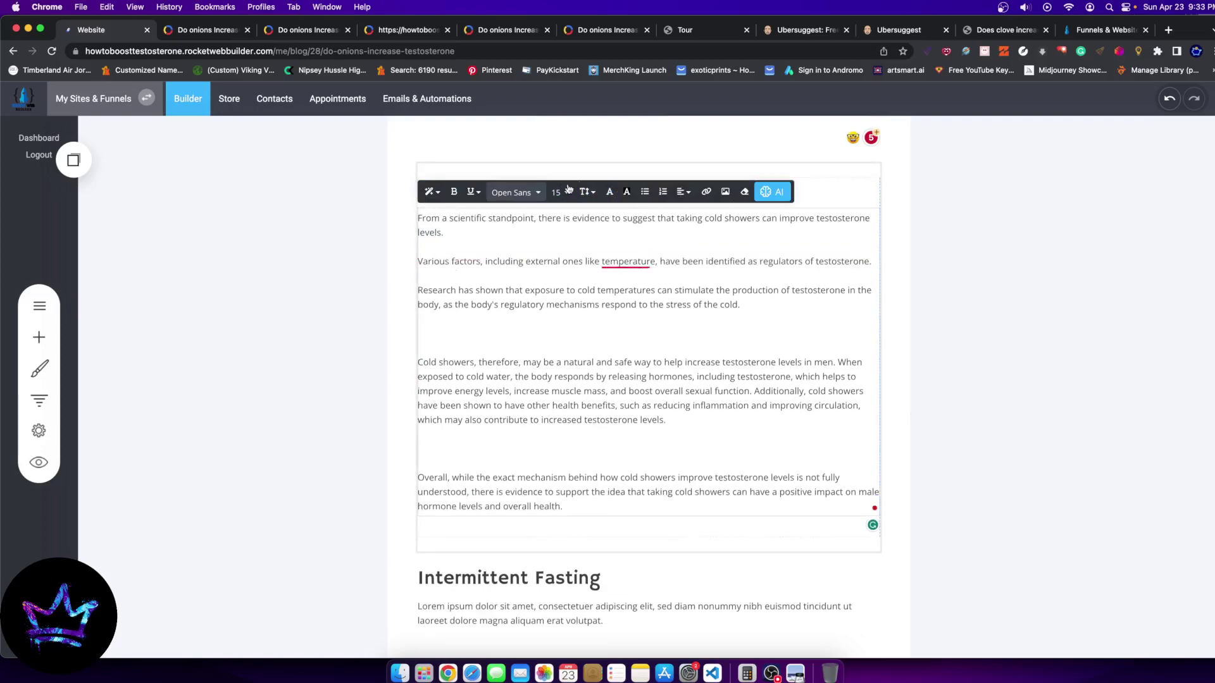
Insert "extreme" before "temperature" in the "Various factors" sentence under Cold Showers
mouse_move(617, 265)
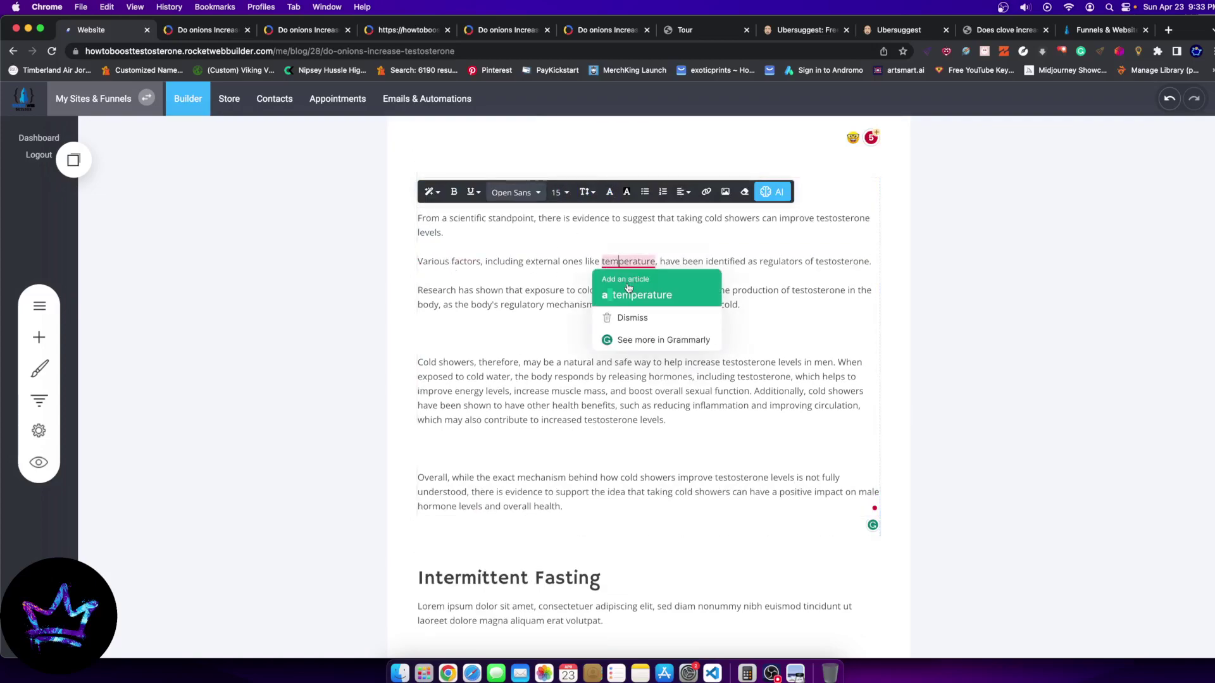
click(600, 264)
text(extreme)
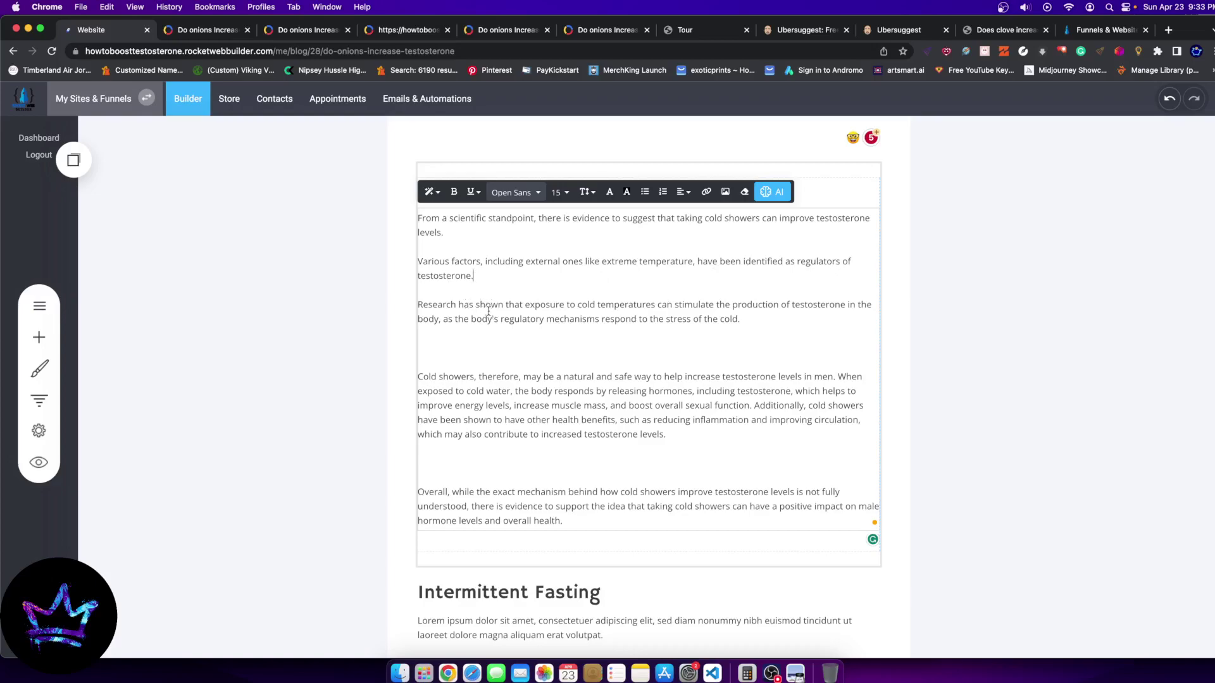
Add "When someone exposes themselves to extreme cold or extreme warmth (like a sauna)" after the "Various factors" sentence
text(When someone exposes themselves to )
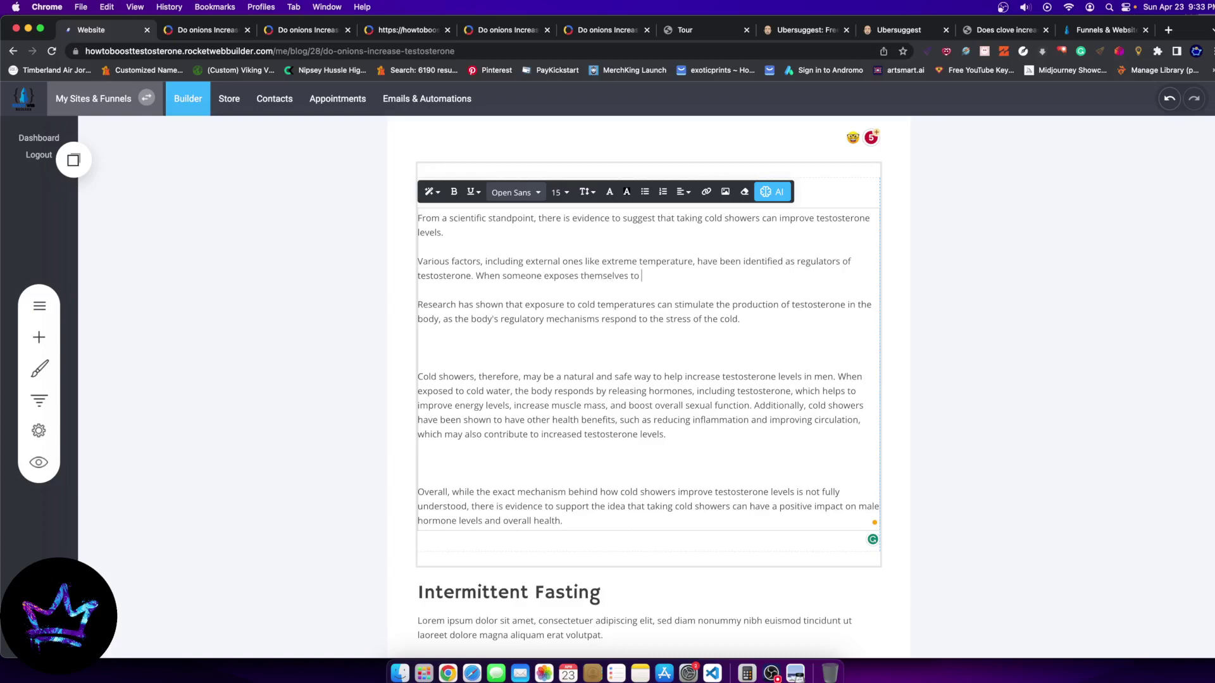
text(ex)
text(treme cold )
text(or extreme )
text(warmth )
text(())
text(like a sau)
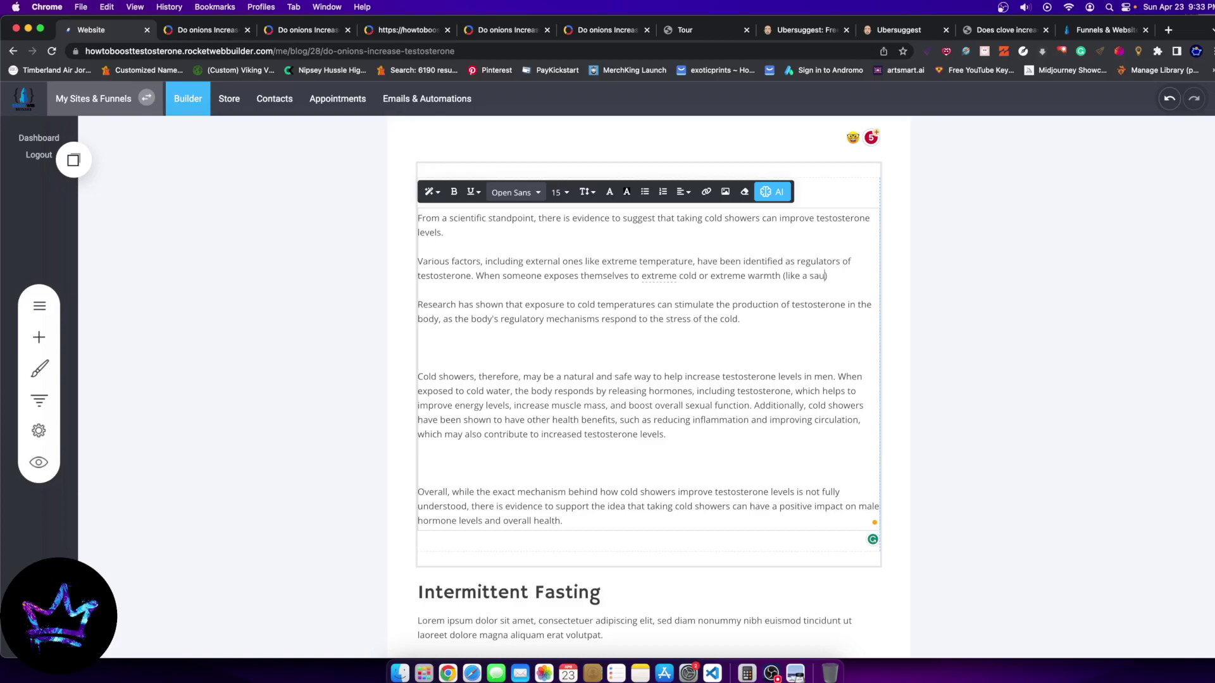
text(na)
Insert "(like taking an ice bath)" after "extreme cold" and end the sentence with "the body has shown to improve overall health, including testosterone level production."
click(700, 276)
text(()like taking a)
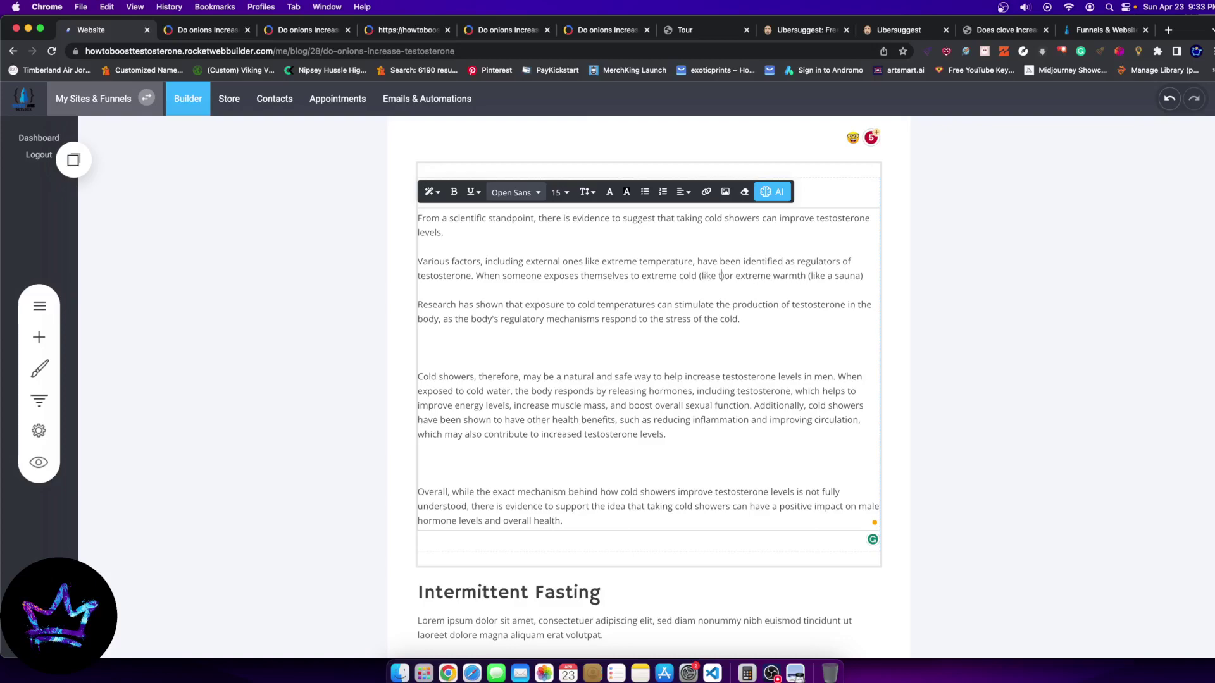
text(n ice bath)
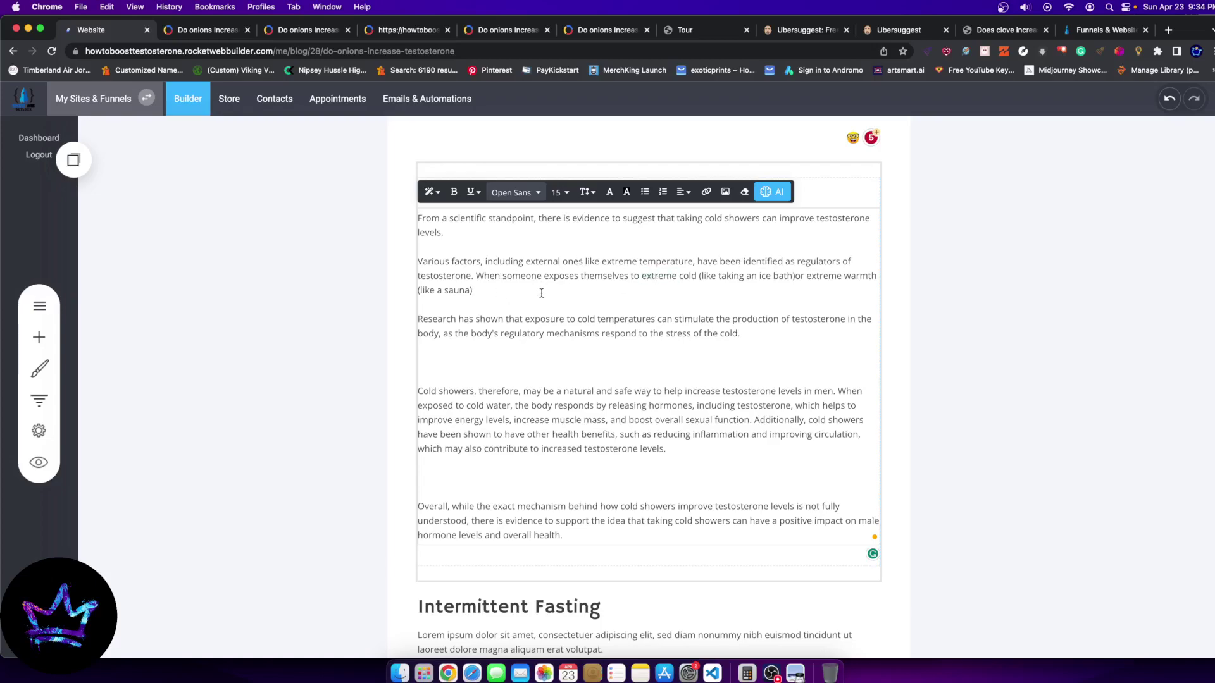
text(the body has shown to immprove overall health, including t)
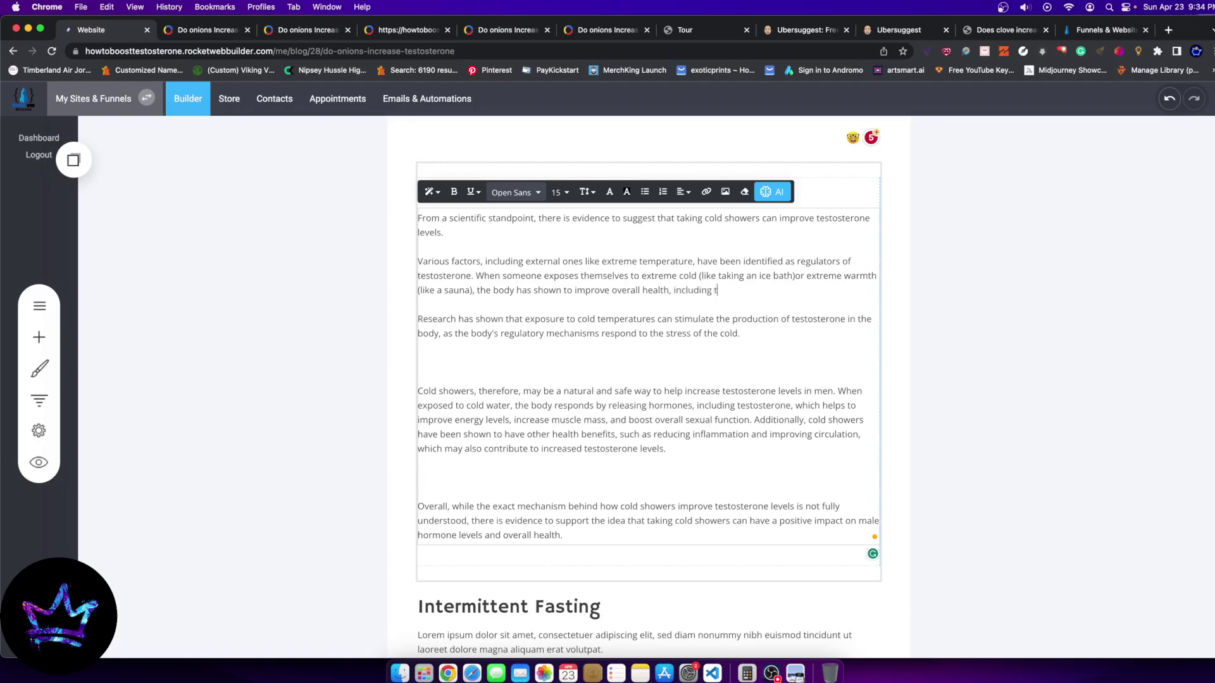
text(estosterone level production.)
Copy the new "When someone exposes themselves" sentence over the placeholder paragraph under Intermittent Fasting
drag(840, 290, 478, 279)
key(super+c)
scroll(523, 426, down, 5)
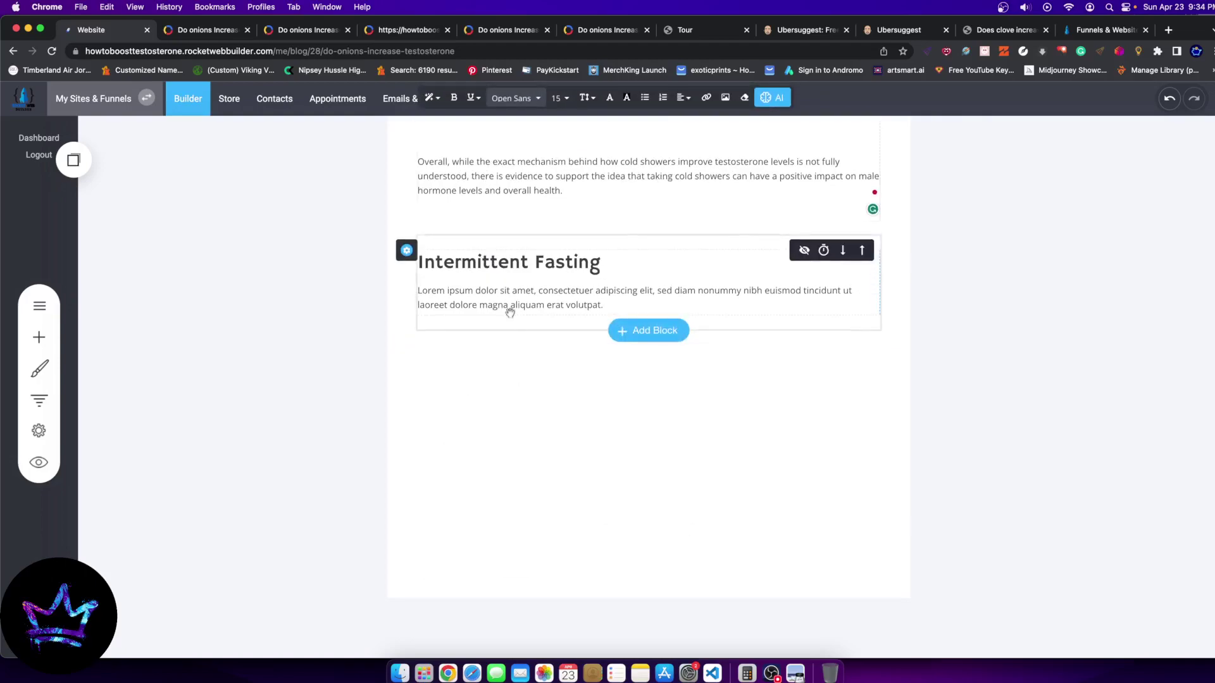
scroll(510, 313, up, 1)
click(556, 341)
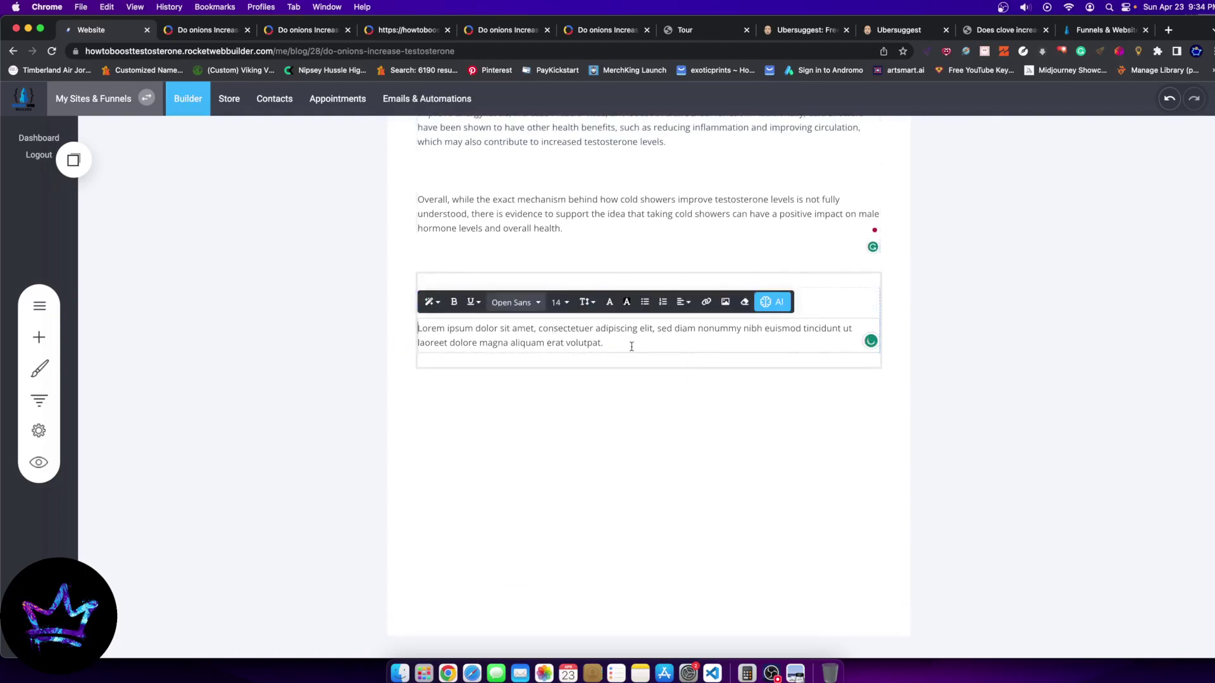
key(super+a)
key(super+v)
Rewrite the pasted sentence under Intermittent Fasting with the AI assistant's Improve option
click(767, 303)
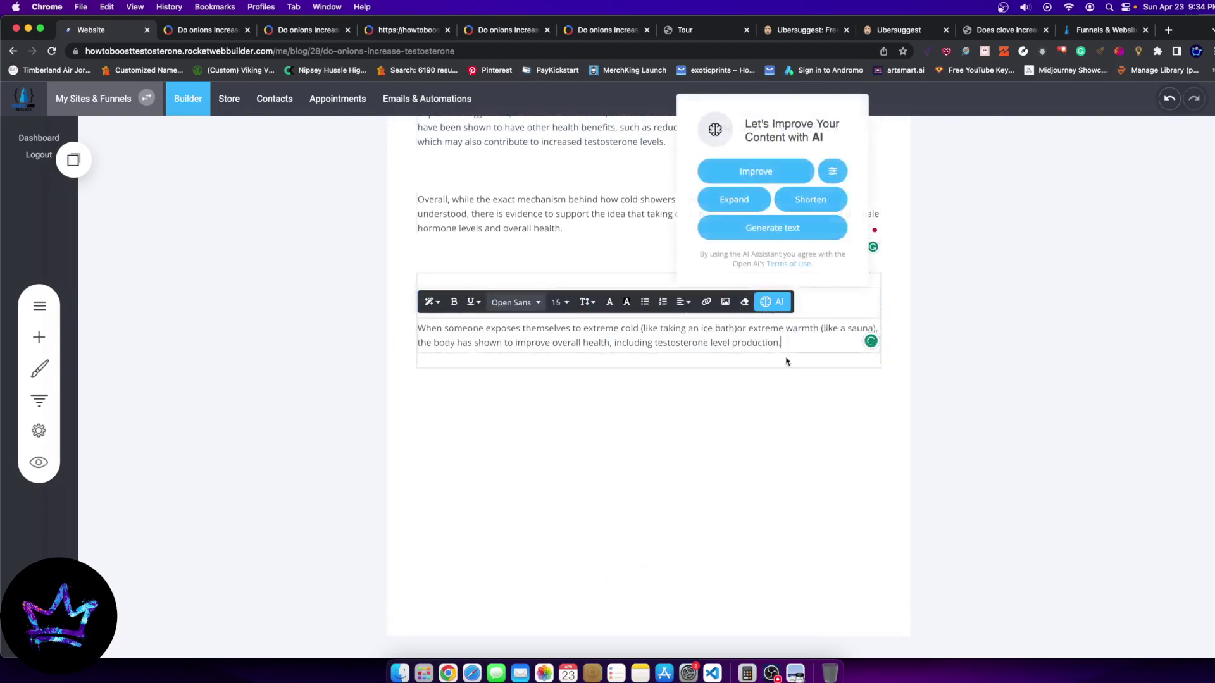
click(750, 176)
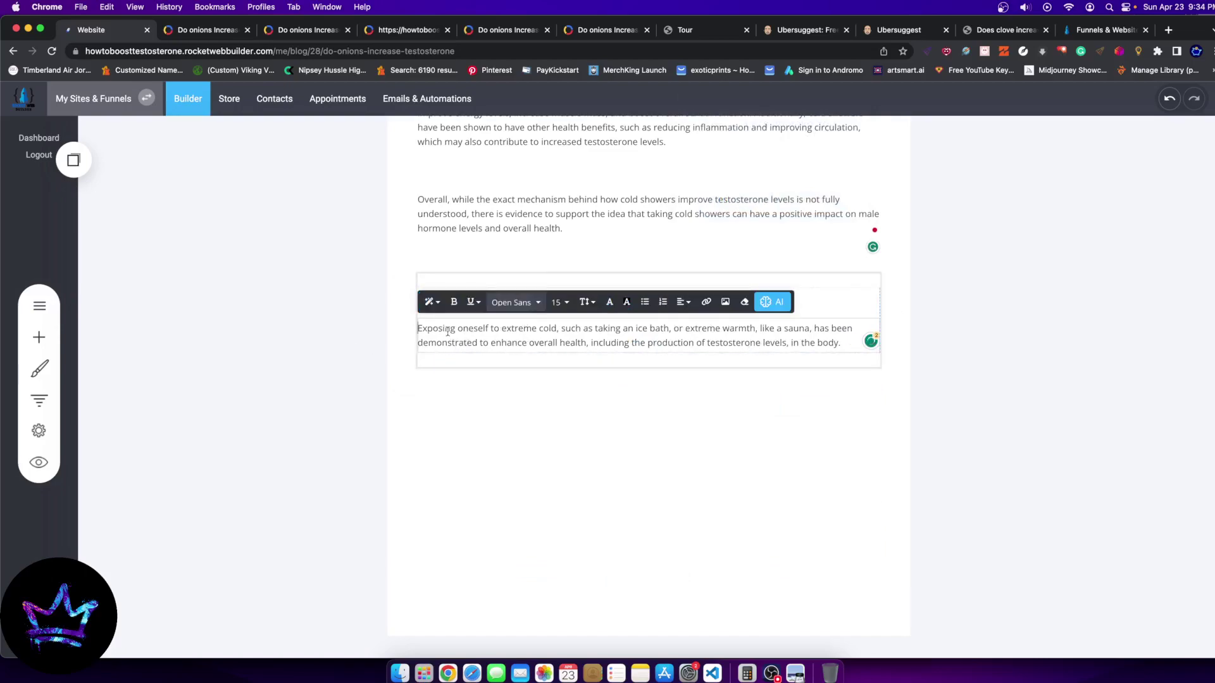
drag(450, 328, 603, 328)
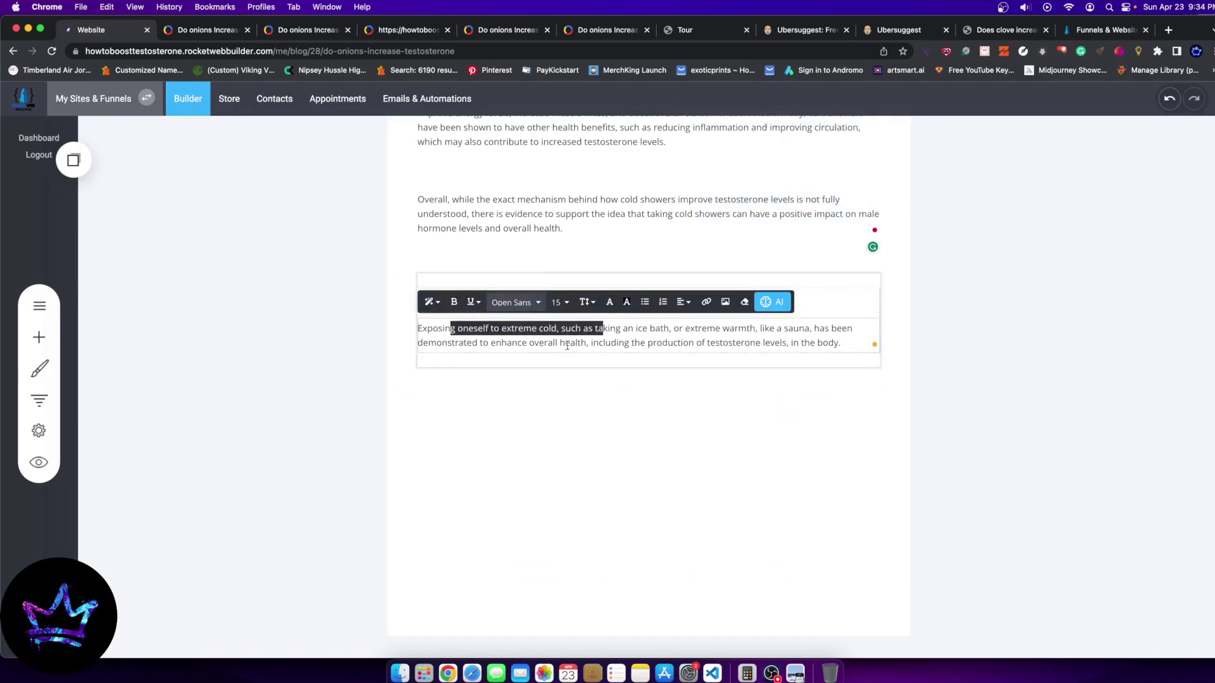
click(686, 342)
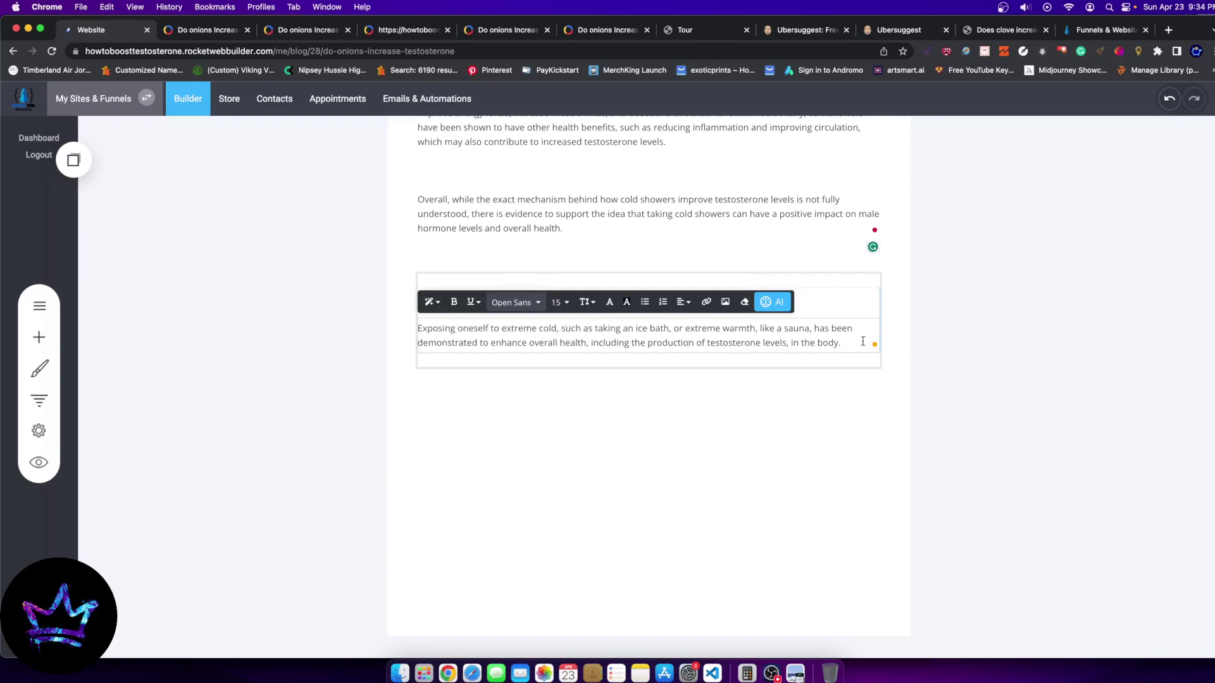
Run the AI improvement once more on the whole "Exposing oneself to extreme cold" sentence
drag(863, 341, 418, 329)
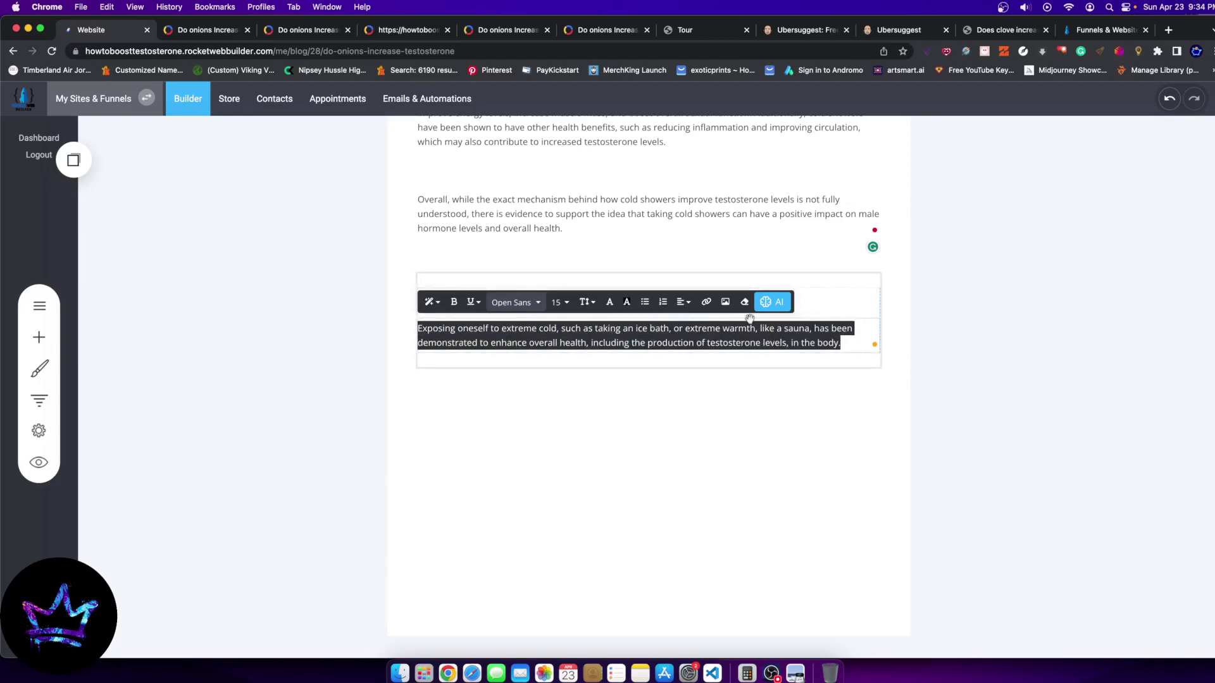
click(773, 302)
click(734, 174)
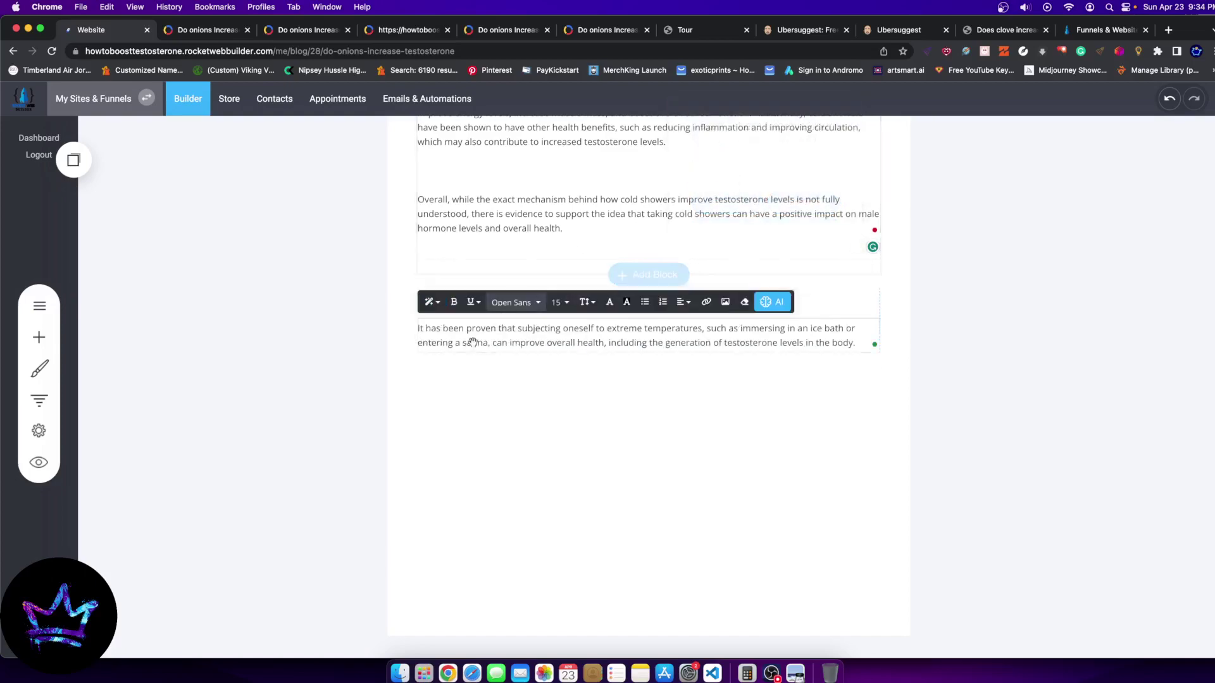
click(442, 332)
drag(441, 332, 620, 343)
click(623, 342)
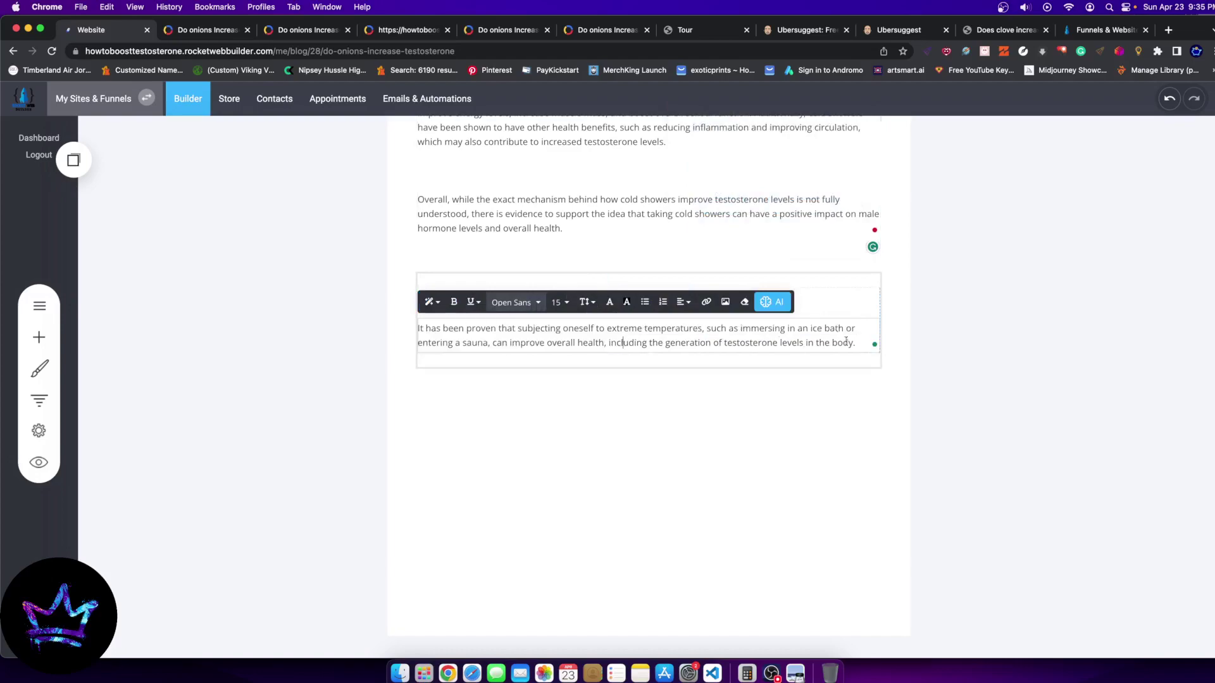
Move the improved sentence from under Intermittent Fasting to replace the "When someone exposes themselves" sentence under Cold Showers
drag(847, 340, 409, 320)
key(BackSpace)
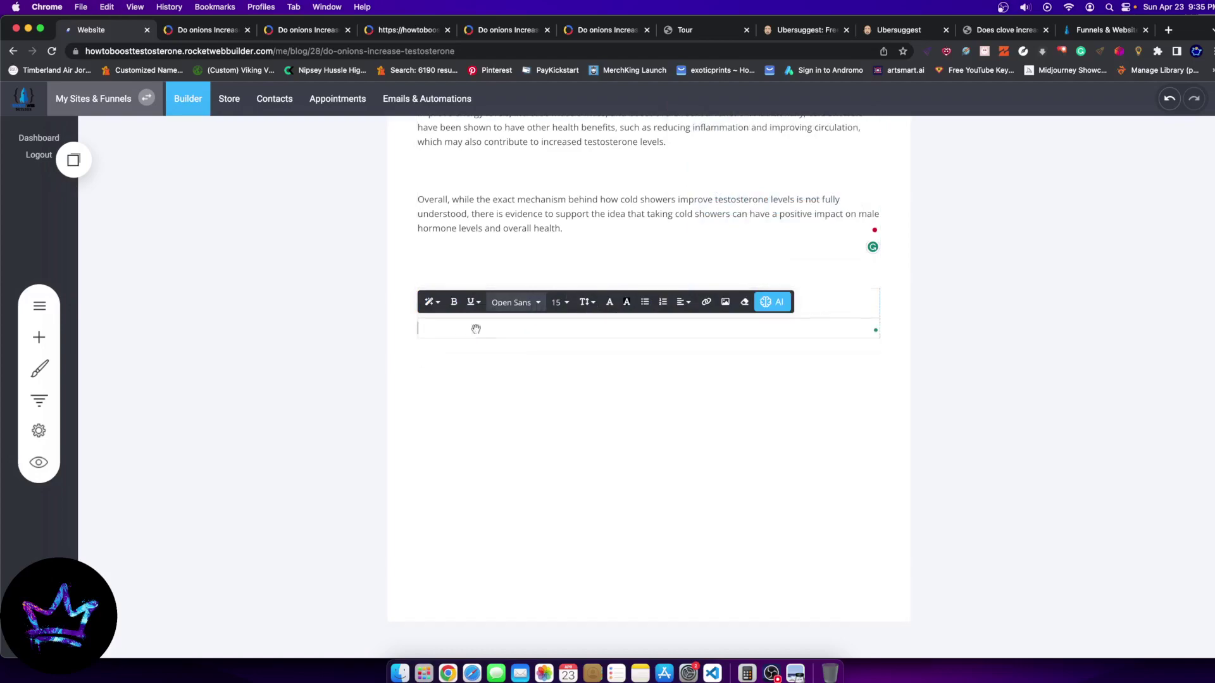
scroll(527, 339, up, 5)
scroll(527, 339, up, 4)
click(736, 483)
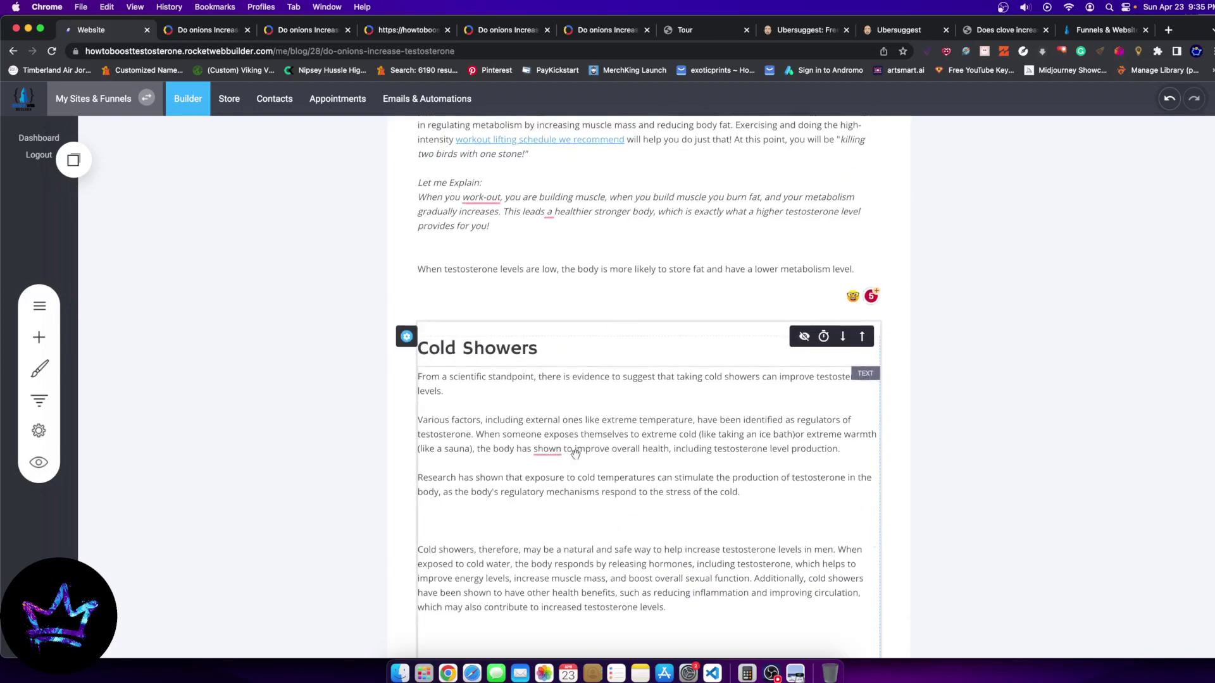
drag(842, 447, 476, 433)
key(super+v)
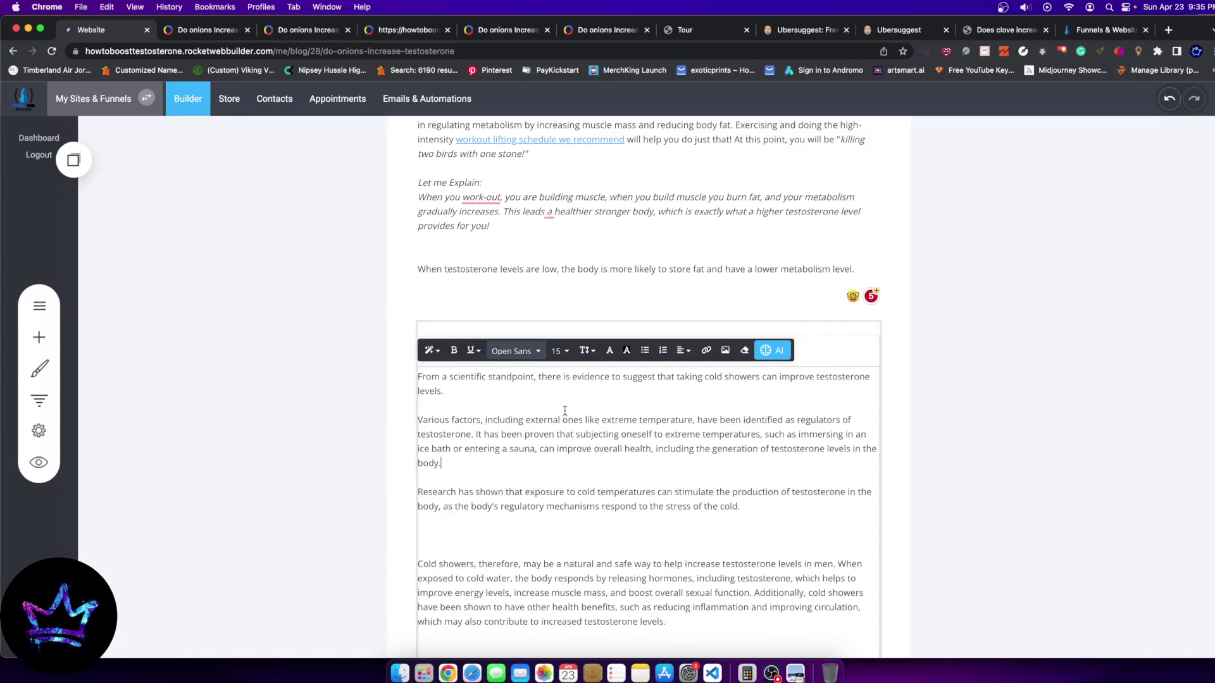
Delete the "Research has shown" sentence and the surplus blank lines above the "Cold showers, therefore" paragraph
drag(797, 510, 429, 493)
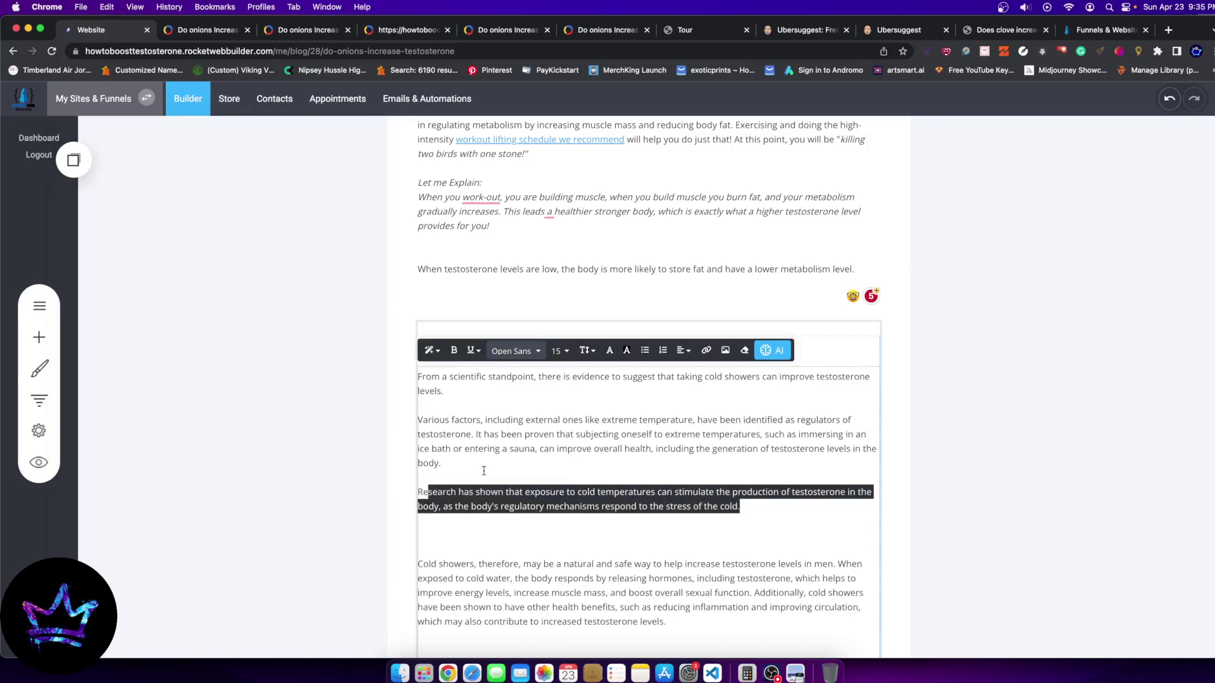
key(BackSpace)
key(BackSpace)
key(BackSpace)
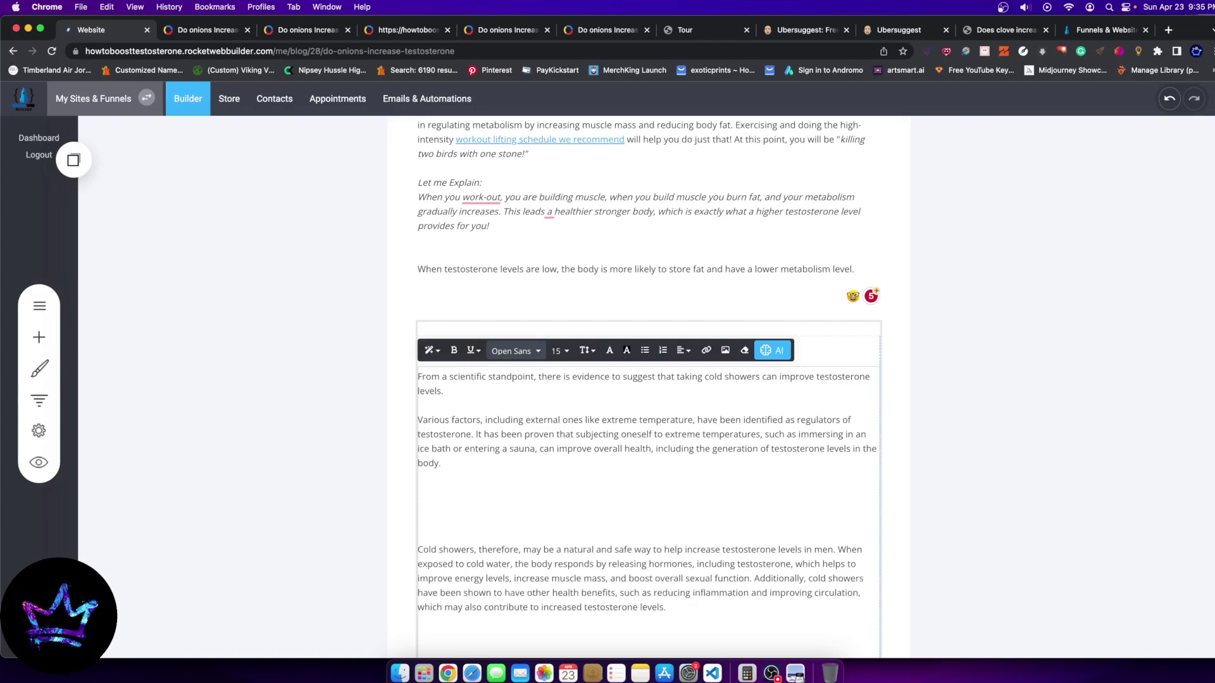
key(BackSpace)
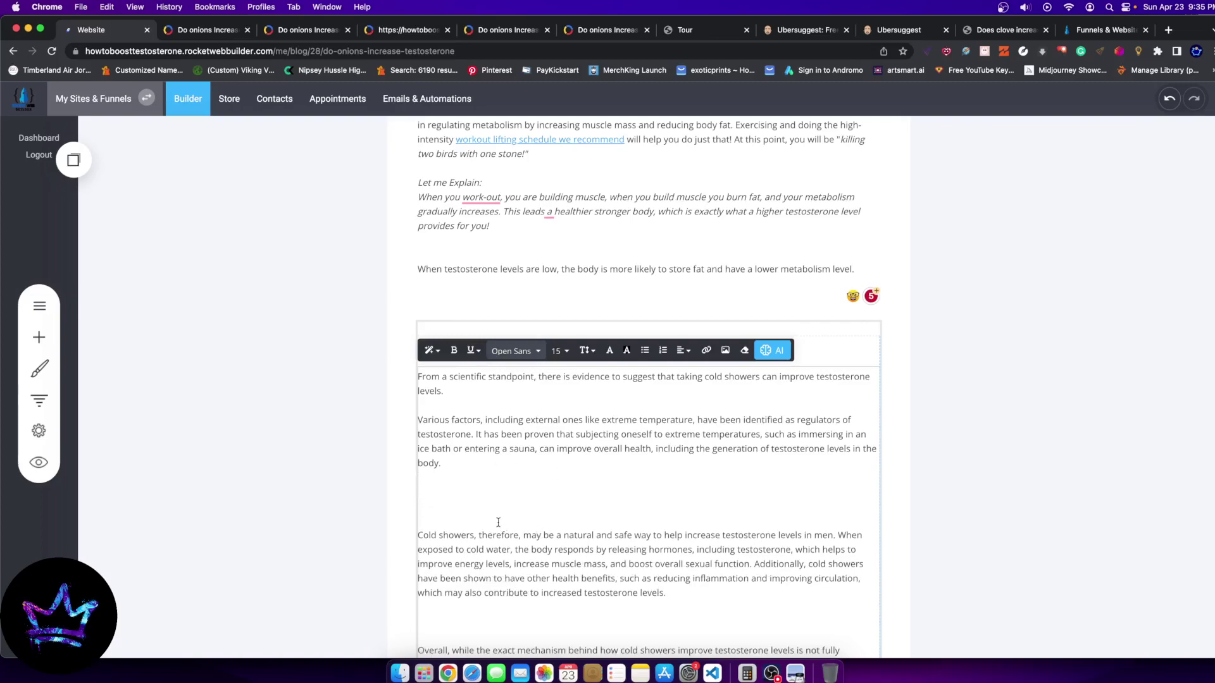
key(BackSpace)
key(BackSpace)
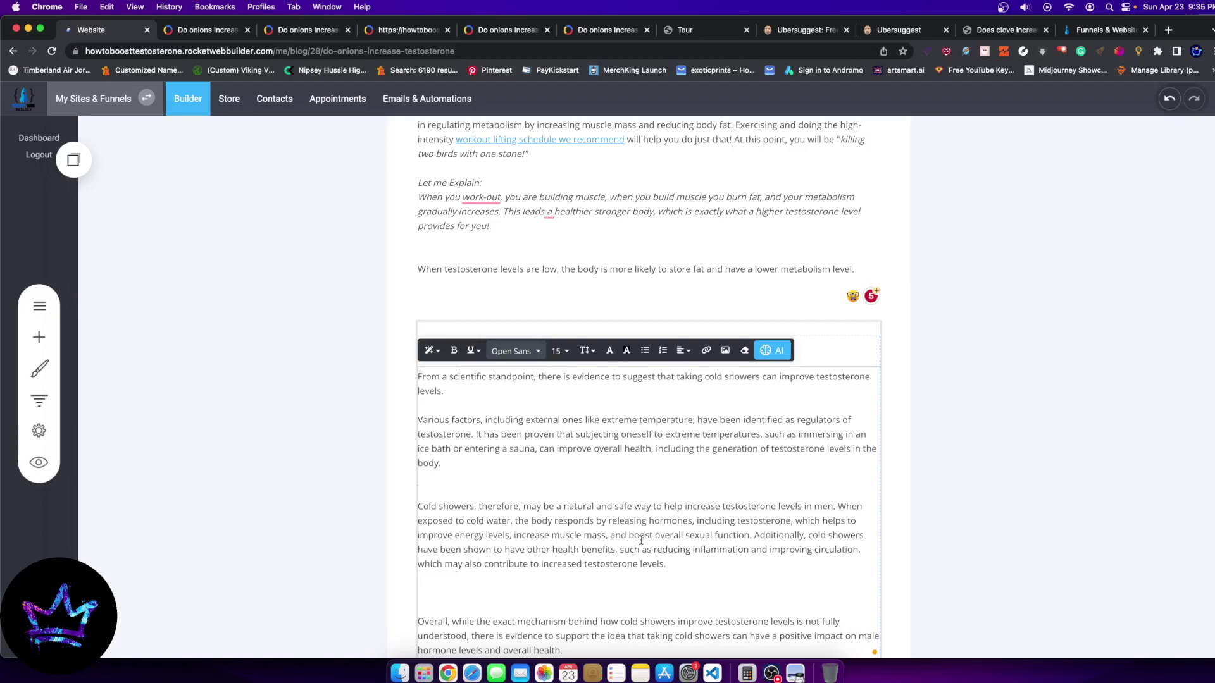
Split the "Additionally, cold showers" sentence into its own paragraph, leaving an empty line above it
click(752, 539)
key(Return)
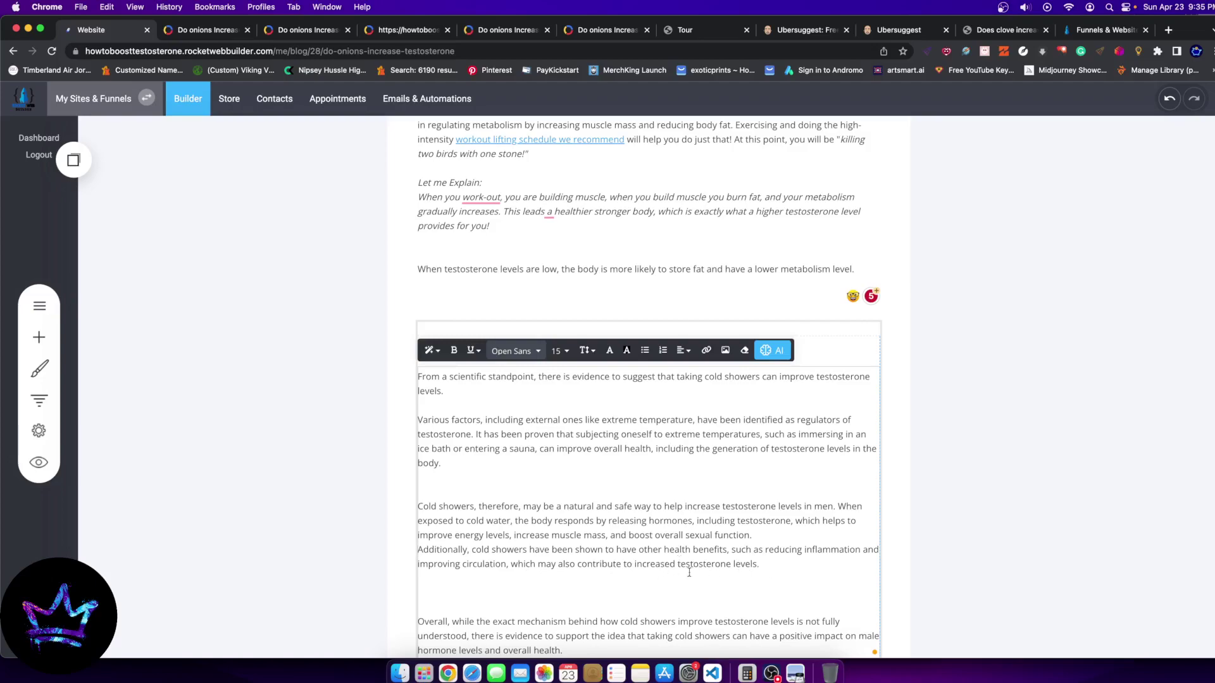
drag(778, 567, 419, 550)
click(584, 537)
drag(789, 567, 484, 565)
click(773, 535)
key(Return)
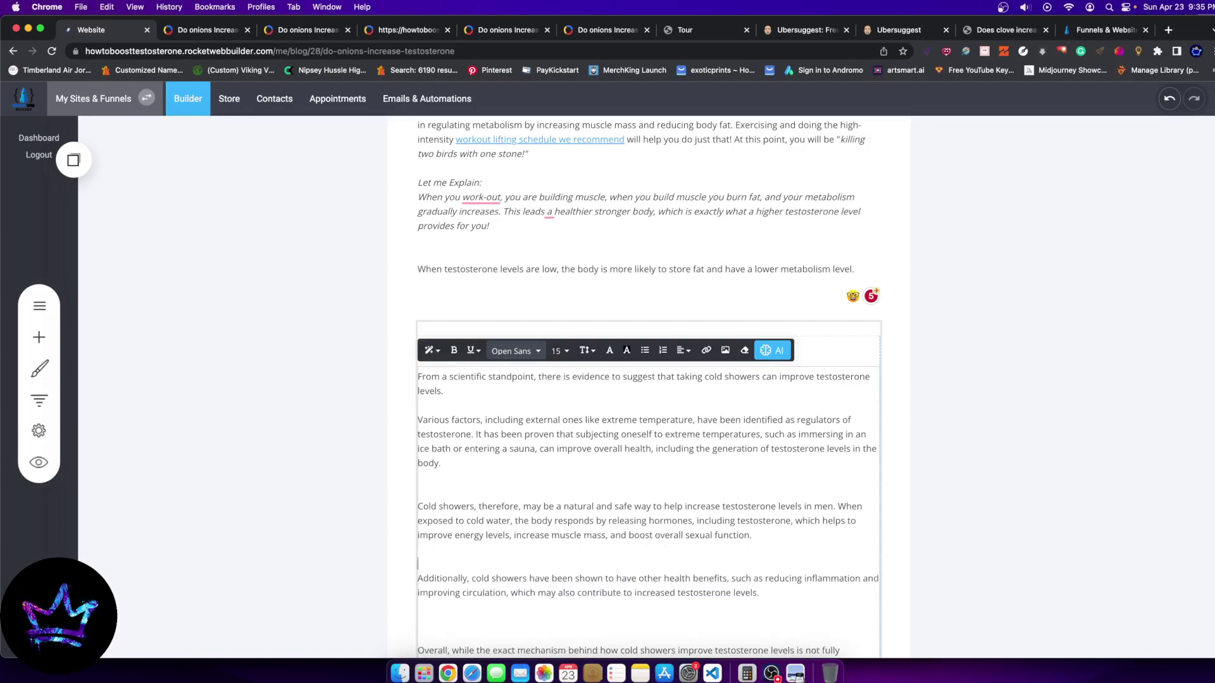
Add the line "Other Health Benefits of taking Cold Showers:" above the "Additionally" paragraph, followed by a blank line
text(Other Health Benefits of taking Cold)
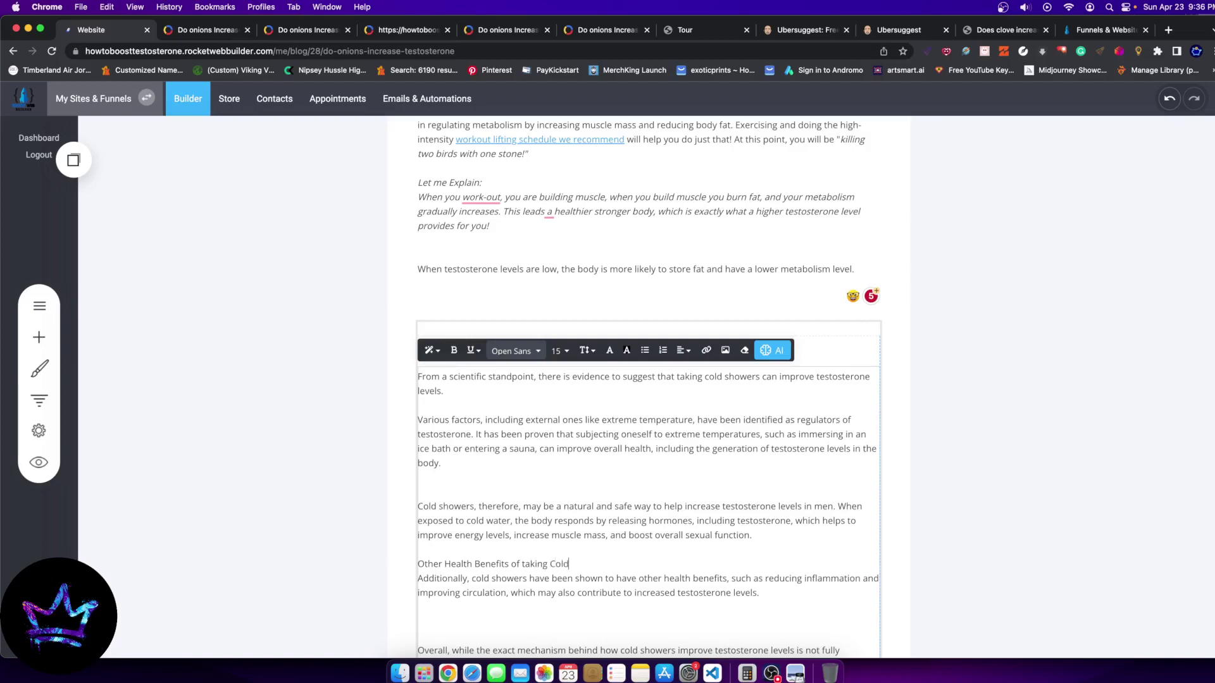
text( Showers:)
key(Return)
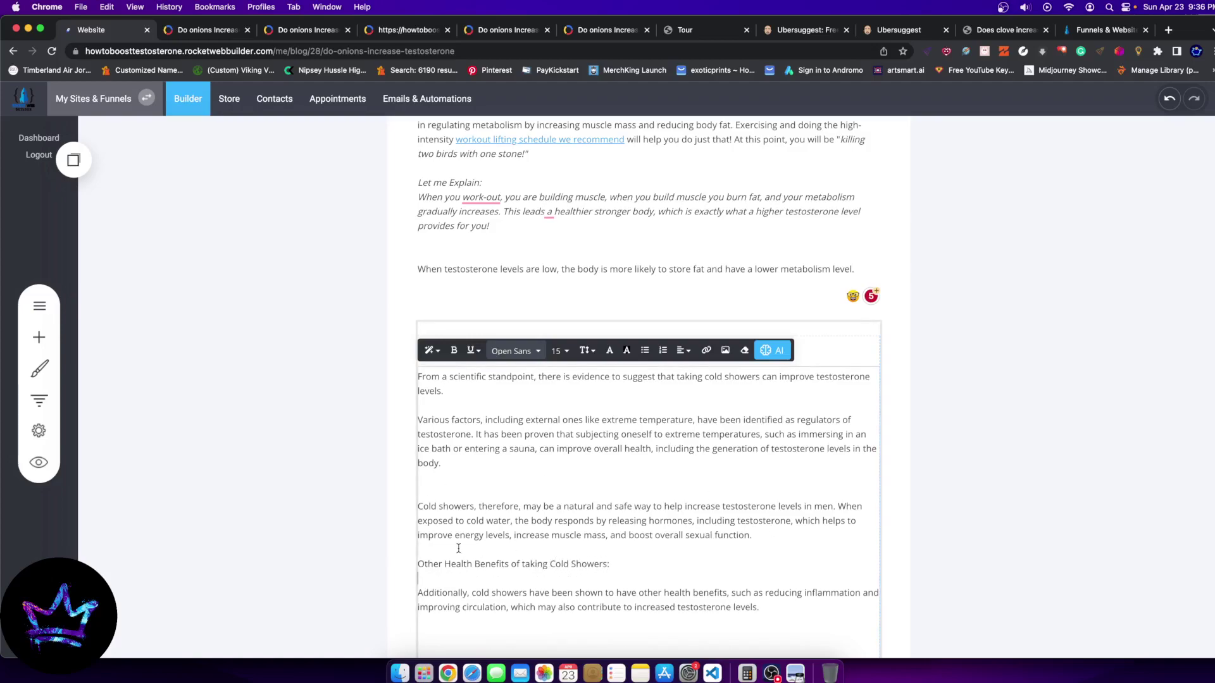
Copy the "When exposed to cold water" sentence from Cold Showers into the text block under Intermittent Fasting
drag(753, 536, 838, 506)
key(super+c)
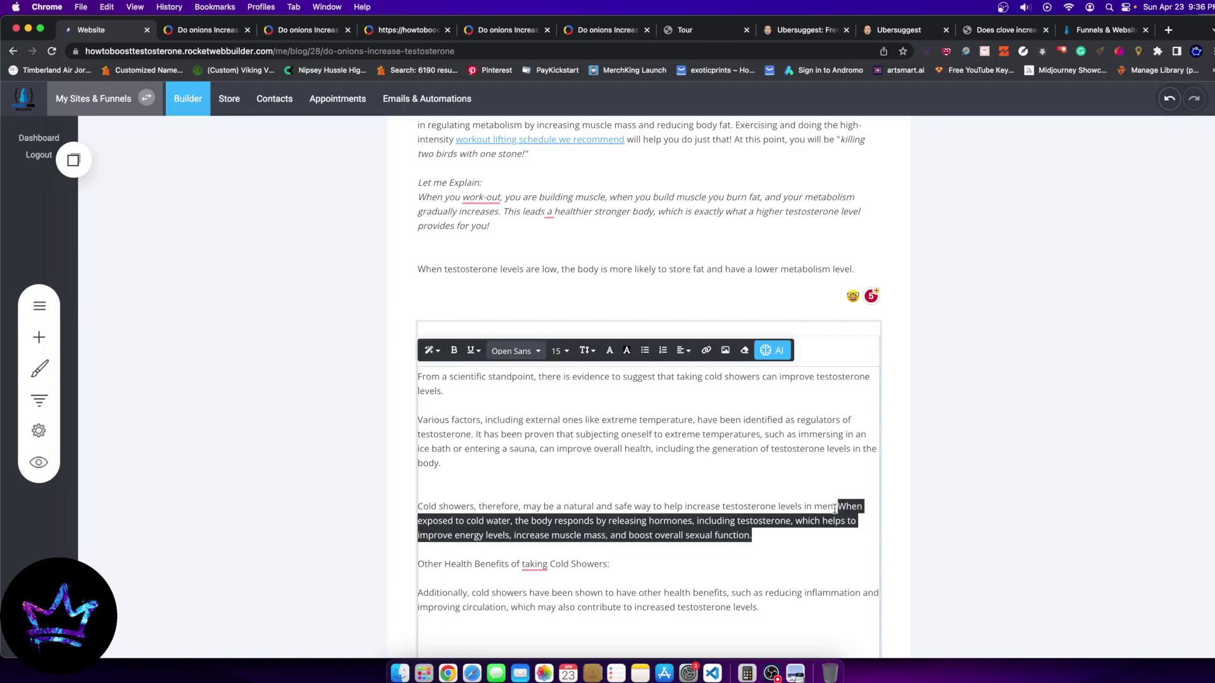
scroll(791, 538, down, 8)
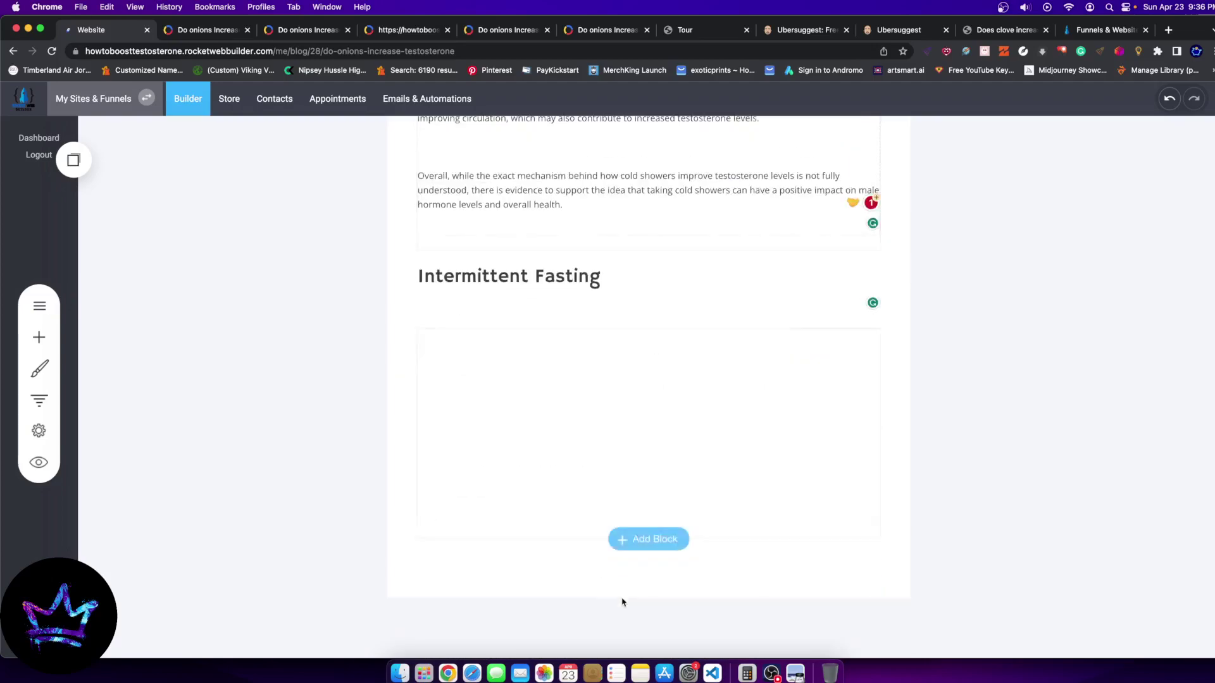
triple_click(544, 298)
key(BackSpace)
key(super+v)
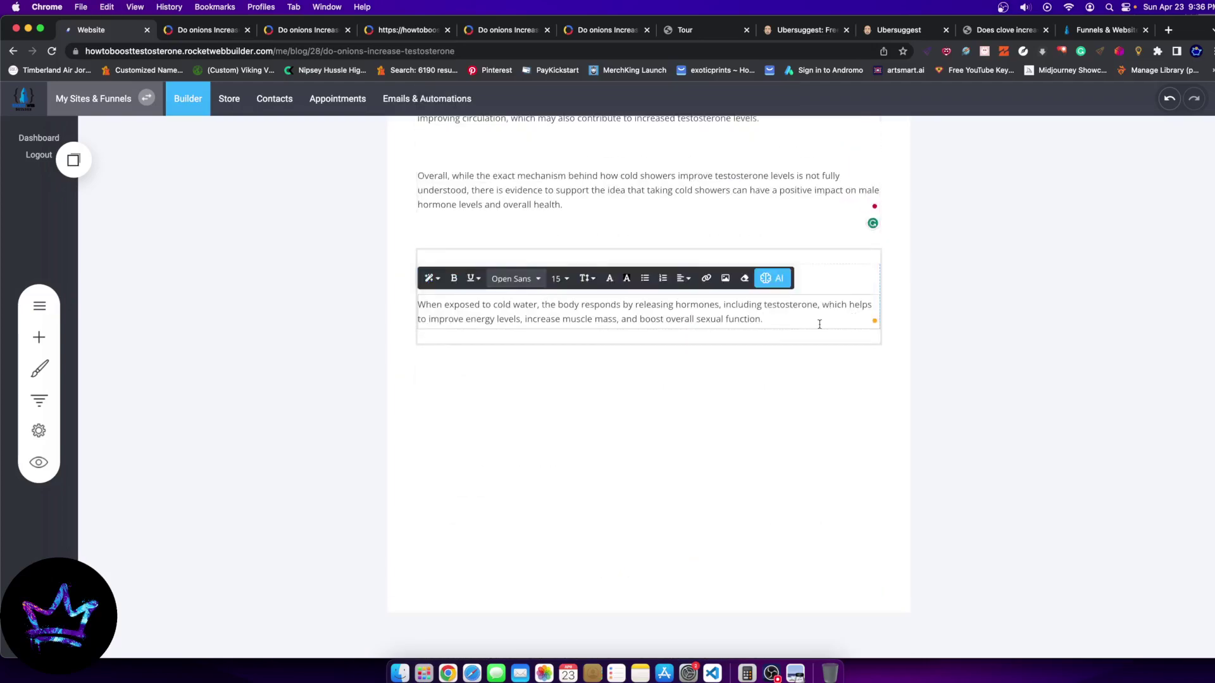
Generate AI text from the prompt "turn this into a bullet point list:" followed by the copied "When exposed to cold water" sentence
drag(784, 319, 439, 319)
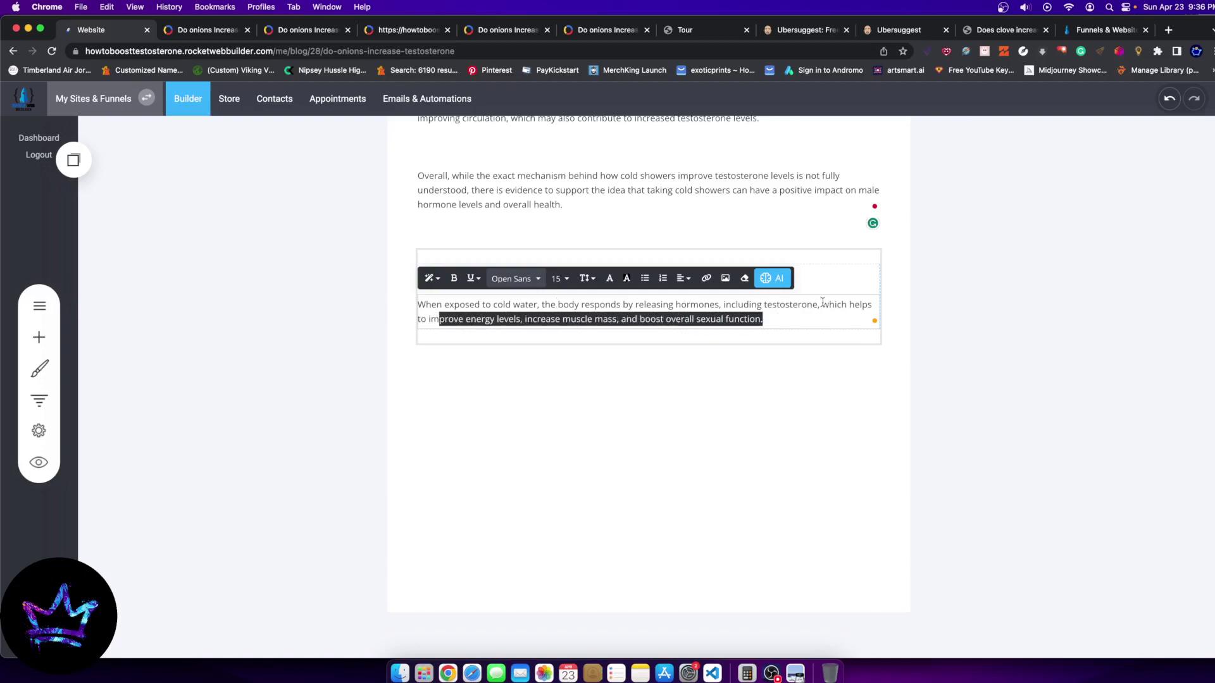
click(773, 278)
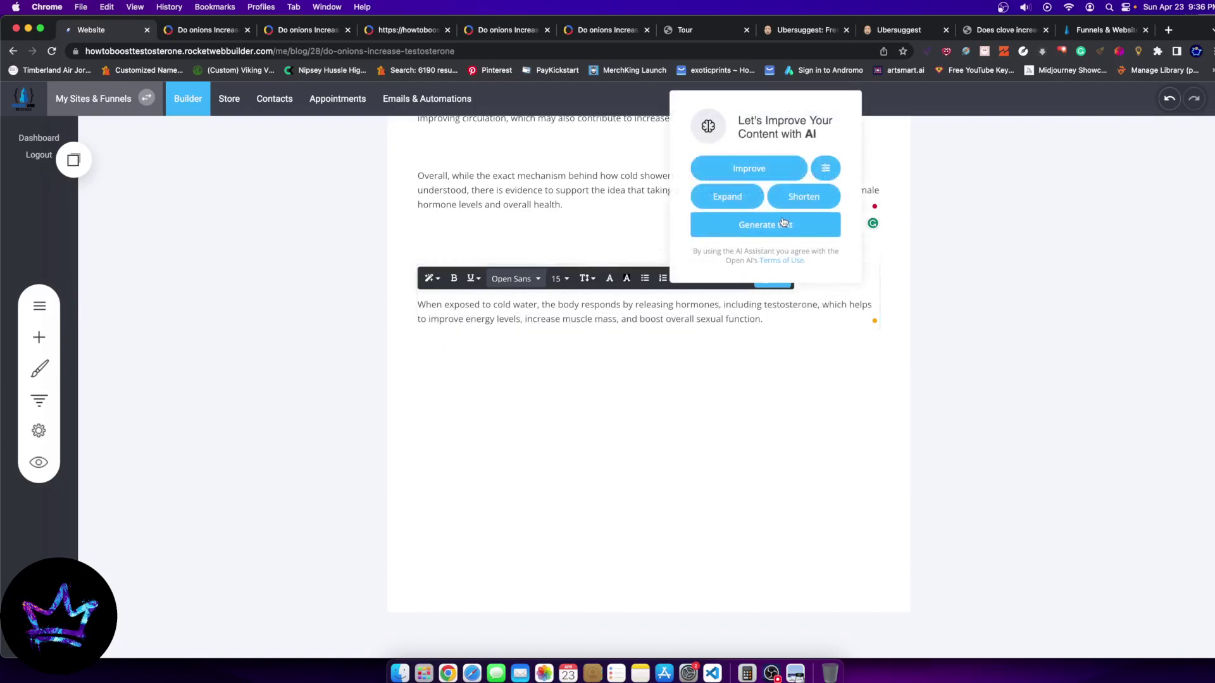
click(766, 225)
text(tu)
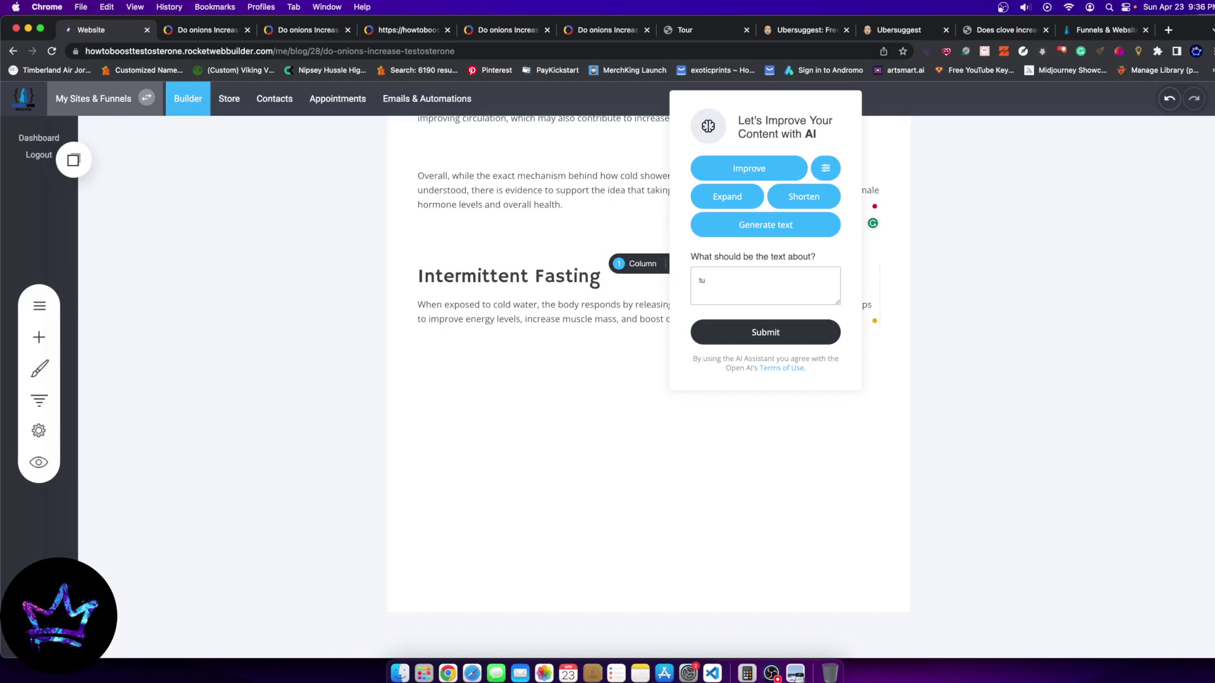
text(rn this into a bullet point list:)
key(super+v)
click(784, 339)
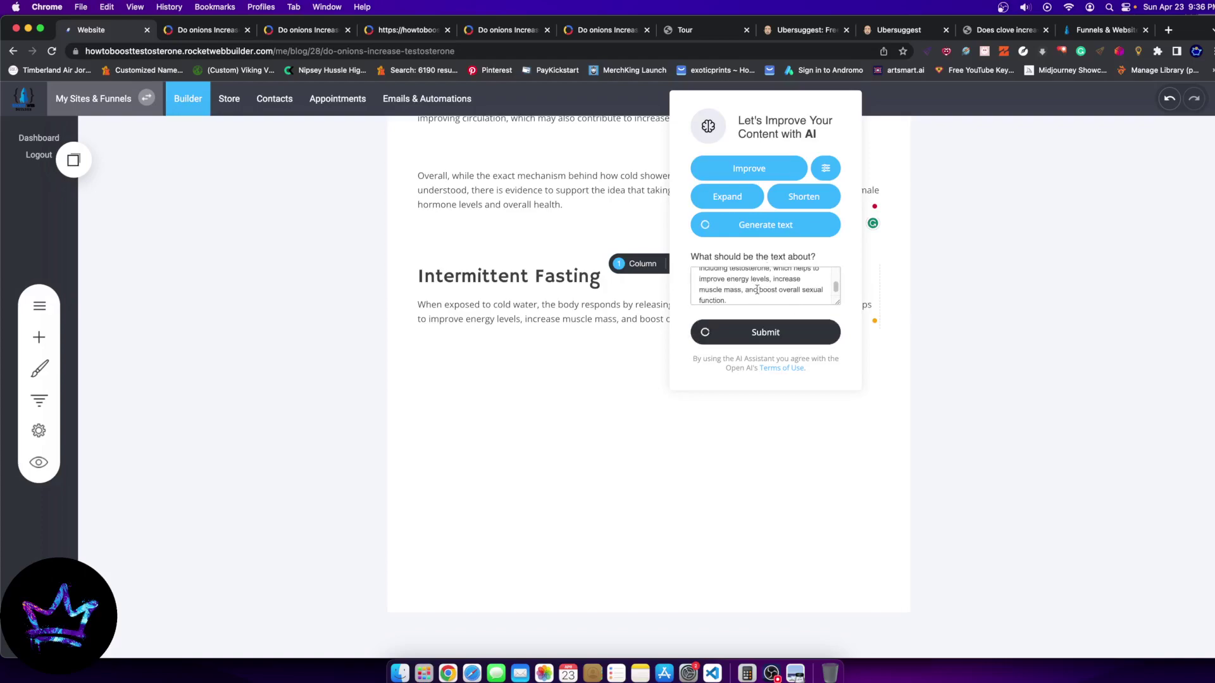
click(761, 331)
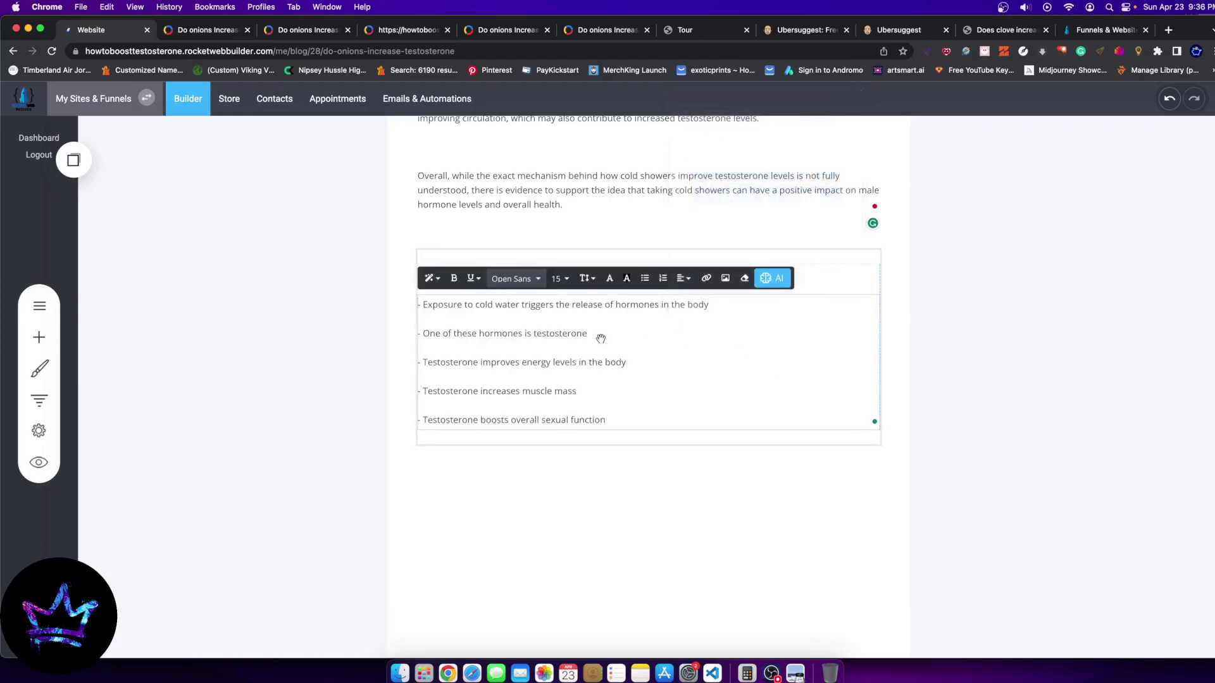
Move the generated list from under Intermittent Fasting to below the "Other Health Benefits of taking Cold Showers:" line
drag(596, 424, 361, 302)
key(super+c)
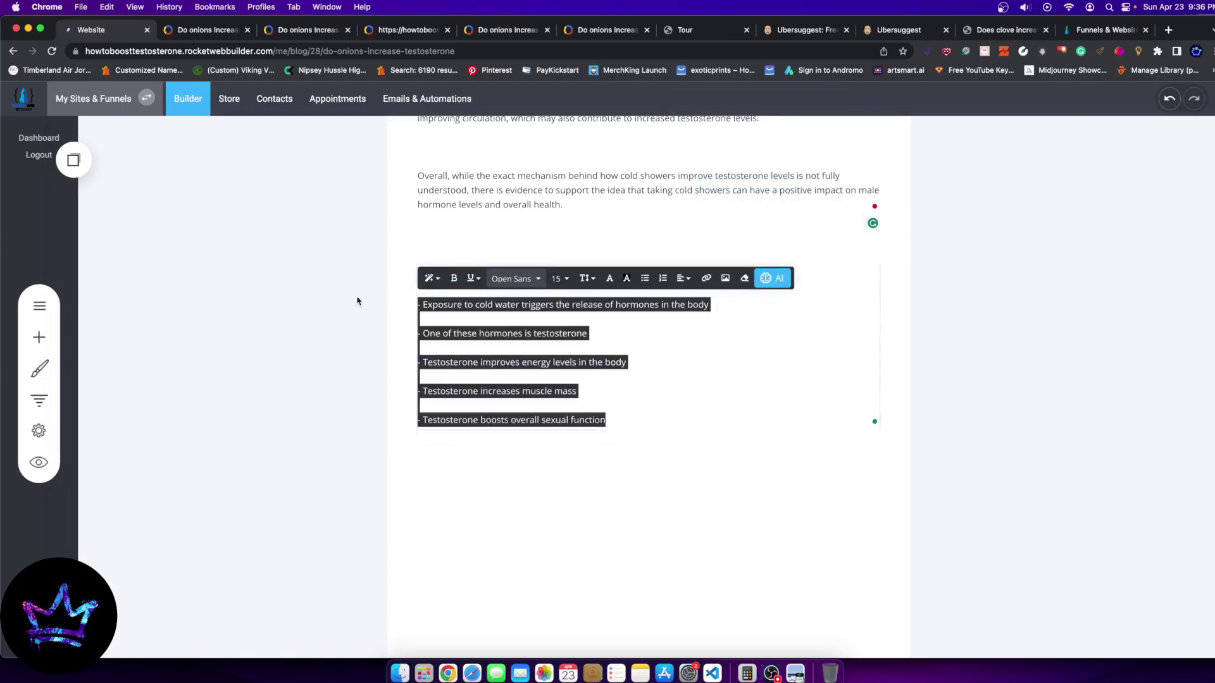
key(BackSpace)
scroll(720, 395, up, 4)
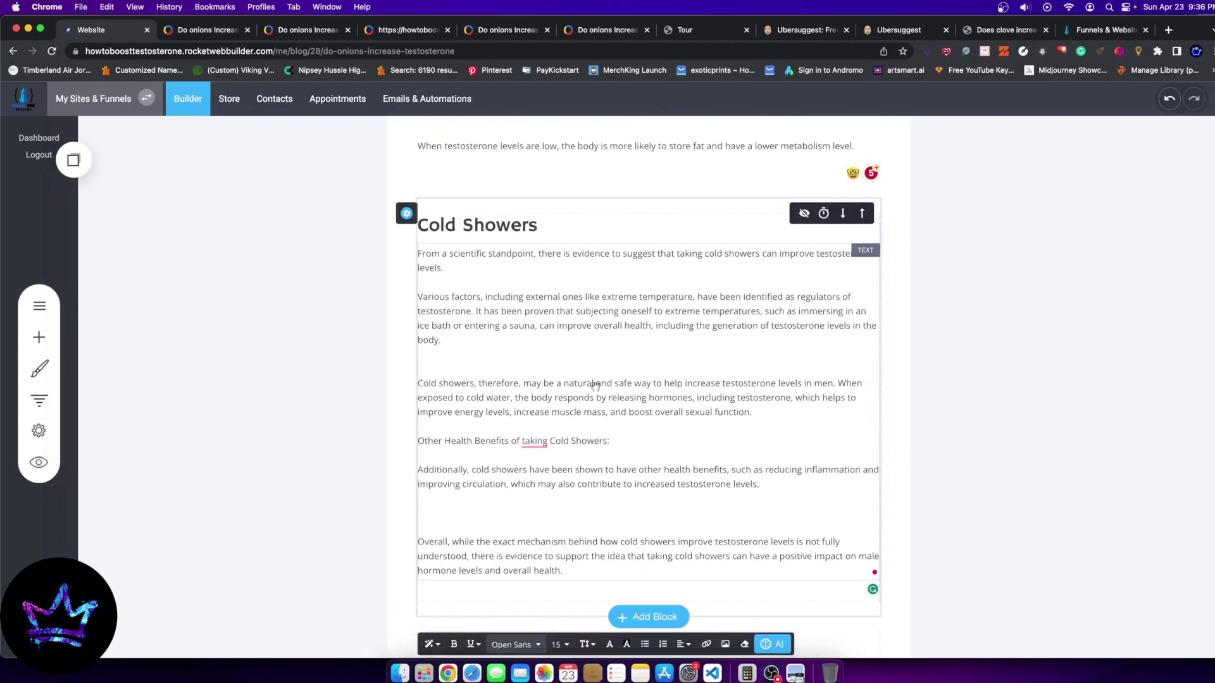
click(627, 445)
key(super+v)
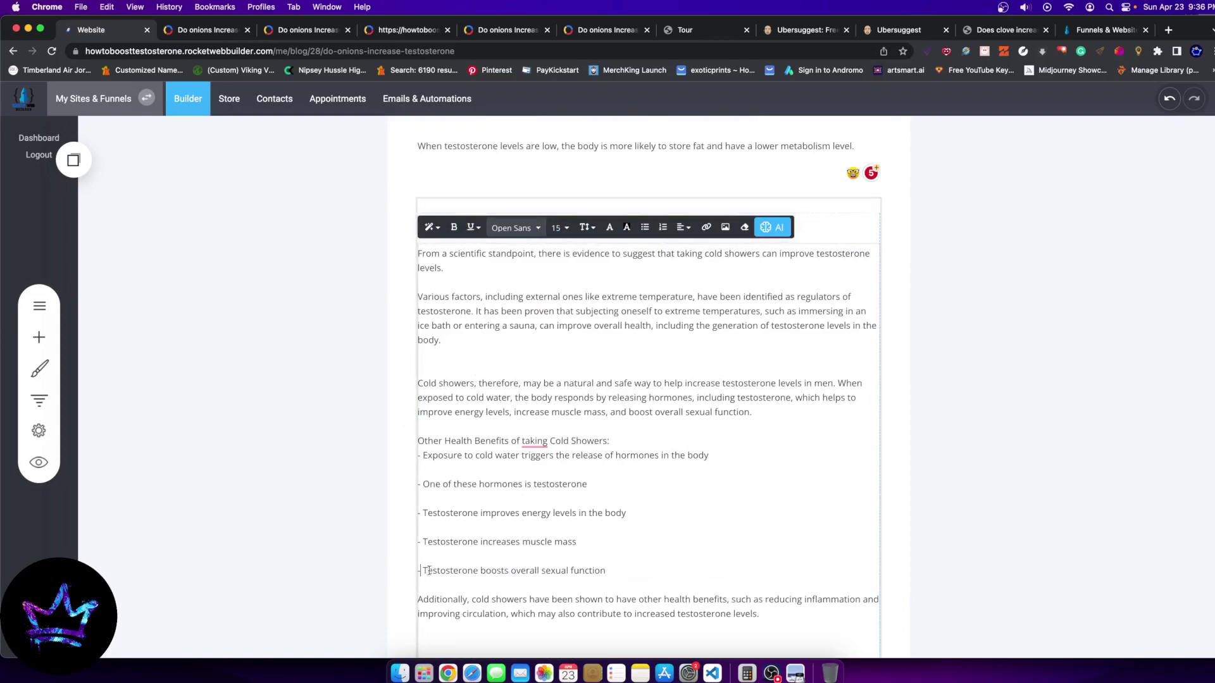
Remove the leading dashes from the five pasted list lines under Cold Showers
key(BackSpace)
key(BackSpace)
click(422, 542)
key(BackSpace)
key(BackSpace)
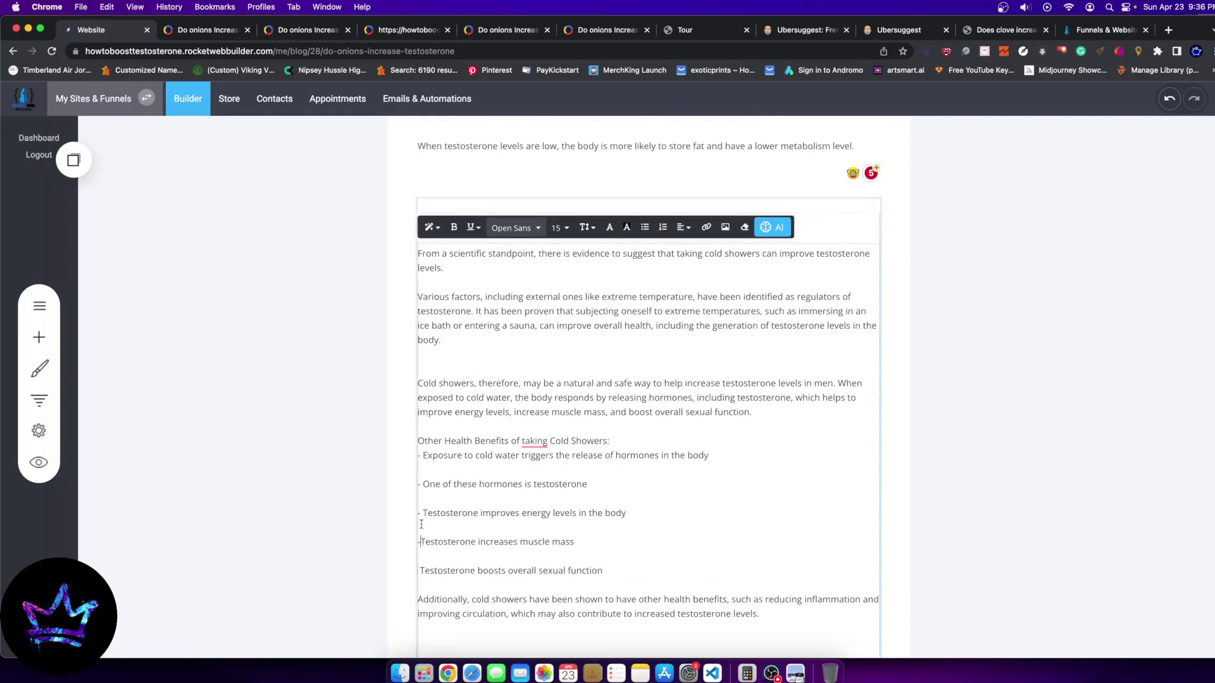
click(422, 513)
key(BackSpace)
key(BackSpace)
click(423, 487)
key(BackSpace)
key(BackSpace)
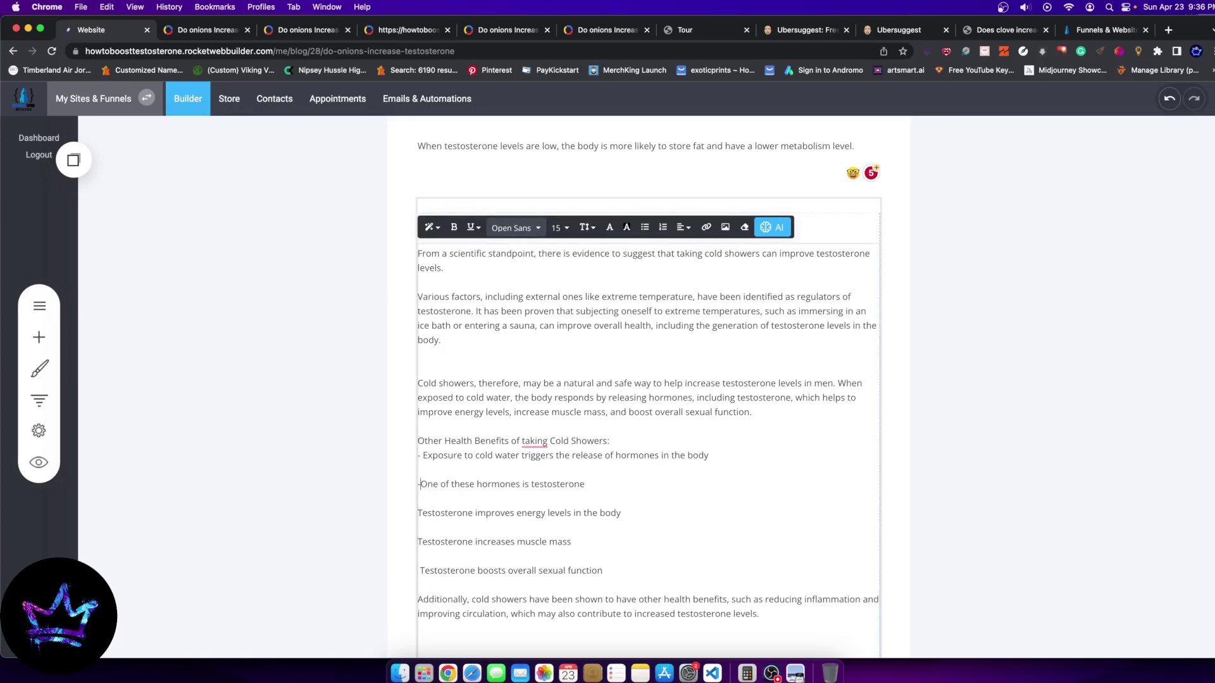
click(424, 457)
key(BackSpace)
key(BackSpace)
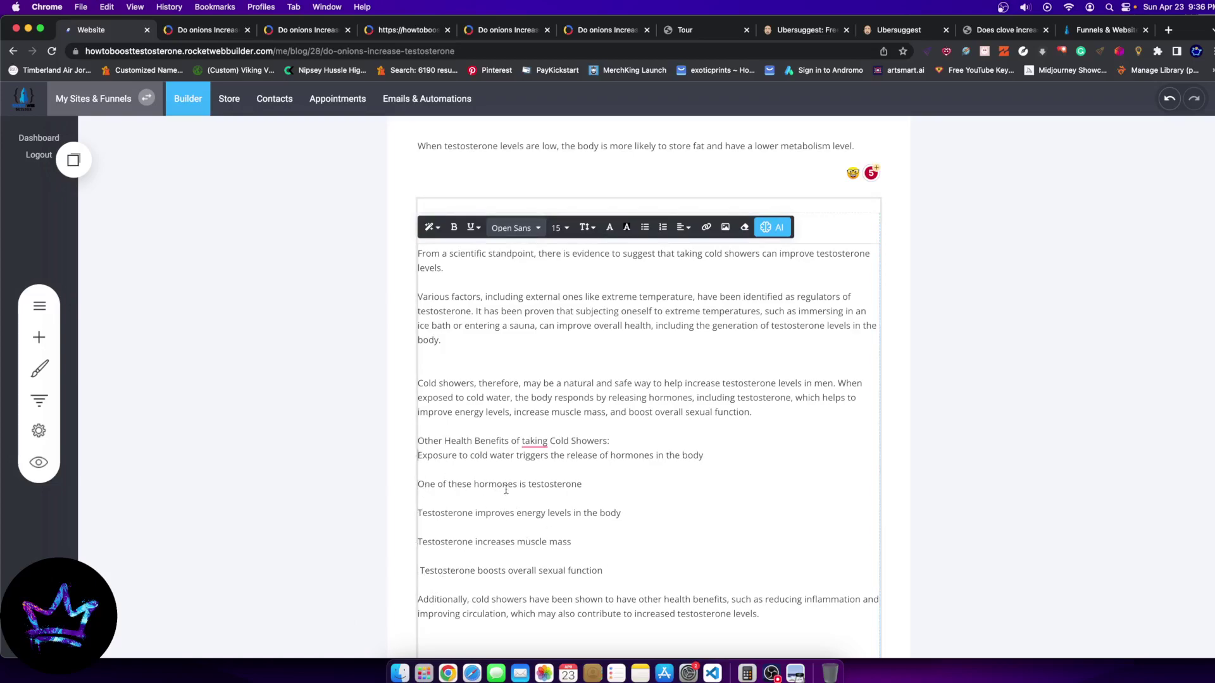
Format the five benefit lines as a bulleted list and delete the empty bullets between them
drag(615, 576, 417, 455)
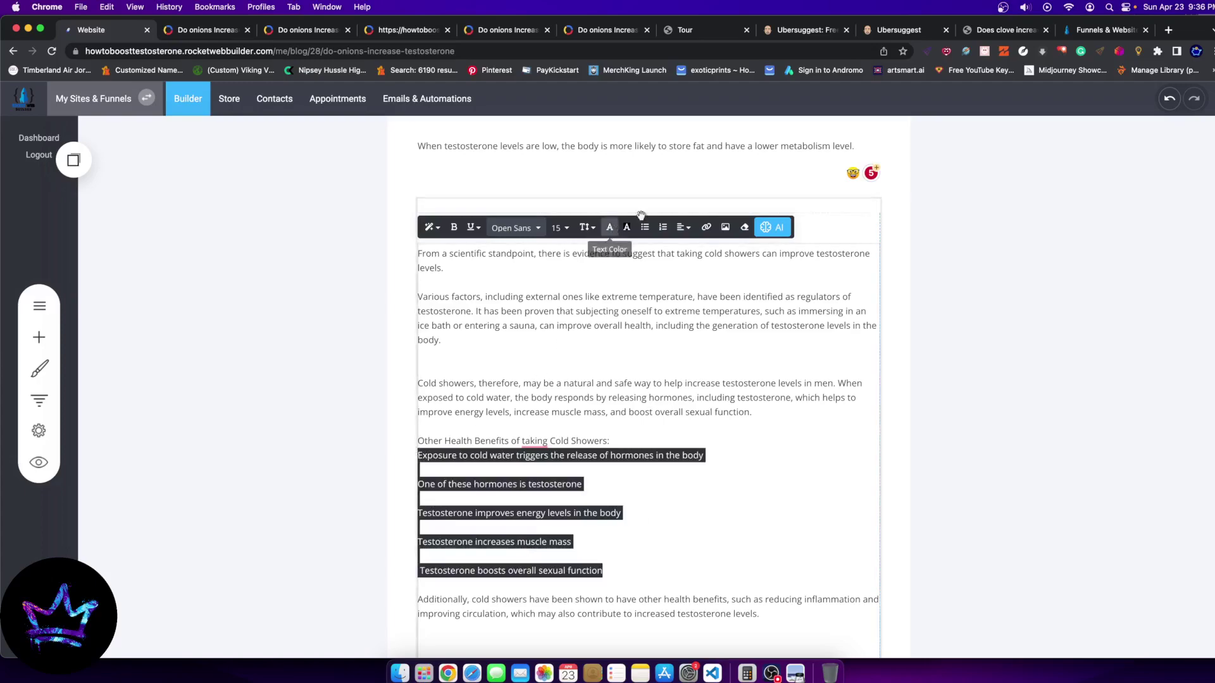
click(645, 227)
click(446, 501)
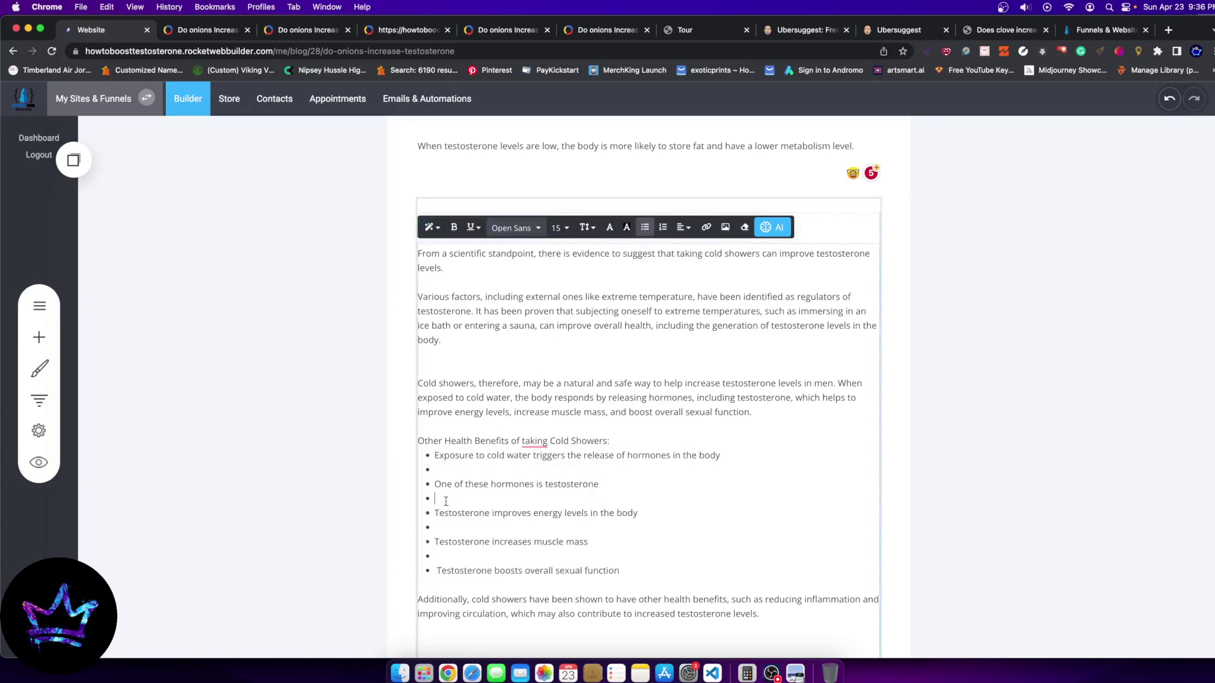
key(BackSpace)
key(Down)
key(Down)
key(BackSpace)
key(Up)
key(Up)
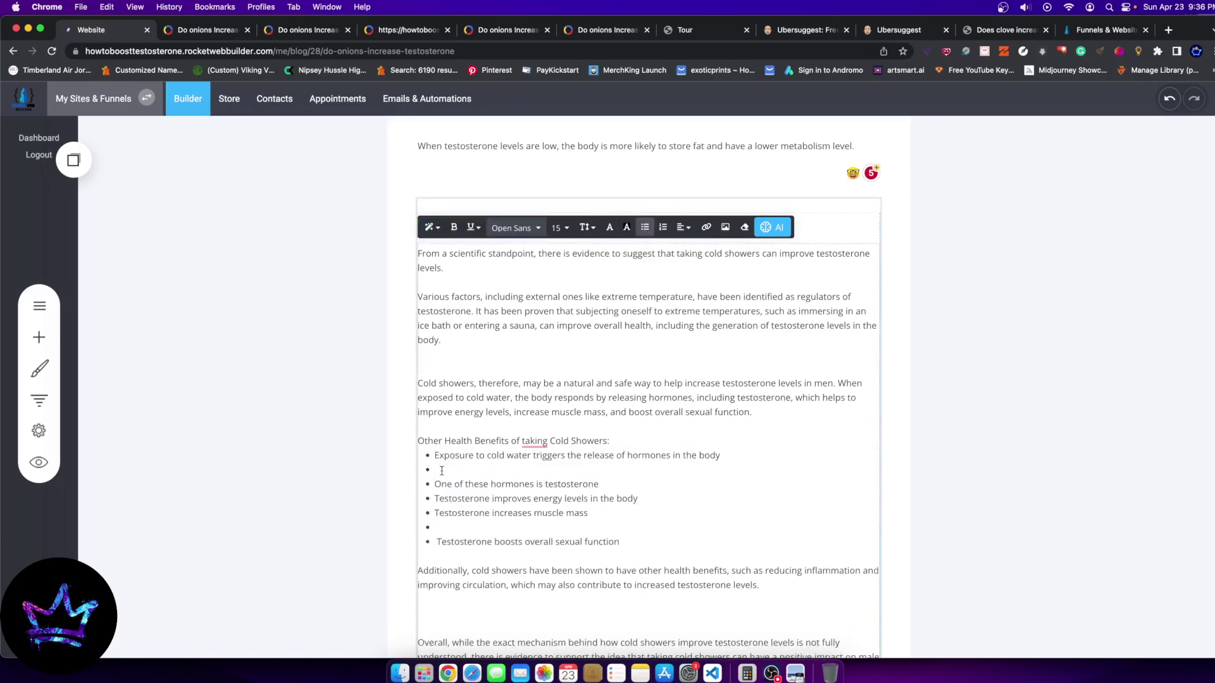
key(BackSpace)
key(BackSpace)
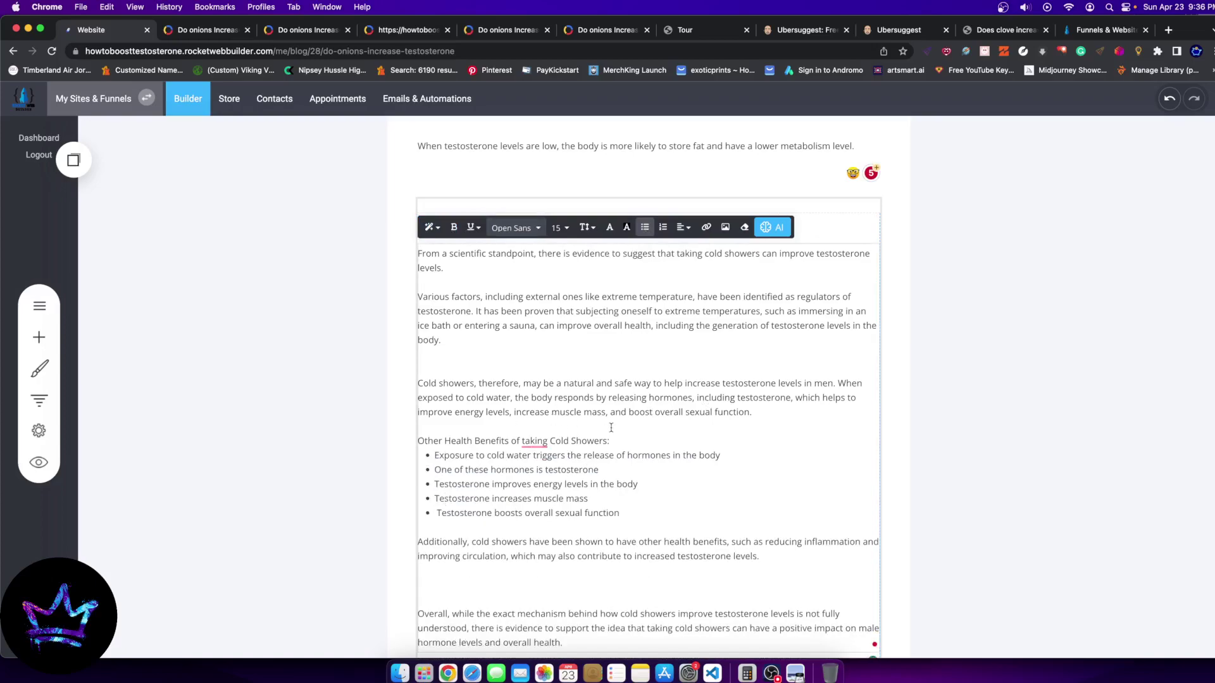
Correct "taking" to "Taking" in the "Other Health Benefits" line and apply the 24-size heading style to it
right_click(539, 441)
click(535, 476)
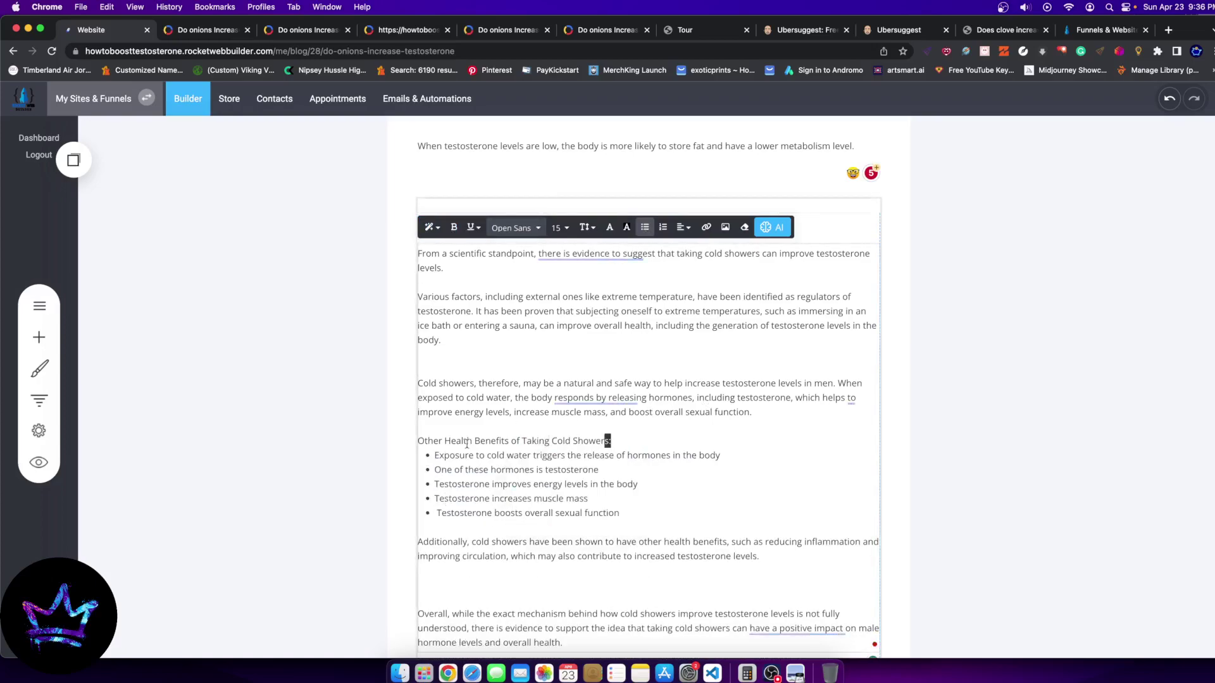
drag(413, 441, 611, 441)
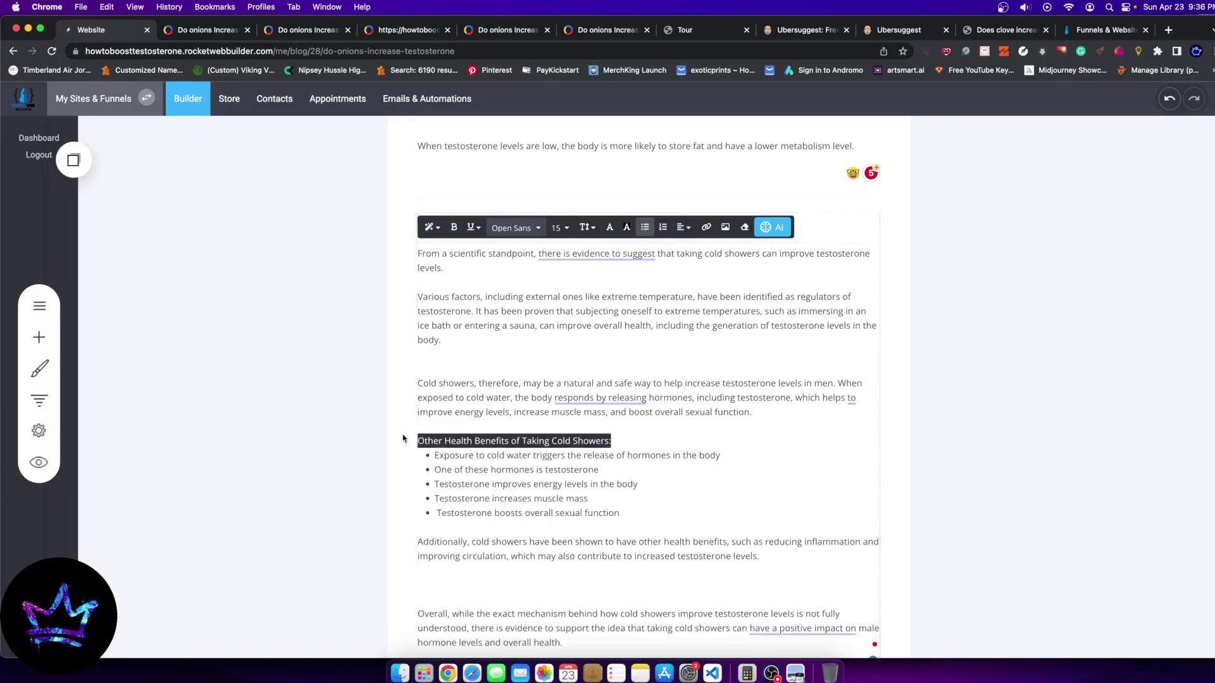
click(431, 227)
click(465, 392)
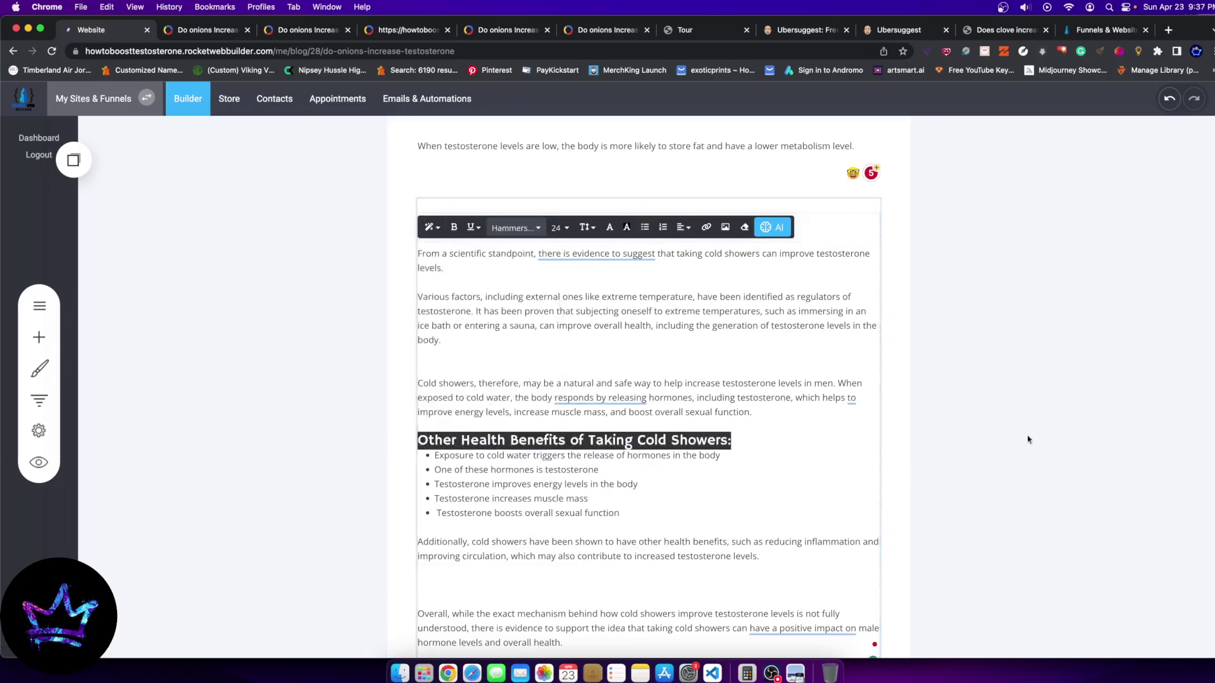
Review the alternatives sections from Physical Activity to Cold Showers, examining the "Additionally" paragraph and the cold-shower benefit bullets
scroll(671, 460, up, 6)
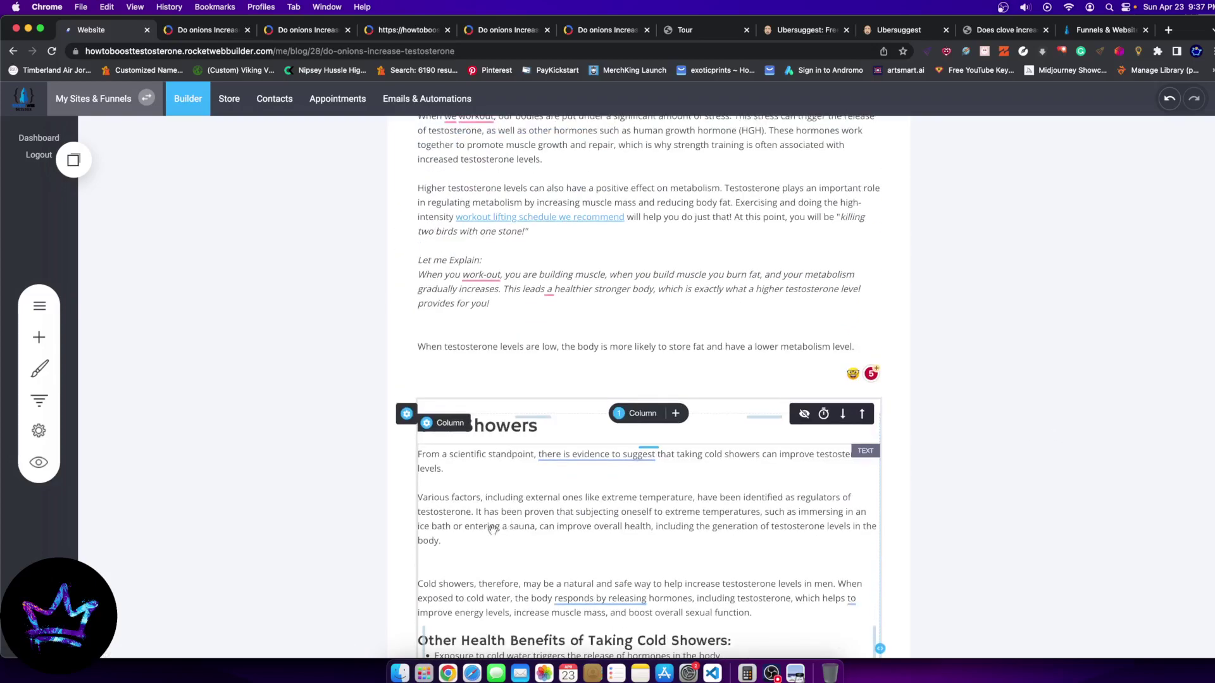
scroll(473, 581, up, 5)
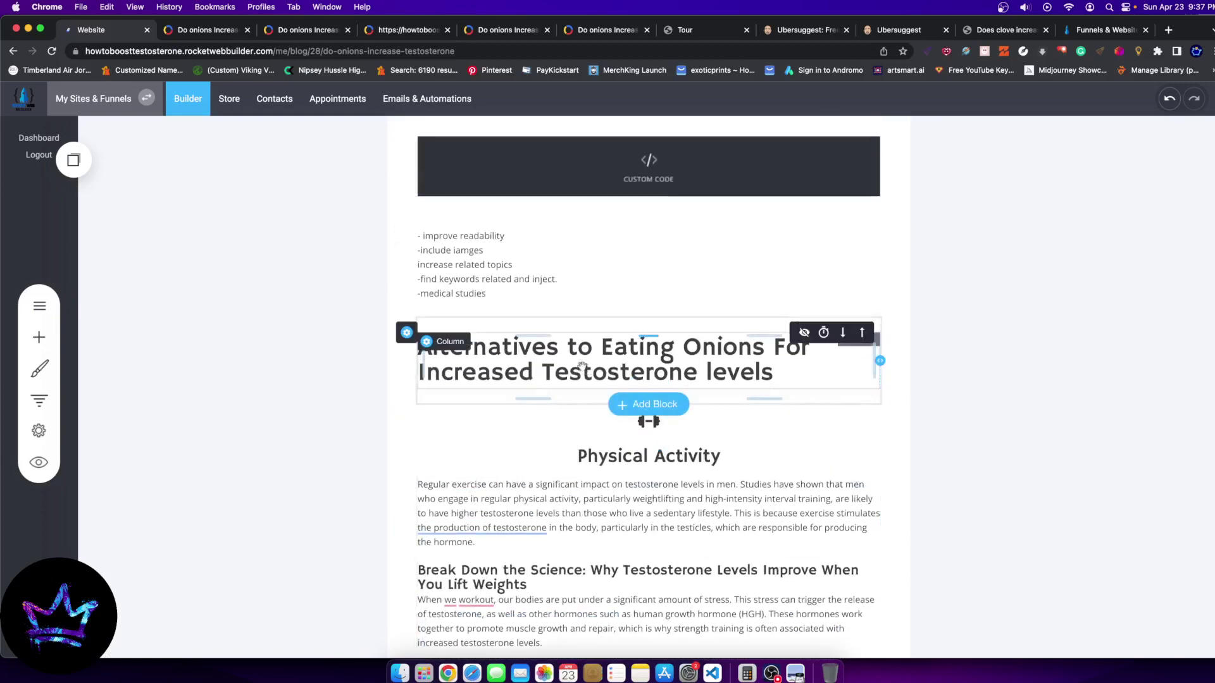
scroll(582, 395, down, 2)
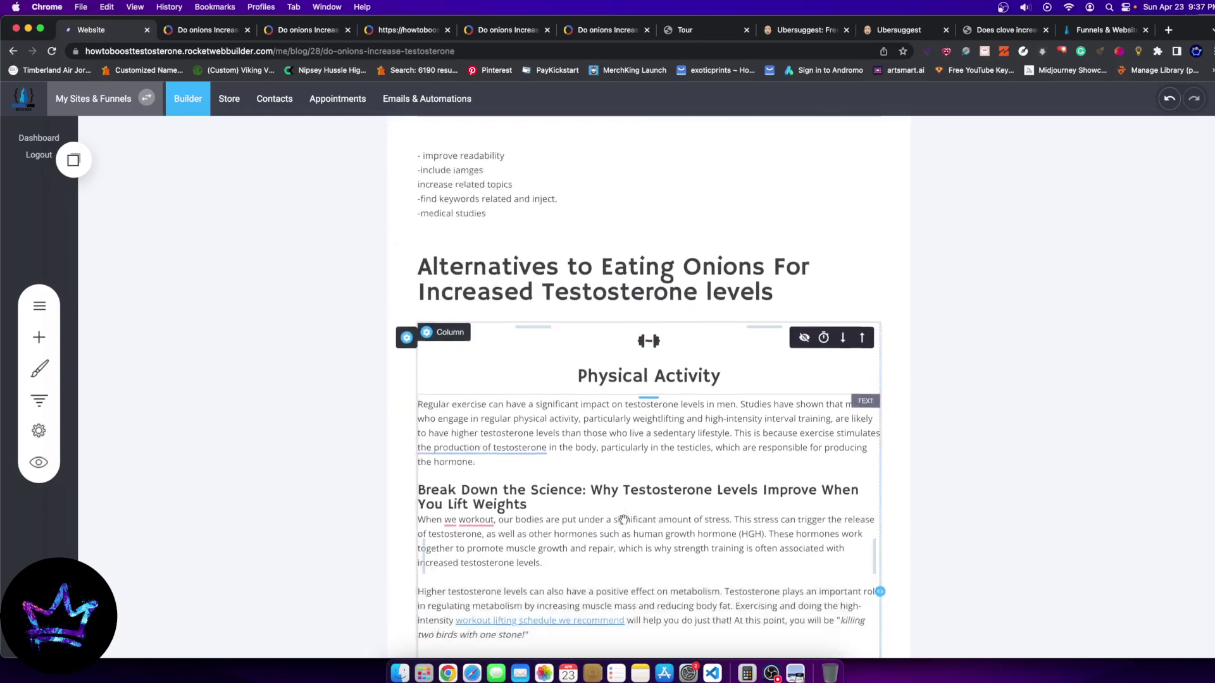
scroll(539, 473, down, 8)
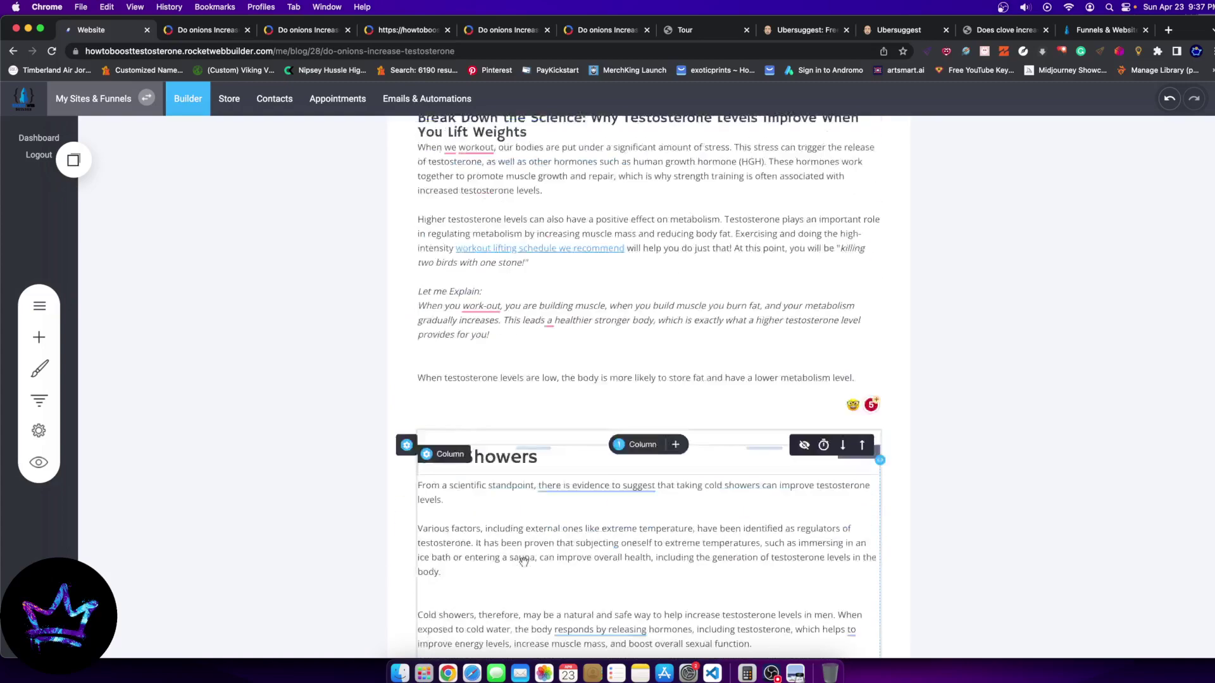
scroll(589, 554, down, 2)
click(531, 497)
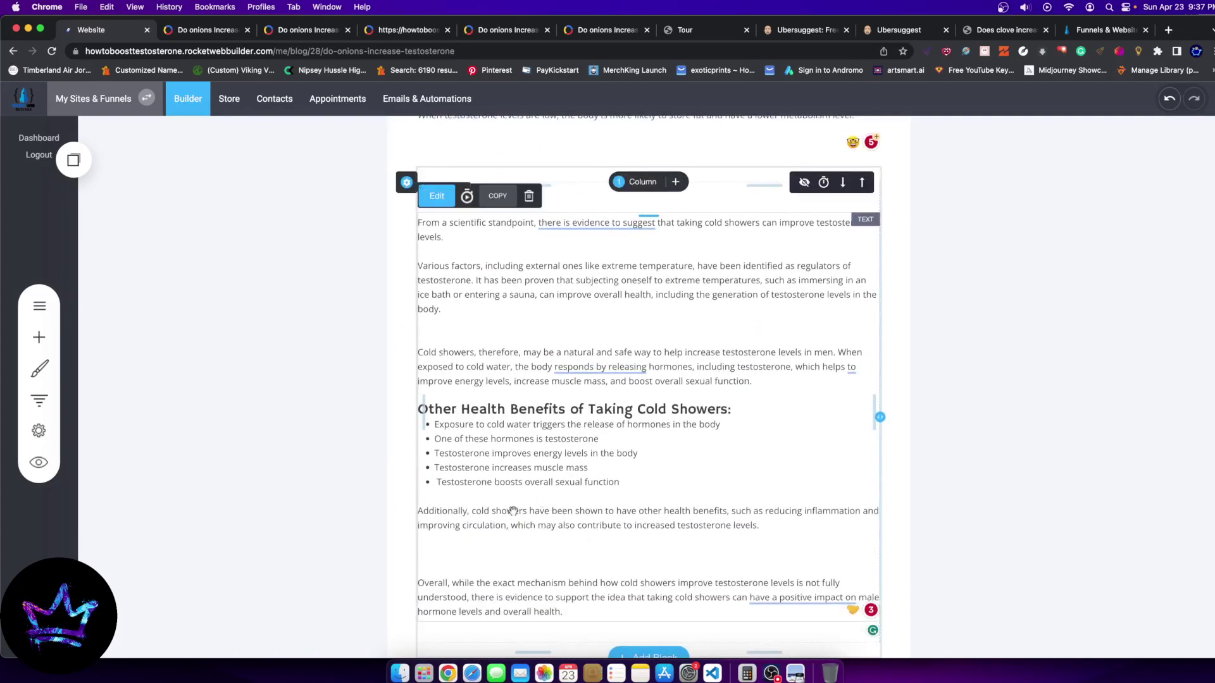
drag(717, 560, 341, 501)
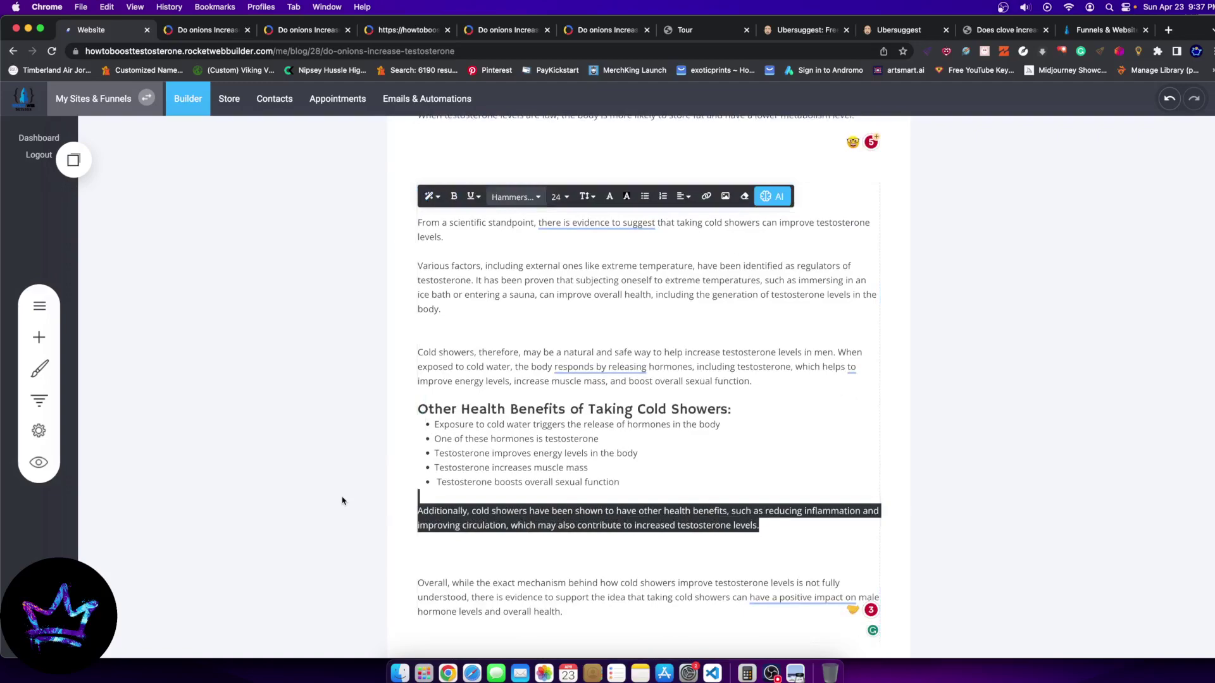
double_click(581, 474)
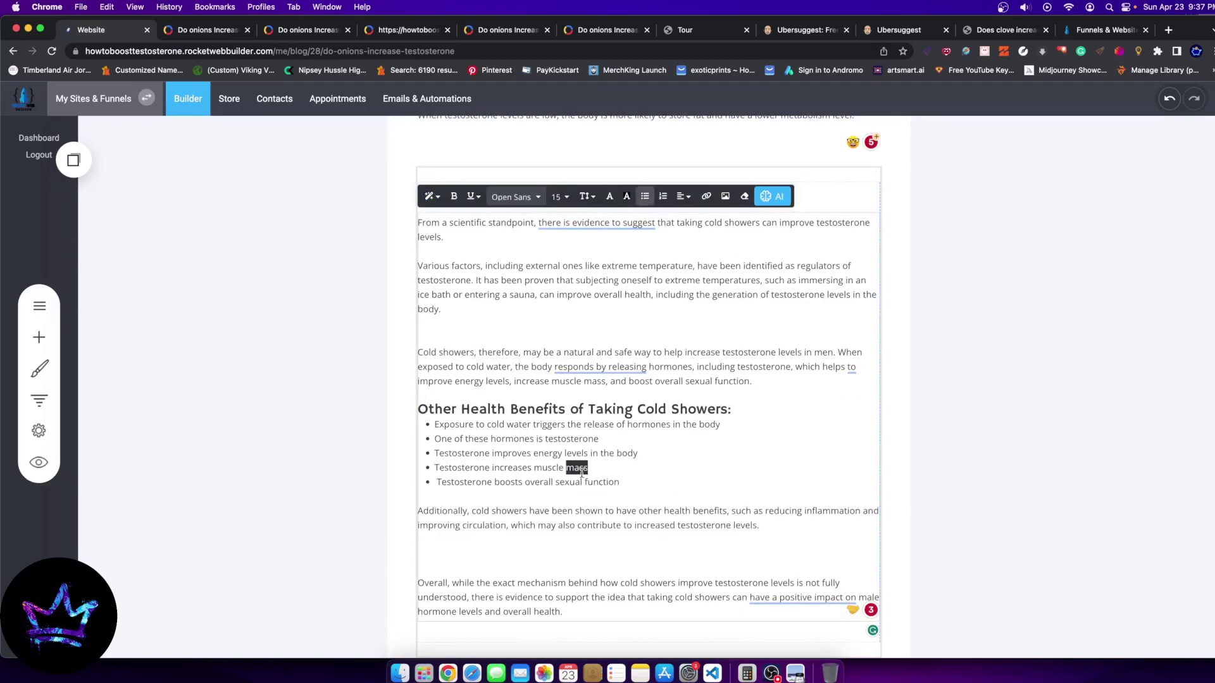
drag(620, 482, 598, 439)
drag(491, 452, 673, 451)
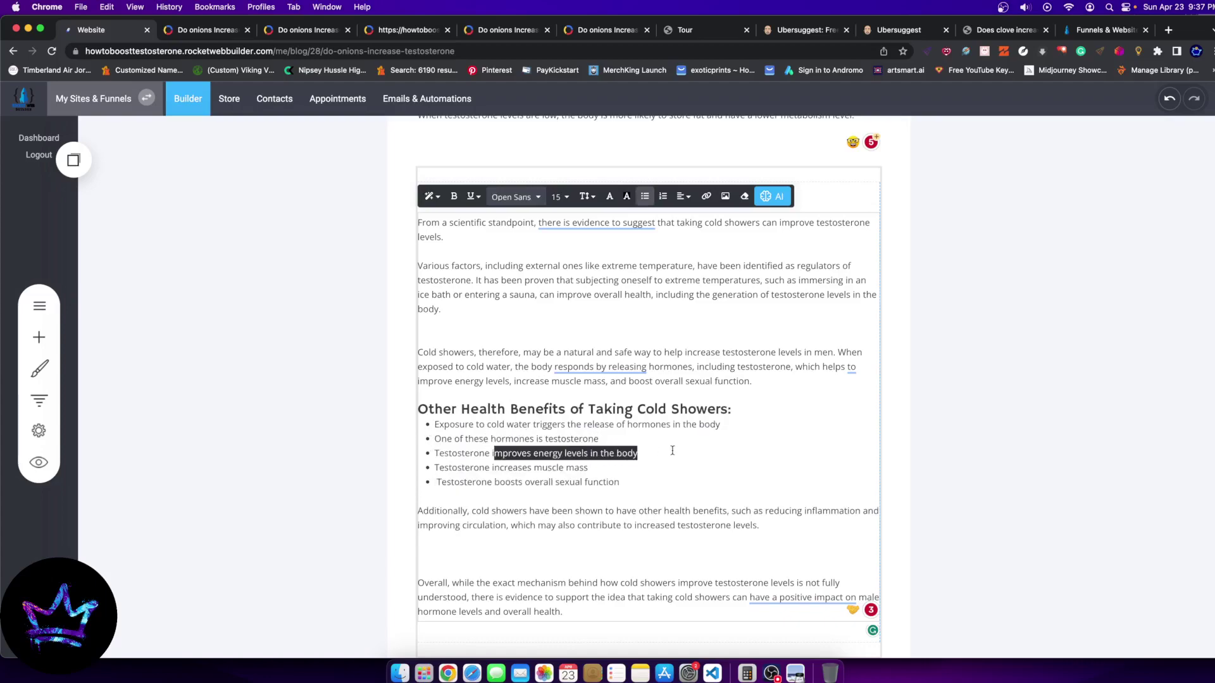
drag(492, 468, 631, 470)
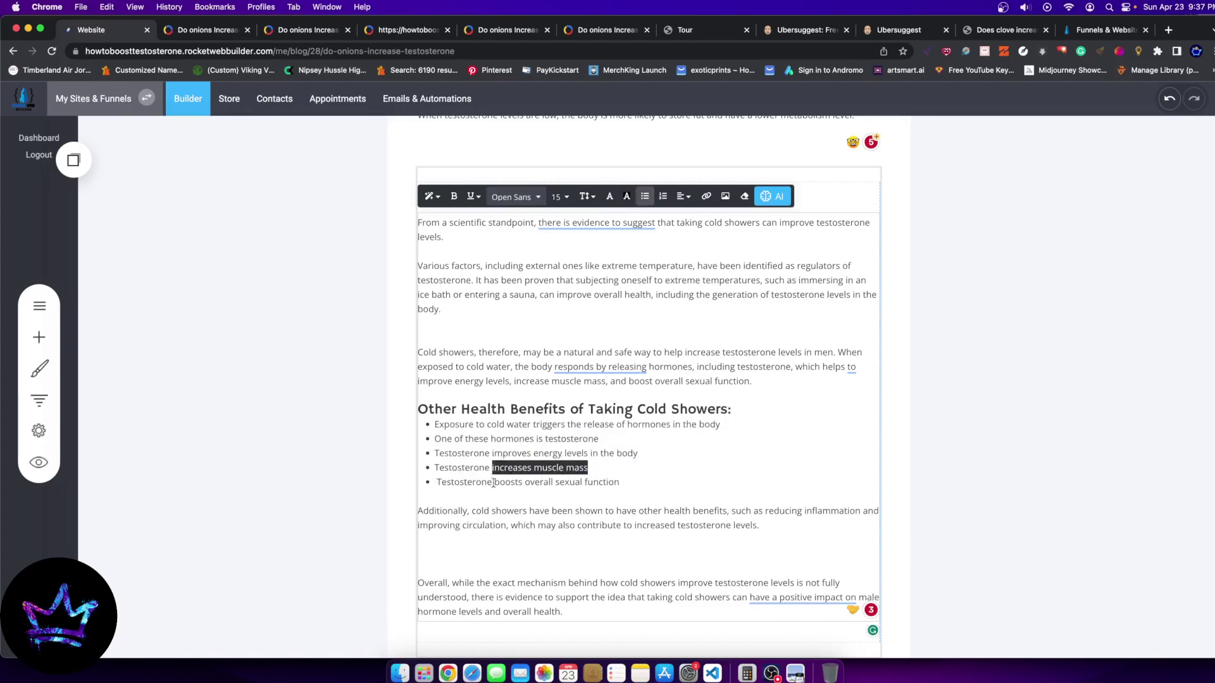
drag(493, 483, 670, 479)
Add the bullets "Reducing Inflammation", "Improve Circlation" and "Increase In brown F" at the end of the Cold Showers benefits list
click(657, 481)
key(Return)
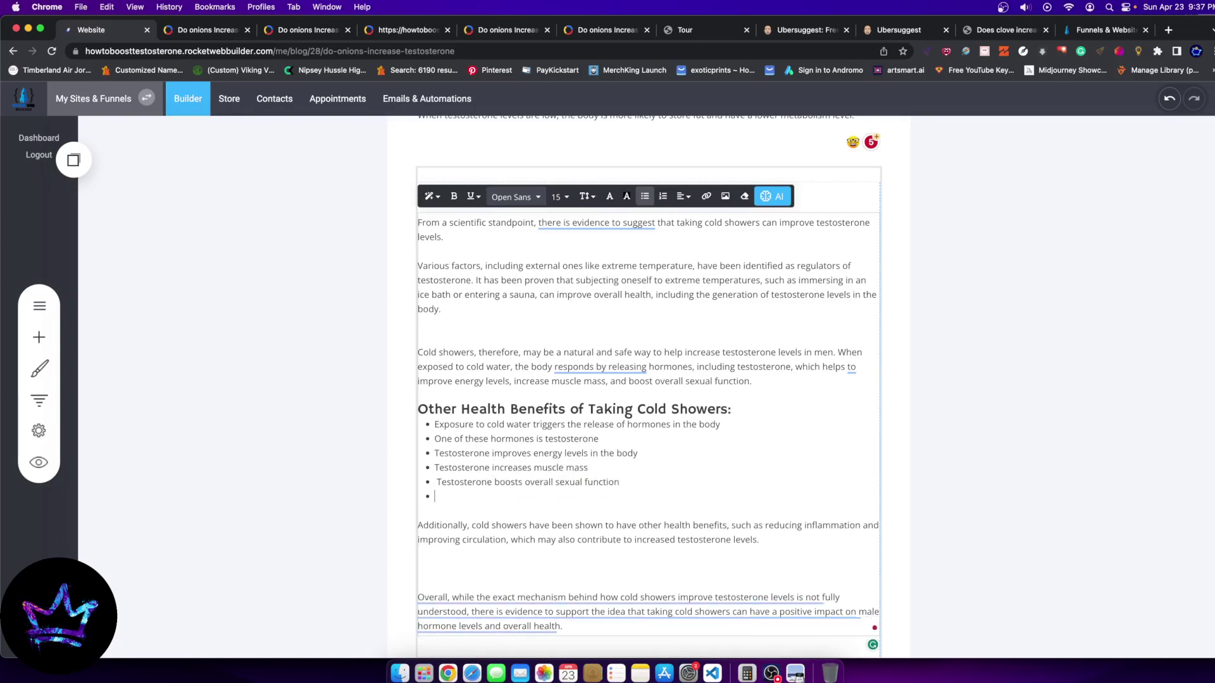
text(Reducing Inflammation)
key(Return)
text(Impro)
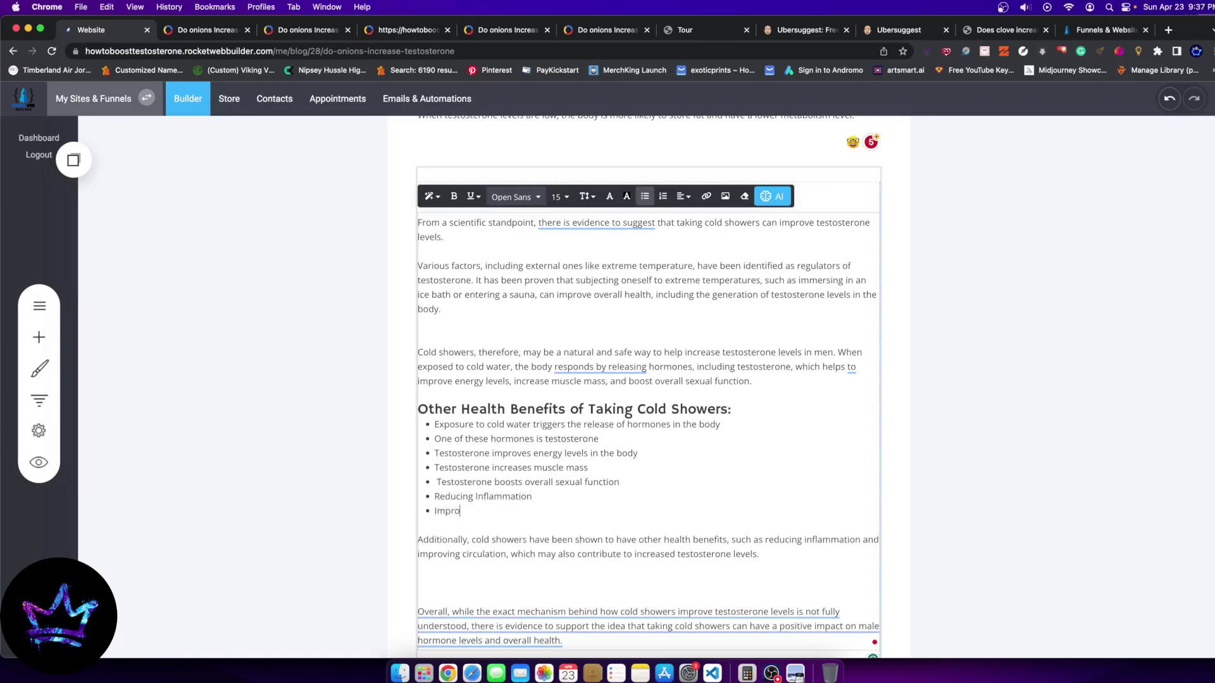
text(ve Circlation)
key(Return)
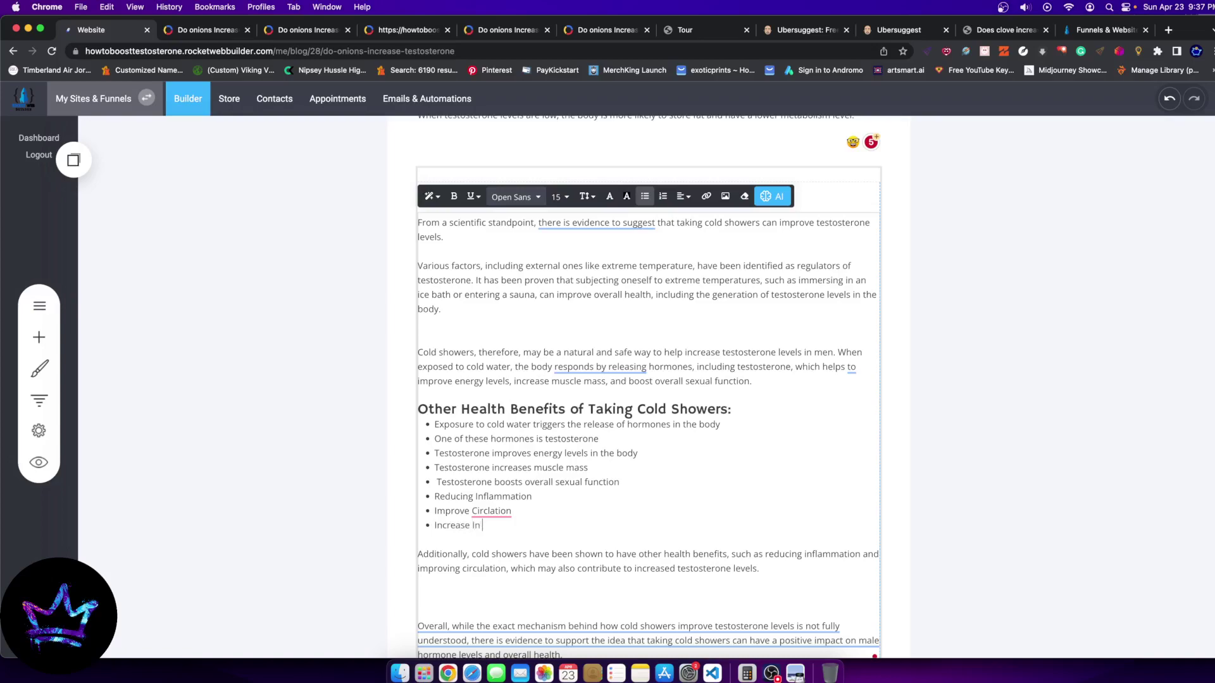
text(Increase In brown F)
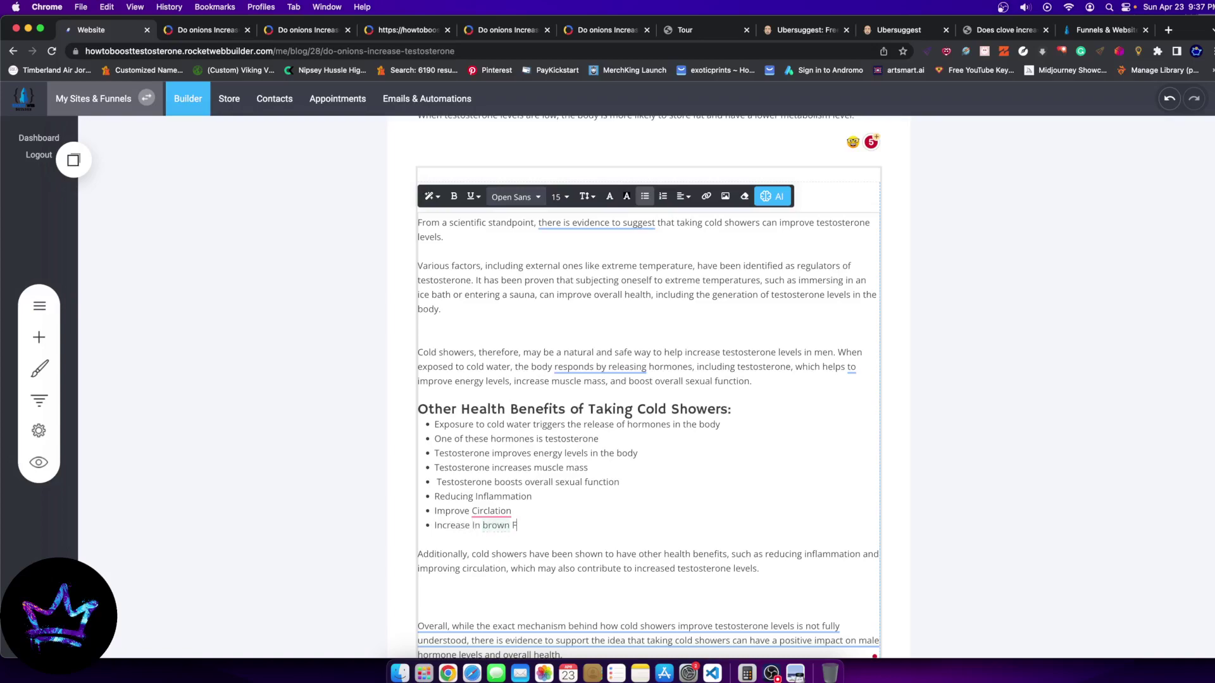